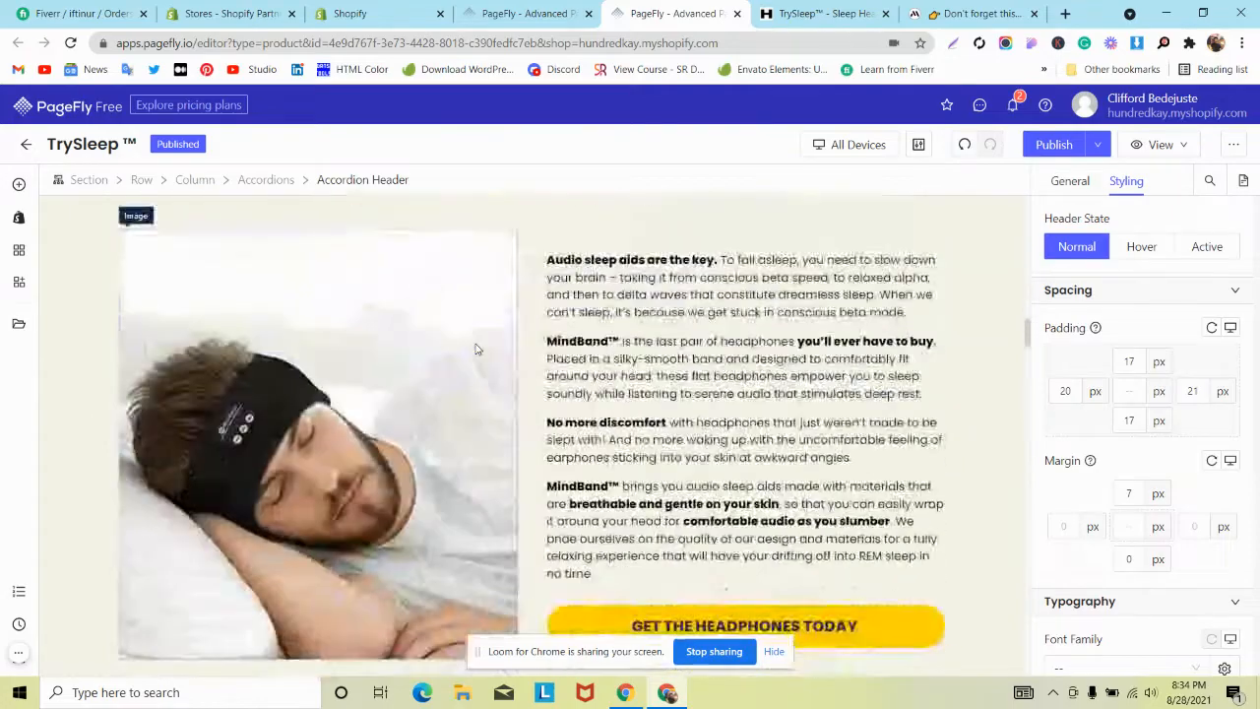
Step: Review the TrySleep product page's sections from the product introduction down to the FAQ accordion
{"action": "scroll", "coordinate": [476, 348], "scroll_direction": "down", "scroll_amount": 10}
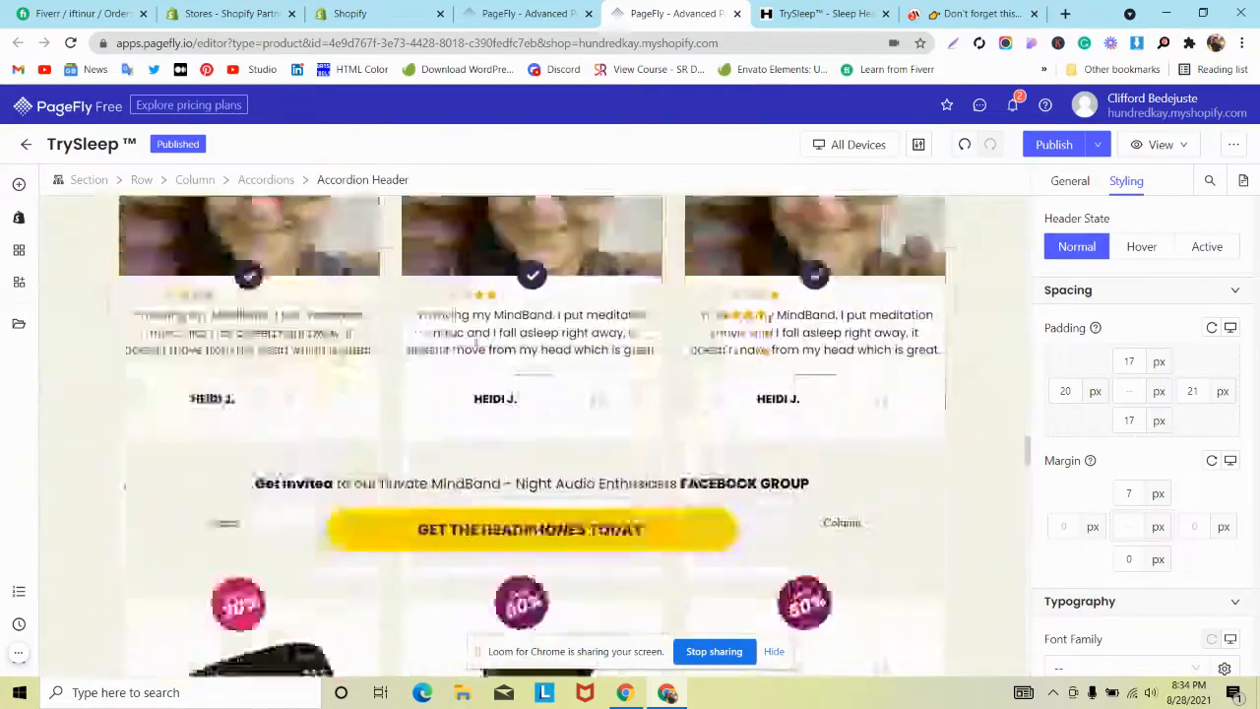
{"action": "scroll", "coordinate": [477, 349], "scroll_direction": "down", "scroll_amount": 1}
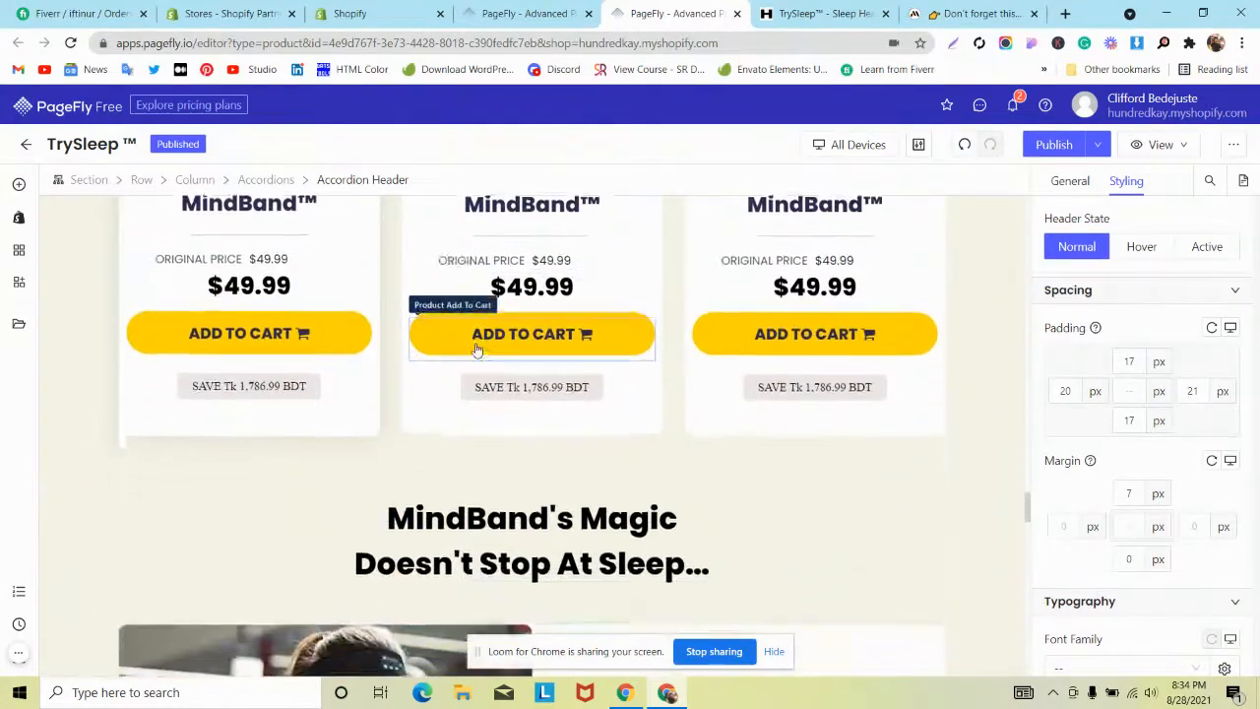
{"action": "scroll", "coordinate": [475, 350], "scroll_direction": "down", "scroll_amount": 15}
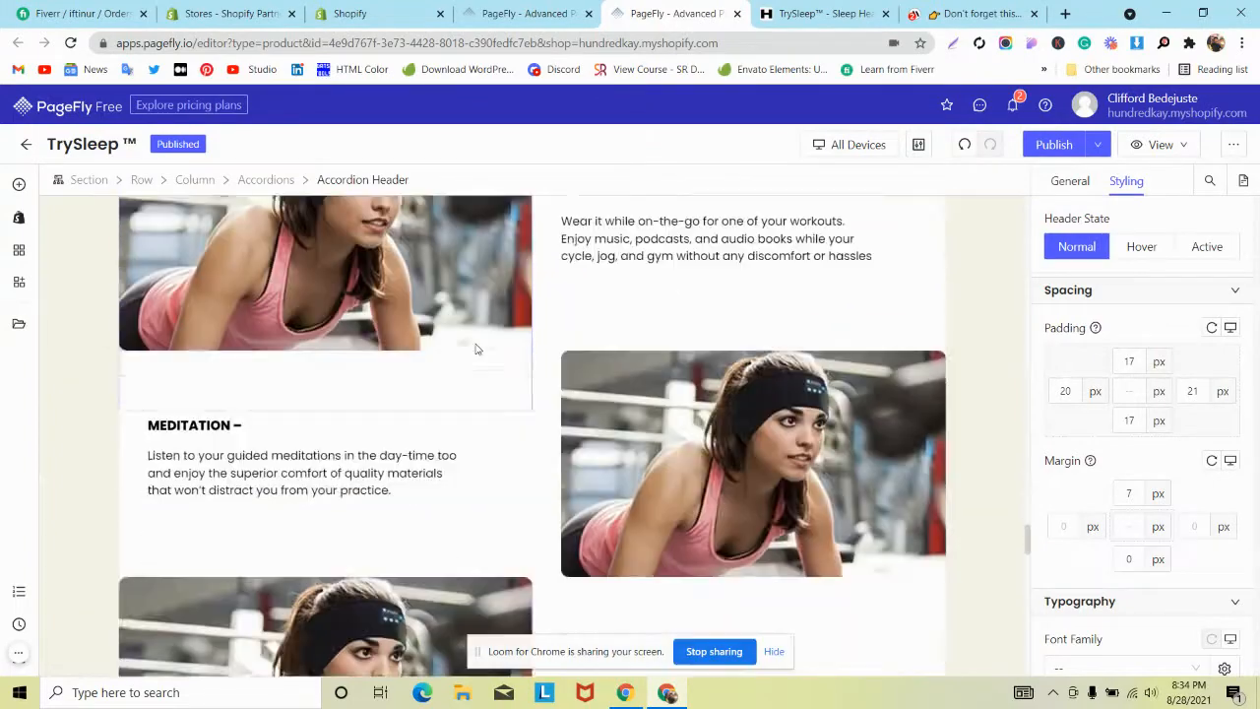
{"action": "scroll", "coordinate": [476, 349], "scroll_direction": "down", "scroll_amount": 15}
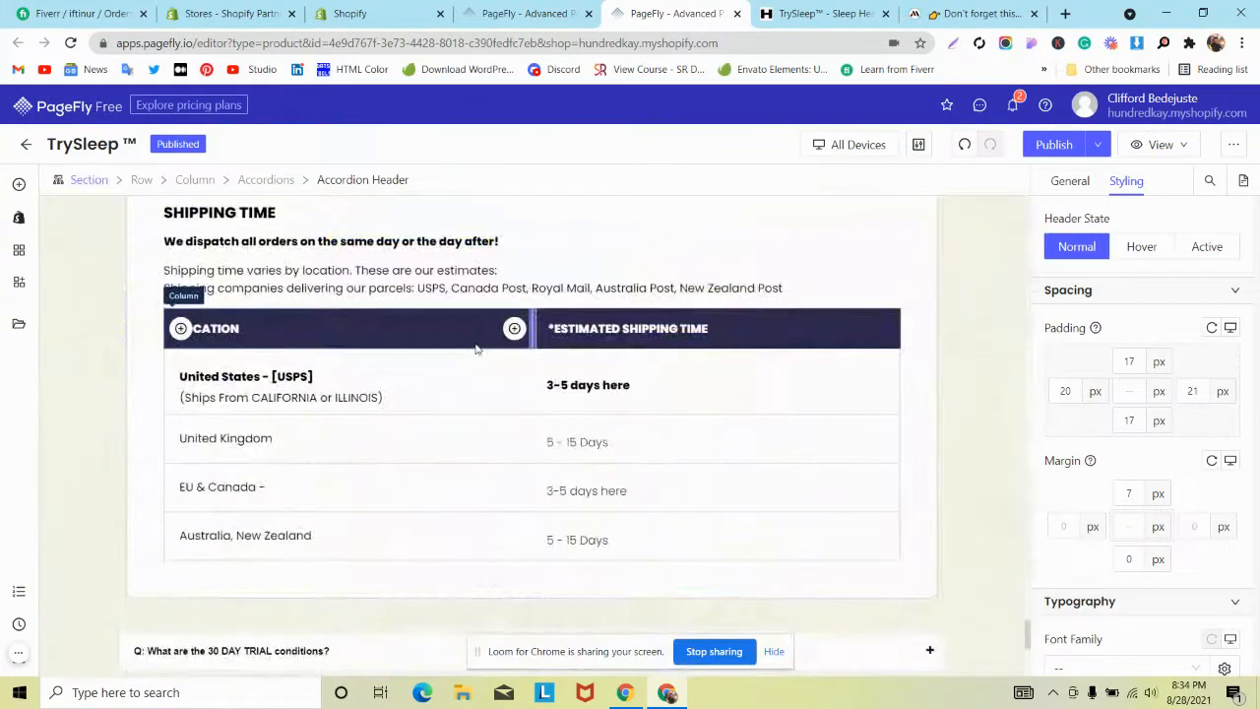
{"action": "scroll", "coordinate": [476, 350], "scroll_direction": "up", "scroll_amount": 4}
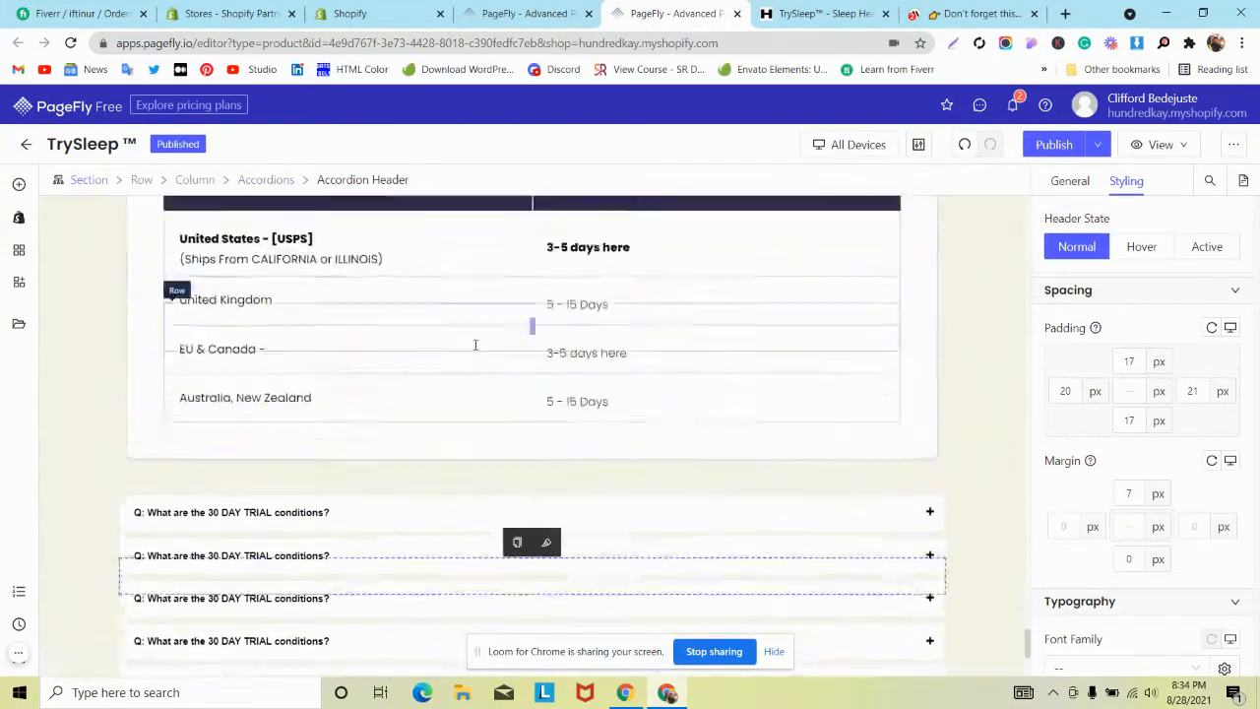
{"action": "scroll", "coordinate": [476, 349], "scroll_direction": "down", "scroll_amount": 4}
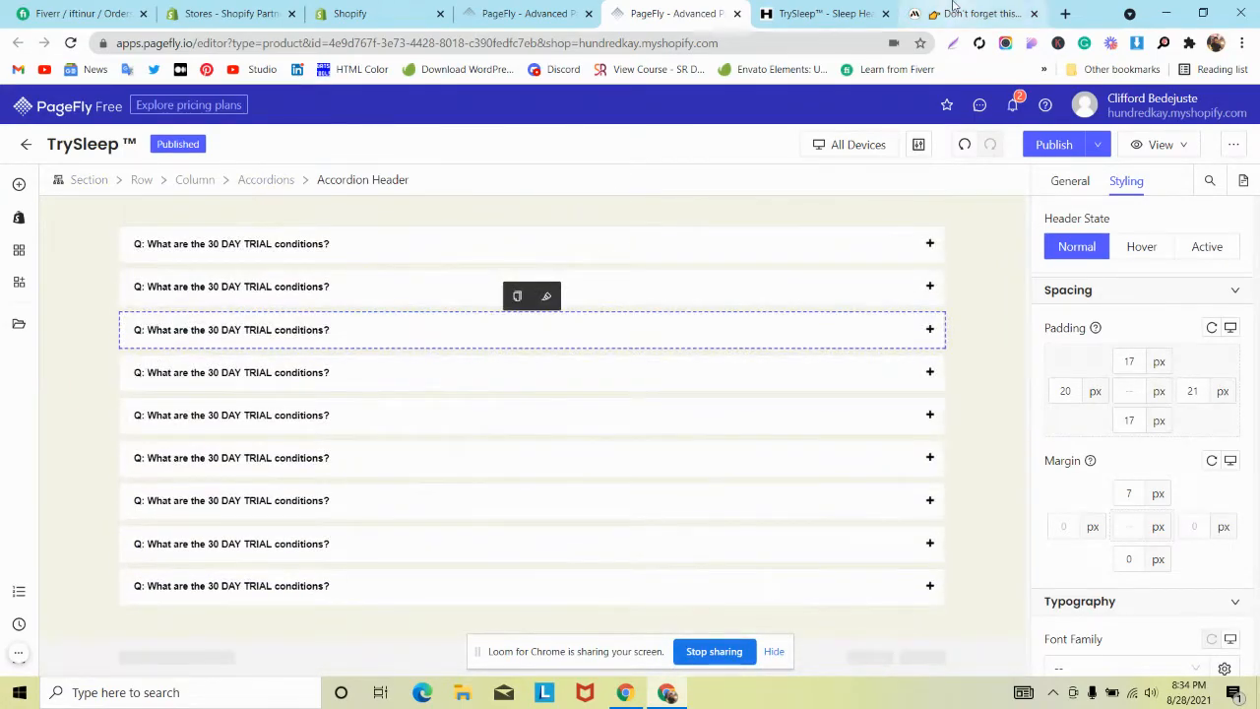
Step: Examine the photo reviews section below the FAQ on the mindband.co reference product page
{"action": "left_click", "coordinate": [964, 18]}
{"action": "scroll", "coordinate": [514, 237], "scroll_direction": "up", "scroll_amount": 12}
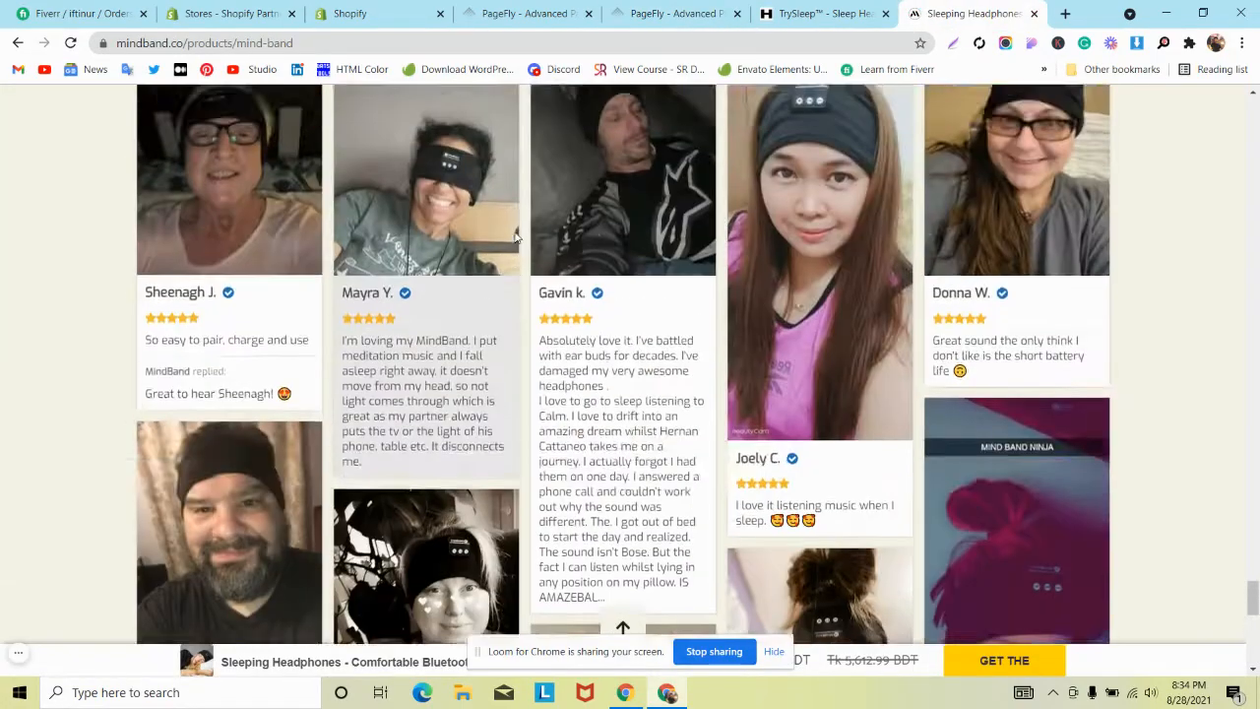
{"action": "scroll", "coordinate": [513, 246], "scroll_direction": "down", "scroll_amount": 2}
{"action": "scroll", "coordinate": [514, 245], "scroll_direction": "up", "scroll_amount": 1}
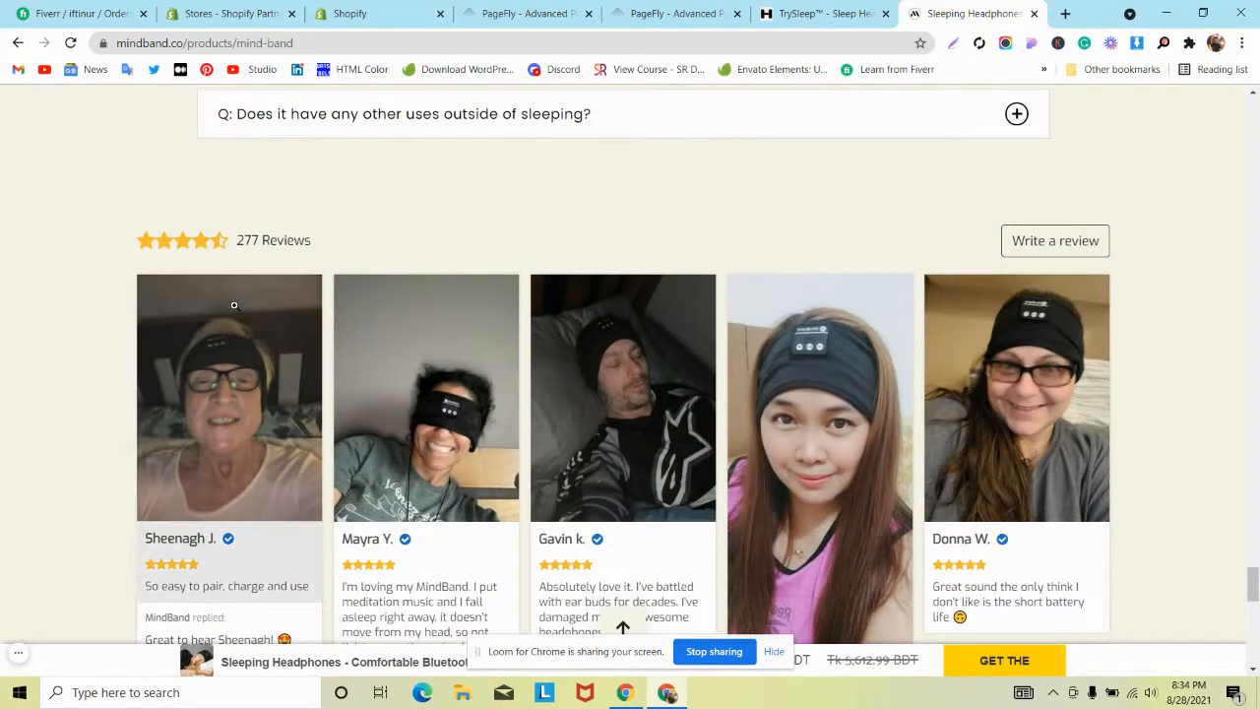
{"action": "scroll", "coordinate": [512, 255], "scroll_direction": "down", "scroll_amount": 6}
{"action": "scroll", "coordinate": [702, 233], "scroll_direction": "down", "scroll_amount": 4}
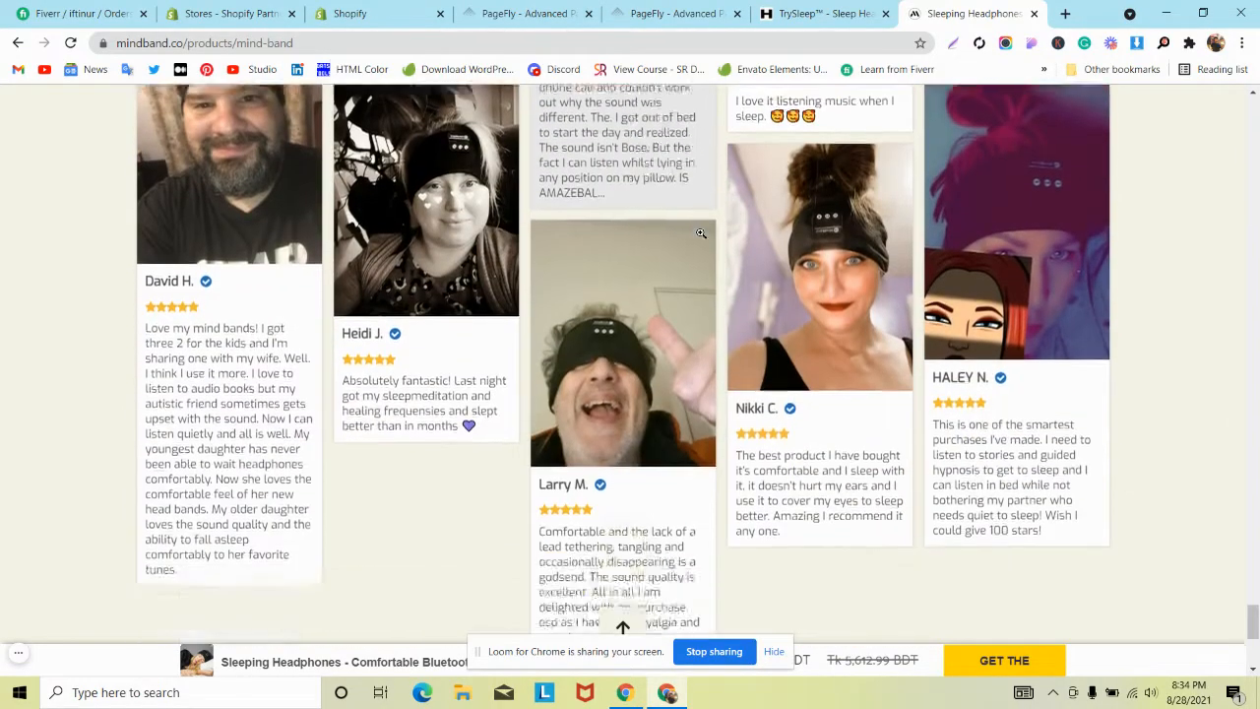
{"action": "scroll", "coordinate": [699, 232], "scroll_direction": "up", "scroll_amount": 8}
{"action": "scroll", "coordinate": [697, 232], "scroll_direction": "up", "scroll_amount": 1}
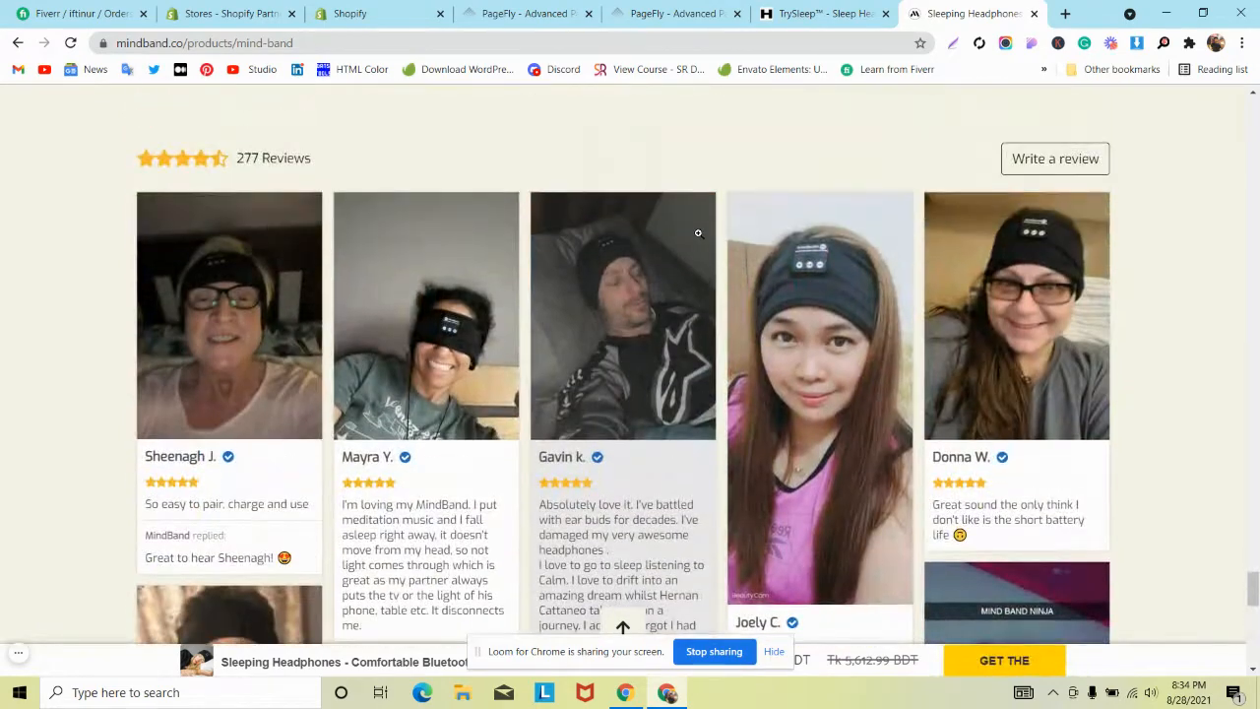
{"action": "left_click", "coordinate": [832, 12]}
{"action": "left_click", "coordinate": [975, 8]}
{"action": "scroll", "coordinate": [347, 325], "scroll_direction": "up", "scroll_amount": 2}
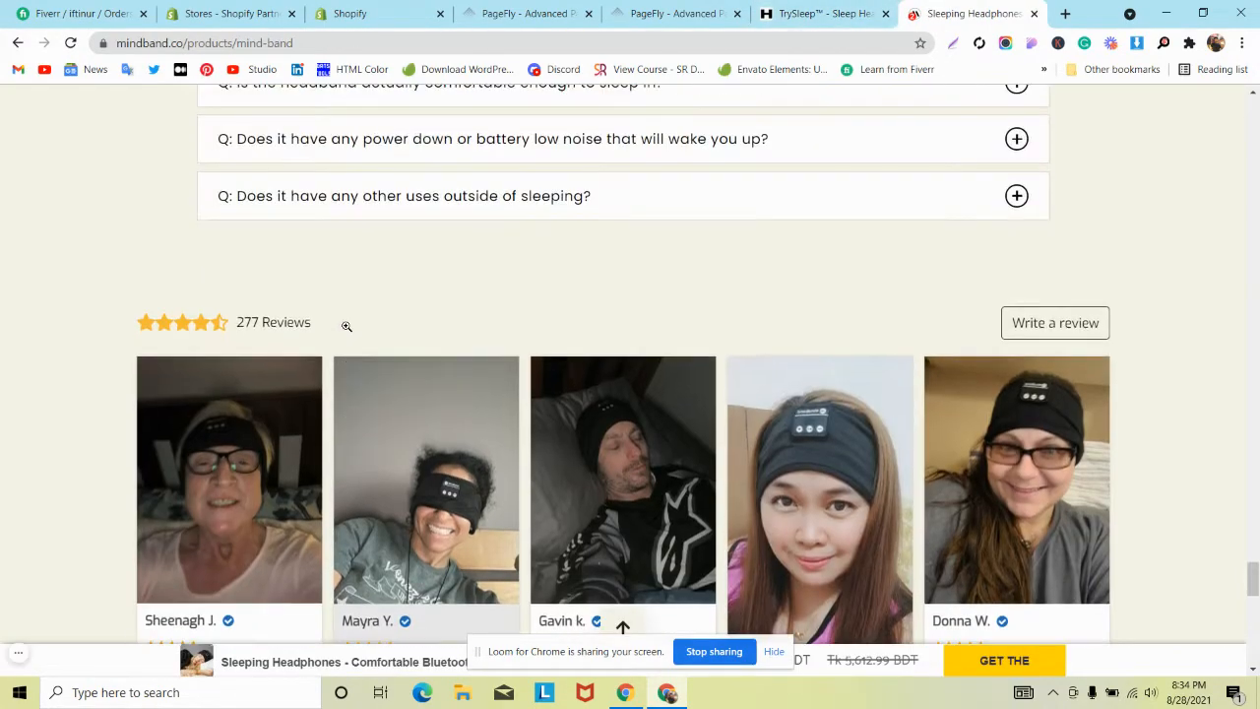
{"action": "scroll", "coordinate": [346, 326], "scroll_direction": "up", "scroll_amount": 2}
{"action": "scroll", "coordinate": [347, 326], "scroll_direction": "down", "scroll_amount": 2}
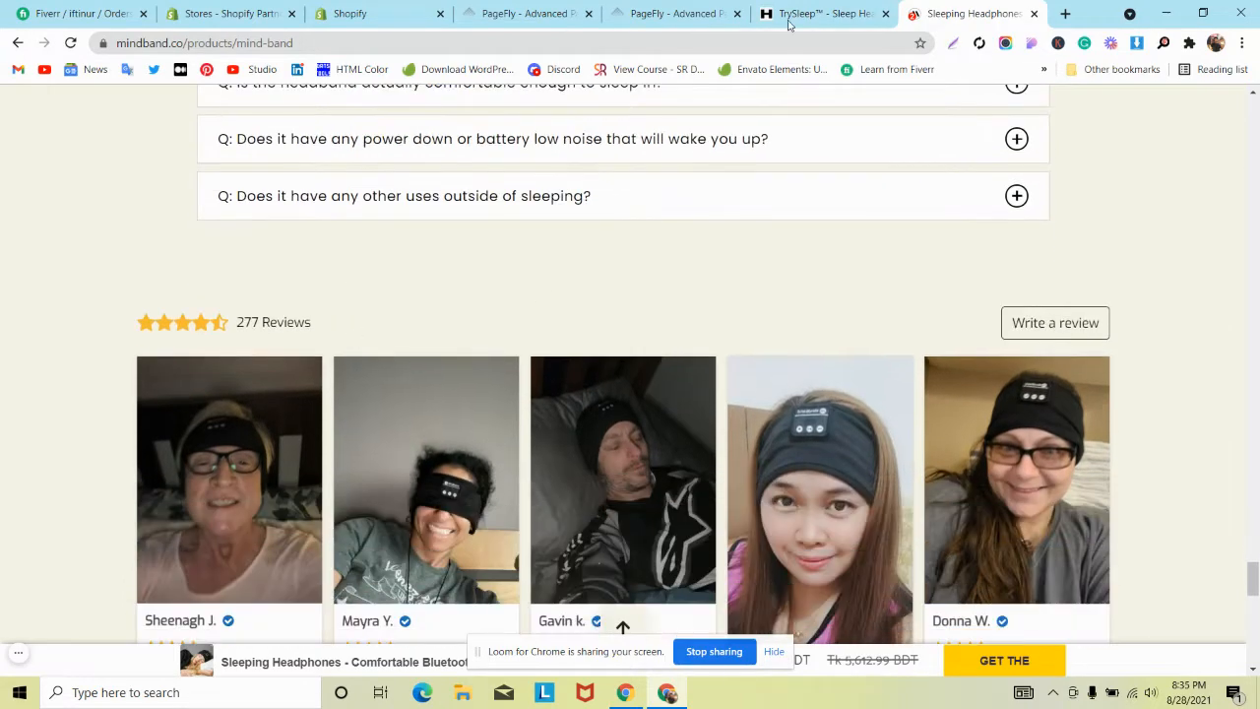
Step: In the PageFly editor, find the Loox - Photo Reviews element and add its Review Gallery below the FAQ accordion
{"action": "left_click", "coordinate": [612, 8]}
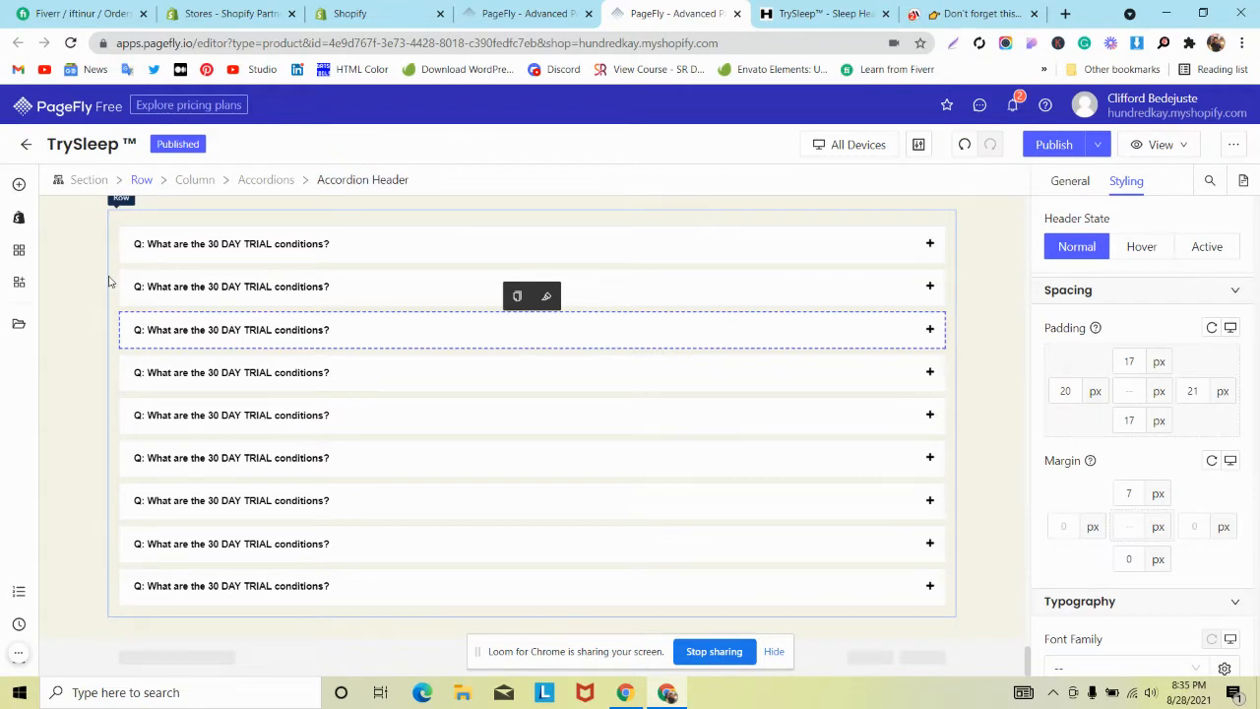
{"action": "left_click", "coordinate": [19, 252]}
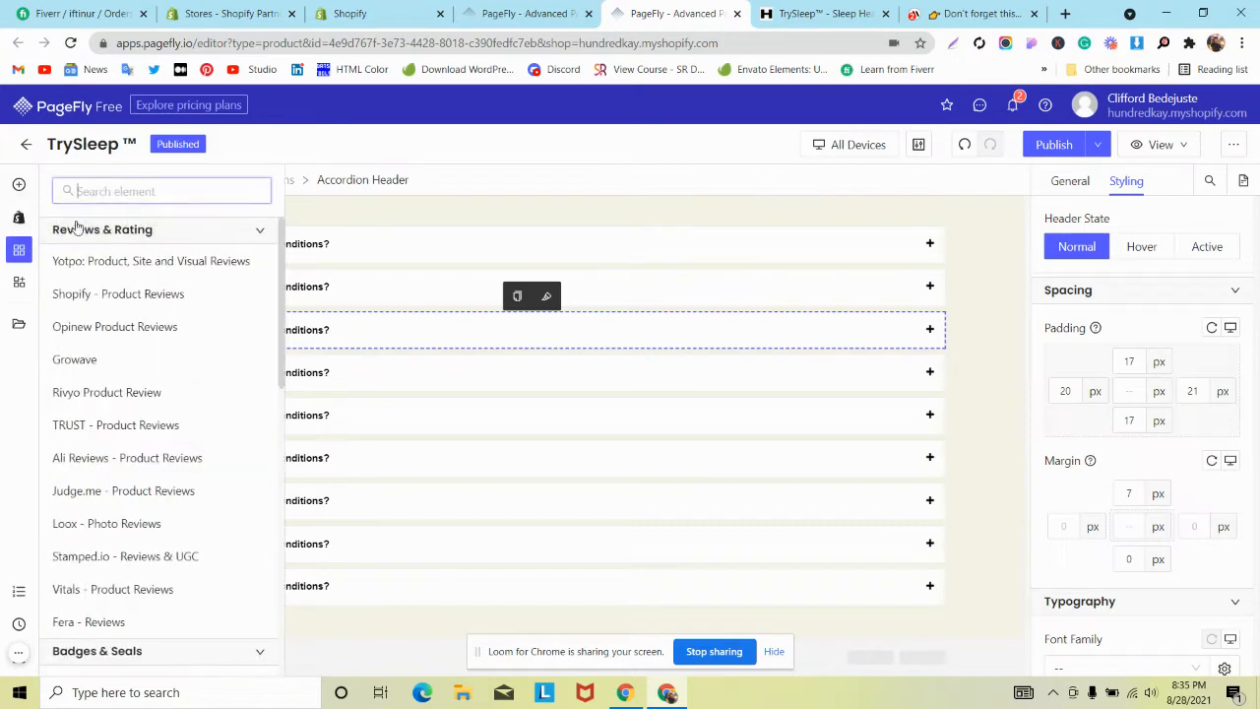
{"action": "type", "text": "lo"}
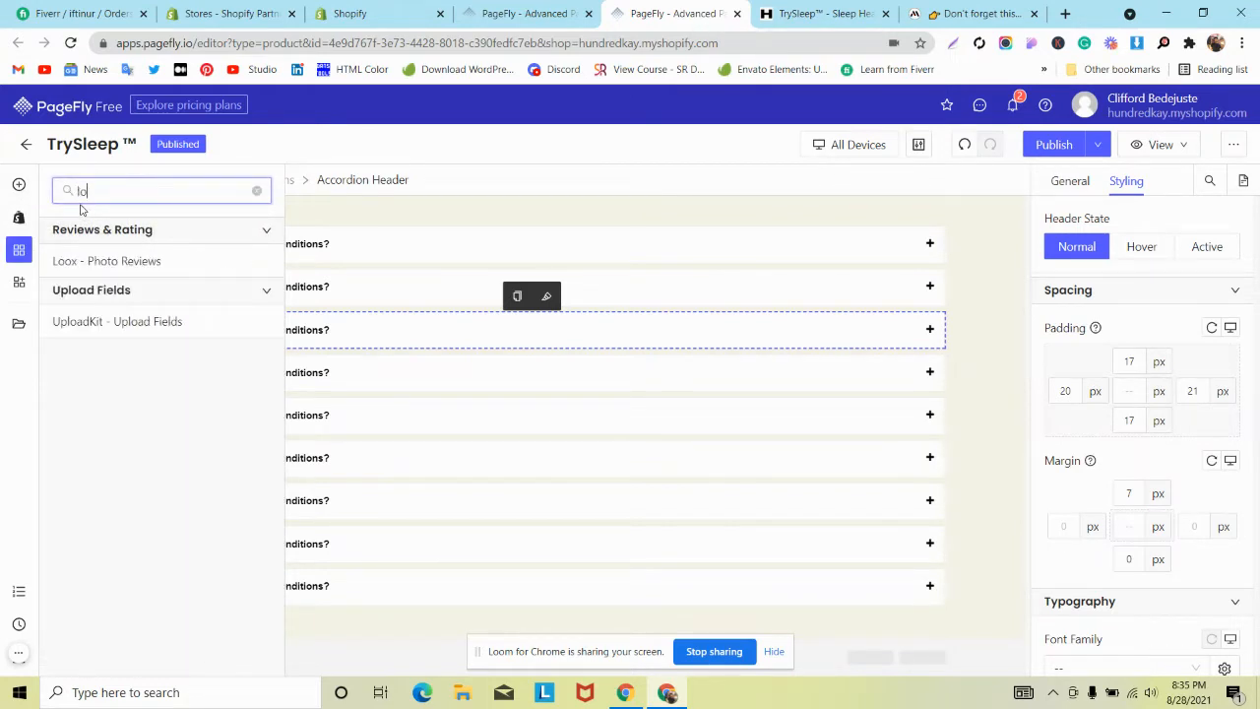
{"action": "mouse_move", "coordinate": [90, 260]}
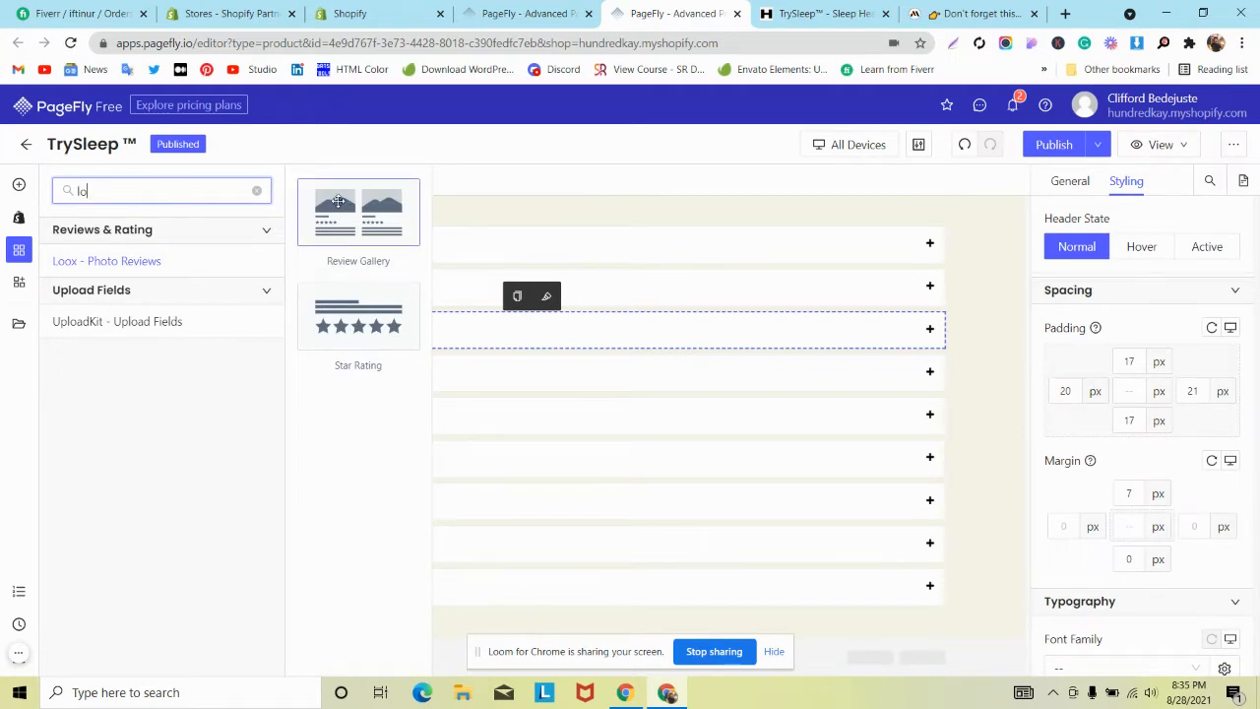
{"action": "left_click_drag", "start_coordinate": [338, 201], "coordinate": [317, 633]}
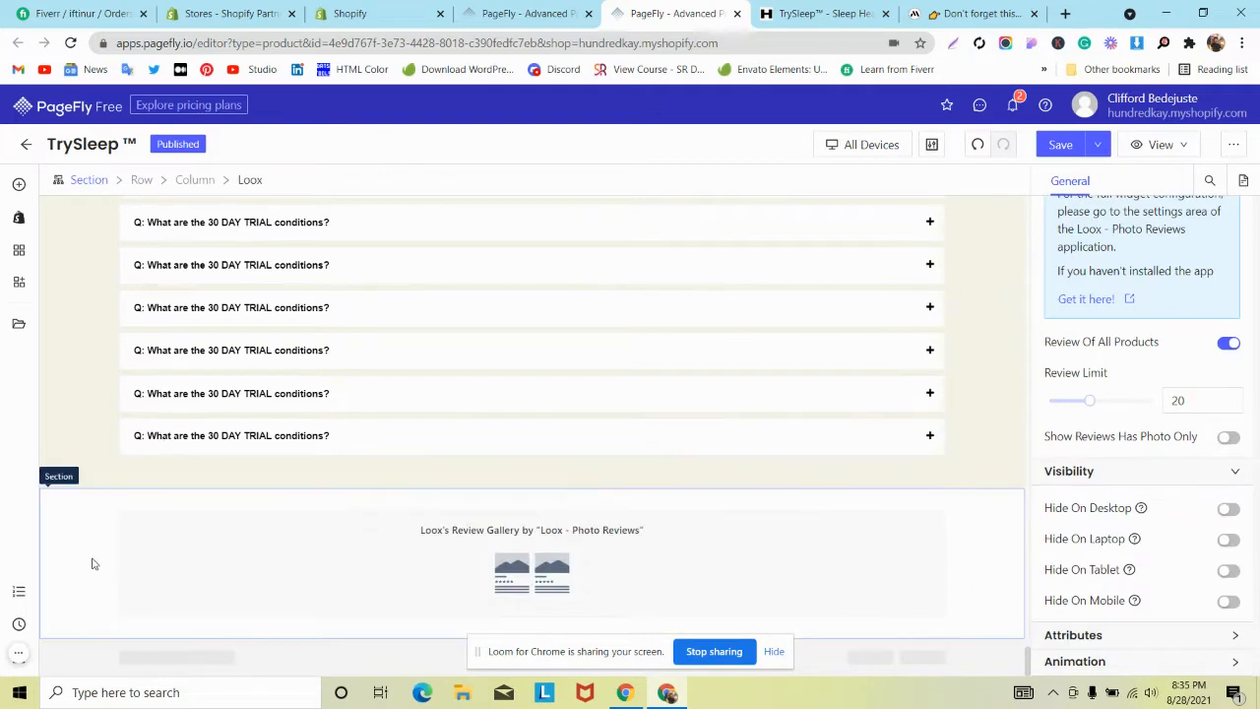
{"action": "left_click", "coordinate": [91, 564]}
{"action": "left_click", "coordinate": [429, 560]}
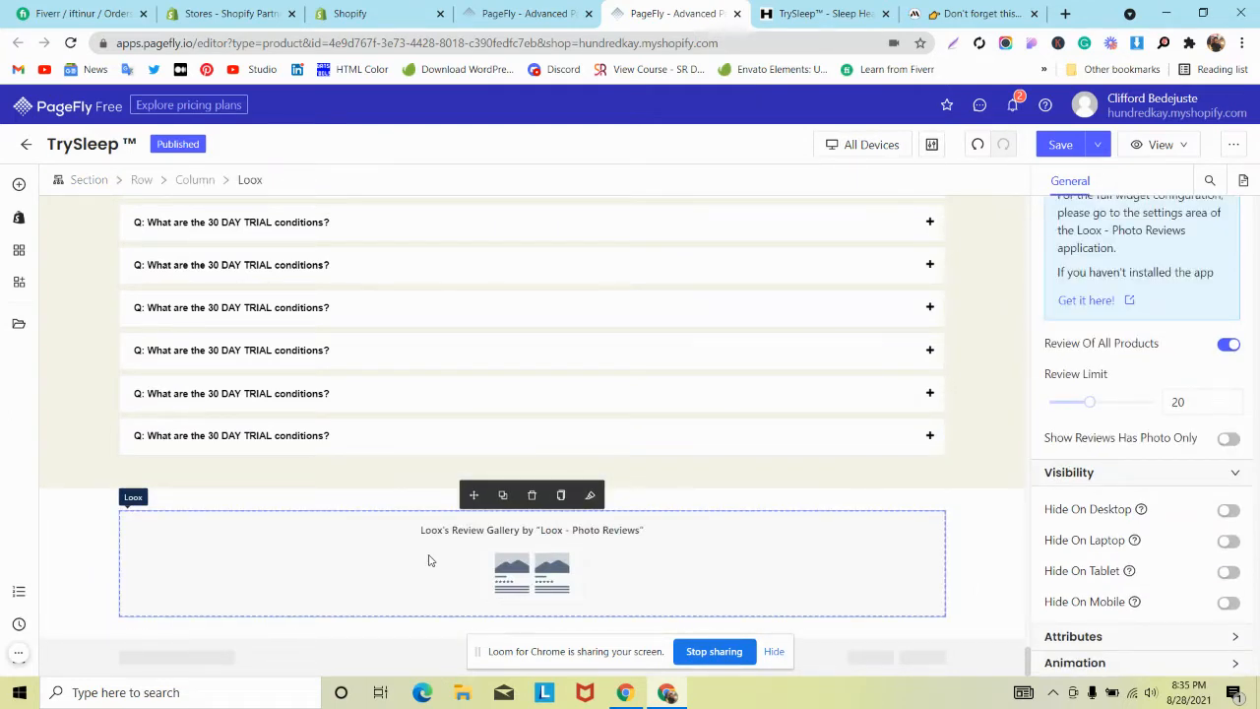
Step: Switch to the Shopify admin and check the installed apps list for Loox - Photo Reviews
{"action": "left_click", "coordinate": [363, 12]}
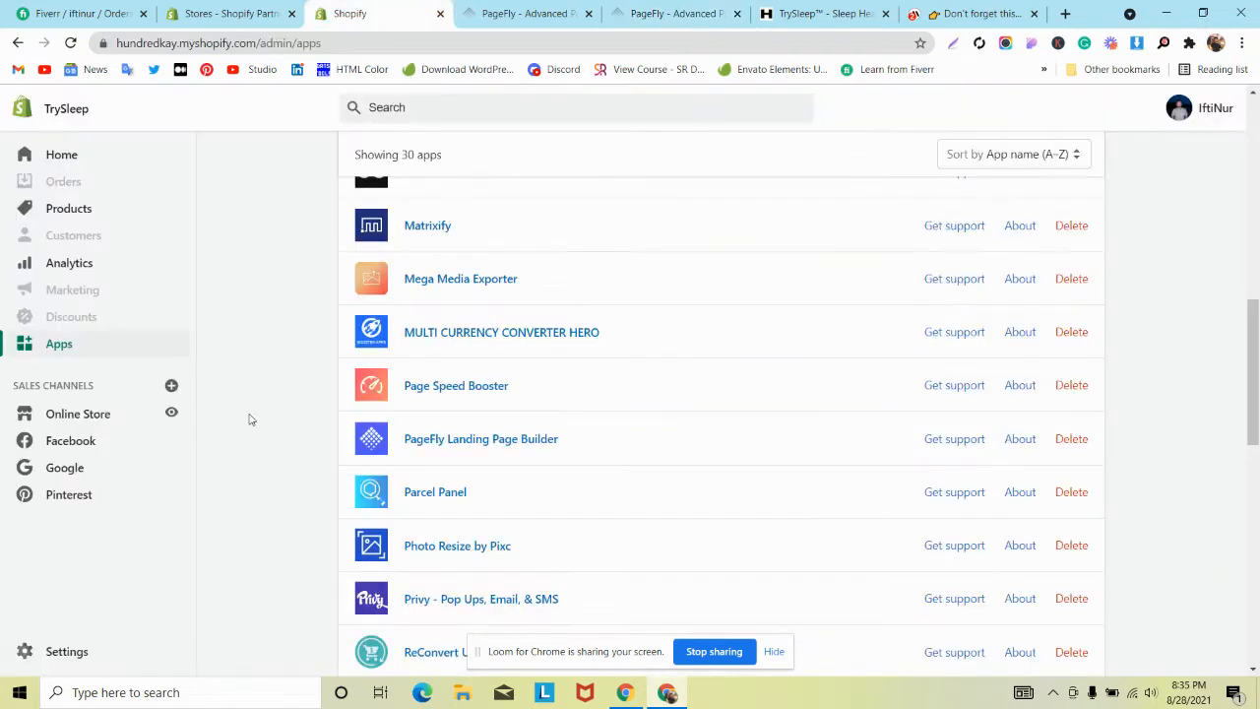
{"action": "scroll", "coordinate": [289, 397], "scroll_direction": "down", "scroll_amount": 6}
{"action": "scroll", "coordinate": [324, 389], "scroll_direction": "up", "scroll_amount": 1}
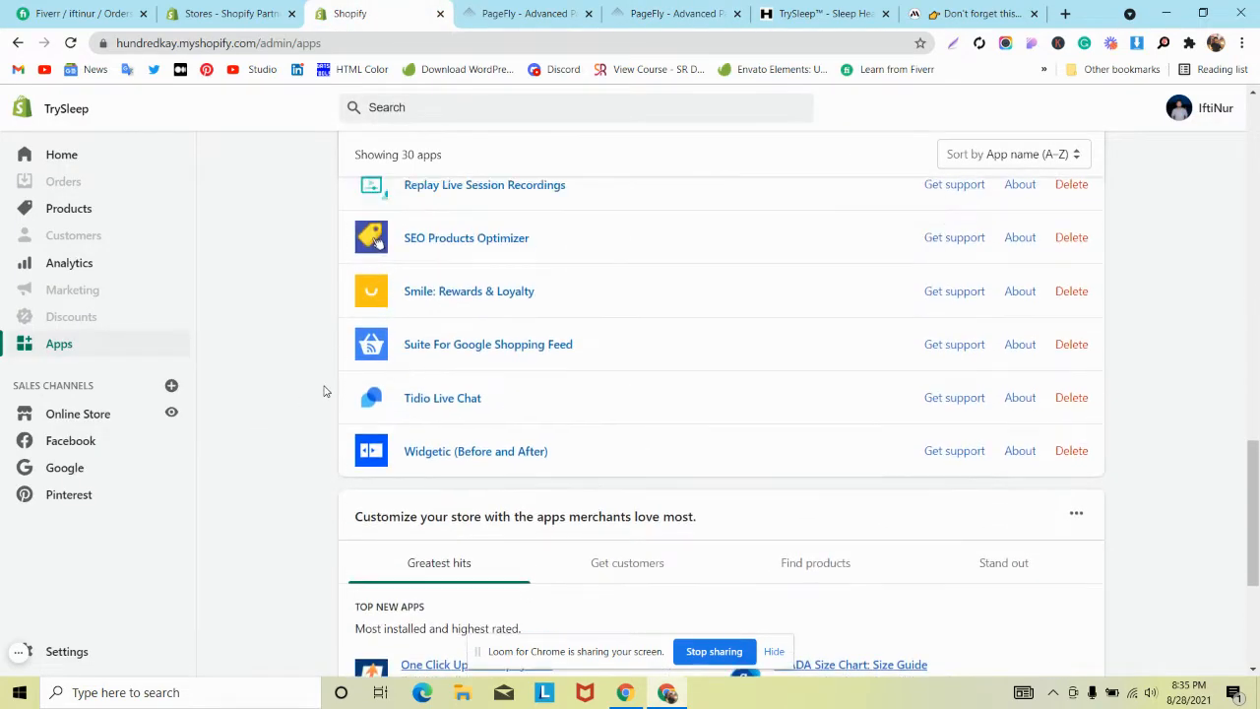
{"action": "scroll", "coordinate": [324, 391], "scroll_direction": "up", "scroll_amount": 1}
{"action": "scroll", "coordinate": [324, 391], "scroll_direction": "up", "scroll_amount": 3}
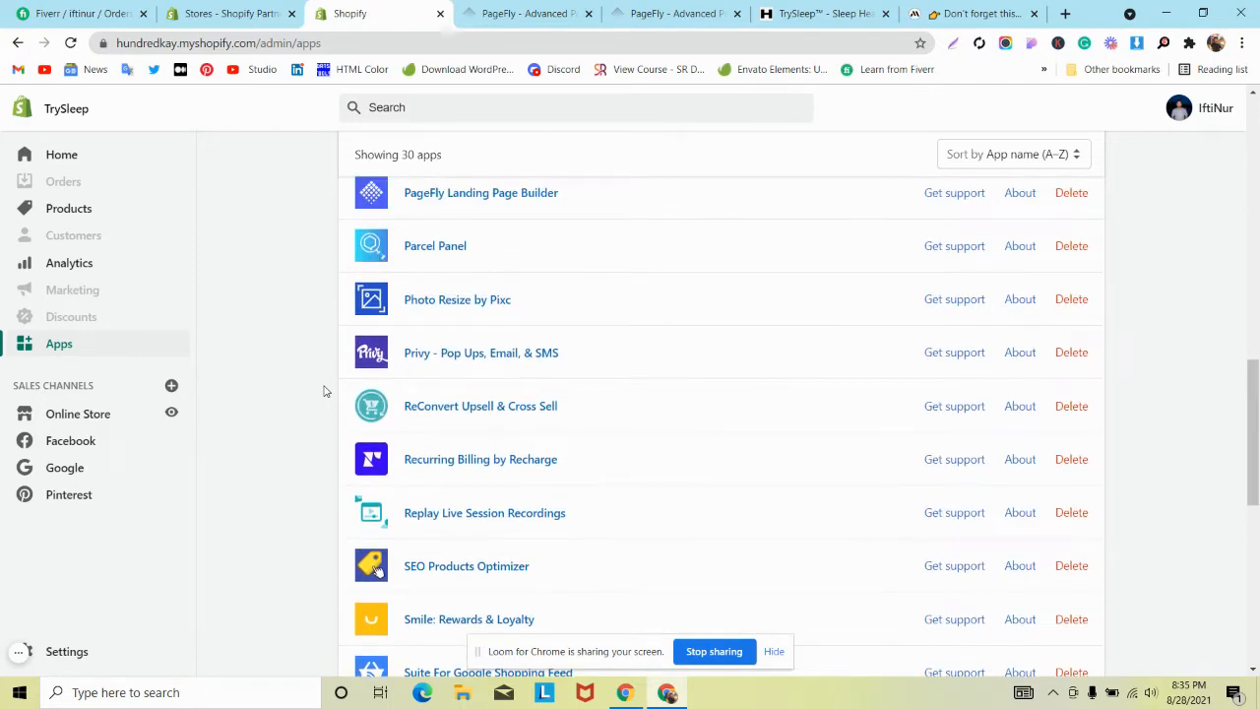
{"action": "scroll", "coordinate": [324, 391], "scroll_direction": "up", "scroll_amount": 5}
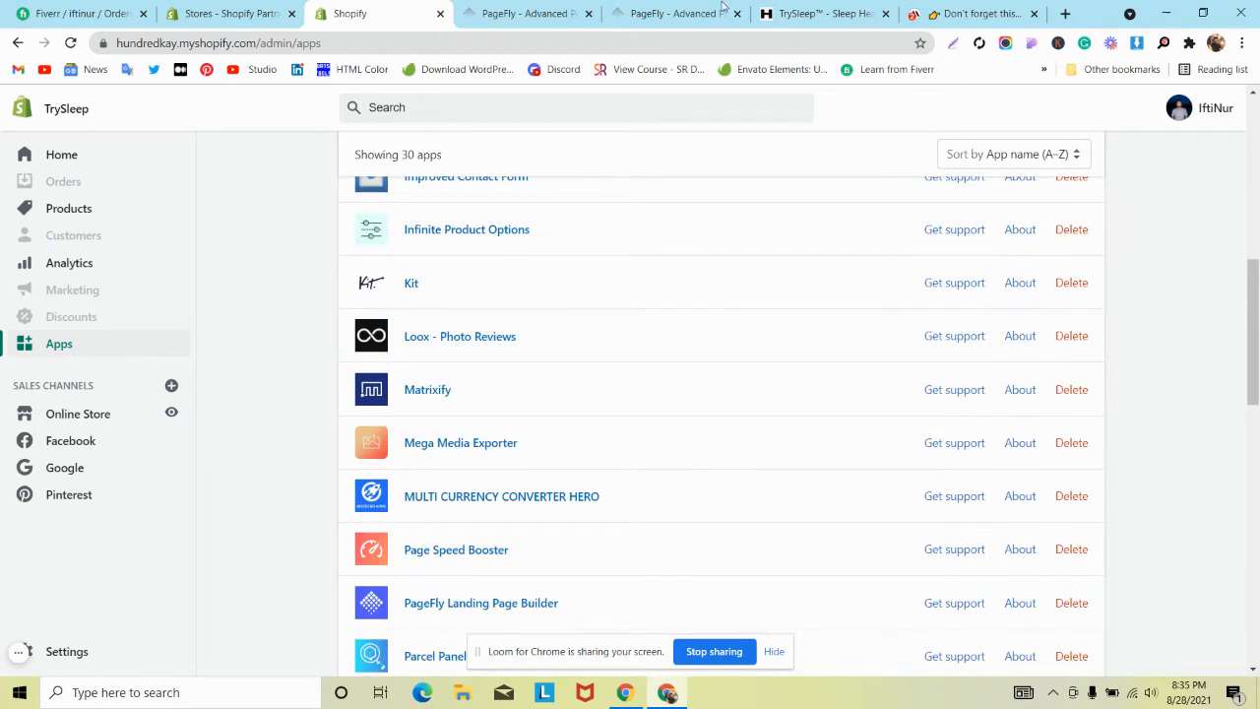
Step: Return to the PageFly editor and save and publish the TrySleep page with the Loox gallery
{"action": "left_click", "coordinate": [679, 13]}
{"action": "left_click", "coordinate": [1099, 146]}
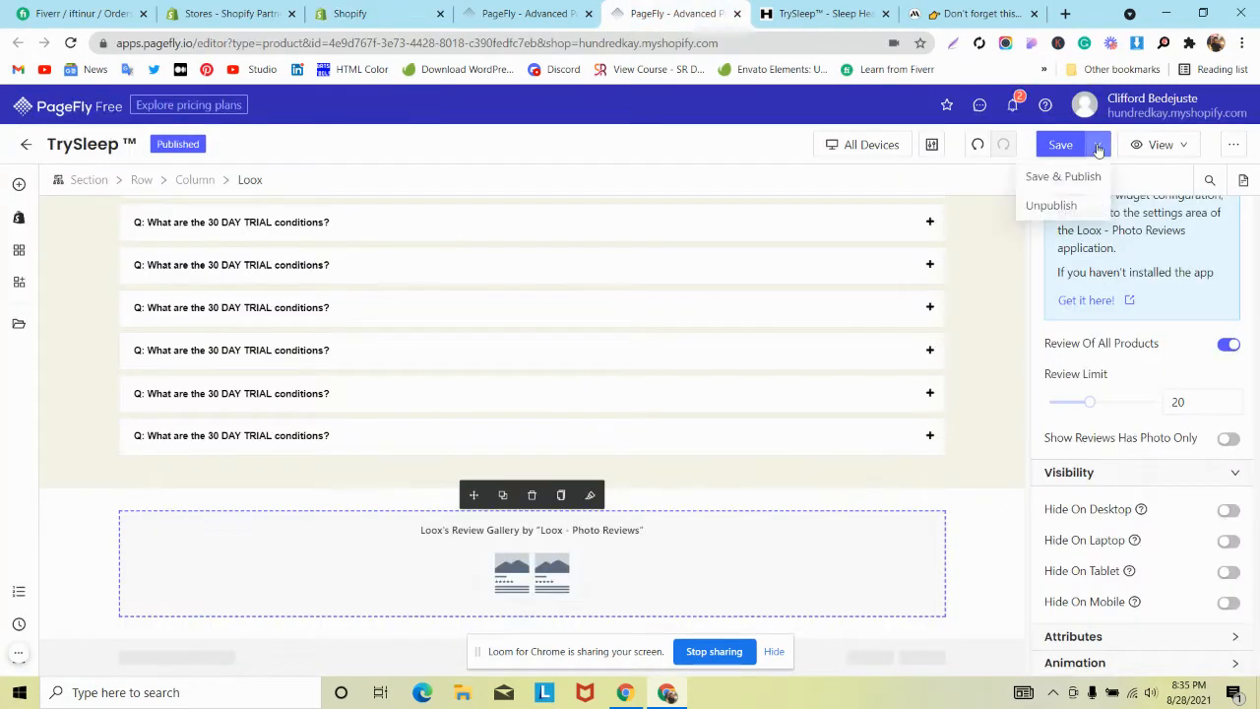
{"action": "left_click", "coordinate": [1071, 181]}
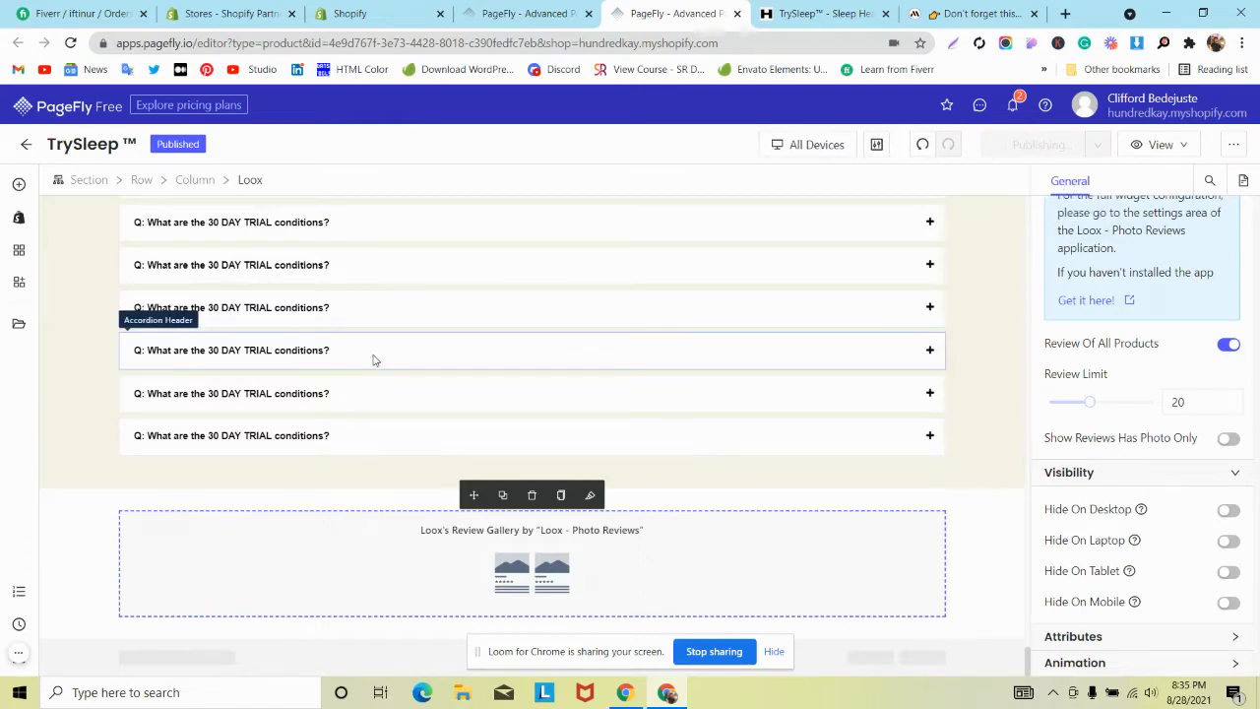
Step: Look over the page's sections from the FAQ up to the hero area and its trust badges
{"action": "scroll", "coordinate": [373, 365], "scroll_direction": "up", "scroll_amount": 20}
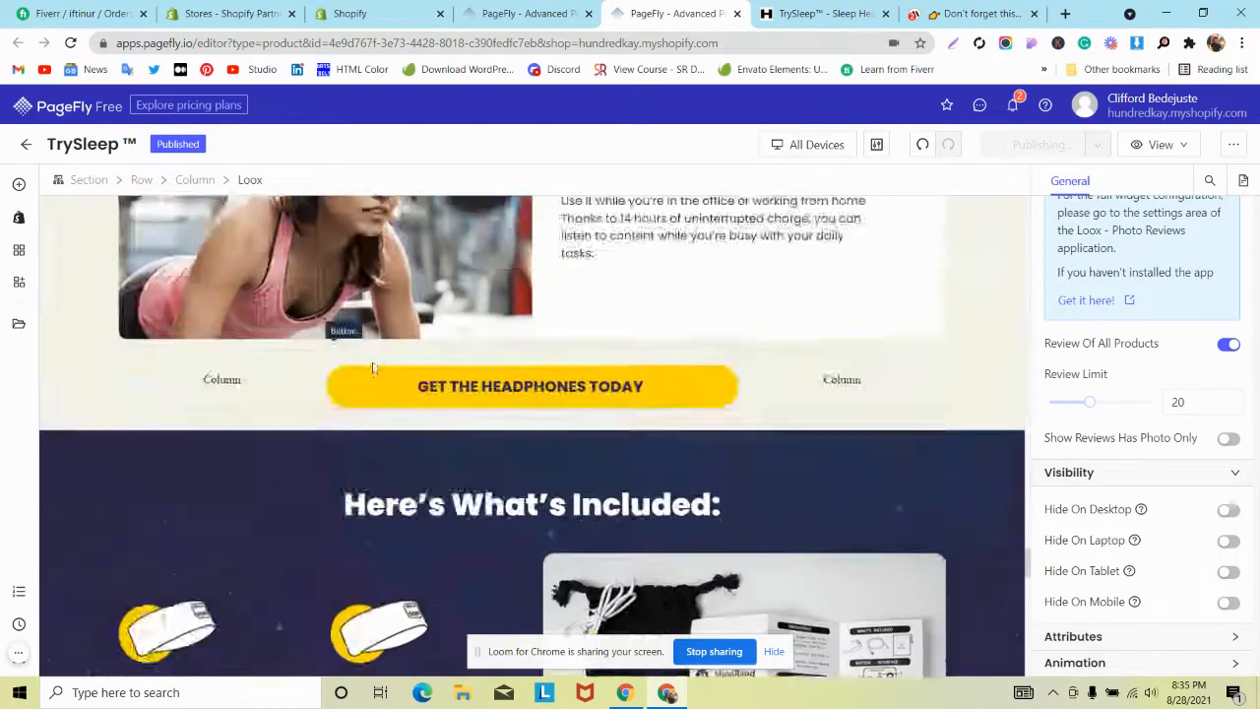
{"action": "scroll", "coordinate": [373, 366], "scroll_direction": "up", "scroll_amount": 15}
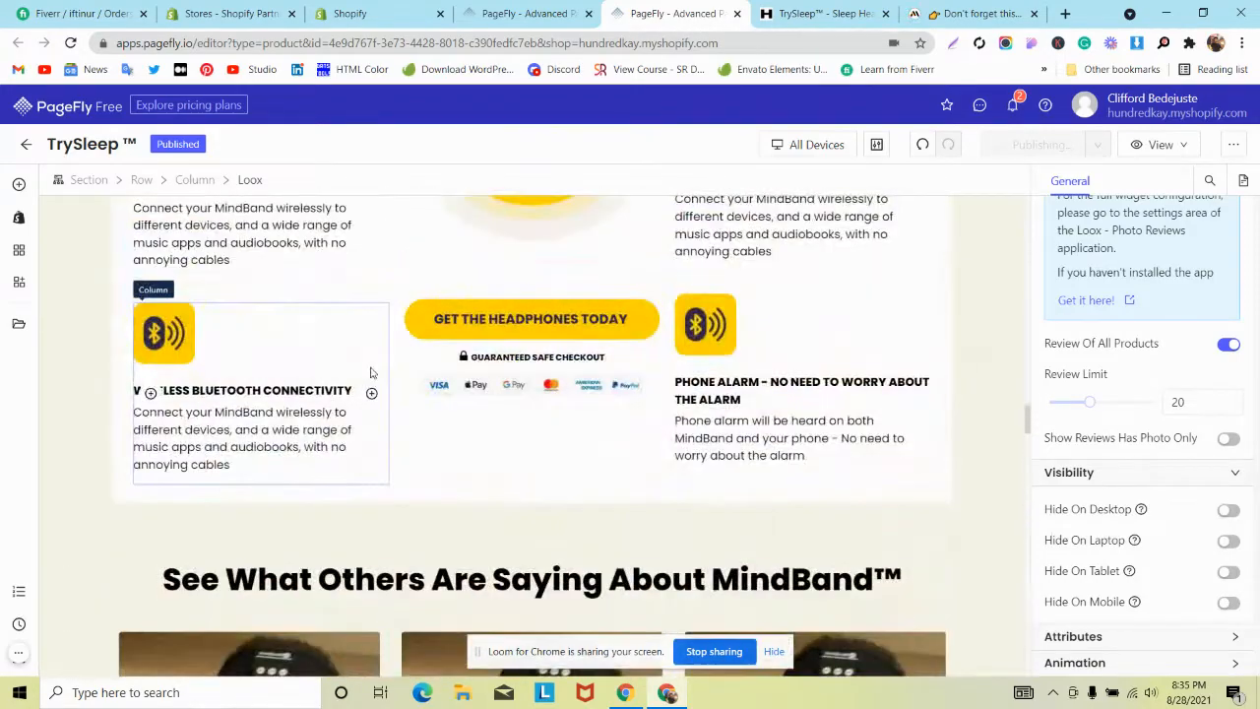
{"action": "scroll", "coordinate": [372, 371], "scroll_direction": "down", "scroll_amount": 3}
{"action": "scroll", "coordinate": [371, 372], "scroll_direction": "down", "scroll_amount": 8}
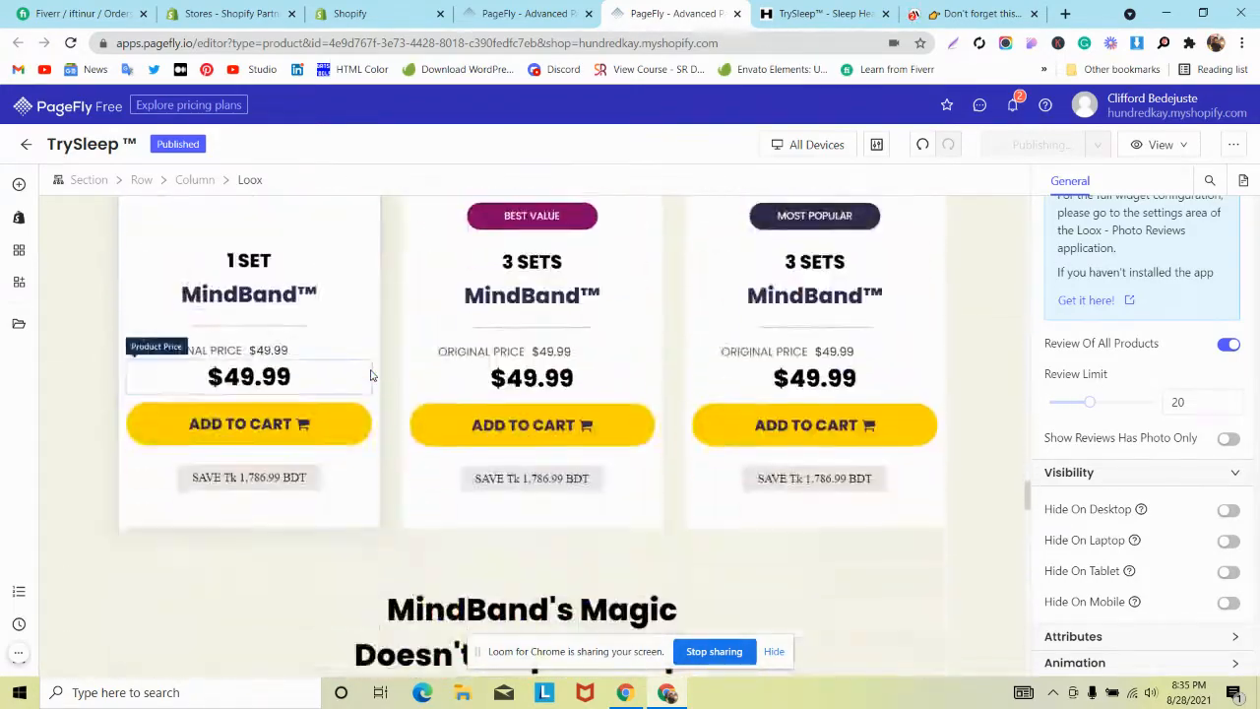
{"action": "scroll", "coordinate": [372, 376], "scroll_direction": "up", "scroll_amount": 15}
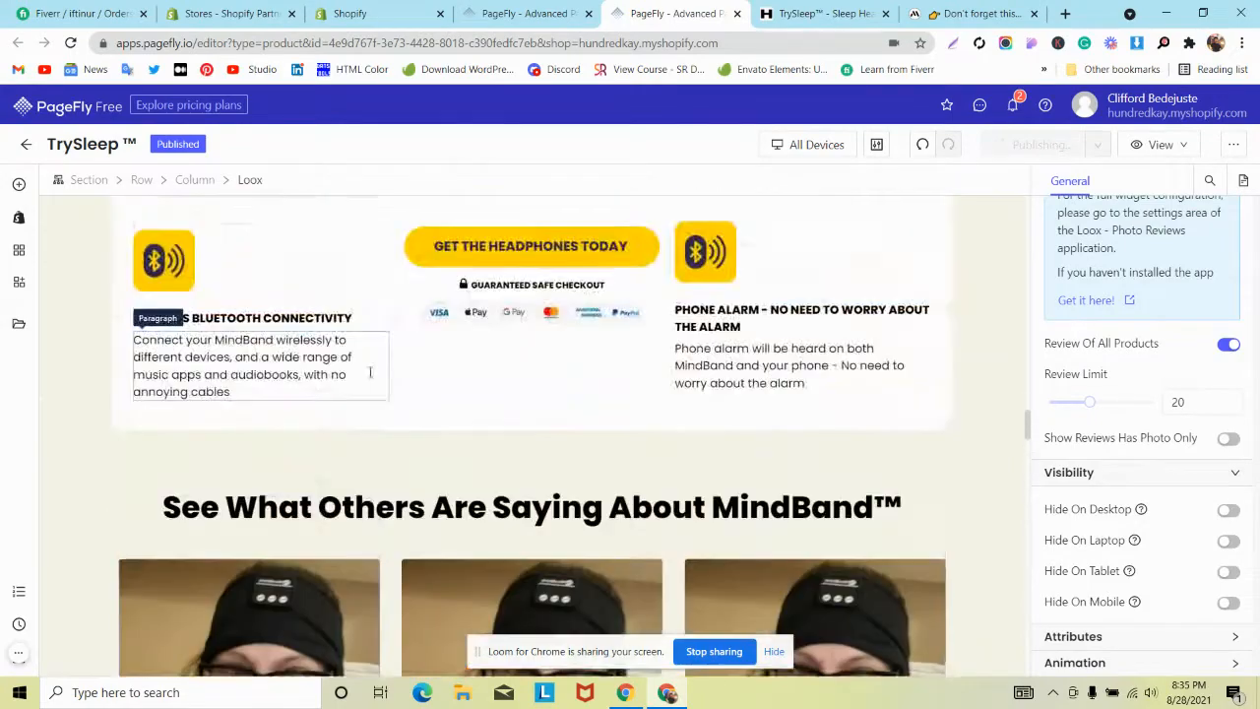
{"action": "scroll", "coordinate": [373, 378], "scroll_direction": "up", "scroll_amount": 15}
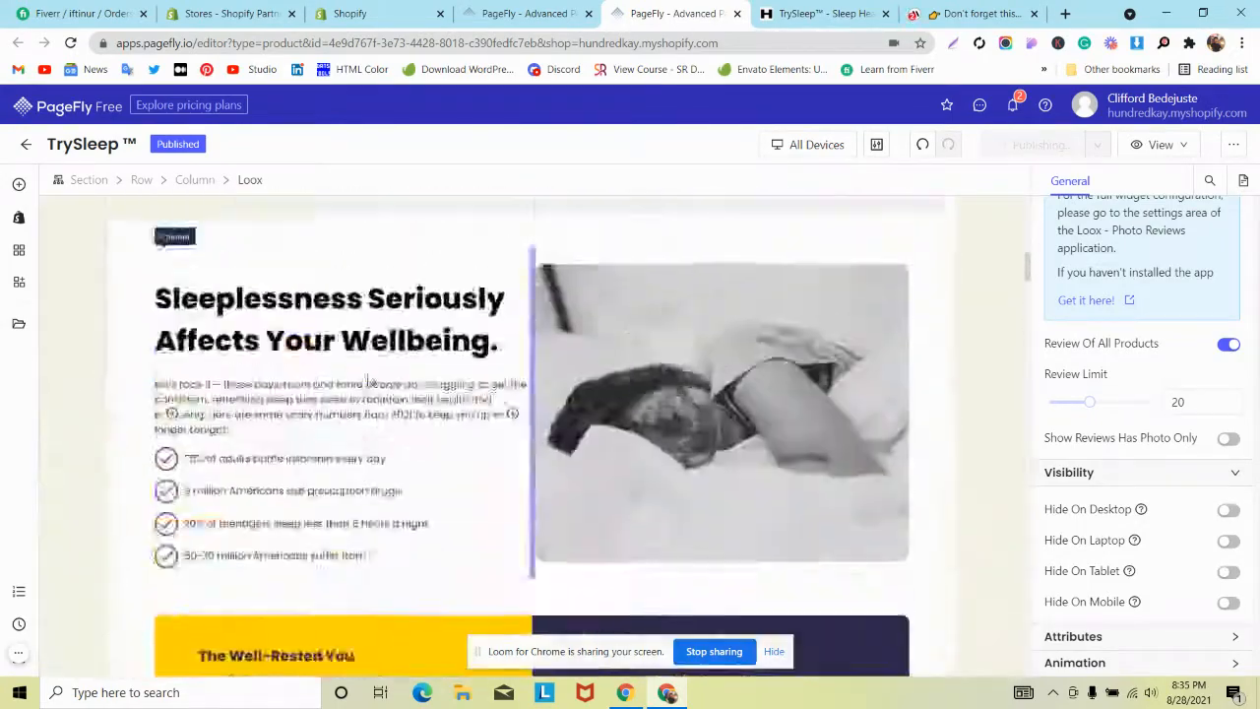
{"action": "scroll", "coordinate": [367, 382], "scroll_direction": "up", "scroll_amount": 3}
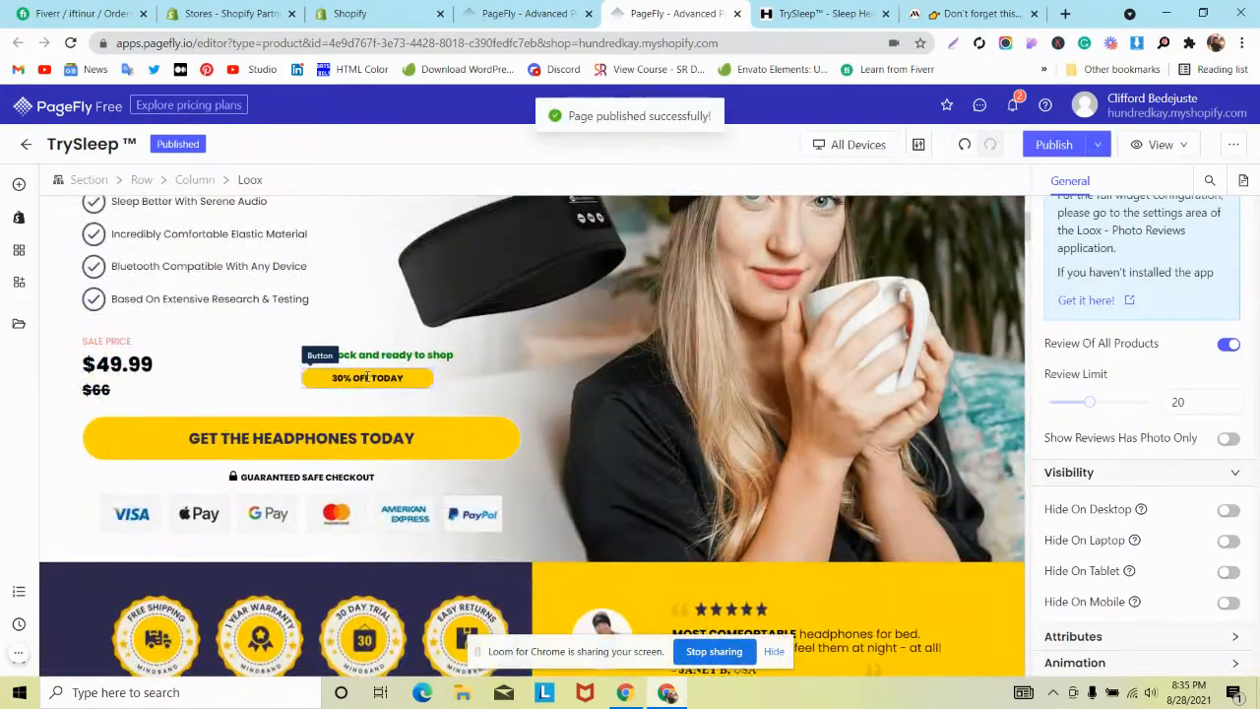
{"action": "scroll", "coordinate": [367, 379], "scroll_direction": "down", "scroll_amount": 2}
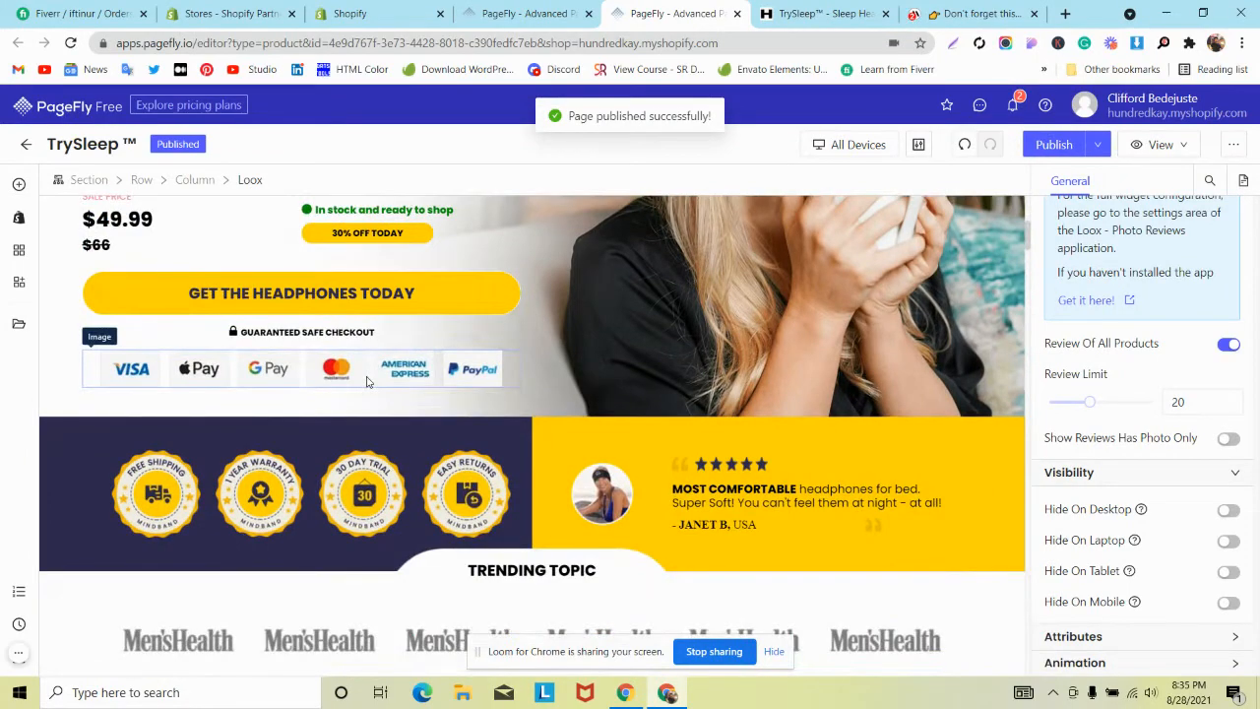
{"action": "scroll", "coordinate": [367, 382], "scroll_direction": "down", "scroll_amount": 5}
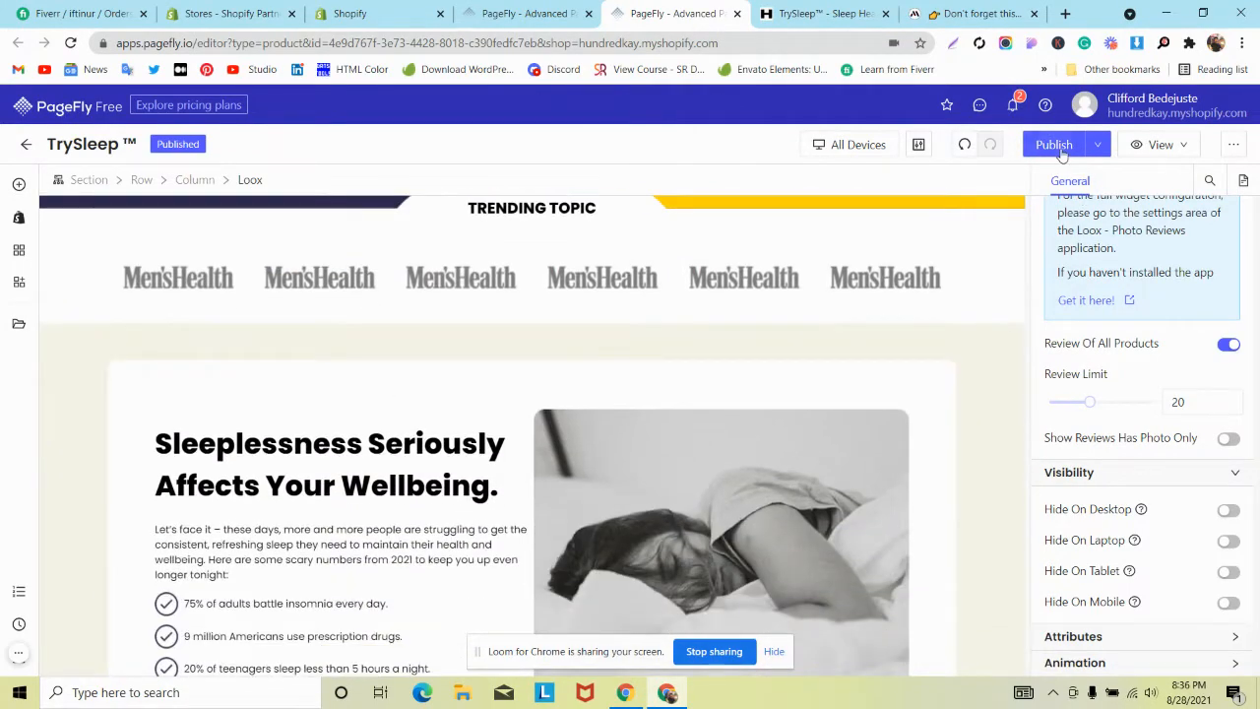
Step: Publish the TrySleep page again and close the open TrySleep storefront tab
{"action": "left_click", "coordinate": [1059, 150]}
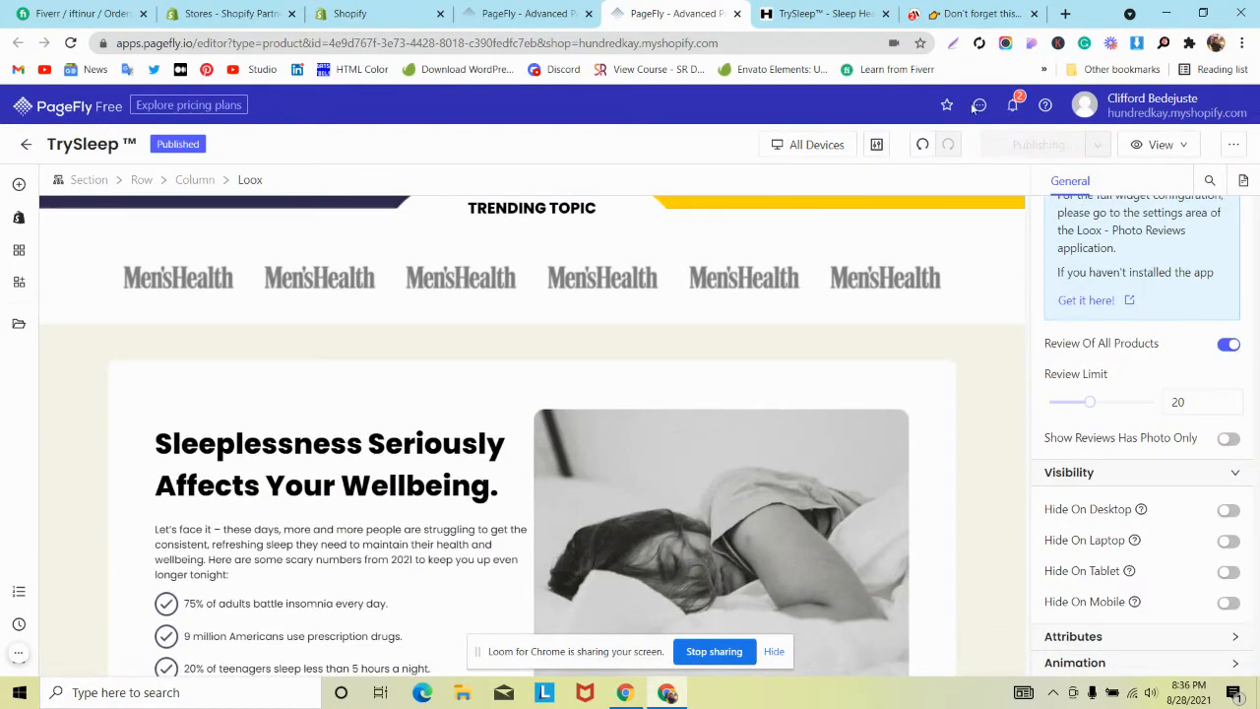
{"action": "left_click", "coordinate": [886, 14]}
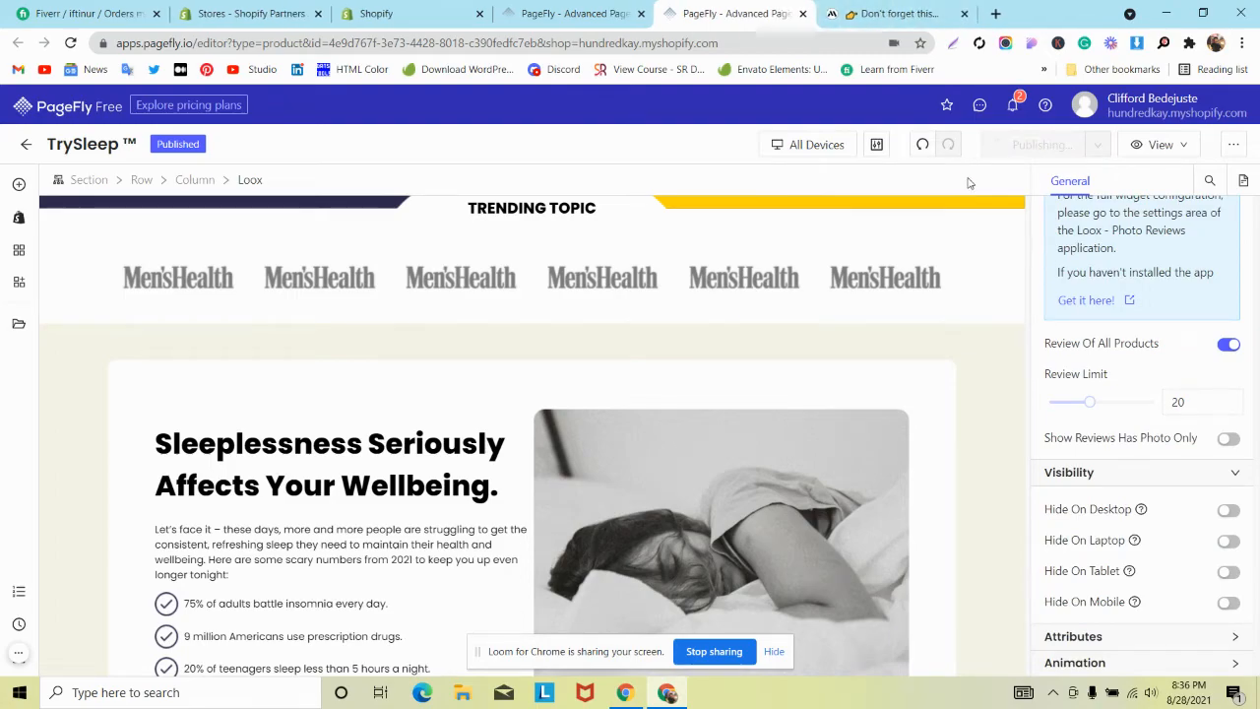
{"action": "scroll", "coordinate": [822, 244], "scroll_direction": "down", "scroll_amount": 6}
{"action": "scroll", "coordinate": [822, 244], "scroll_direction": "down", "scroll_amount": 15}
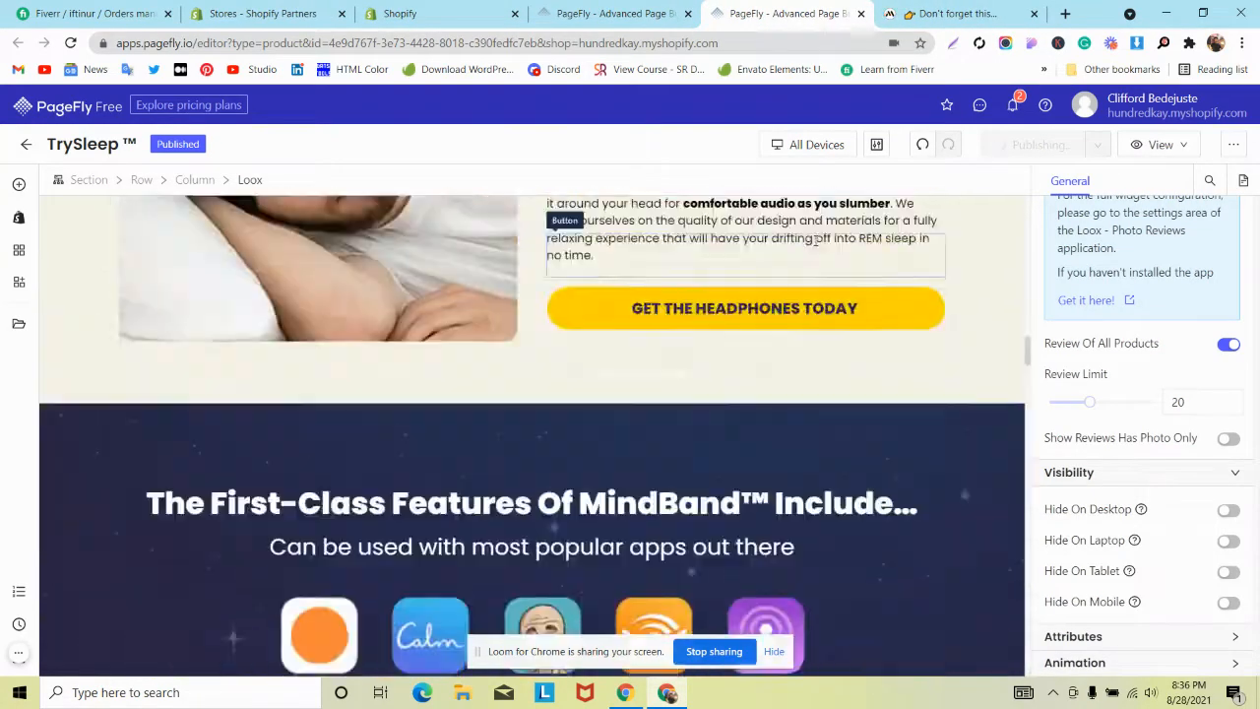
Step: Examine the mindband.co product page from its hero area down to the bundle offers as the layout reference
{"action": "scroll", "coordinate": [809, 246], "scroll_direction": "down", "scroll_amount": 5}
{"action": "left_click", "coordinate": [943, 14]}
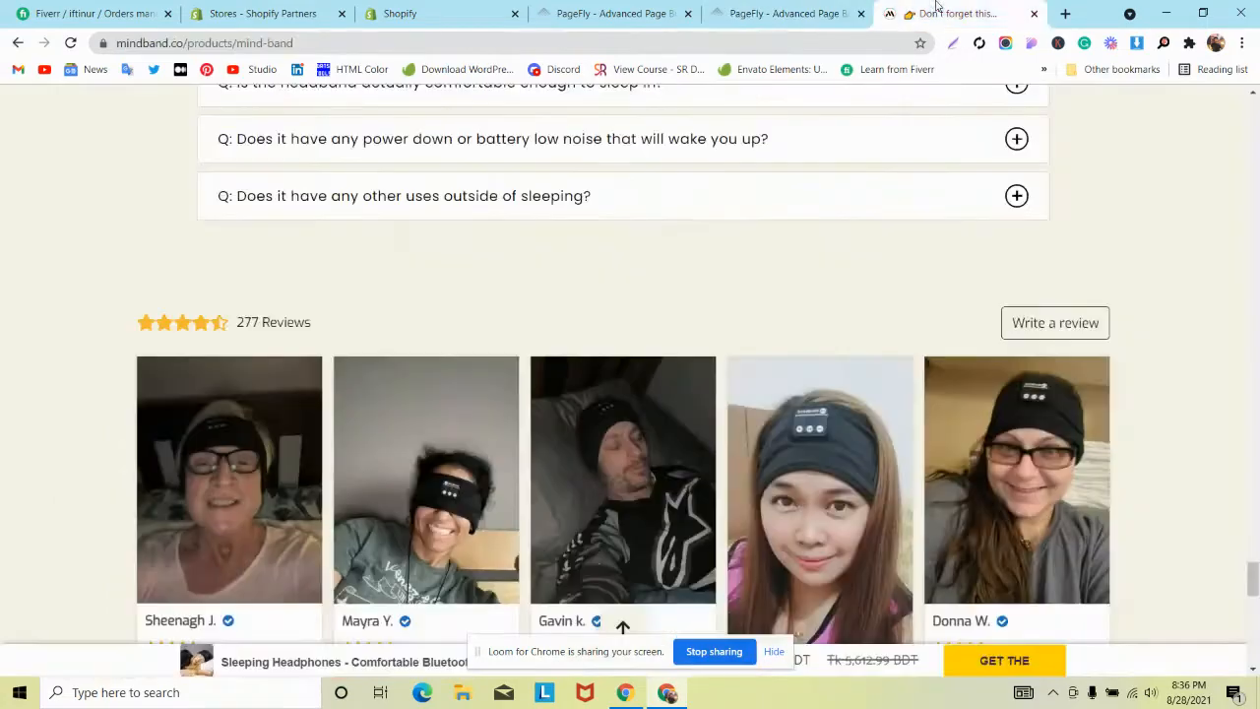
{"action": "scroll", "coordinate": [529, 295], "scroll_direction": "up", "scroll_amount": 10}
{"action": "scroll", "coordinate": [529, 296], "scroll_direction": "up", "scroll_amount": 20}
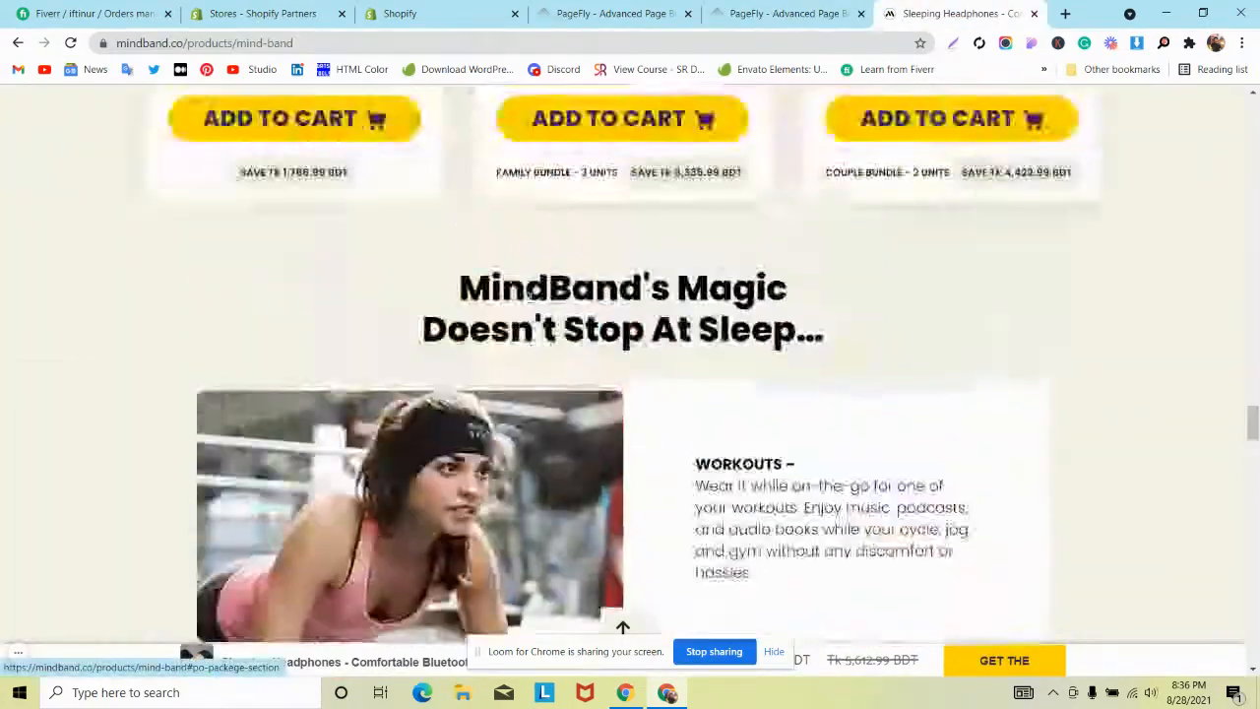
{"action": "scroll", "coordinate": [527, 308], "scroll_direction": "up", "scroll_amount": 20}
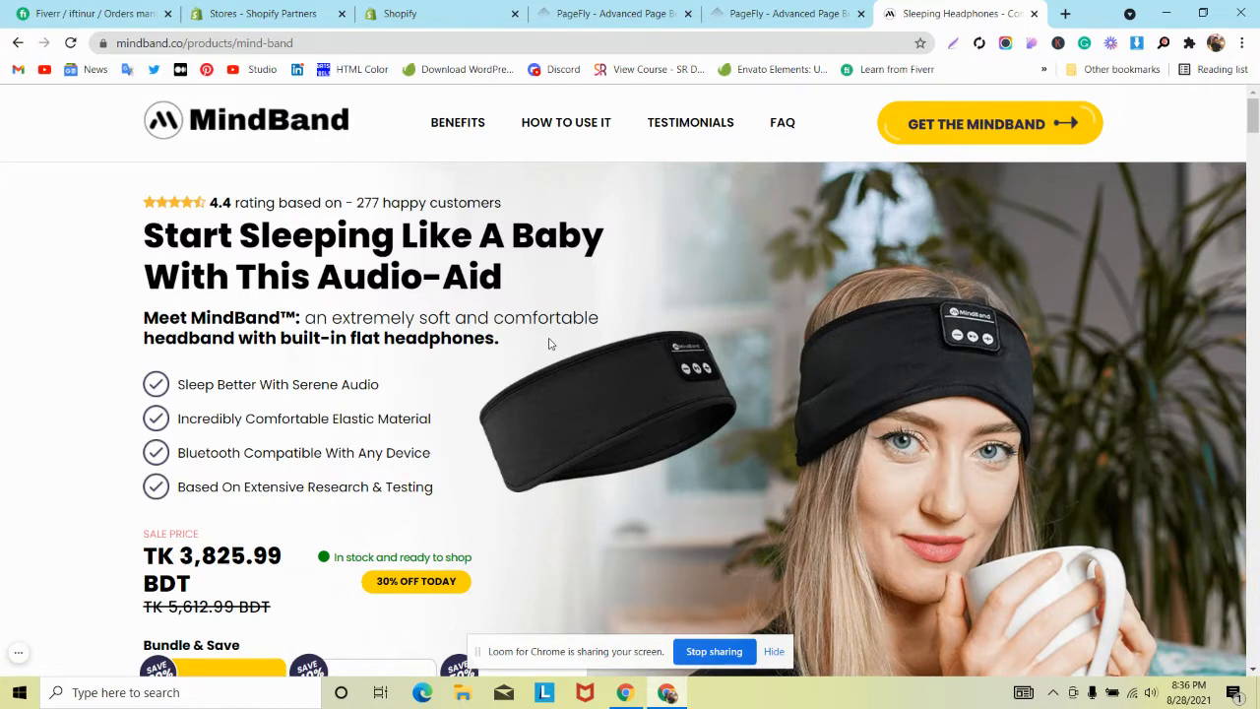
{"action": "scroll", "coordinate": [550, 343], "scroll_direction": "down", "scroll_amount": 2}
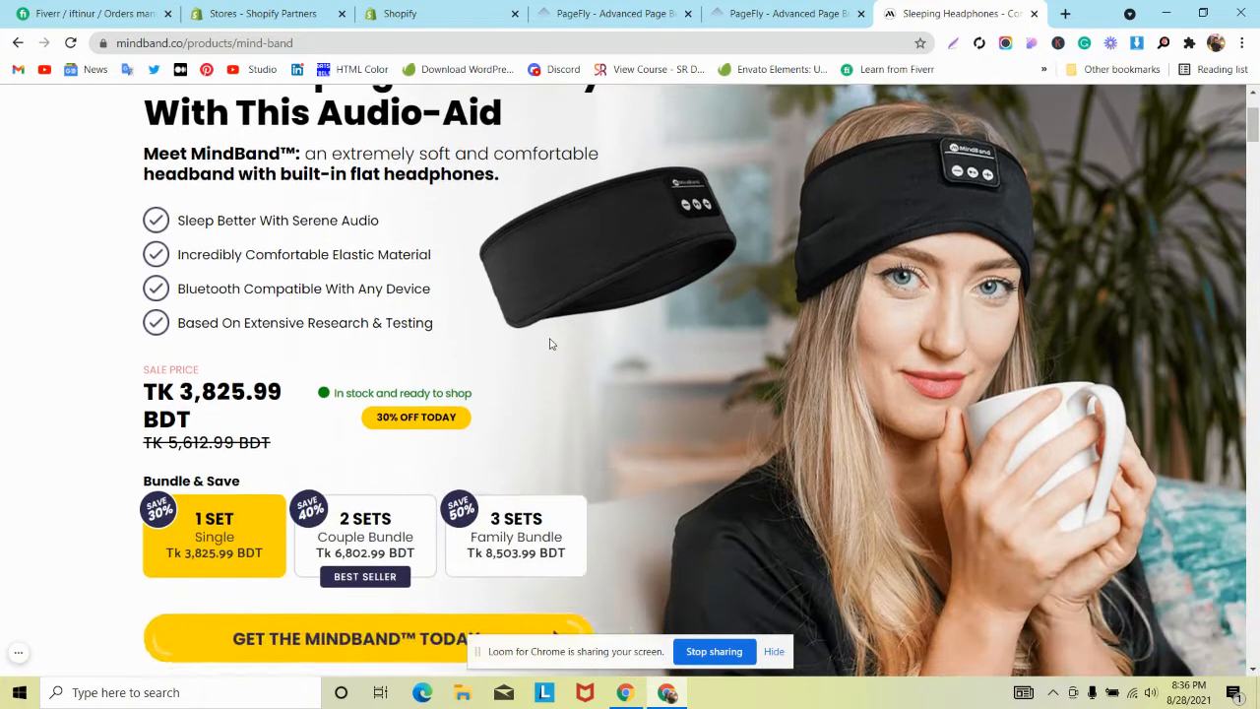
{"action": "scroll", "coordinate": [549, 344], "scroll_direction": "down", "scroll_amount": 6}
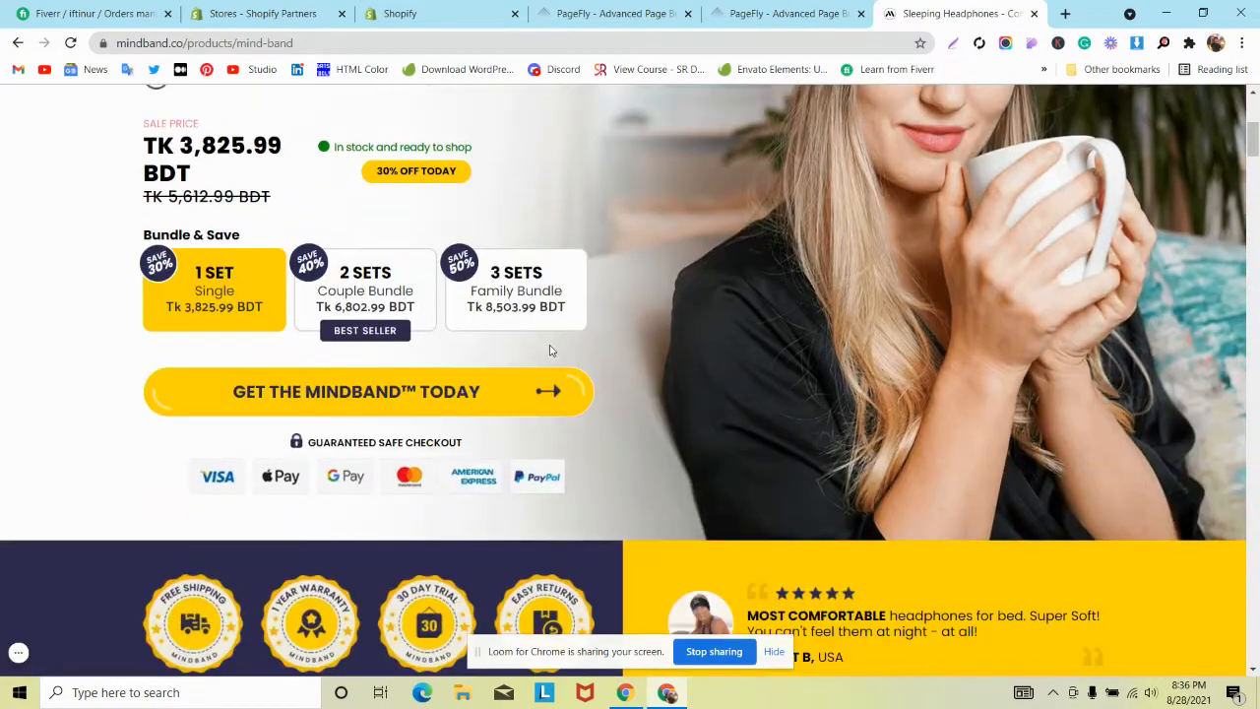
{"action": "scroll", "coordinate": [549, 343], "scroll_direction": "down", "scroll_amount": 10}
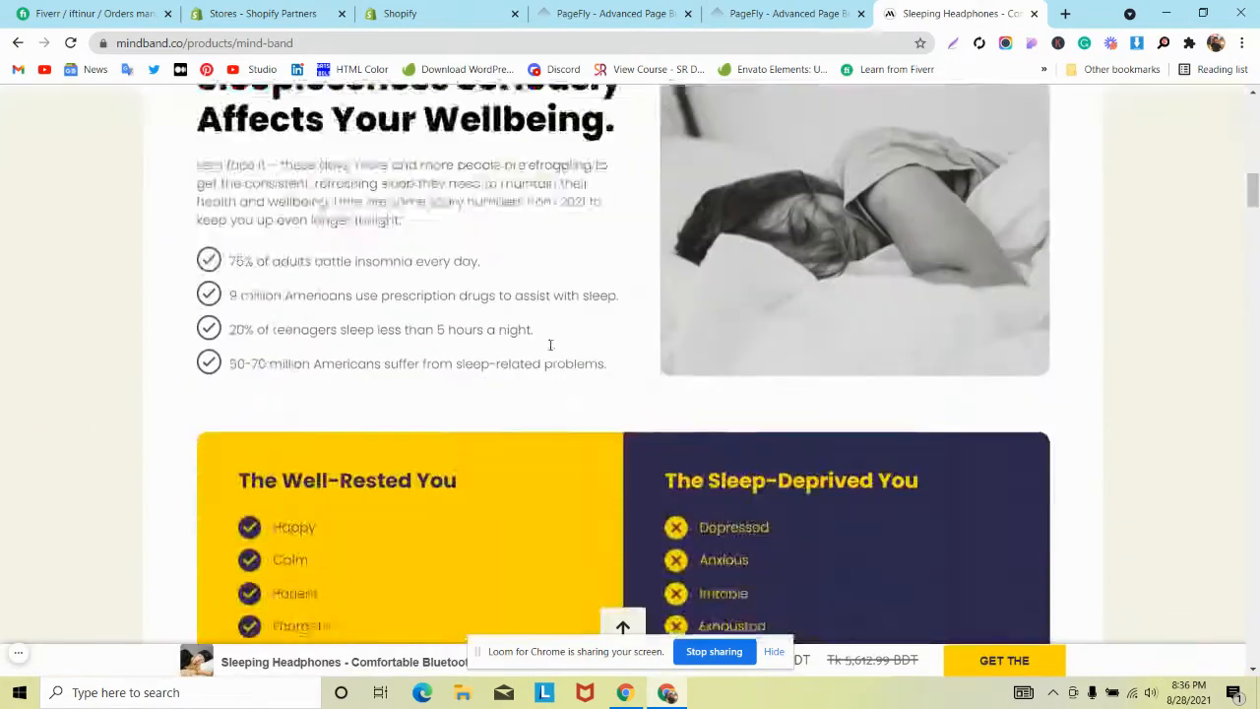
{"action": "scroll", "coordinate": [549, 346], "scroll_direction": "down", "scroll_amount": 10}
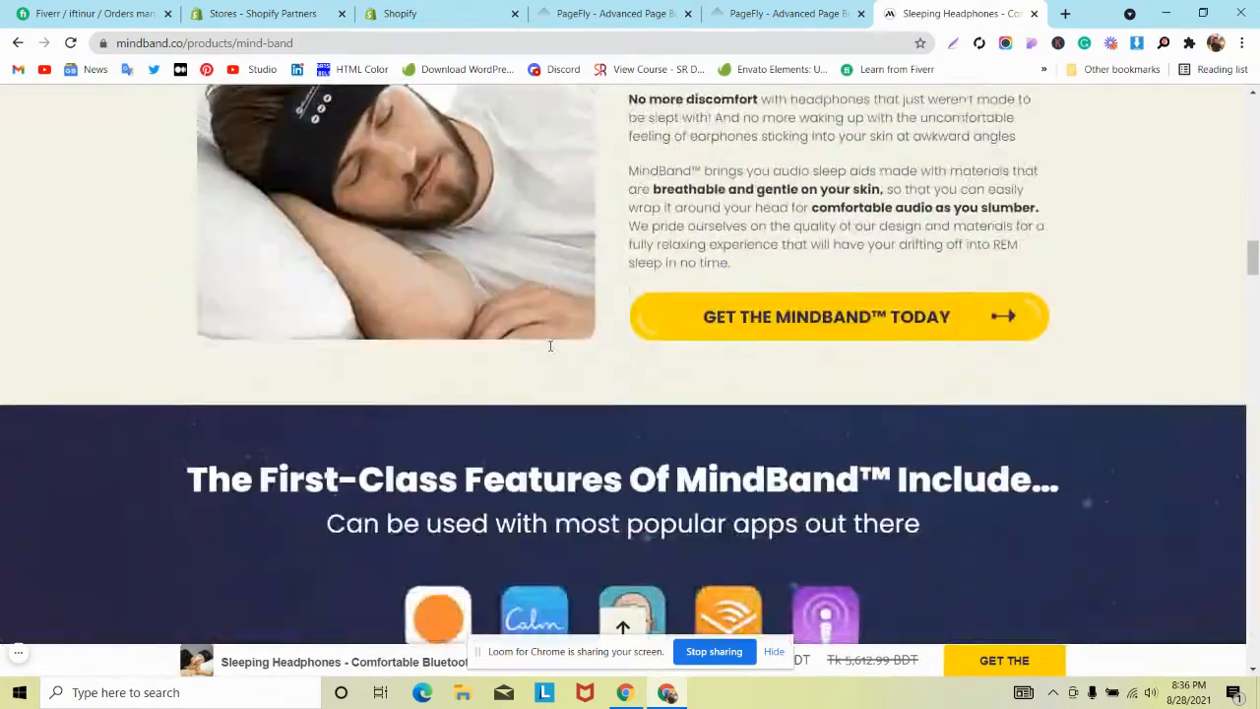
{"action": "scroll", "coordinate": [549, 350], "scroll_direction": "down", "scroll_amount": 10}
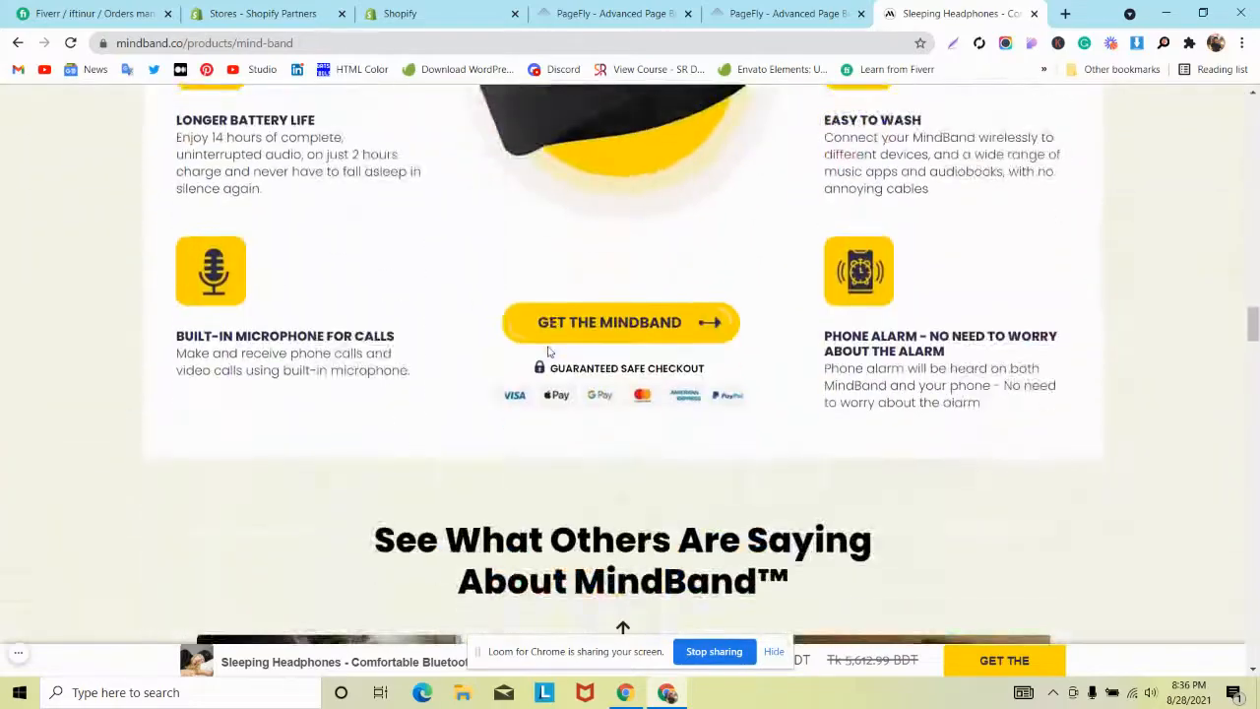
{"action": "scroll", "coordinate": [547, 345], "scroll_direction": "down", "scroll_amount": 5}
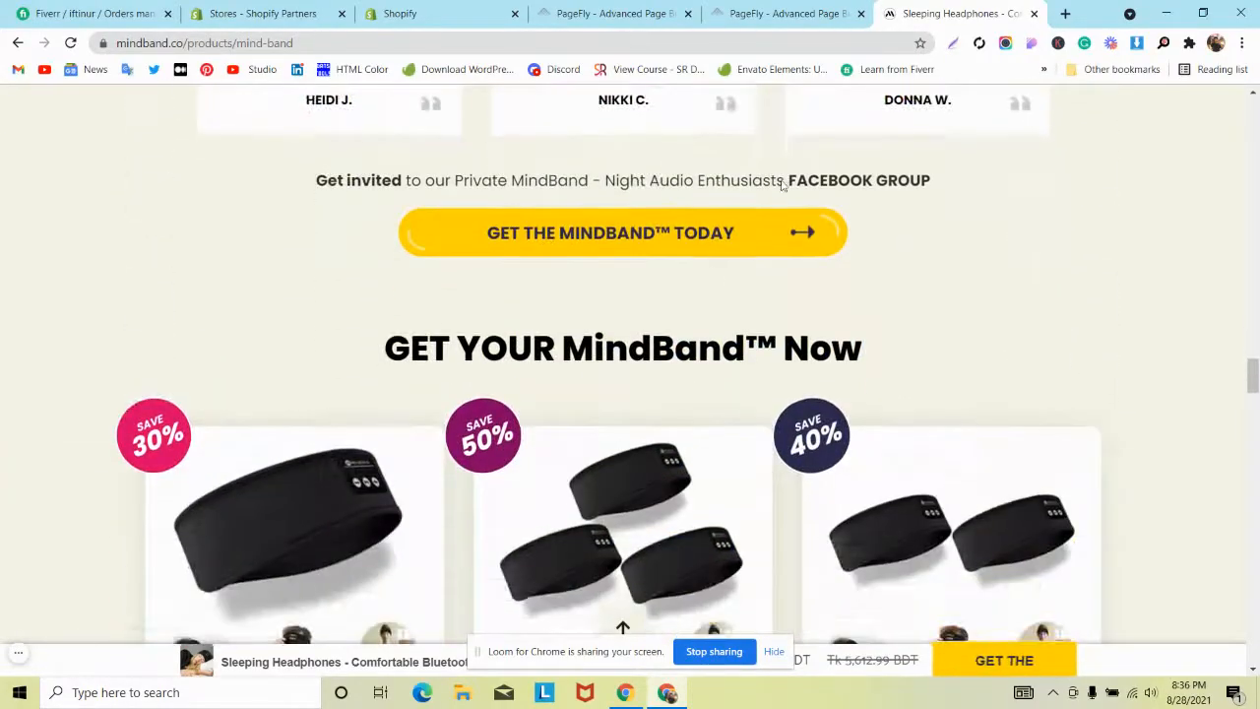
Step: Open the live TrySleep product page from the PageFly editor and dismiss the Shopify preview bar
{"action": "left_click", "coordinate": [788, 13]}
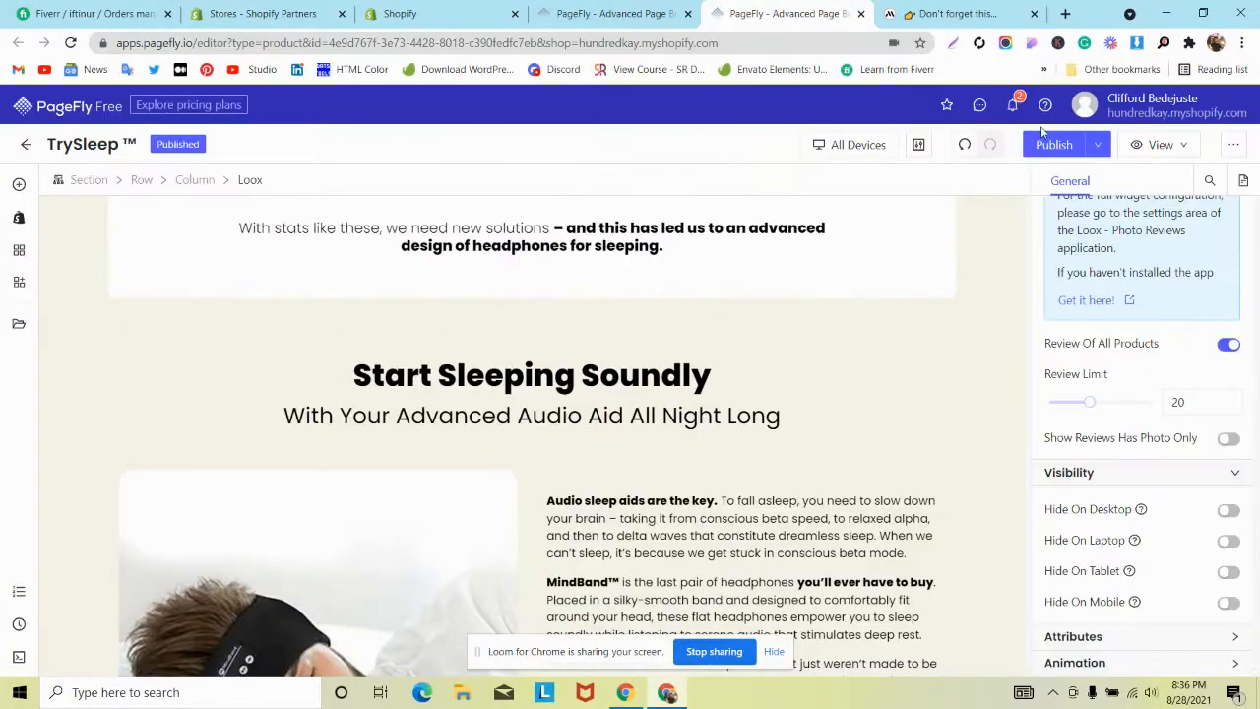
{"action": "left_click", "coordinate": [1159, 146]}
{"action": "left_click", "coordinate": [1152, 202]}
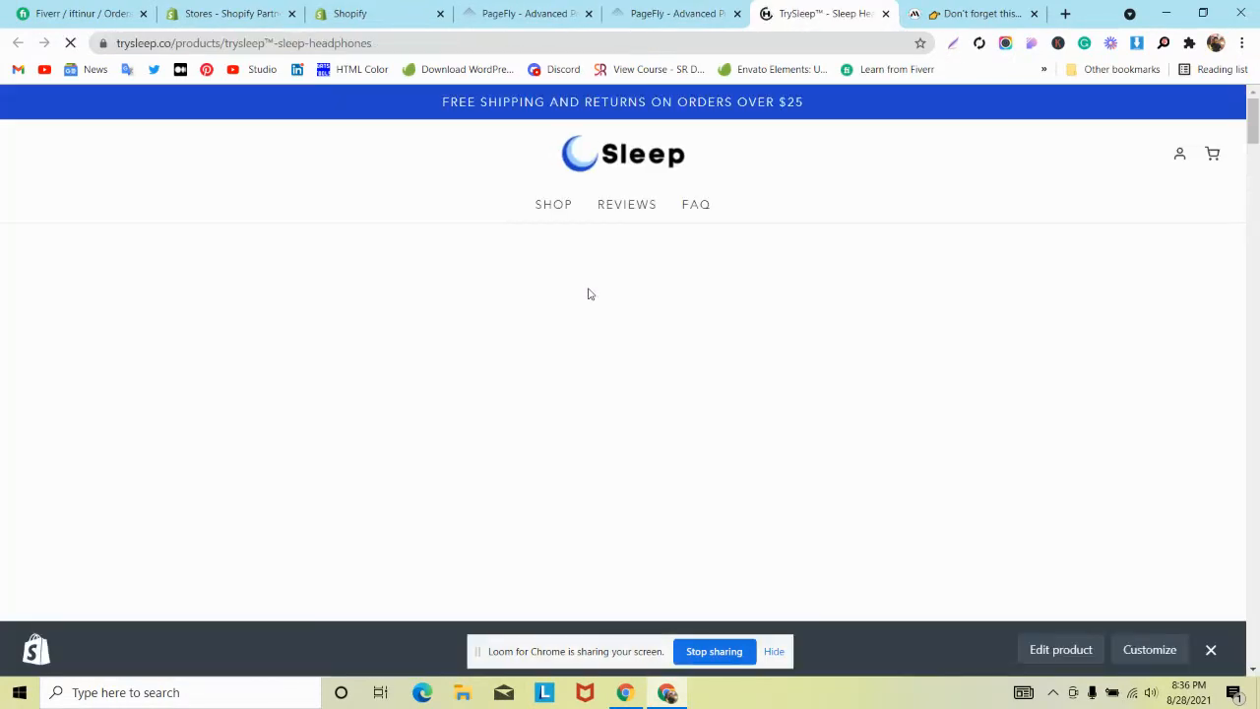
{"action": "left_click", "coordinate": [1213, 650]}
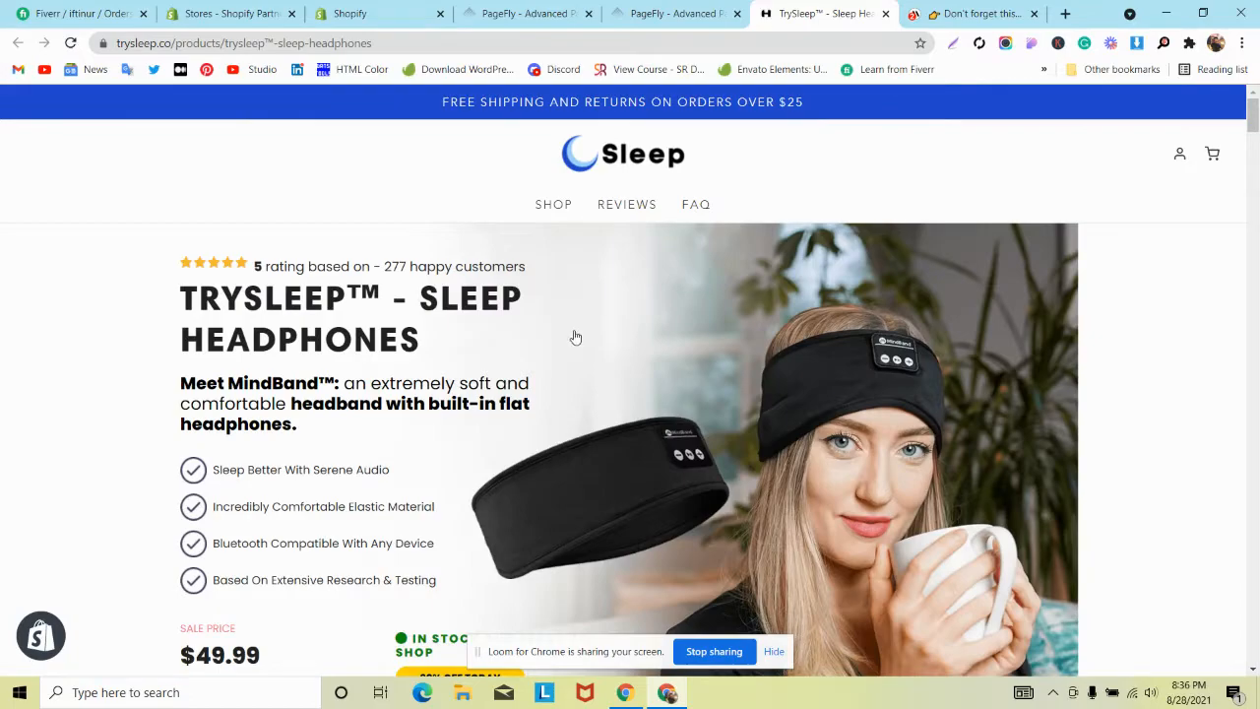
Step: Measure the gap between the header and the rating line in the mindband.co hero with a Lightshot selection
{"action": "left_click", "coordinate": [975, 14]}
{"action": "scroll", "coordinate": [627, 273], "scroll_direction": "up", "scroll_amount": 8}
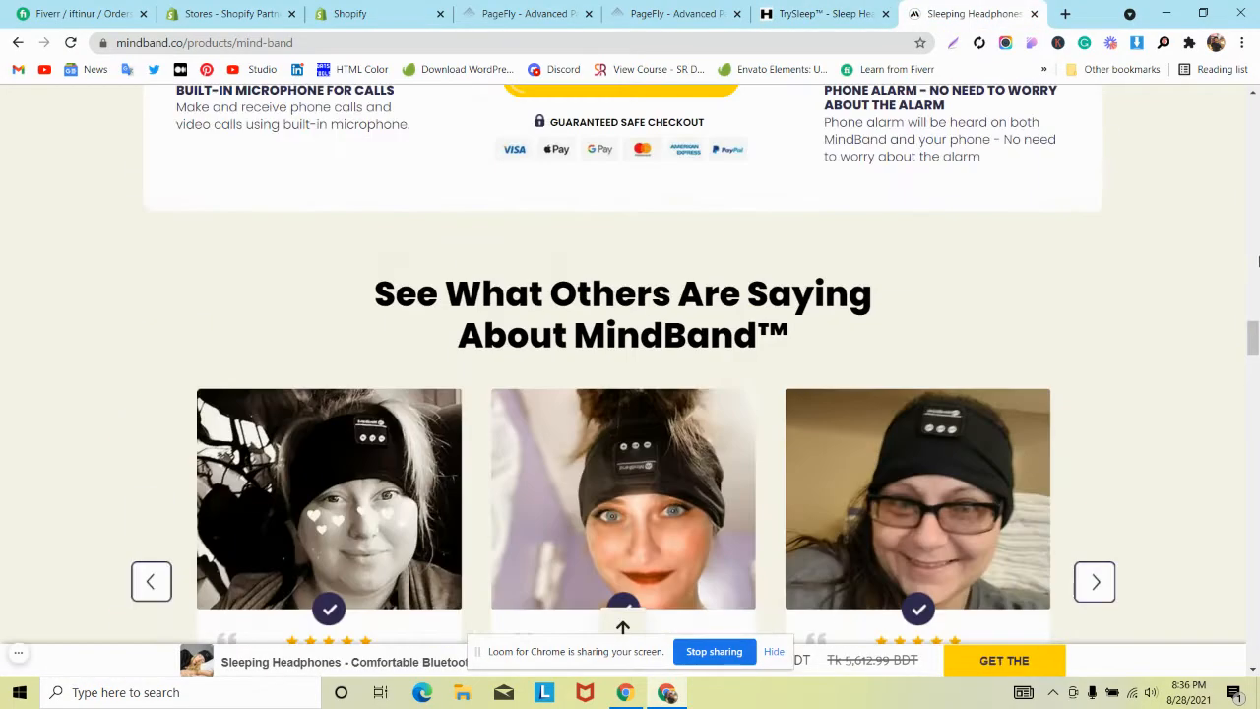
{"action": "left_click_drag", "start_coordinate": [1252, 338], "coordinate": [1249, 103]}
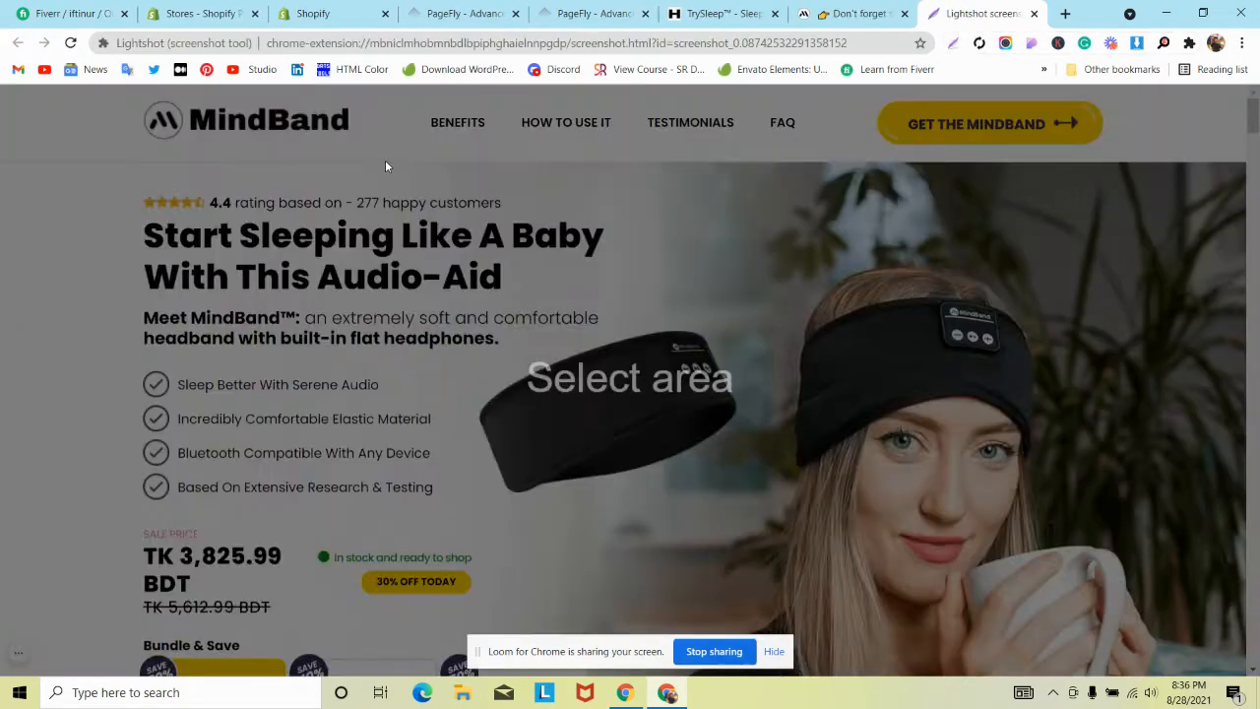
{"action": "left_click_drag", "start_coordinate": [385, 162], "coordinate": [664, 202]}
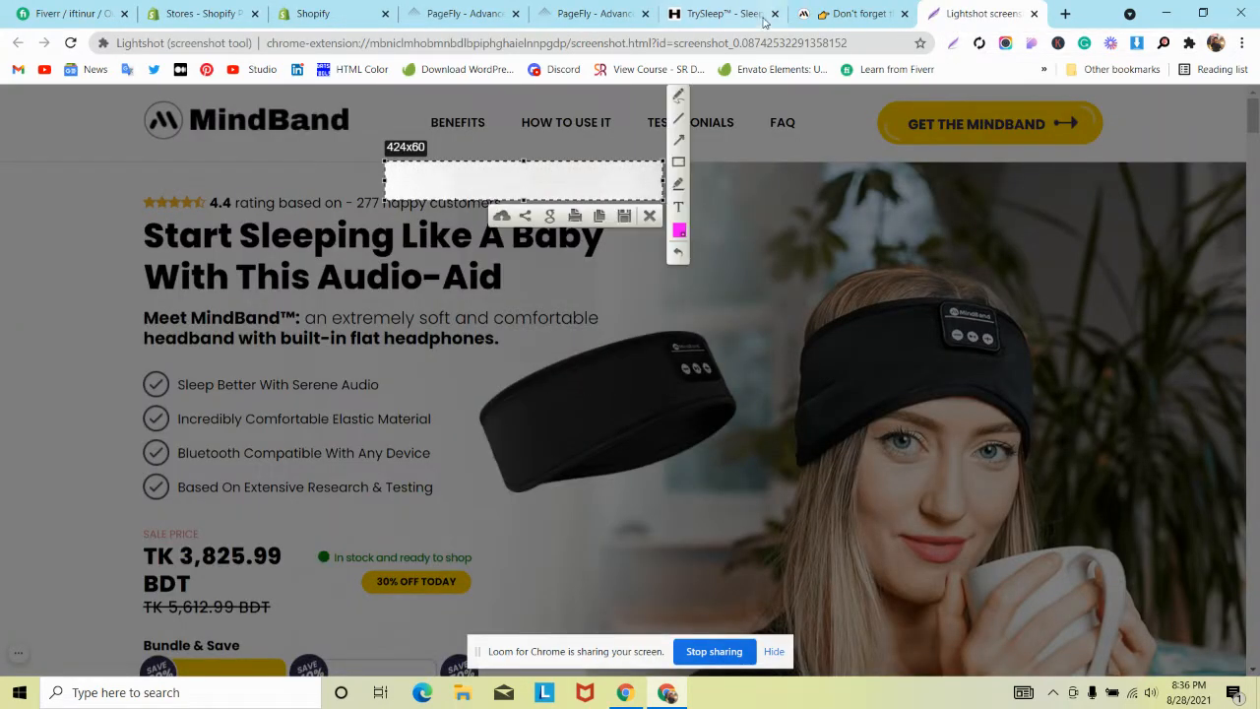
Step: Measure the gap above the rating line in the live TrySleep hero with a Lightshot selection
{"action": "left_click", "coordinate": [834, 10]}
{"action": "left_click", "coordinate": [726, 13]}
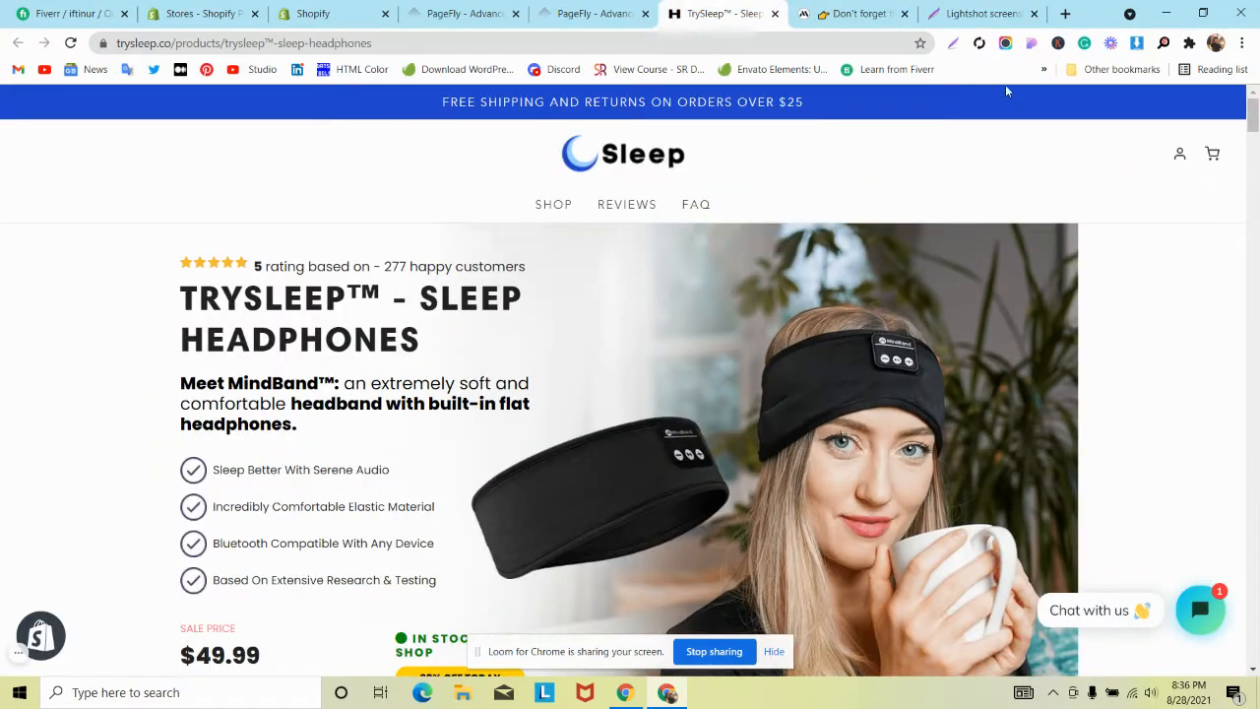
{"action": "left_click", "coordinate": [951, 44]}
{"action": "left_click_drag", "start_coordinate": [413, 224], "coordinate": [615, 264]}
Step: In the PageFly editor, set the hero section's top padding to 22 px
{"action": "left_click", "coordinate": [527, 12]}
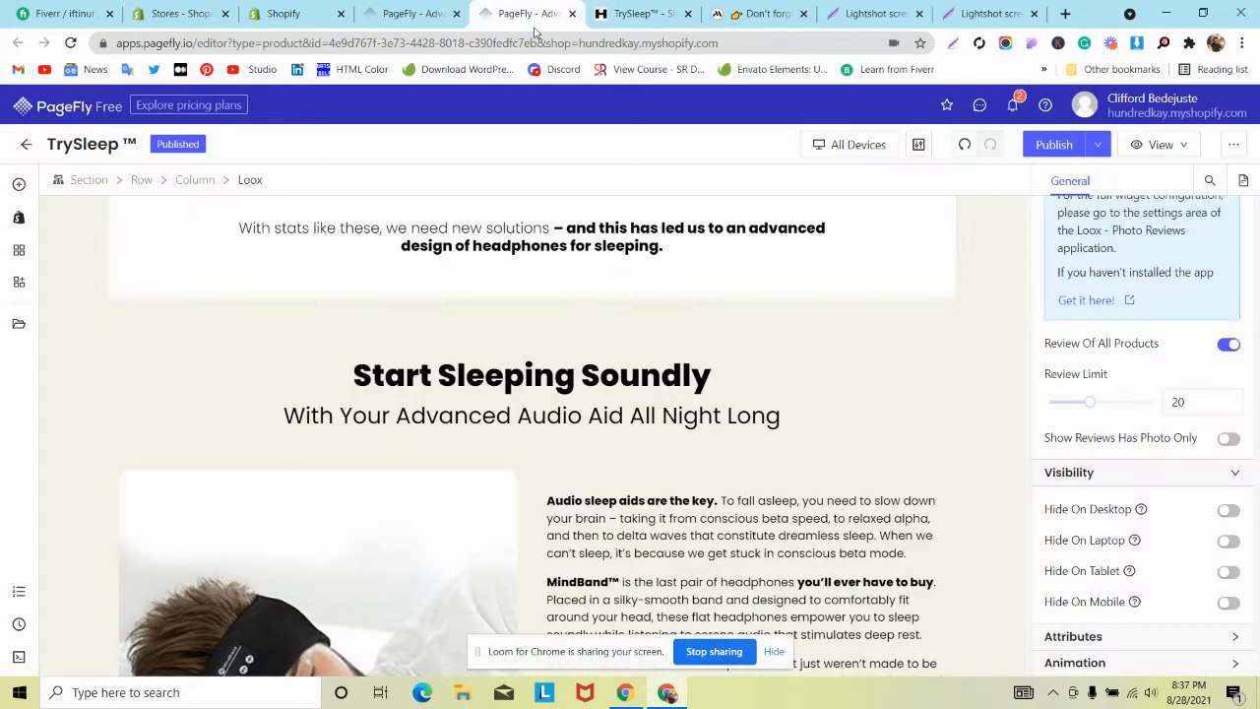
{"action": "scroll", "coordinate": [372, 320], "scroll_direction": "up", "scroll_amount": 15}
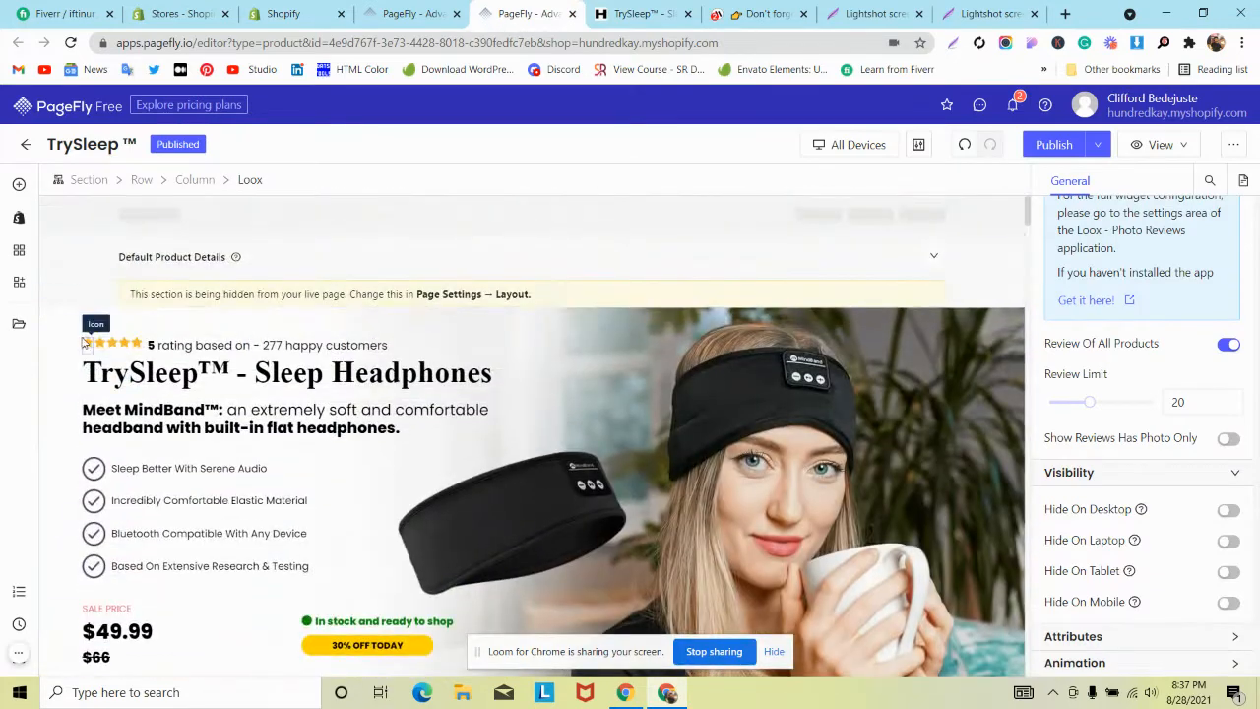
{"action": "left_click", "coordinate": [49, 326]}
{"action": "left_click", "coordinate": [1127, 181]}
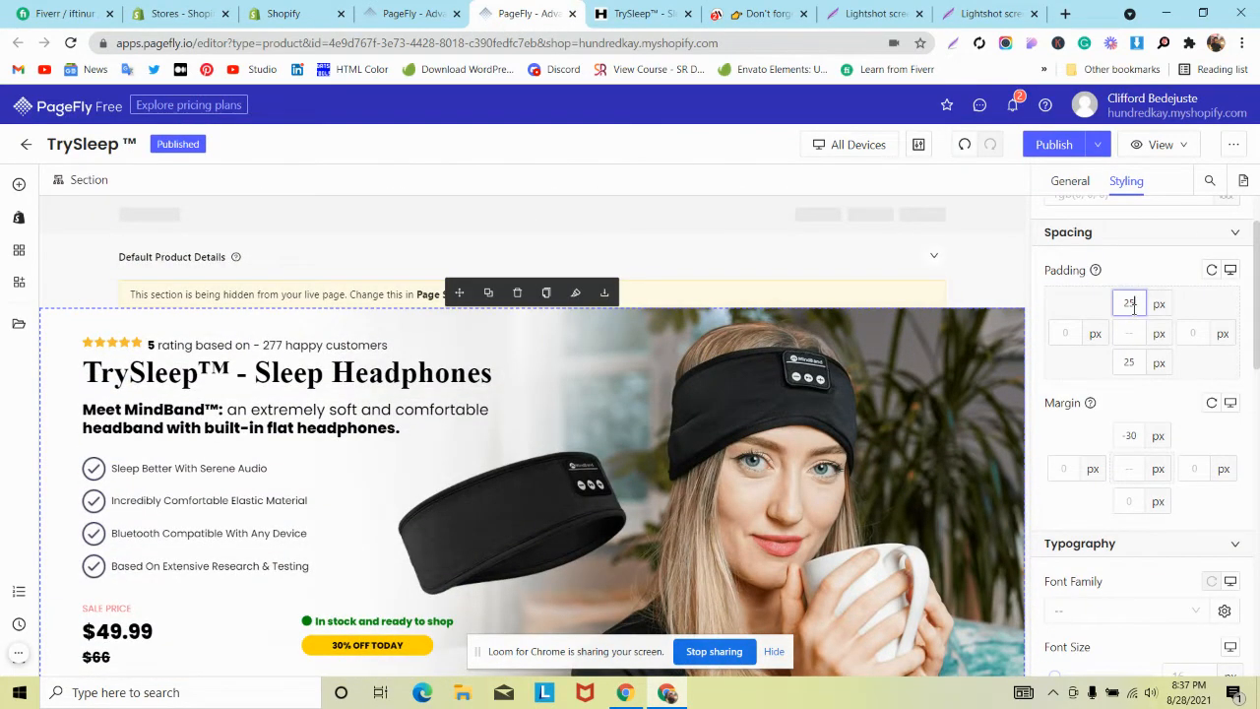
{"action": "key", "text": "Down"}
{"action": "key", "text": "Down"}
{"action": "key", "text": "Down"}
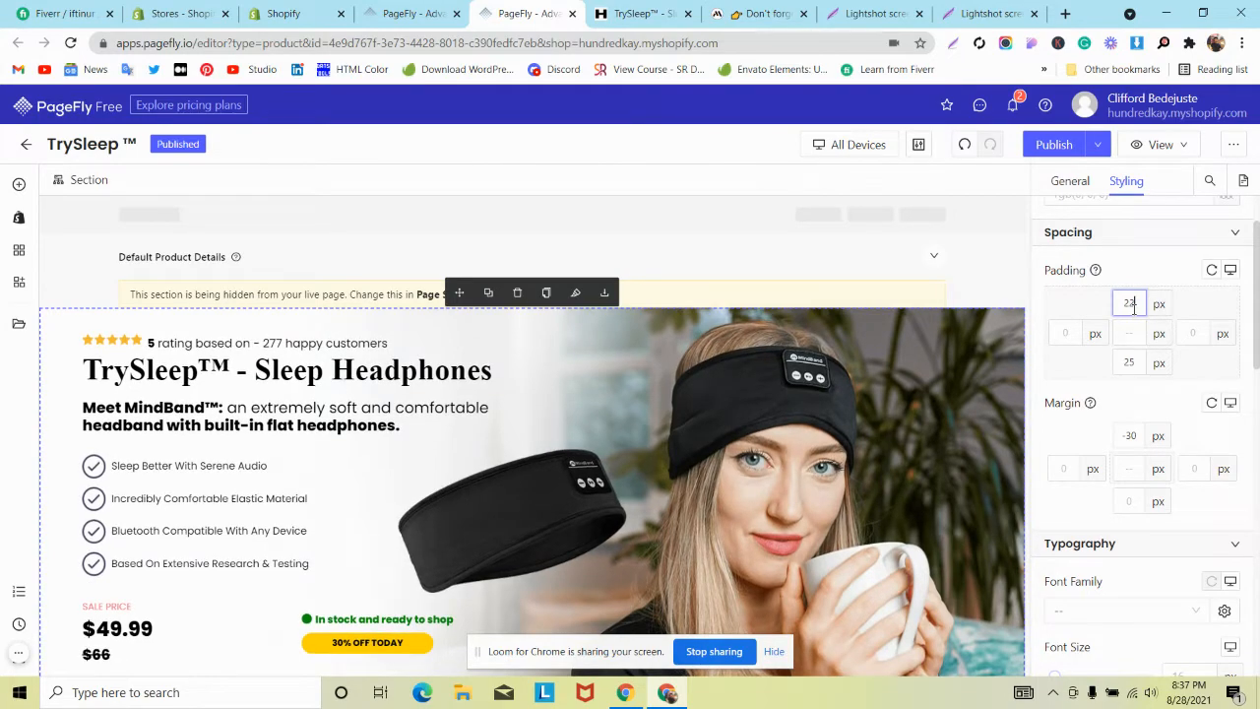
Step: Measure the space between the payment icons and the trust-badge band on the live TrySleep page with Lightshot
{"action": "left_click", "coordinate": [635, 13]}
{"action": "scroll", "coordinate": [430, 261], "scroll_direction": "down", "scroll_amount": 3}
{"action": "scroll", "coordinate": [430, 266], "scroll_direction": "down", "scroll_amount": 1}
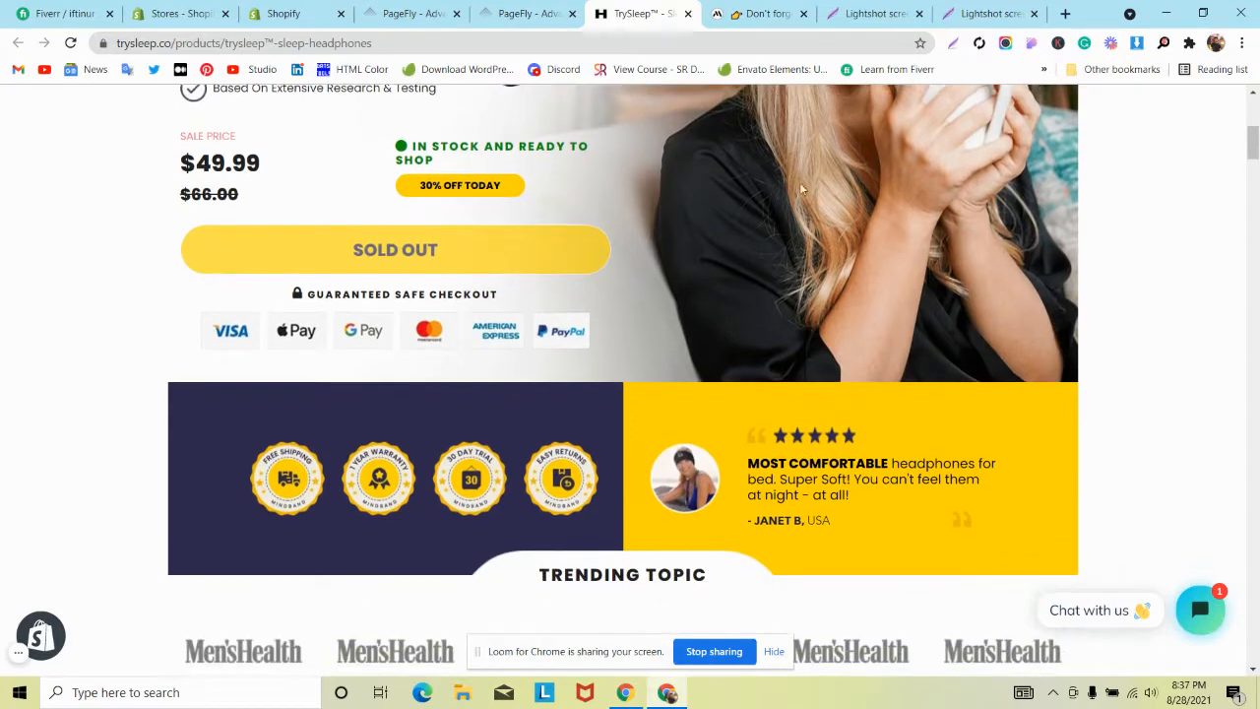
{"action": "left_click", "coordinate": [953, 44]}
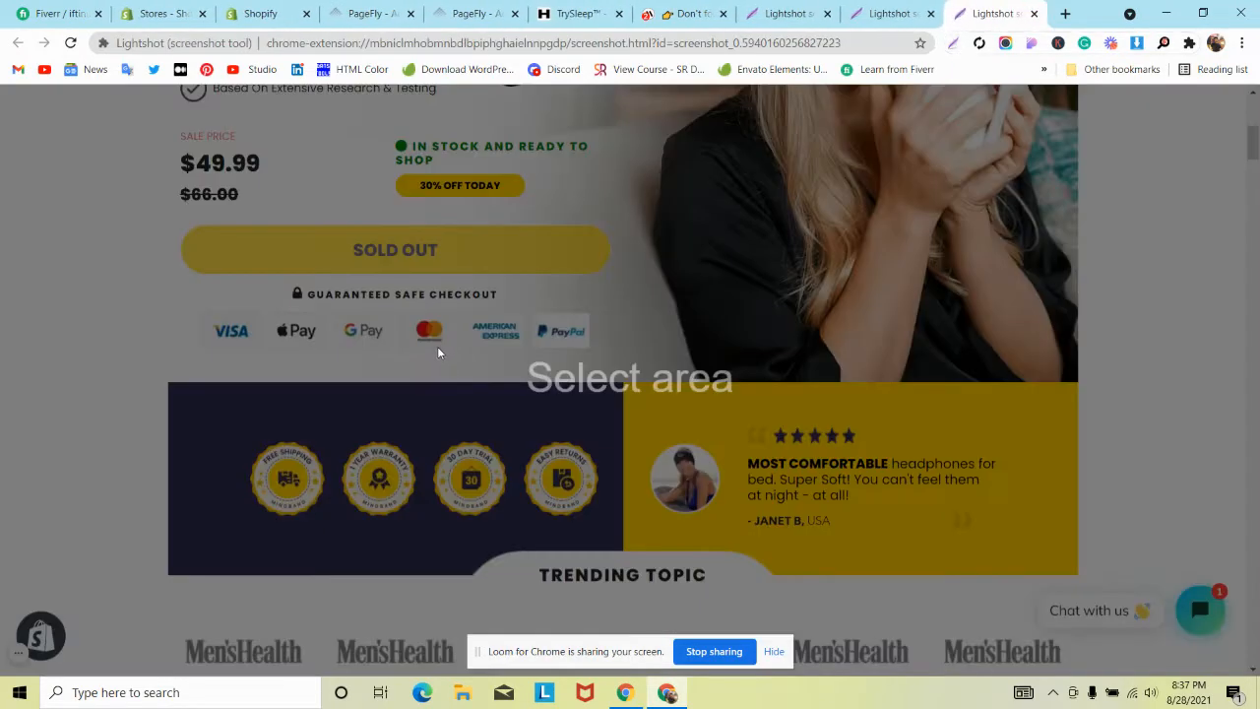
{"action": "left_click_drag", "start_coordinate": [438, 348], "coordinate": [660, 382]}
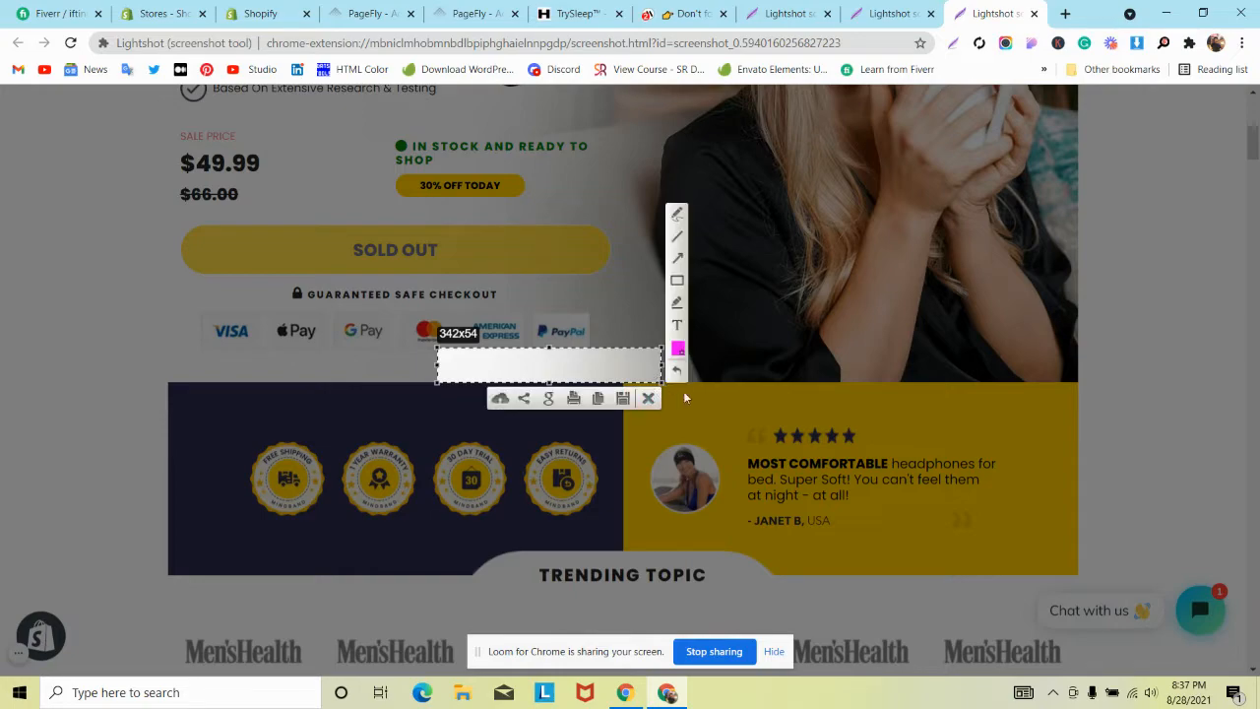
Step: Measure the matching space below the payment icons on the mindband.co page with Lightshot
{"action": "left_click", "coordinate": [679, 14]}
{"action": "scroll", "coordinate": [500, 390], "scroll_direction": "down", "scroll_amount": 7}
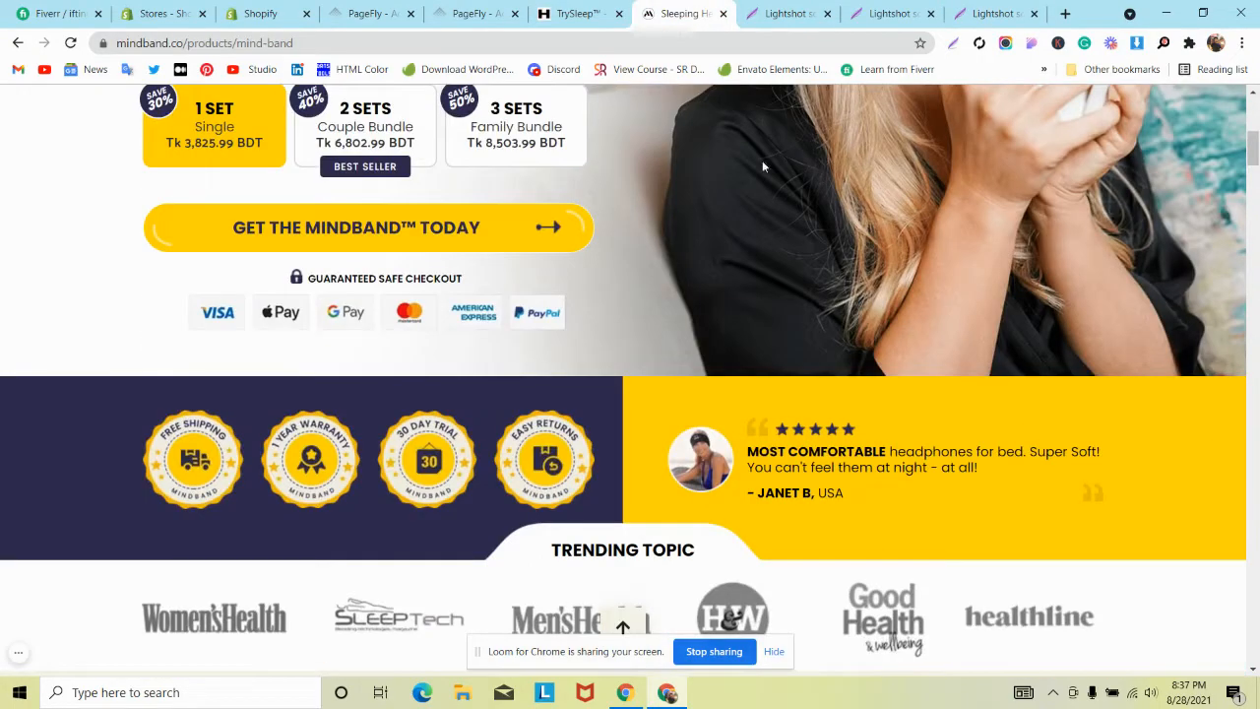
{"action": "left_click", "coordinate": [953, 43]}
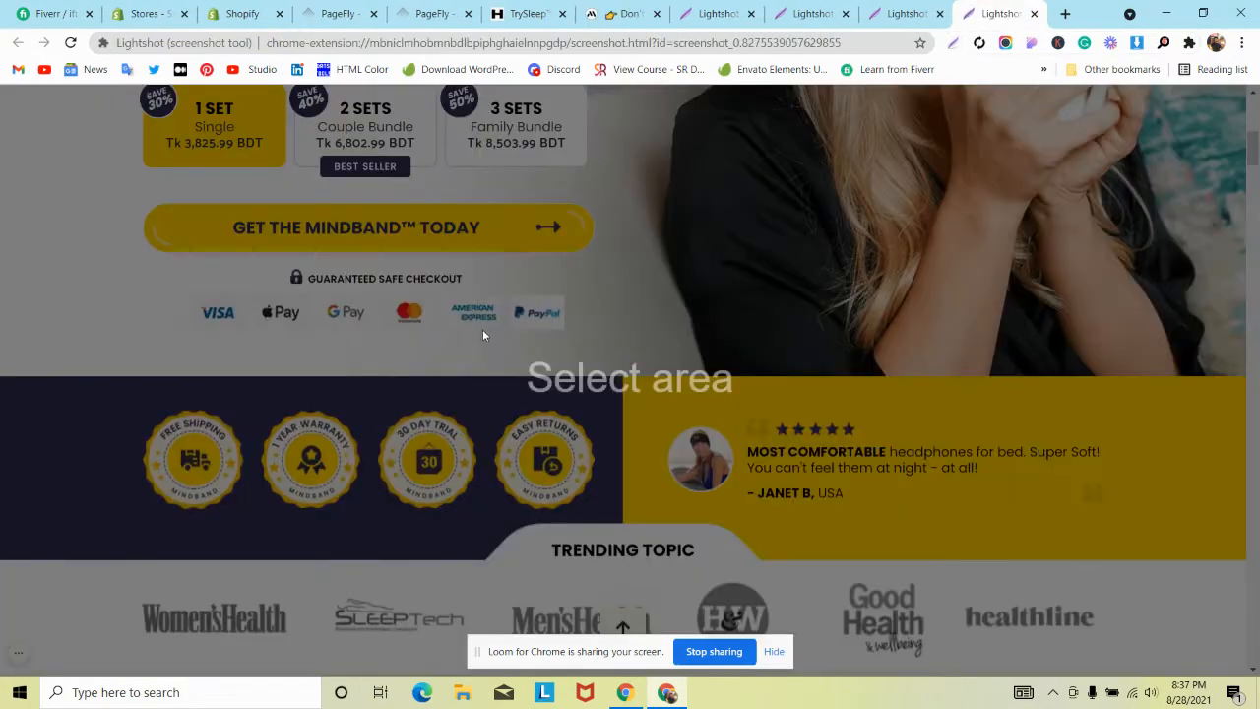
{"action": "left_click_drag", "start_coordinate": [482, 330], "coordinate": [612, 375]}
Step: In the PageFly editor, set the hero section's bottom padding to 40 px and save the page
{"action": "left_click", "coordinate": [433, 14]}
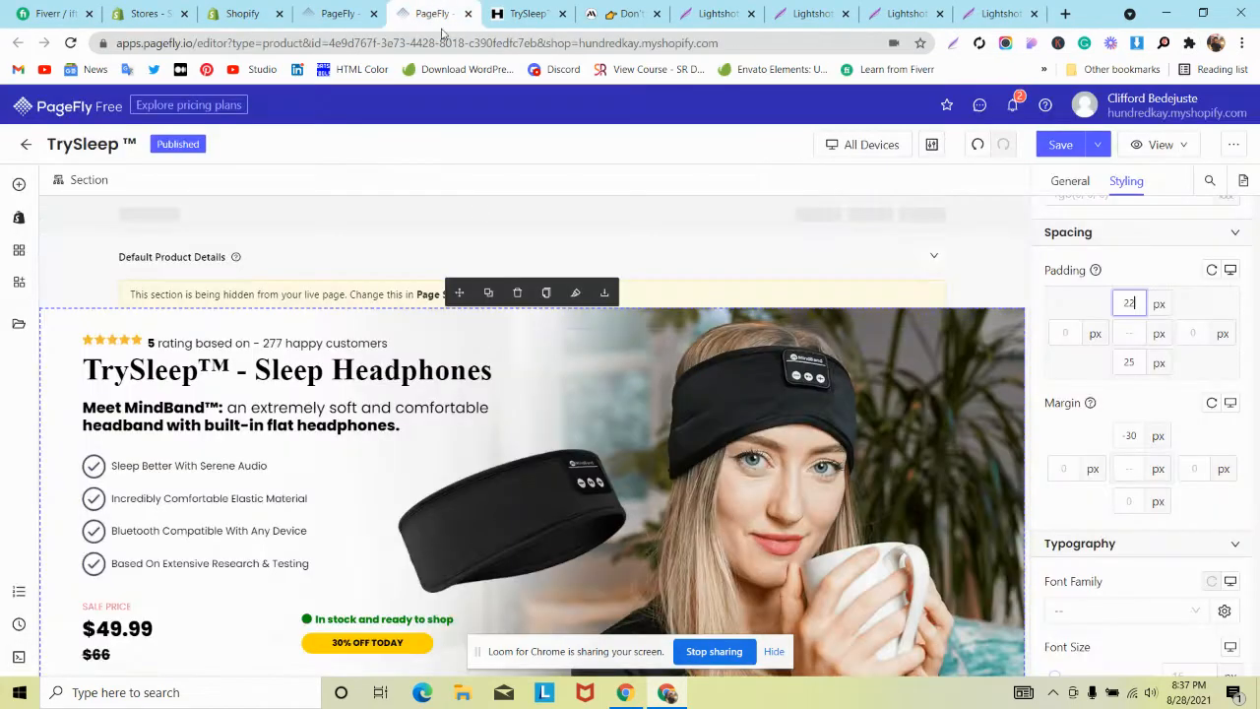
{"action": "scroll", "coordinate": [1140, 279], "scroll_direction": "down", "scroll_amount": 3}
{"action": "scroll", "coordinate": [681, 378], "scroll_direction": "down", "scroll_amount": 2}
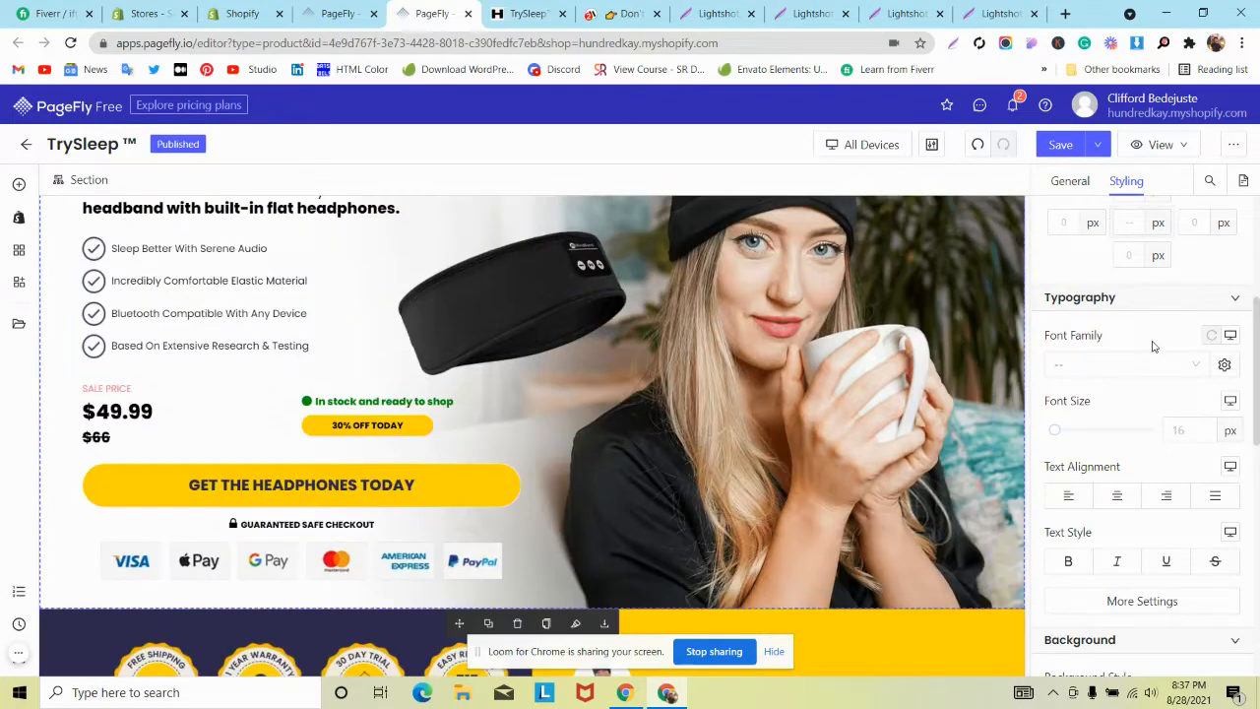
{"action": "scroll", "coordinate": [1159, 344], "scroll_direction": "up", "scroll_amount": 3}
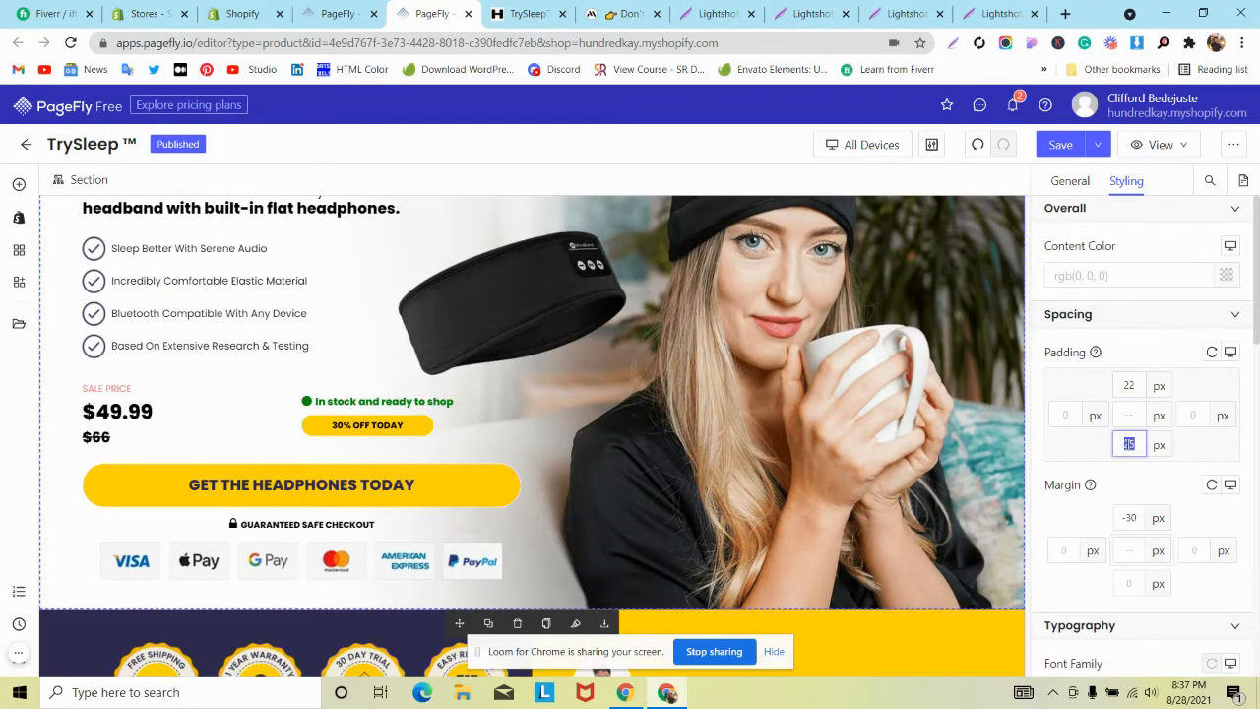
{"action": "type", "text": "40"}
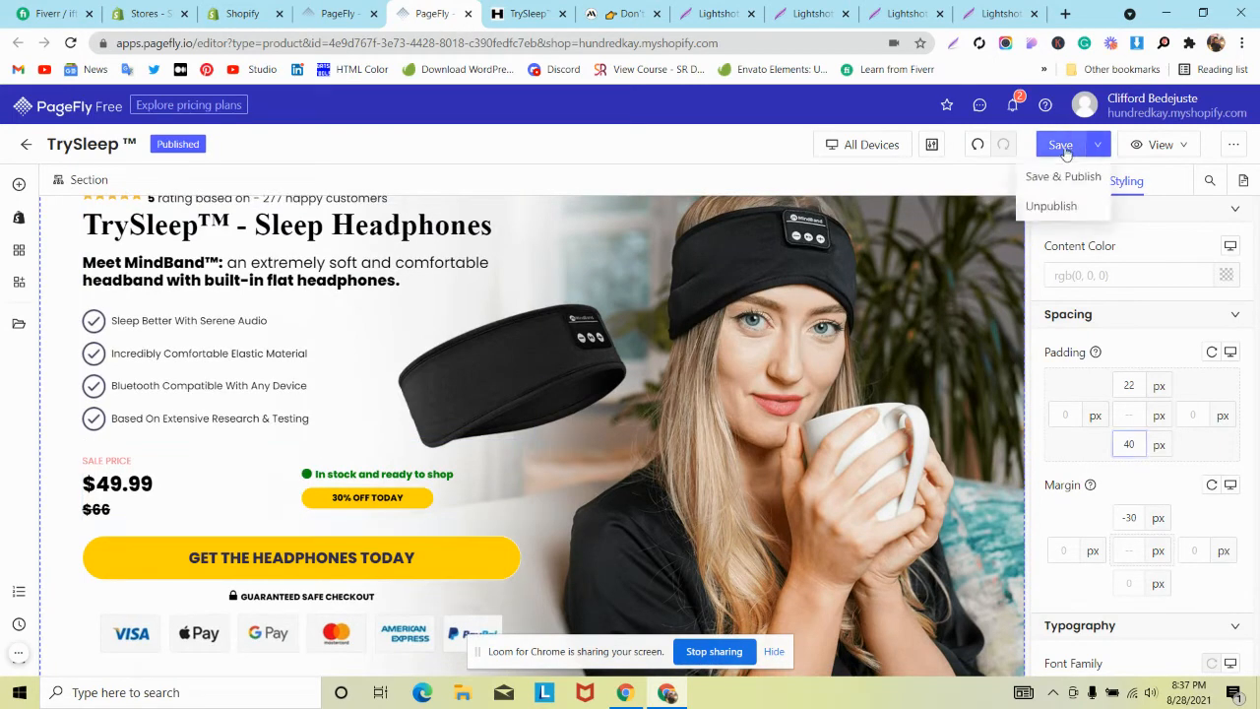
{"action": "left_click", "coordinate": [1061, 143]}
Step: Close the open Lightshot screenshot tabs
{"action": "left_click", "coordinate": [751, 14]}
{"action": "left_click", "coordinate": [752, 14]}
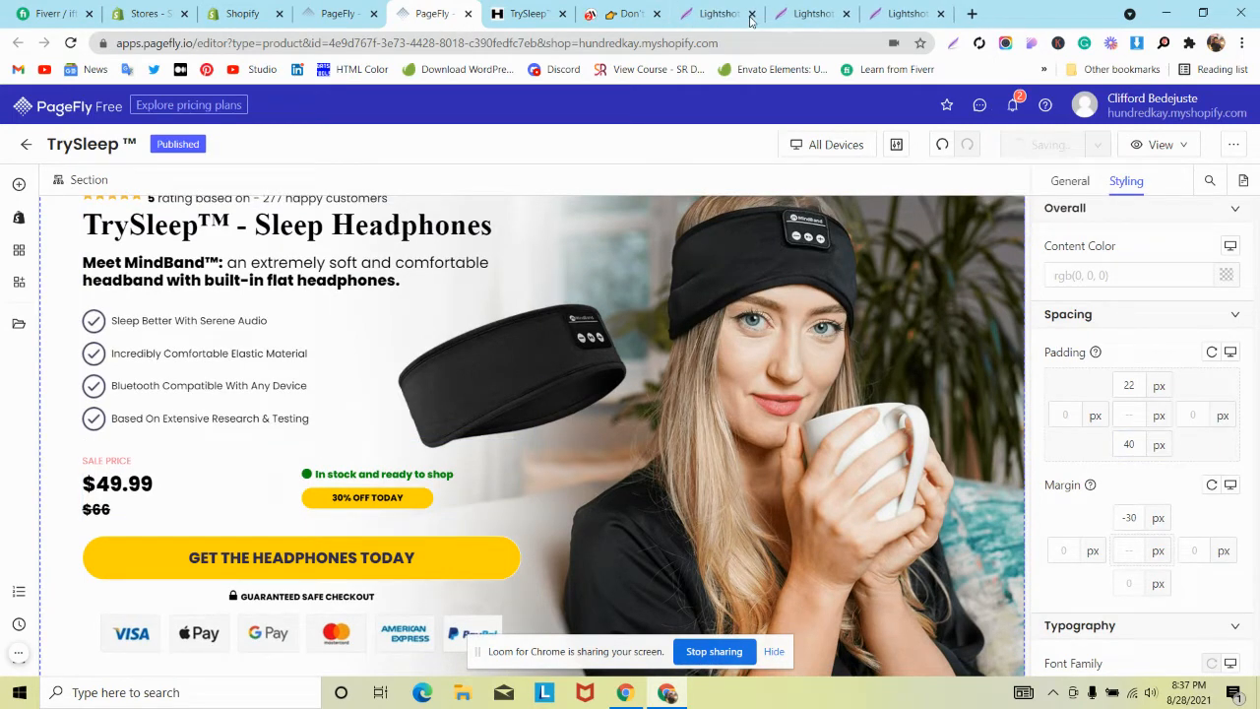
{"action": "left_click", "coordinate": [751, 13]}
{"action": "left_click", "coordinate": [751, 13]}
Step: Measure the height of the trust-badge and testimonial band on the mindband.co page with a Lightshot selection
{"action": "left_click", "coordinate": [625, 14]}
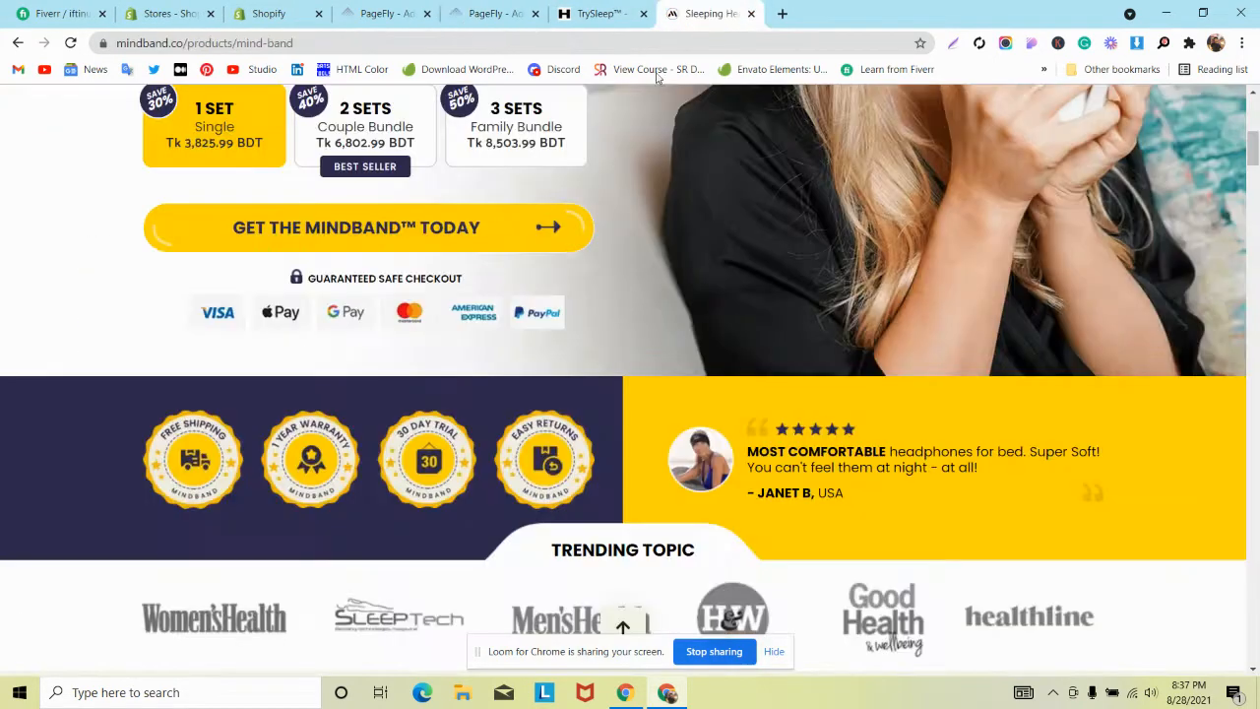
{"action": "scroll", "coordinate": [514, 219], "scroll_direction": "down", "scroll_amount": 2}
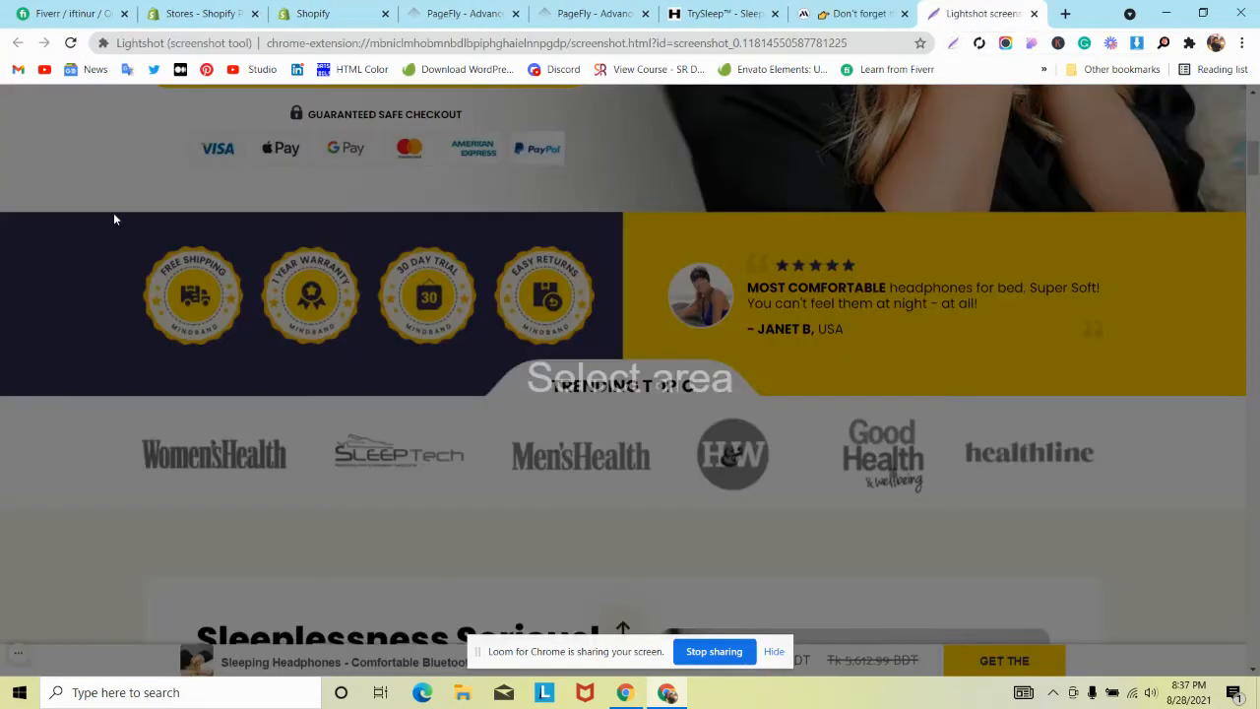
{"action": "left_click_drag", "start_coordinate": [115, 210], "coordinate": [436, 398]}
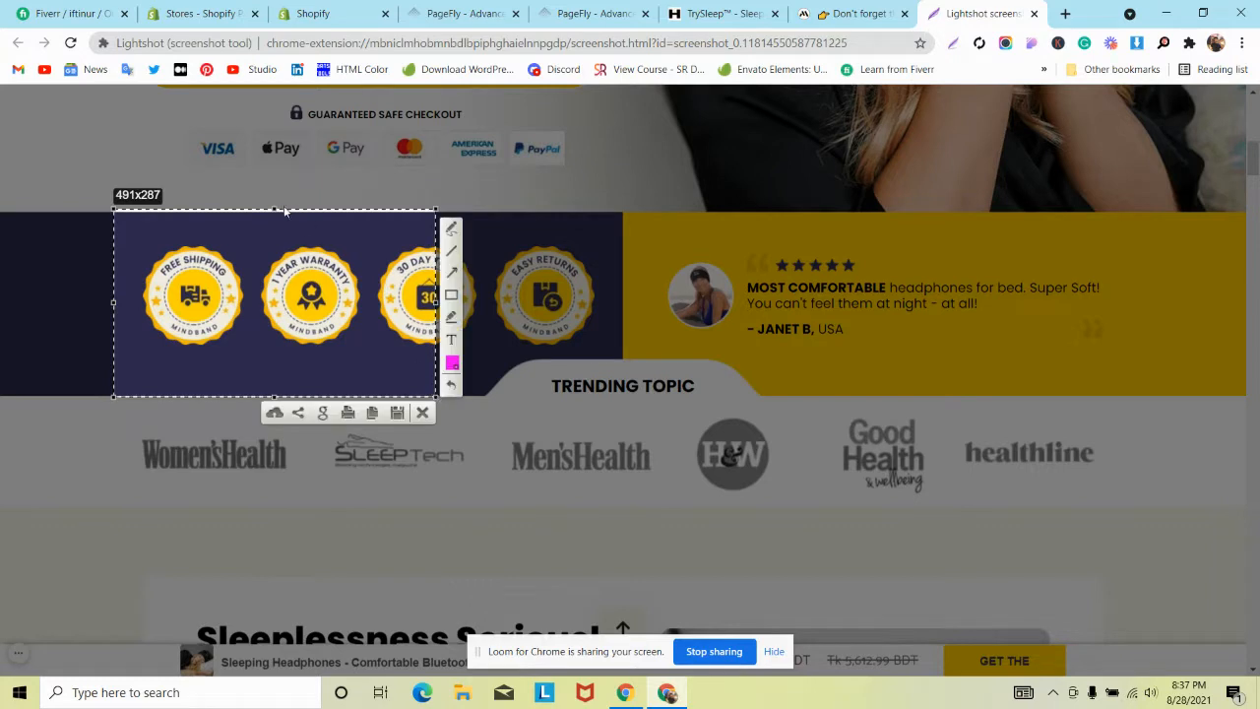
{"action": "left_click_drag", "start_coordinate": [274, 210], "coordinate": [273, 209]}
{"action": "left_click_drag", "start_coordinate": [276, 213], "coordinate": [940, 245]}
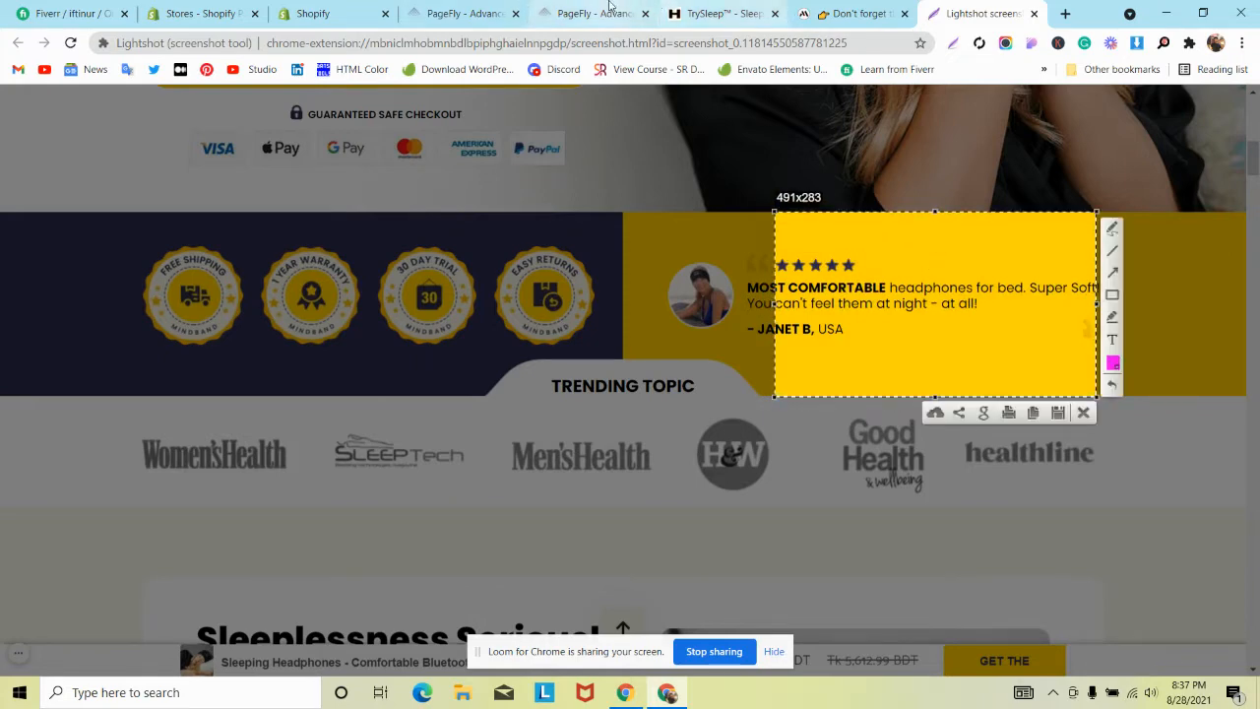
Step: Measure the height of the trust-badge and testimonial band on the live trysleep.co page with a Lightshot selection
{"action": "left_click", "coordinate": [717, 13]}
{"action": "scroll", "coordinate": [729, 206], "scroll_direction": "down", "scroll_amount": 2}
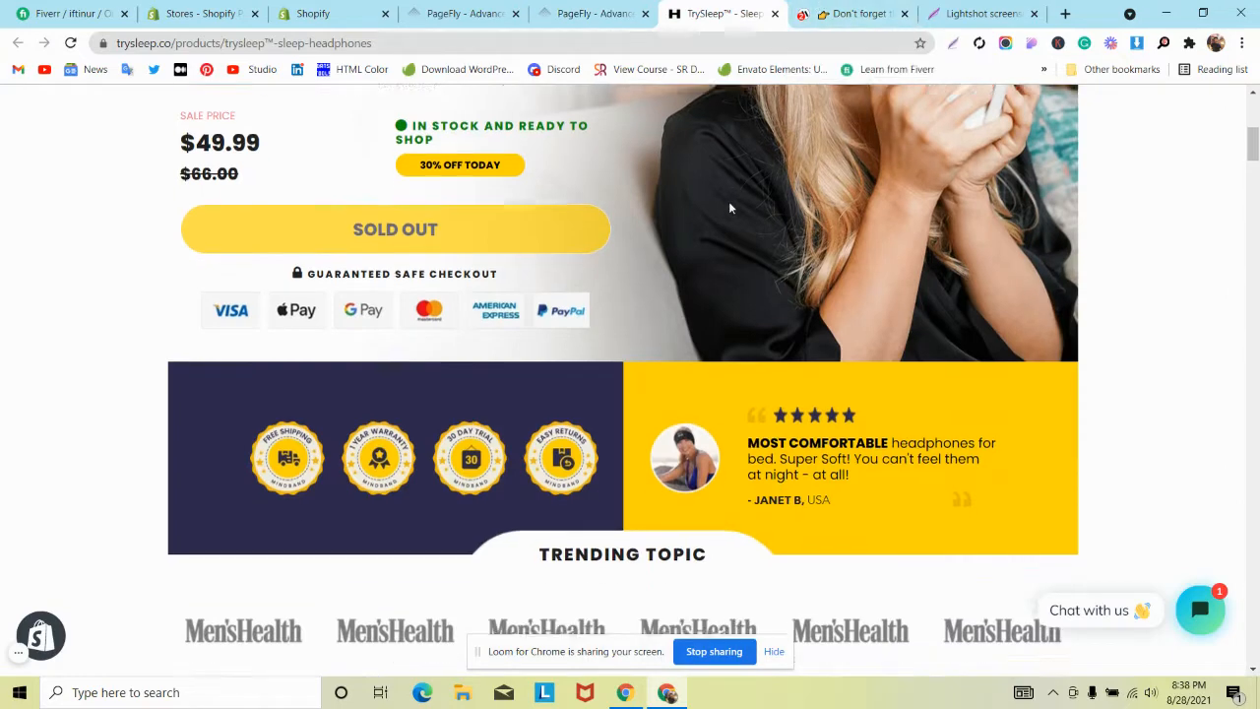
{"action": "left_click", "coordinate": [955, 44]}
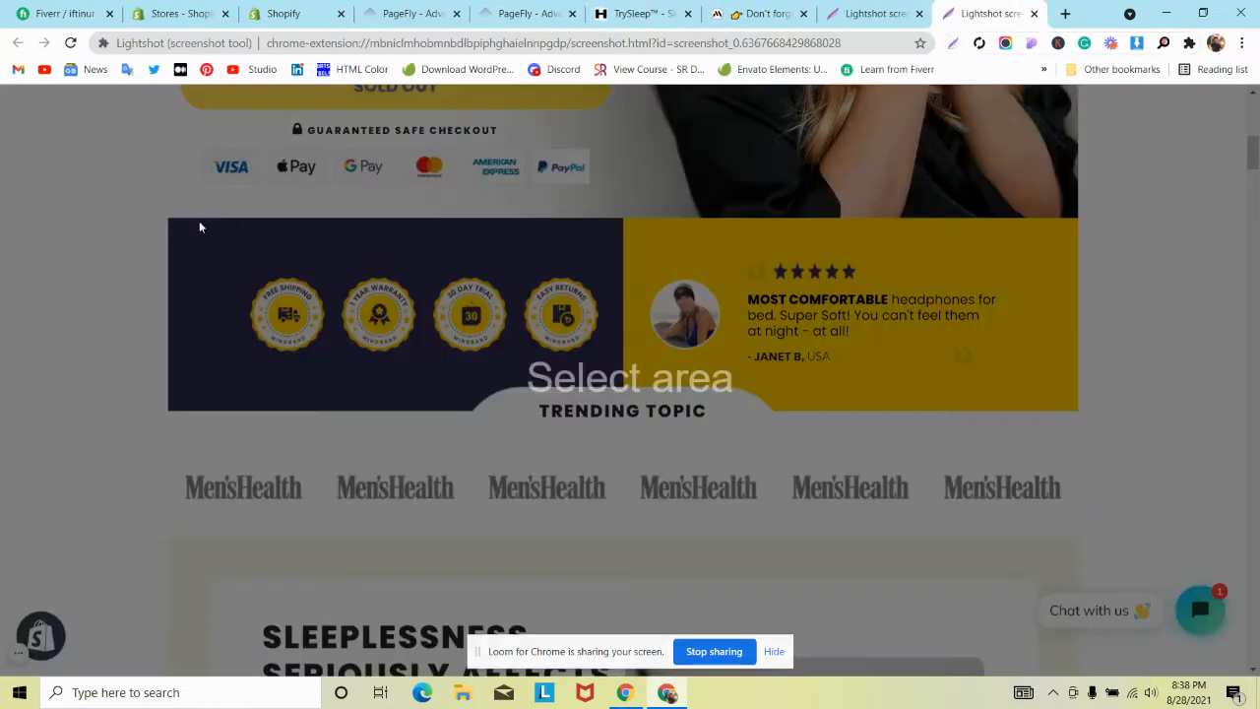
{"action": "mouse_move", "coordinate": [170, 216]}
{"action": "left_mouse_down"}
{"action": "mouse_move", "coordinate": [512, 413]}
{"action": "mouse_move", "coordinate": [480, 411]}
{"action": "left_mouse_up"}
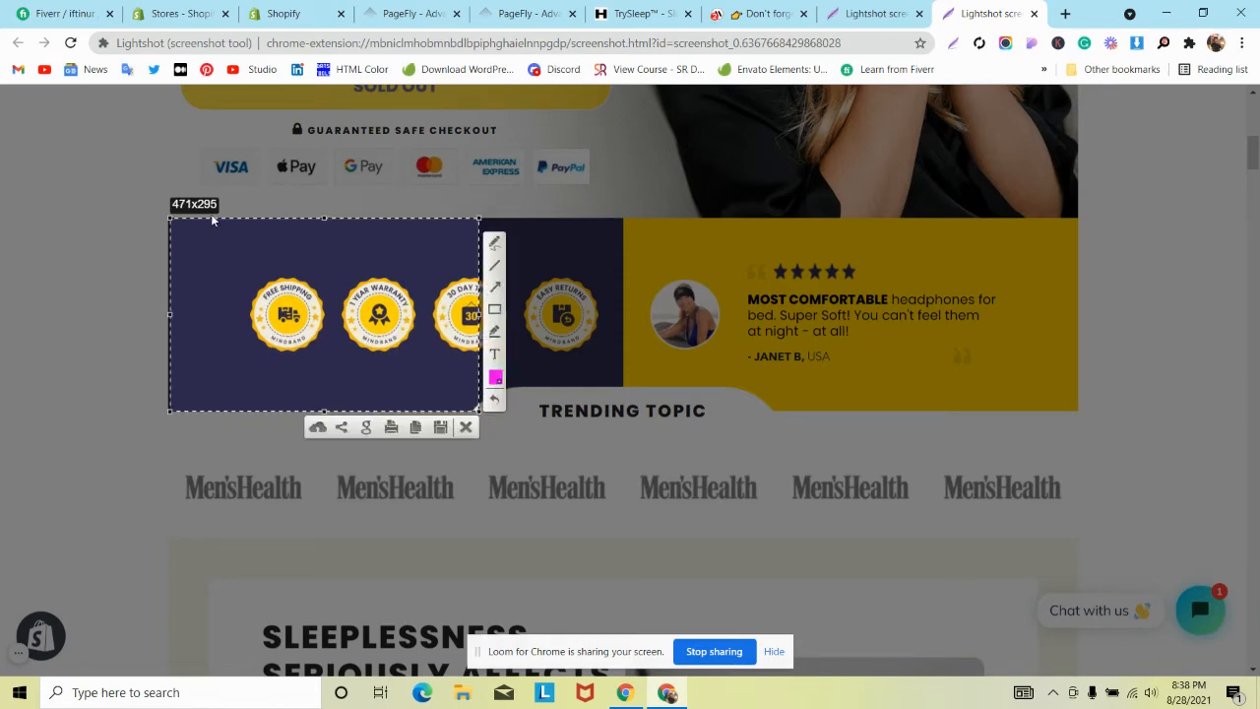
Step: In the PageFly editor, set the bottom padding of the trust-badge and testimonial section to 0 px and save the page
{"action": "left_click", "coordinate": [530, 14]}
{"action": "scroll", "coordinate": [44, 281], "scroll_direction": "down", "scroll_amount": 4}
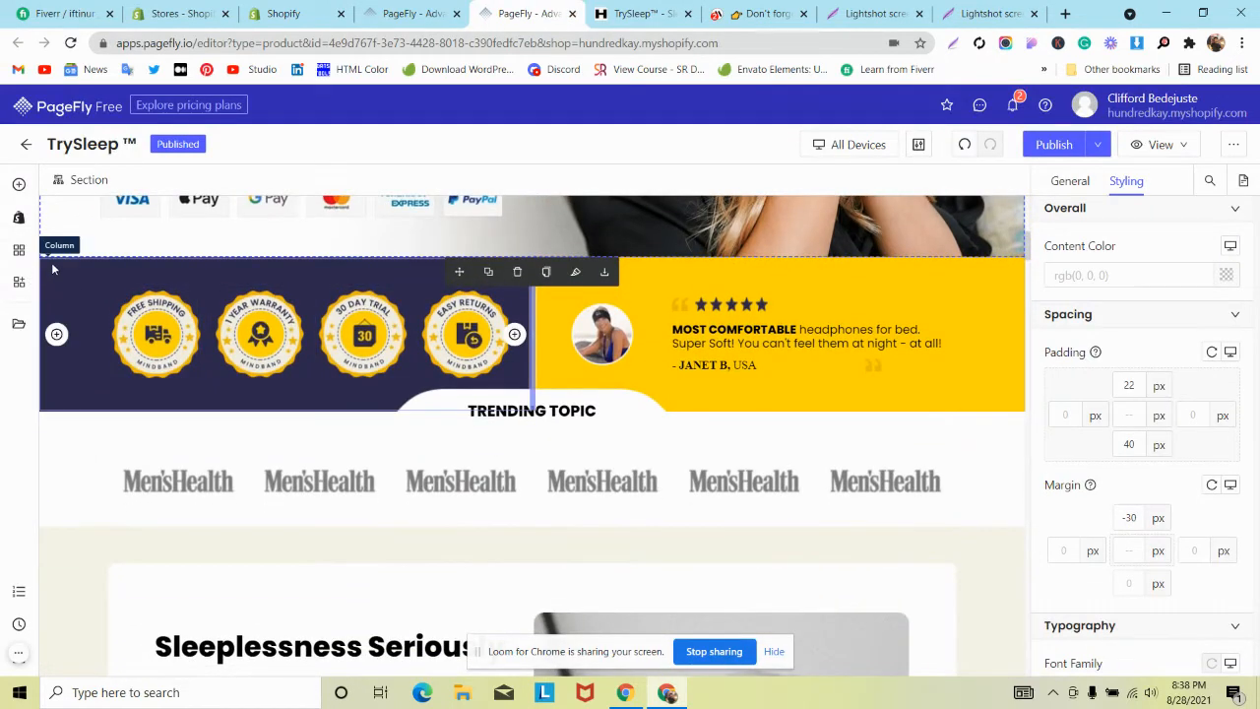
{"action": "left_click", "coordinate": [65, 239]}
{"action": "left_click", "coordinate": [79, 180]}
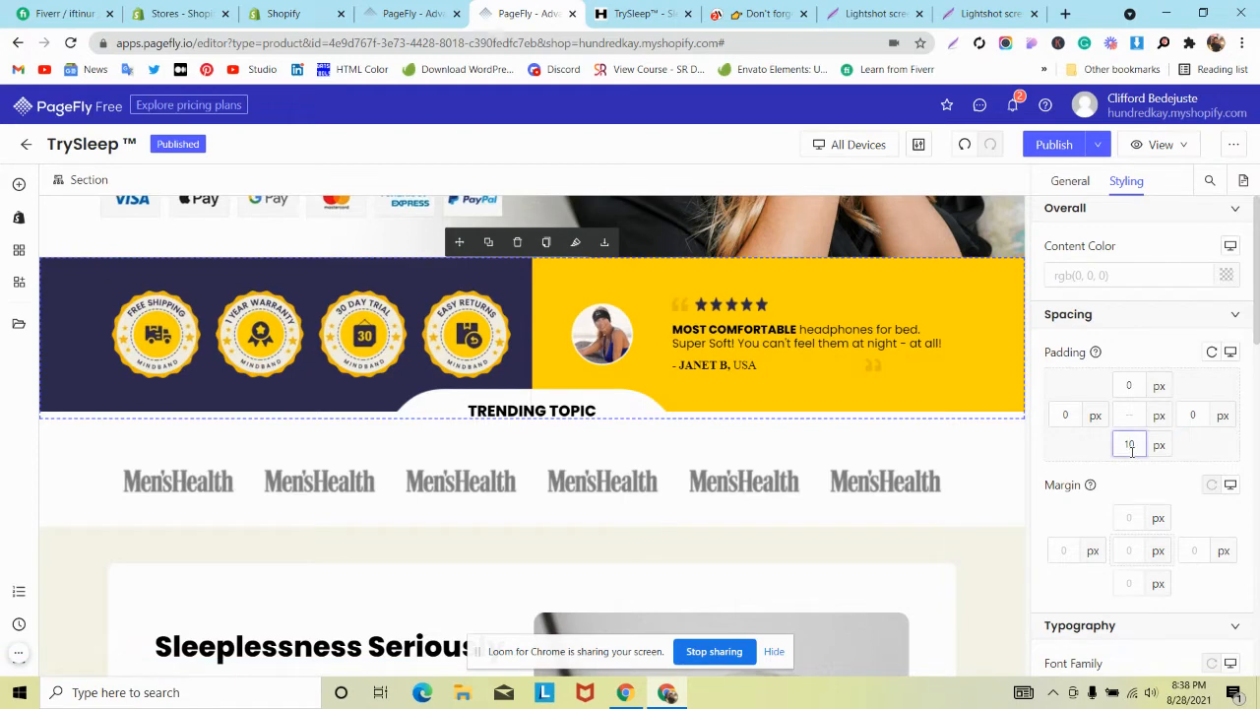
{"action": "key", "text": "Down"}
{"action": "key", "text": "Down"}
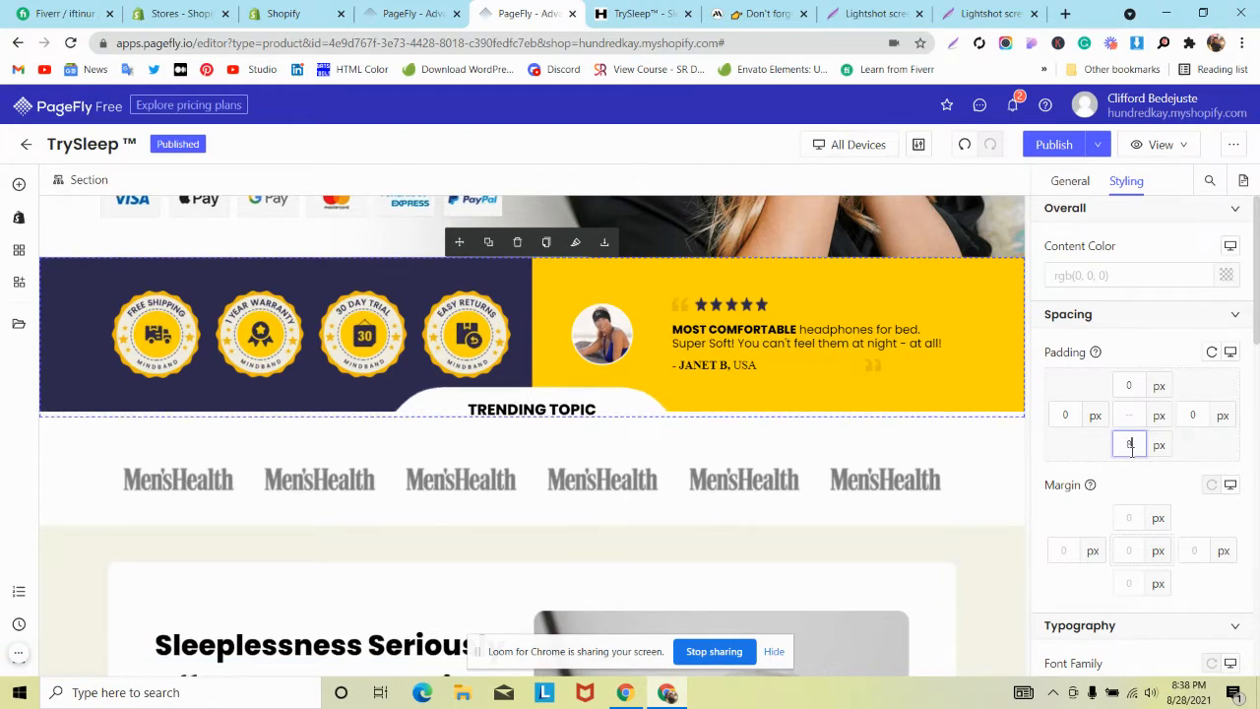
{"action": "key", "text": "Down"}
{"action": "key", "text": "Down"}
{"action": "key", "text": "Down"}
{"action": "key", "text": "Down"}
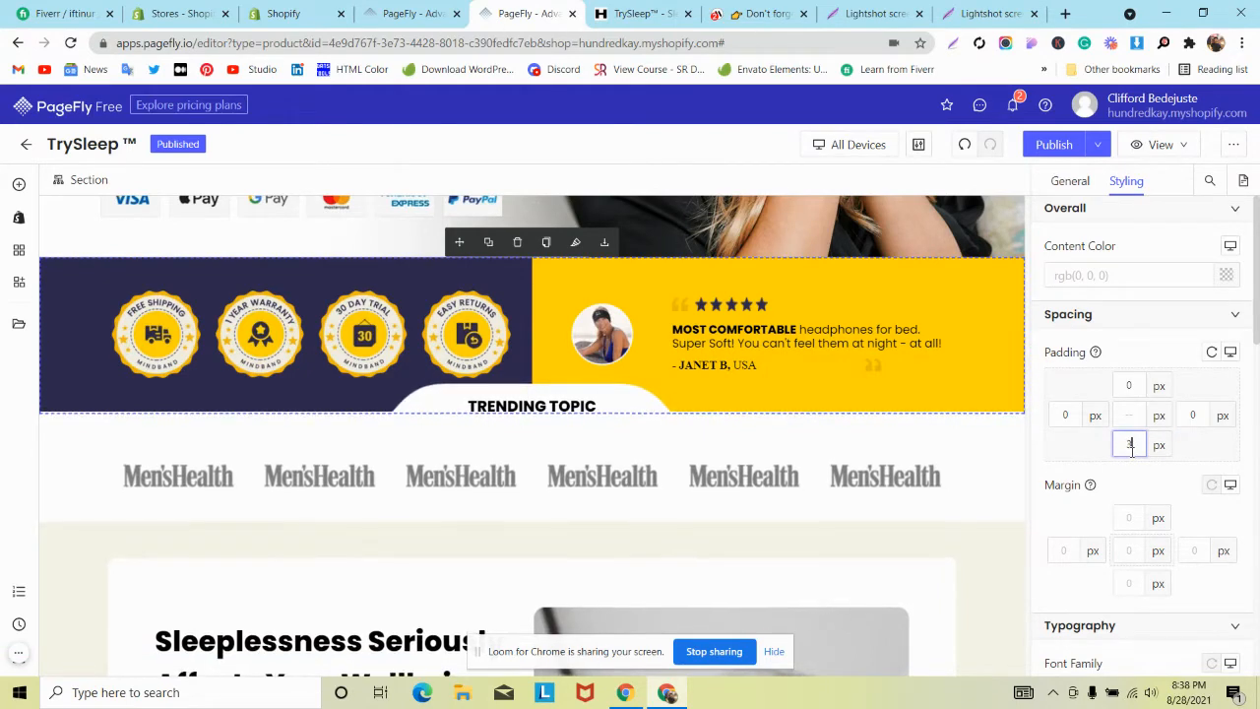
{"action": "key", "text": "Down"}
{"action": "key", "text": "Down"}
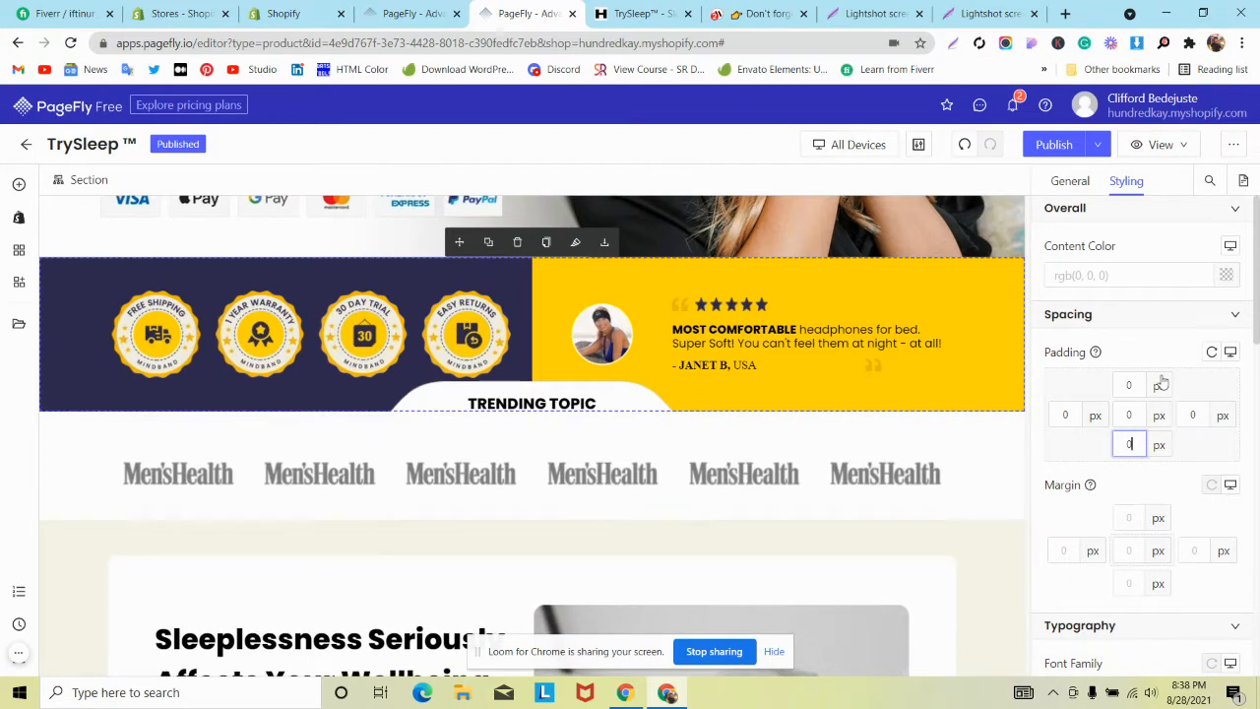
{"action": "left_click", "coordinate": [1061, 145]}
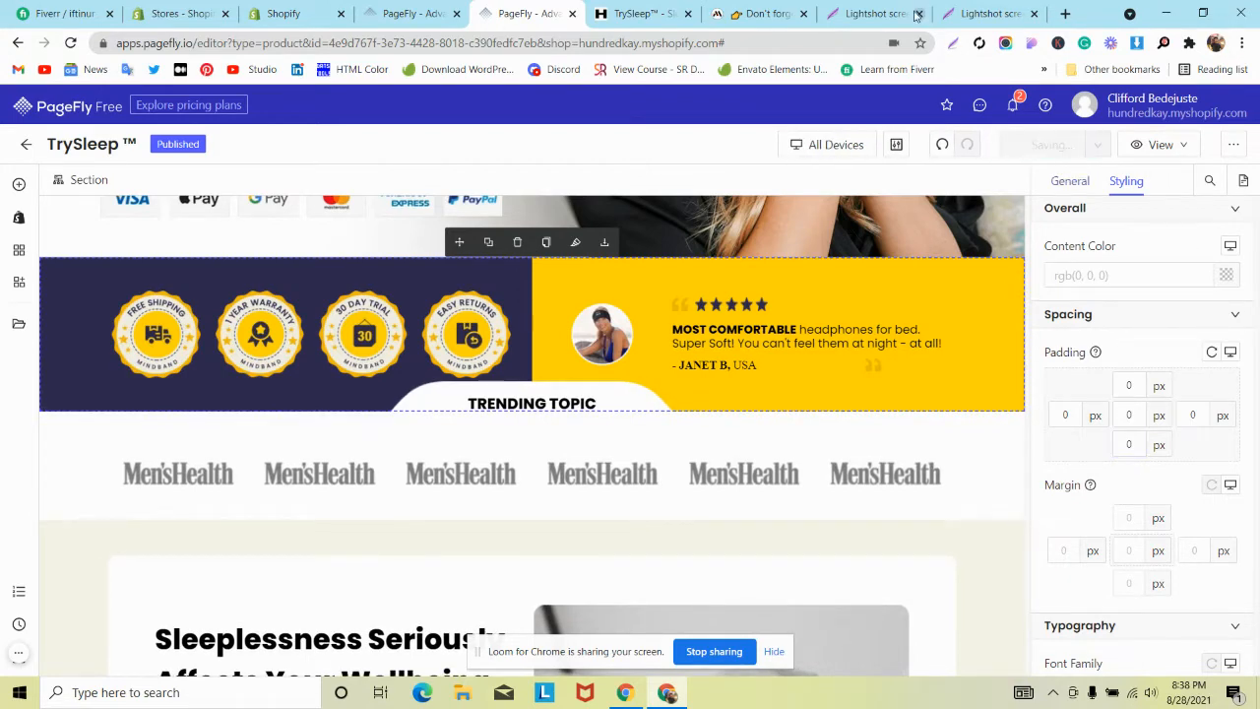
Step: Close the Lightshot screenshot tabs and measure the height of the magazine-logo strip on the trysleep.co page
{"action": "left_click", "coordinate": [919, 14]}
{"action": "left_click", "coordinate": [918, 13]}
{"action": "left_click", "coordinate": [716, 13]}
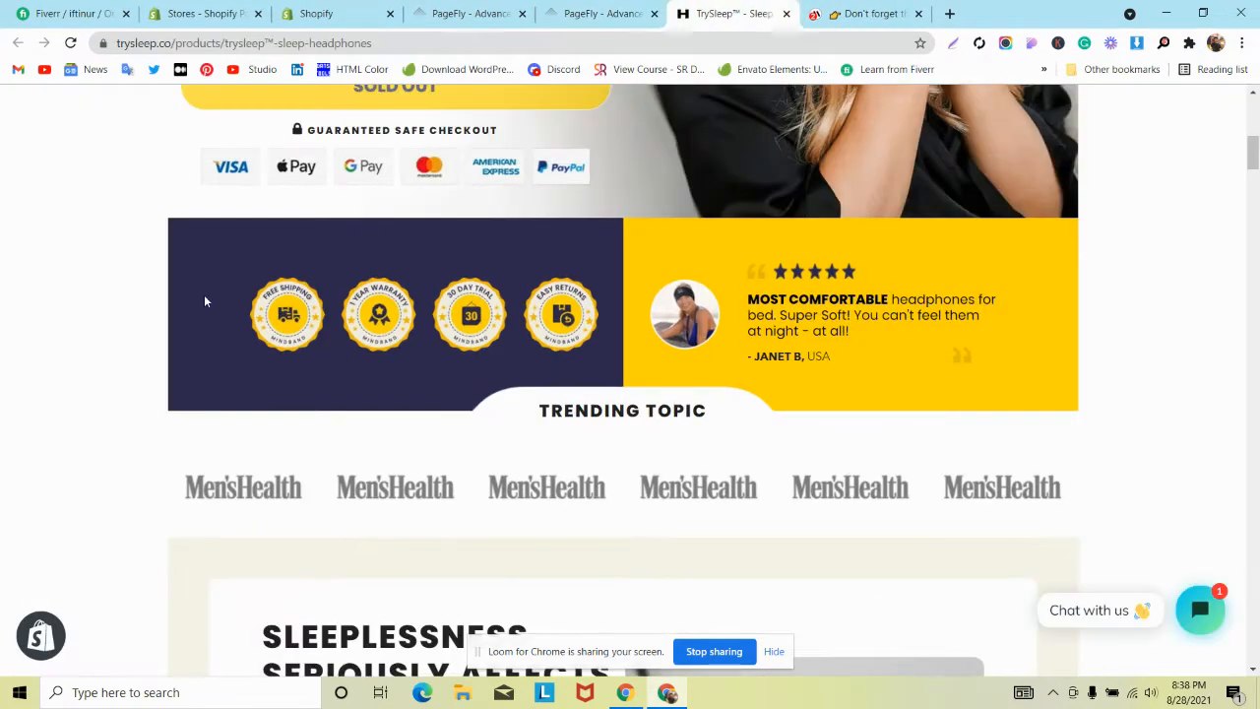
{"action": "scroll", "coordinate": [205, 298], "scroll_direction": "down", "scroll_amount": 2}
{"action": "left_click", "coordinate": [952, 42]}
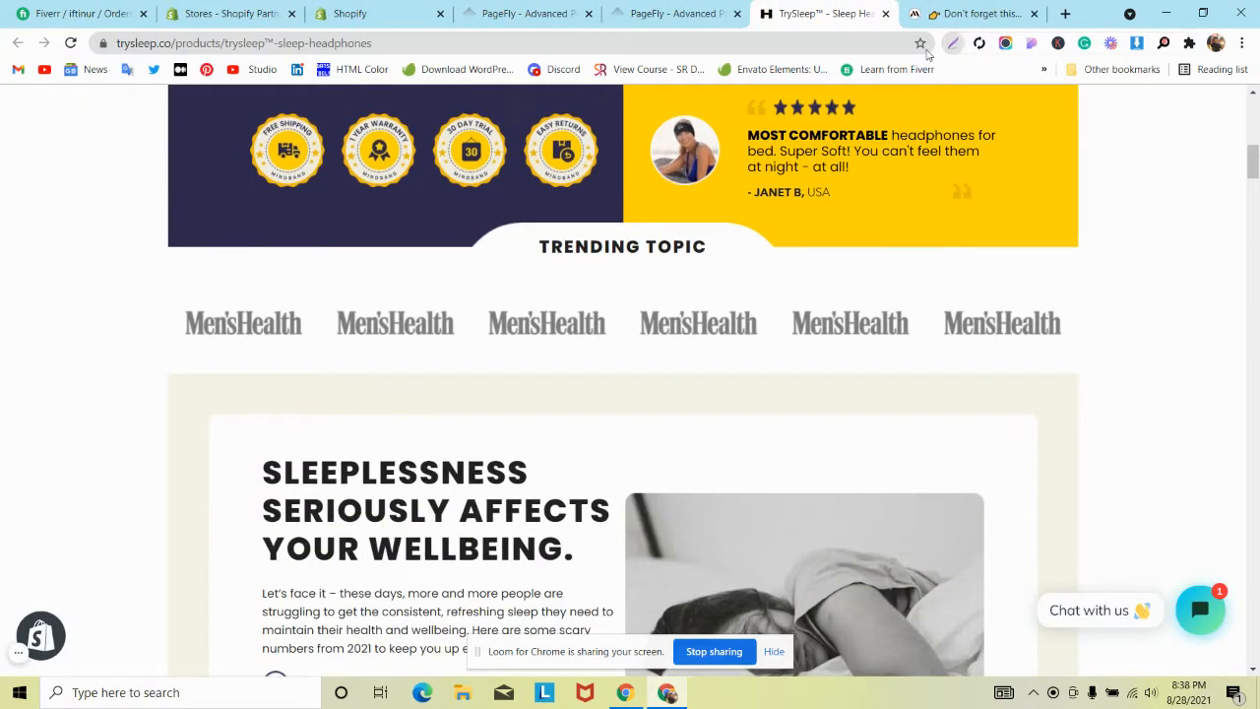
{"action": "left_click_drag", "start_coordinate": [167, 246], "coordinate": [377, 374]}
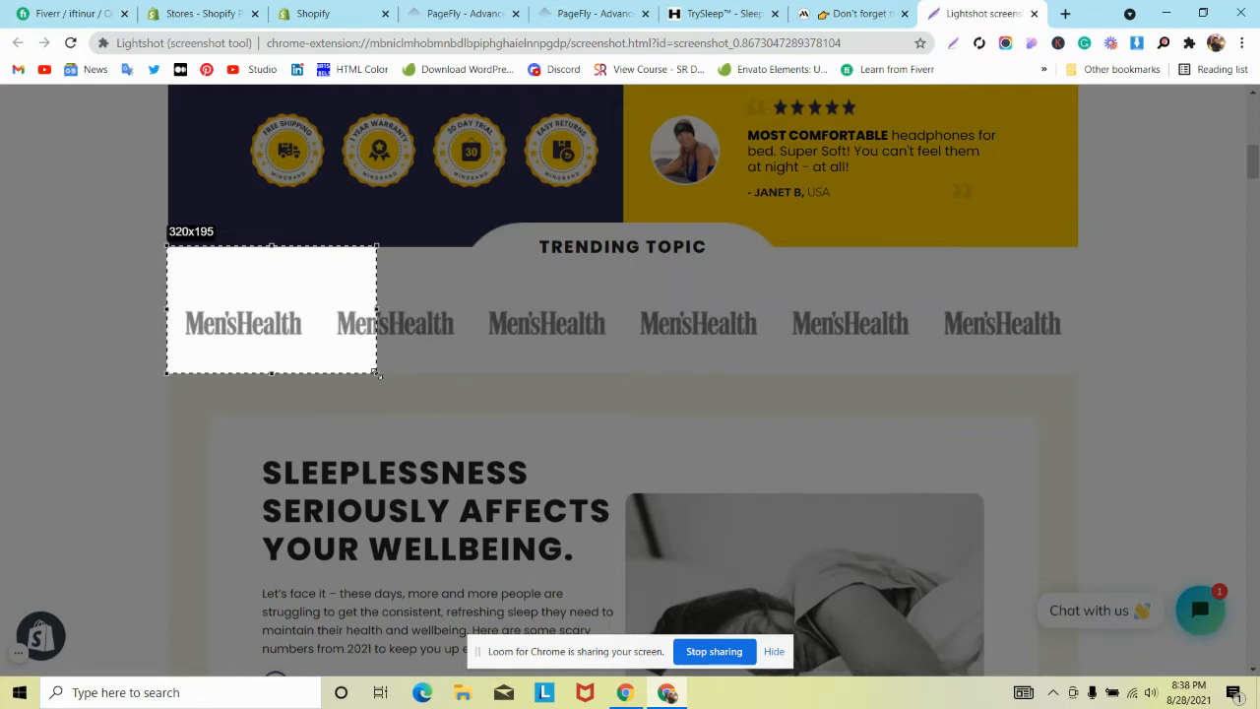
{"action": "left_click_drag", "start_coordinate": [377, 374], "coordinate": [377, 374]}
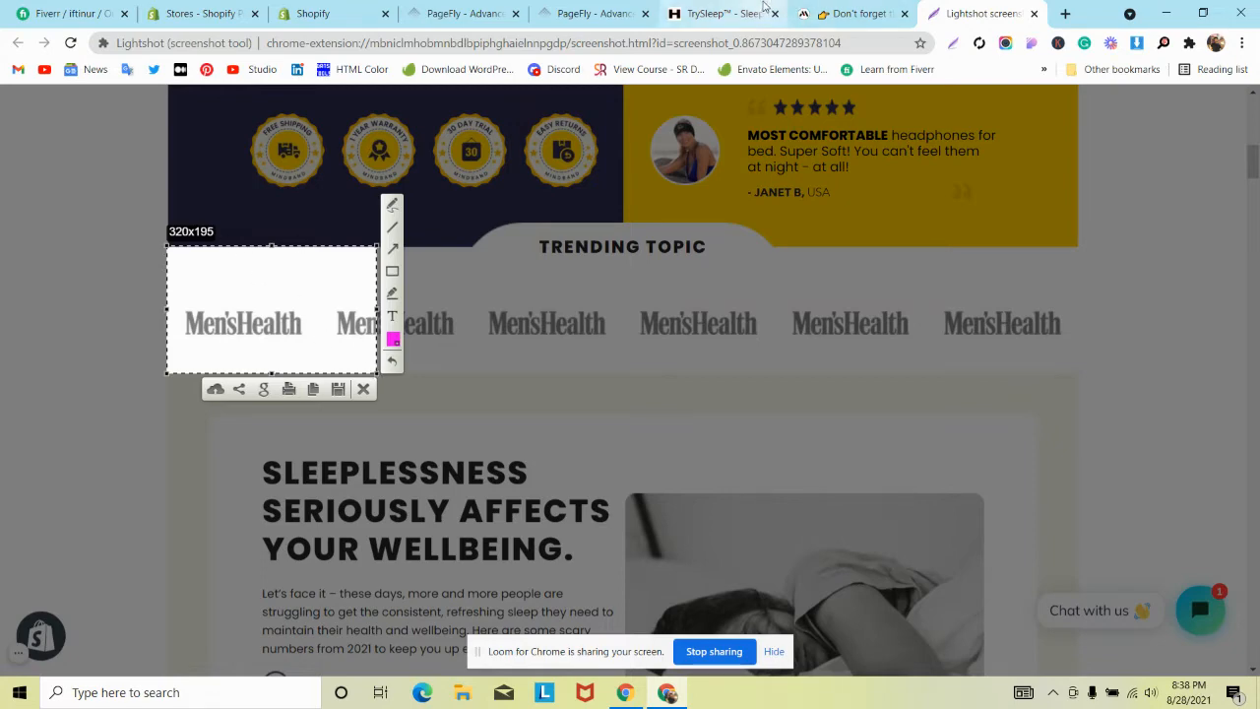
Step: Measure the height of the matching logo strip on the mindband.co page with a Lightshot selection
{"action": "left_click", "coordinate": [802, 11]}
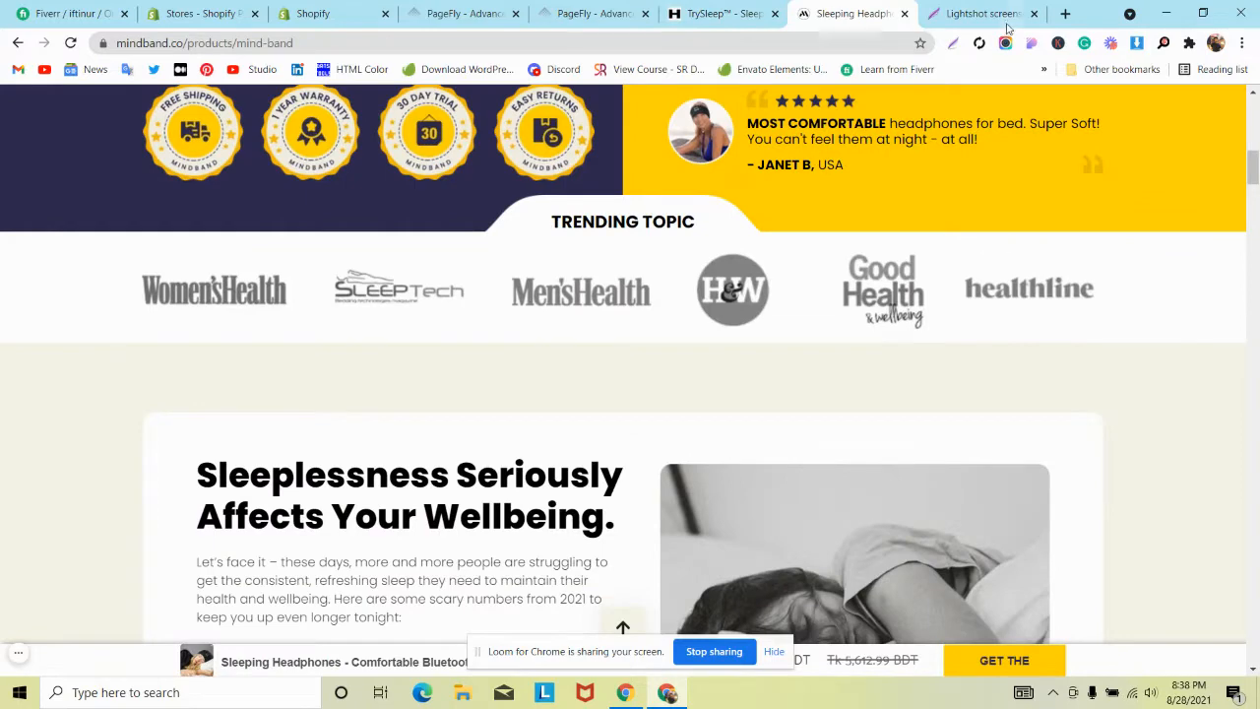
{"action": "left_click", "coordinate": [953, 43]}
{"action": "left_click_drag", "start_coordinate": [229, 229], "coordinate": [433, 342]}
Step: In the PageFly editor, set the logo strip section's top padding to 0 px and bottom padding to 5 px, and save the page
{"action": "left_click", "coordinate": [532, 12]}
{"action": "scroll", "coordinate": [125, 368], "scroll_direction": "down", "scroll_amount": 1}
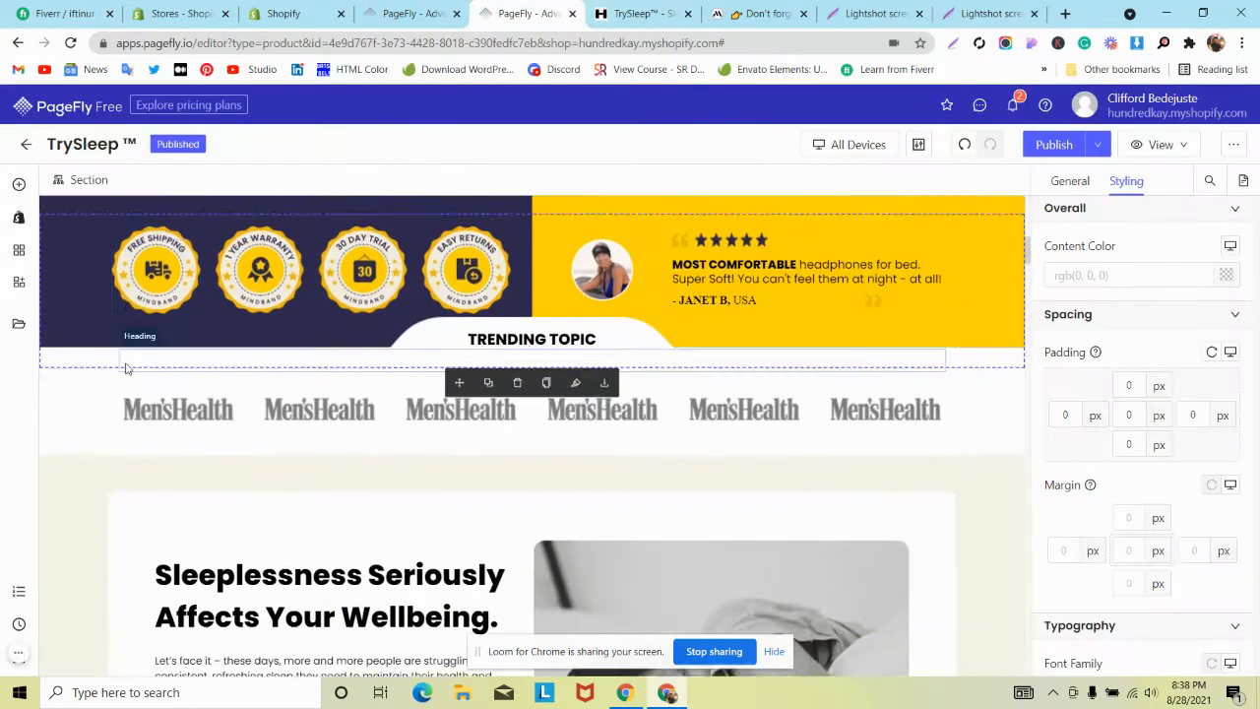
{"action": "scroll", "coordinate": [125, 368], "scroll_direction": "down", "scroll_amount": 1}
{"action": "left_click", "coordinate": [76, 284]}
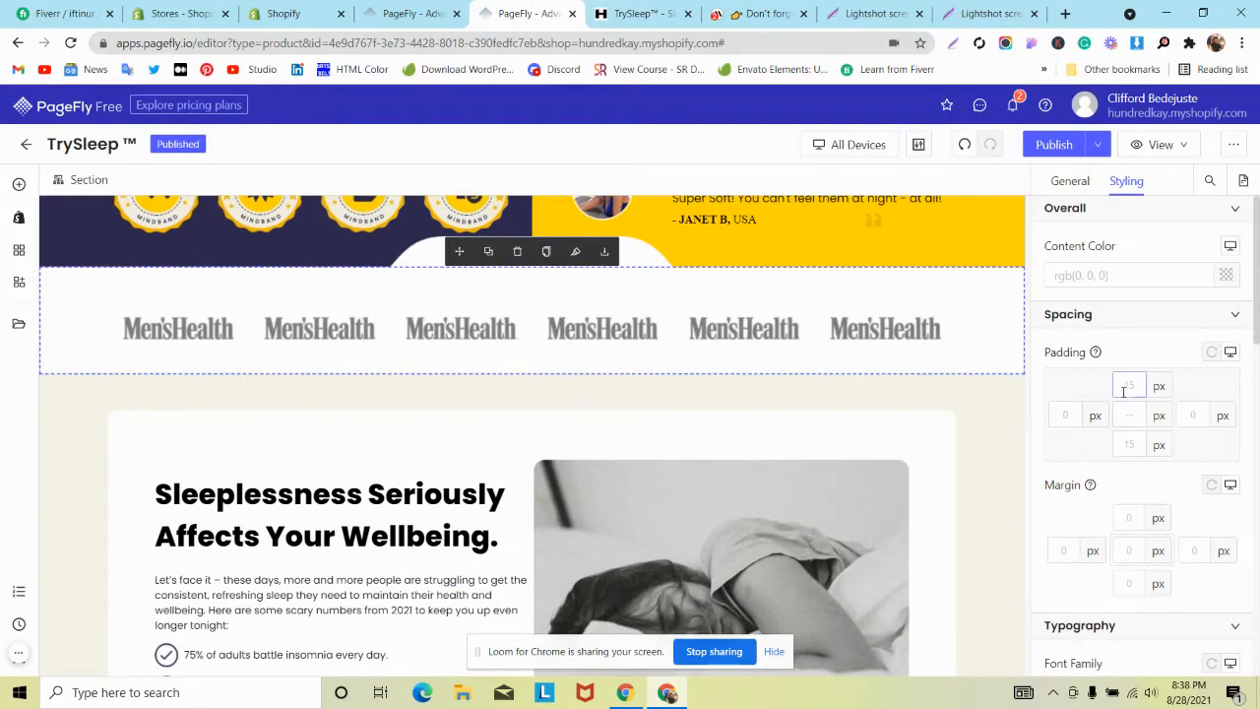
{"action": "type", "text": "0"}
{"action": "left_click", "coordinate": [1131, 445]}
{"action": "type", "text": "0"}
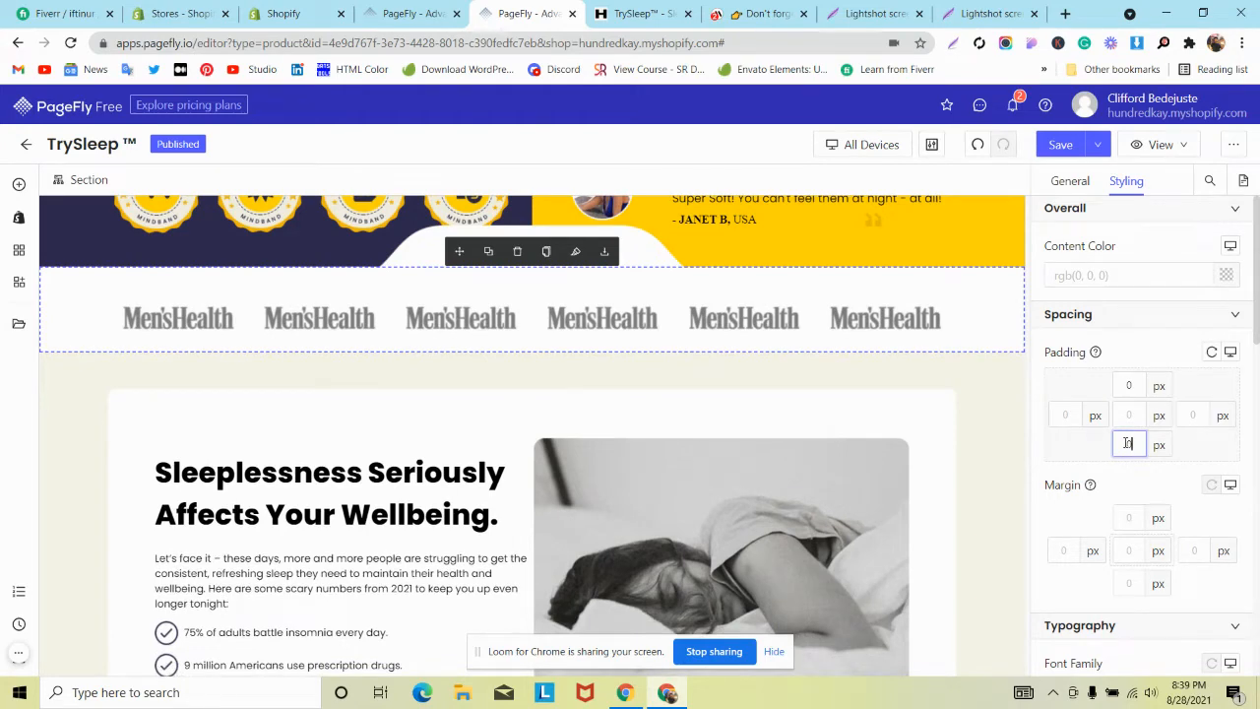
{"action": "key", "text": "Up"}
{"action": "key", "text": "Up"}
{"action": "key", "text": "Up"}
{"action": "key", "text": "Up"}
{"action": "key", "text": "Up"}
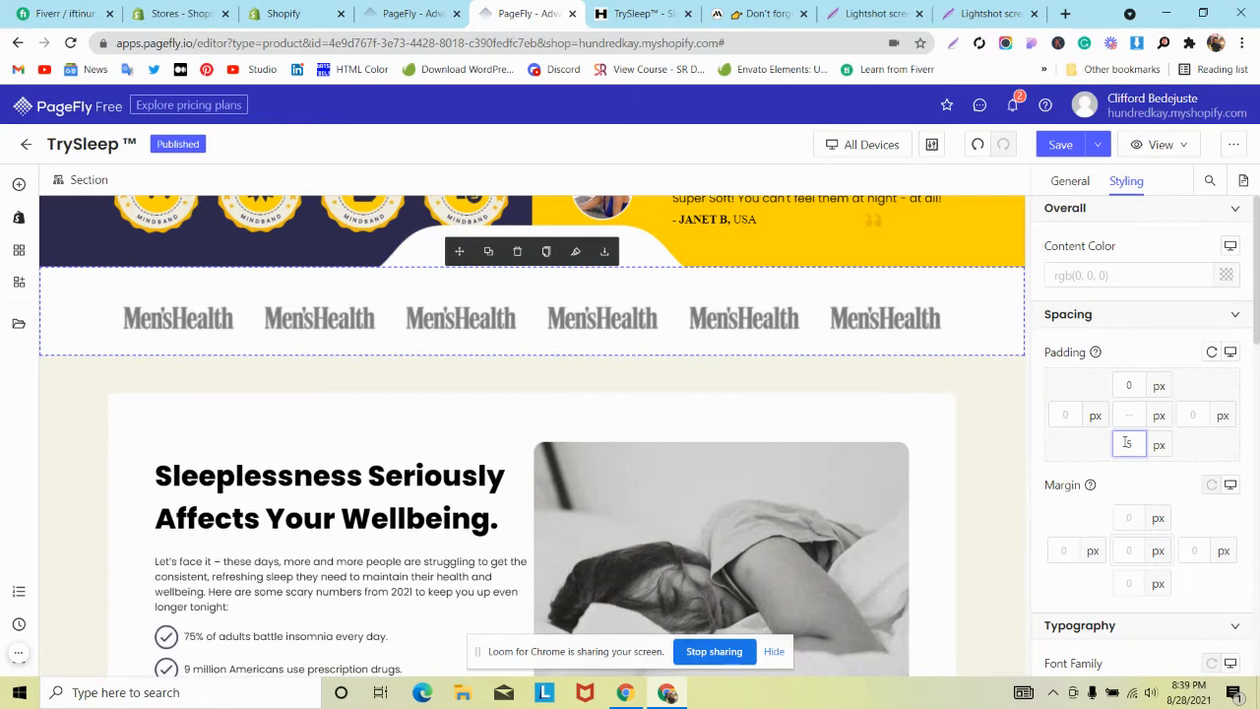
{"action": "left_click", "coordinate": [1060, 145]}
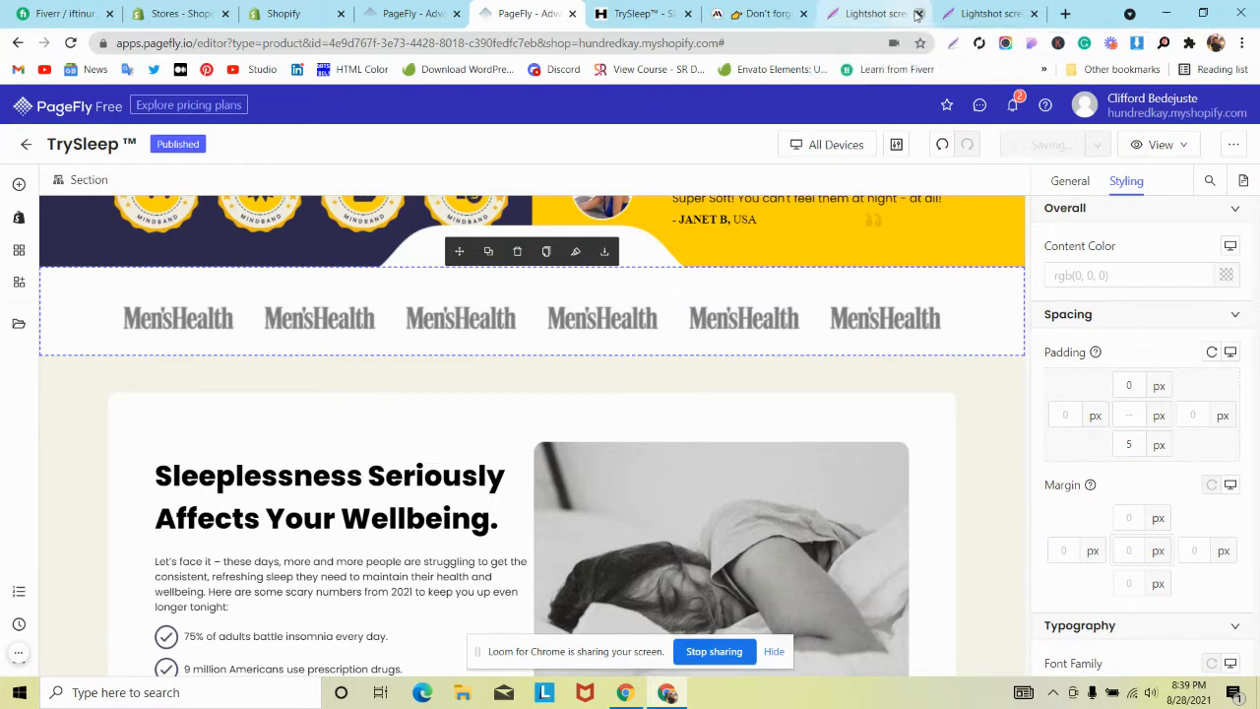
Step: Close the Lightshot tabs and measure the gap above the "Sleeplessness Seriously Affects Your Wellbeing" card on the mindband.co page
{"action": "left_click", "coordinate": [918, 14]}
{"action": "left_click", "coordinate": [919, 14]}
{"action": "left_click", "coordinate": [863, 8]}
{"action": "scroll", "coordinate": [503, 286], "scroll_direction": "down", "scroll_amount": 2}
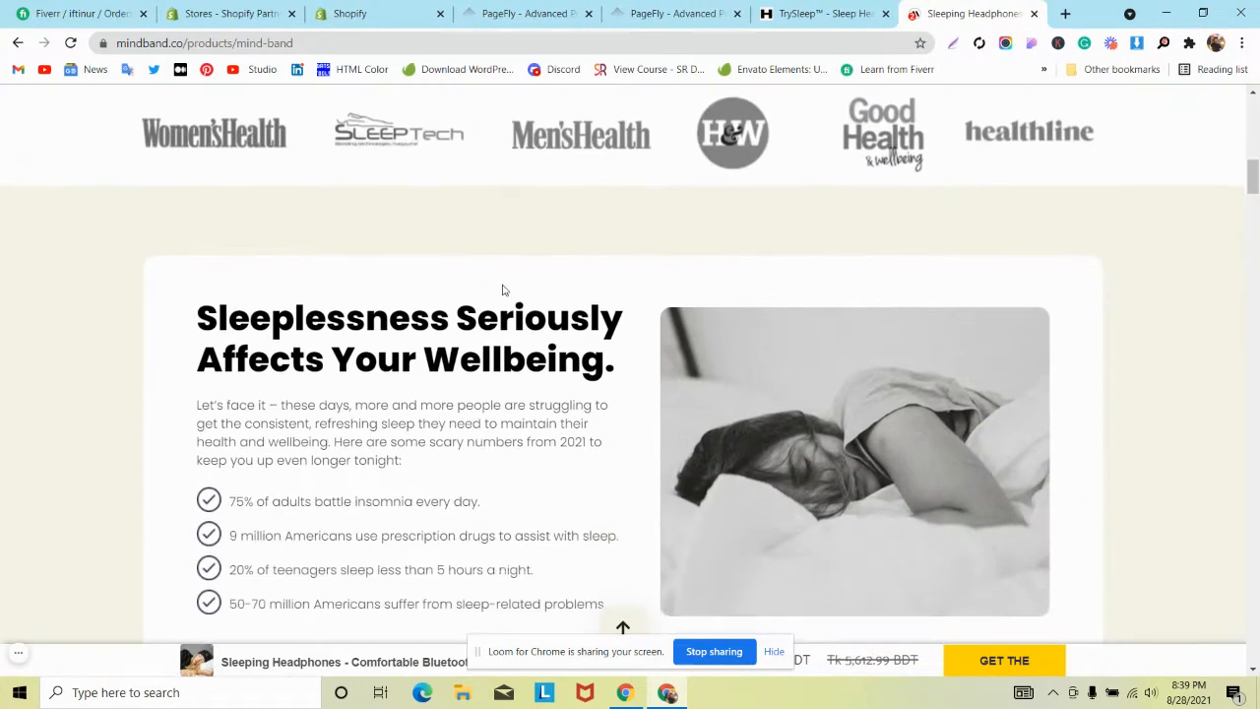
{"action": "scroll", "coordinate": [502, 286], "scroll_direction": "up", "scroll_amount": 1}
{"action": "left_click", "coordinate": [953, 42]}
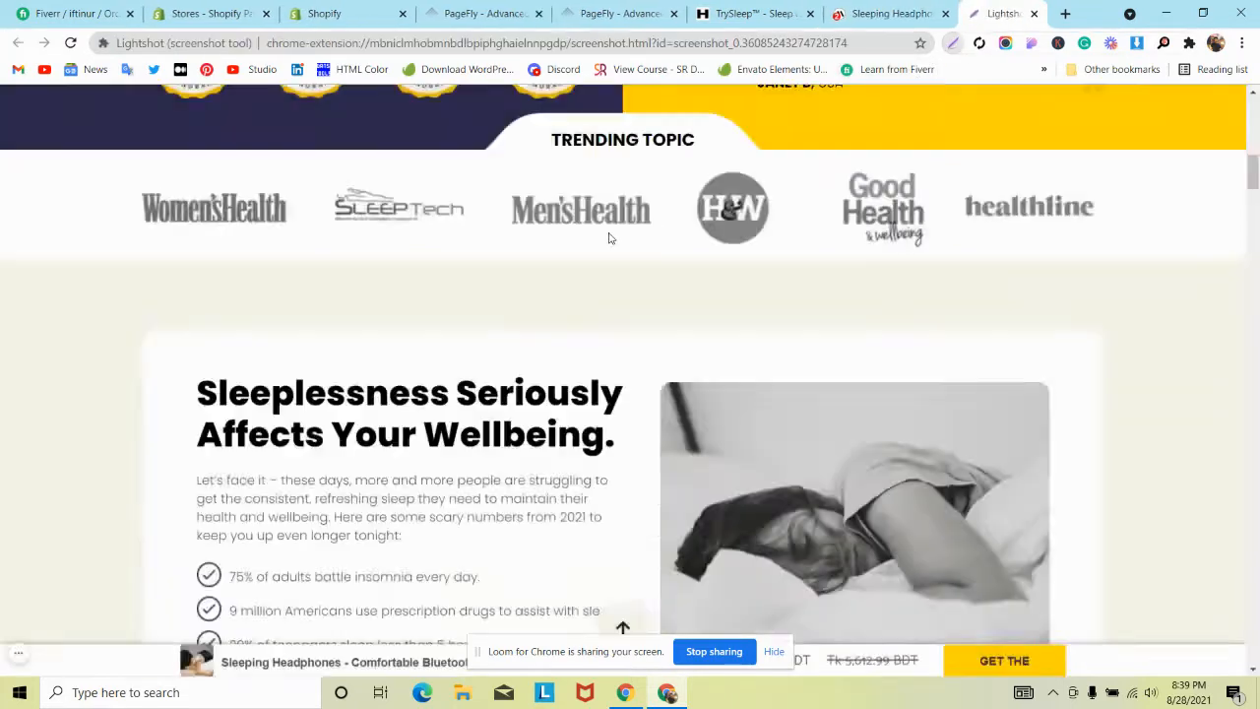
{"action": "left_click_drag", "start_coordinate": [577, 269], "coordinate": [723, 331]}
Step: In the PageFly editor, select the Sleeplessness section and check its padding values
{"action": "left_click", "coordinate": [596, 8]}
{"action": "scroll", "coordinate": [219, 265], "scroll_direction": "down", "scroll_amount": 3}
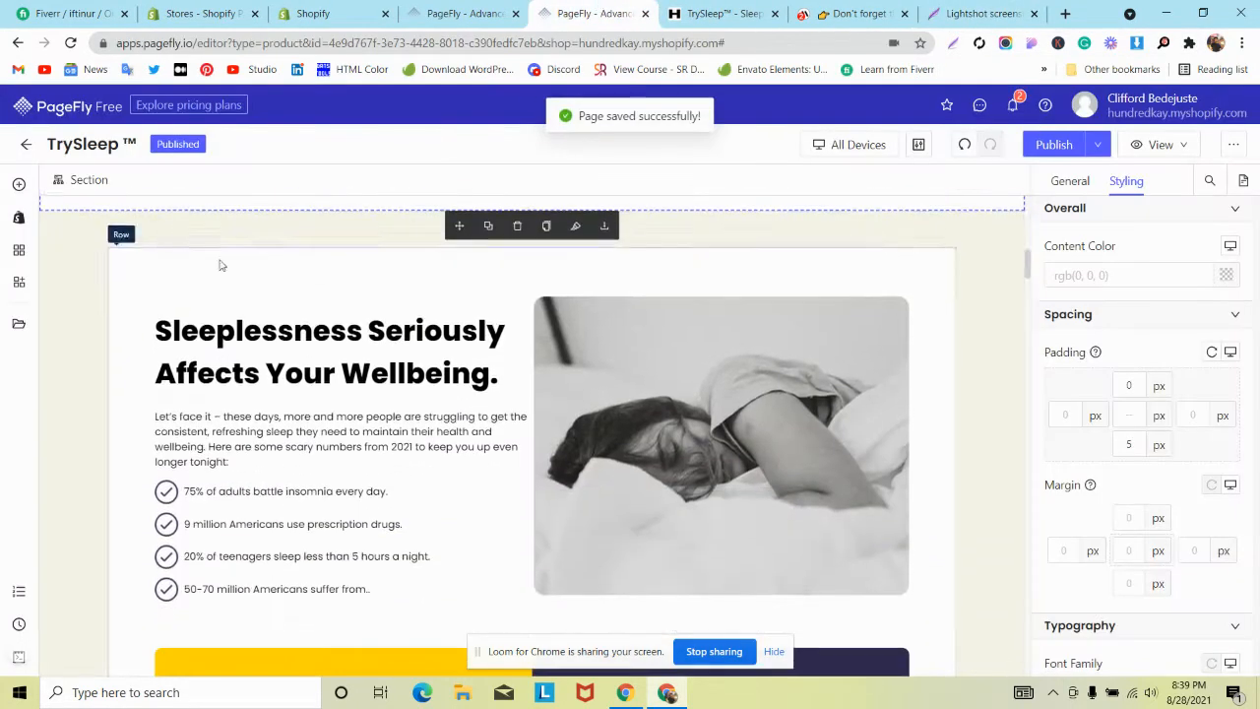
{"action": "scroll", "coordinate": [794, 404], "scroll_direction": "up", "scroll_amount": 2}
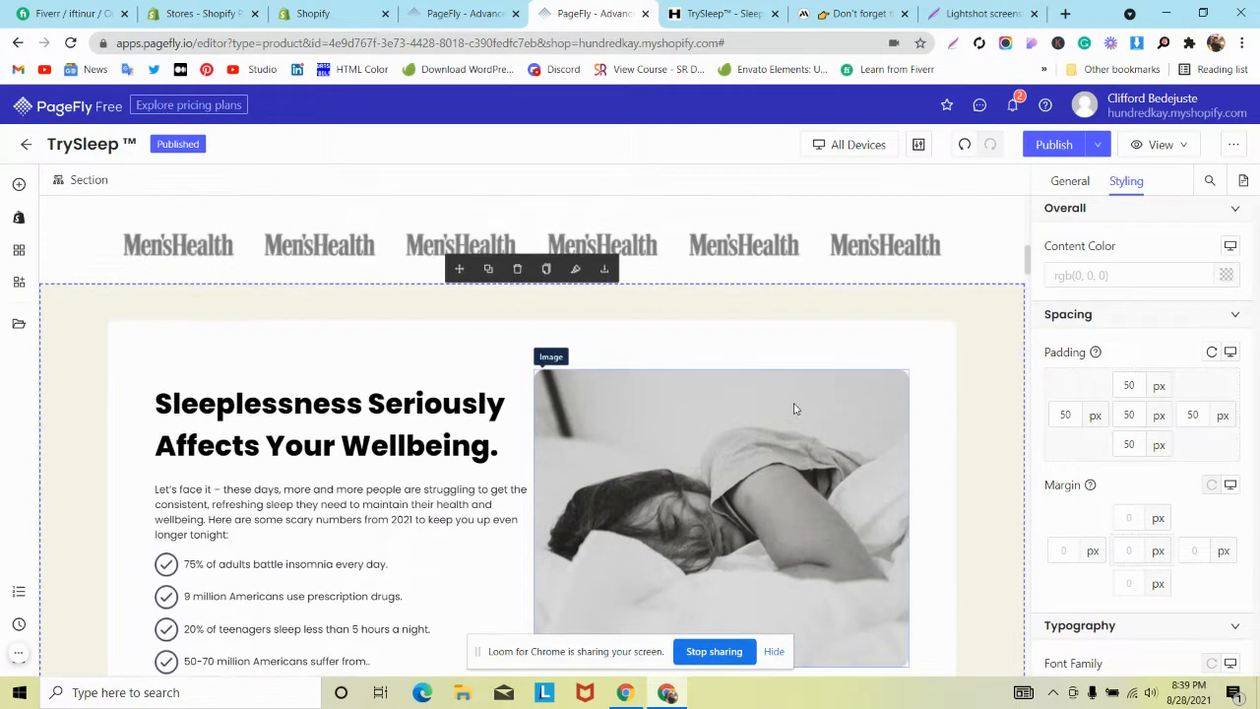
{"action": "scroll", "coordinate": [793, 406], "scroll_direction": "down", "scroll_amount": 5}
Step: Review the live trysleep.co page down to "Start Sleeping Soundly" and compare its Sleeplessness card with the one on mindband.co
{"action": "left_click", "coordinate": [785, 6]}
{"action": "scroll", "coordinate": [512, 361], "scroll_direction": "down", "scroll_amount": 6}
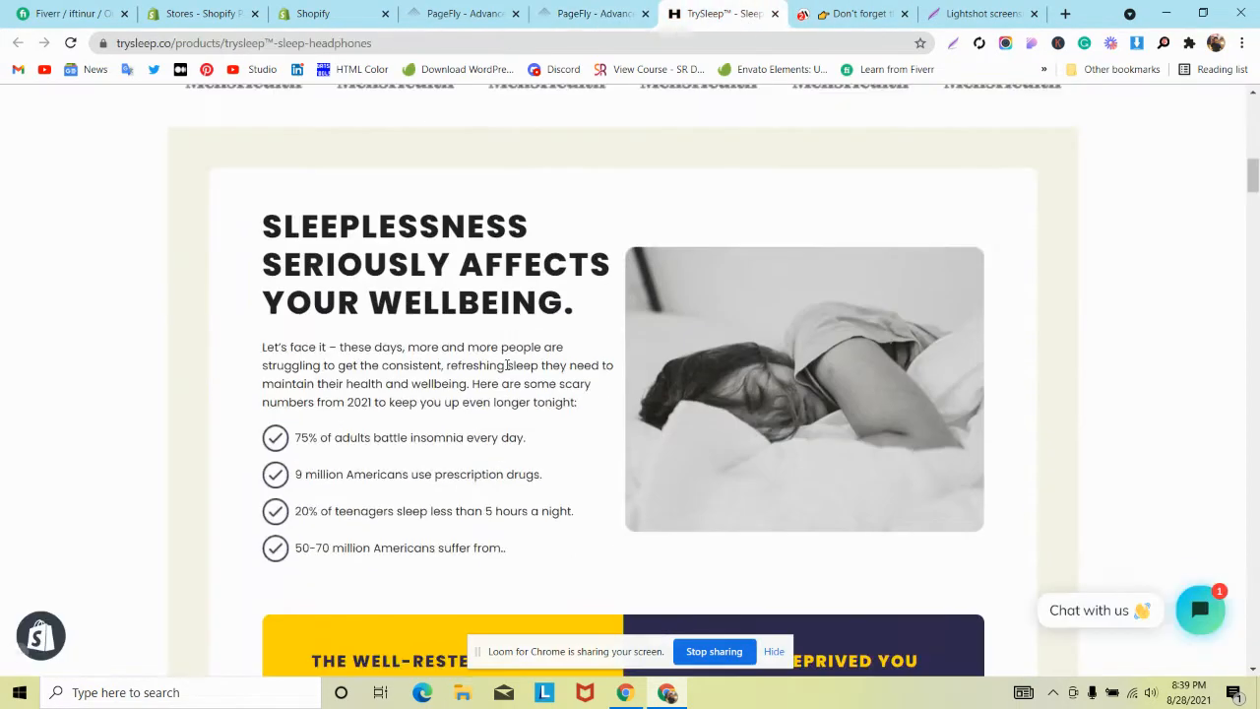
{"action": "scroll", "coordinate": [512, 361], "scroll_direction": "down", "scroll_amount": 2}
{"action": "scroll", "coordinate": [512, 361], "scroll_direction": "up", "scroll_amount": 12}
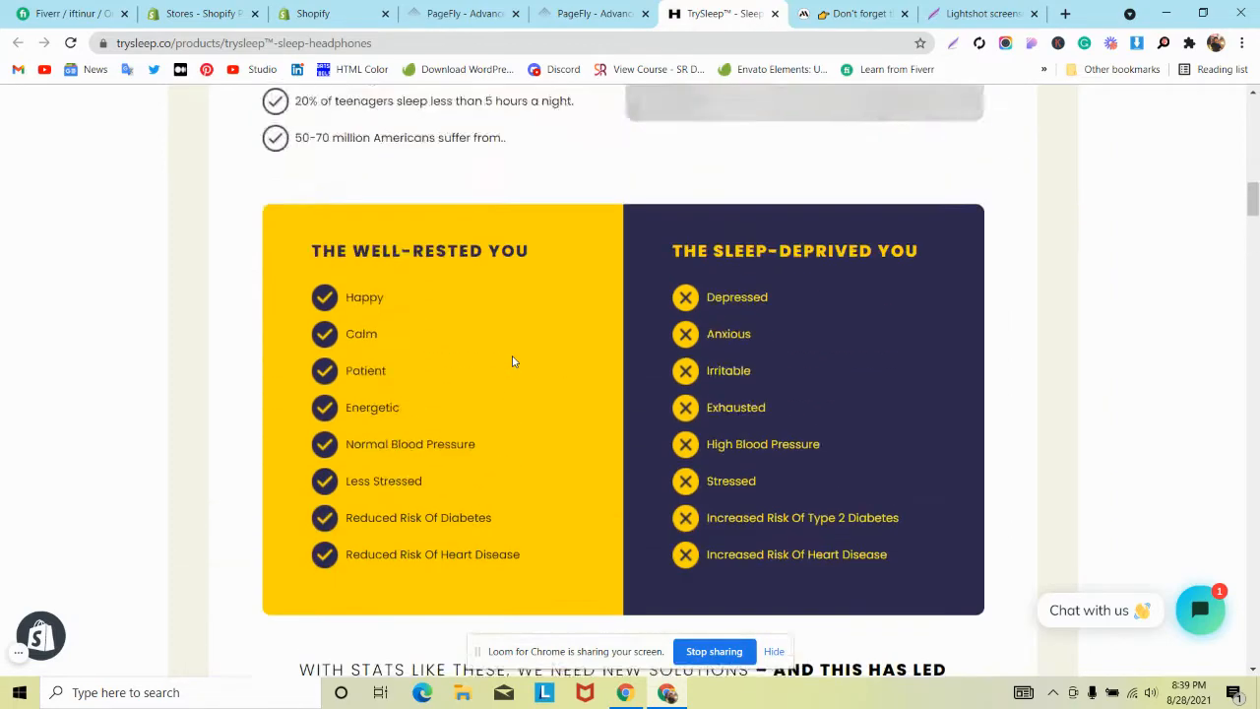
{"action": "scroll", "coordinate": [512, 362], "scroll_direction": "up", "scroll_amount": 3}
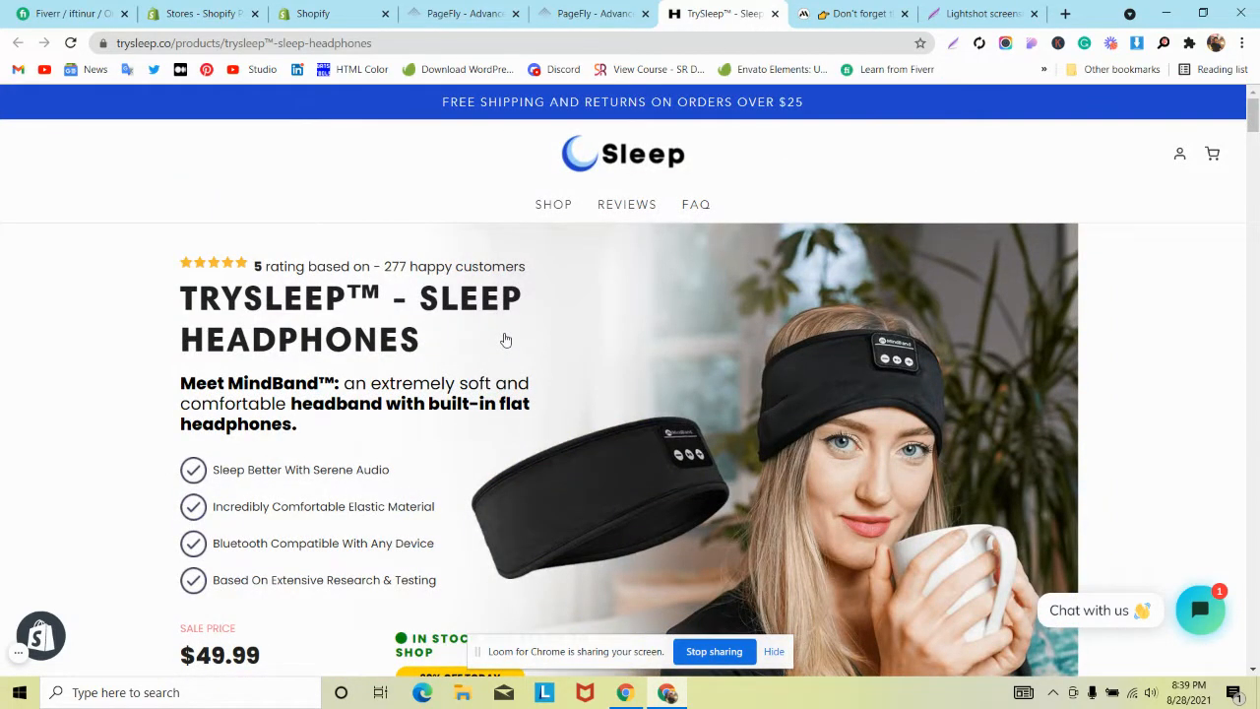
{"action": "scroll", "coordinate": [505, 340], "scroll_direction": "down", "scroll_amount": 9}
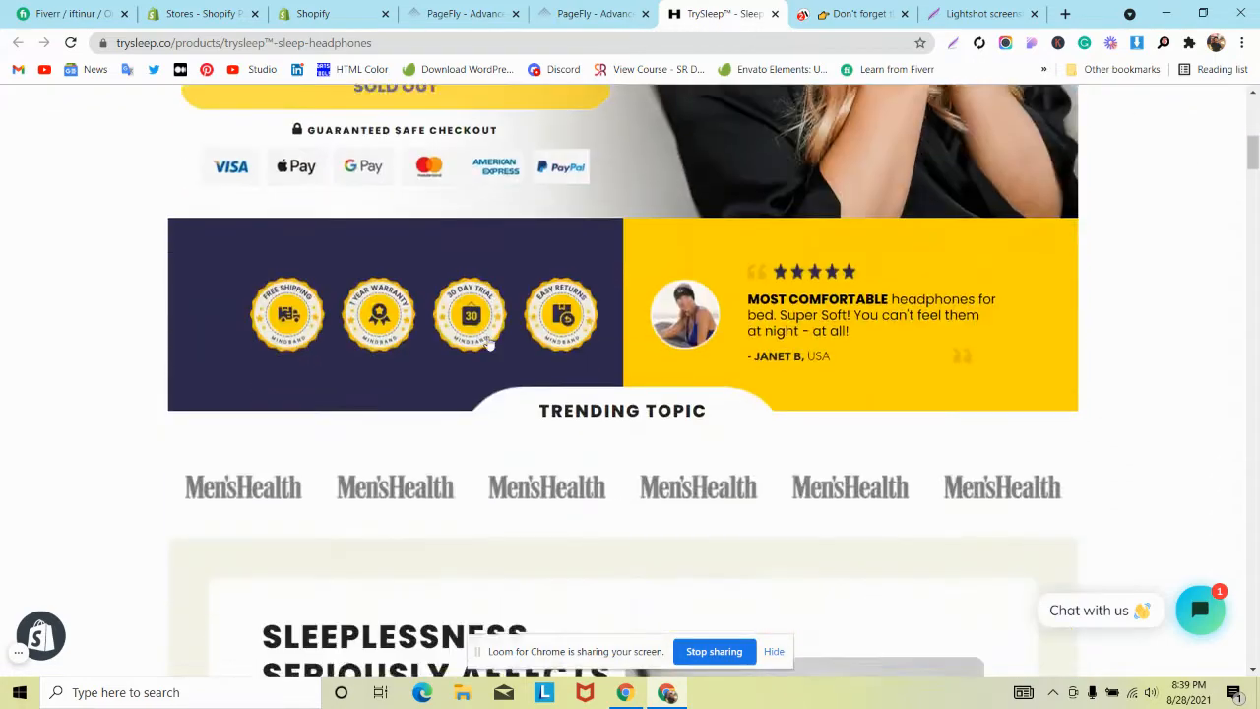
{"action": "scroll", "coordinate": [486, 342], "scroll_direction": "down", "scroll_amount": 7}
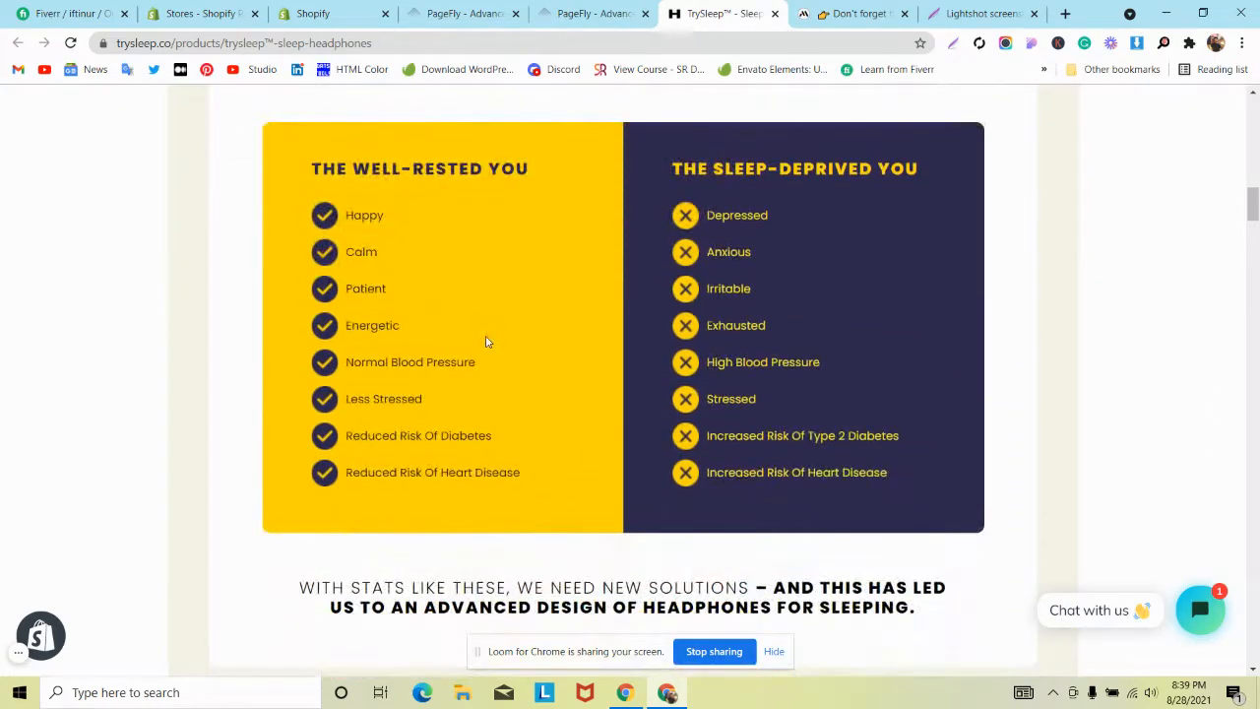
{"action": "scroll", "coordinate": [486, 342], "scroll_direction": "down", "scroll_amount": 5}
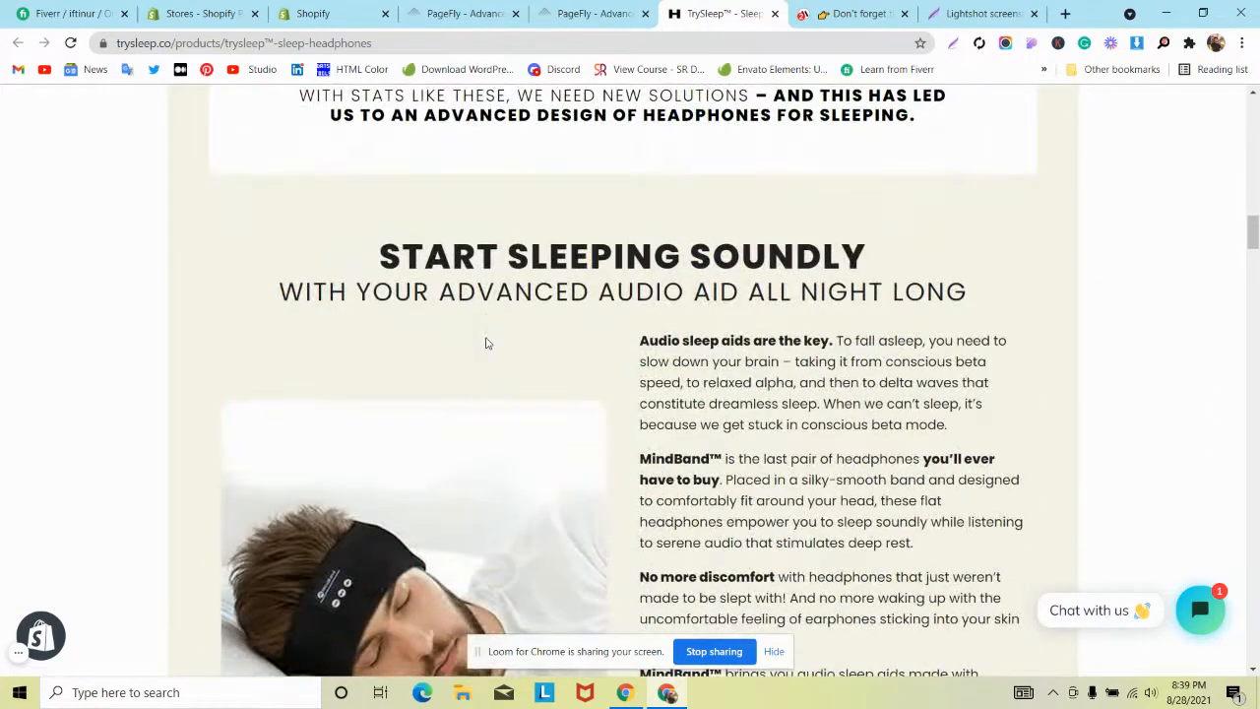
{"action": "key", "text": "ctrl+Tab"}
{"action": "scroll", "coordinate": [433, 296], "scroll_direction": "down", "scroll_amount": 4}
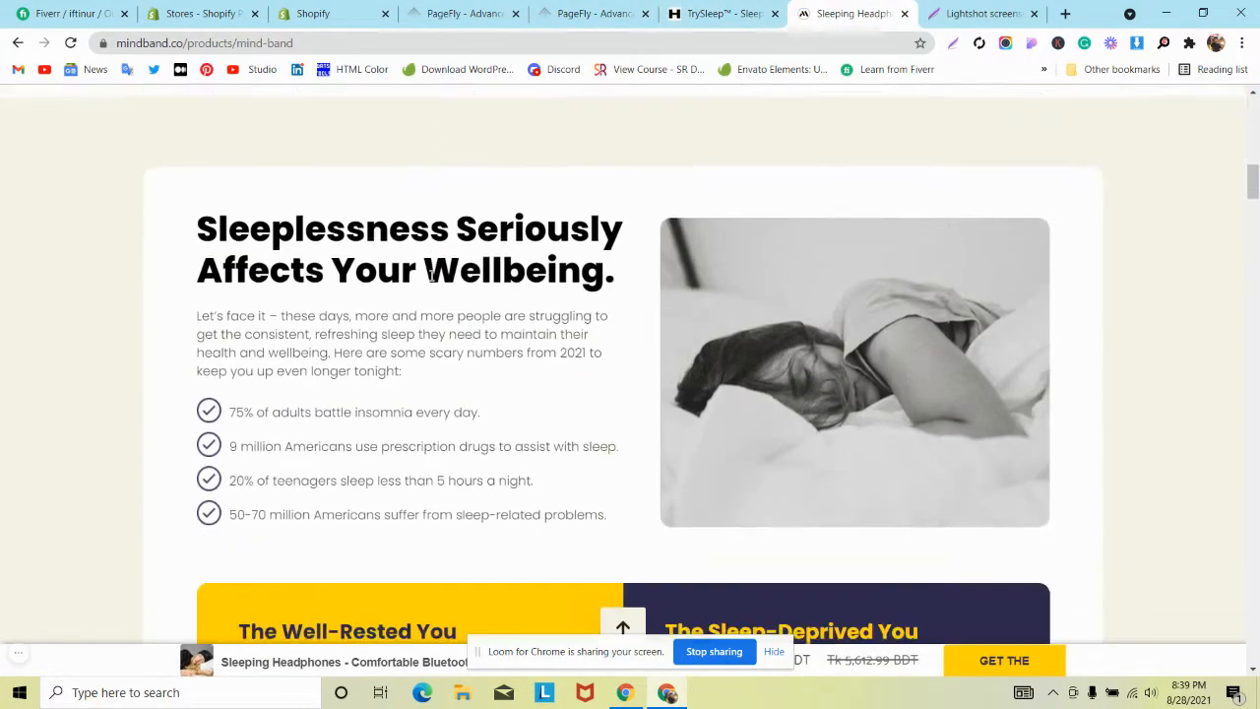
{"action": "scroll", "coordinate": [431, 277], "scroll_direction": "down", "scroll_amount": 2}
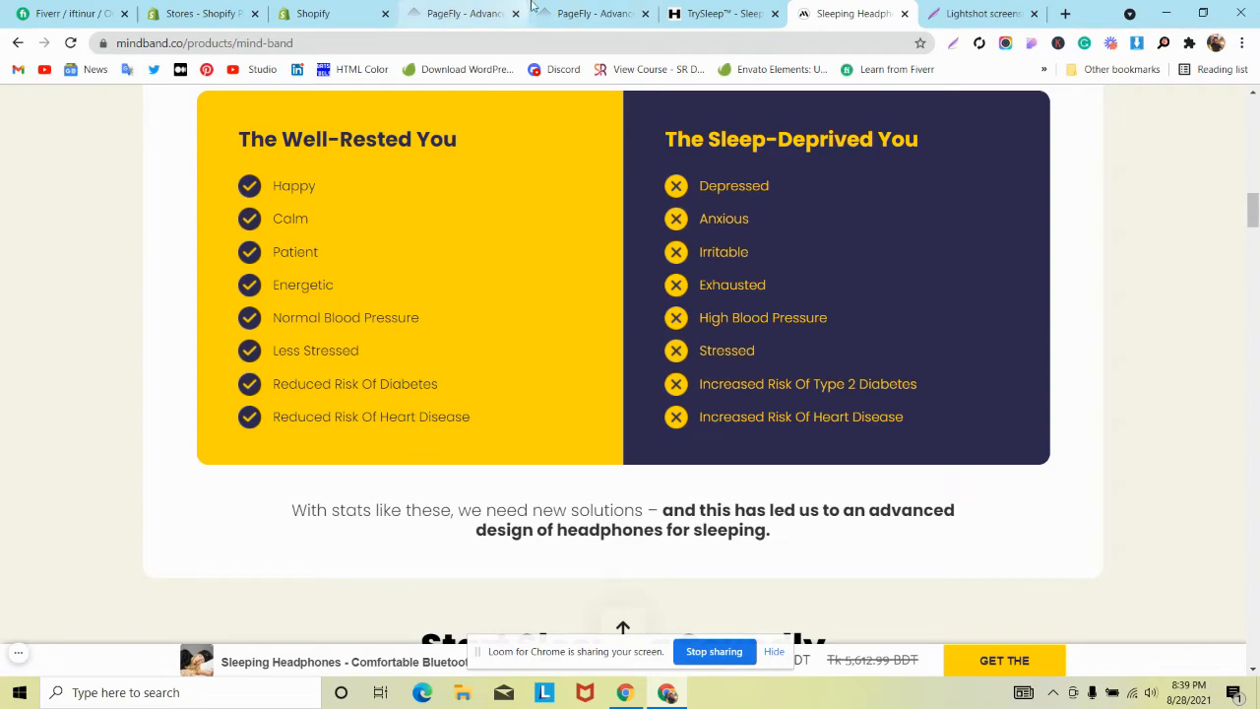
Step: Compare the spacing around the "With stats like these" text and the "Start Sleeping Soundly" heading on trysleep.co and mindband.co
{"action": "left_click", "coordinate": [576, 13]}
{"action": "left_click", "coordinate": [688, 13]}
{"action": "scroll", "coordinate": [335, 262], "scroll_direction": "down", "scroll_amount": 4}
{"action": "scroll", "coordinate": [336, 264], "scroll_direction": "down", "scroll_amount": 3}
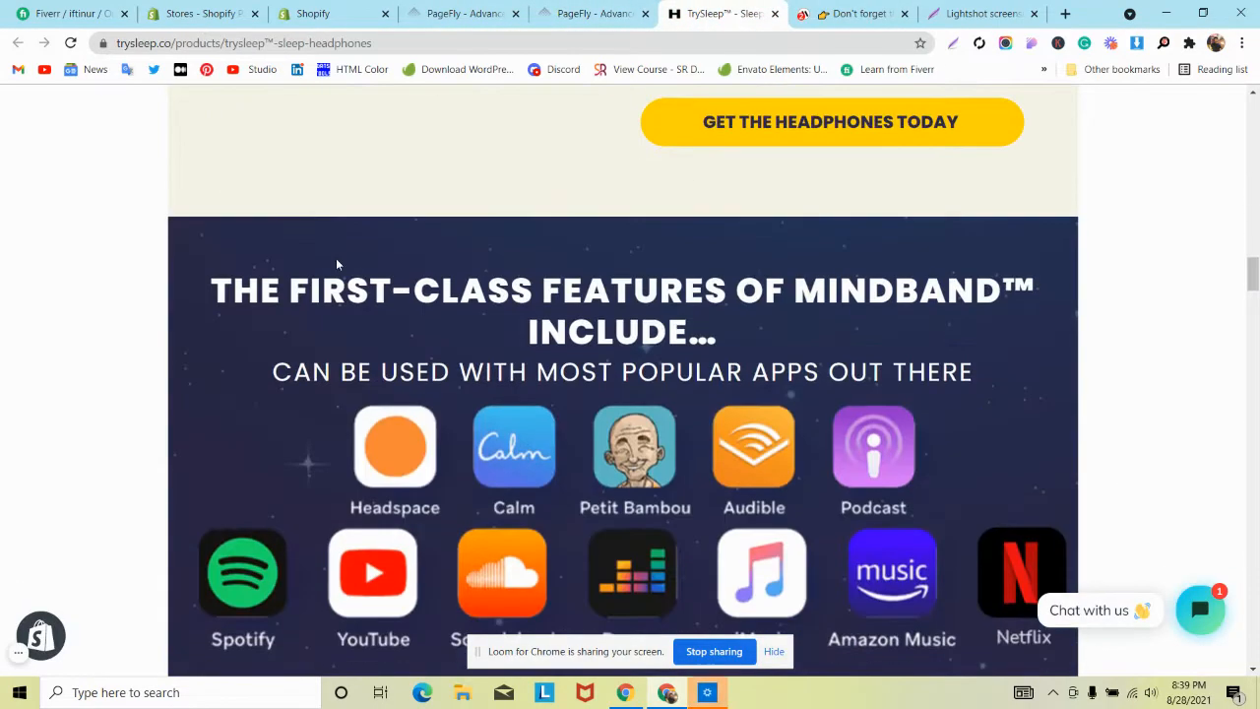
{"action": "scroll", "coordinate": [336, 264], "scroll_direction": "up", "scroll_amount": 15}
{"action": "scroll", "coordinate": [335, 264], "scroll_direction": "down", "scroll_amount": 1}
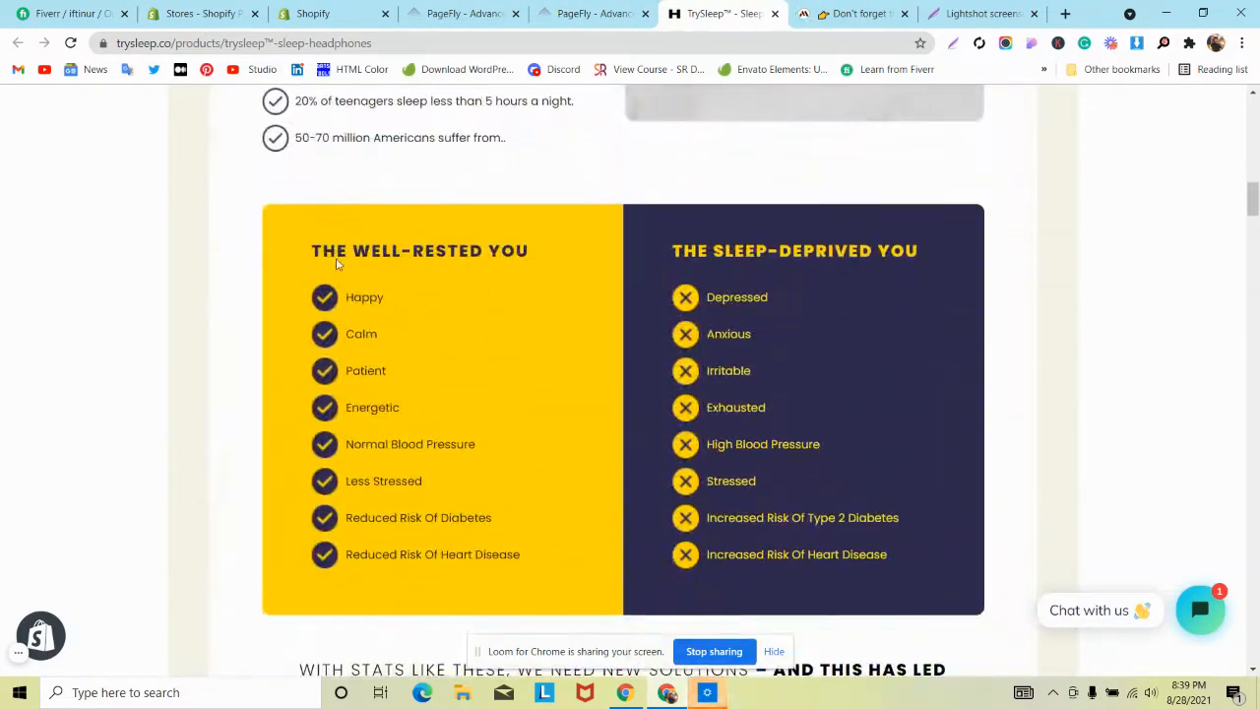
{"action": "scroll", "coordinate": [336, 266], "scroll_direction": "down", "scroll_amount": 1}
{"action": "scroll", "coordinate": [338, 269], "scroll_direction": "down", "scroll_amount": 3}
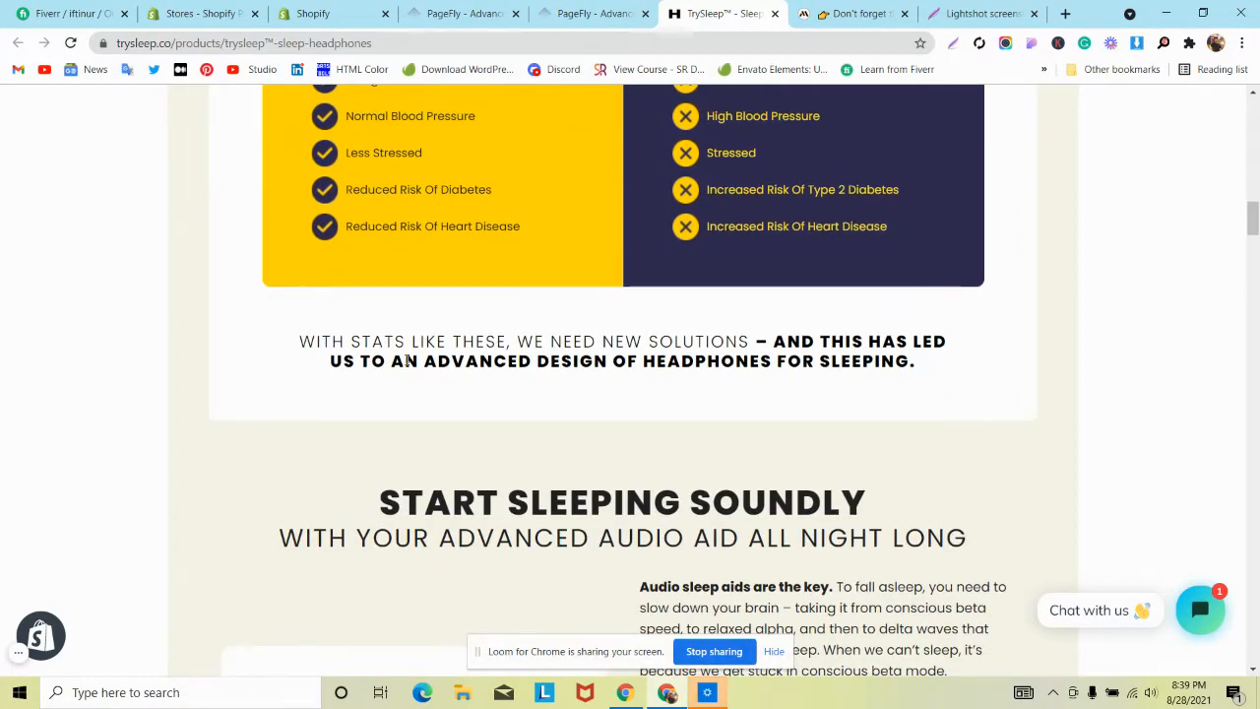
{"action": "key", "text": "ctrl+Tab"}
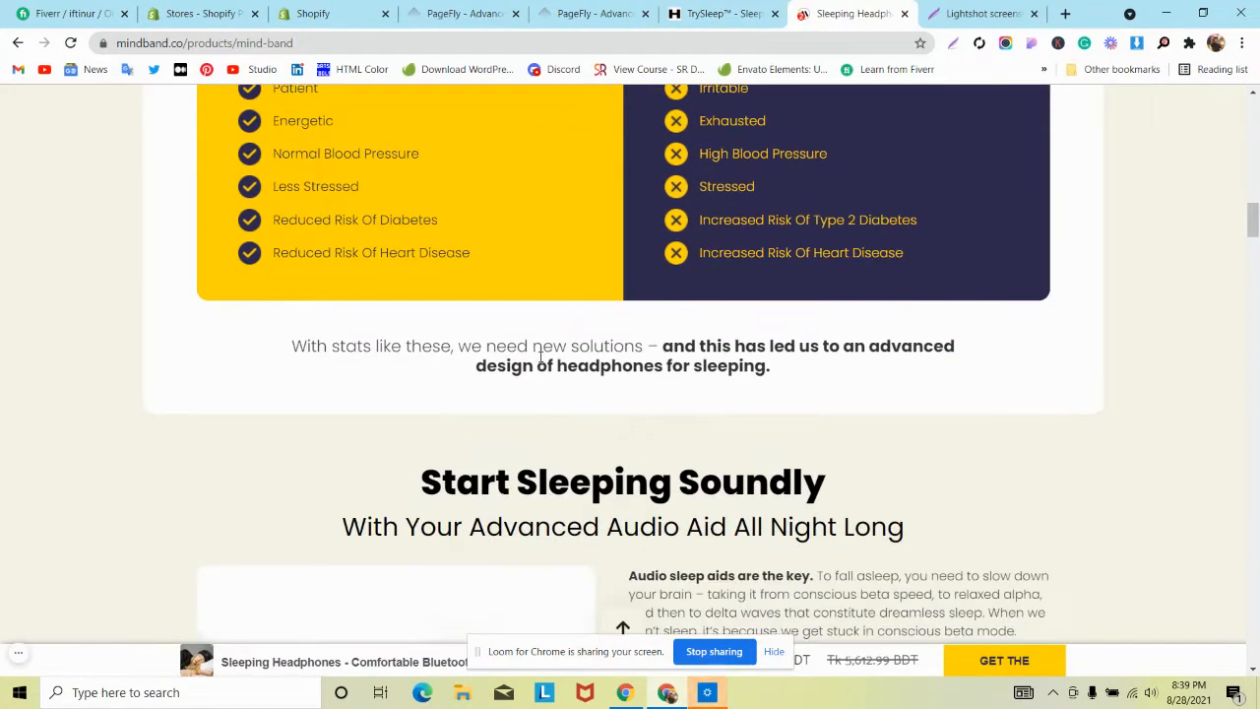
Step: Inspect the bold "and this has led us" text on mindband.co and review the matching heading's spacing and typography in the PageFly editor
{"action": "left_click", "coordinate": [1031, 42]}
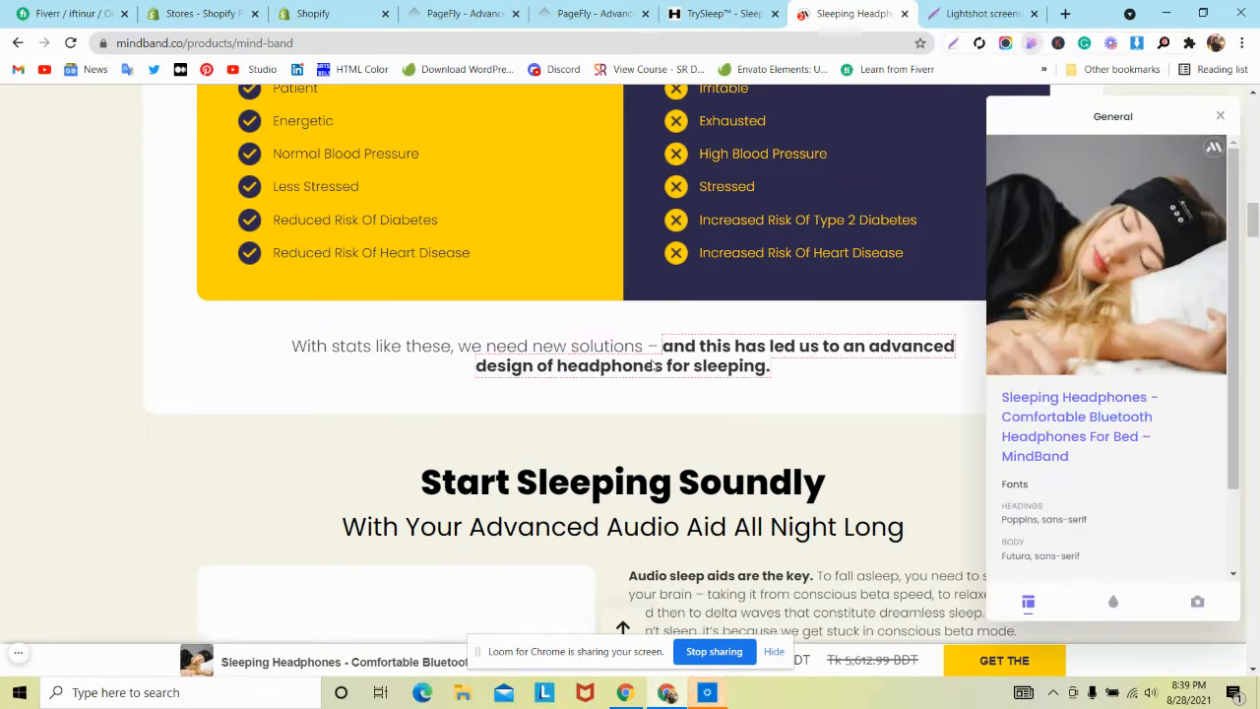
{"action": "key", "text": "ctrl+shift+Tab"}
{"action": "key", "text": "ctrl+shift+Tab"}
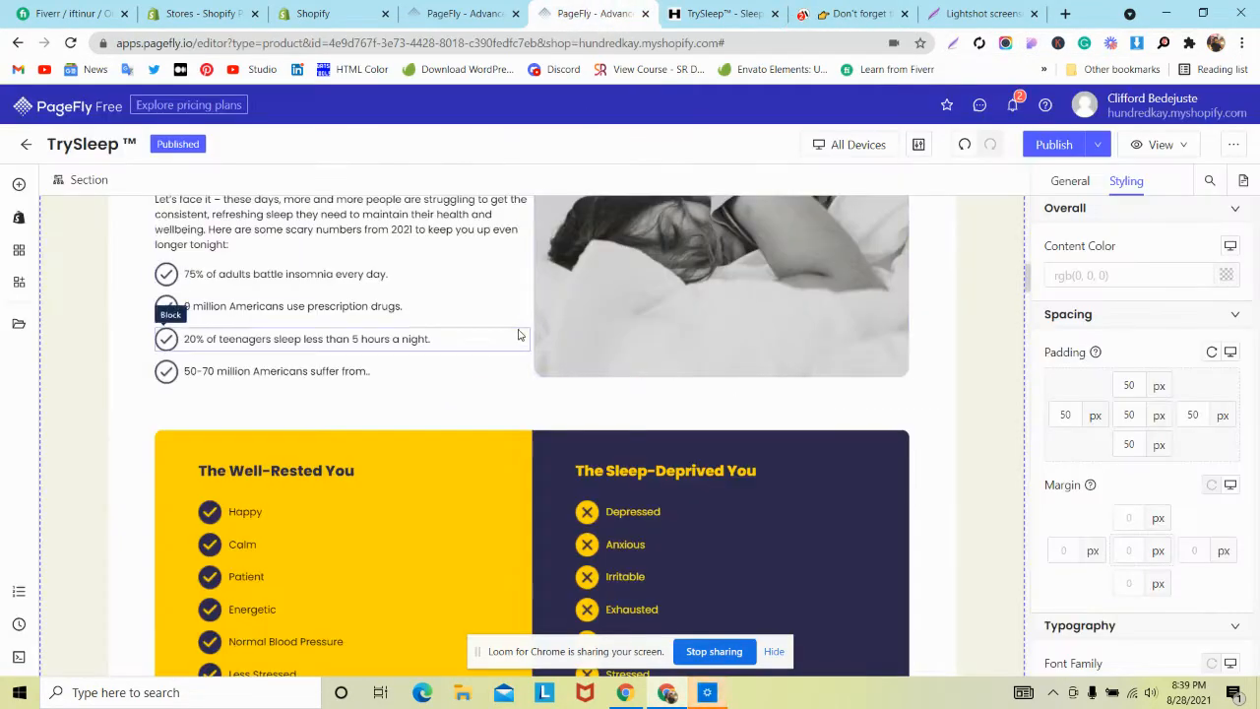
{"action": "scroll", "coordinate": [518, 329], "scroll_direction": "down", "scroll_amount": 5}
{"action": "left_click", "coordinate": [510, 286]}
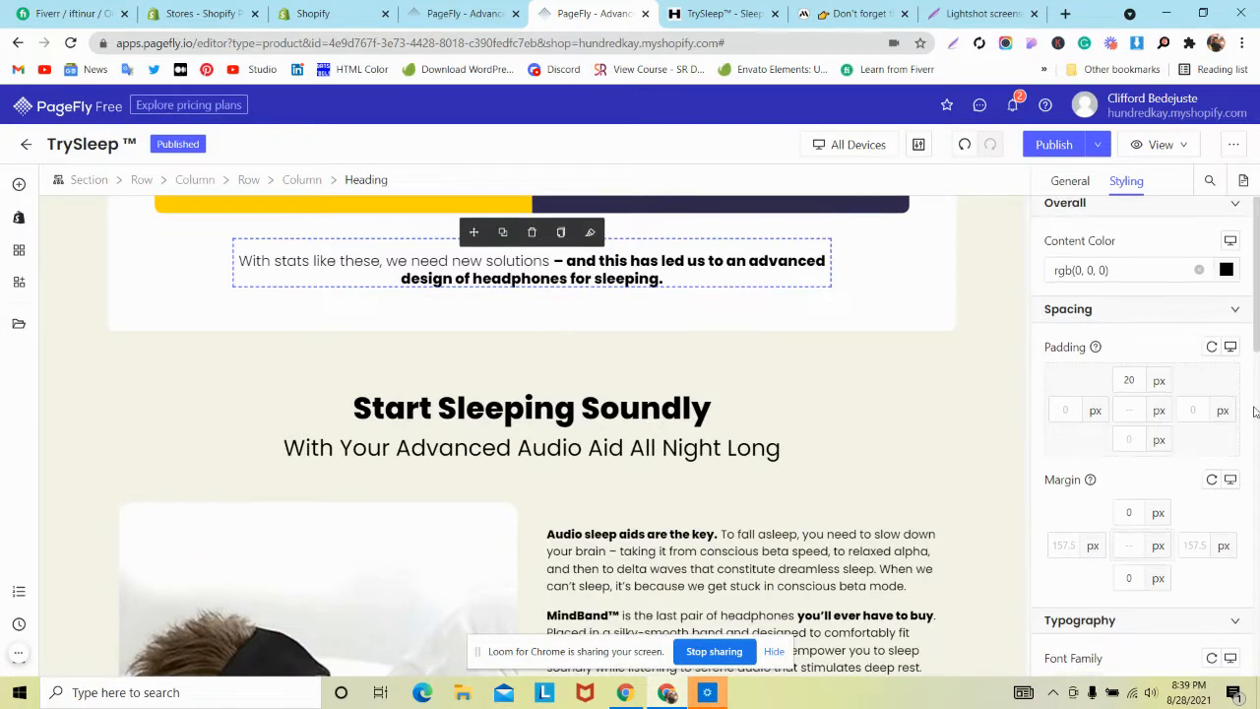
{"action": "scroll", "coordinate": [1162, 433], "scroll_direction": "down", "scroll_amount": 3}
{"action": "scroll", "coordinate": [1181, 443], "scroll_direction": "up", "scroll_amount": 1}
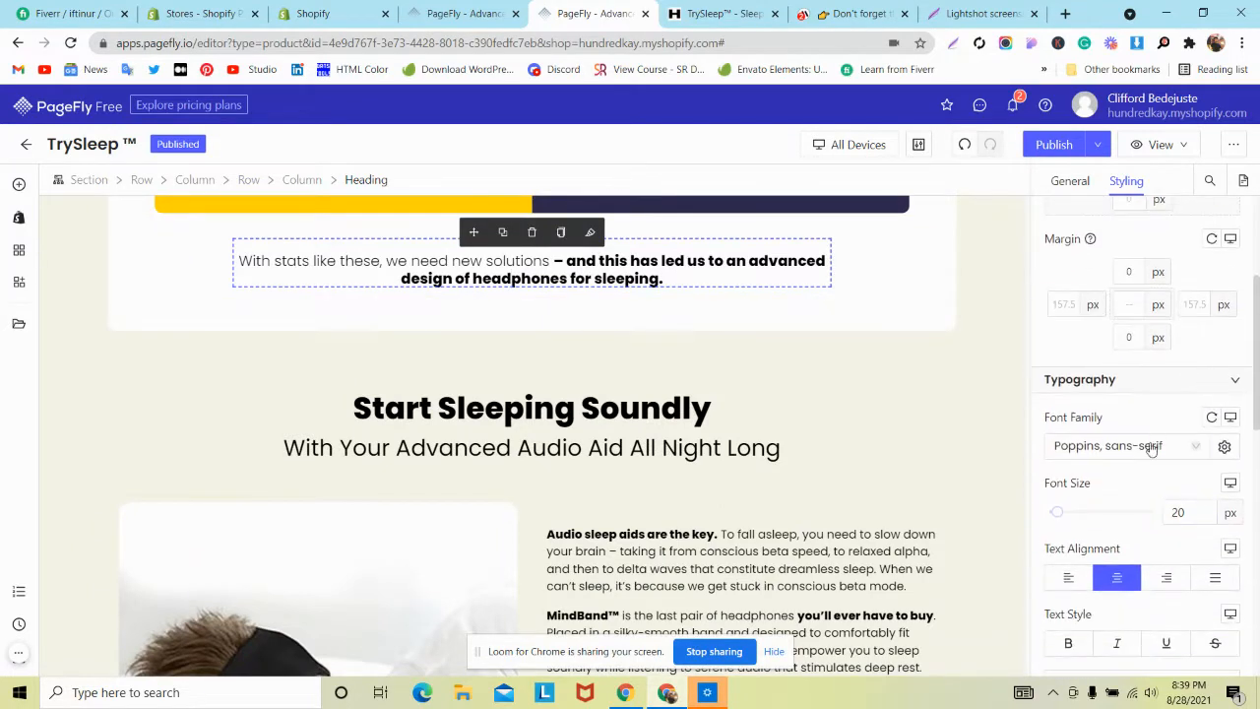
{"action": "scroll", "coordinate": [1148, 448], "scroll_direction": "up", "scroll_amount": 1}
{"action": "scroll", "coordinate": [1148, 453], "scroll_direction": "up", "scroll_amount": 2}
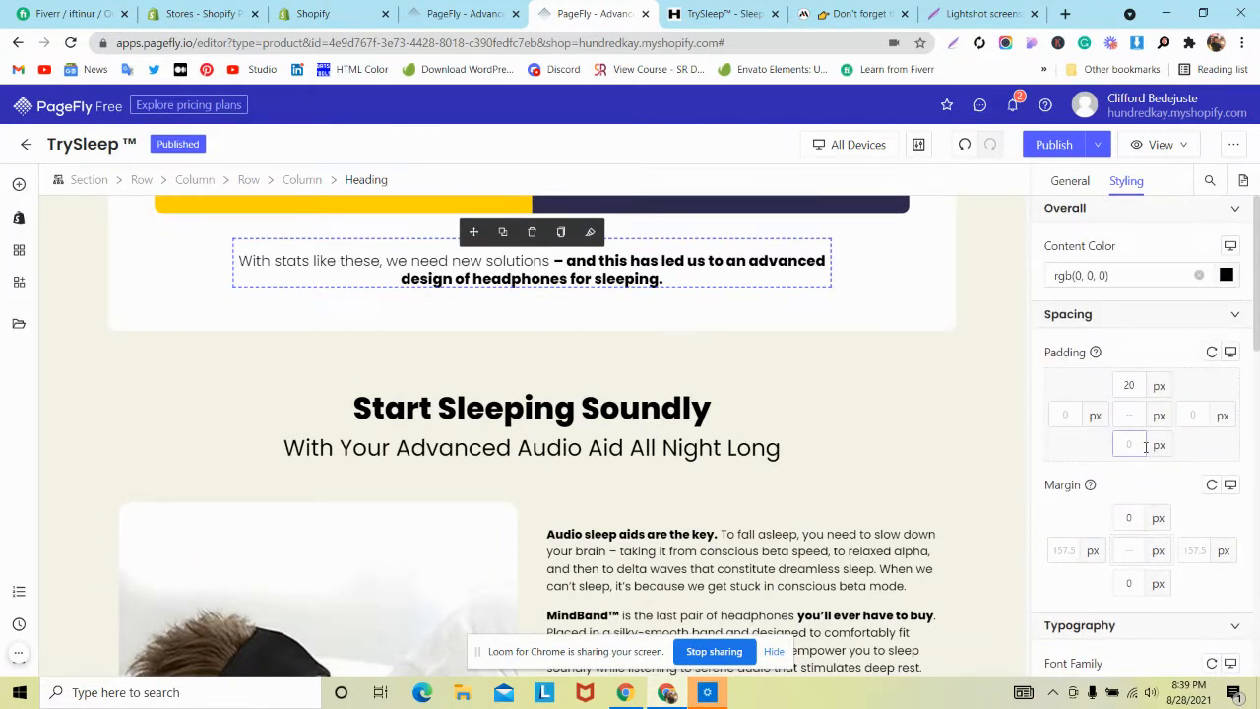
{"action": "scroll", "coordinate": [1145, 447], "scroll_direction": "down", "scroll_amount": 4}
{"action": "scroll", "coordinate": [1133, 413], "scroll_direction": "up", "scroll_amount": 3}
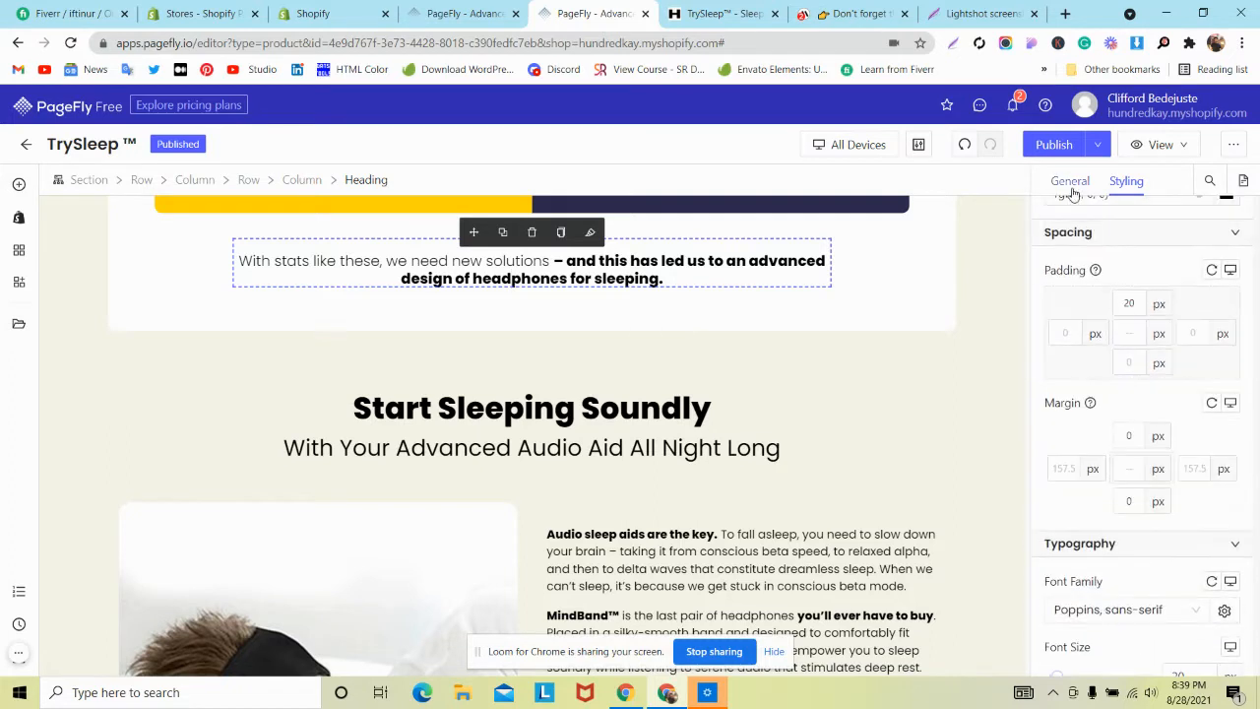
Step: Set the HTML tag of the "With stats like these" heading to H4
{"action": "left_click", "coordinate": [1070, 183]}
{"action": "scroll", "coordinate": [1067, 349], "scroll_direction": "down", "scroll_amount": 2}
{"action": "left_click", "coordinate": [1099, 276]}
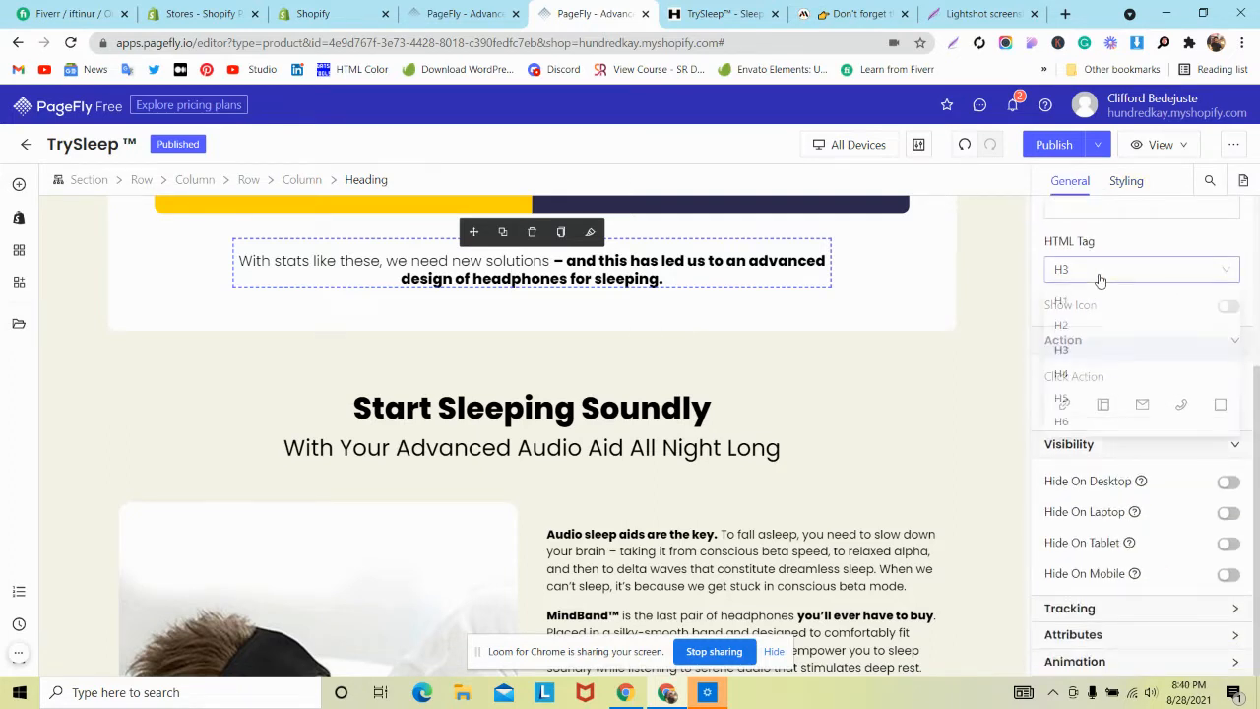
{"action": "left_click", "coordinate": [1067, 382]}
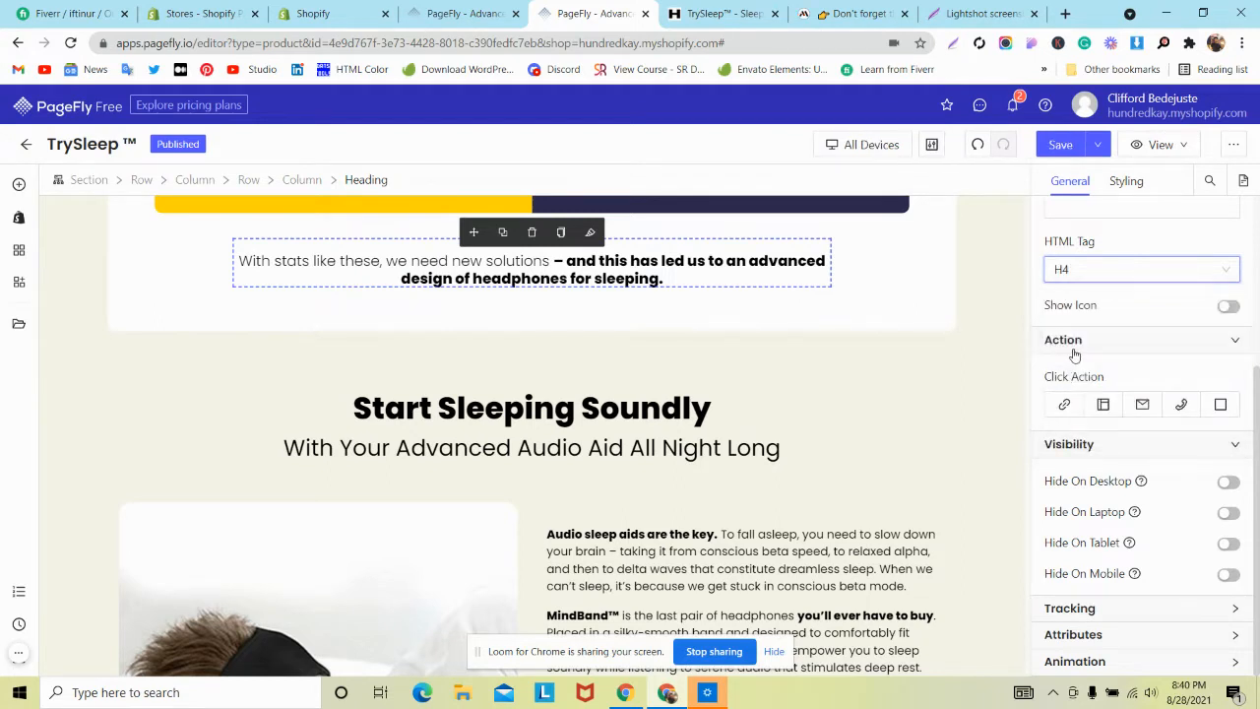
Step: Set the "With stats like these" heading's font family to Poppins and save the page
{"action": "scroll", "coordinate": [1091, 393], "scroll_direction": "up", "scroll_amount": 3}
{"action": "left_click", "coordinate": [1126, 181]}
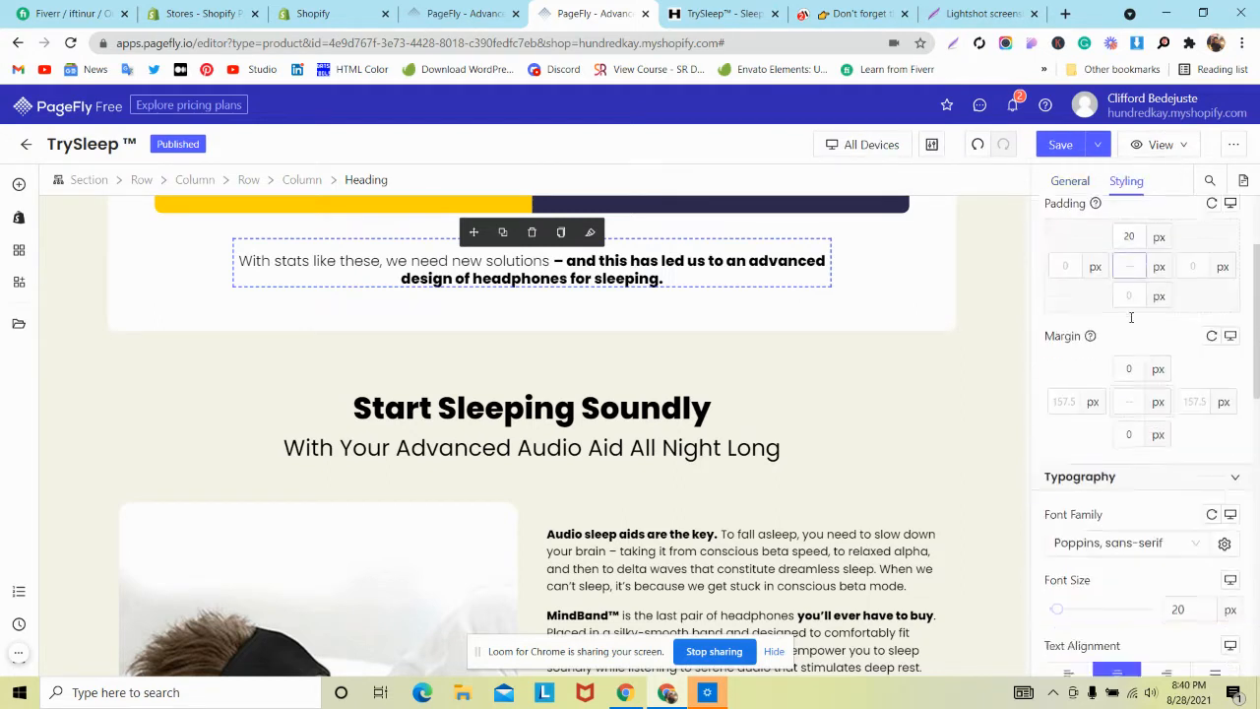
{"action": "scroll", "coordinate": [1131, 317], "scroll_direction": "down", "scroll_amount": 5}
{"action": "left_click", "coordinate": [1117, 268]}
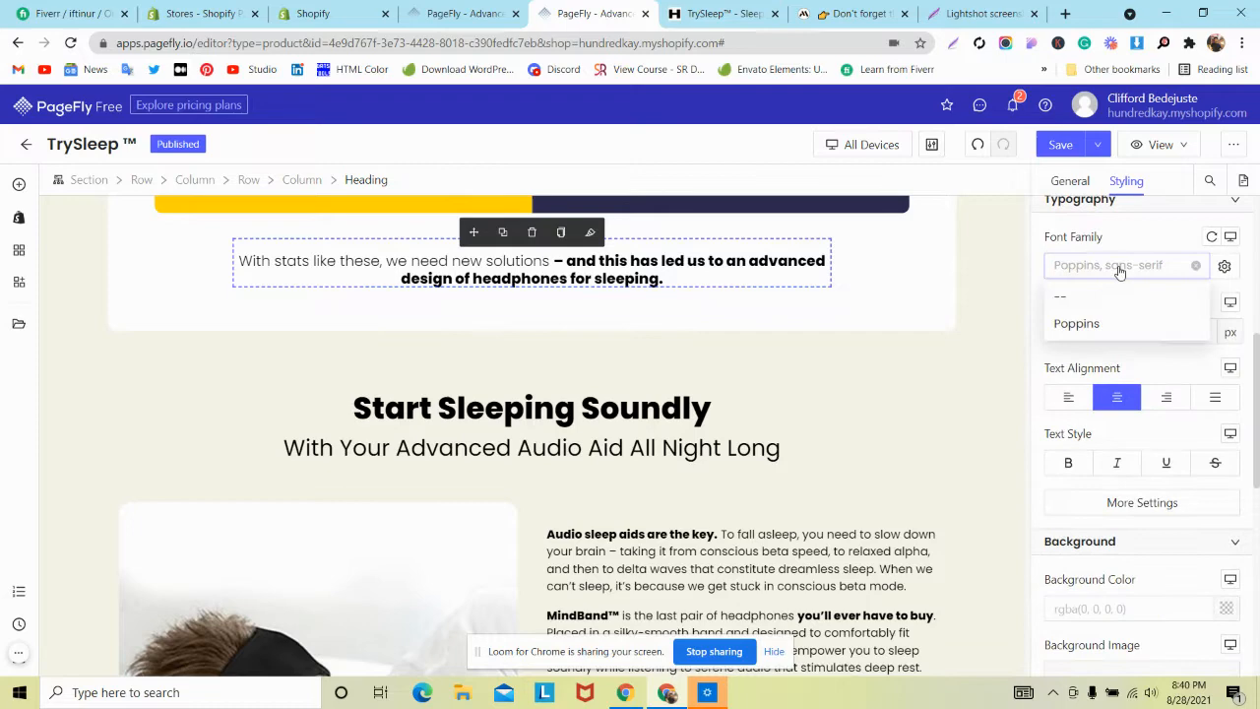
{"action": "left_click", "coordinate": [1095, 323]}
{"action": "scroll", "coordinate": [1139, 344], "scroll_direction": "down", "scroll_amount": 1}
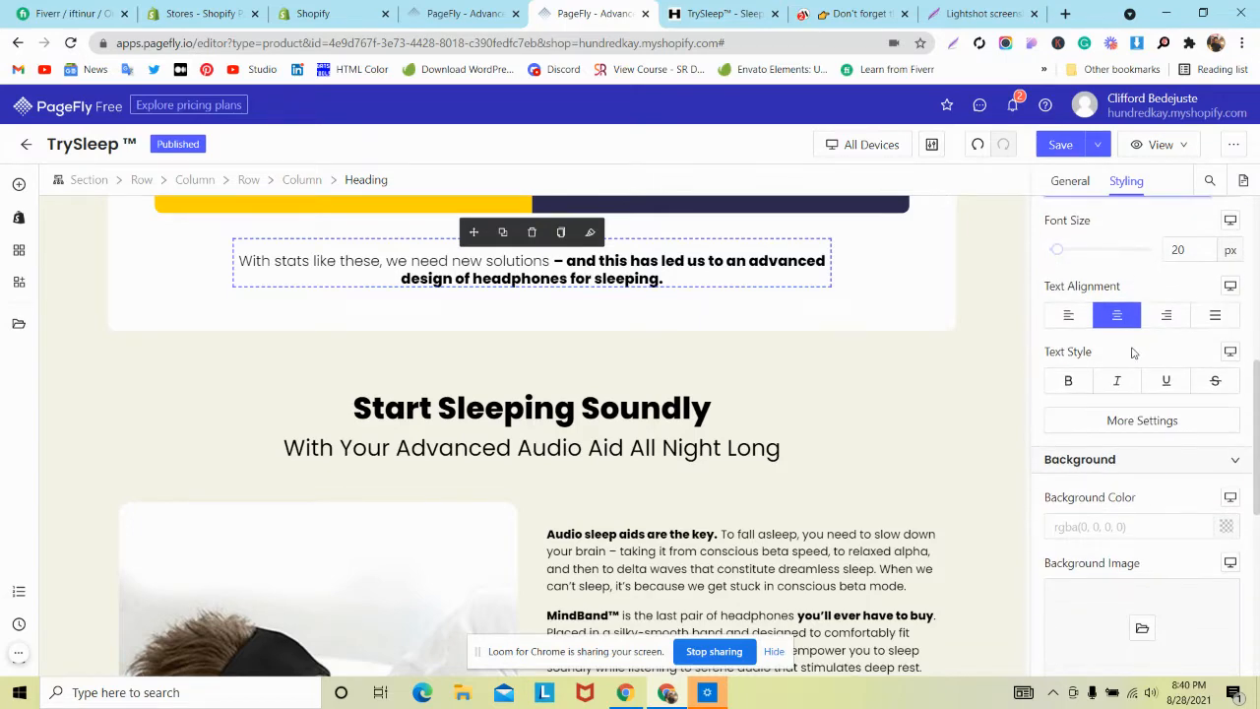
{"action": "left_click", "coordinate": [1063, 145]}
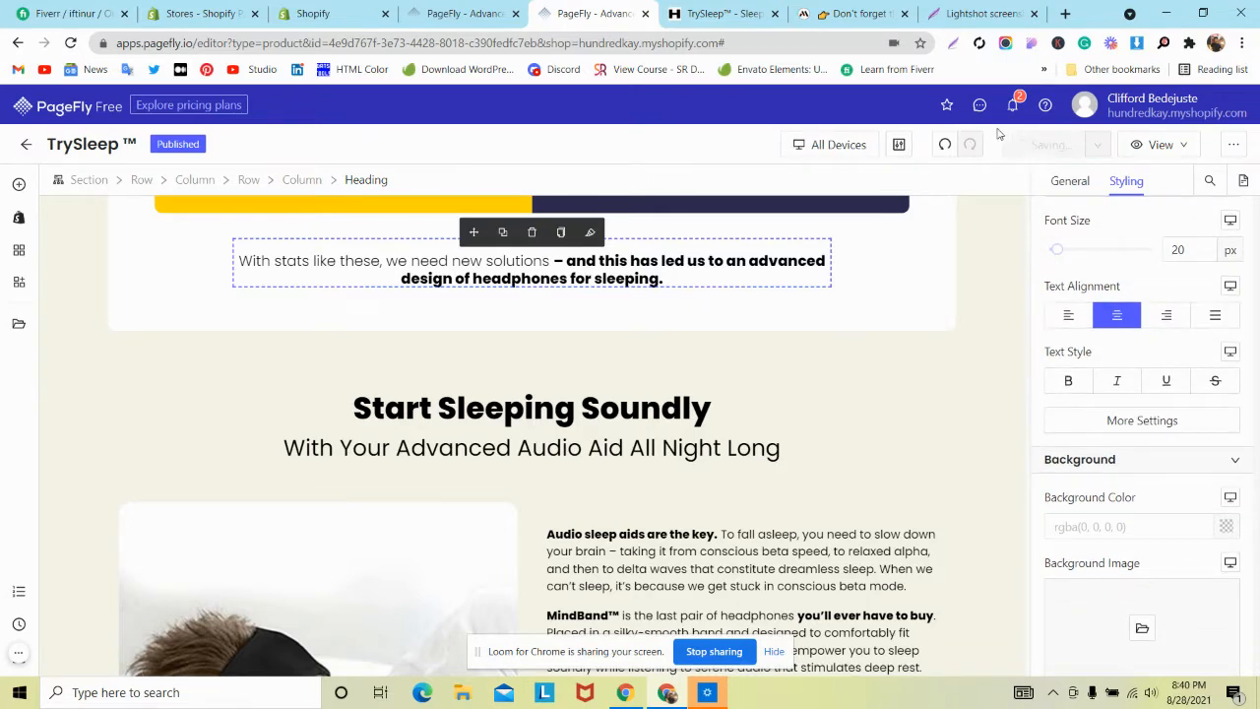
Step: Compare the letter case and typography of the "With stats like these" text on trysleep.co and mindband.co
{"action": "left_click", "coordinate": [723, 12]}
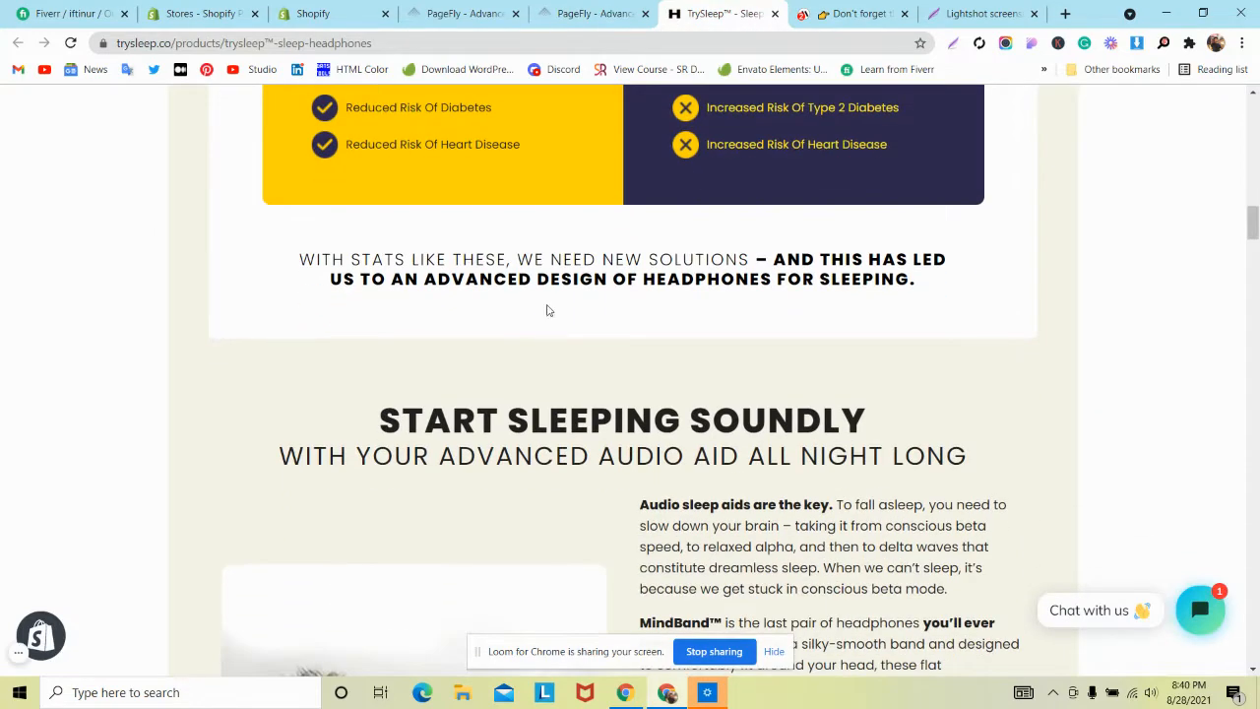
{"action": "left_click", "coordinate": [794, 10]}
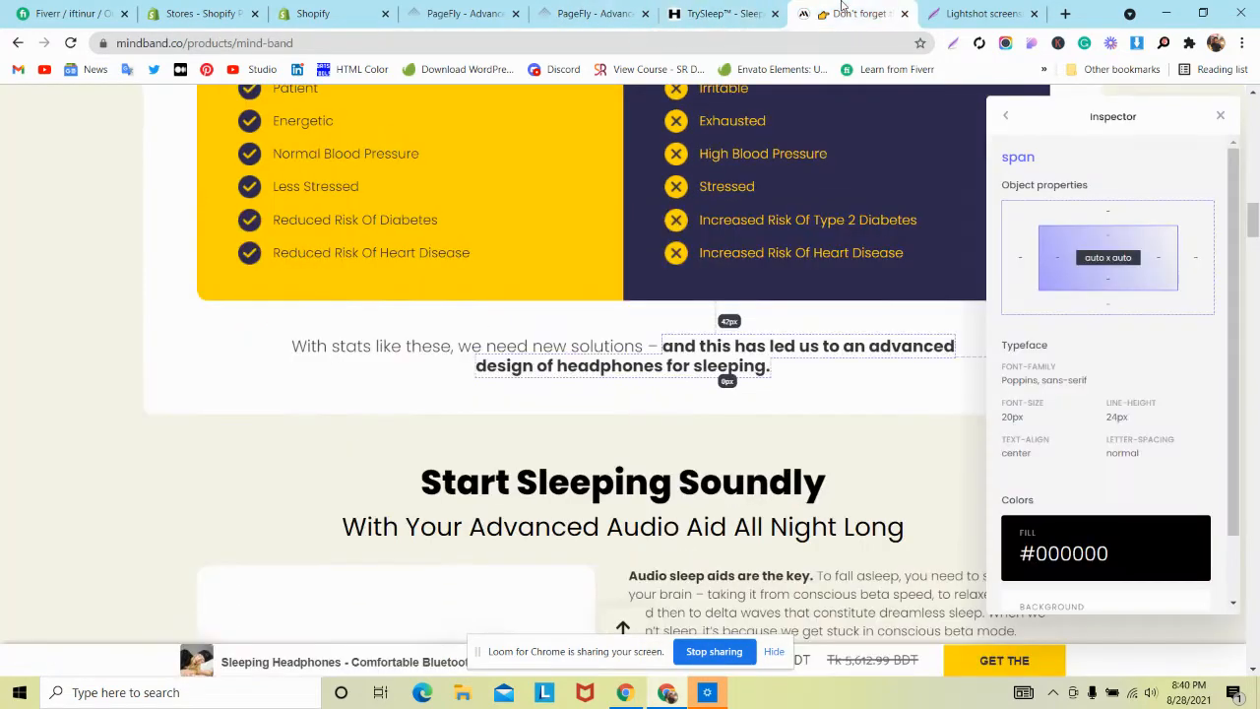
{"action": "left_click", "coordinate": [783, 14]}
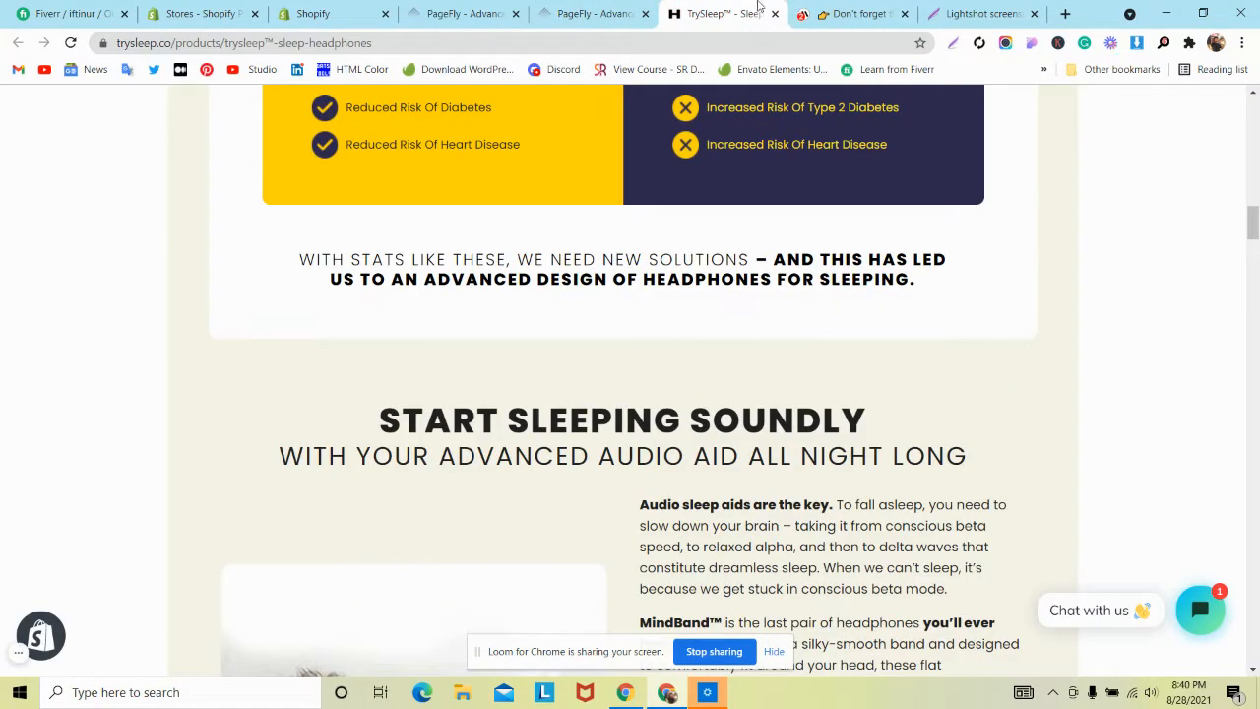
{"action": "left_click", "coordinate": [806, 11]}
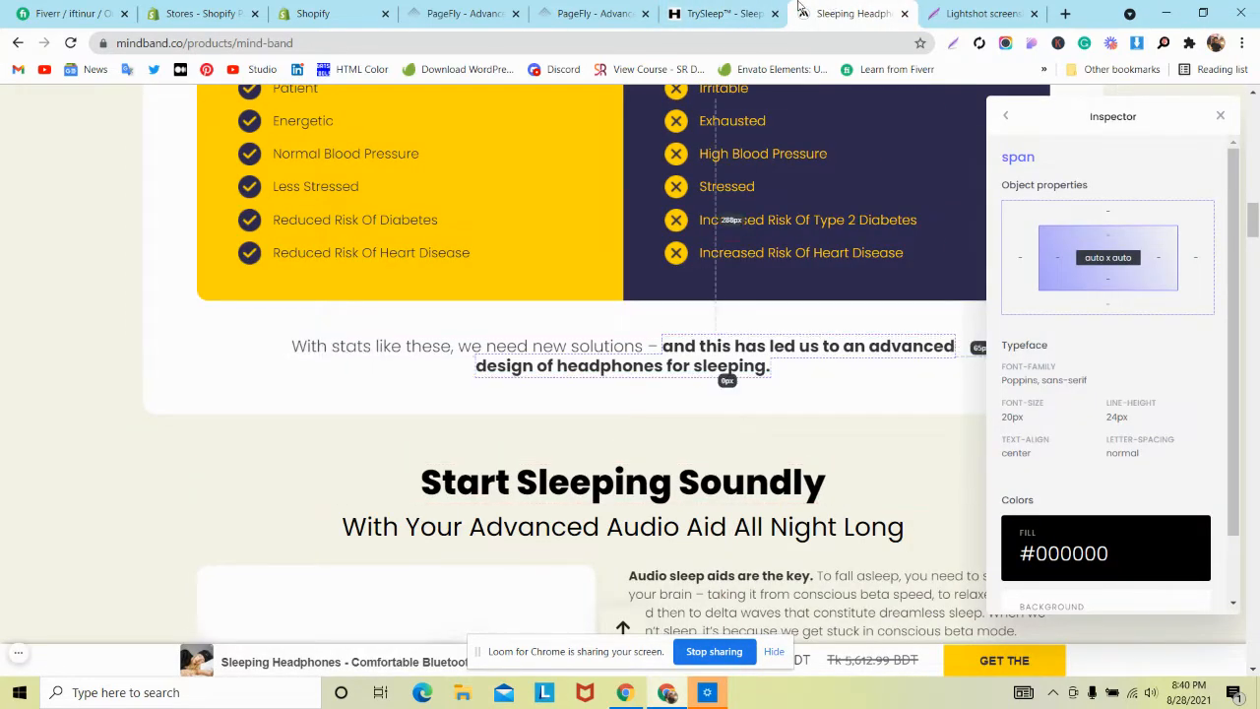
{"action": "left_click", "coordinate": [686, 7]}
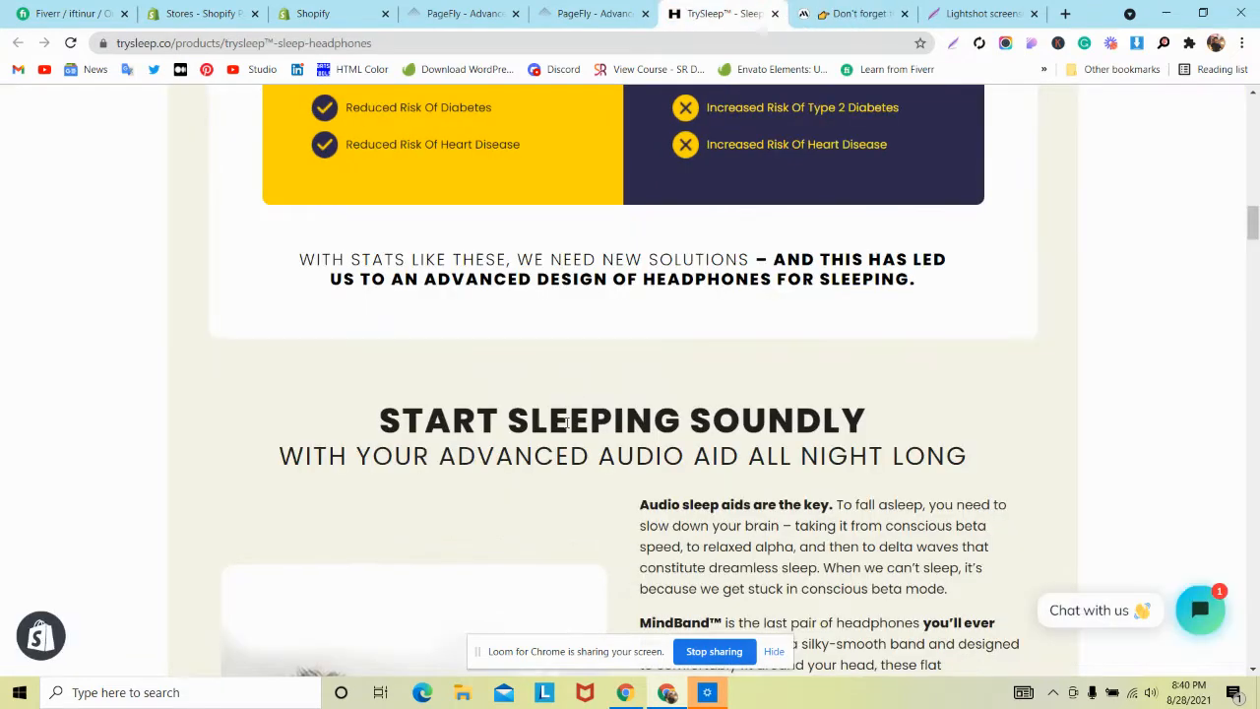
Step: In the PageFly editor, try to set text-transform to normal in the "Start Sleeping Soundly" heading's CSS
{"action": "left_click", "coordinate": [590, 13]}
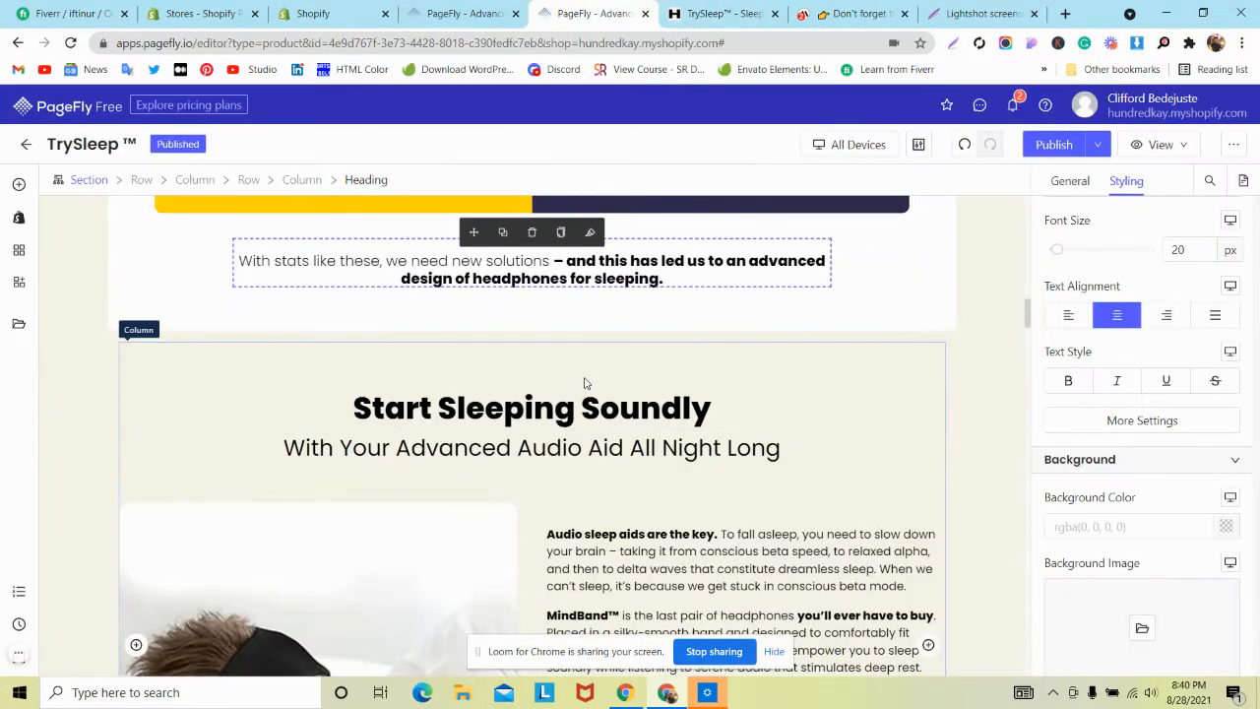
{"action": "scroll", "coordinate": [585, 382], "scroll_direction": "down", "scroll_amount": 2}
{"action": "scroll", "coordinate": [585, 382], "scroll_direction": "up", "scroll_amount": 1}
{"action": "left_click", "coordinate": [577, 349]}
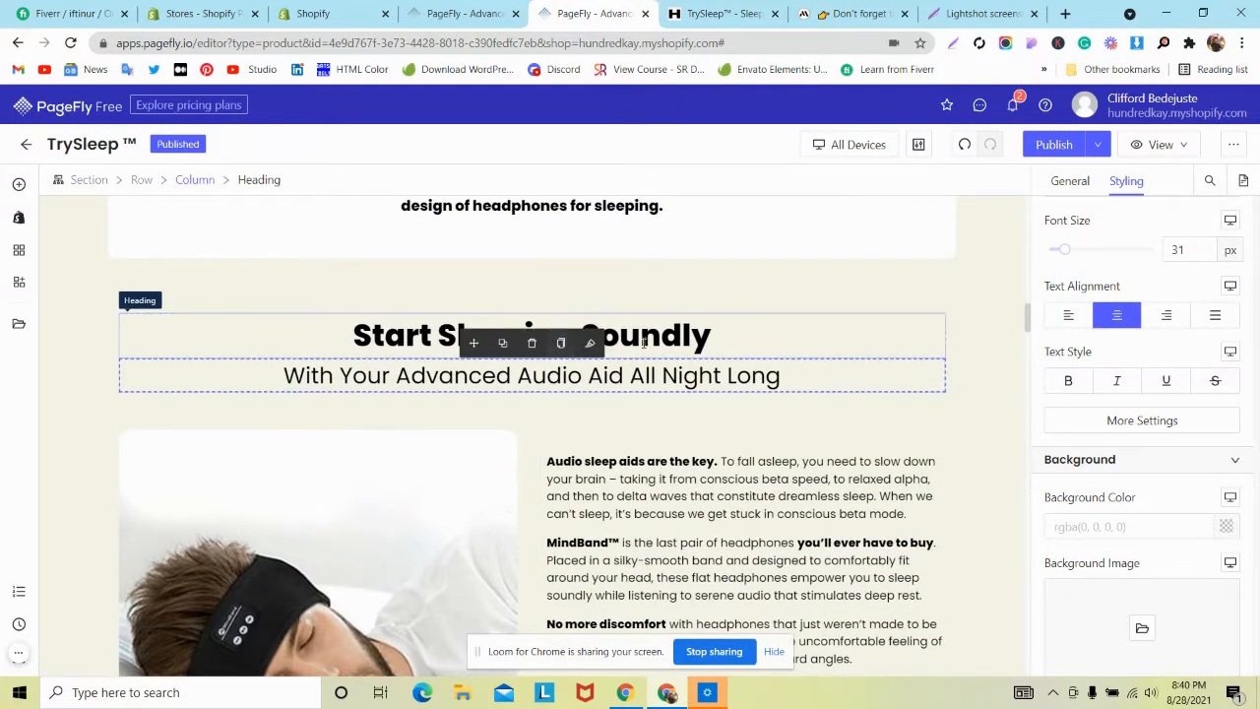
{"action": "scroll", "coordinate": [1117, 329], "scroll_direction": "down", "scroll_amount": 2}
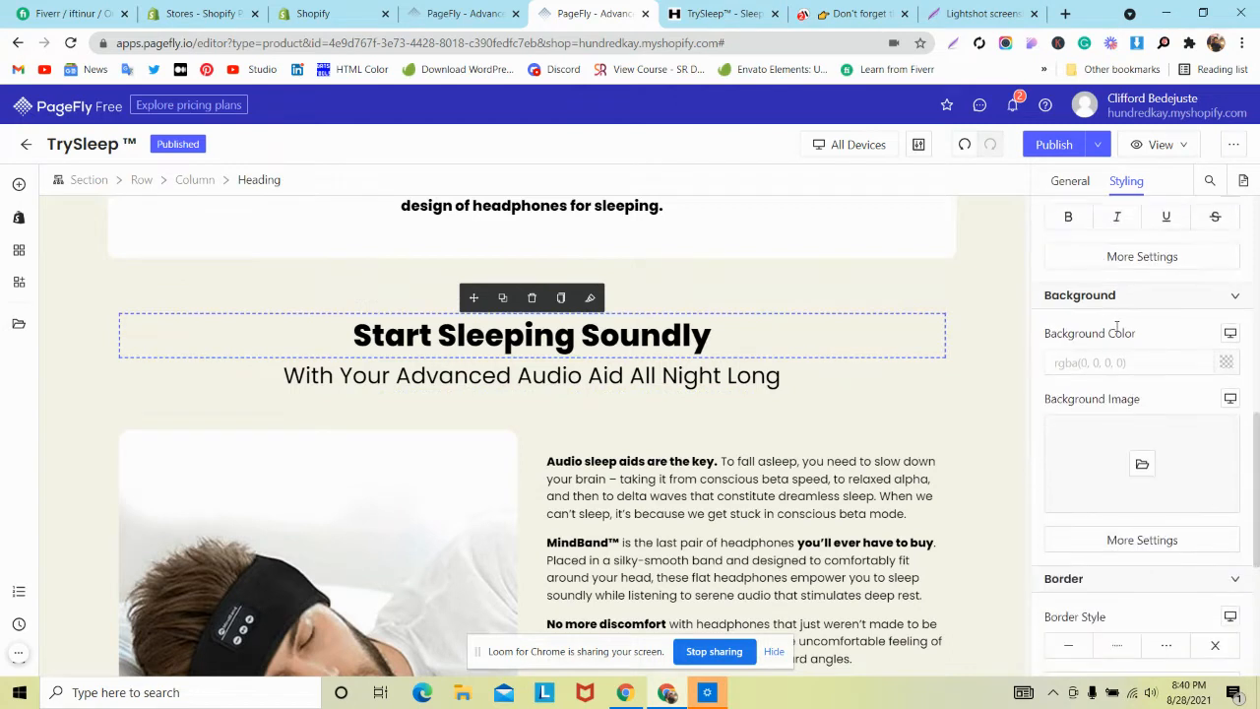
{"action": "left_click", "coordinate": [1121, 256]}
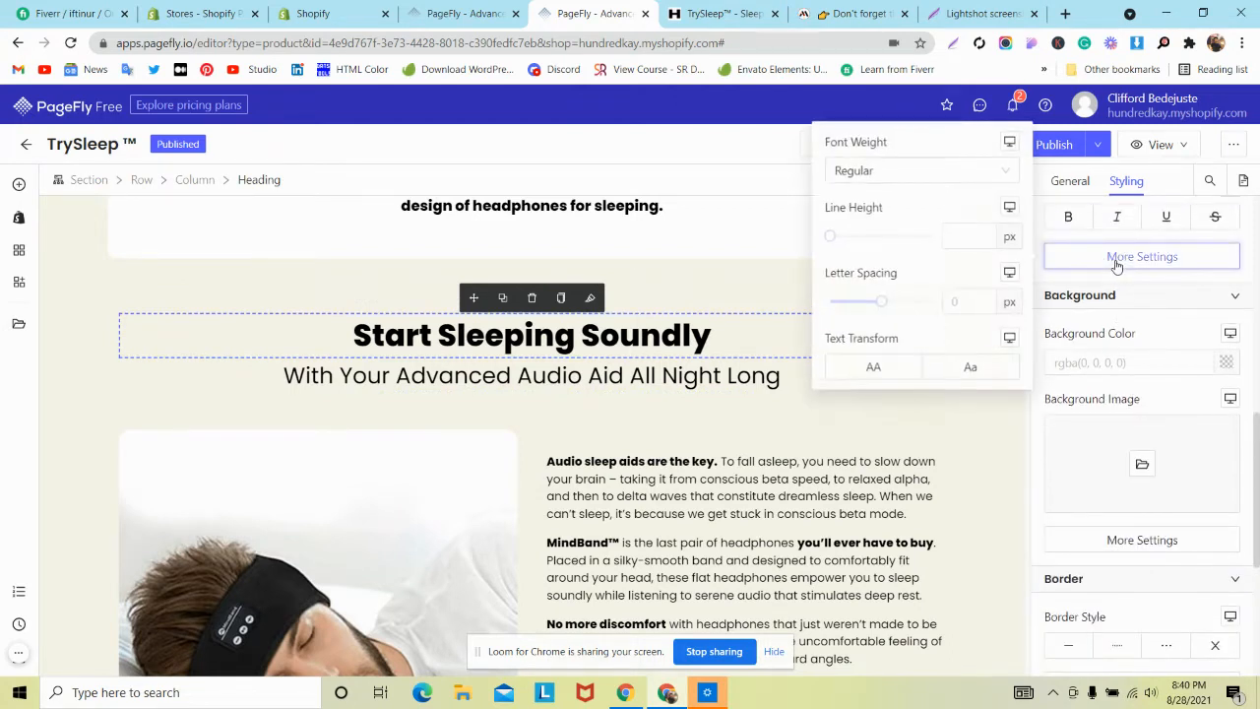
{"action": "left_click", "coordinate": [970, 370]}
{"action": "scroll", "coordinate": [1083, 423], "scroll_direction": "down", "scroll_amount": 4}
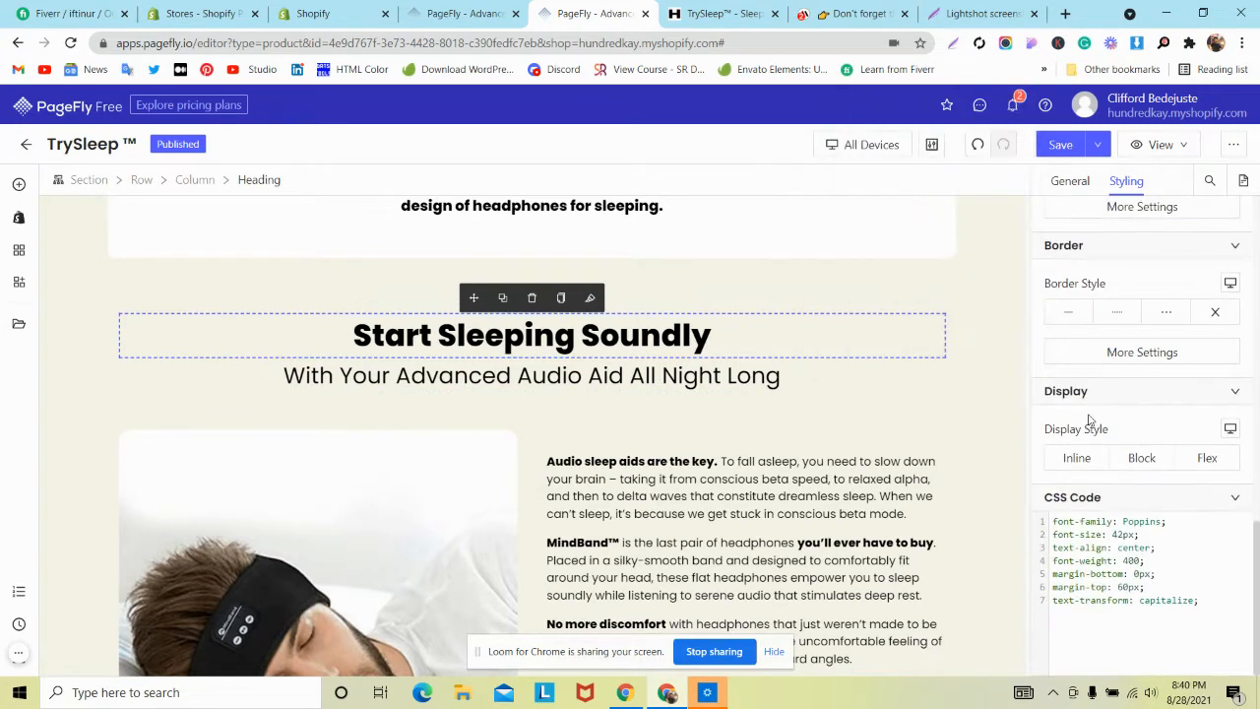
{"action": "double_click", "coordinate": [1167, 599]}
{"action": "type", "text": "norm"}
{"action": "left_click", "coordinate": [605, 376]}
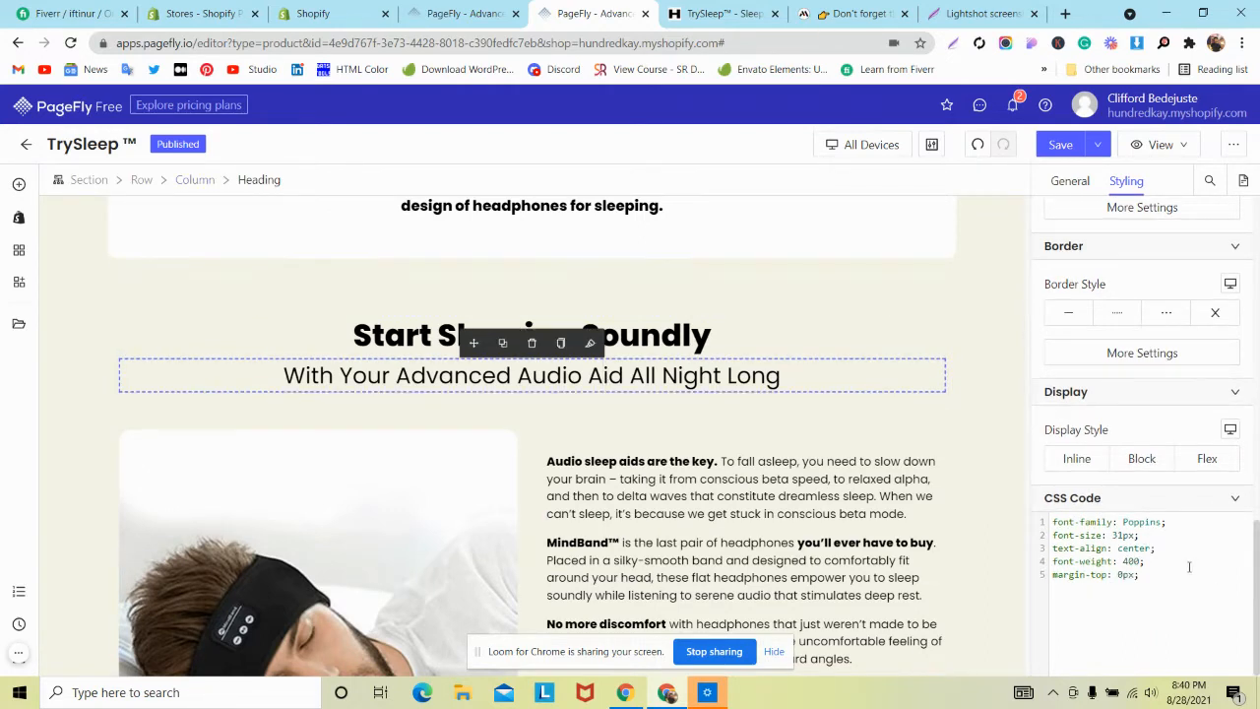
Step: Add text-transform: normal to the "Start Sleeping Soundly" heading's CSS and copy that declaration
{"action": "left_click", "coordinate": [737, 338]}
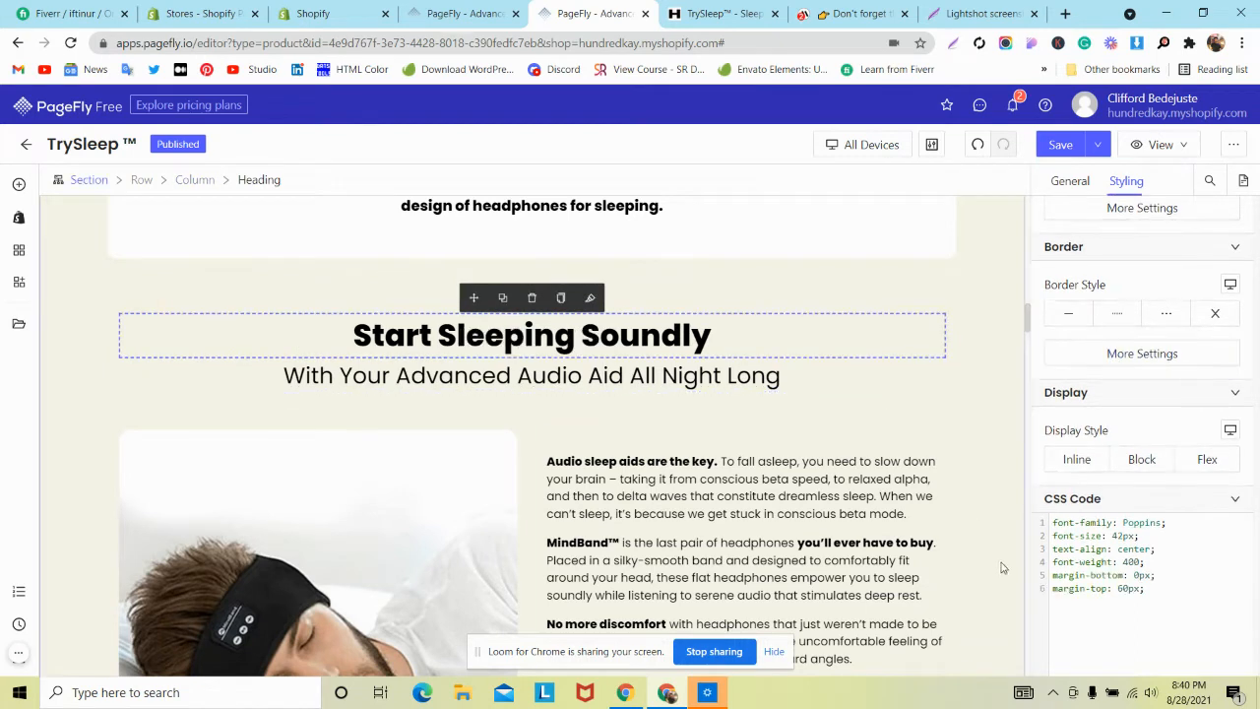
{"action": "left_click", "coordinate": [702, 340]}
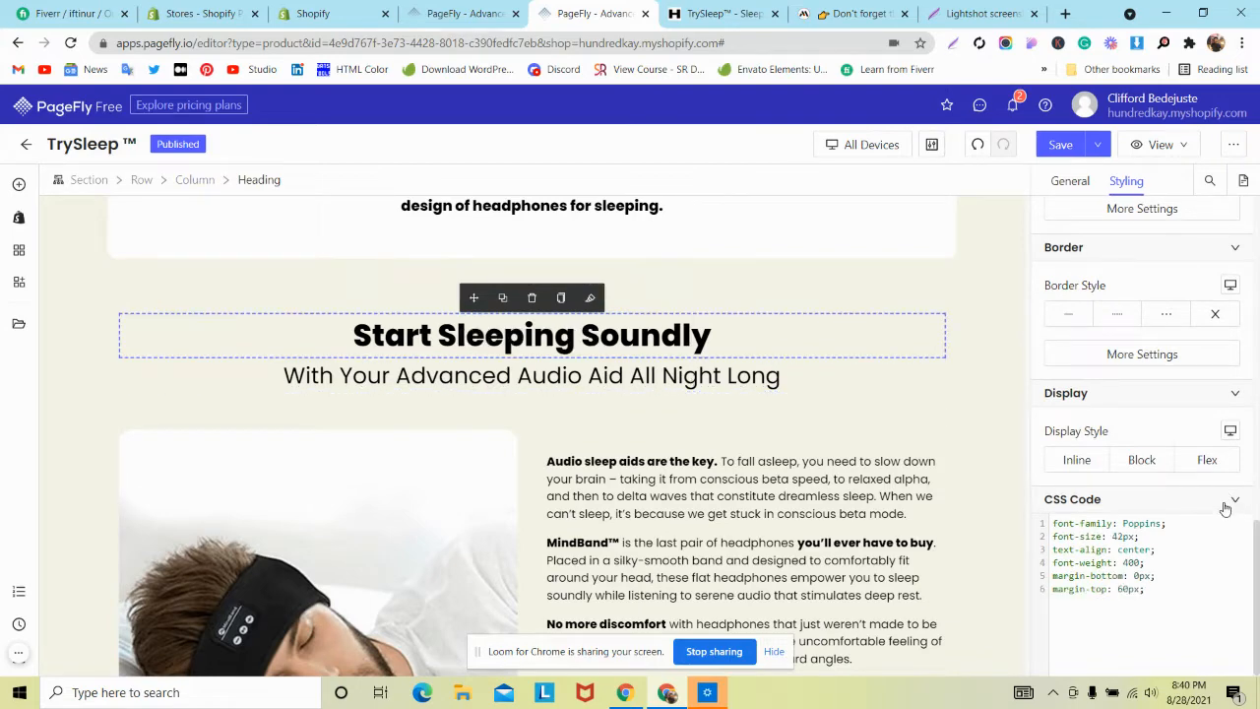
{"action": "scroll", "coordinate": [1225, 509], "scroll_direction": "up", "scroll_amount": 5}
{"action": "left_click", "coordinate": [1162, 417]}
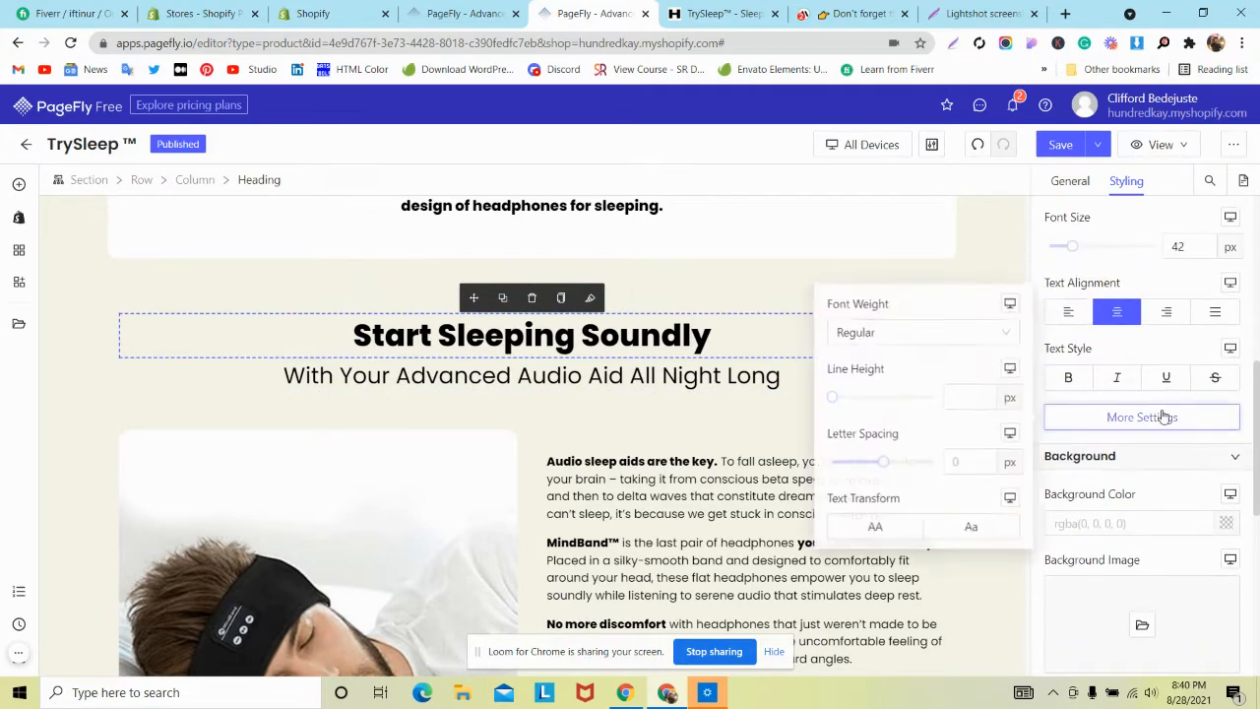
{"action": "left_click", "coordinate": [1002, 528]}
{"action": "scroll", "coordinate": [1201, 503], "scroll_direction": "down", "scroll_amount": 6}
{"action": "double_click", "coordinate": [1168, 600]}
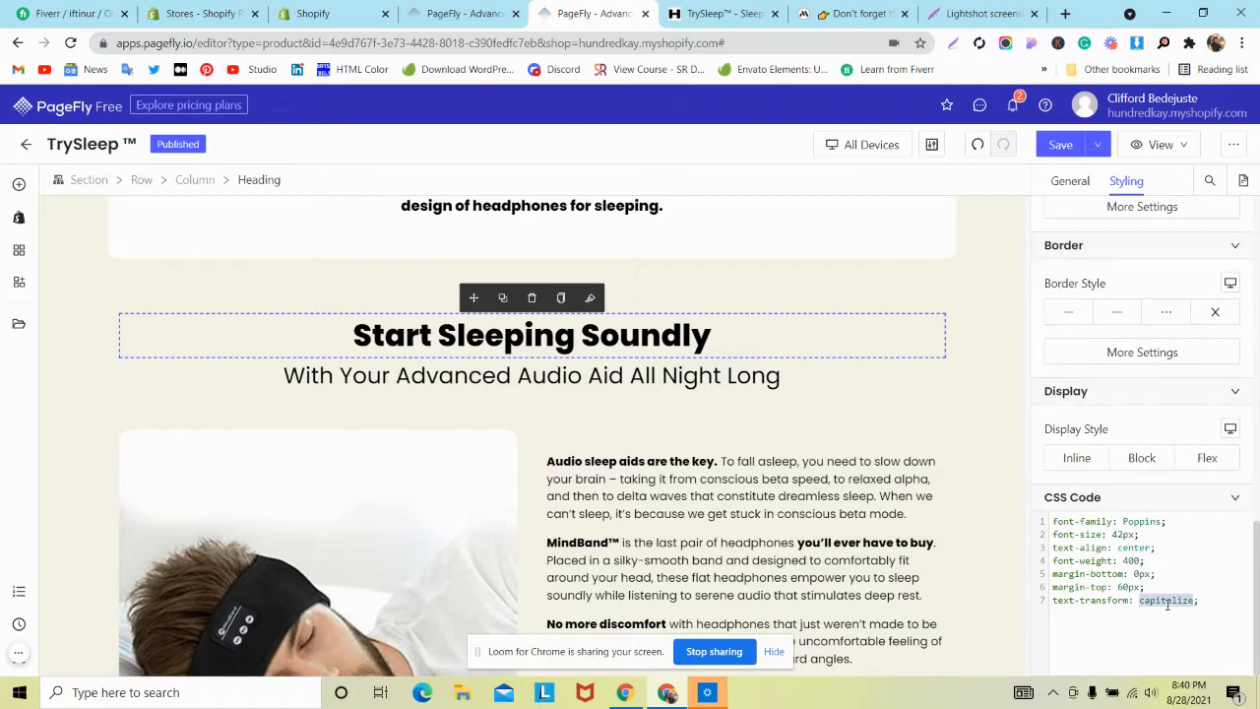
{"action": "type", "text": "norm"}
{"action": "left_click_drag", "start_coordinate": [1180, 600], "coordinate": [1054, 599]}
{"action": "key", "text": "ctrl+c"}
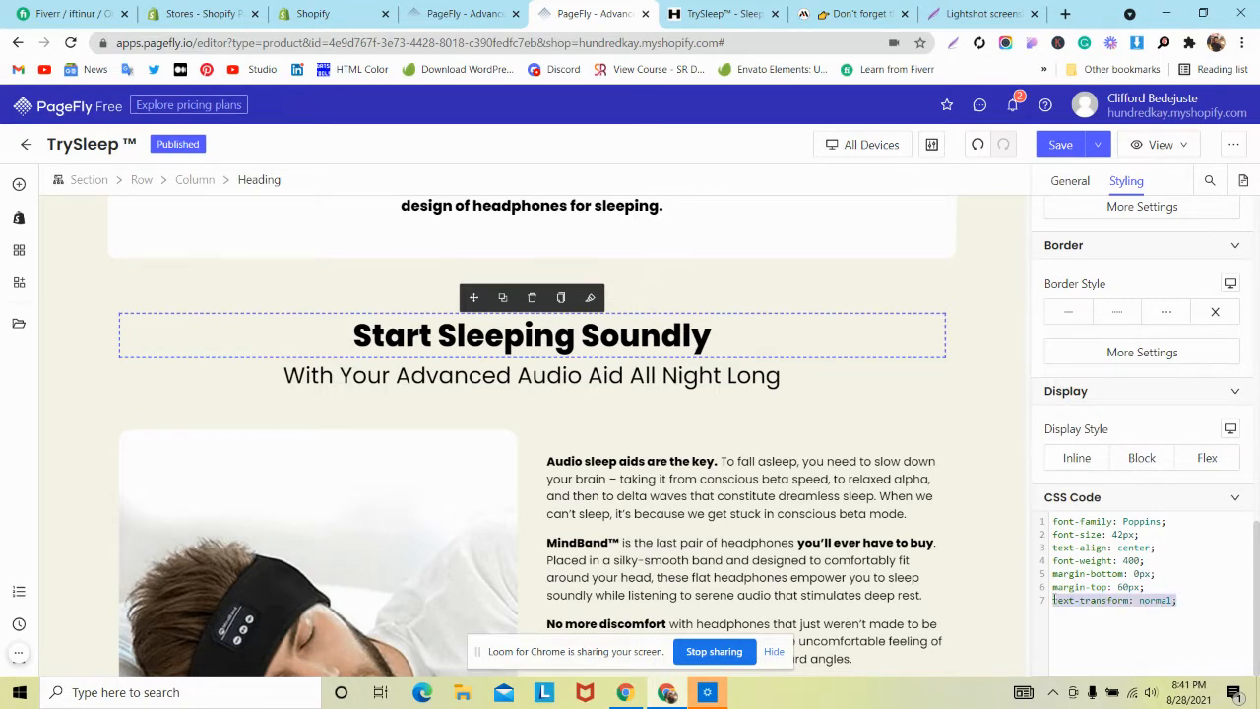
Step: Paste the copied text-transform: normal rule into the "With Your Advanced Audio Aid All Night Long" heading's CSS and save the page
{"action": "left_click", "coordinate": [624, 376]}
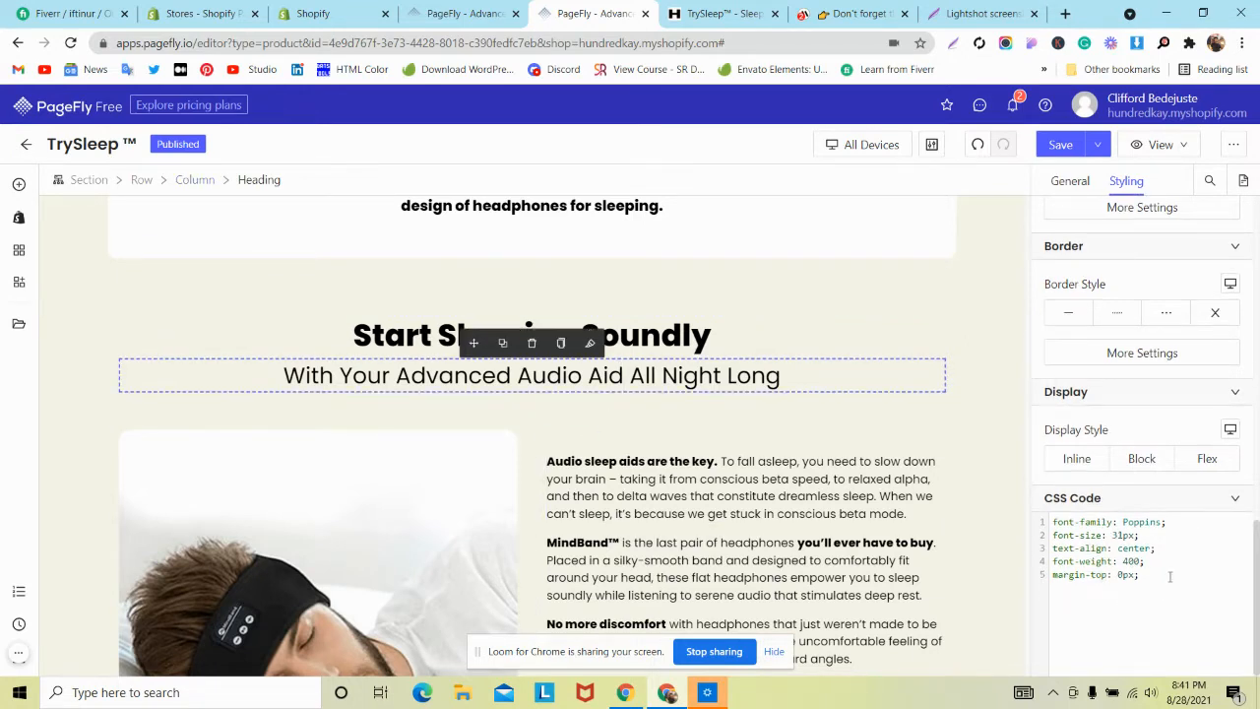
{"action": "key", "text": "ctrl+v"}
{"action": "left_click", "coordinate": [1060, 146]}
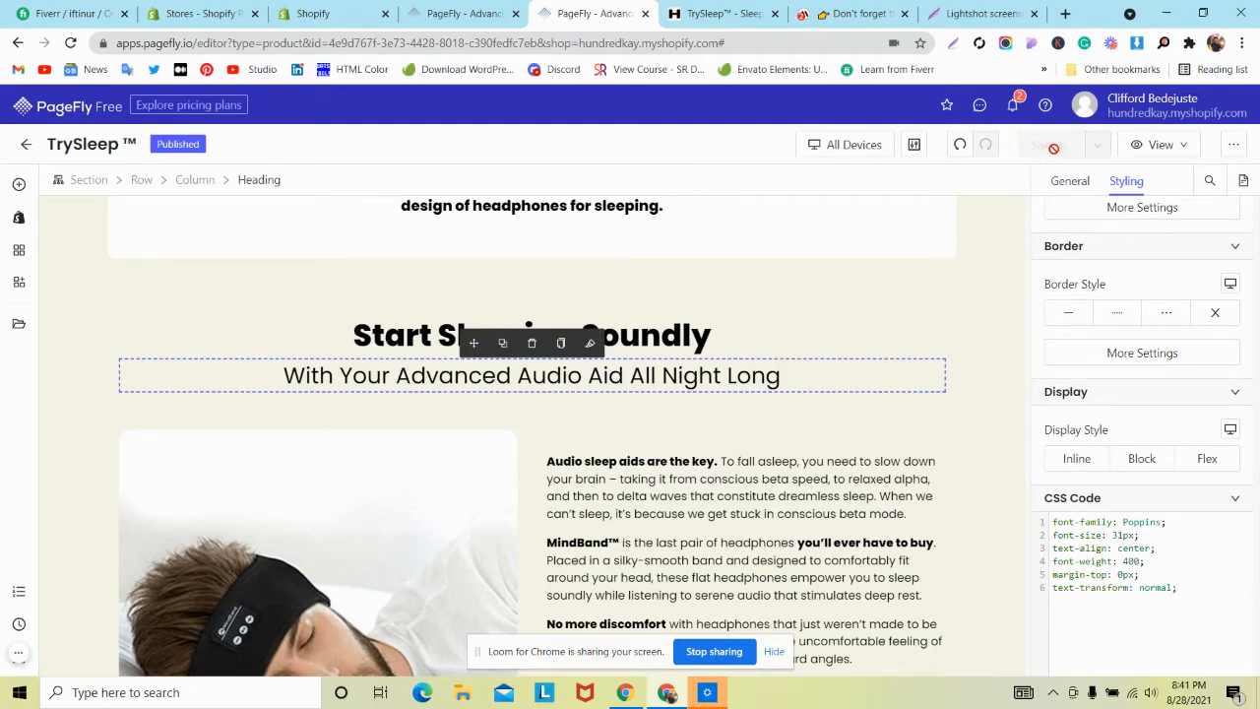
Step: Compare the "Start Sleeping Soundly" section's image, text and button layout in the editor, on trysleep.co and on mindband.co
{"action": "scroll", "coordinate": [649, 321], "scroll_direction": "down", "scroll_amount": 1}
{"action": "scroll", "coordinate": [650, 317], "scroll_direction": "down", "scroll_amount": 1}
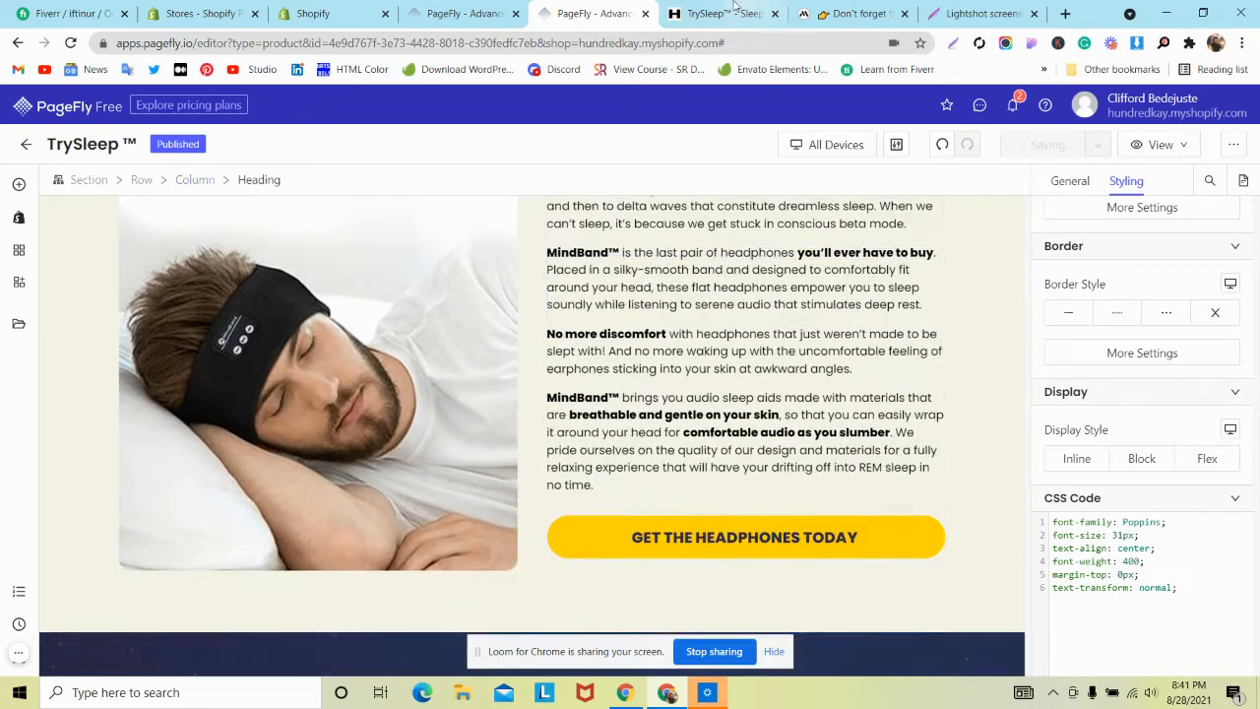
{"action": "key", "text": "ctrl+Tab"}
{"action": "scroll", "coordinate": [554, 277], "scroll_direction": "down", "scroll_amount": 3}
{"action": "scroll", "coordinate": [554, 284], "scroll_direction": "down", "scroll_amount": 1}
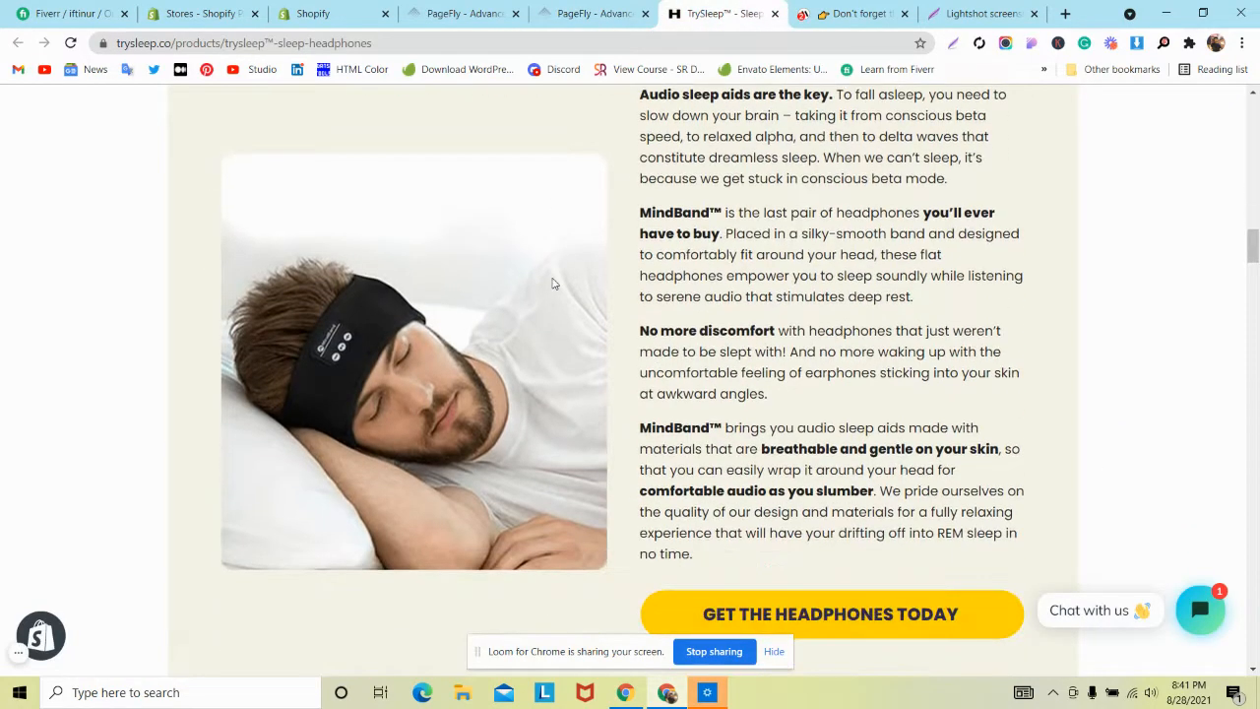
{"action": "scroll", "coordinate": [704, 297], "scroll_direction": "down", "scroll_amount": 2}
{"action": "scroll", "coordinate": [705, 295], "scroll_direction": "up", "scroll_amount": 3}
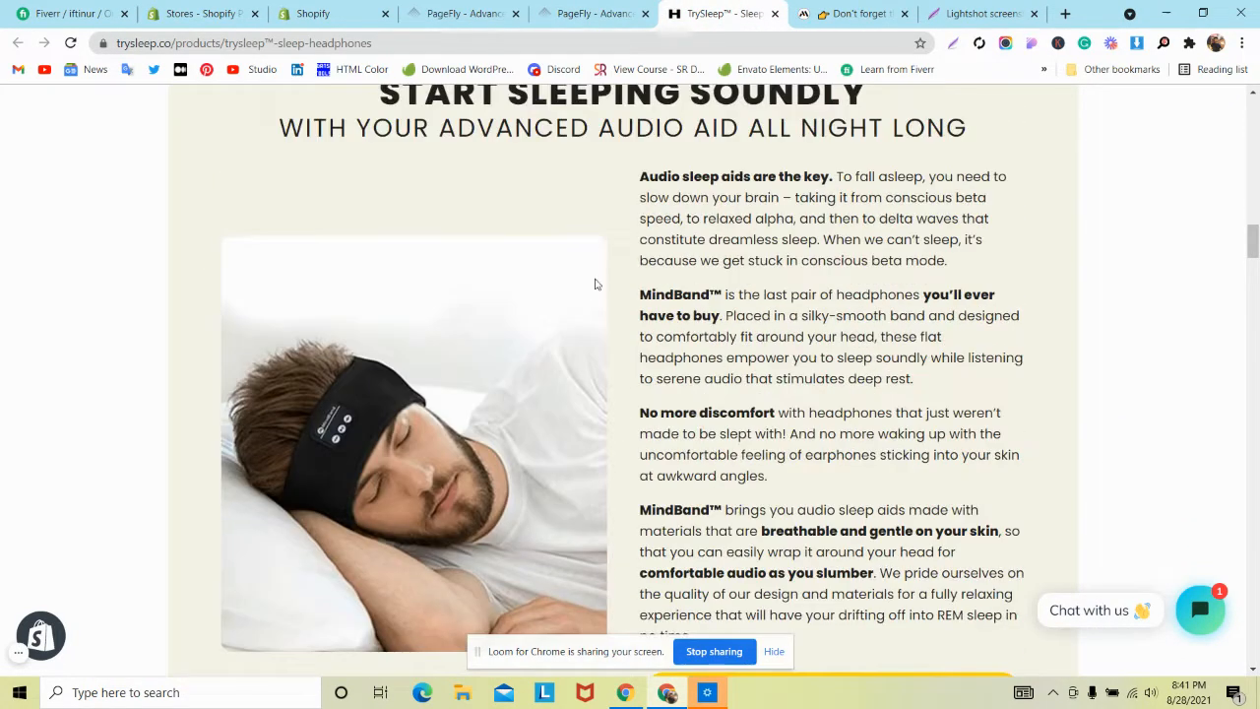
{"action": "scroll", "coordinate": [593, 294], "scroll_direction": "down", "scroll_amount": 2}
{"action": "key", "text": "ctrl+Tab"}
{"action": "scroll", "coordinate": [638, 243], "scroll_direction": "down", "scroll_amount": 4}
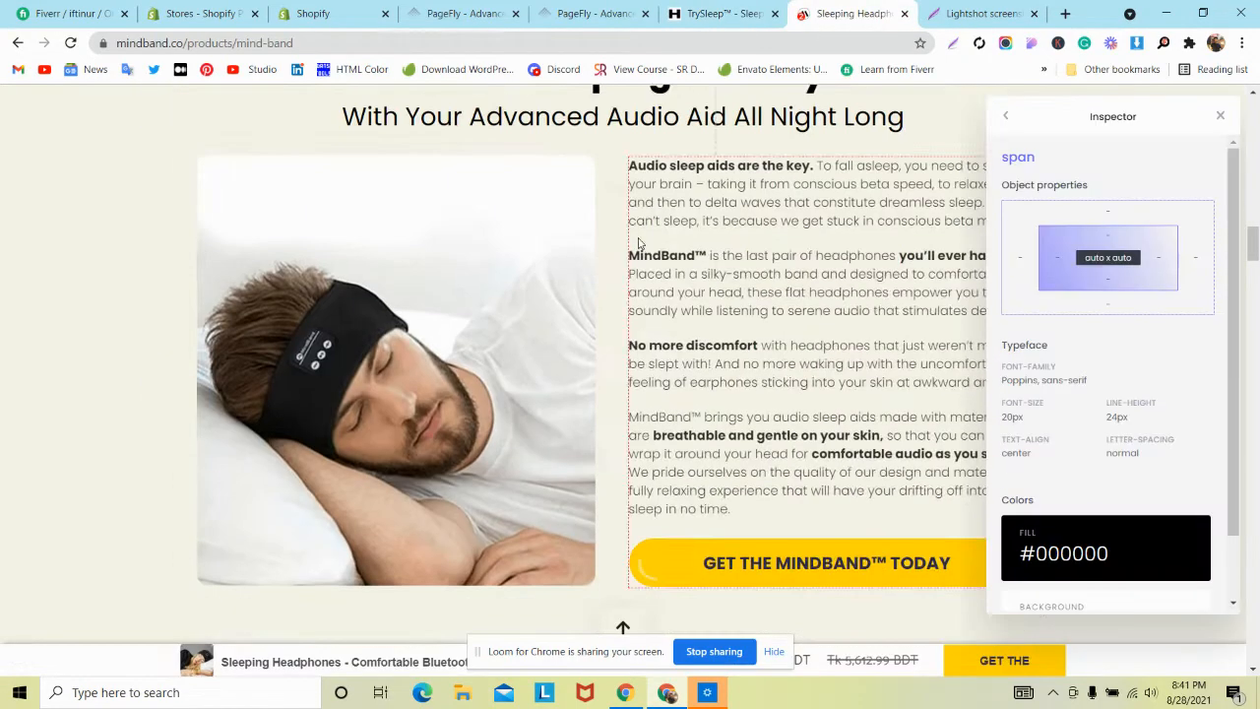
{"action": "left_click", "coordinate": [717, 10]}
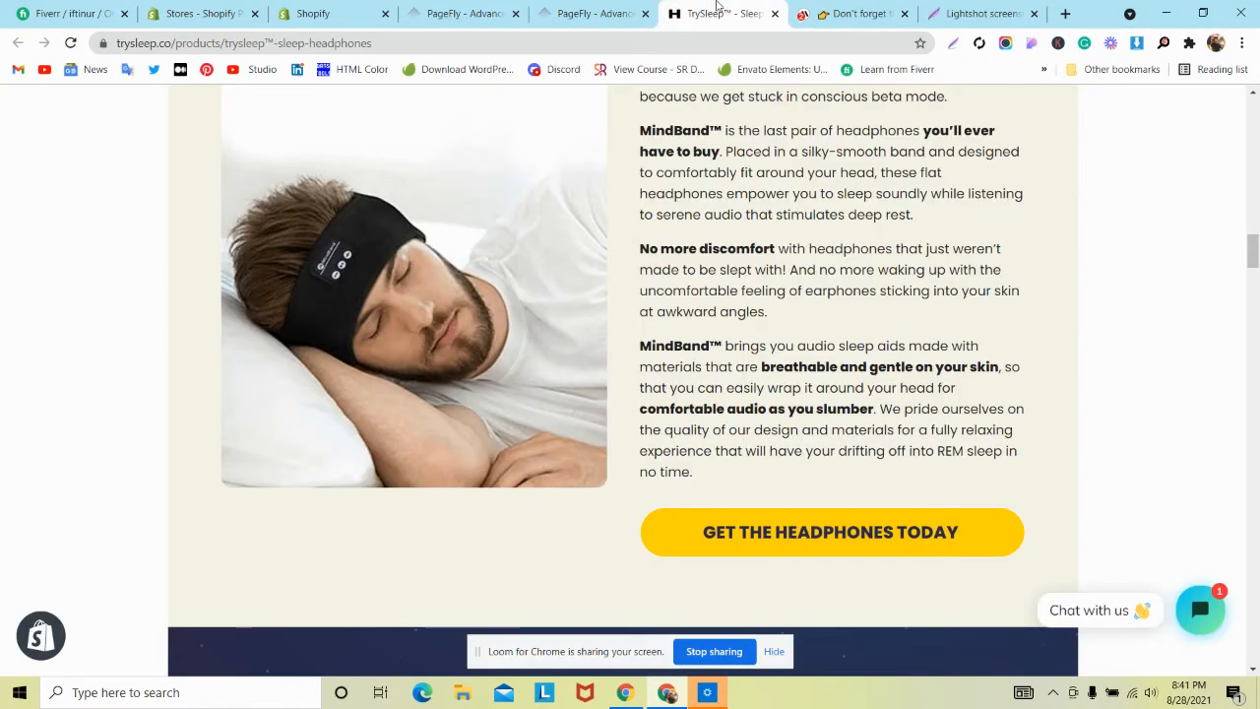
Step: In the PageFly editor, set the column spacing of the row with the sleeping man's image and text to 30 px
{"action": "left_click", "coordinate": [591, 13]}
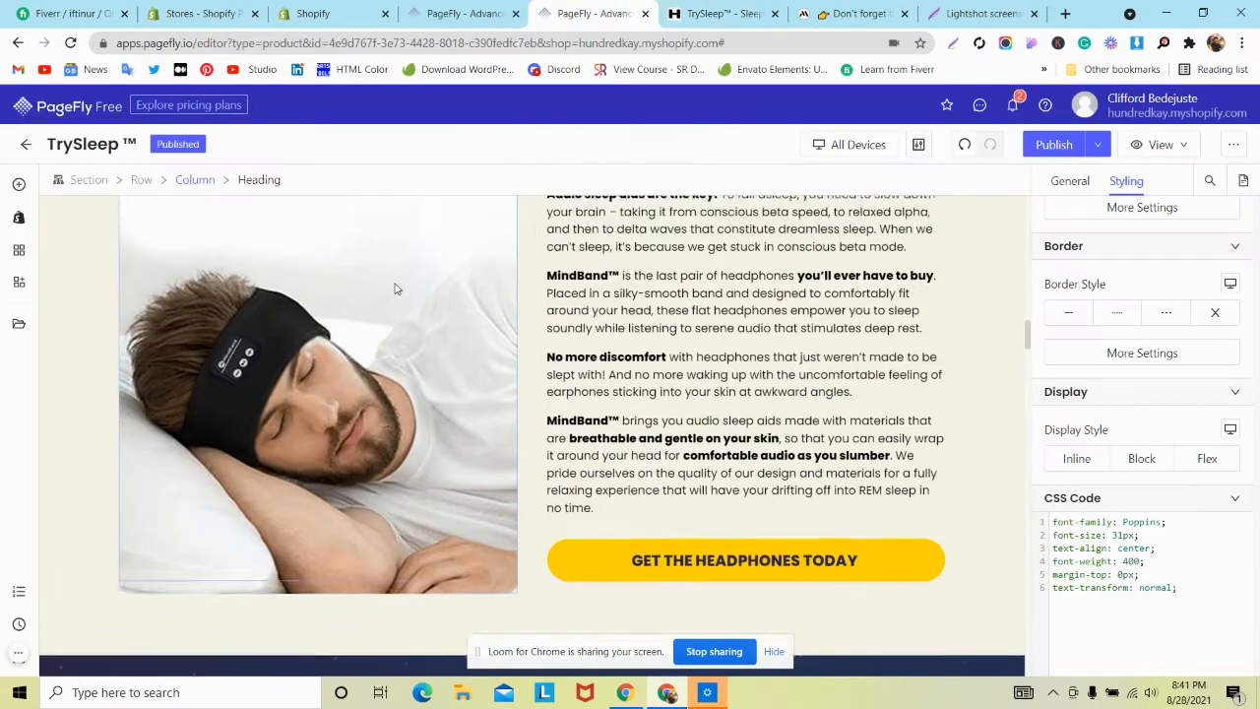
{"action": "scroll", "coordinate": [397, 289], "scroll_direction": "up", "scroll_amount": 2}
{"action": "left_click", "coordinate": [393, 286]}
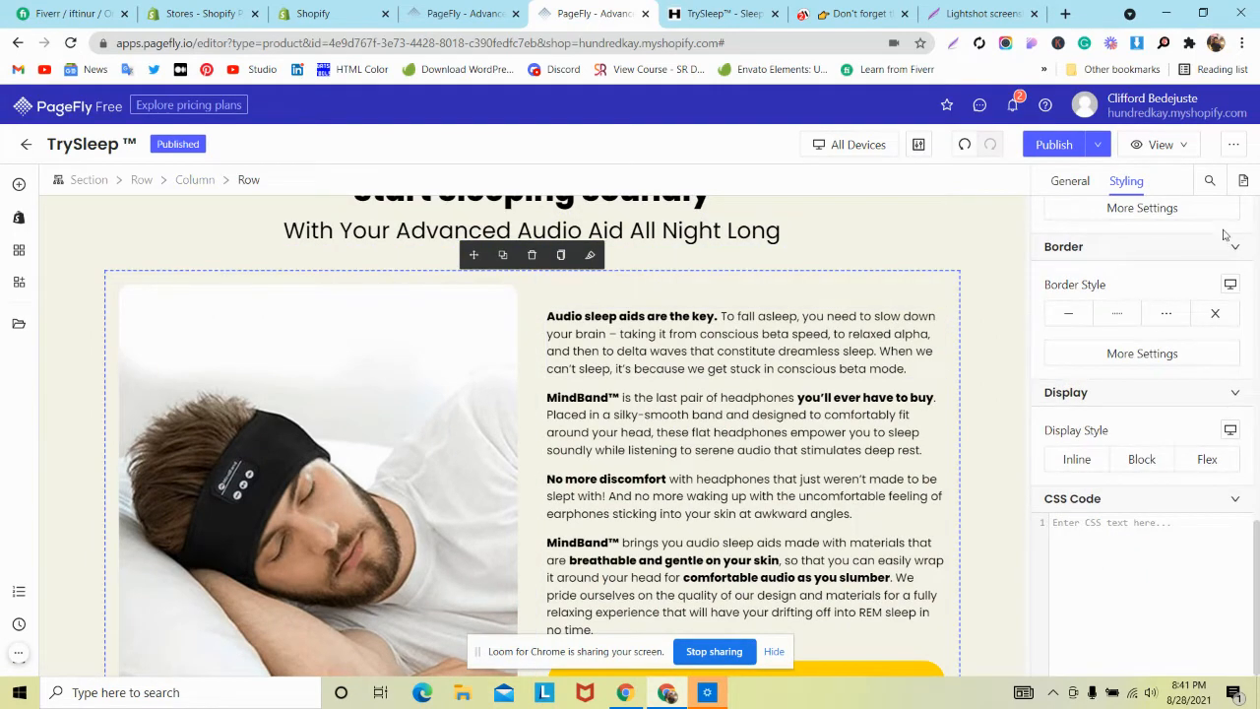
{"action": "left_click", "coordinate": [1070, 181]}
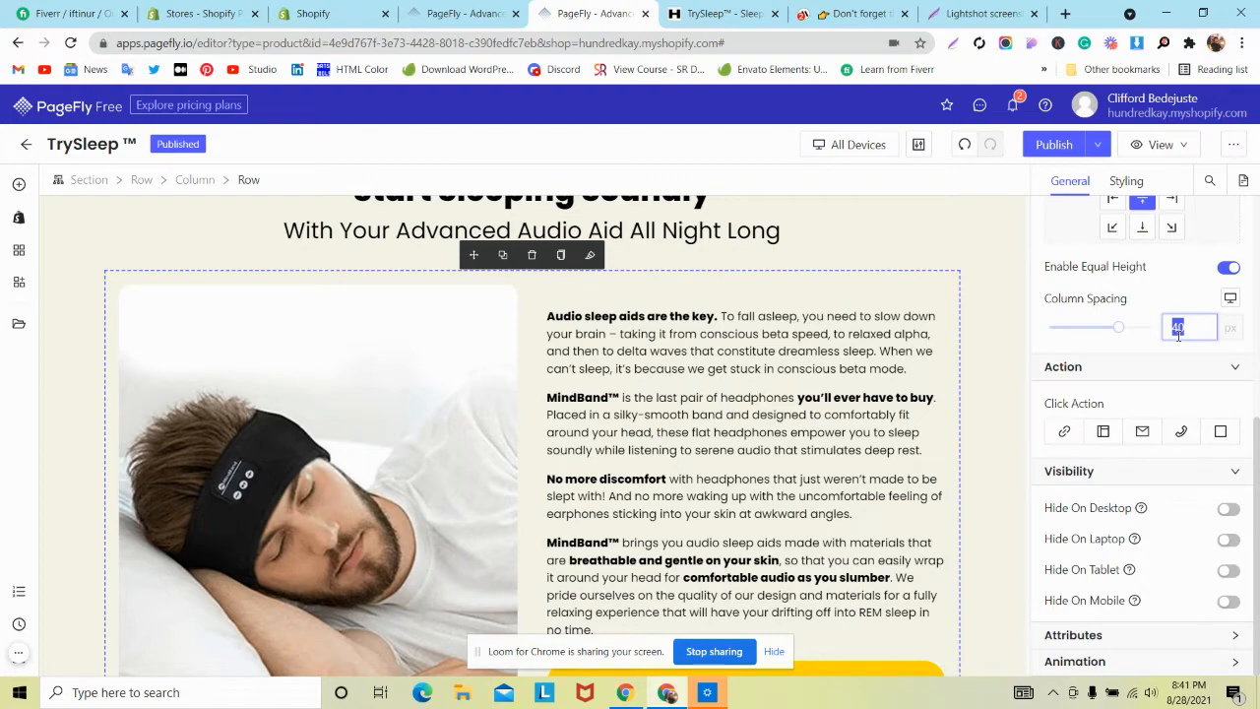
{"action": "type", "text": "30"}
{"action": "scroll", "coordinate": [645, 387], "scroll_direction": "down", "scroll_amount": 4}
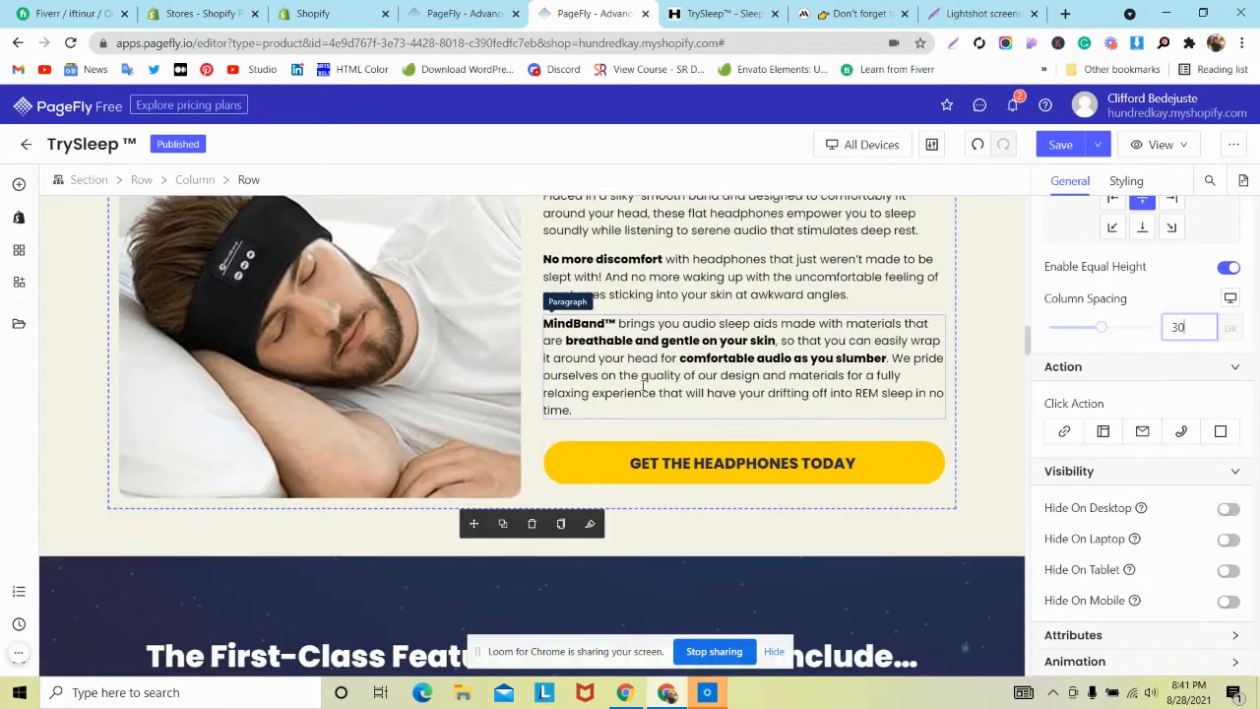
{"action": "scroll", "coordinate": [645, 387], "scroll_direction": "up", "scroll_amount": 4}
Step: Match the "Audio sleep aids are the key" paragraph's line height to mindband.co by setting it to 23.1 px
{"action": "left_click", "coordinate": [669, 314]}
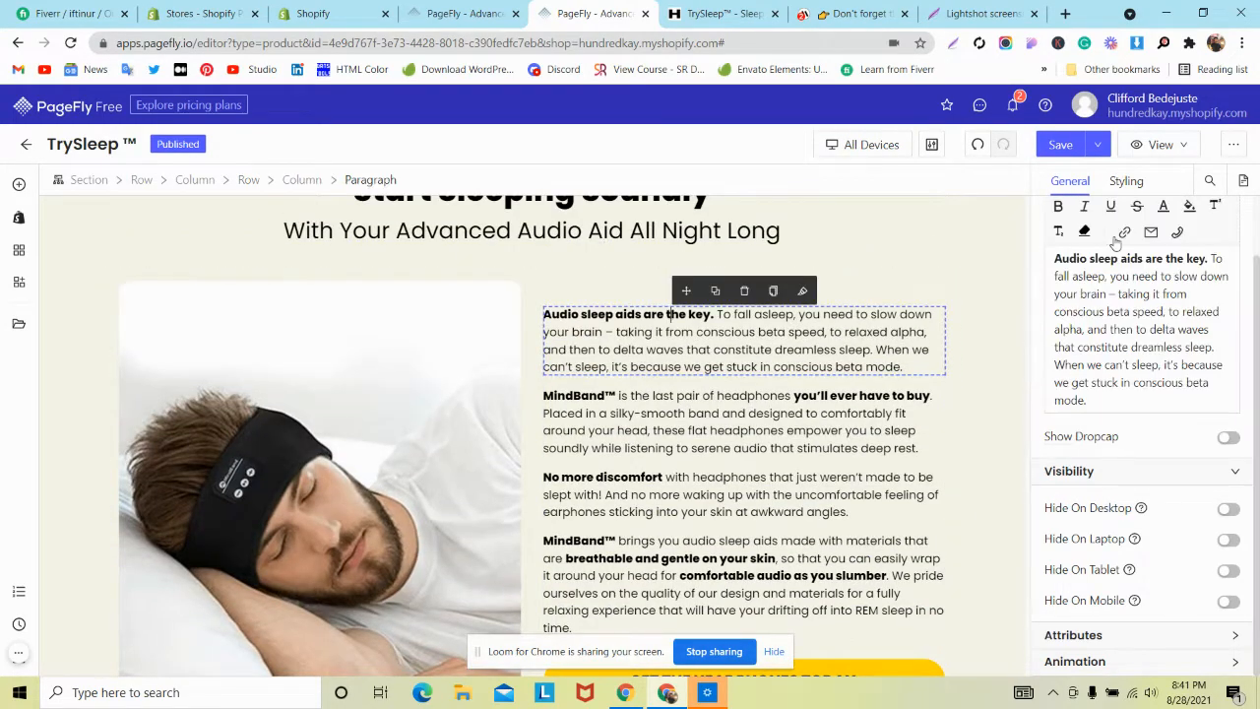
{"action": "left_click", "coordinate": [1127, 180]}
{"action": "scroll", "coordinate": [1153, 333], "scroll_direction": "down", "scroll_amount": 3}
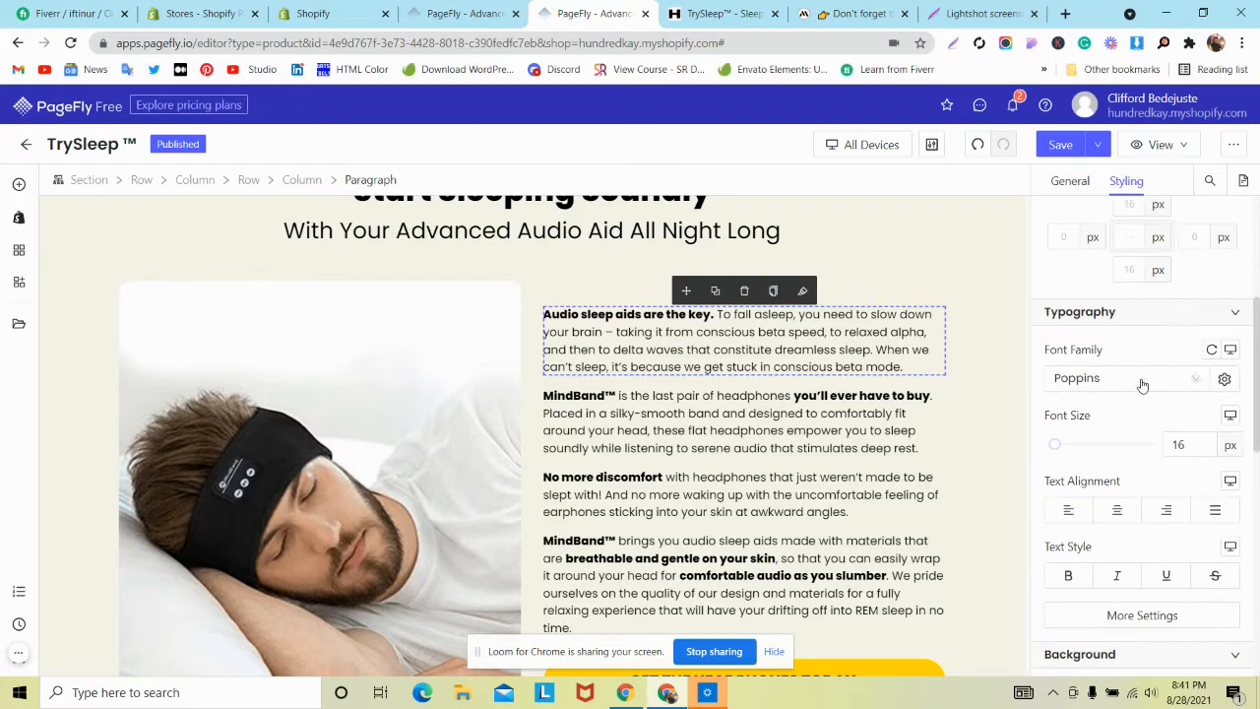
{"action": "scroll", "coordinate": [1142, 385], "scroll_direction": "down", "scroll_amount": 1}
{"action": "left_click", "coordinate": [724, 13]}
{"action": "scroll", "coordinate": [1030, 186], "scroll_direction": "up", "scroll_amount": 2}
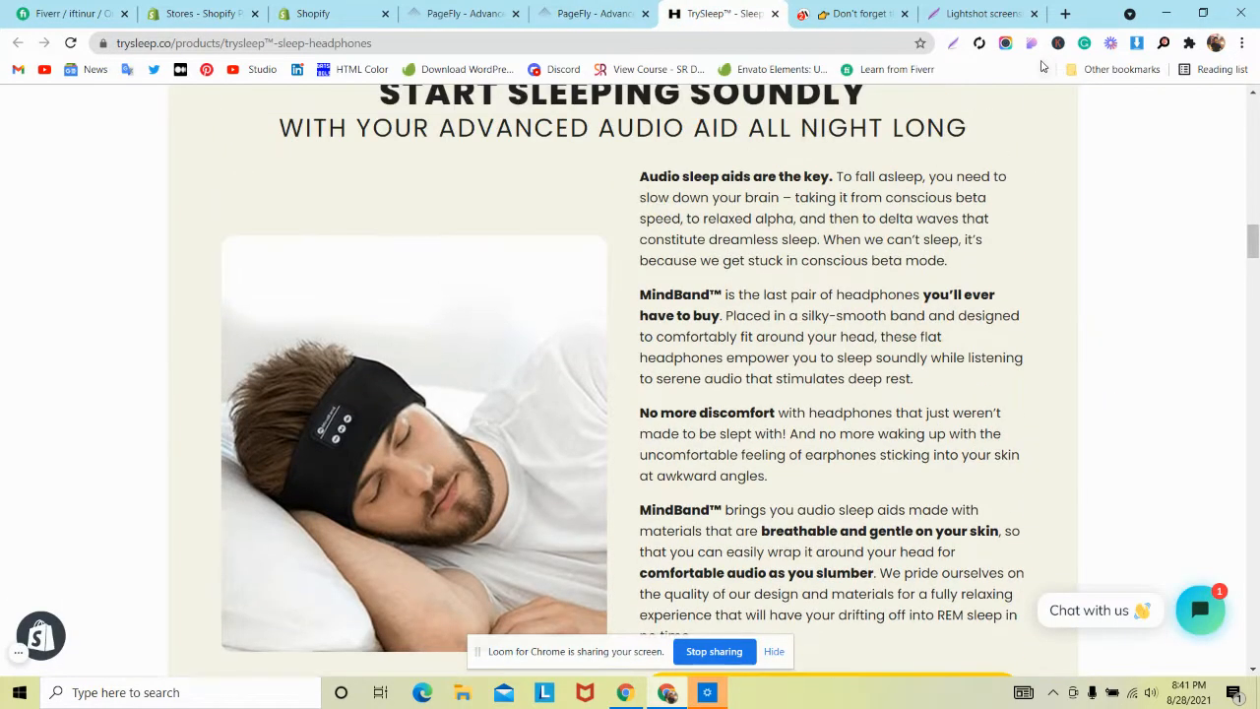
{"action": "left_click", "coordinate": [846, 13]}
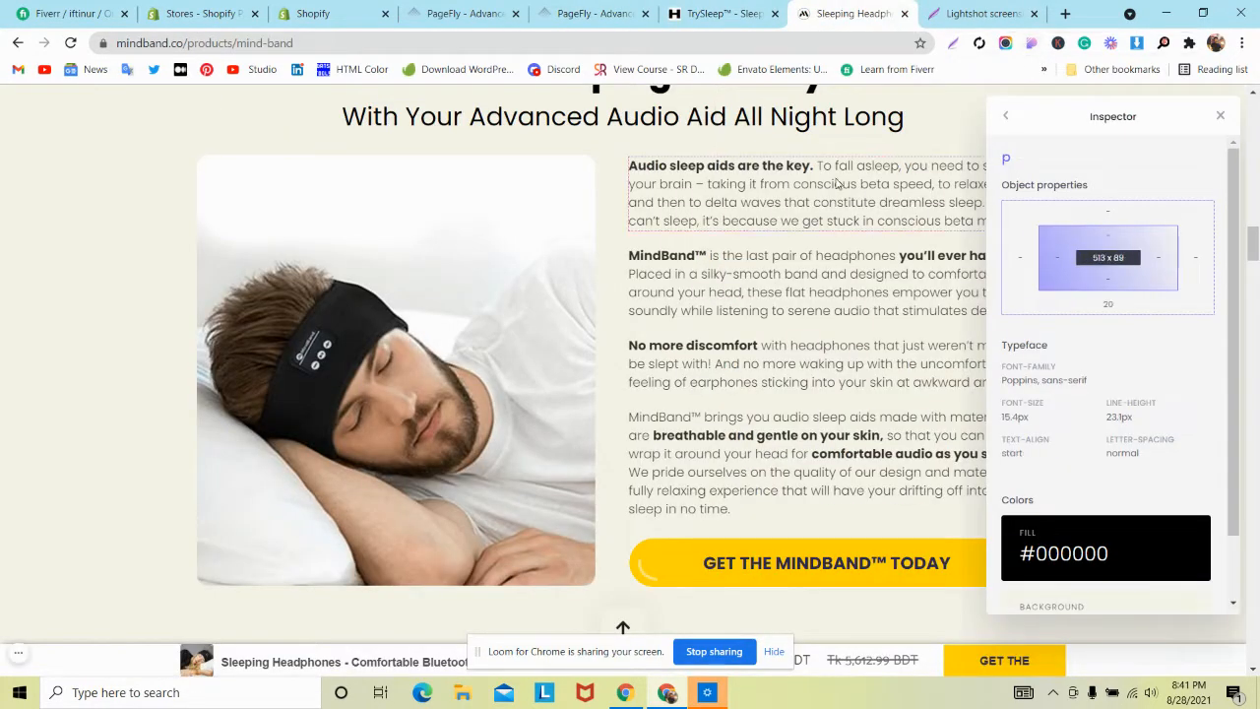
{"action": "key", "text": "ctrl+shift+Tab"}
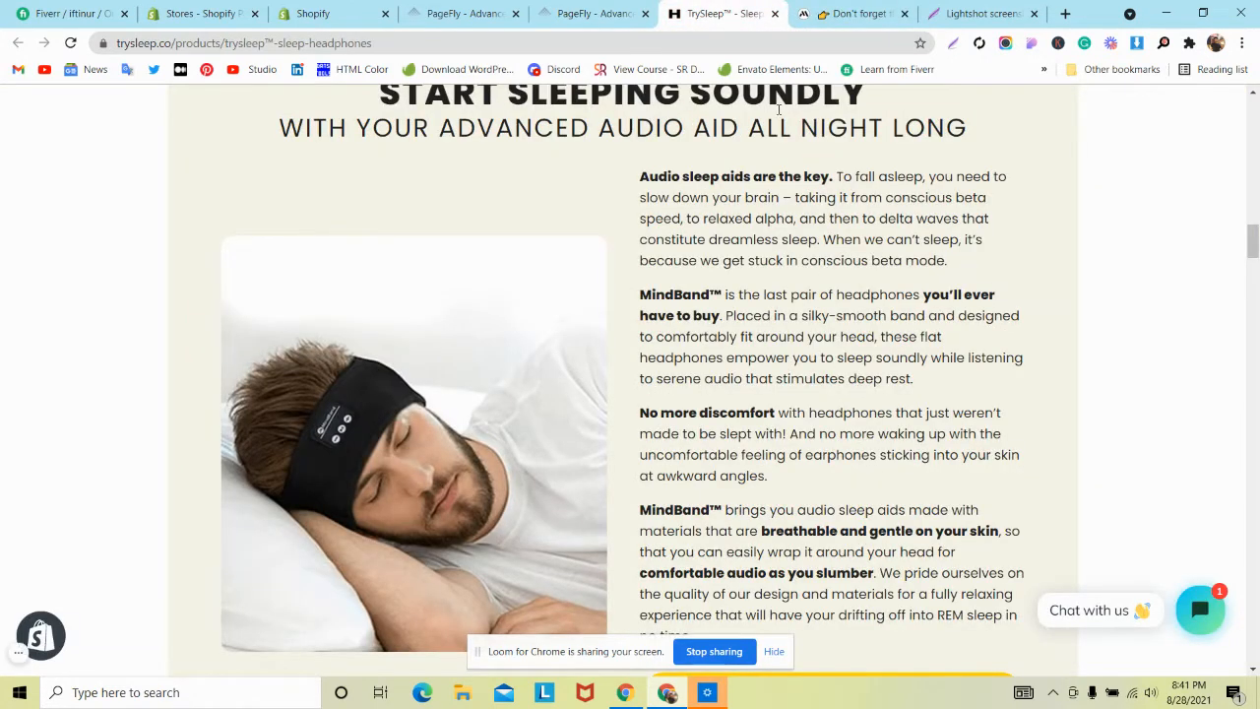
{"action": "key", "text": "ctrl+shift+Tab"}
{"action": "scroll", "coordinate": [1181, 423], "scroll_direction": "down", "scroll_amount": 1}
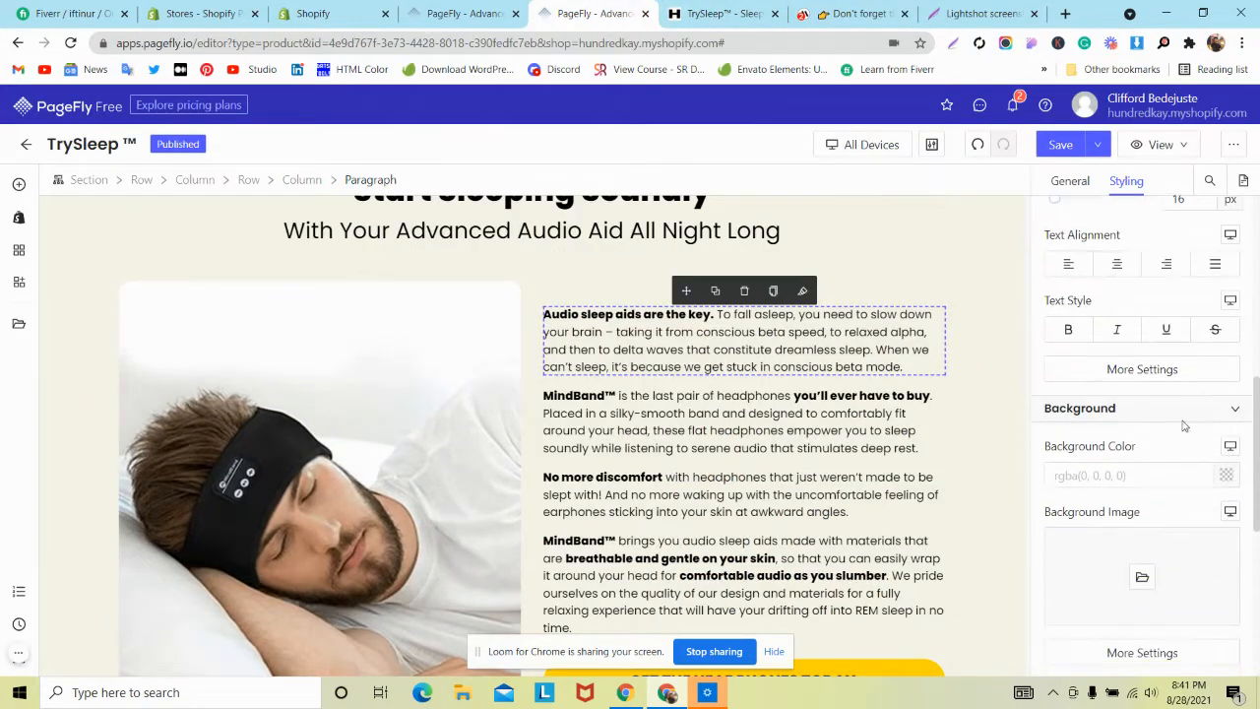
{"action": "left_click", "coordinate": [1145, 372]}
{"action": "left_click", "coordinate": [982, 349]}
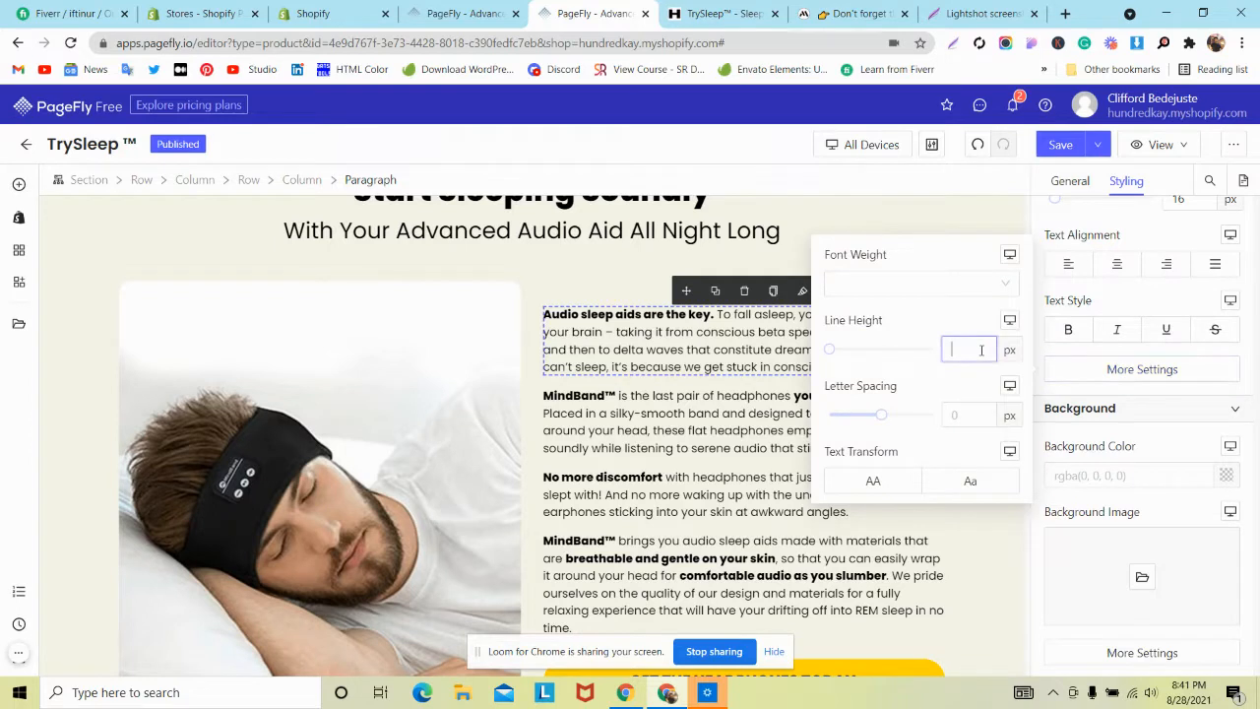
{"action": "type", "text": "23.1"}
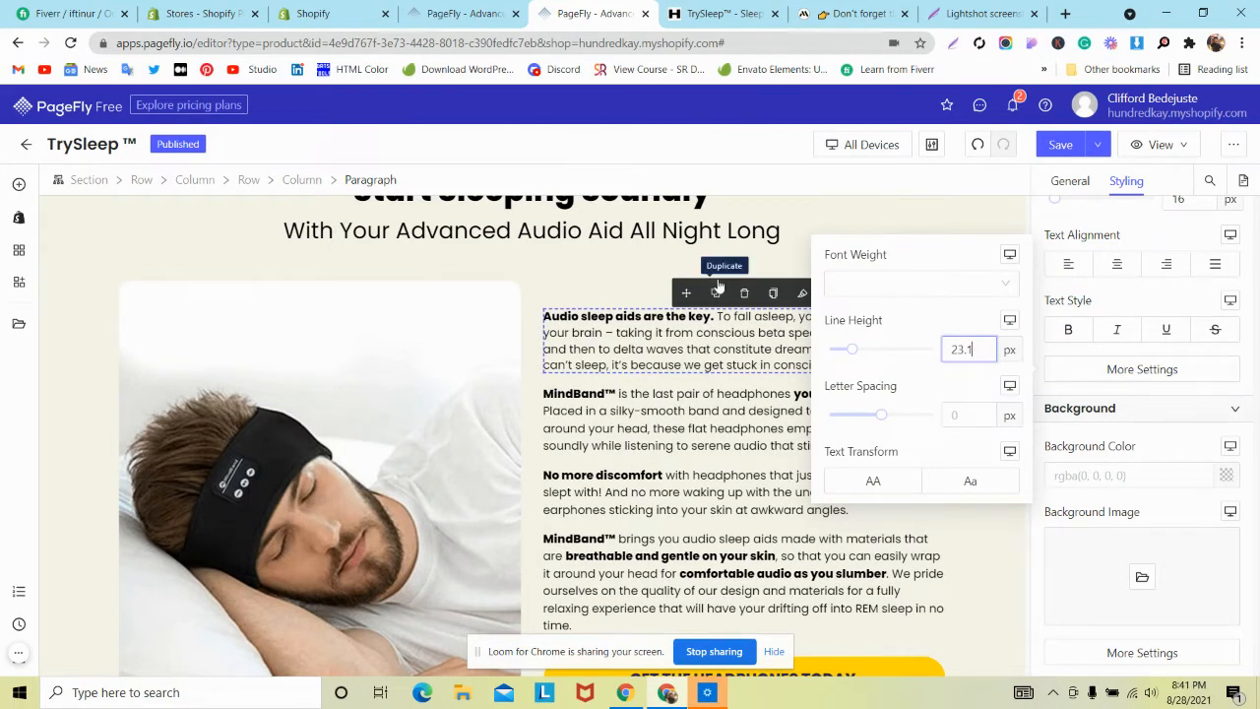
Step: Copy the first paragraph's styles and paste them onto the other three paragraphs beside the image
{"action": "left_click", "coordinate": [773, 293]}
{"action": "left_click", "coordinate": [724, 429]}
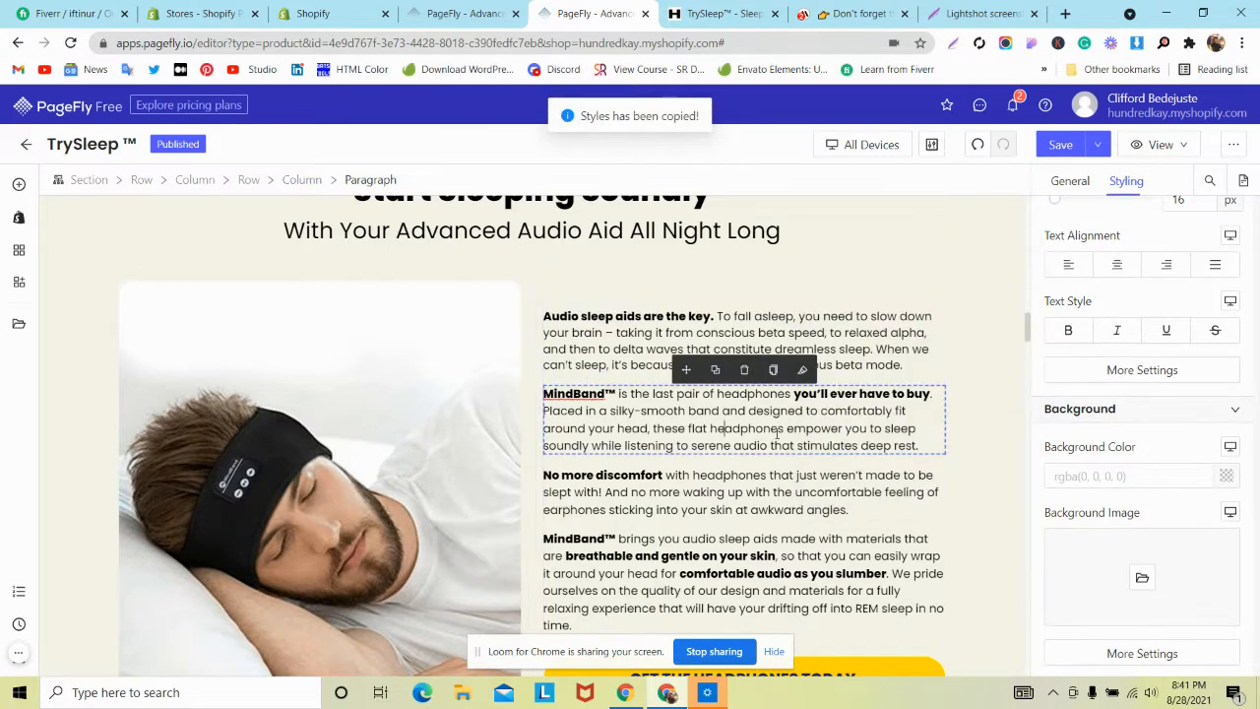
{"action": "left_click", "coordinate": [802, 369]}
{"action": "left_click", "coordinate": [800, 465]}
{"action": "left_click", "coordinate": [802, 449]}
{"action": "scroll", "coordinate": [802, 453], "scroll_direction": "down", "scroll_amount": 3}
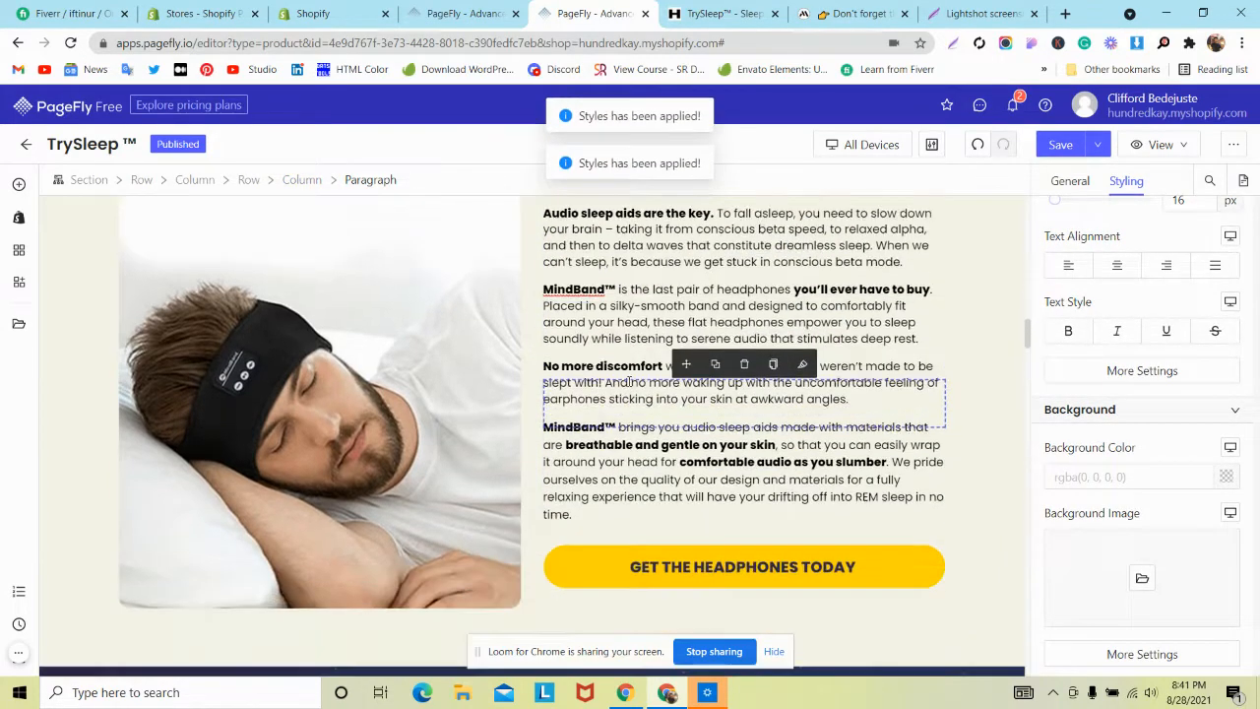
{"action": "left_click", "coordinate": [807, 550]}
{"action": "left_click", "coordinate": [802, 565]}
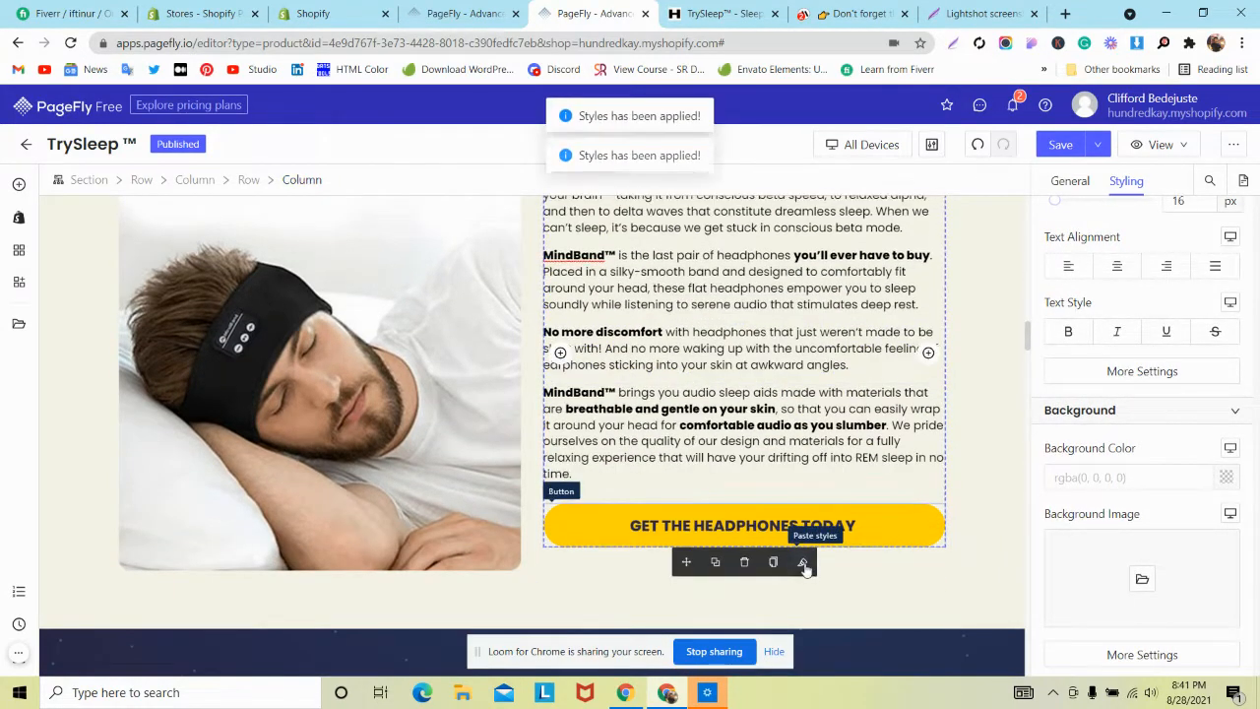
Step: Set the "Get The Headphones Today" button's top margin to 10 px, and save and publish the page
{"action": "left_click", "coordinate": [894, 523]}
{"action": "scroll", "coordinate": [1170, 384], "scroll_direction": "up", "scroll_amount": 2}
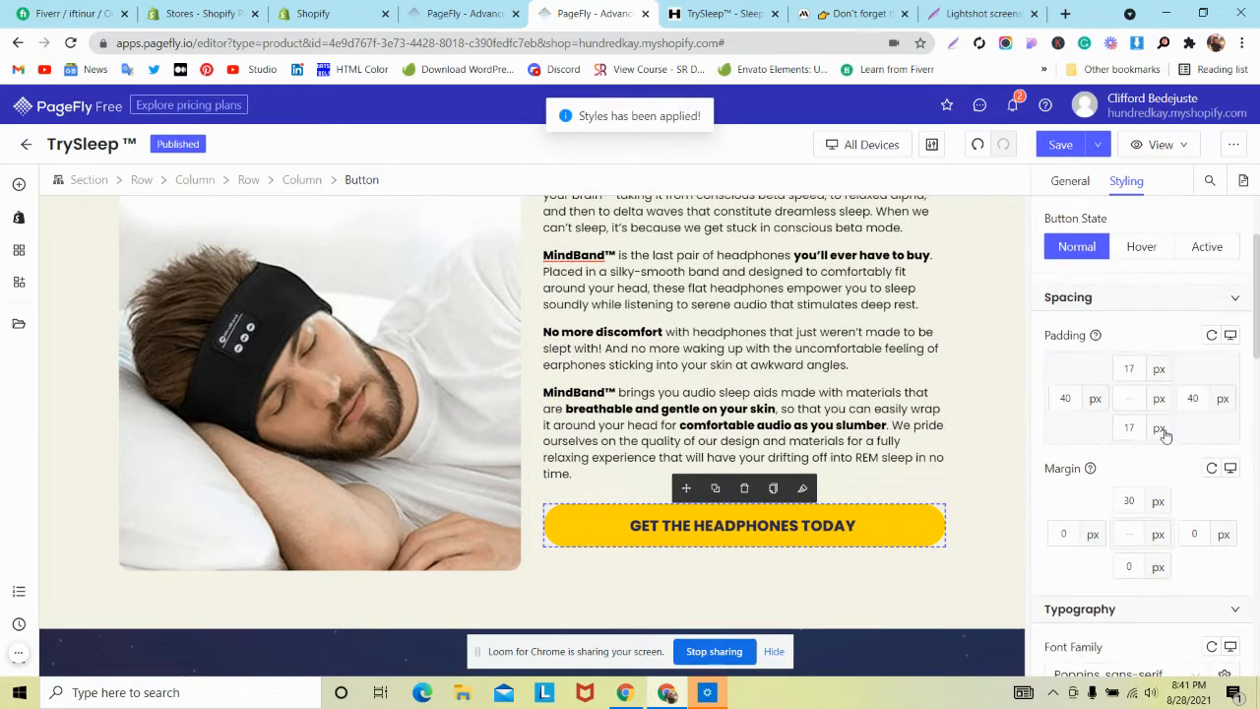
{"action": "double_click", "coordinate": [1128, 502]}
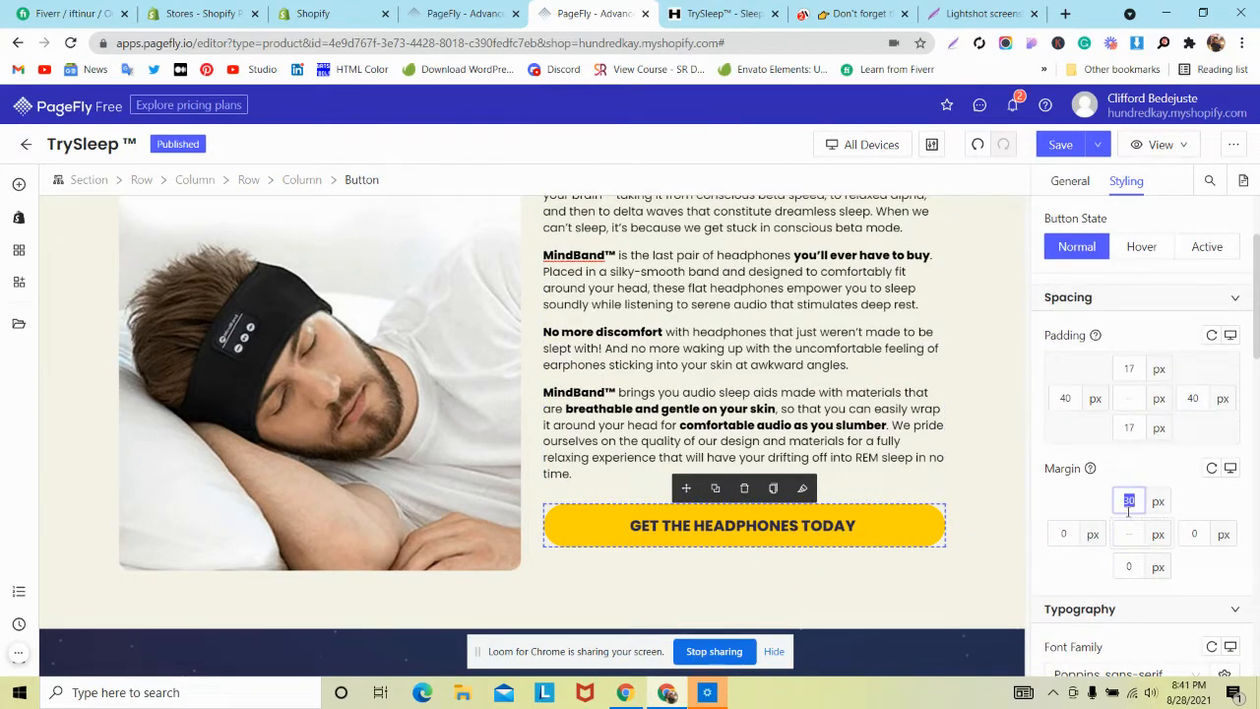
{"action": "type", "text": "1"}
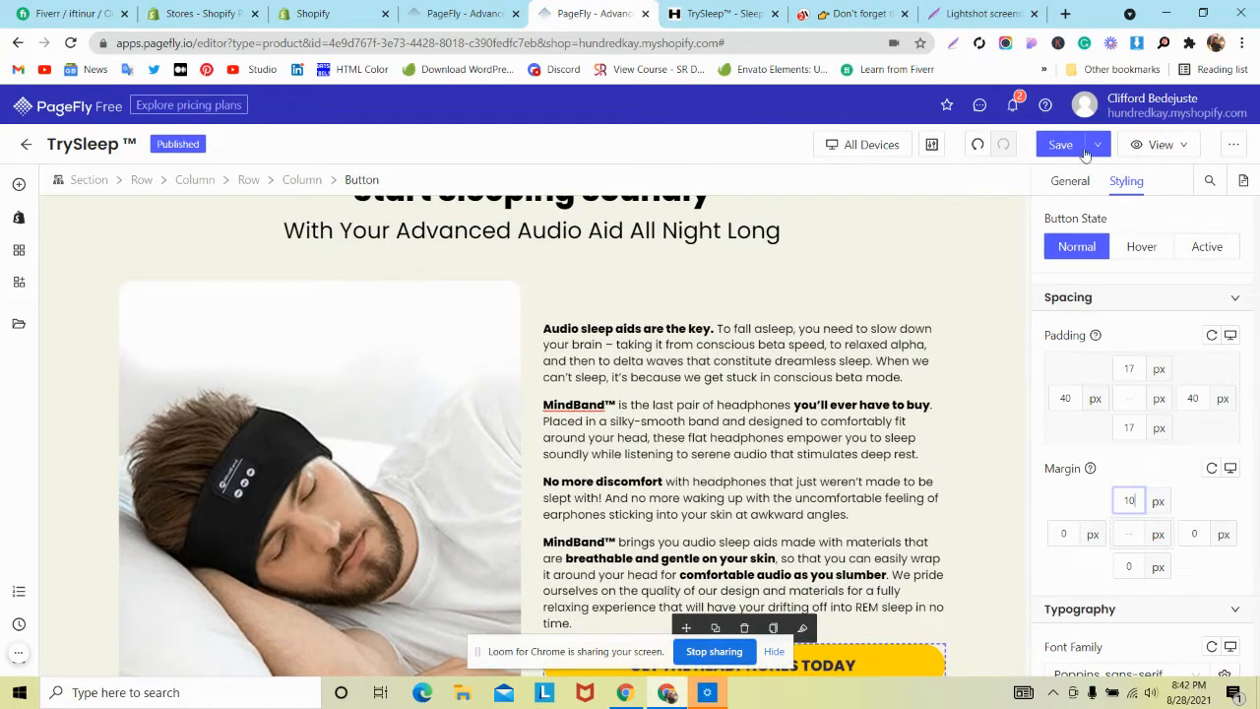
{"action": "left_click", "coordinate": [1098, 144]}
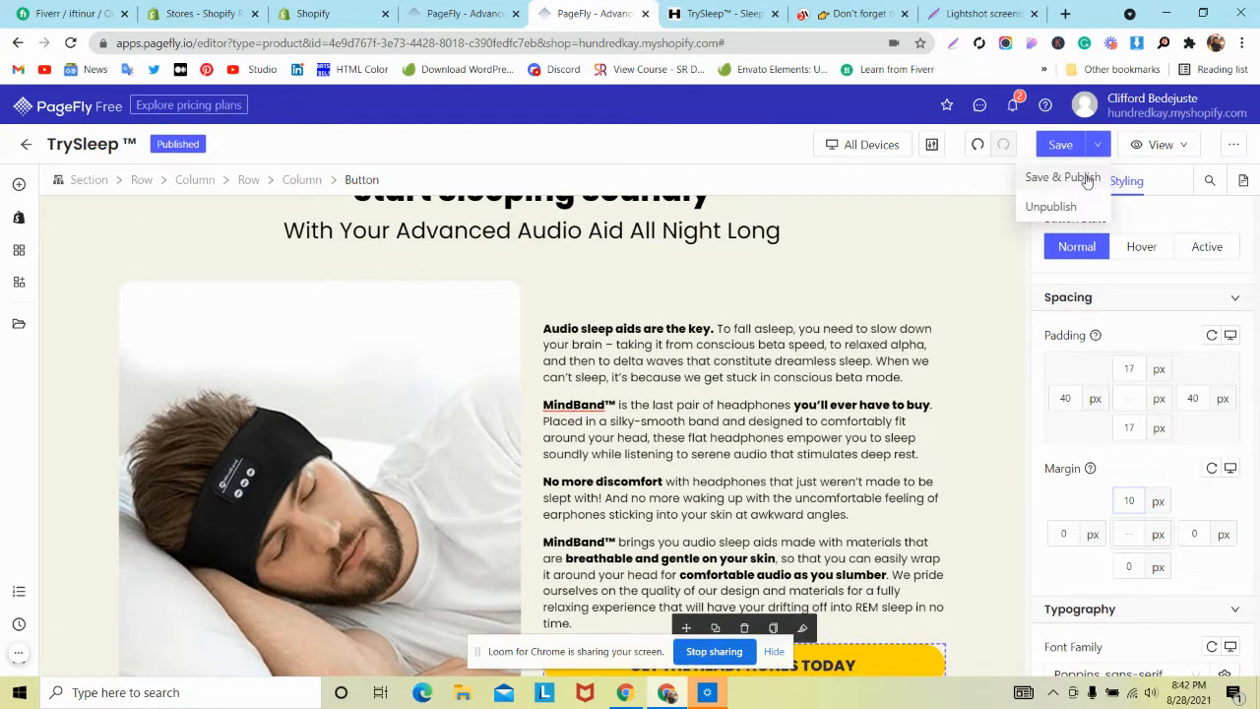
{"action": "left_click", "coordinate": [1087, 178]}
Step: Compare the "First-Class Features" section on trysleep.co and mindband.co, and measure the gap above its heading on mindband.co with a screenshot selection
{"action": "left_click", "coordinate": [716, 14]}
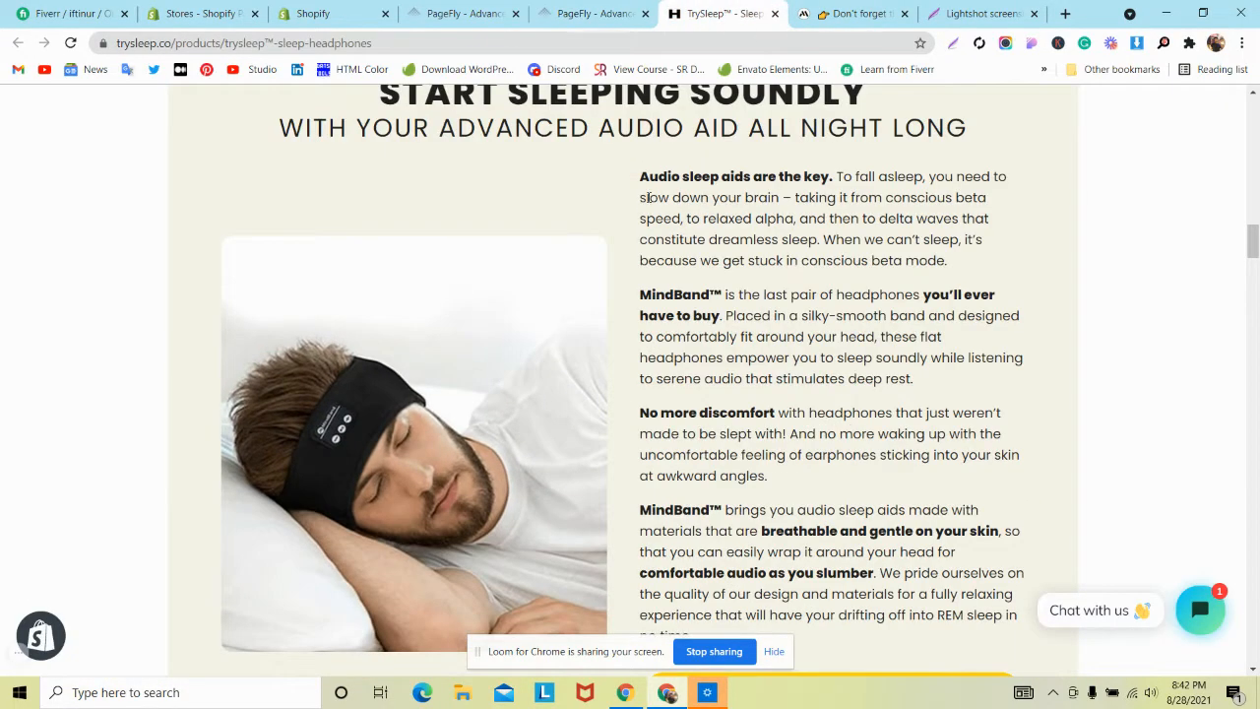
{"action": "scroll", "coordinate": [612, 225], "scroll_direction": "down", "scroll_amount": 2}
{"action": "scroll", "coordinate": [611, 226], "scroll_direction": "down", "scroll_amount": 4}
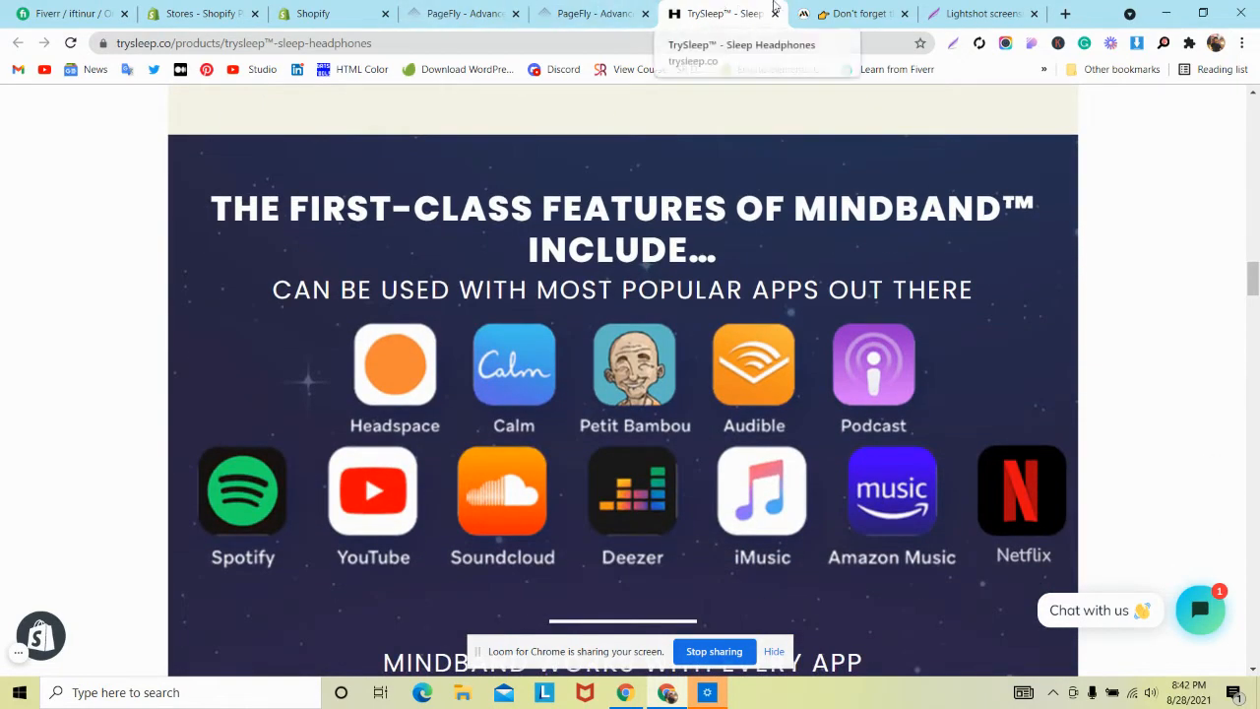
{"action": "left_click", "coordinate": [863, 10]}
{"action": "scroll", "coordinate": [852, 158], "scroll_direction": "down", "scroll_amount": 5}
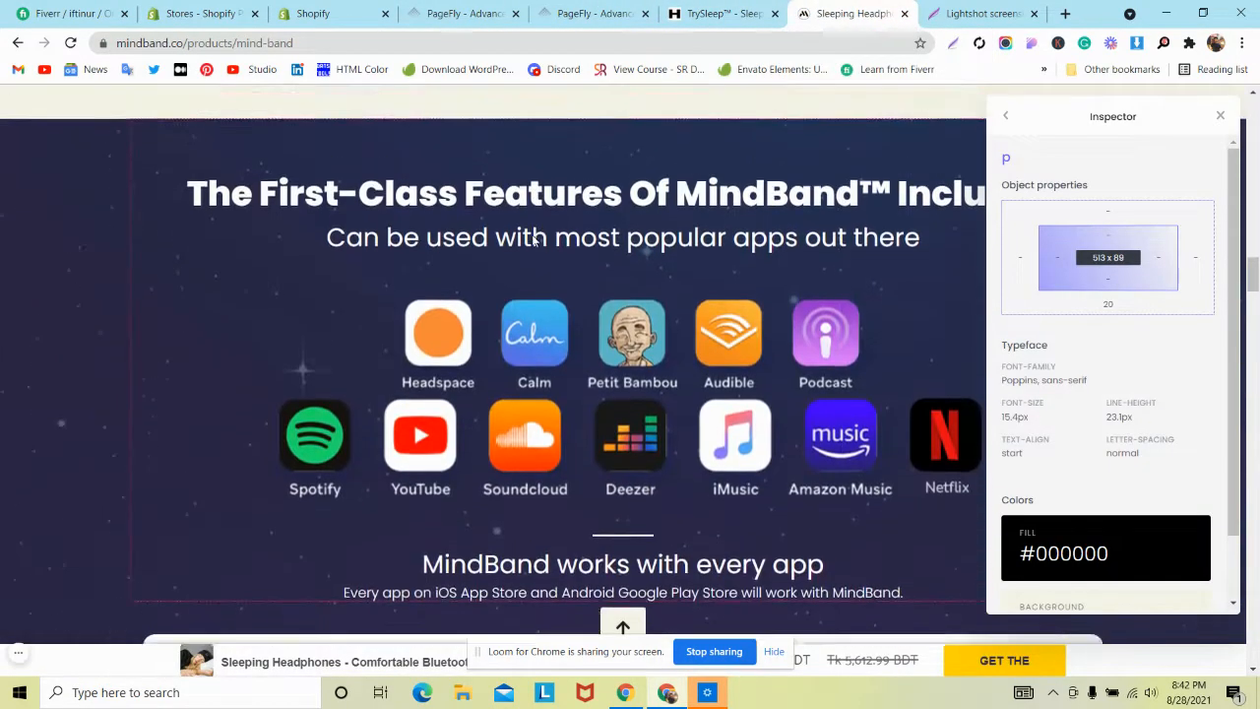
{"action": "key", "text": "Print"}
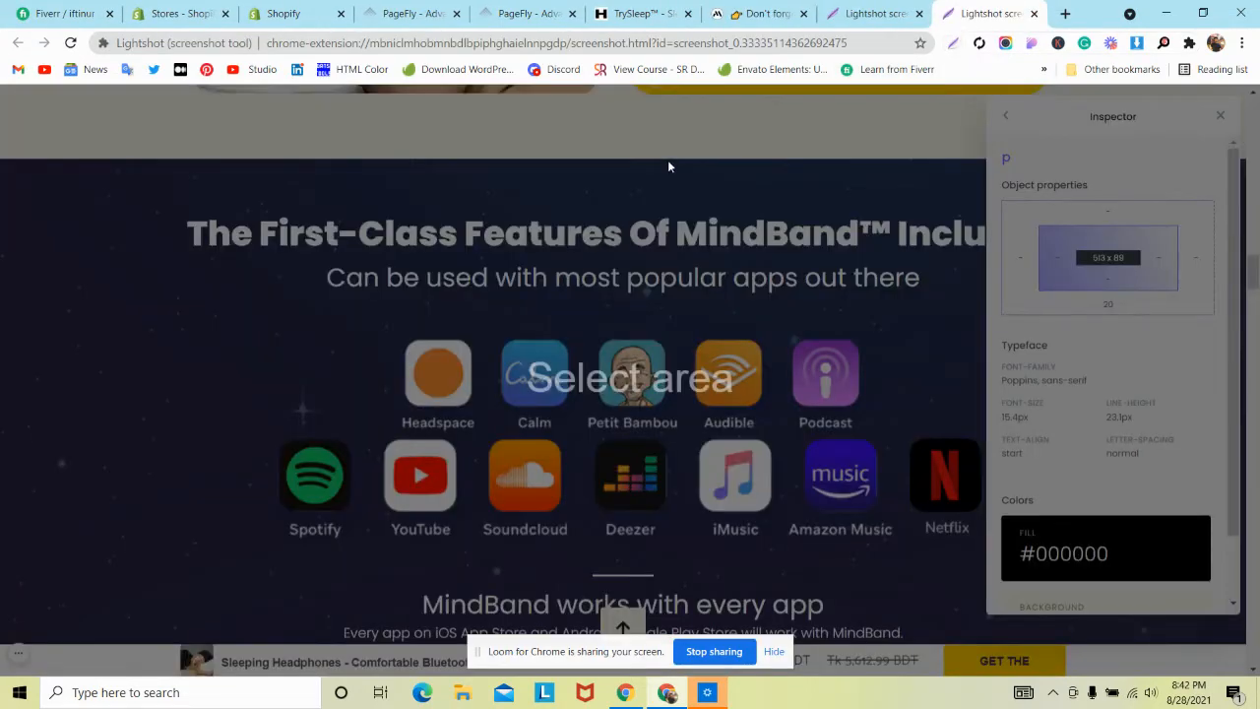
{"action": "left_click_drag", "start_coordinate": [668, 158], "coordinate": [894, 252]}
Step: Measure the gap above the "First-Class Features" heading on trysleep.co with a screenshot selection
{"action": "left_click", "coordinate": [635, 14]}
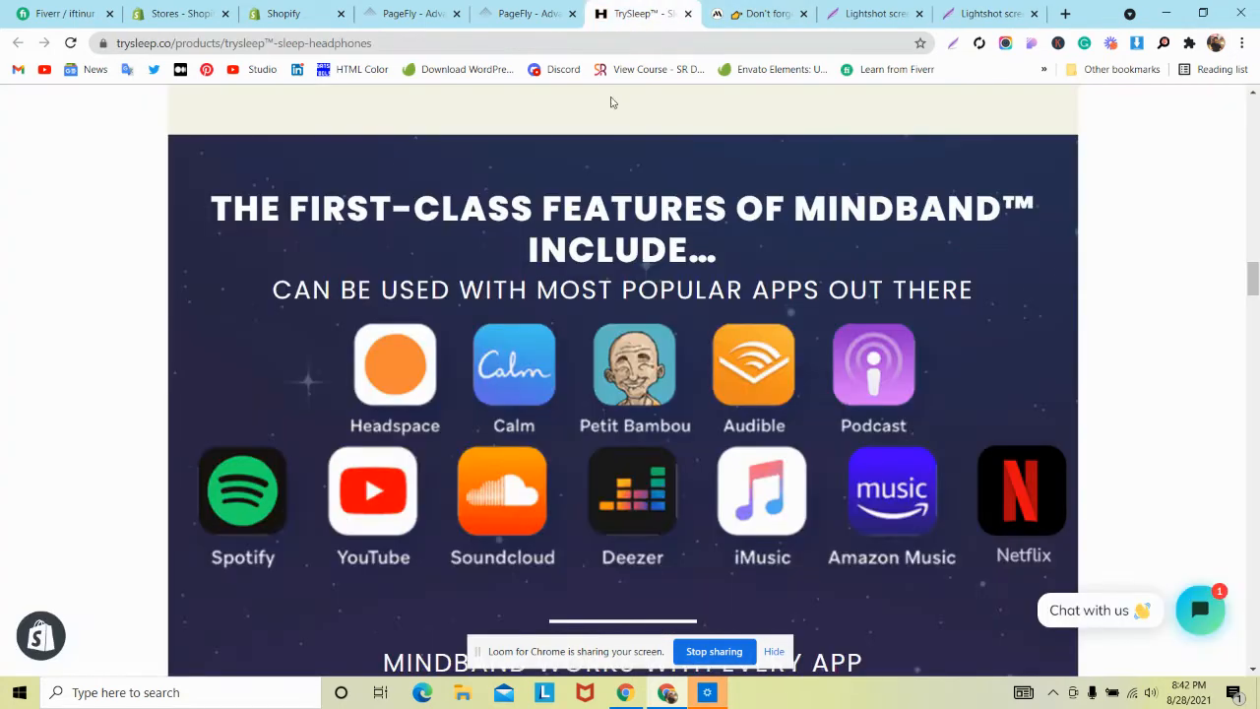
{"action": "scroll", "coordinate": [864, 153], "scroll_direction": "up", "scroll_amount": 1}
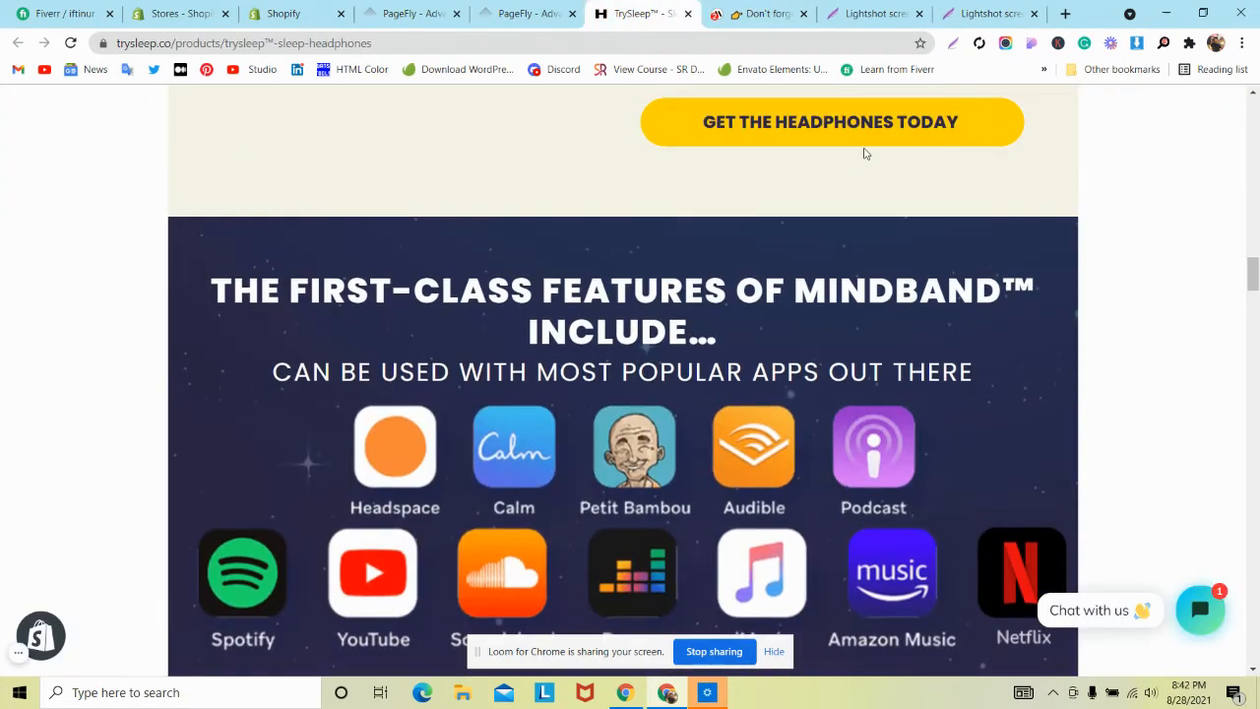
{"action": "left_click", "coordinate": [951, 46]}
{"action": "left_click_drag", "start_coordinate": [593, 216], "coordinate": [777, 280]}
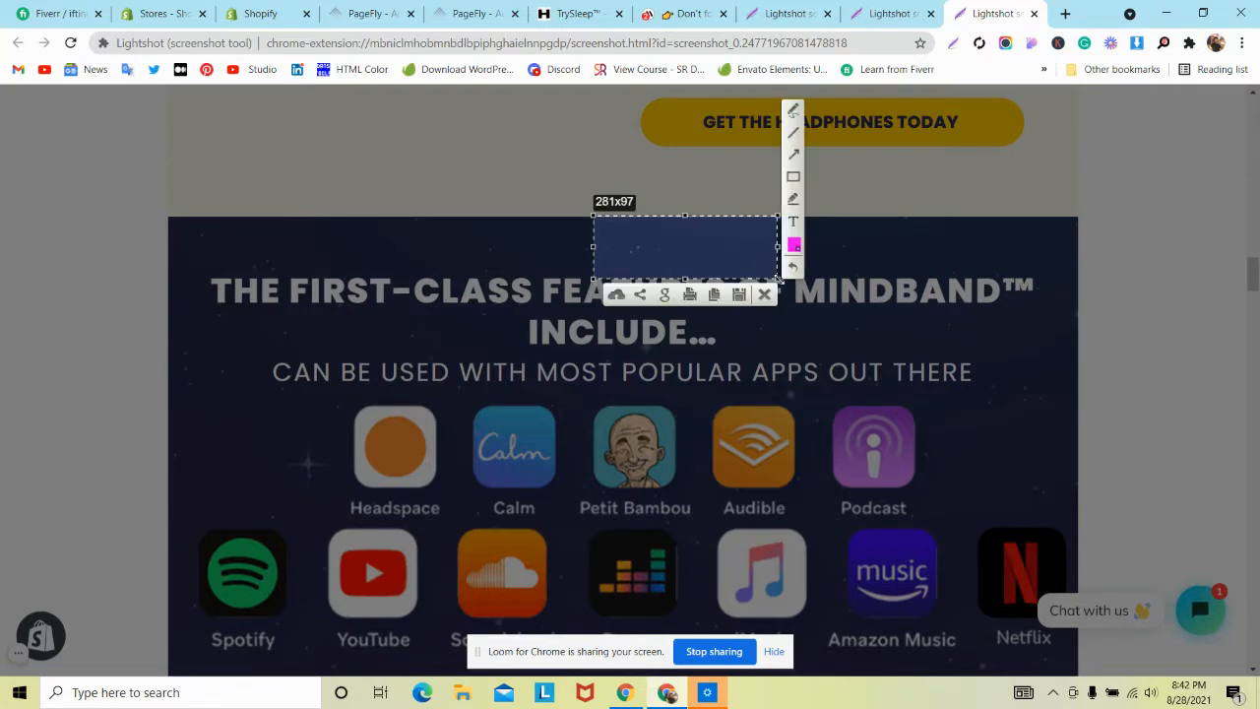
Step: In the PageFly editor, set the "First-Class Features" section's top padding to 60 px
{"action": "left_click", "coordinate": [474, 12]}
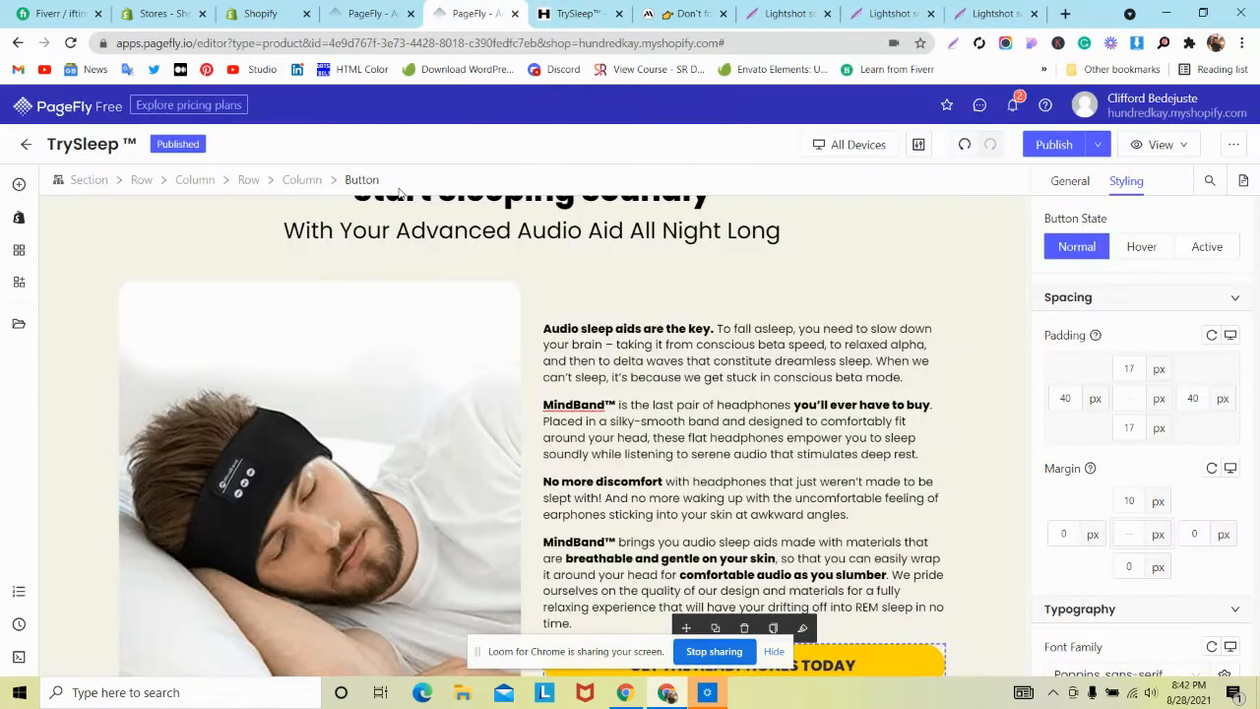
{"action": "scroll", "coordinate": [304, 371], "scroll_direction": "down", "scroll_amount": 4}
{"action": "left_click", "coordinate": [59, 421]}
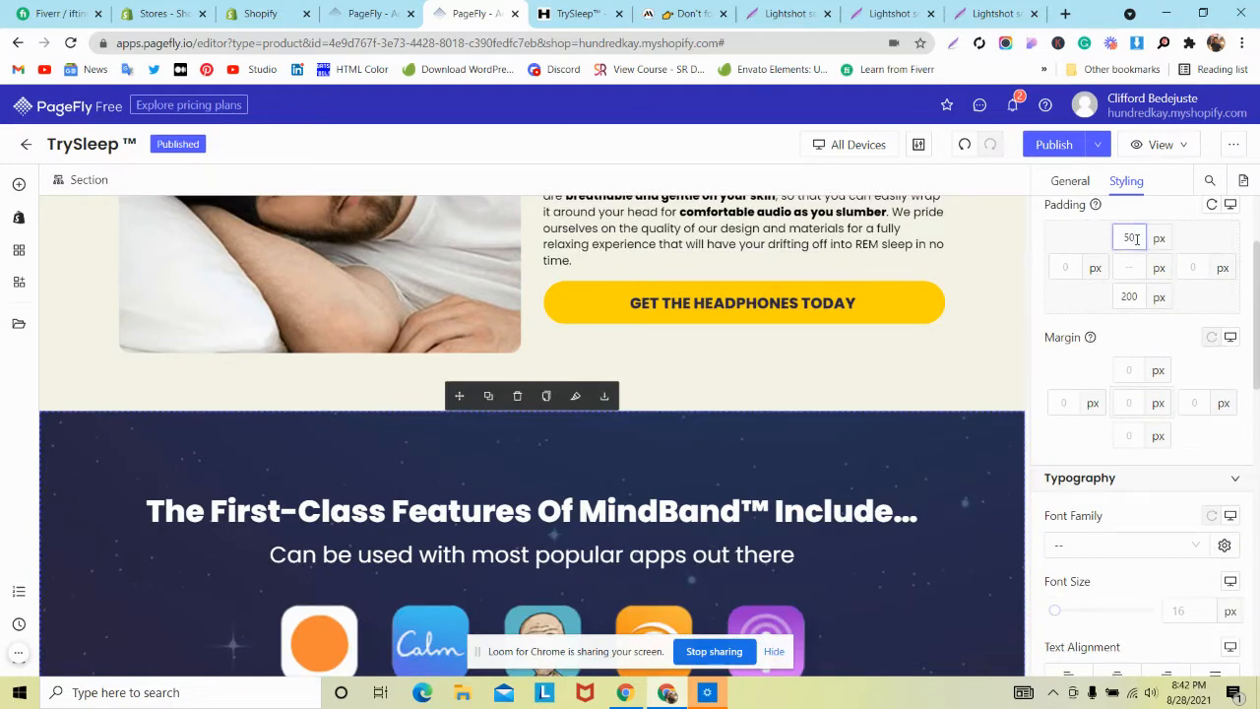
{"action": "key", "text": "Up"}
{"action": "key", "text": "Up"}
{"action": "key", "text": "Up"}
{"action": "key", "text": "Up"}
{"action": "key", "text": "Up"}
{"action": "key", "text": "Up"}
{"action": "key", "text": "Up"}
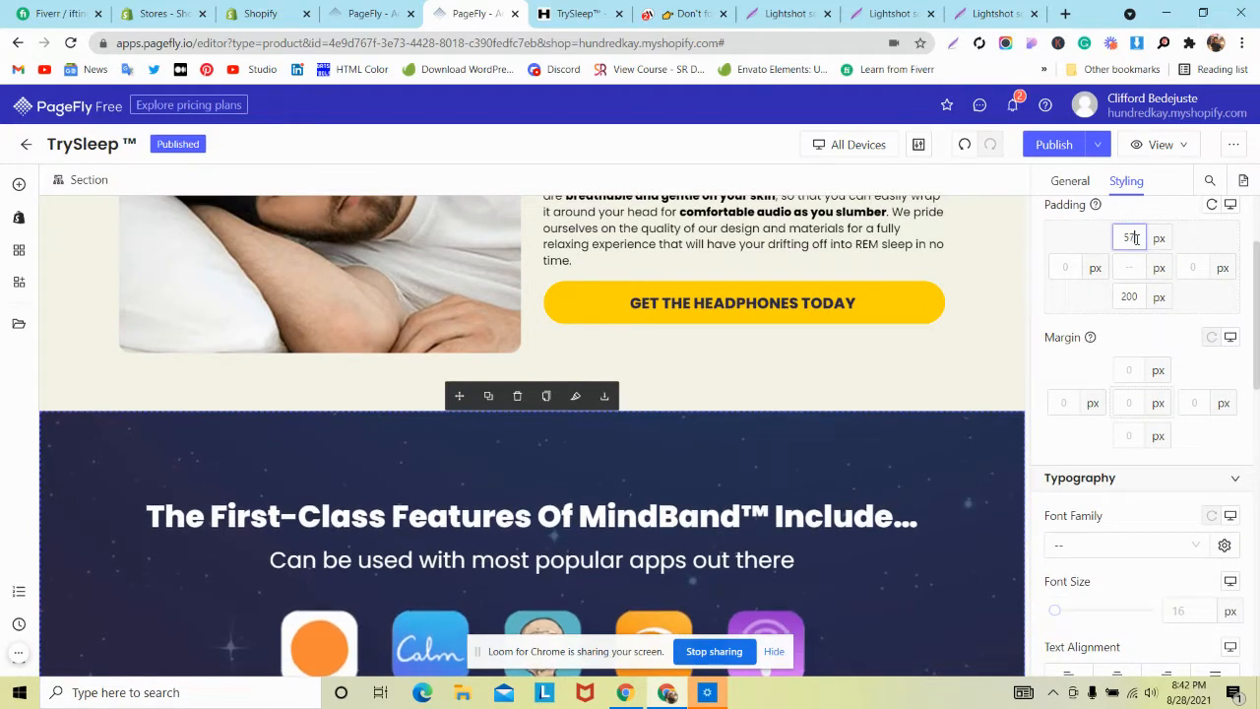
{"action": "key", "text": "Up"}
{"action": "key", "text": "Up"}
{"action": "key", "text": "Up"}
Step: Select the "Start Sleeping Soundly" heading and open its CSS code for editing
{"action": "scroll", "coordinate": [707, 381], "scroll_direction": "up", "scroll_amount": 1}
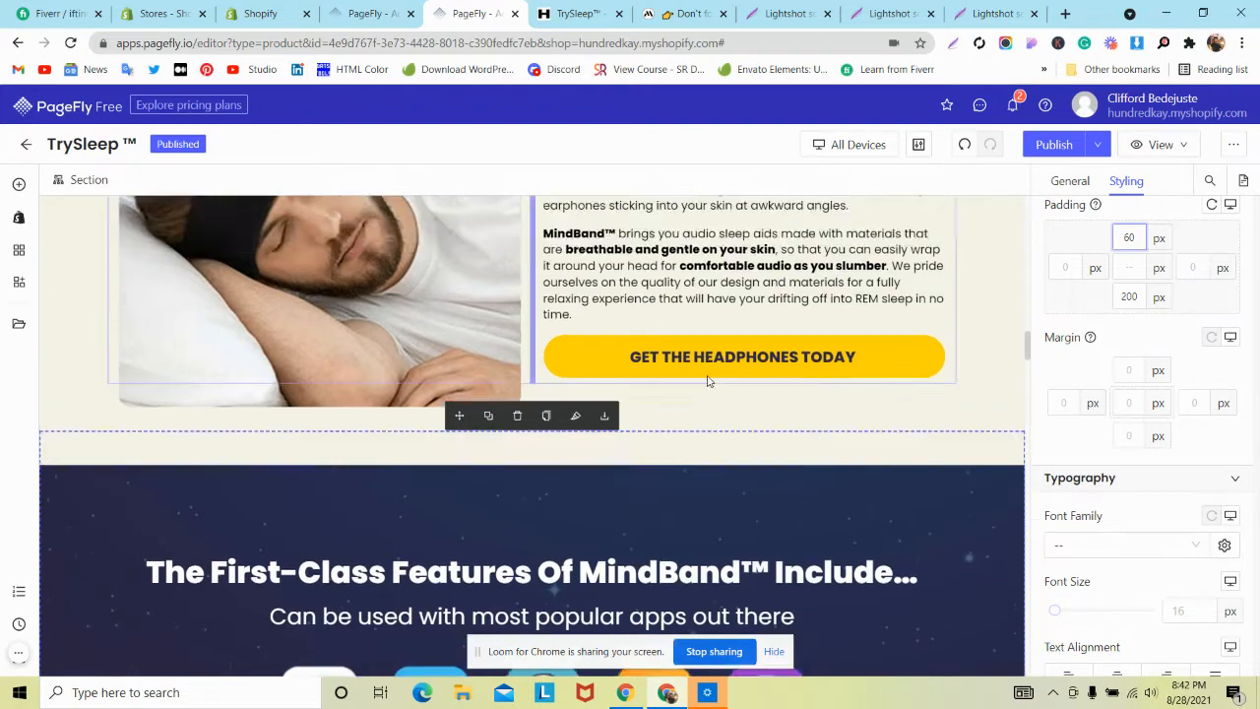
{"action": "scroll", "coordinate": [707, 381], "scroll_direction": "up", "scroll_amount": 5}
{"action": "left_click", "coordinate": [668, 325]}
{"action": "scroll", "coordinate": [1256, 286], "scroll_direction": "down", "scroll_amount": 5}
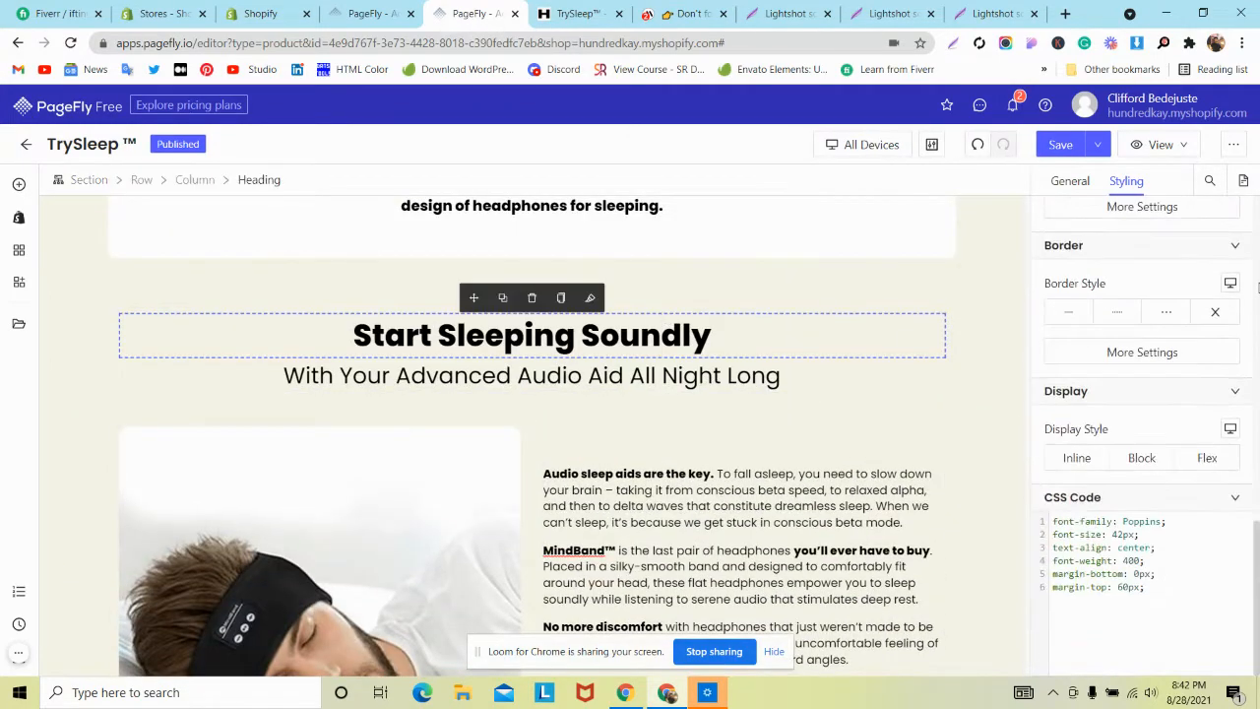
{"action": "left_click", "coordinate": [659, 374]}
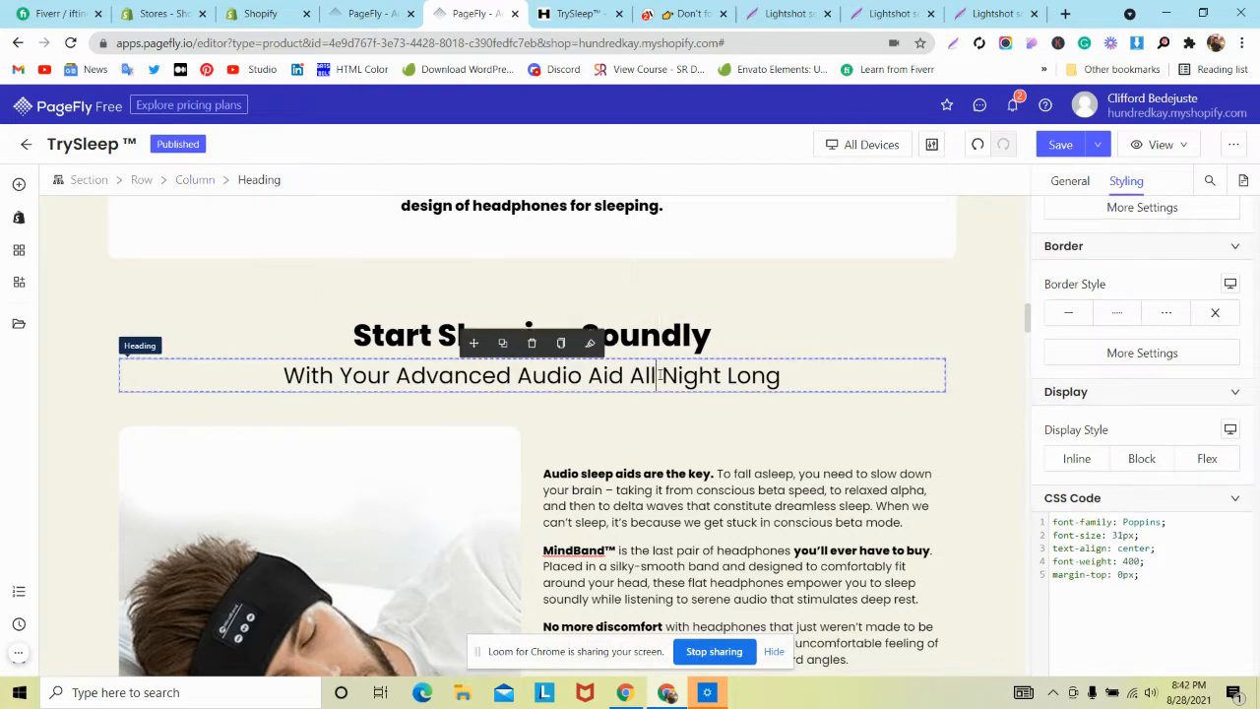
{"action": "left_click", "coordinate": [679, 334]}
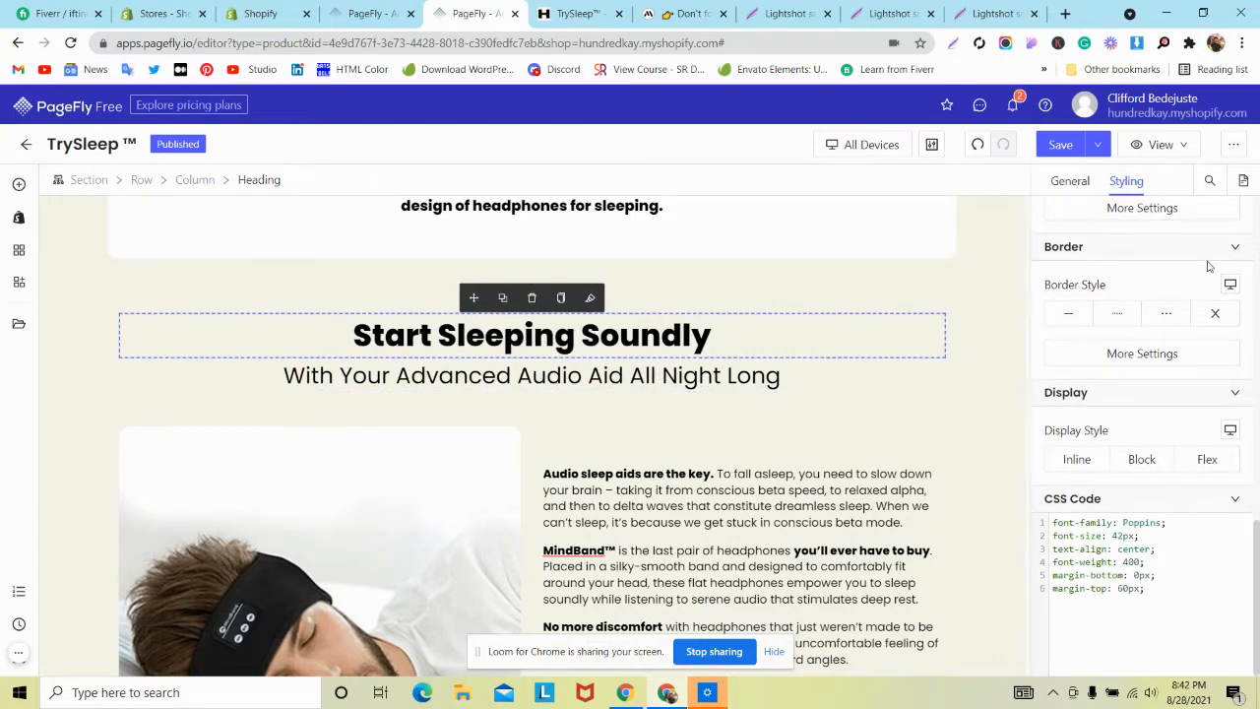
Step: On trysleep.co, inspect the "First-Class Features" heading with the developer tools docked below the page in desktop view
{"action": "left_click", "coordinate": [576, 10]}
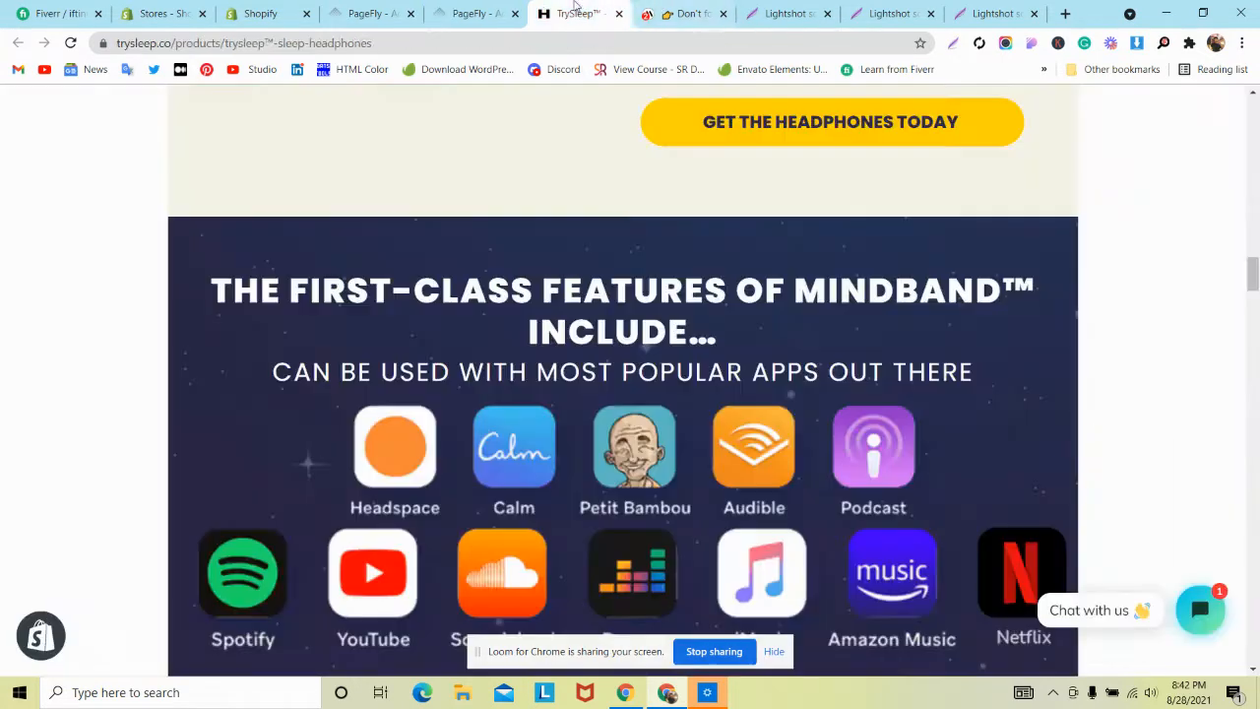
{"action": "right_click", "coordinate": [532, 271]}
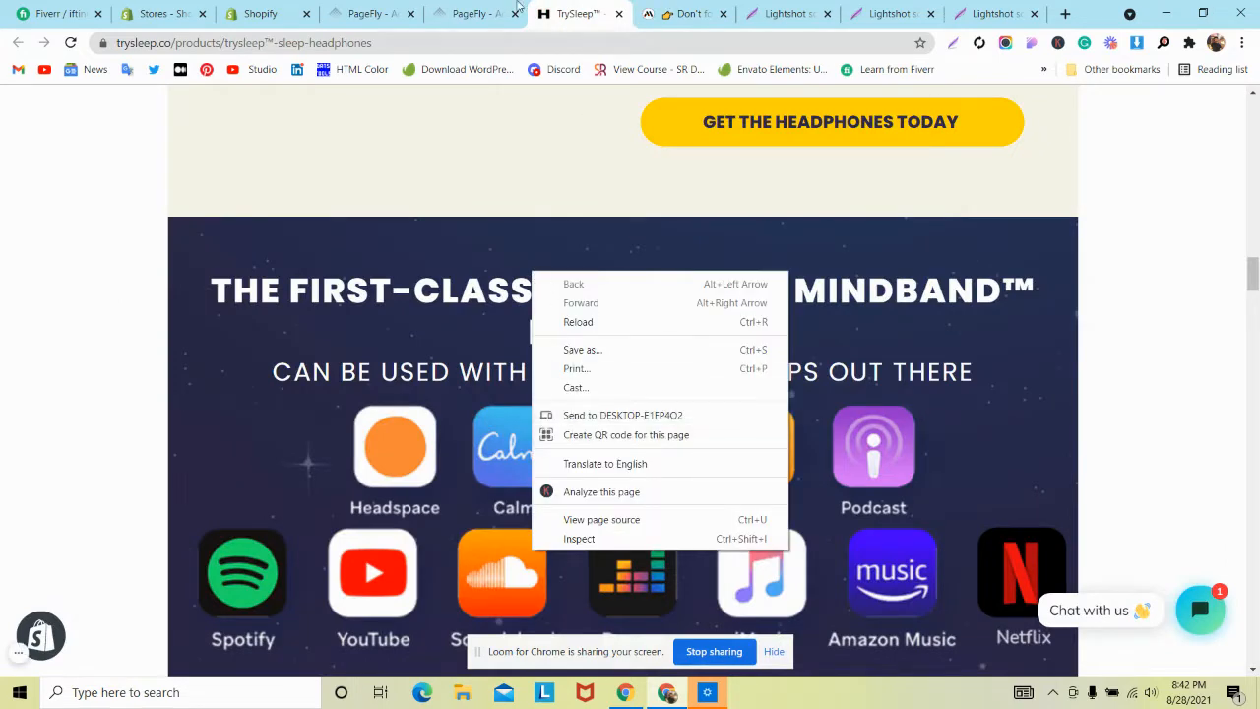
{"action": "left_click", "coordinate": [572, 537]}
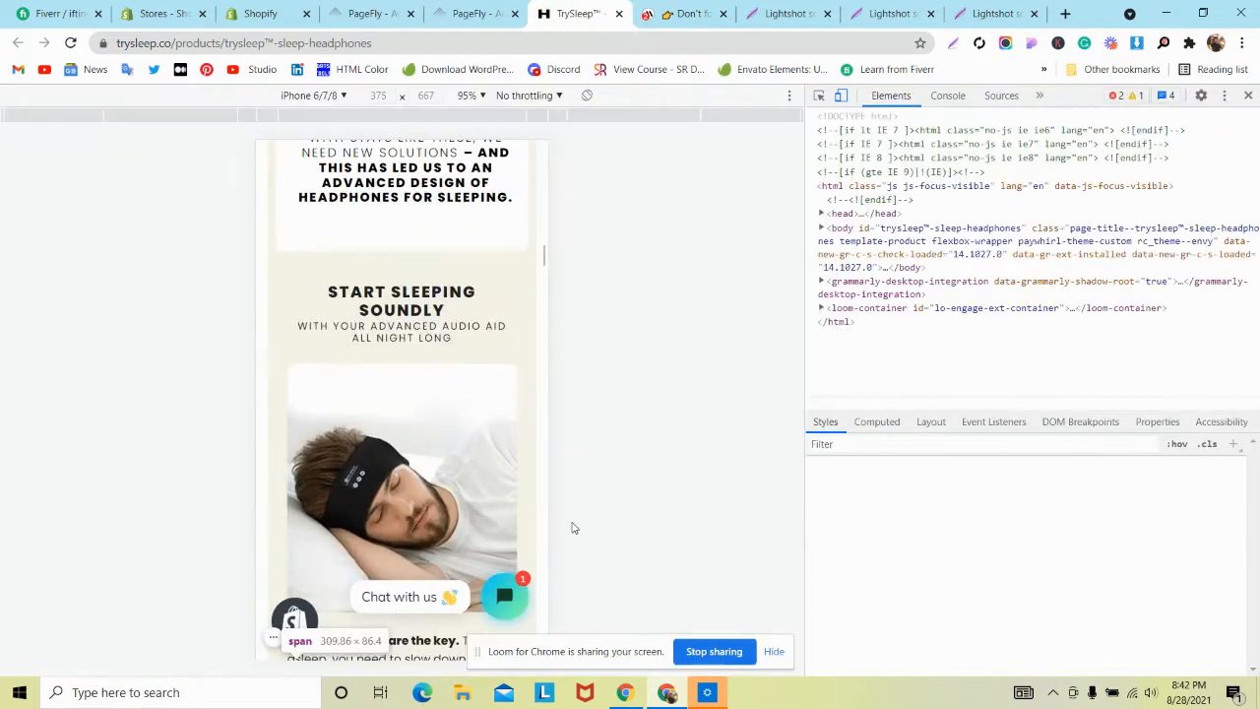
{"action": "left_click", "coordinate": [1224, 96]}
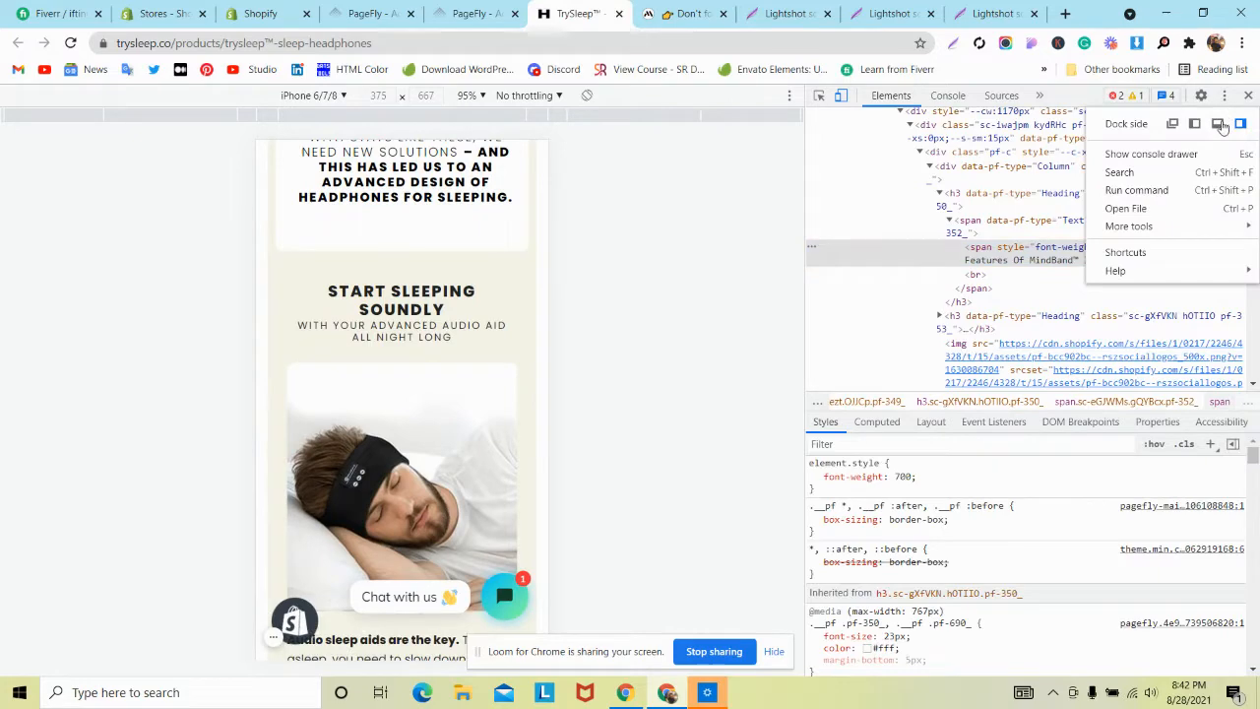
{"action": "left_click", "coordinate": [1221, 126]}
{"action": "left_click", "coordinate": [36, 348]}
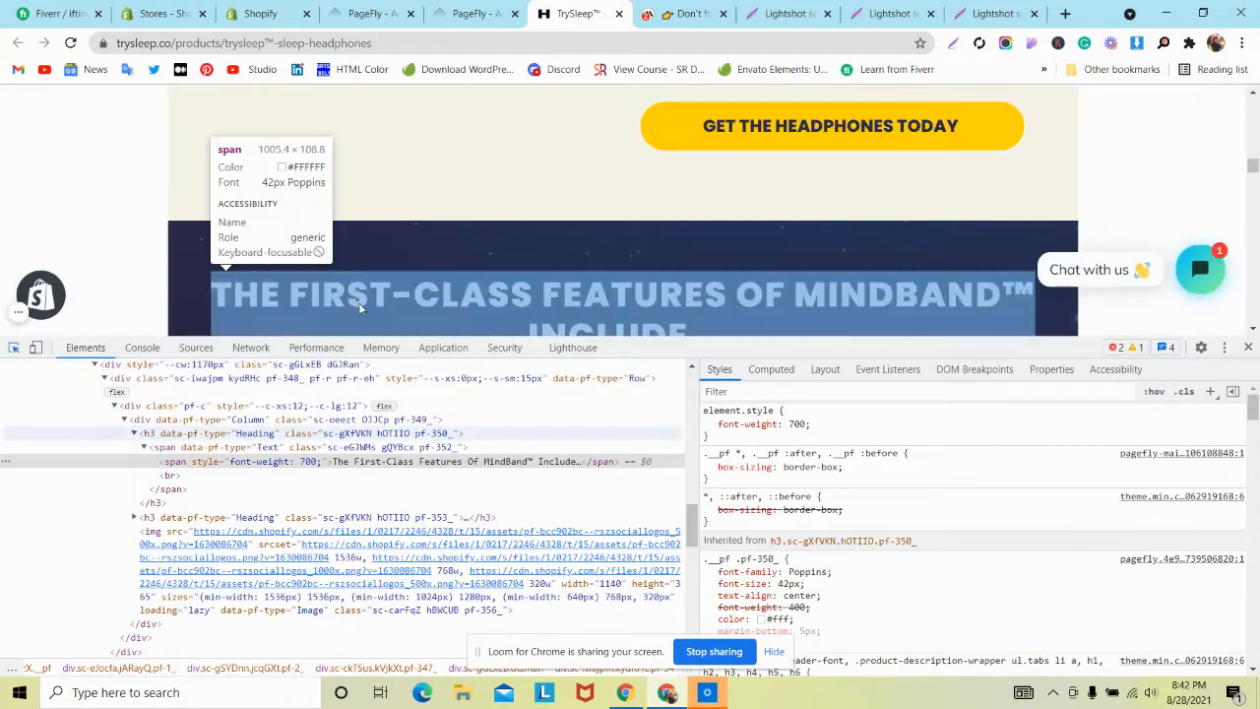
Step: Add text-transform: none to the inspected "First-Class Features" heading's CSS rule to test its letter case
{"action": "scroll", "coordinate": [842, 504], "scroll_direction": "down", "scroll_amount": 3}
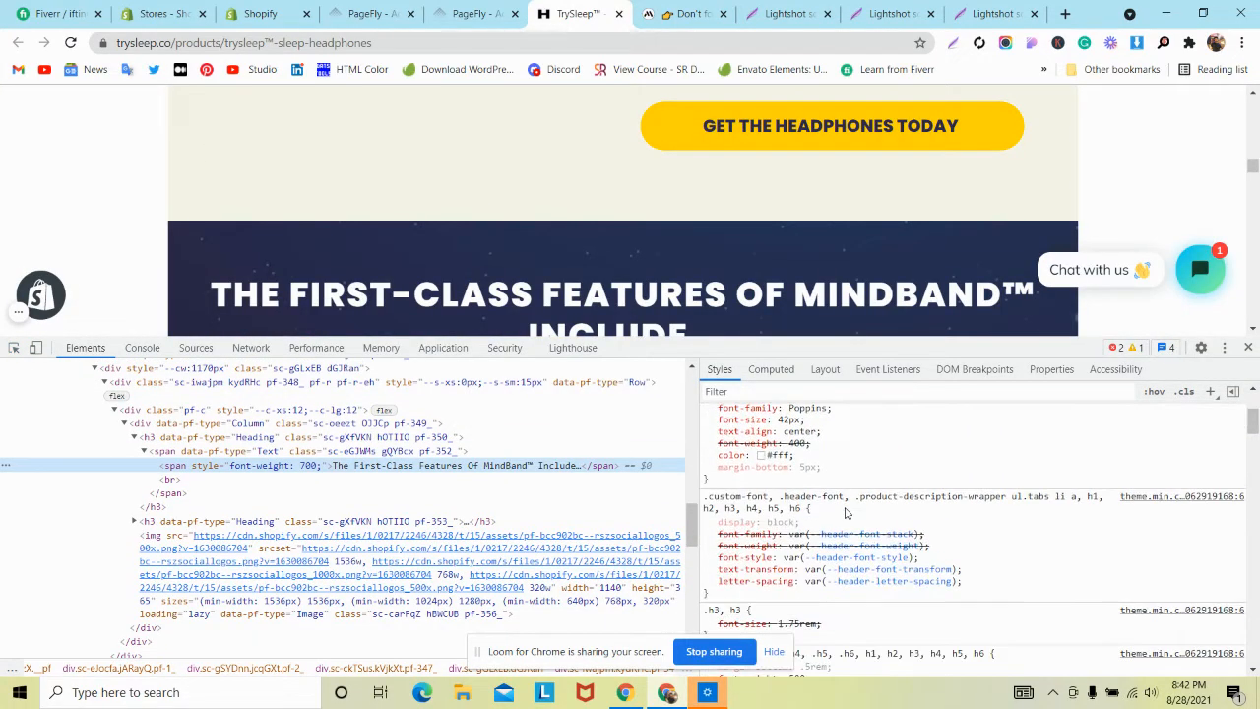
{"action": "scroll", "coordinate": [845, 513], "scroll_direction": "up", "scroll_amount": 2}
{"action": "left_click", "coordinate": [842, 557]}
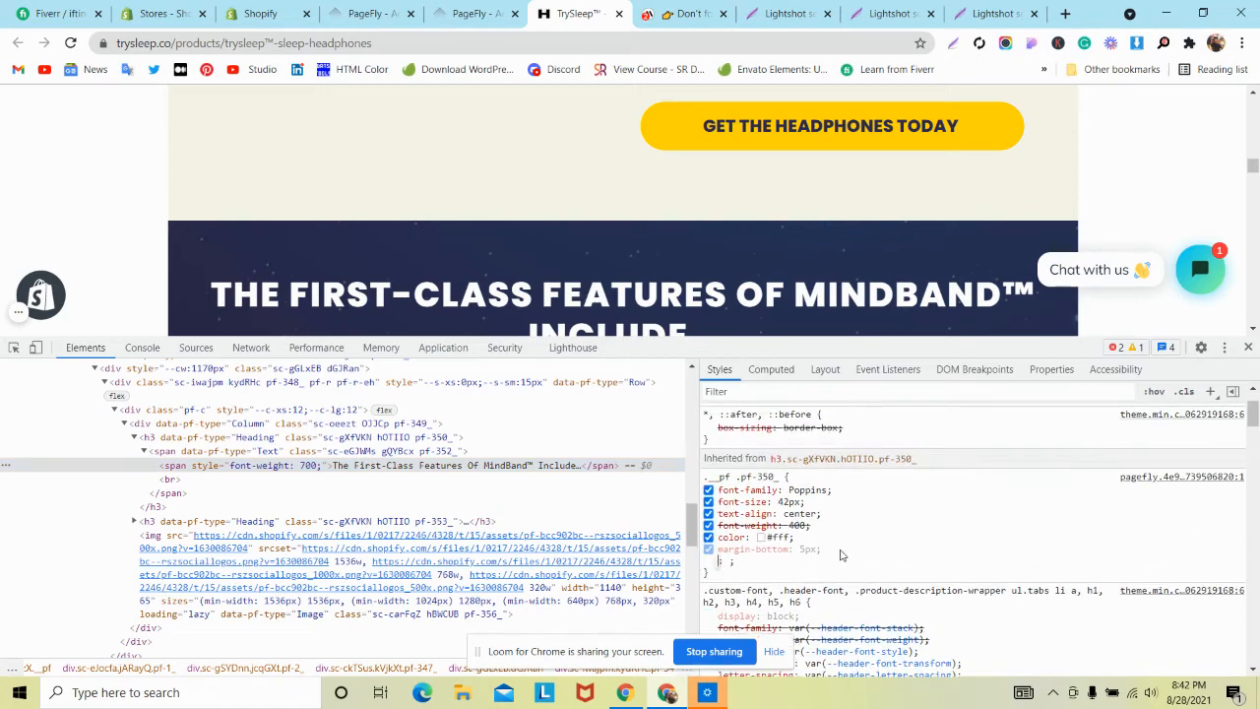
{"action": "type", "text": "te"}
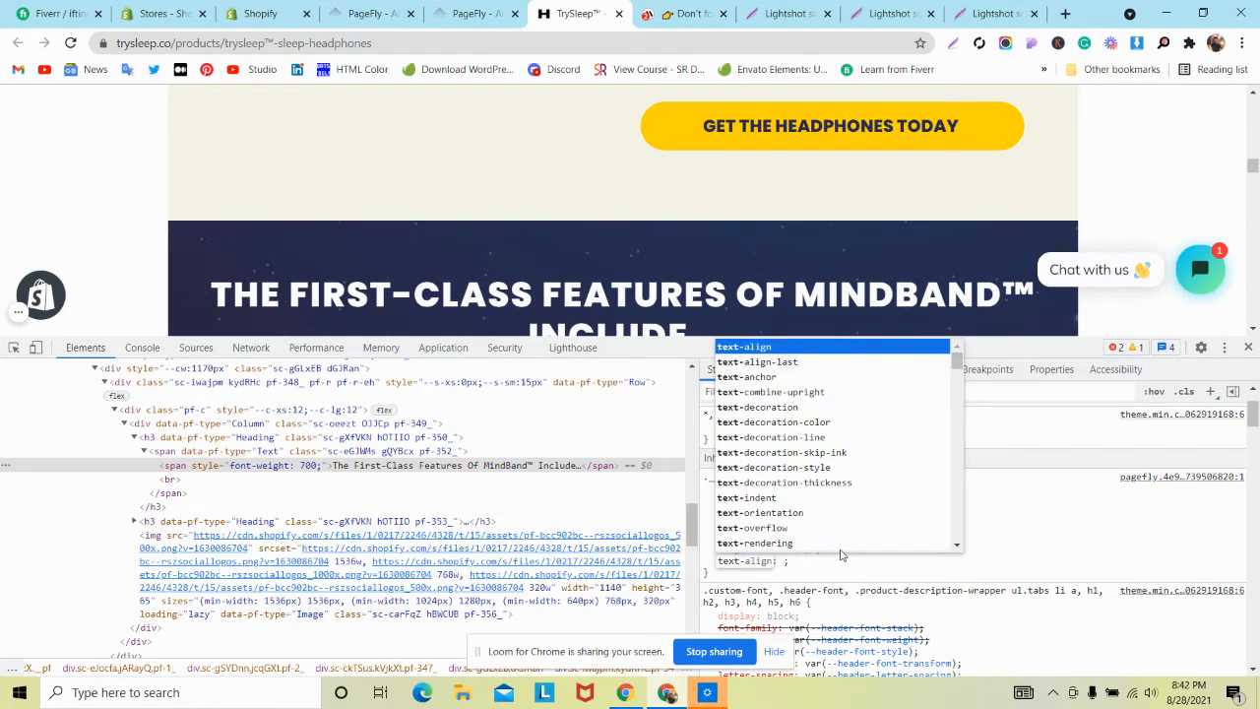
{"action": "type", "text": "xt-t"}
{"action": "key", "text": "Return"}
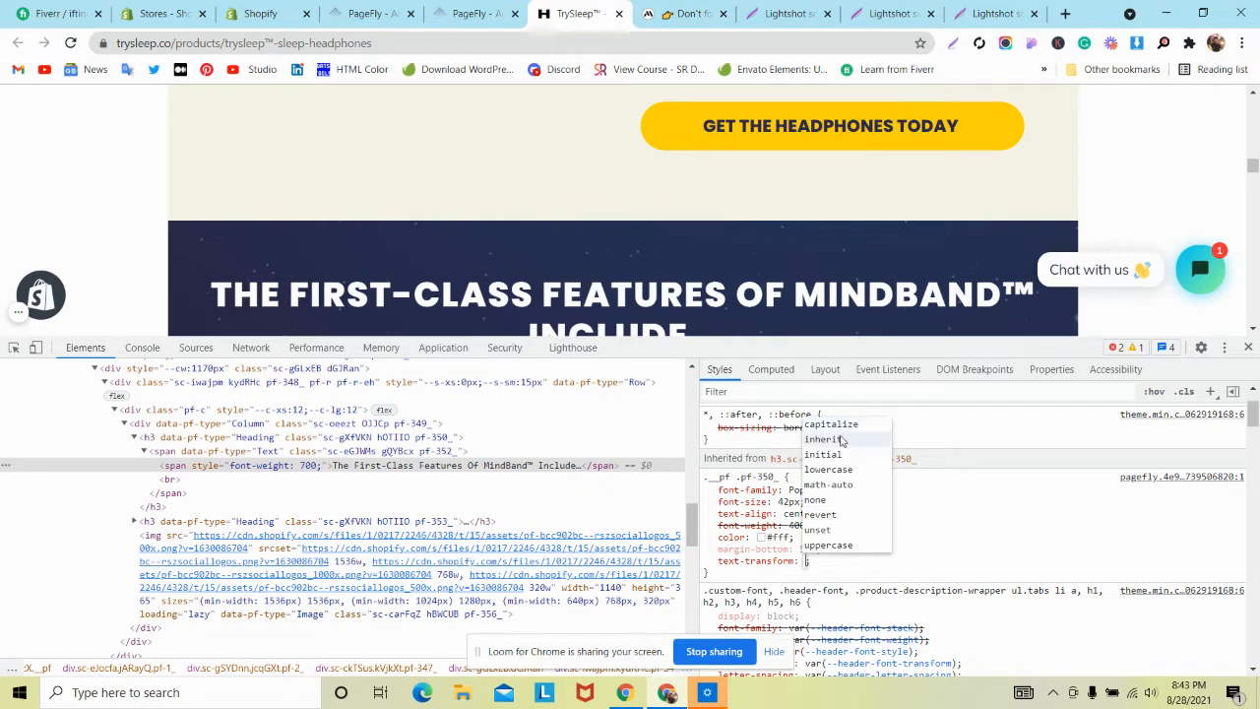
{"action": "left_click", "coordinate": [838, 501]}
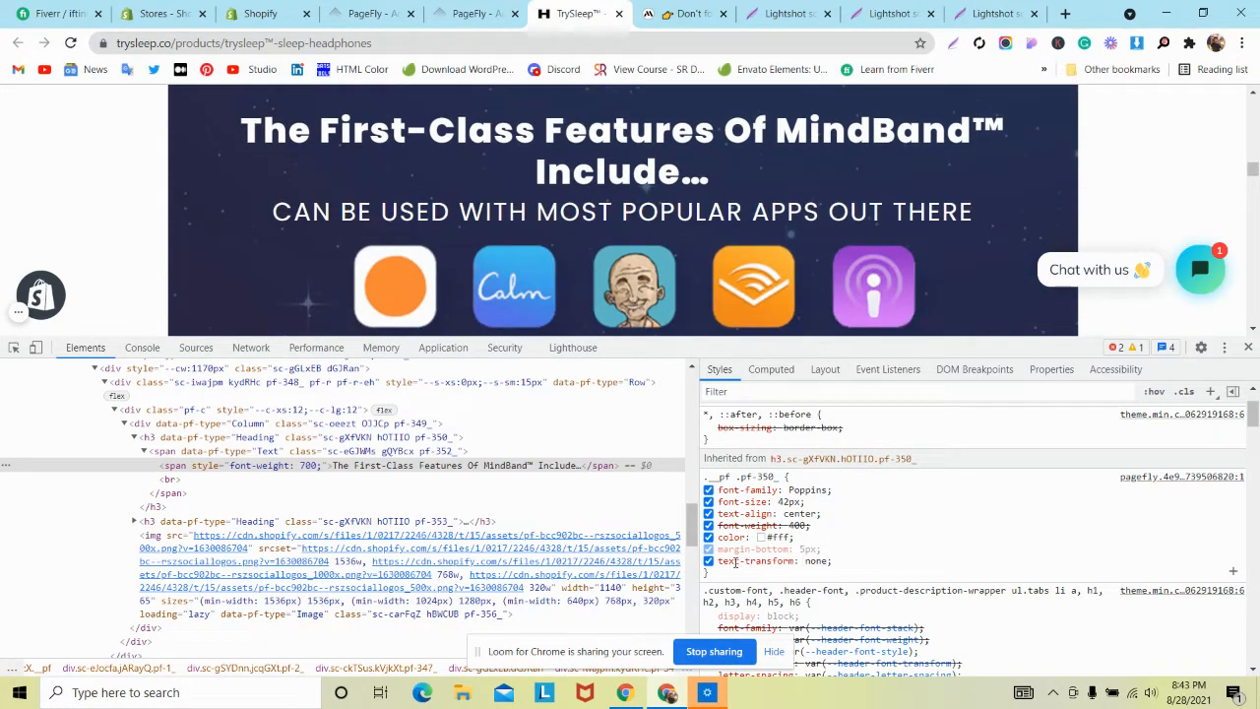
Step: Copy the text-transform: none declaration into the PageFly CSS code of the "Start Sleeping Soundly" heading and its subheading
{"action": "left_click_drag", "start_coordinate": [719, 560], "coordinate": [798, 575]}
{"action": "key", "text": "ctrl+c"}
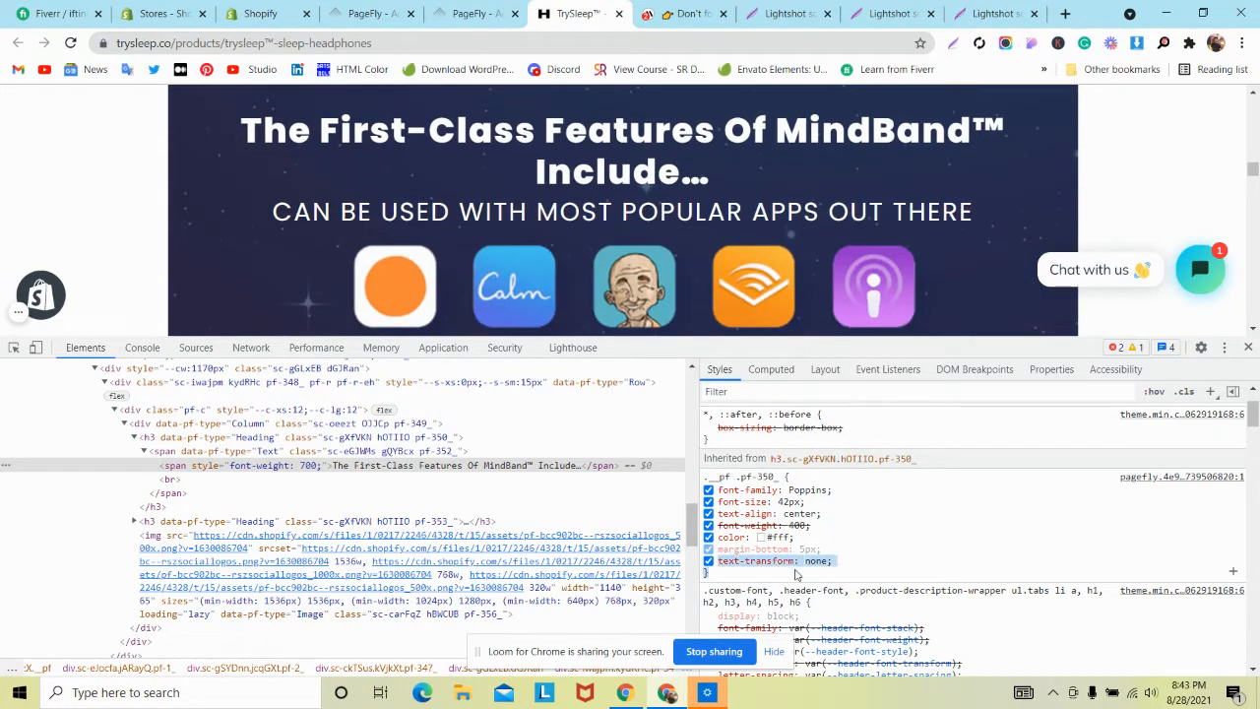
{"action": "left_click", "coordinate": [473, 13]}
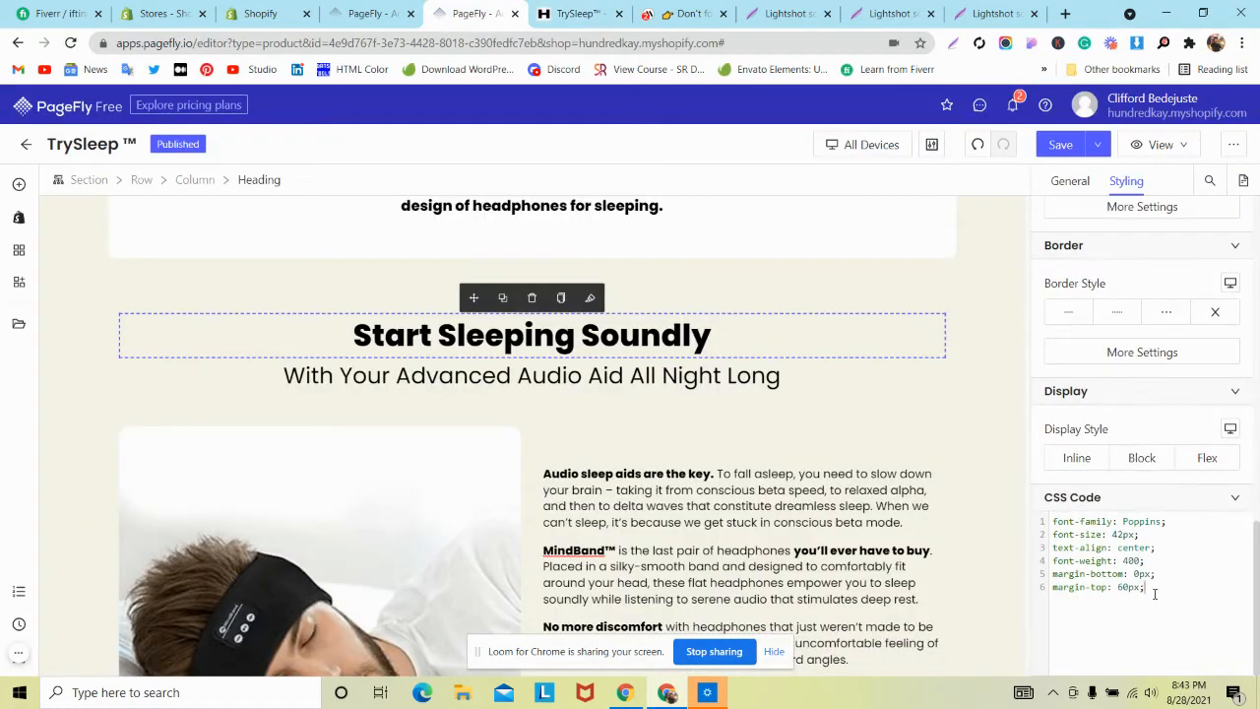
{"action": "key", "text": "ctrl+v"}
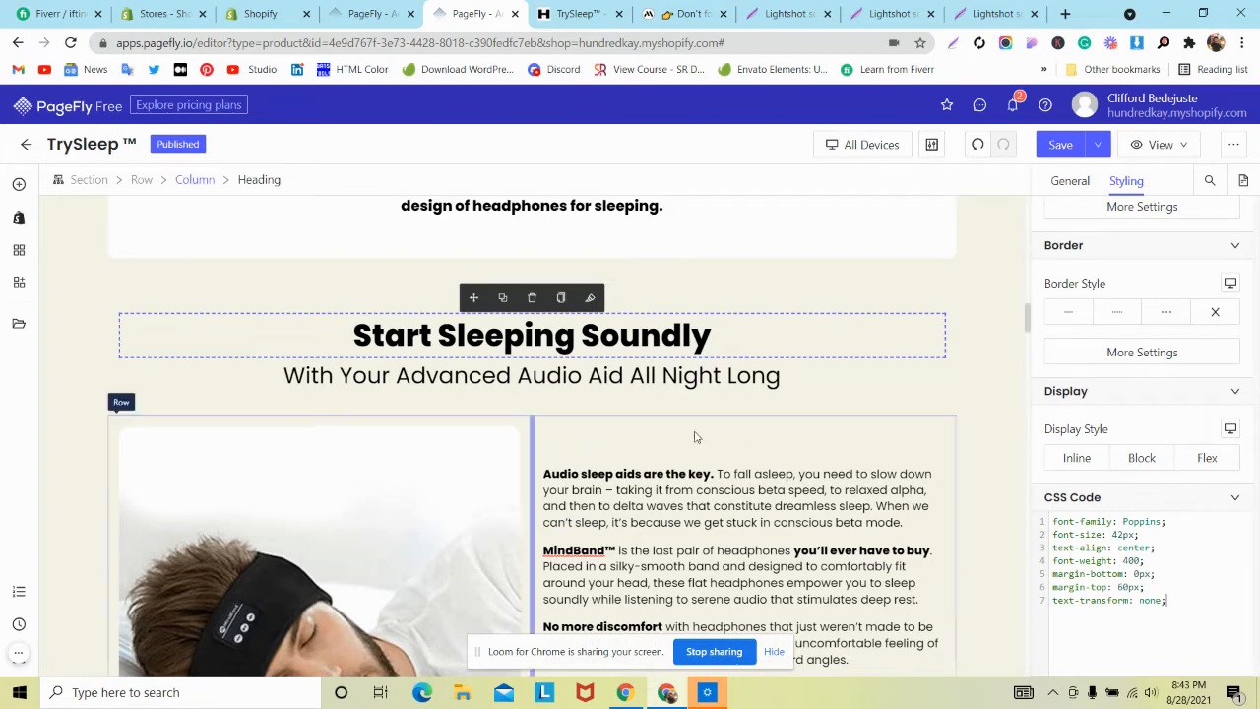
{"action": "left_click", "coordinate": [640, 375]}
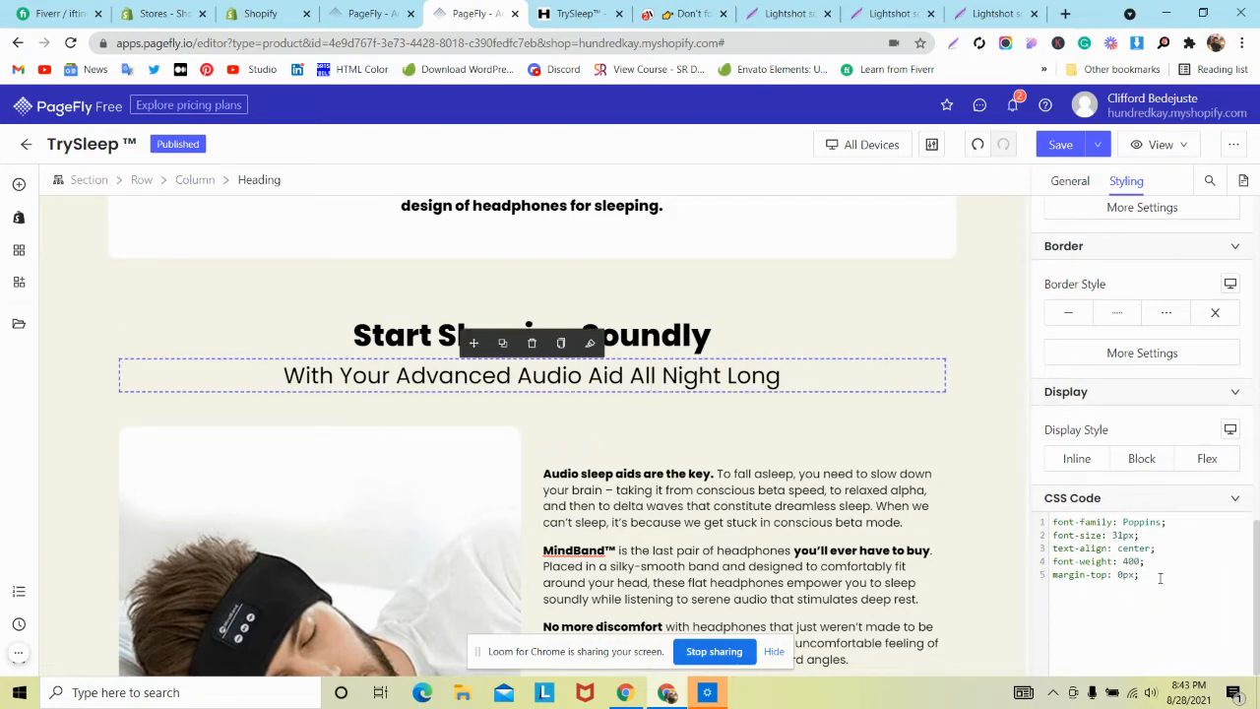
{"action": "key", "text": "ctrl+v"}
Step: Add text-transform: none to the CSS code of the "First-Class Features" heading and its subheading
{"action": "scroll", "coordinate": [658, 448], "scroll_direction": "down", "scroll_amount": 6}
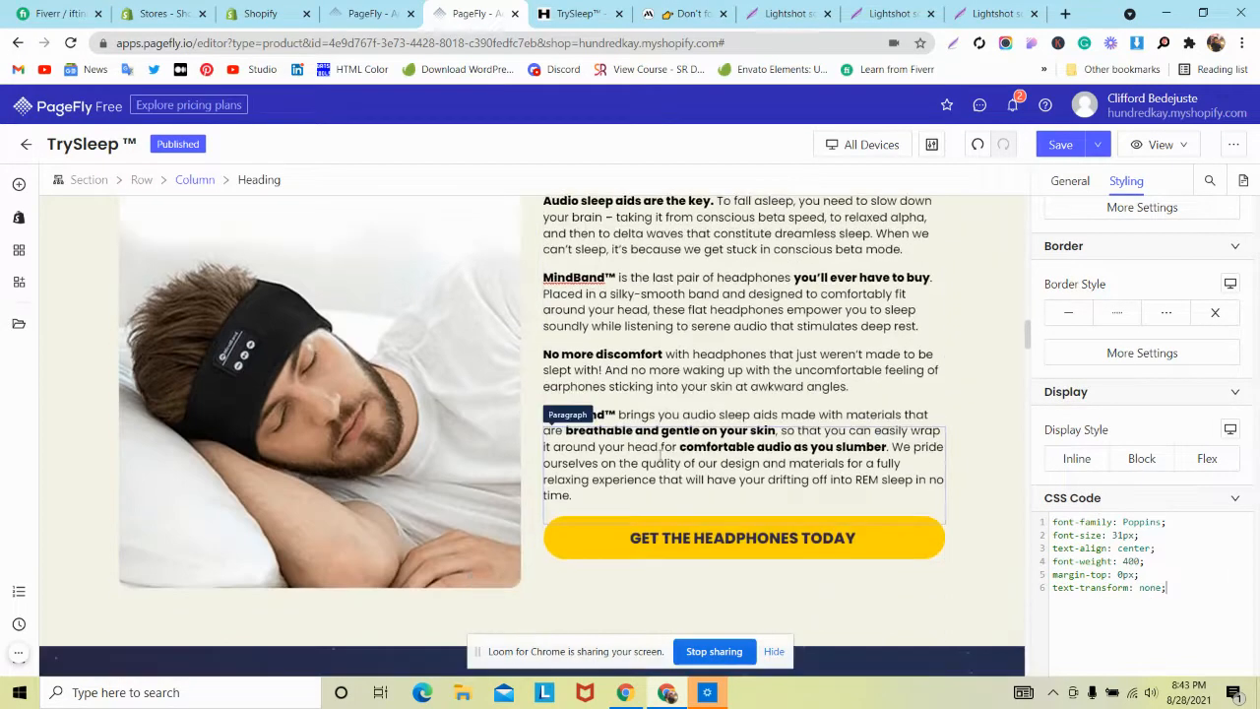
{"action": "left_click", "coordinate": [618, 456]}
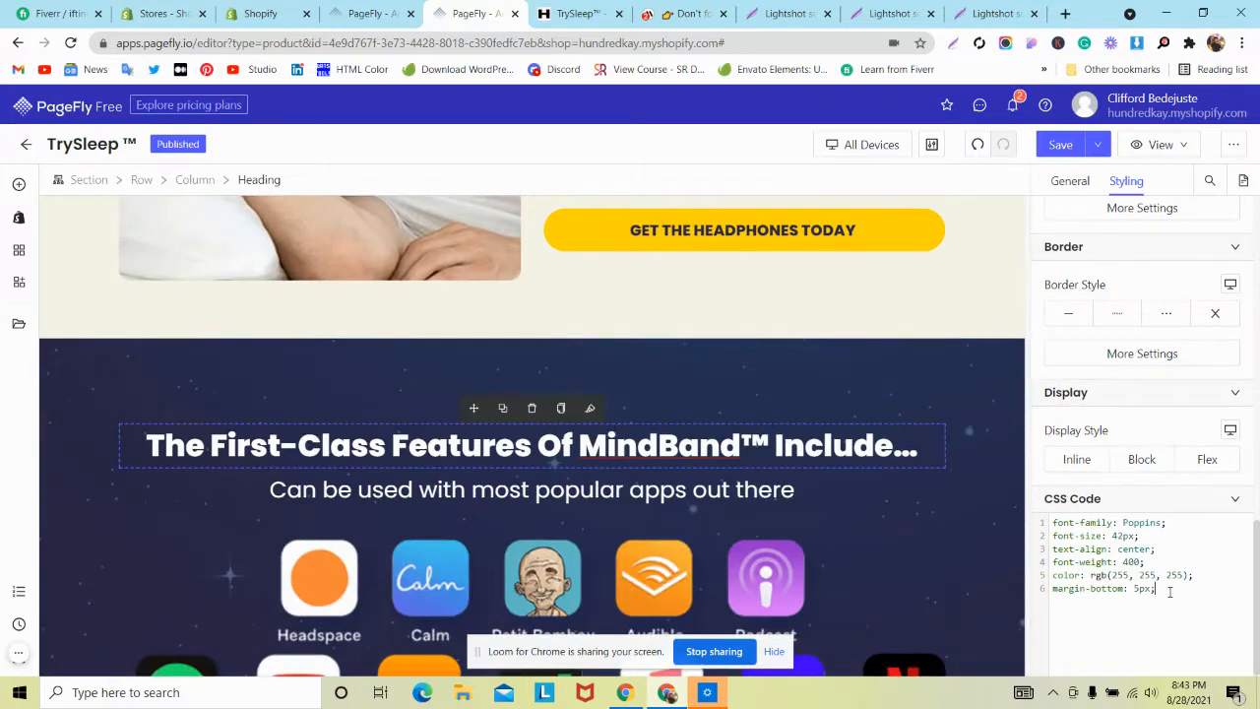
{"action": "key", "text": "ctrl+v"}
{"action": "left_click", "coordinate": [773, 490]}
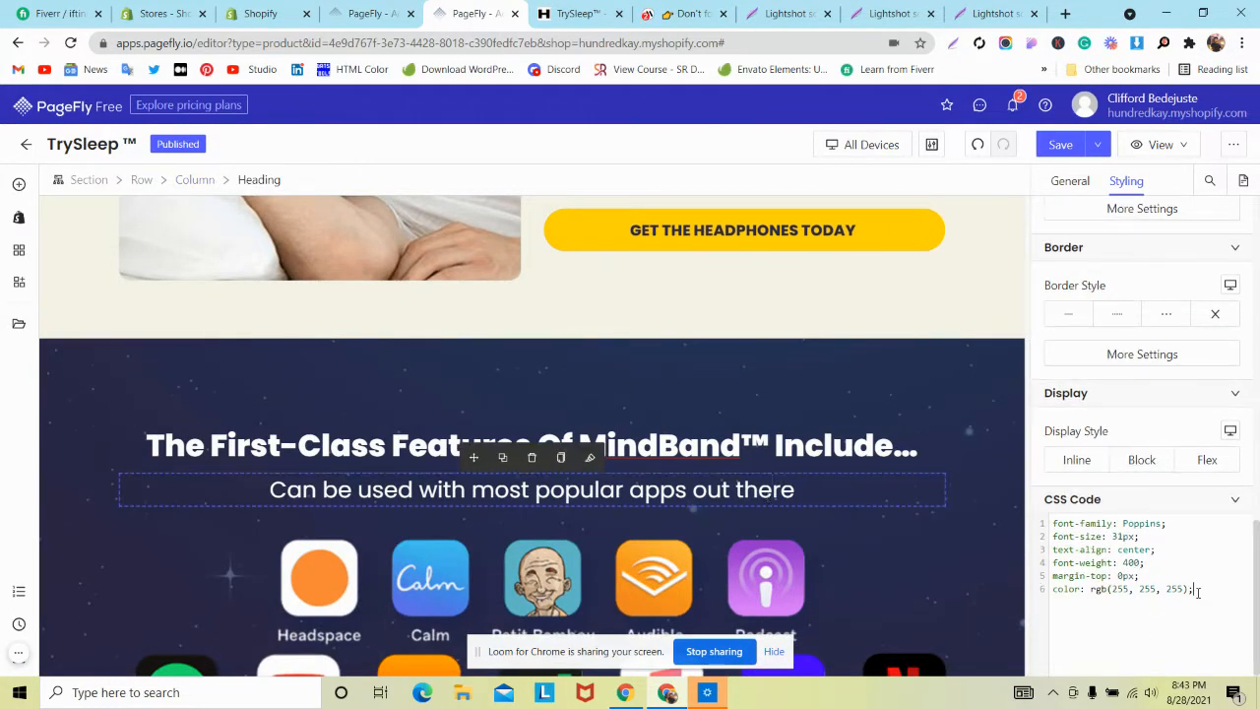
{"action": "key", "text": "ctrl+v"}
Step: Save and publish the page with the new heading letter case
{"action": "scroll", "coordinate": [428, 347], "scroll_direction": "down", "scroll_amount": 1}
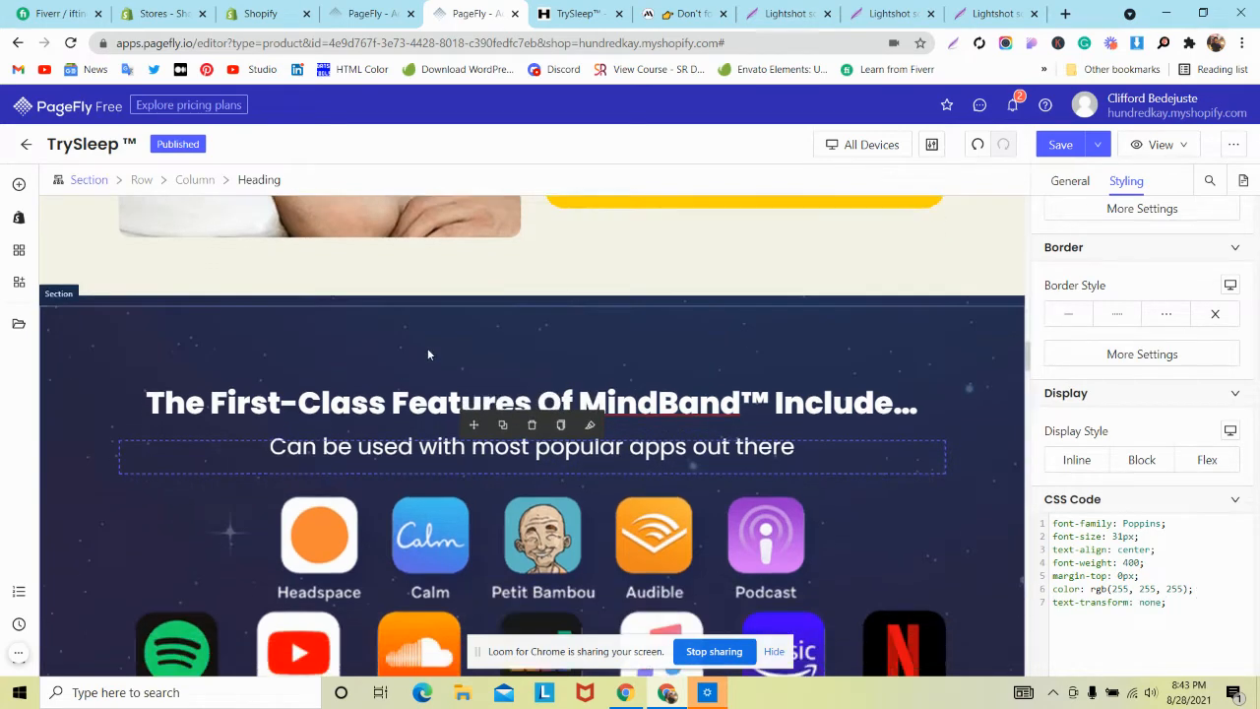
{"action": "left_click", "coordinate": [1099, 145]}
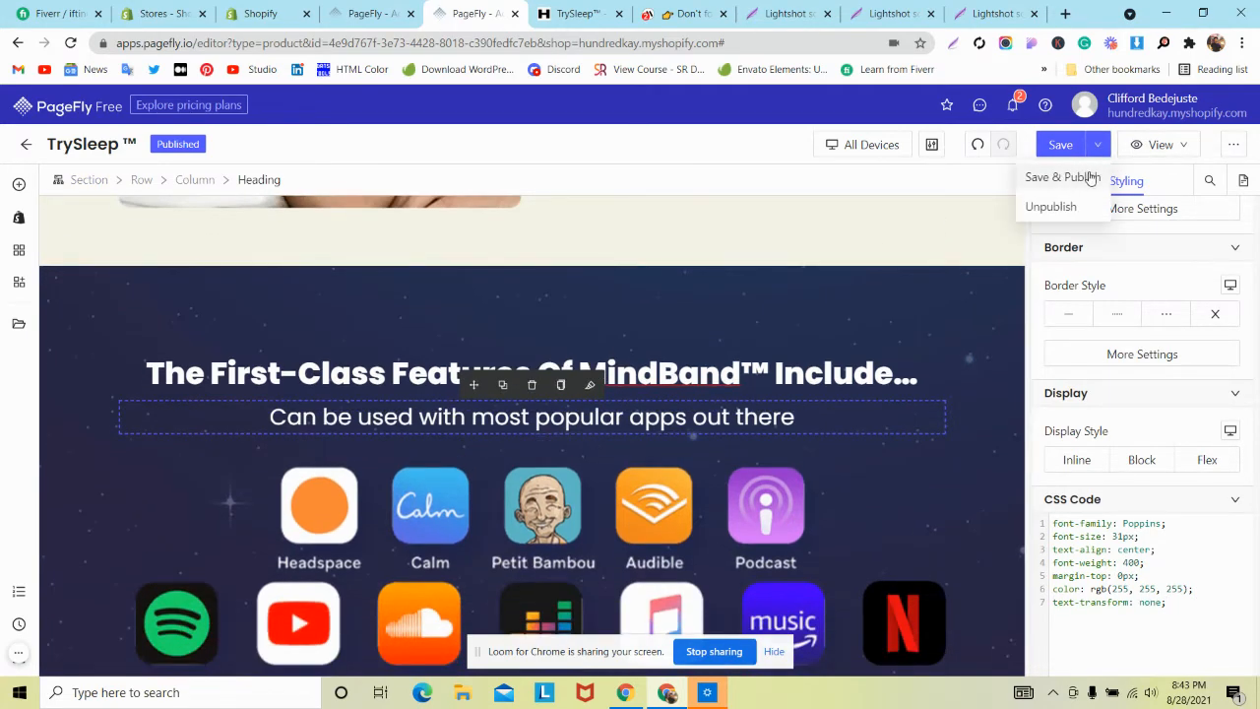
{"action": "left_click", "coordinate": [1091, 176]}
{"action": "left_click", "coordinate": [579, 13]}
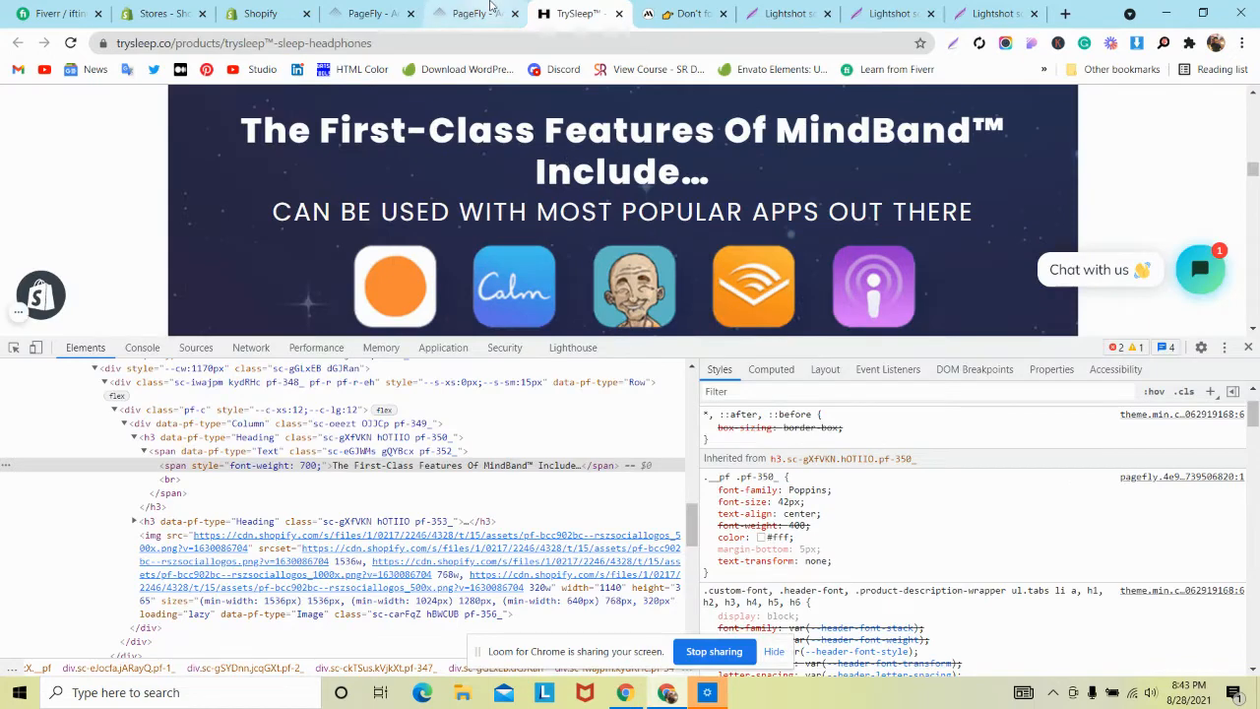
{"action": "left_click", "coordinate": [489, 8]}
Step: Close the old Lightshot screenshots and measure how far the white features card overlaps the dark section on mindband.co
{"action": "left_click", "coordinate": [684, 13]}
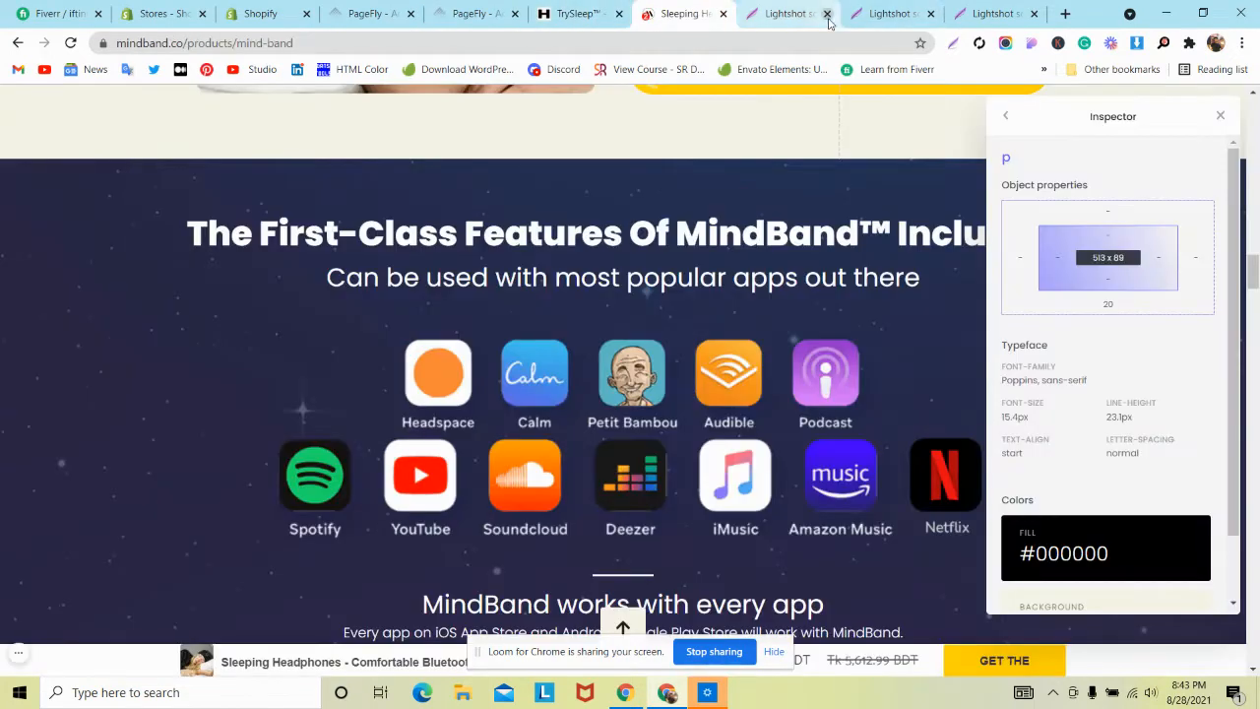
{"action": "left_click", "coordinate": [828, 14]}
{"action": "left_click", "coordinate": [828, 14]}
{"action": "left_click", "coordinate": [828, 14]}
{"action": "scroll", "coordinate": [504, 227], "scroll_direction": "down", "scroll_amount": 4}
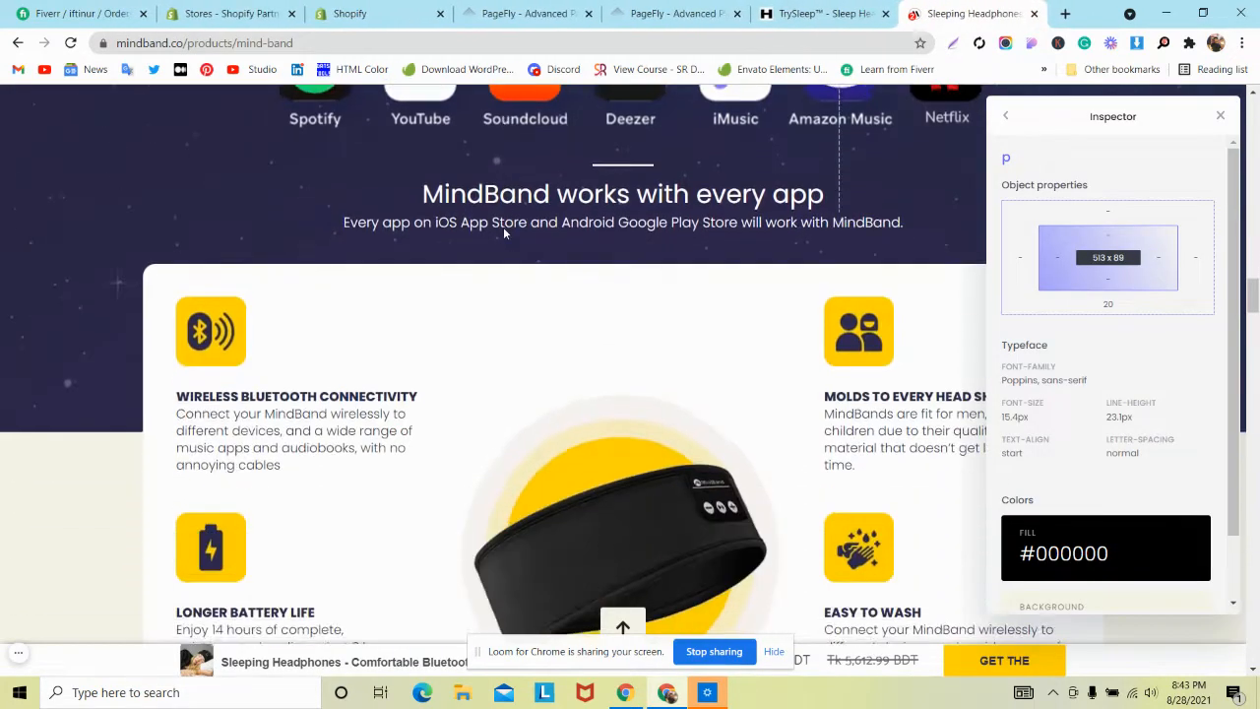
{"action": "left_click", "coordinate": [954, 45]}
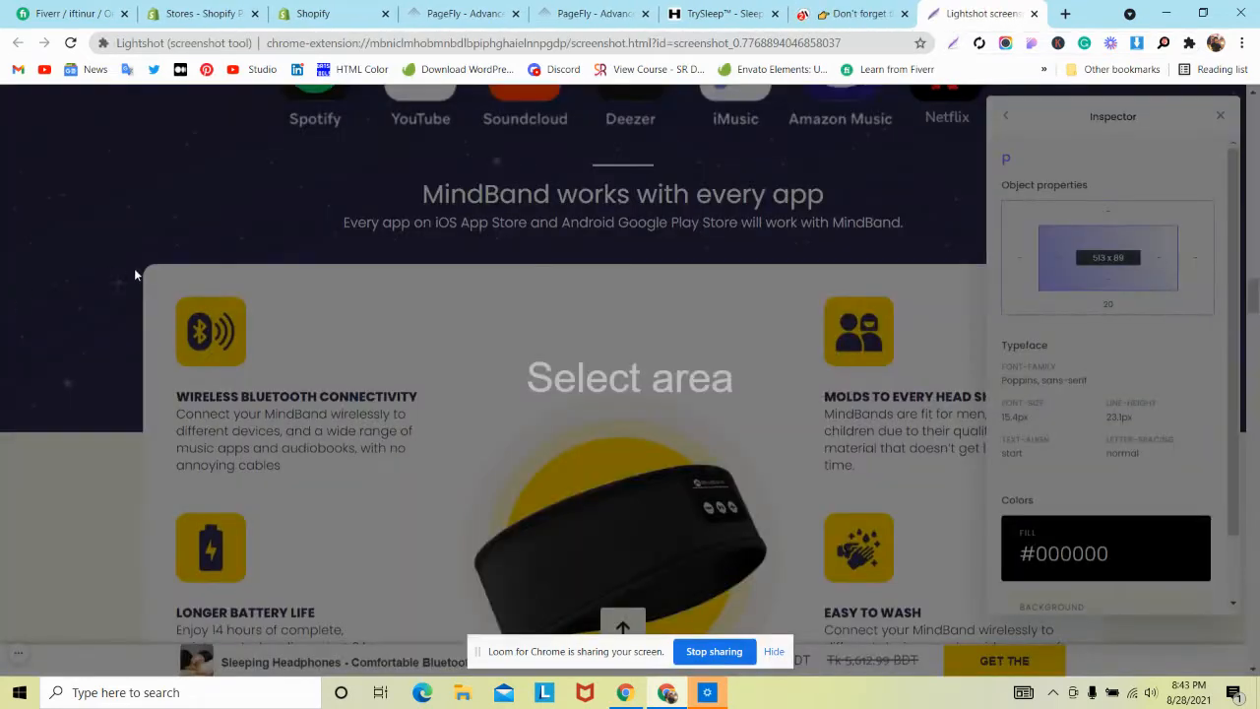
{"action": "left_click_drag", "start_coordinate": [152, 265], "coordinate": [28, 431]}
Step: Close the developer tools on trysleep.co and measure the white features card's overlap with the dark section using a screenshot selection
{"action": "left_click", "coordinate": [724, 14]}
{"action": "scroll", "coordinate": [252, 268], "scroll_direction": "down", "scroll_amount": 6}
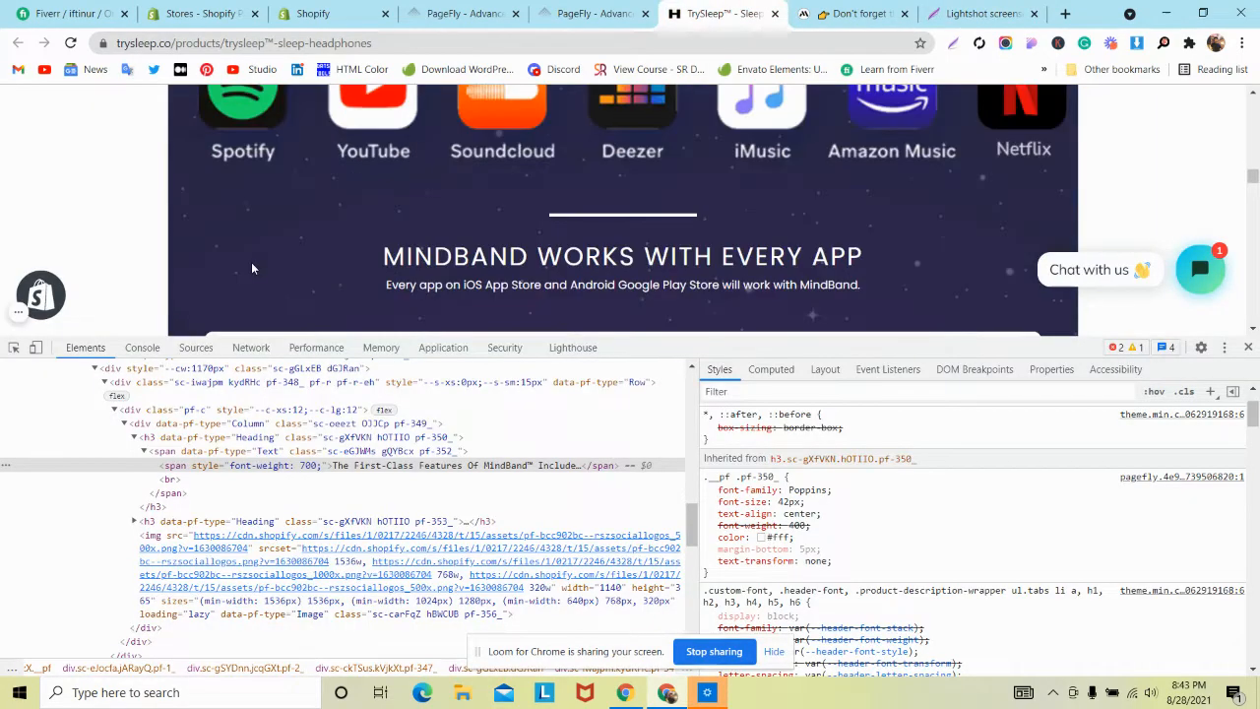
{"action": "left_click", "coordinate": [1249, 347]}
{"action": "left_click", "coordinate": [953, 42]}
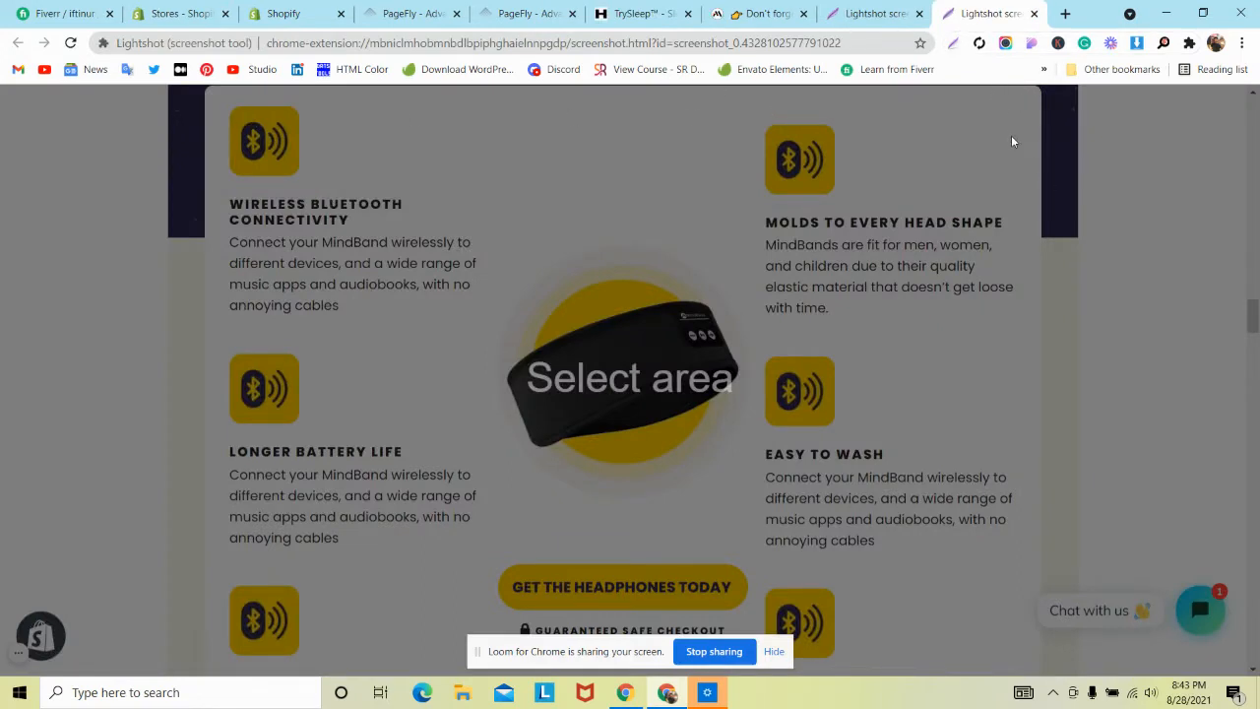
{"action": "left_click_drag", "start_coordinate": [983, 88], "coordinate": [1070, 242]}
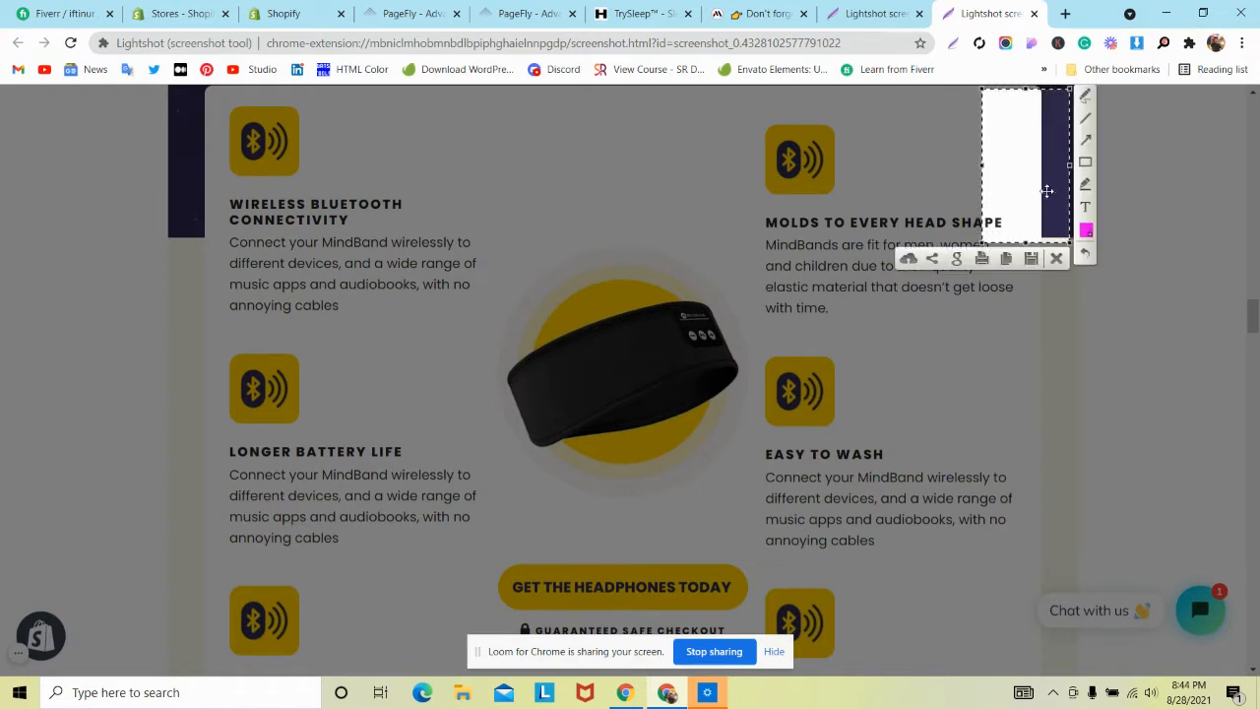
{"action": "left_click_drag", "start_coordinate": [1047, 191], "coordinate": [1001, 228]}
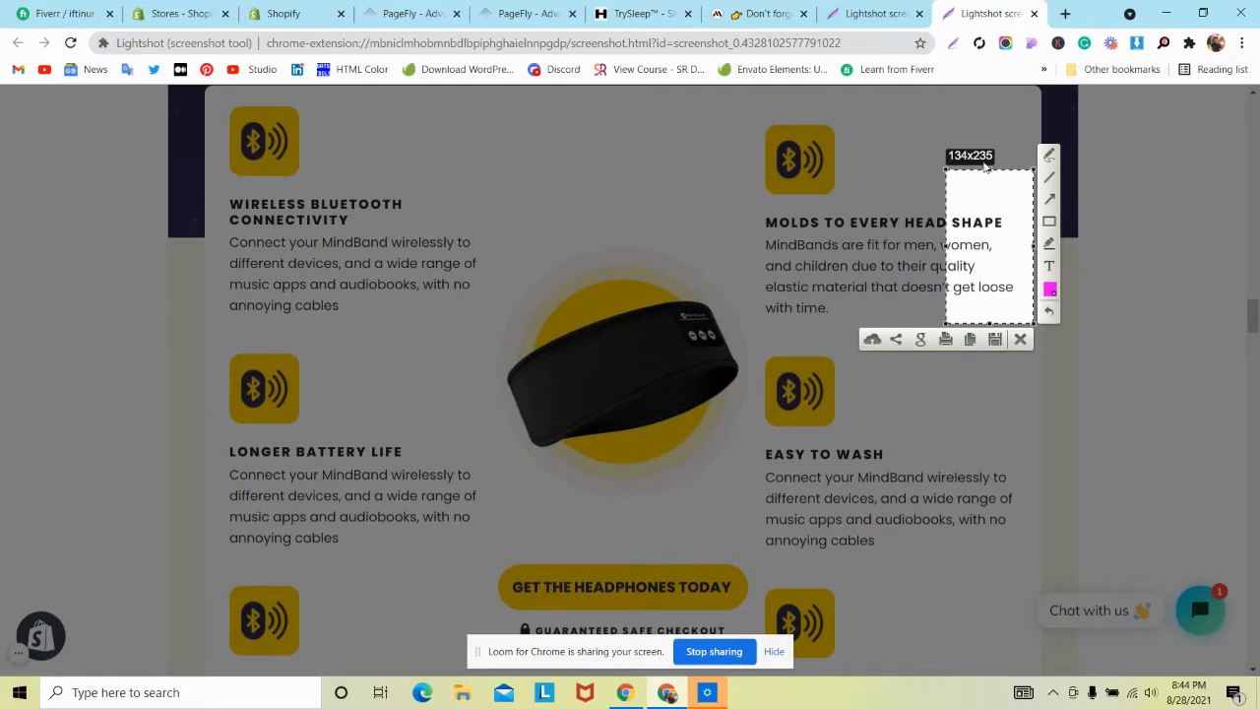
Step: In the PageFly editor, set the white features card row's top margin to -210 px
{"action": "left_click", "coordinate": [530, 13]}
{"action": "scroll", "coordinate": [430, 295], "scroll_direction": "down", "scroll_amount": 5}
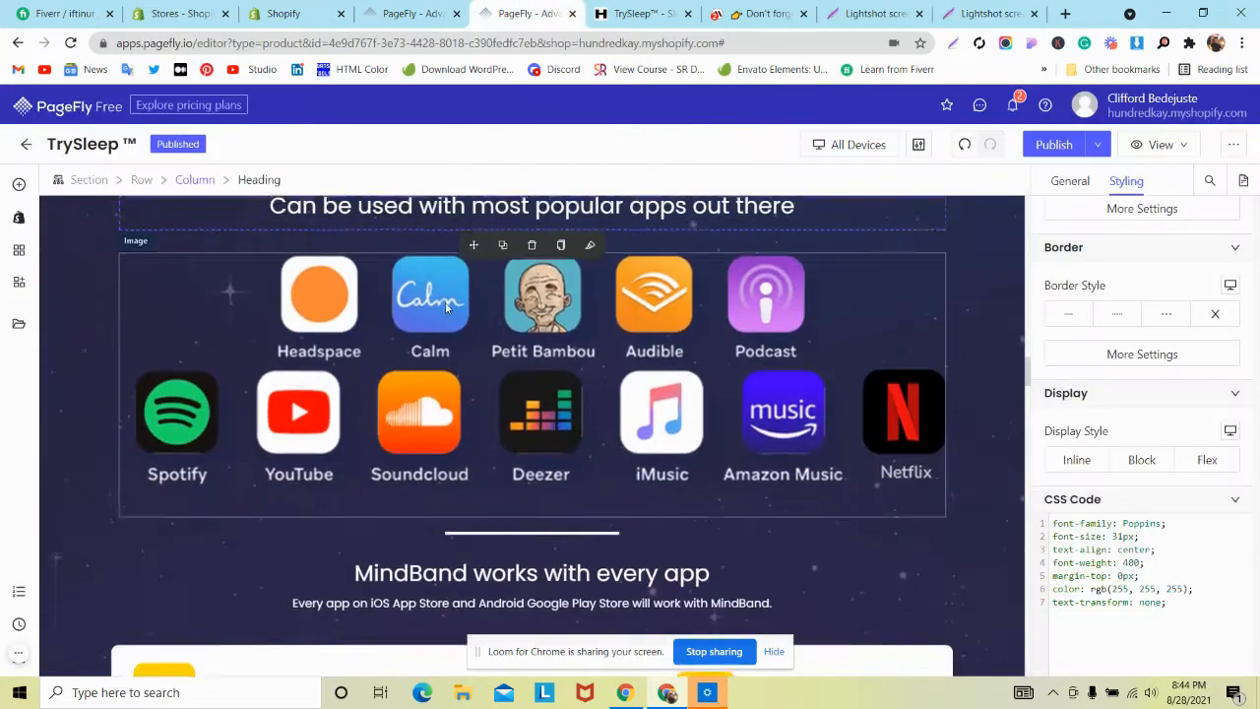
{"action": "left_click", "coordinate": [335, 429]}
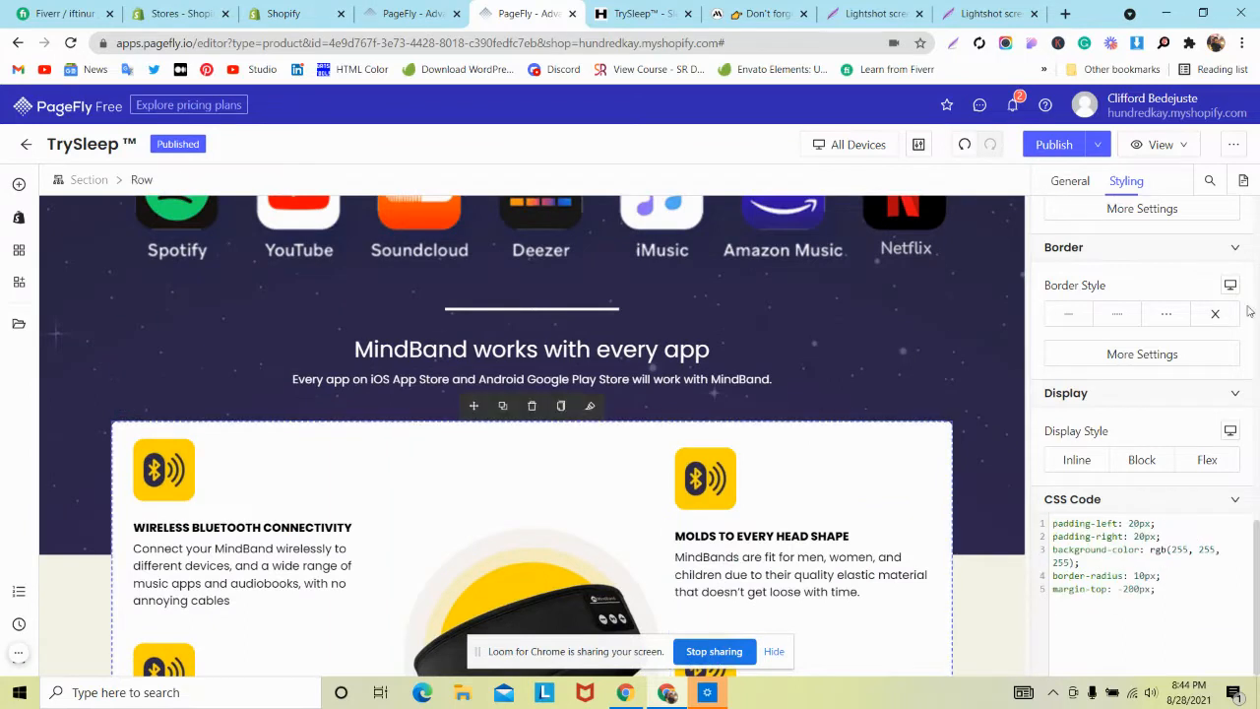
{"action": "scroll", "coordinate": [1224, 303], "scroll_direction": "up", "scroll_amount": 2}
{"action": "scroll", "coordinate": [1223, 302], "scroll_direction": "up", "scroll_amount": 5}
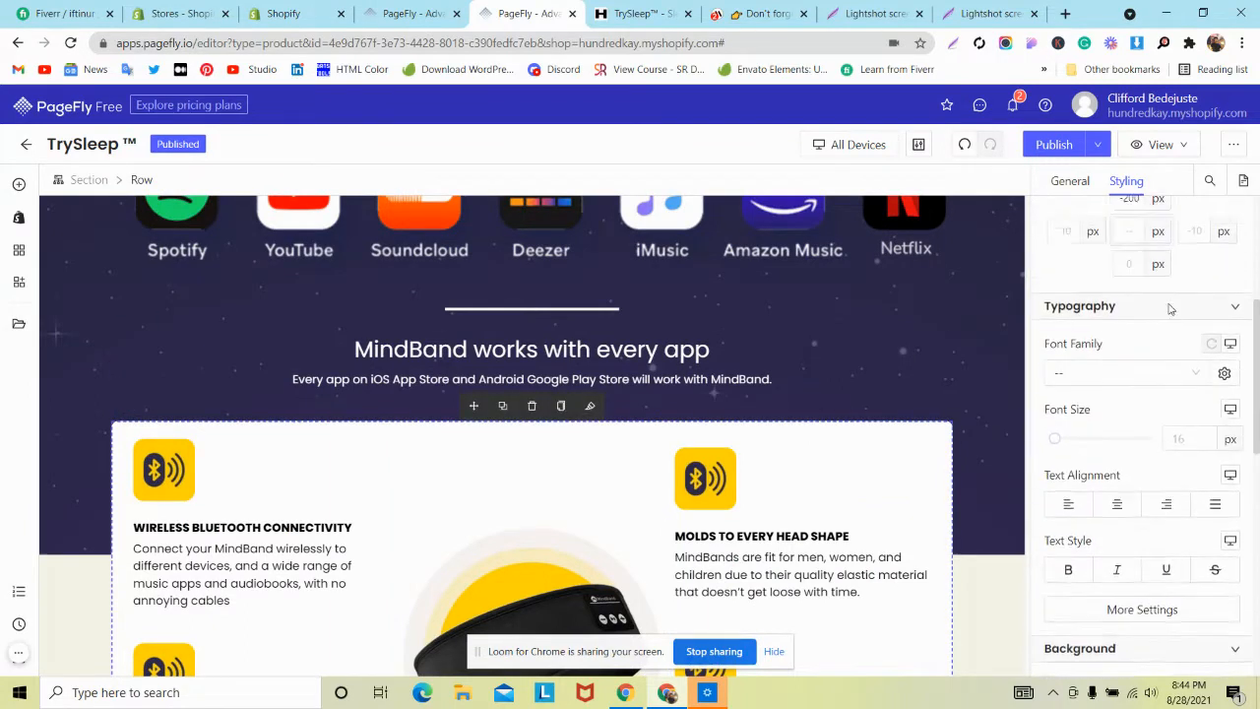
{"action": "key", "text": "Down"}
{"action": "key", "text": "Down"}
{"action": "key", "text": "Down"}
{"action": "key", "text": "Down"}
{"action": "key", "text": "Down"}
{"action": "key", "text": "Down"}
{"action": "key", "text": "Down"}
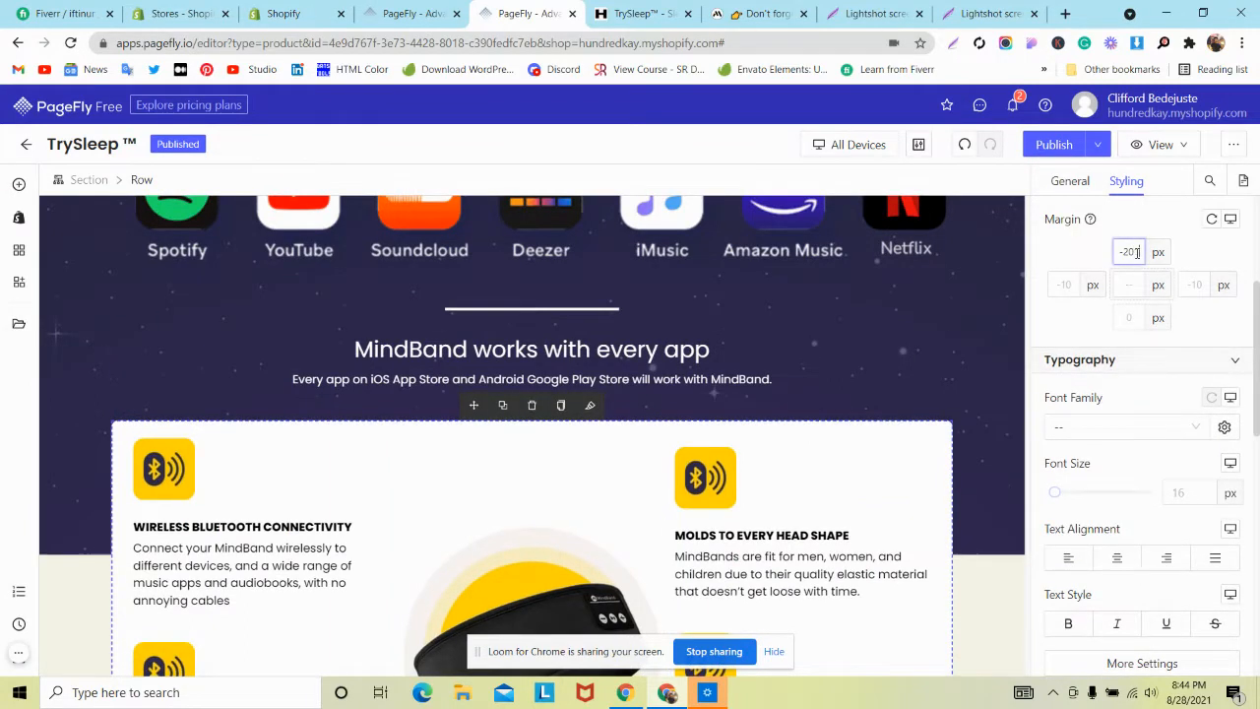
{"action": "key", "text": "Down"}
{"action": "key", "text": "Down"}
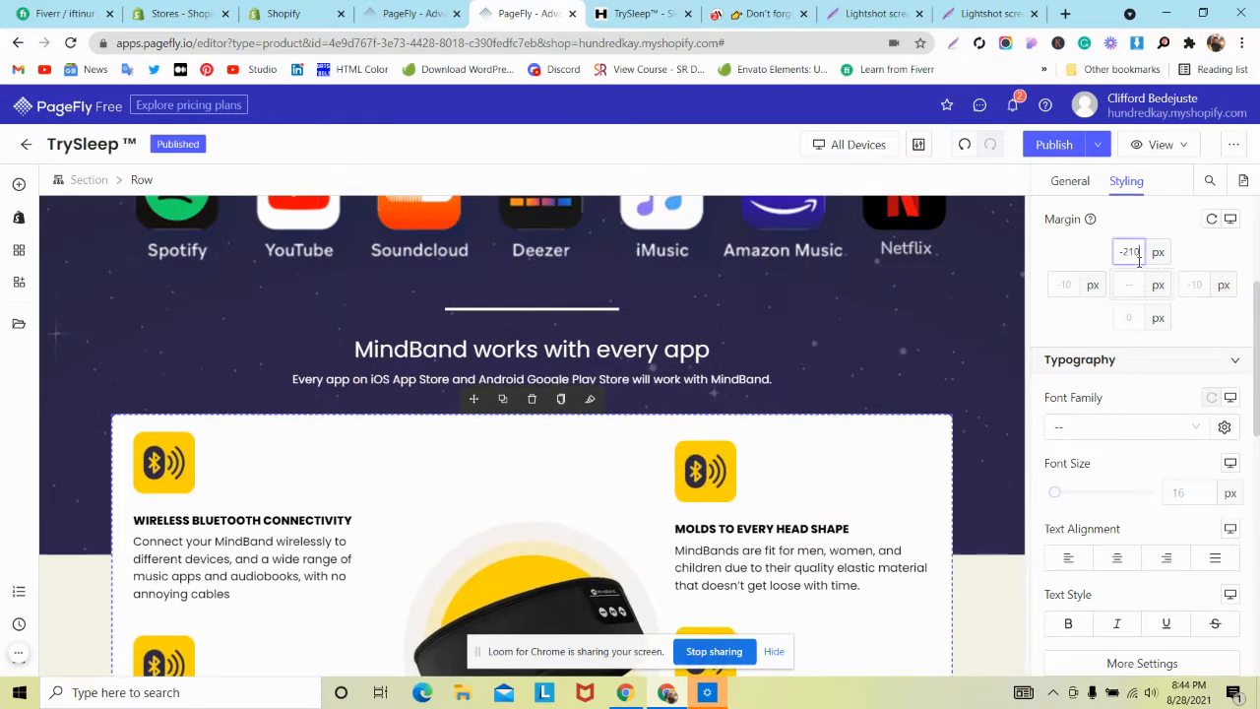
Step: Increase the bottom padding of the dark section behind the features card to 204 px
{"action": "left_click", "coordinate": [1004, 524]}
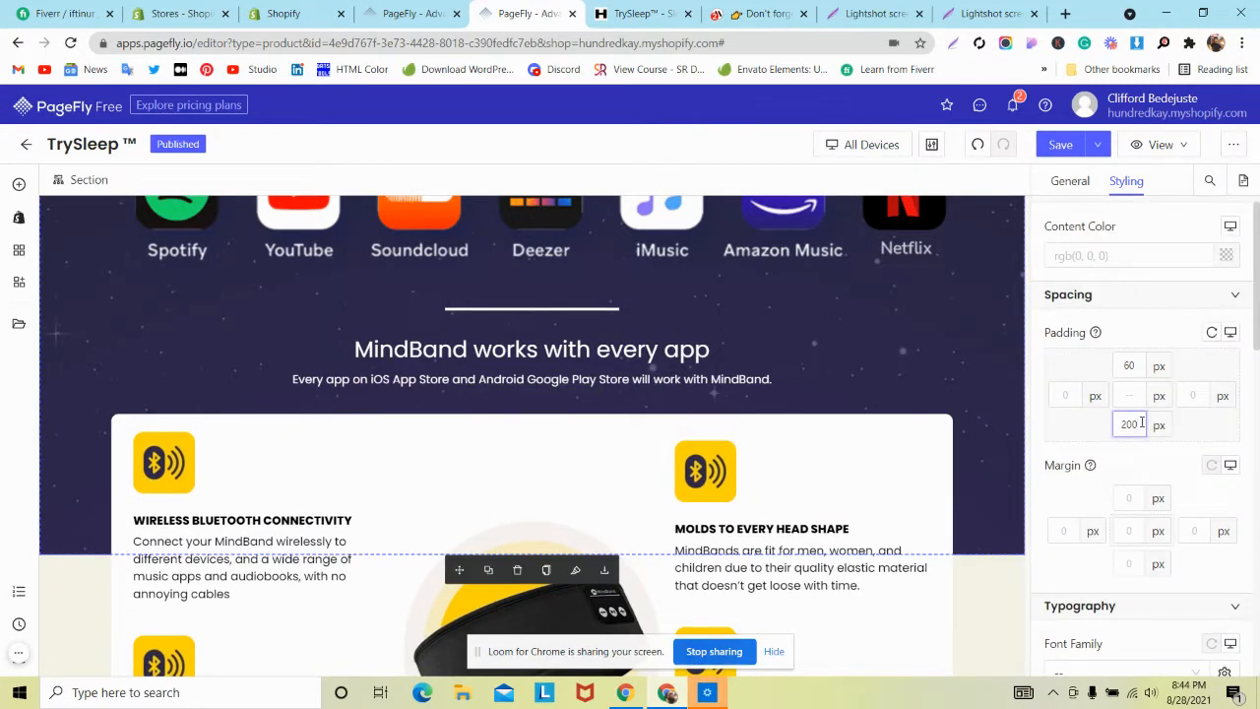
{"action": "key", "text": "Up"}
{"action": "key", "text": "Up"}
{"action": "key", "text": "Up"}
{"action": "key", "text": "Up"}
Step: On trysleep.co, measure the gap between the "MindBand works with every app" subheading and the white features card using screenshot selections
{"action": "left_click", "coordinate": [680, 7]}
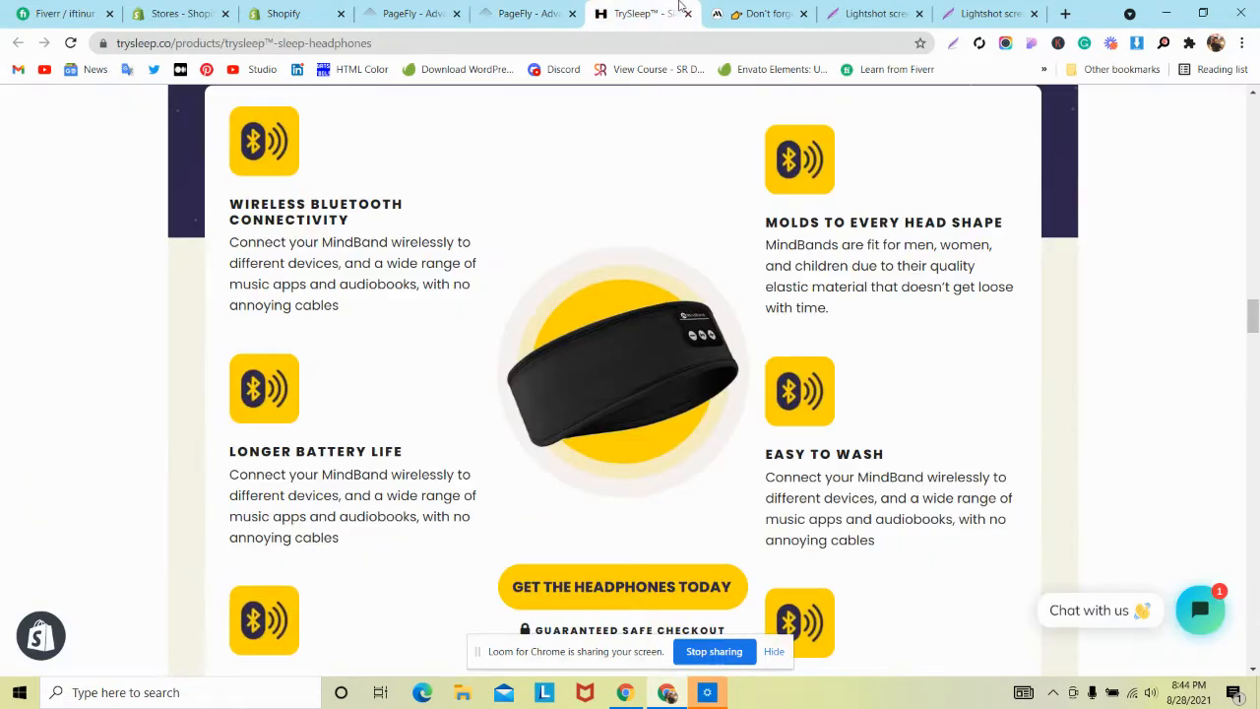
{"action": "scroll", "coordinate": [653, 261], "scroll_direction": "up", "scroll_amount": 3}
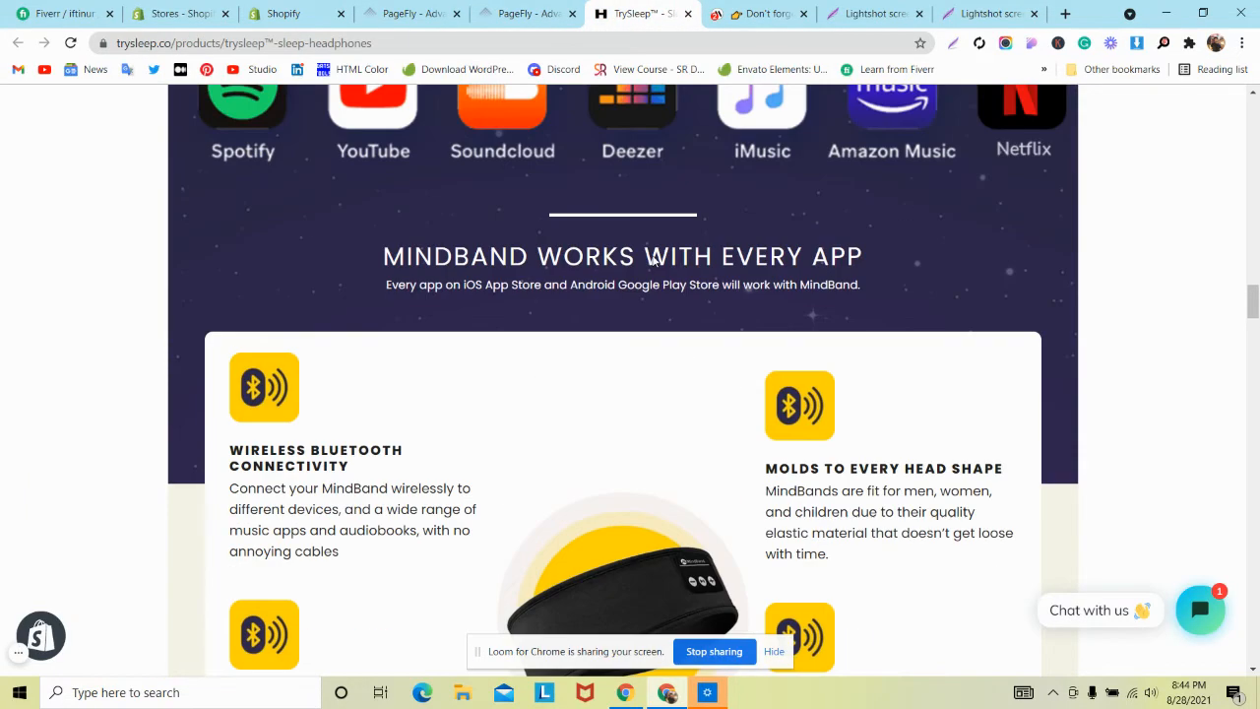
{"action": "left_click", "coordinate": [953, 43]}
{"action": "left_click_drag", "start_coordinate": [601, 291], "coordinate": [730, 335]}
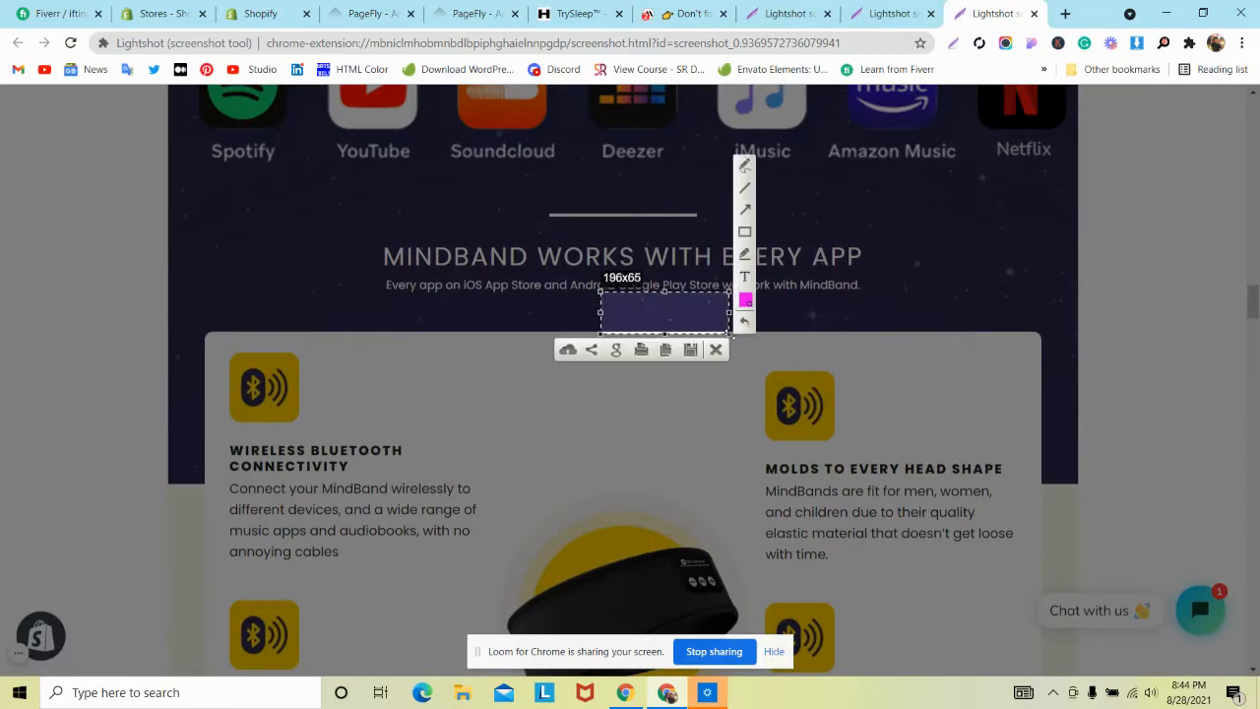
{"action": "left_click", "coordinate": [537, 11]}
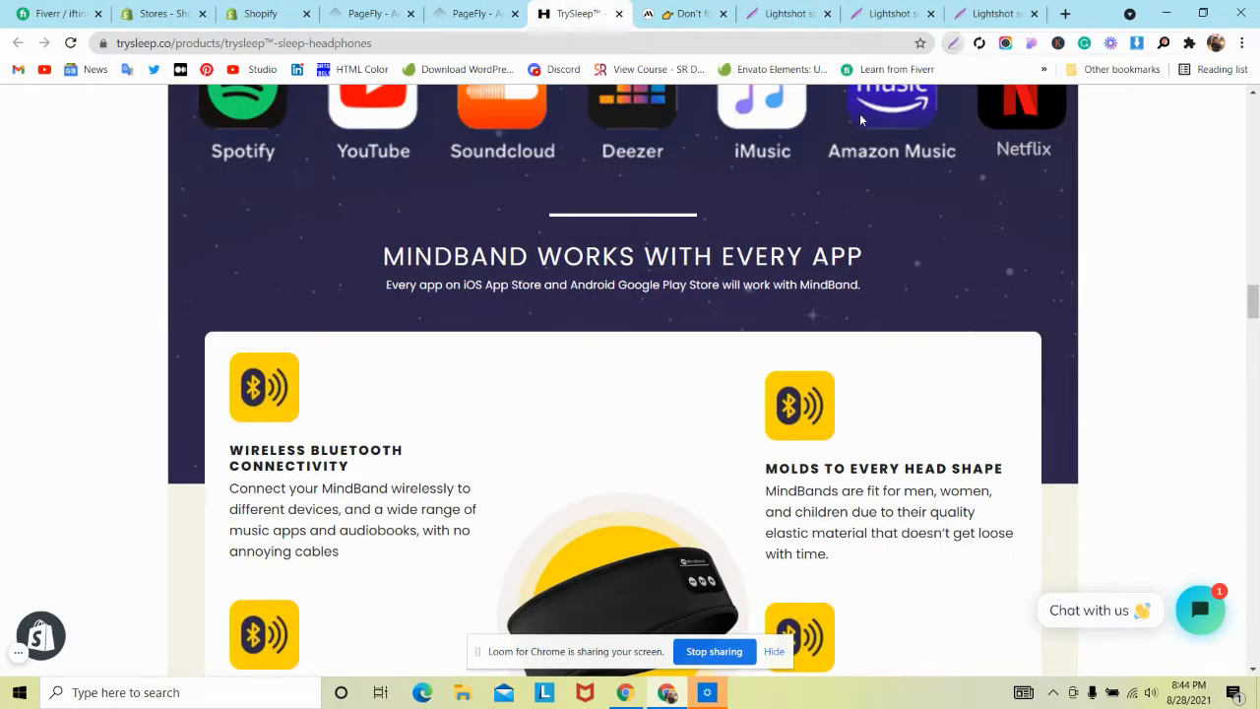
{"action": "left_click", "coordinate": [953, 44]}
{"action": "left_click_drag", "start_coordinate": [624, 288], "coordinate": [701, 331]}
Step: Back in the PageFly editor, raise the dark section's bottom padding to 210 px
{"action": "left_click", "coordinate": [472, 8]}
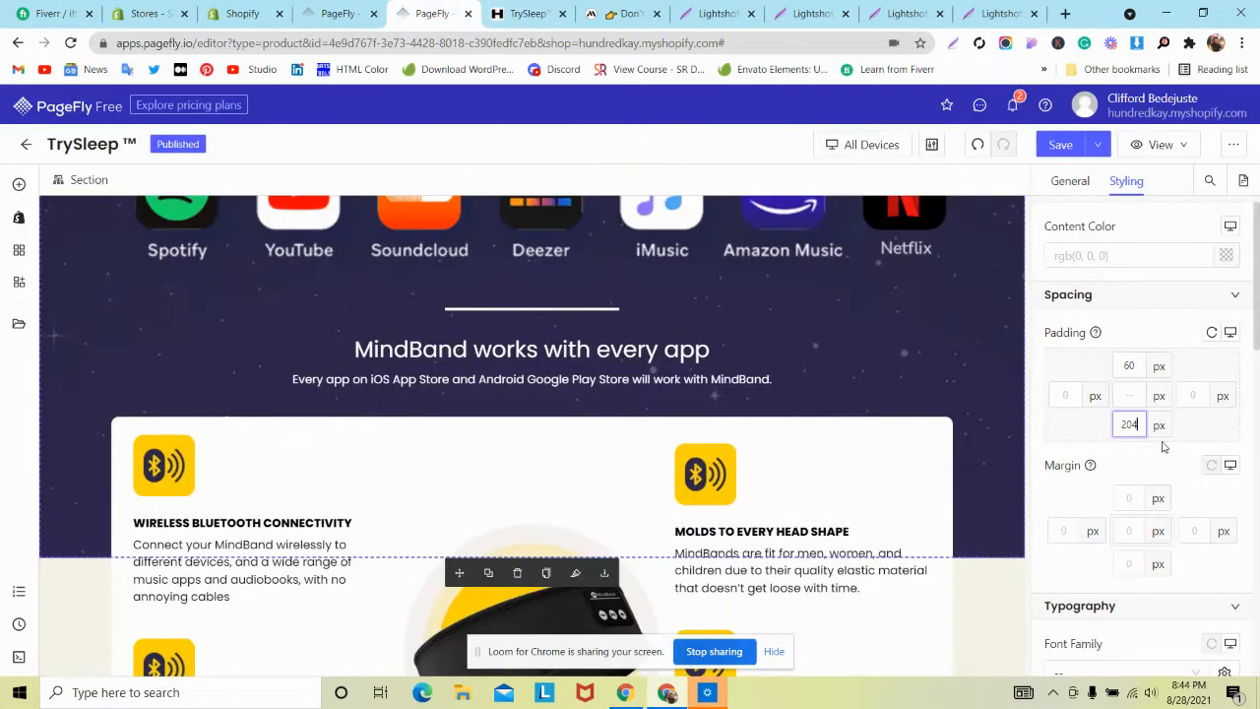
{"action": "key", "text": "Up"}
{"action": "key", "text": "Up"}
{"action": "key", "text": "Up"}
{"action": "double_click", "coordinate": [1157, 436]}
{"action": "key", "text": "Up"}
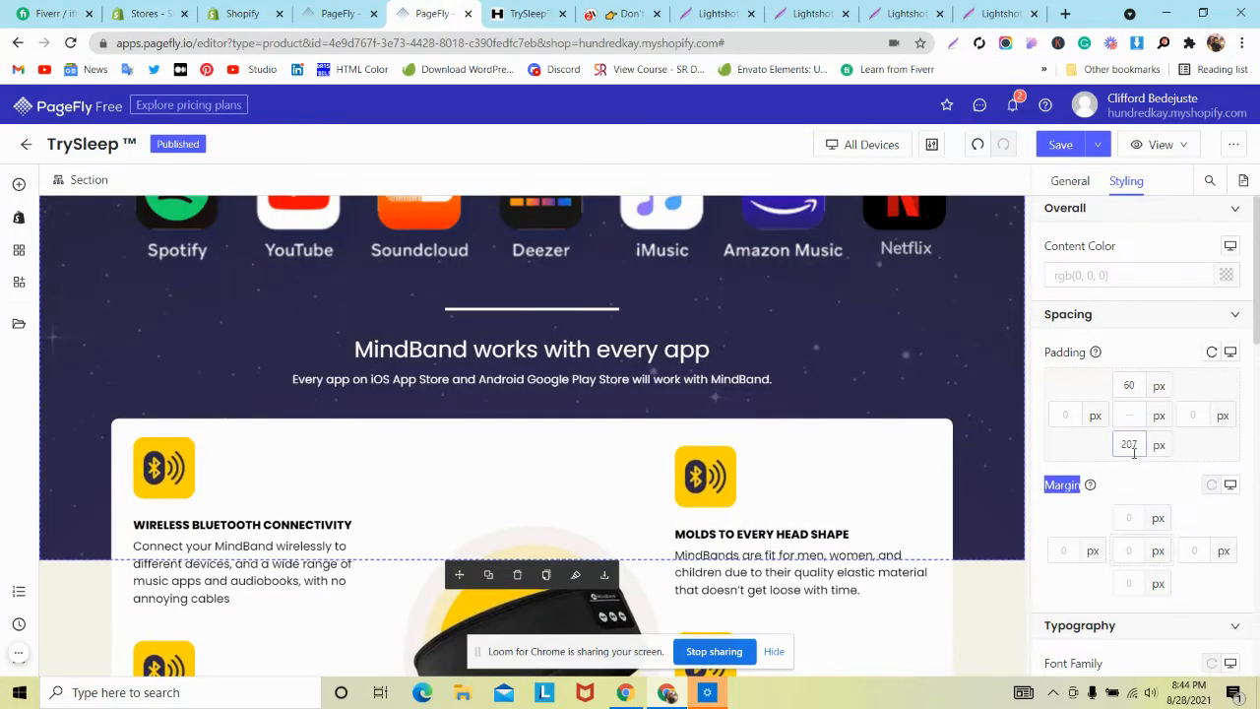
{"action": "left_click", "coordinate": [1136, 447]}
{"action": "key", "text": "Up"}
{"action": "key", "text": "Up"}
{"action": "key", "text": "Up"}
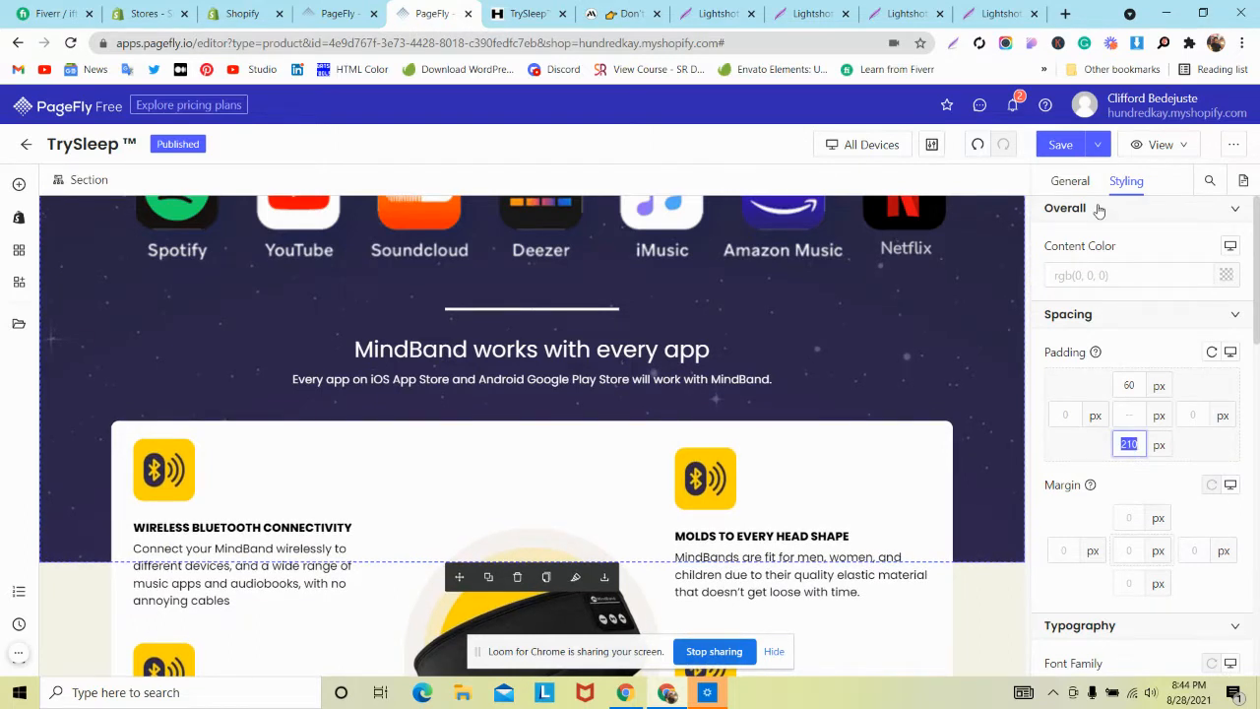
Step: Save and publish the page with the new section spacing and close the Lightshot screenshots
{"action": "left_click", "coordinate": [1088, 185]}
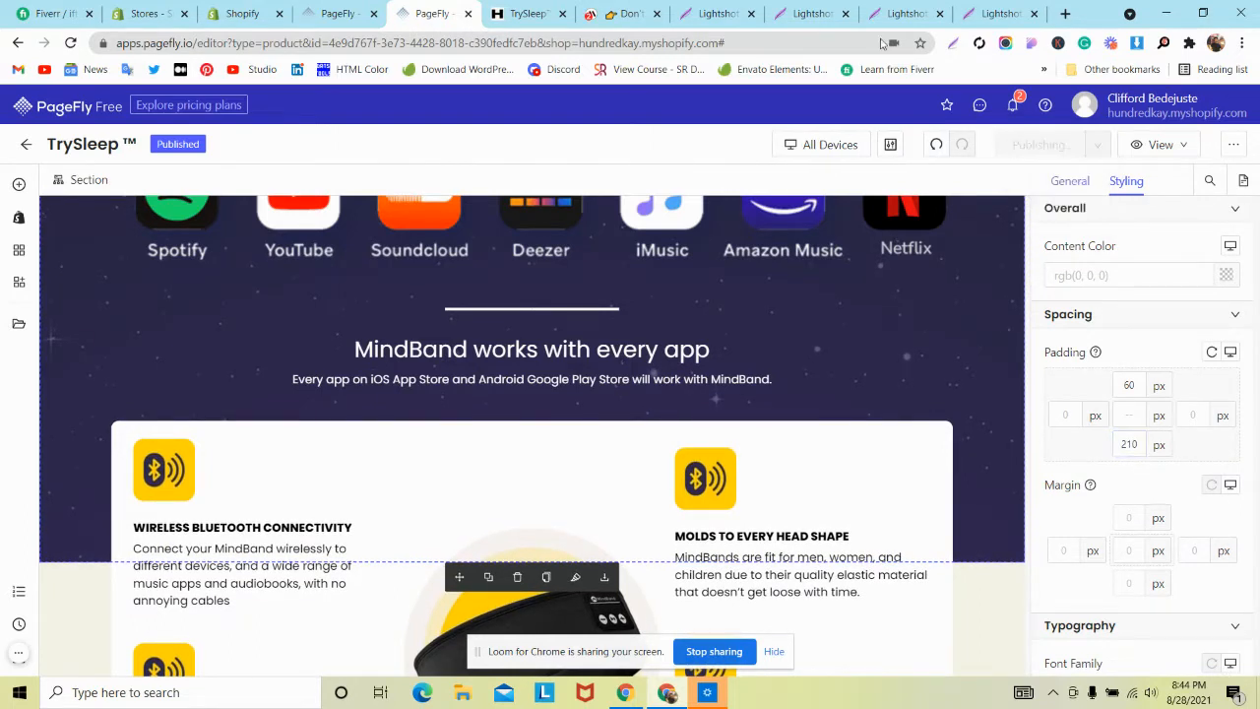
{"action": "left_click", "coordinate": [753, 15]}
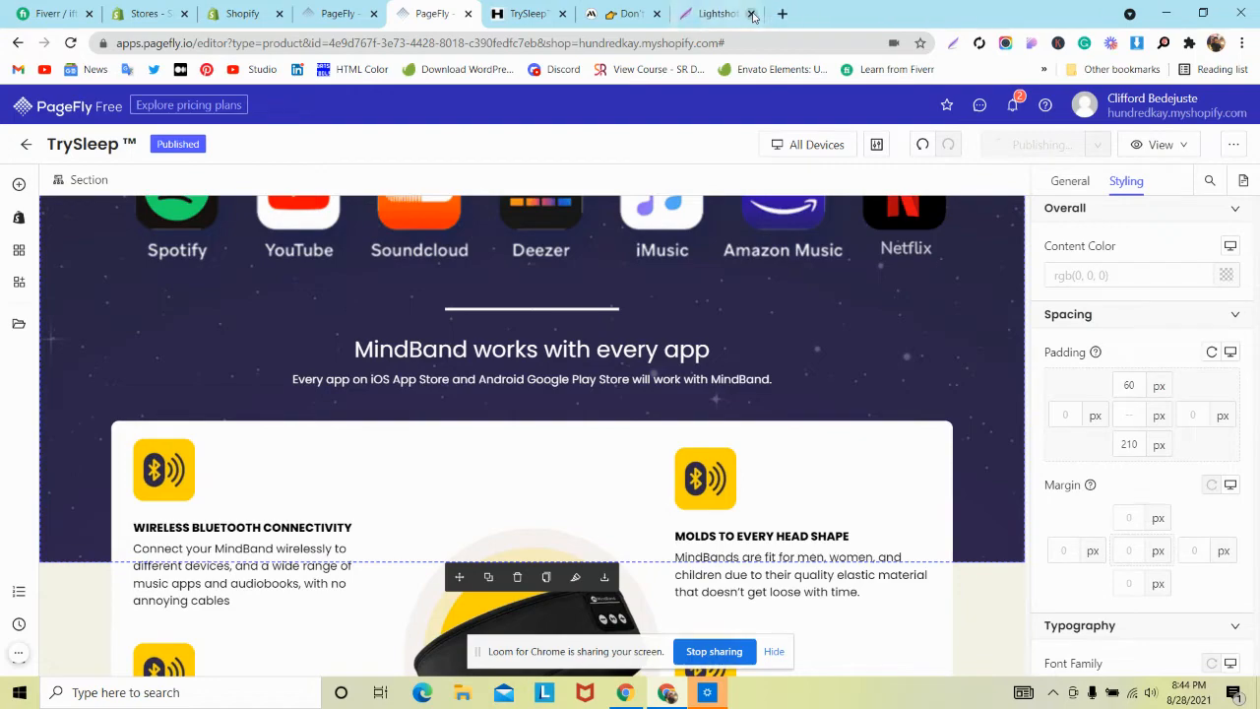
{"action": "left_click", "coordinate": [754, 14]}
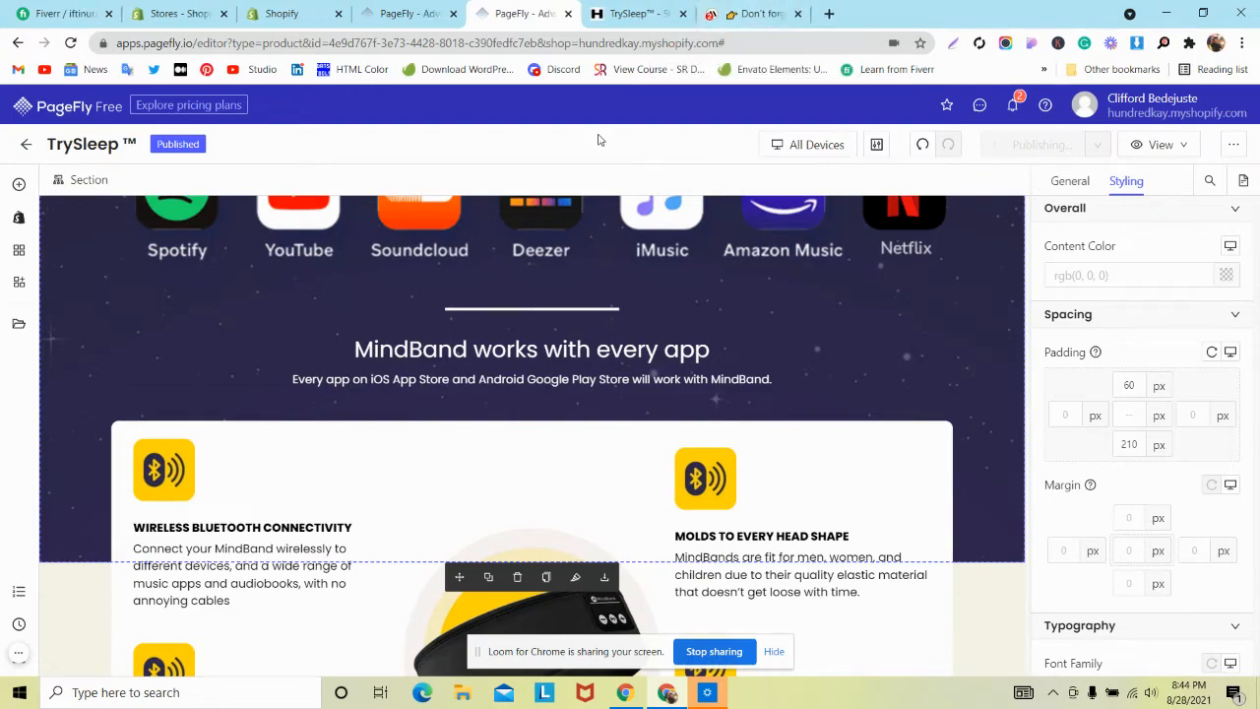
Step: Compare the lower part of the features card in the editor and on trysleep.co with the same card on mindband.co
{"action": "scroll", "coordinate": [432, 295], "scroll_direction": "down", "scroll_amount": 3}
{"action": "scroll", "coordinate": [431, 300], "scroll_direction": "down", "scroll_amount": 3}
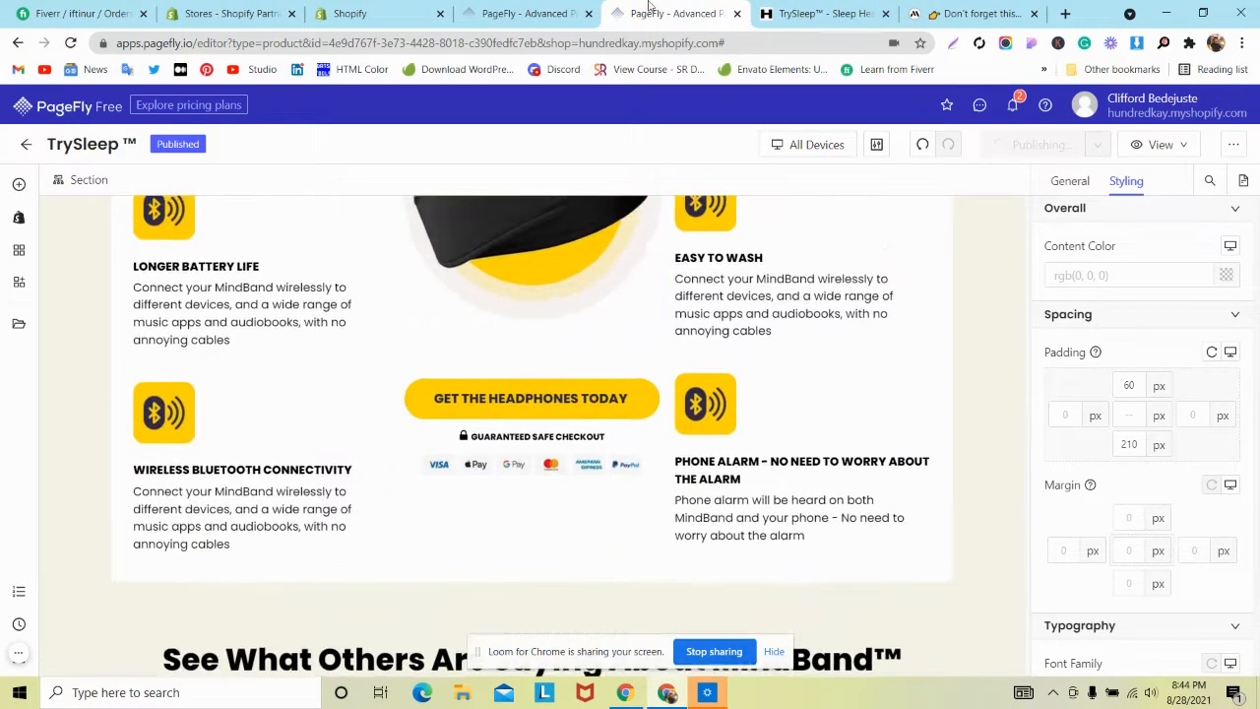
{"action": "key", "text": "ctrl+Tab"}
{"action": "scroll", "coordinate": [476, 377], "scroll_direction": "down", "scroll_amount": 2}
{"action": "scroll", "coordinate": [478, 376], "scroll_direction": "down", "scroll_amount": 3}
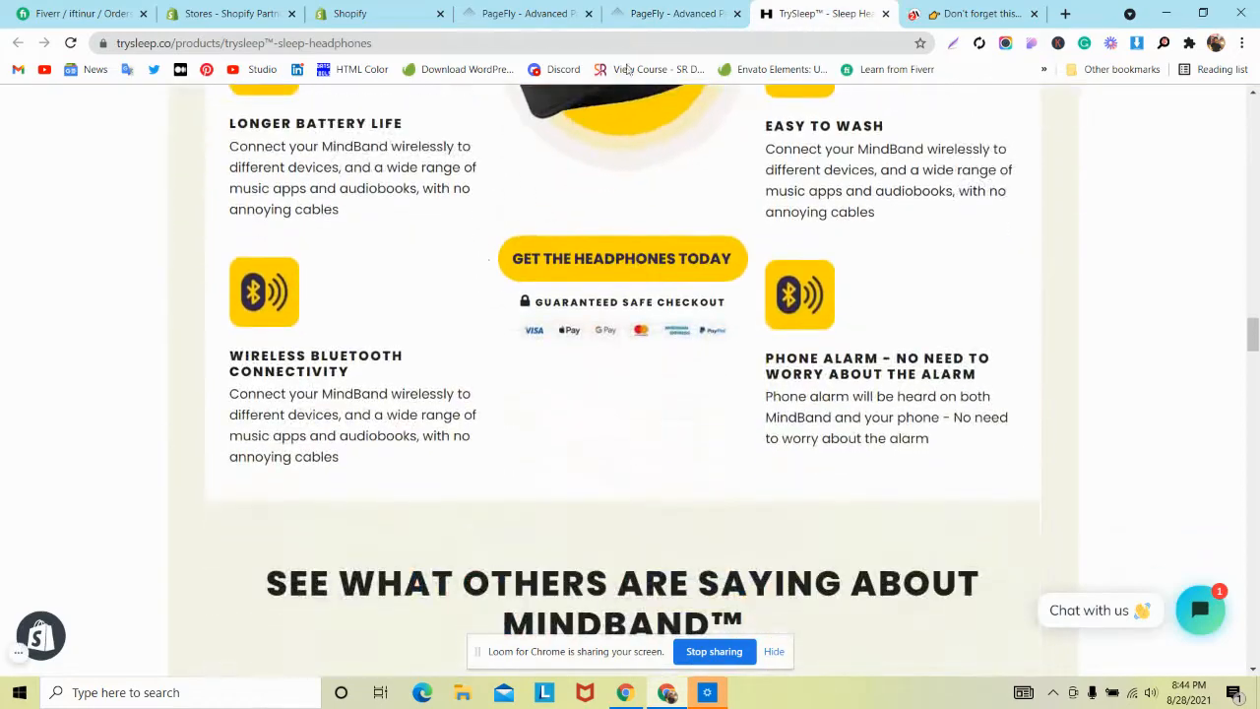
{"action": "left_click", "coordinate": [1024, 7]}
{"action": "scroll", "coordinate": [502, 328], "scroll_direction": "down", "scroll_amount": 5}
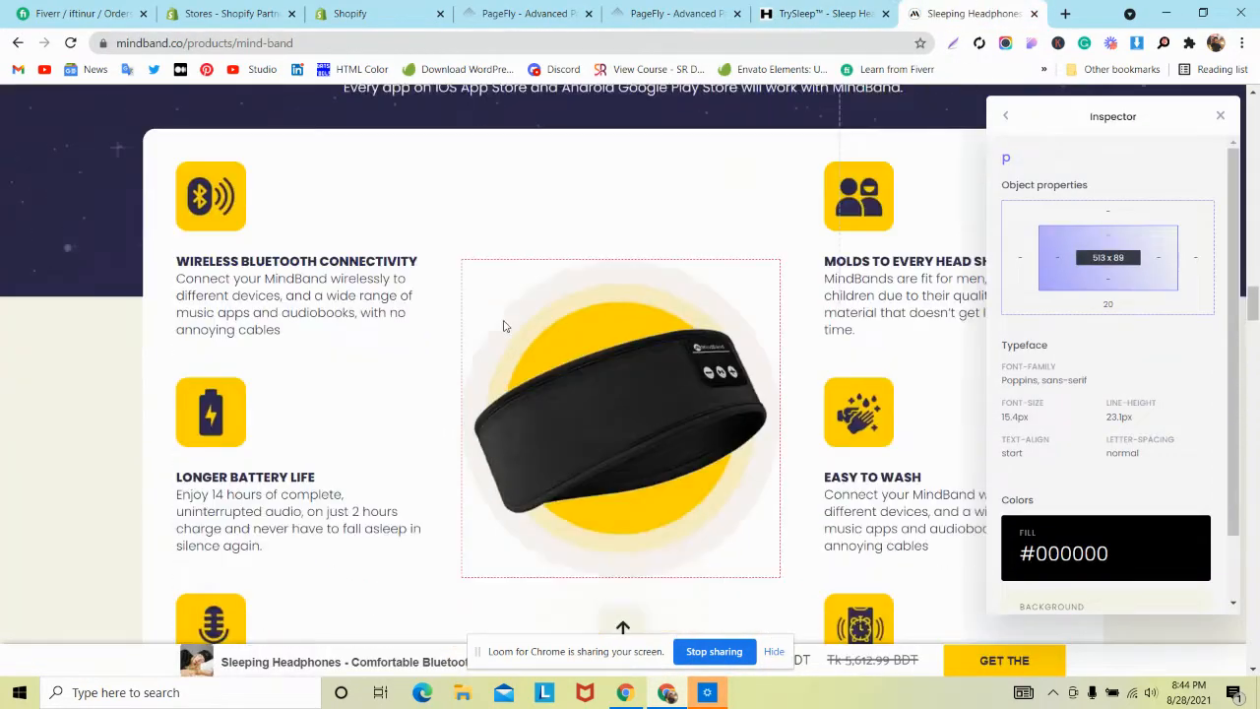
{"action": "key", "text": "ctrl+shift+Tab"}
{"action": "key", "text": "ctrl+shift+Tab"}
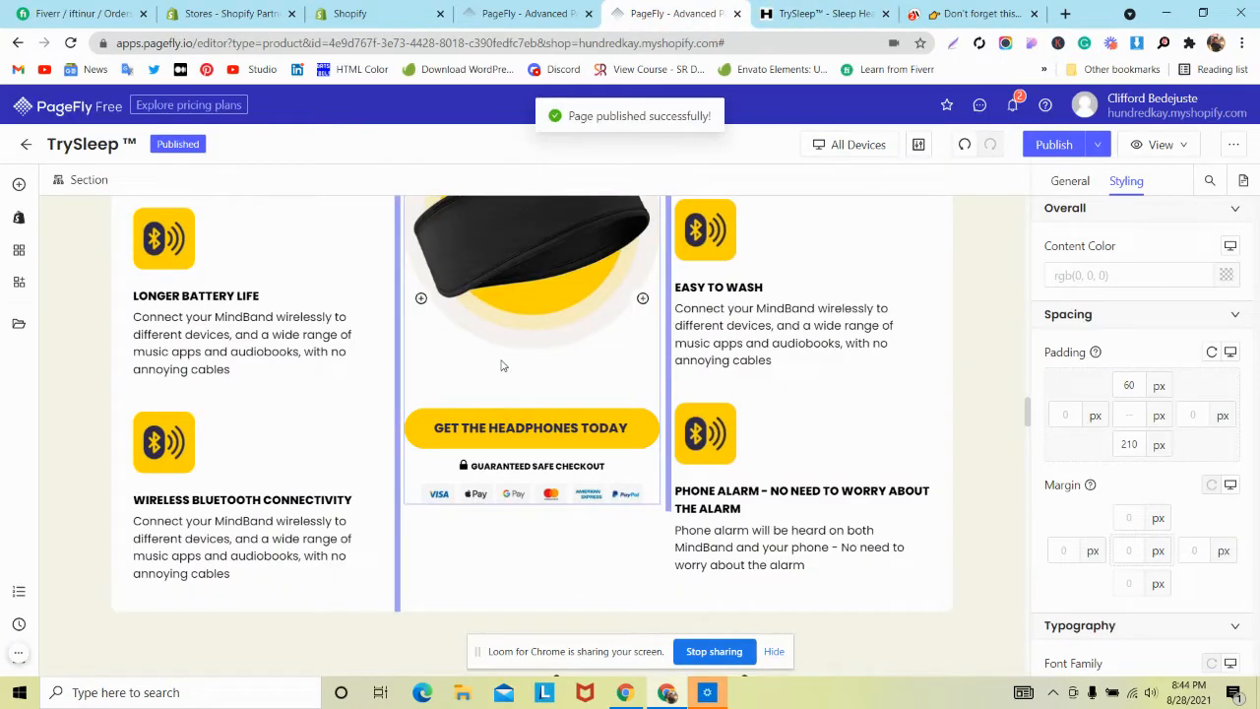
Step: Set the top margin of the "Get the Headphones Today" button in the features card to 200 px
{"action": "left_click", "coordinate": [502, 424]}
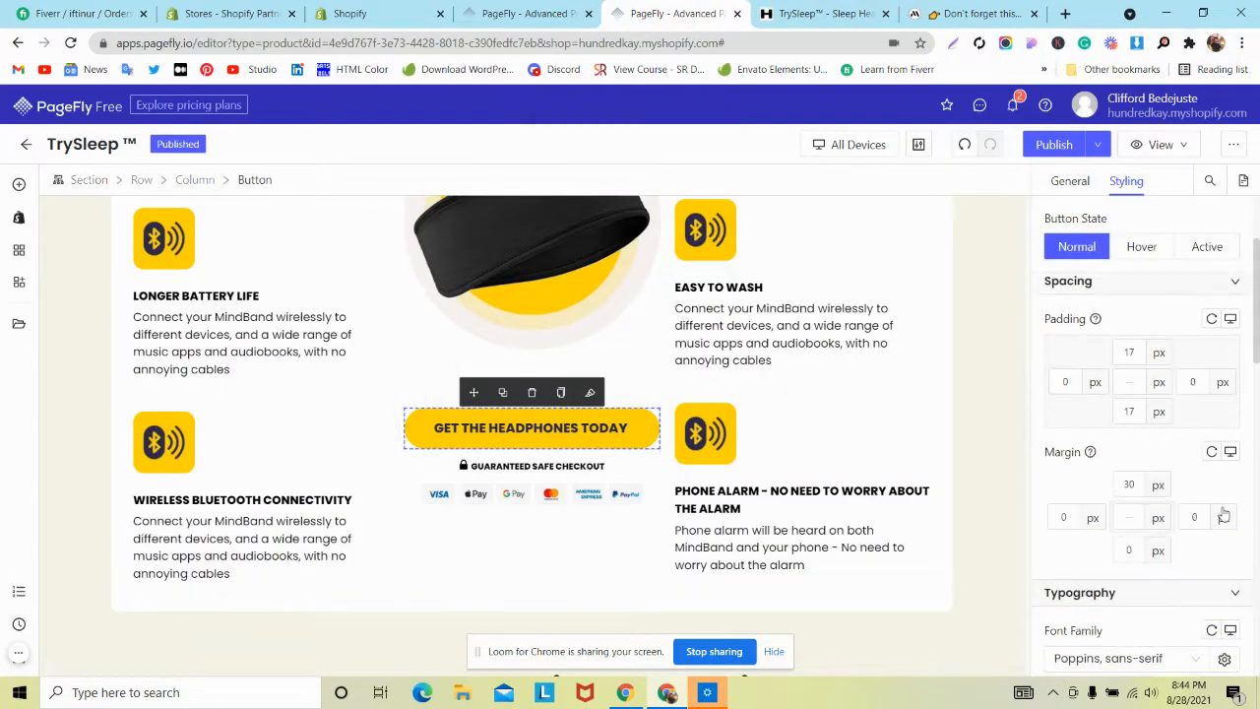
{"action": "type", "text": "60"}
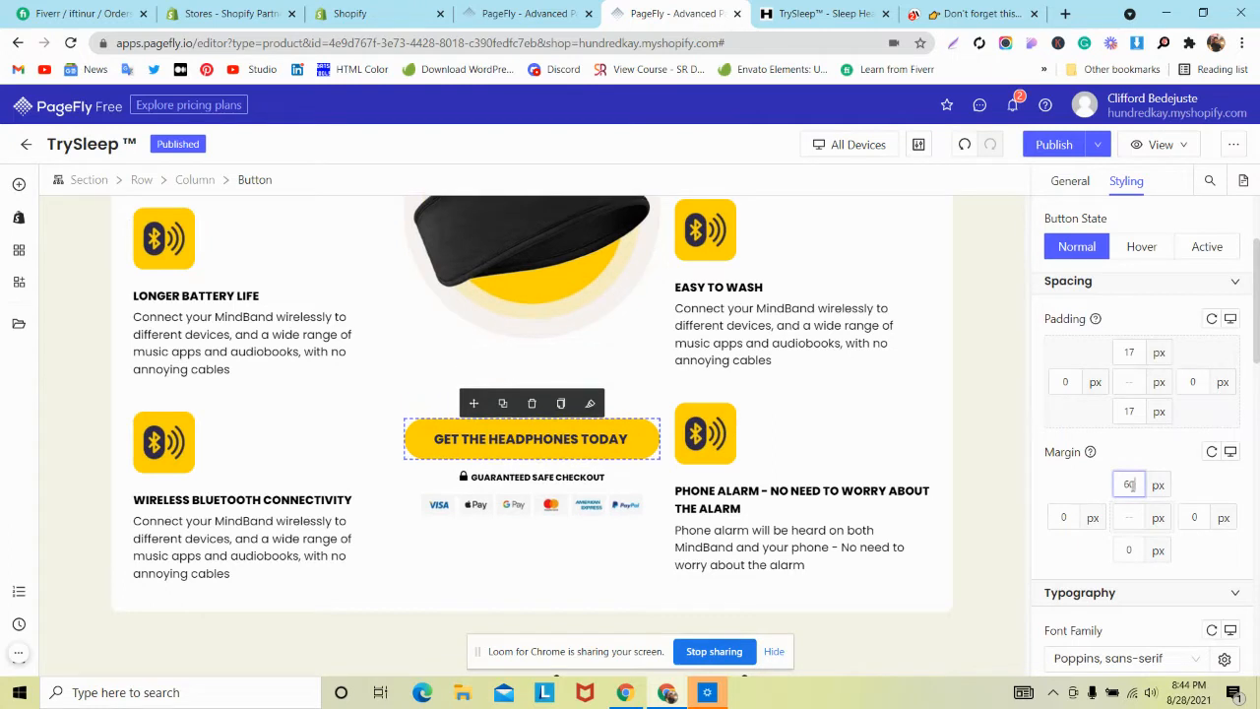
{"action": "key", "text": "BackSpace"}
{"action": "key", "text": "BackSpace"}
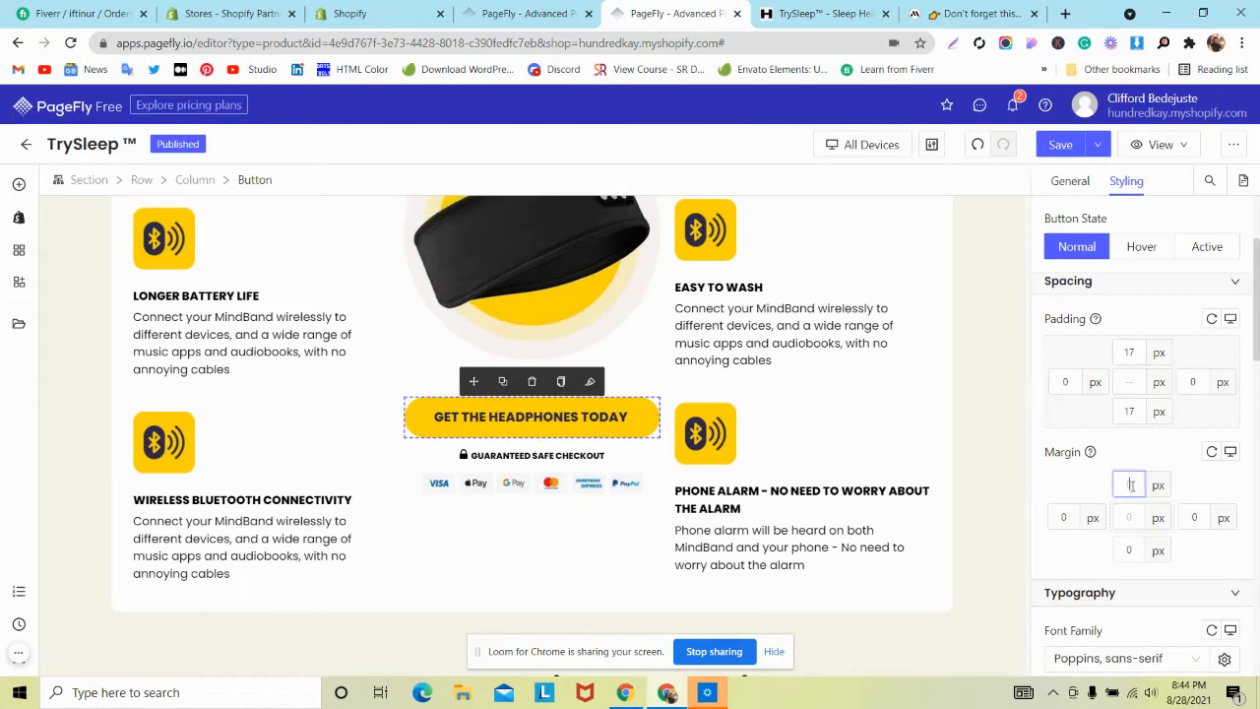
{"action": "type", "text": "200"}
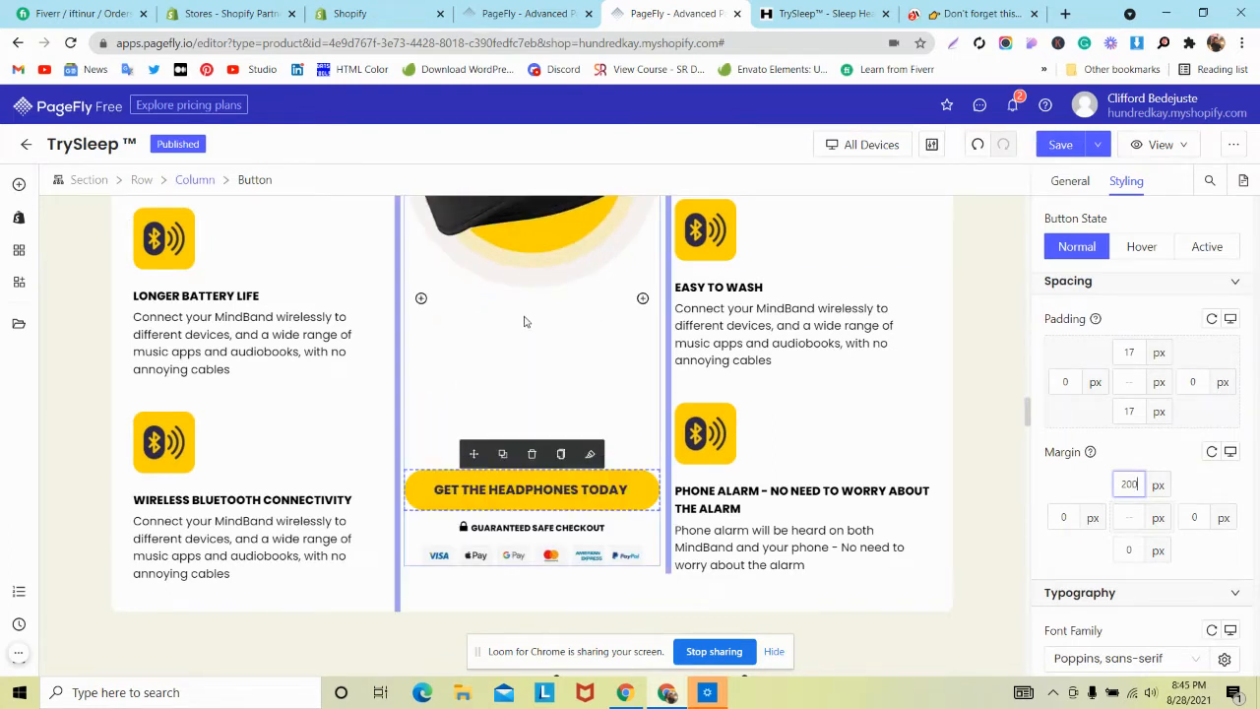
Step: Check the card's spacing against mindband.co, set the headband image's top margin to 30 px, and save and publish the page
{"action": "left_click", "coordinate": [808, 14]}
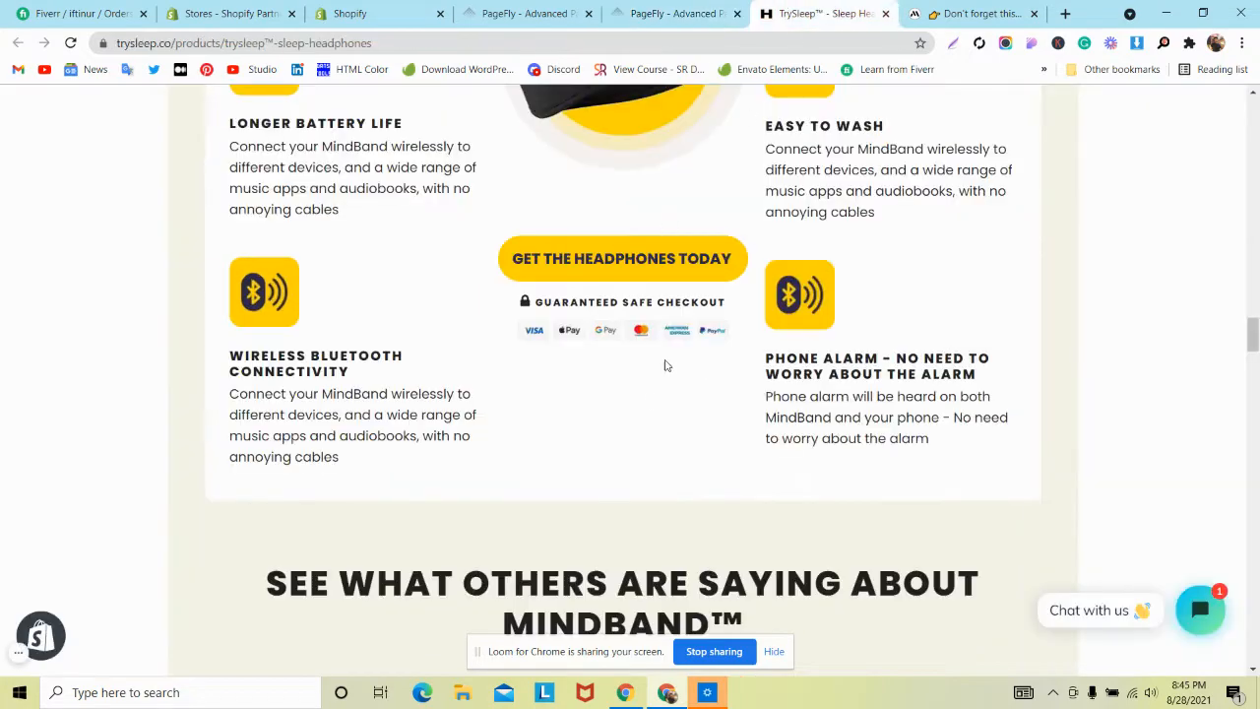
{"action": "key", "text": "ctrl+Tab"}
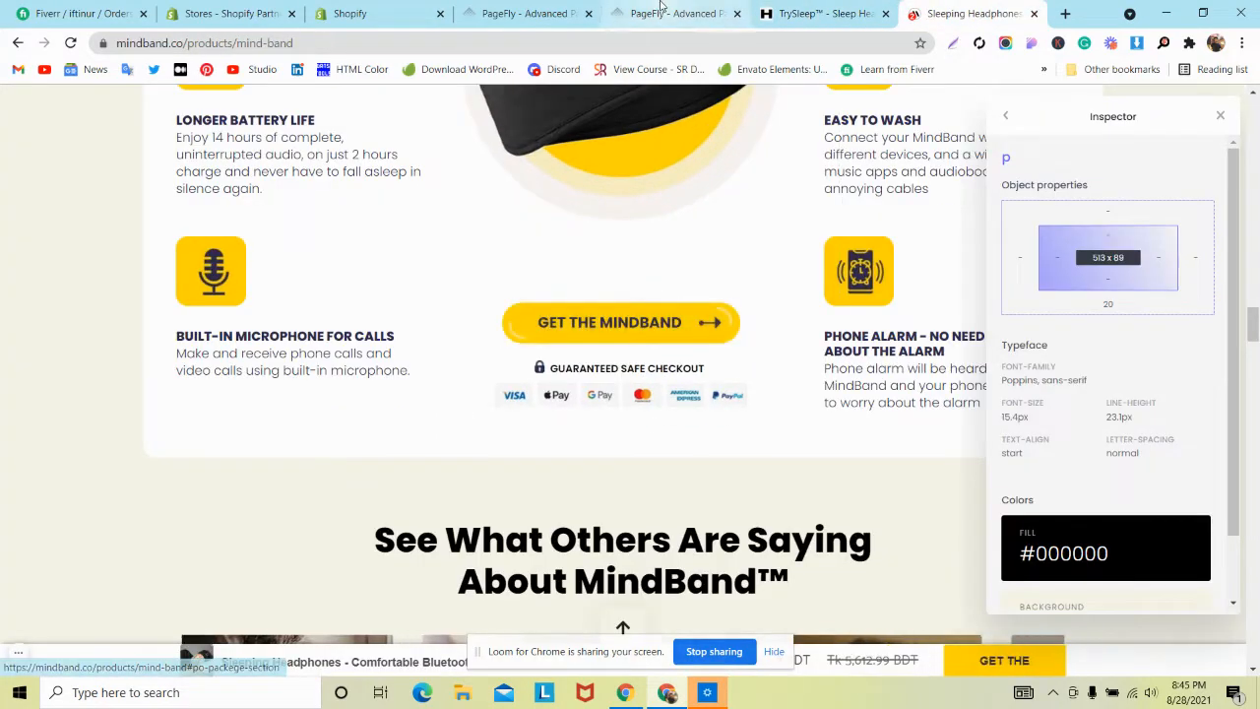
{"action": "left_click", "coordinate": [661, 7]}
{"action": "scroll", "coordinate": [513, 234], "scroll_direction": "up", "scroll_amount": 2}
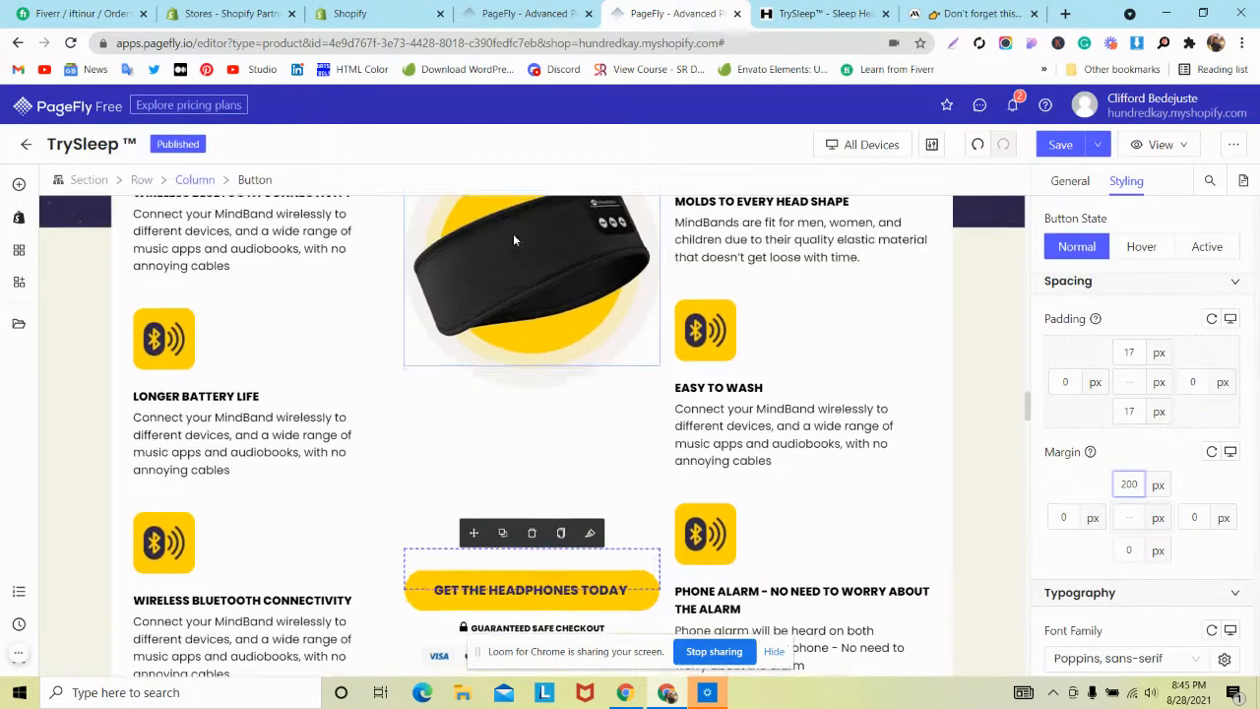
{"action": "scroll", "coordinate": [513, 239], "scroll_direction": "up", "scroll_amount": 1}
{"action": "left_click", "coordinate": [522, 273]}
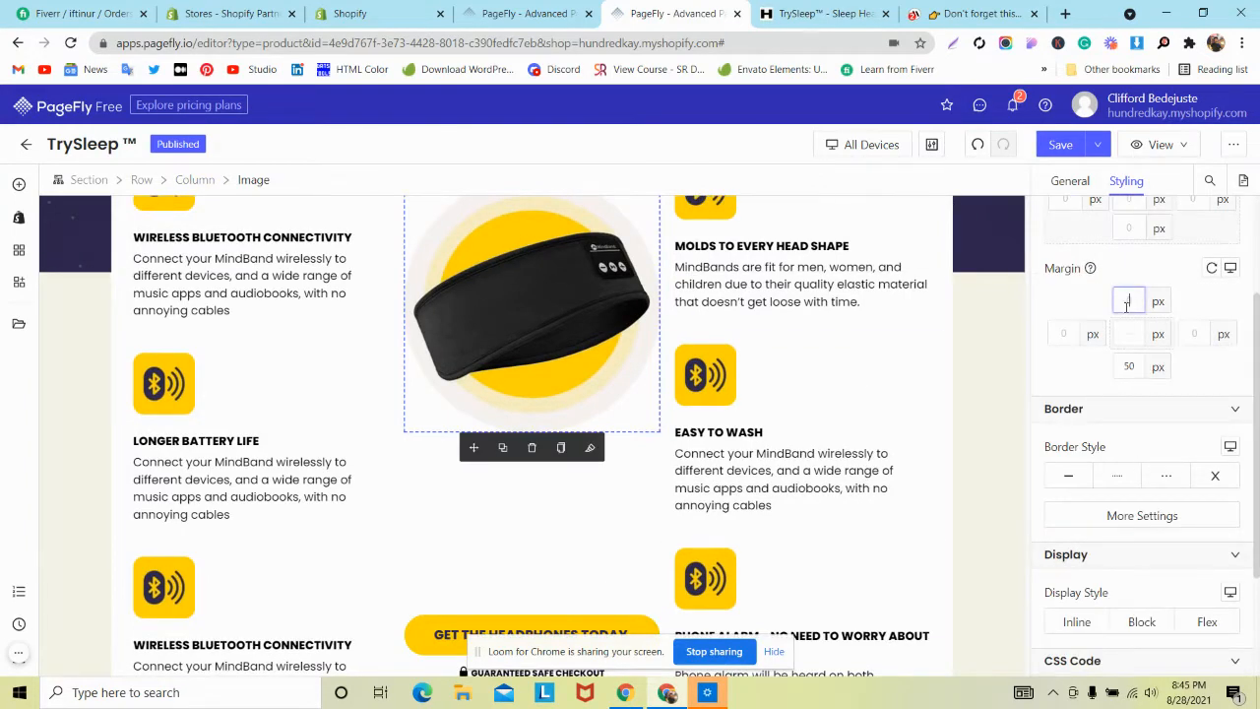
{"action": "type", "text": "30"}
{"action": "scroll", "coordinate": [614, 322], "scroll_direction": "down", "scroll_amount": 2}
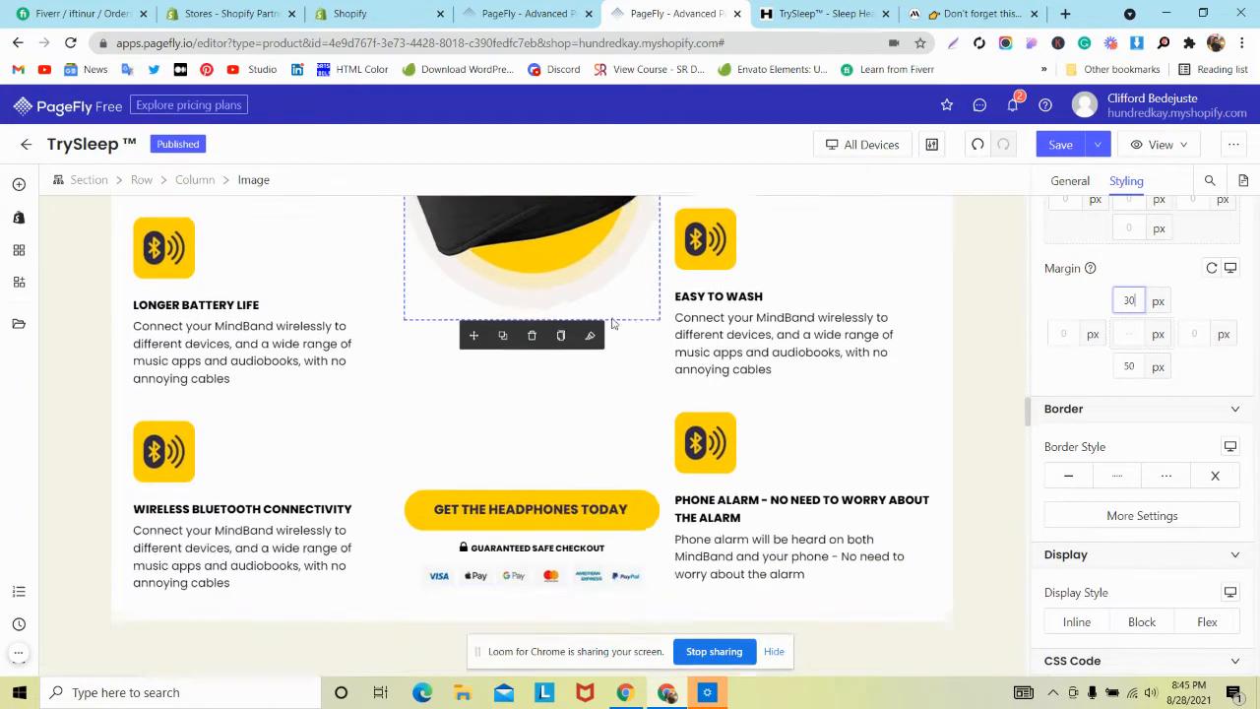
{"action": "scroll", "coordinate": [427, 356], "scroll_direction": "up", "scroll_amount": 3}
{"action": "scroll", "coordinate": [423, 364], "scroll_direction": "down", "scroll_amount": 3}
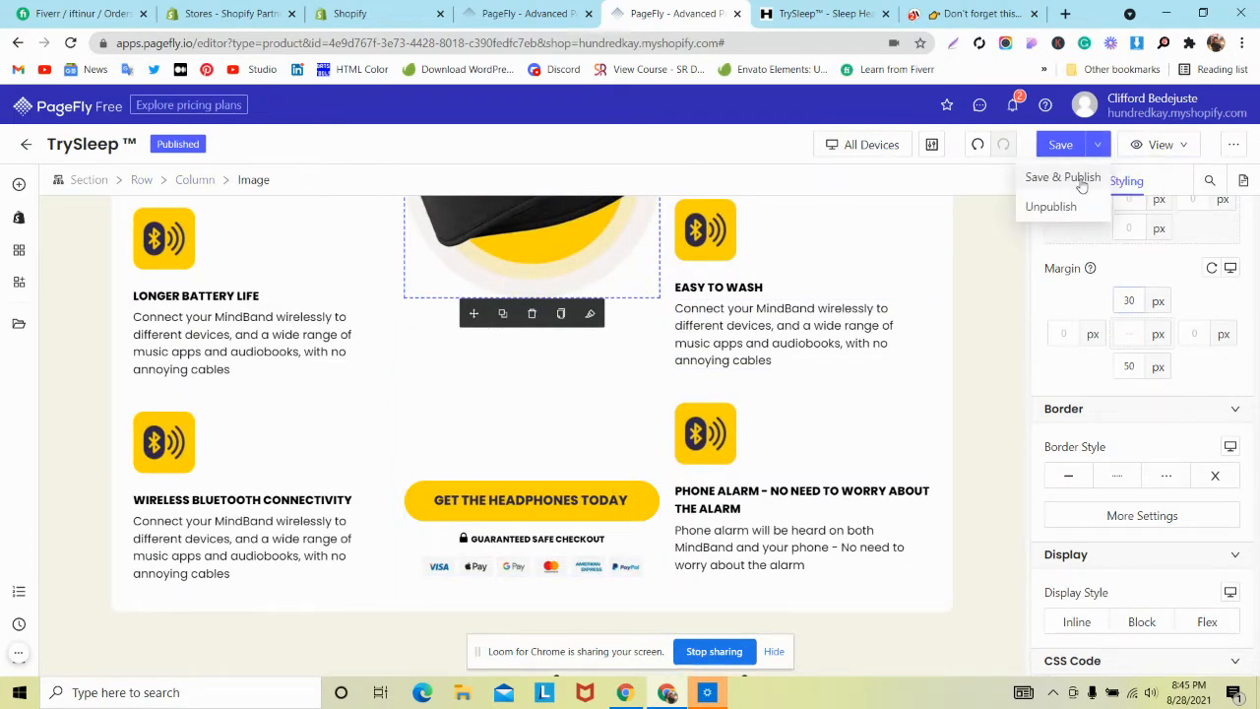
{"action": "left_click", "coordinate": [1073, 178]}
Step: Compare the features card on trysleep.co with mindband.co, close the style inspector there, and view the bundle cards further down the page
{"action": "left_click", "coordinate": [852, 10]}
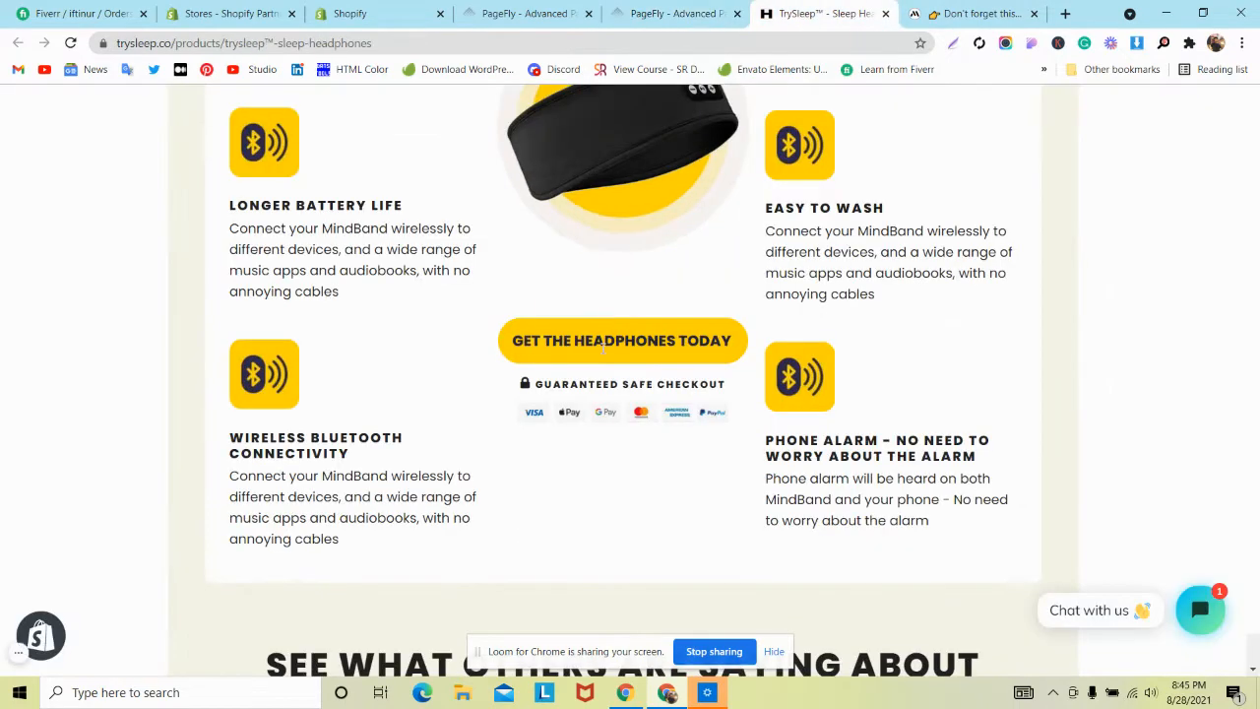
{"action": "key", "text": "ctrl+Tab"}
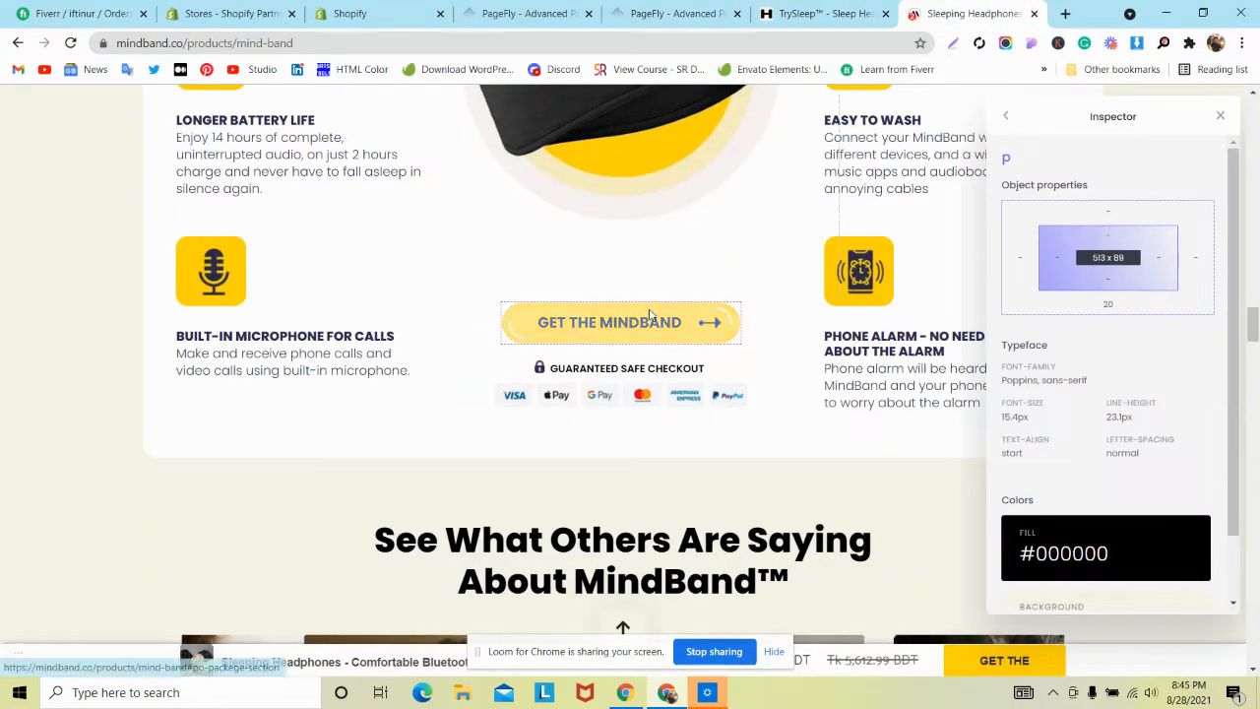
{"action": "left_click", "coordinate": [1221, 121]}
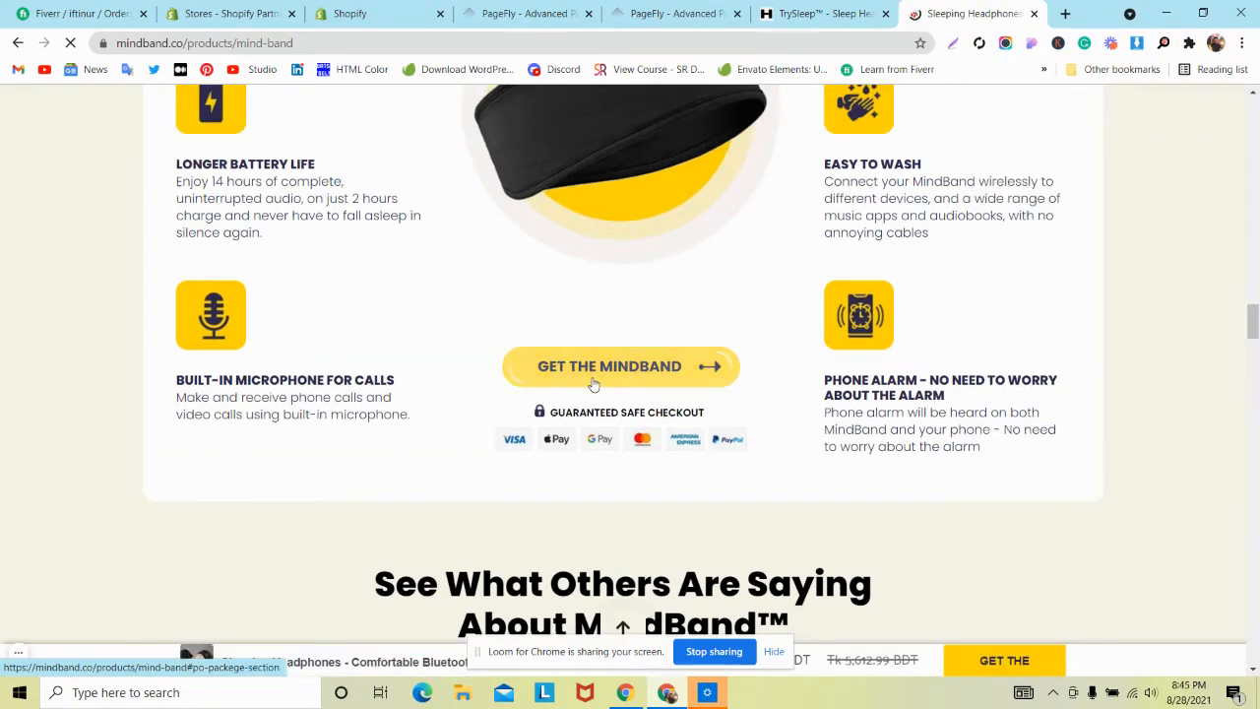
{"action": "scroll", "coordinate": [593, 380], "scroll_direction": "down", "scroll_amount": 5}
{"action": "scroll", "coordinate": [592, 378], "scroll_direction": "down", "scroll_amount": 8}
{"action": "scroll", "coordinate": [593, 381], "scroll_direction": "down", "scroll_amount": 4}
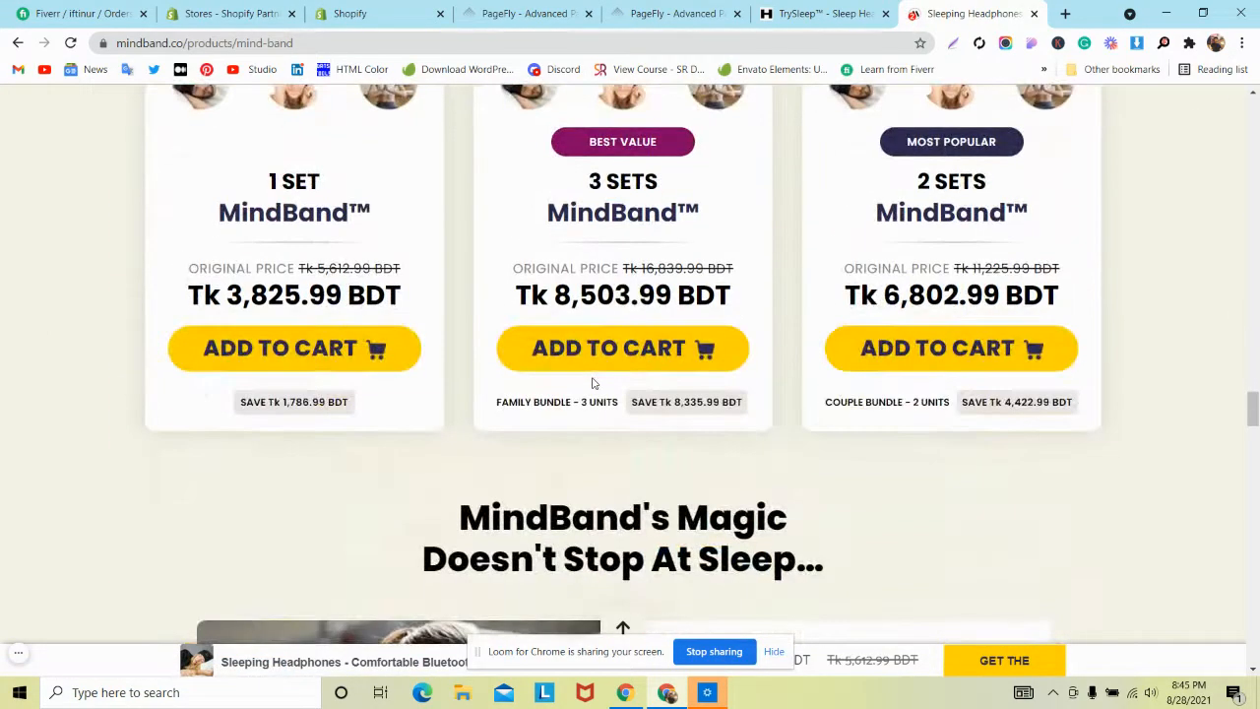
{"action": "scroll", "coordinate": [593, 381], "scroll_direction": "up", "scroll_amount": 2}
Step: Rename the section holding the three bundle cards in the PageFly editor to "Bundle Package"
{"action": "left_click", "coordinate": [723, 6]}
{"action": "scroll", "coordinate": [546, 268], "scroll_direction": "down", "scroll_amount": 10}
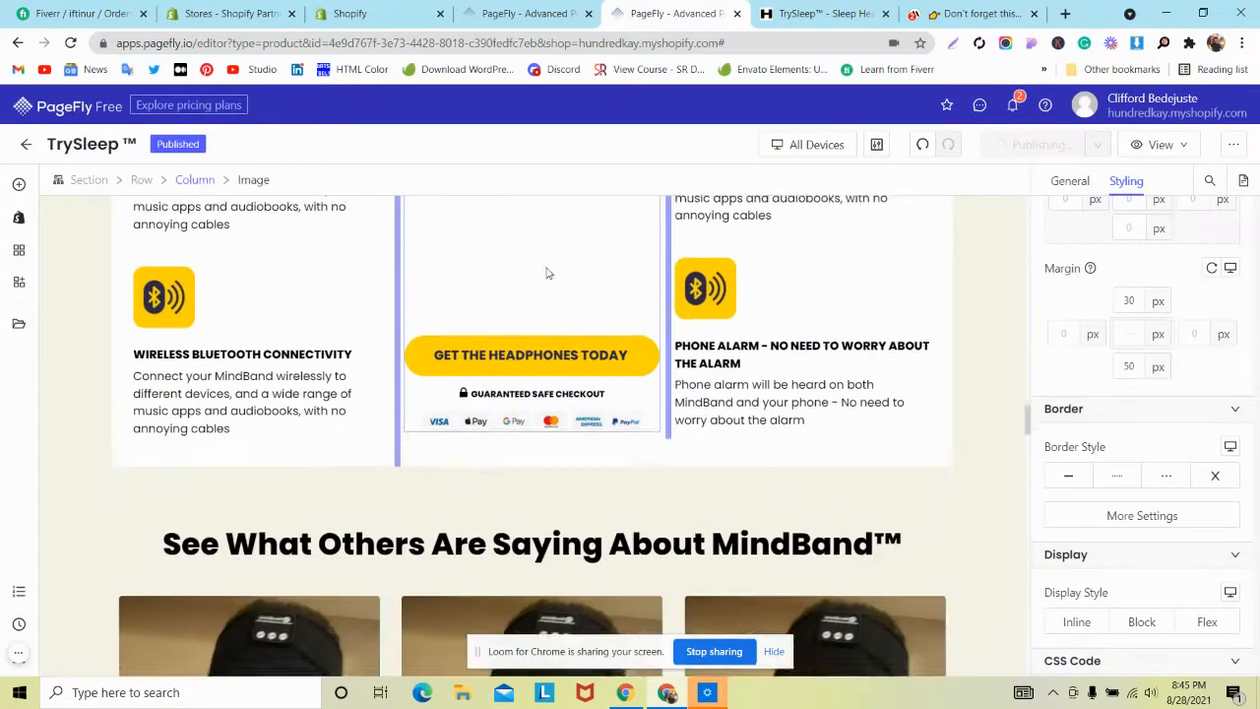
{"action": "scroll", "coordinate": [545, 268], "scroll_direction": "down", "scroll_amount": 2}
{"action": "scroll", "coordinate": [546, 268], "scroll_direction": "up", "scroll_amount": 4}
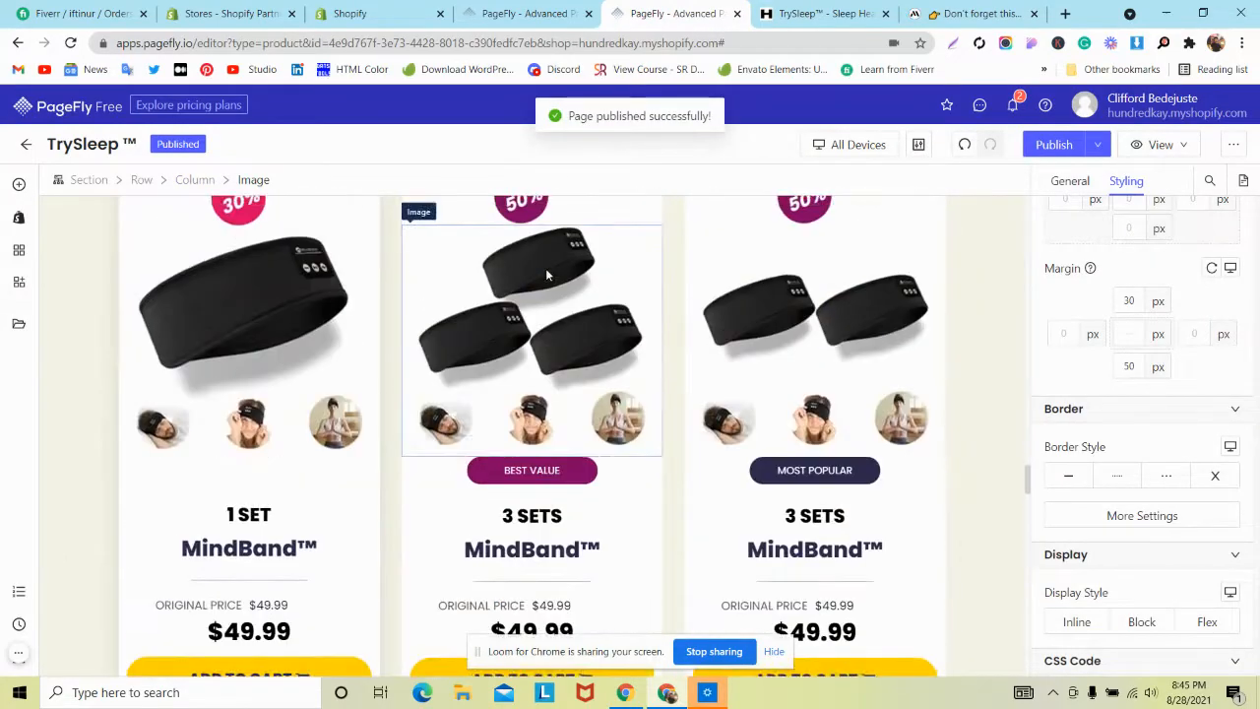
{"action": "left_click", "coordinate": [84, 350]}
{"action": "left_click", "coordinate": [1075, 181]}
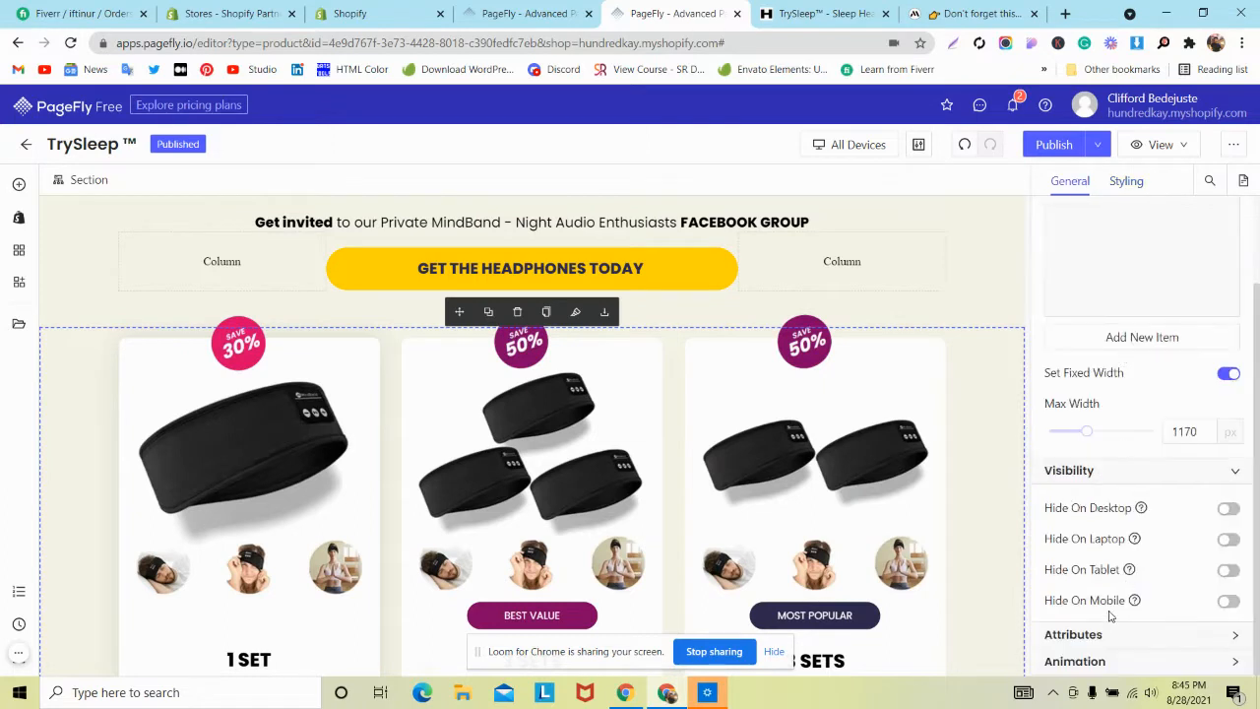
{"action": "left_click", "coordinate": [1073, 635]}
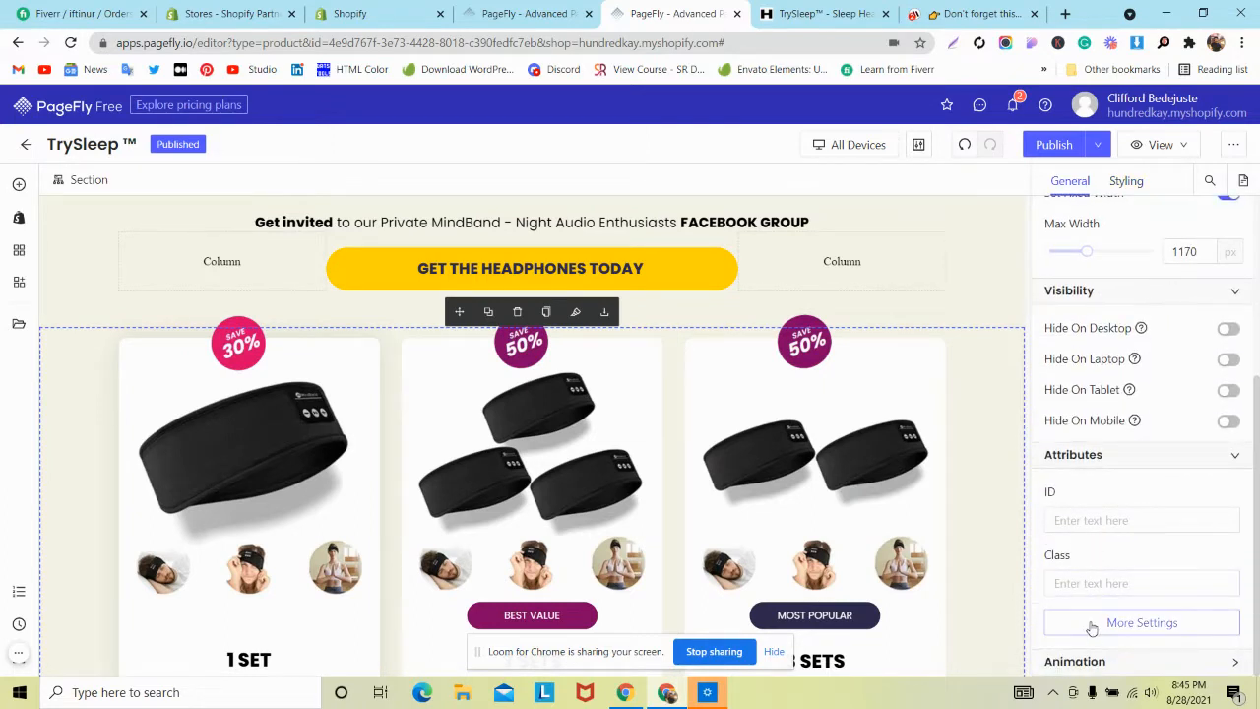
{"action": "left_click", "coordinate": [1092, 625]}
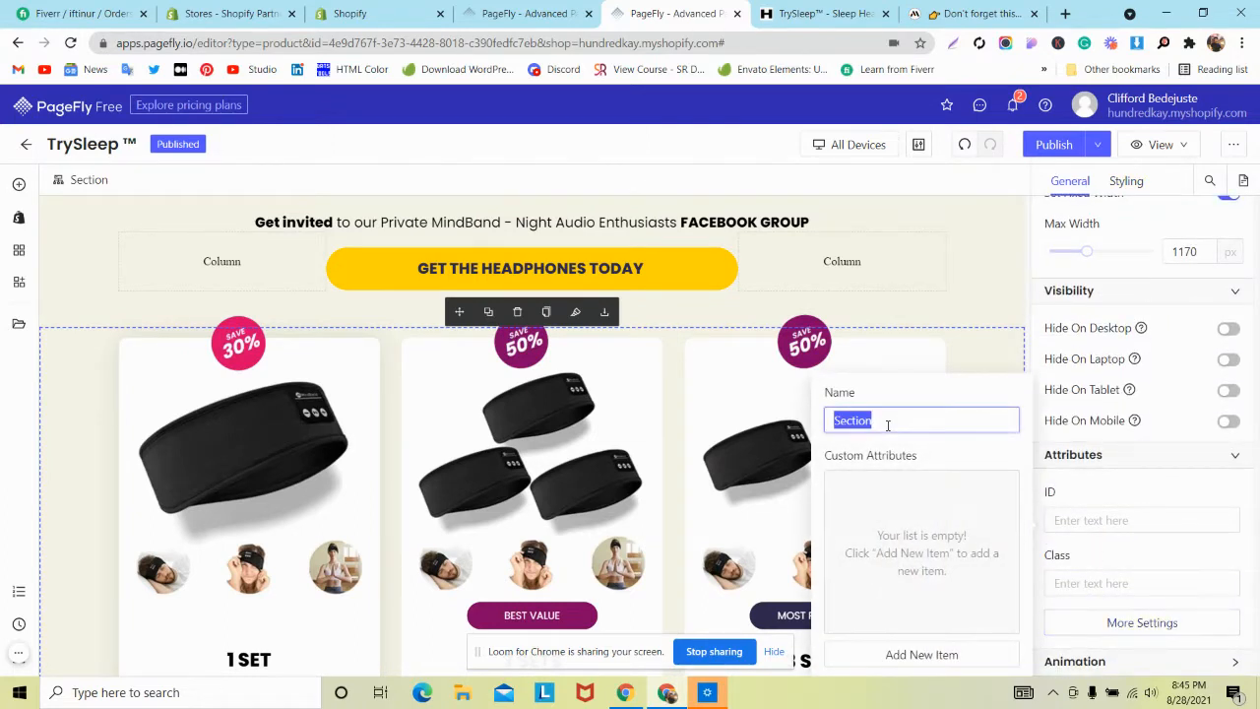
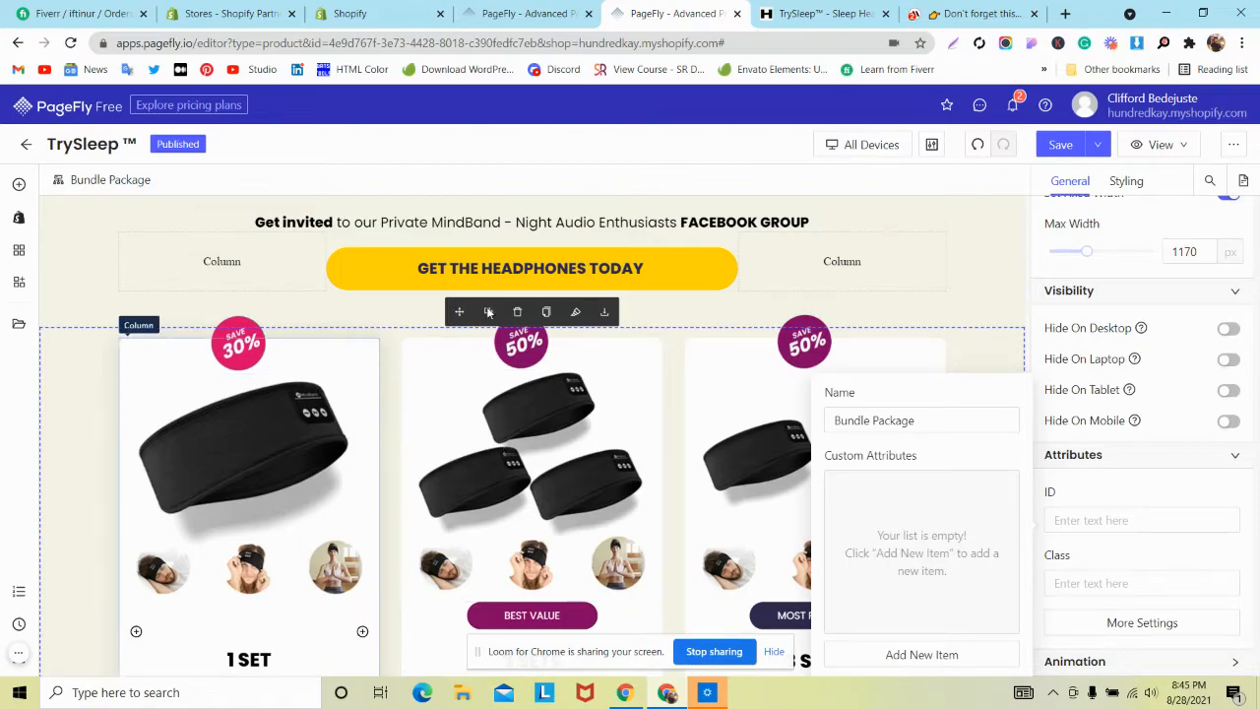
Step: Examine the call-to-action button below the sleeping man section on trysleep.co and mindband.co, and the bundle section on mindband.co
{"action": "scroll", "coordinate": [489, 312], "scroll_direction": "up", "scroll_amount": 15}
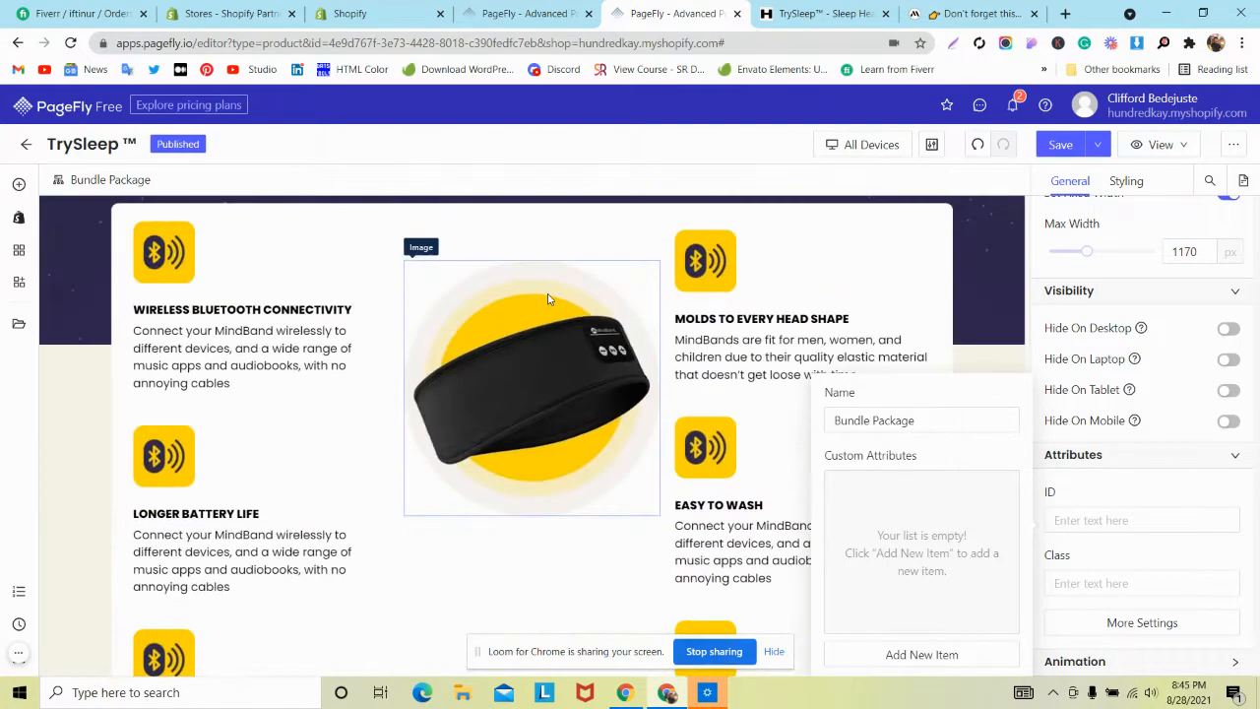
{"action": "scroll", "coordinate": [549, 300], "scroll_direction": "up", "scroll_amount": 10}
{"action": "scroll", "coordinate": [551, 295], "scroll_direction": "down", "scroll_amount": 5}
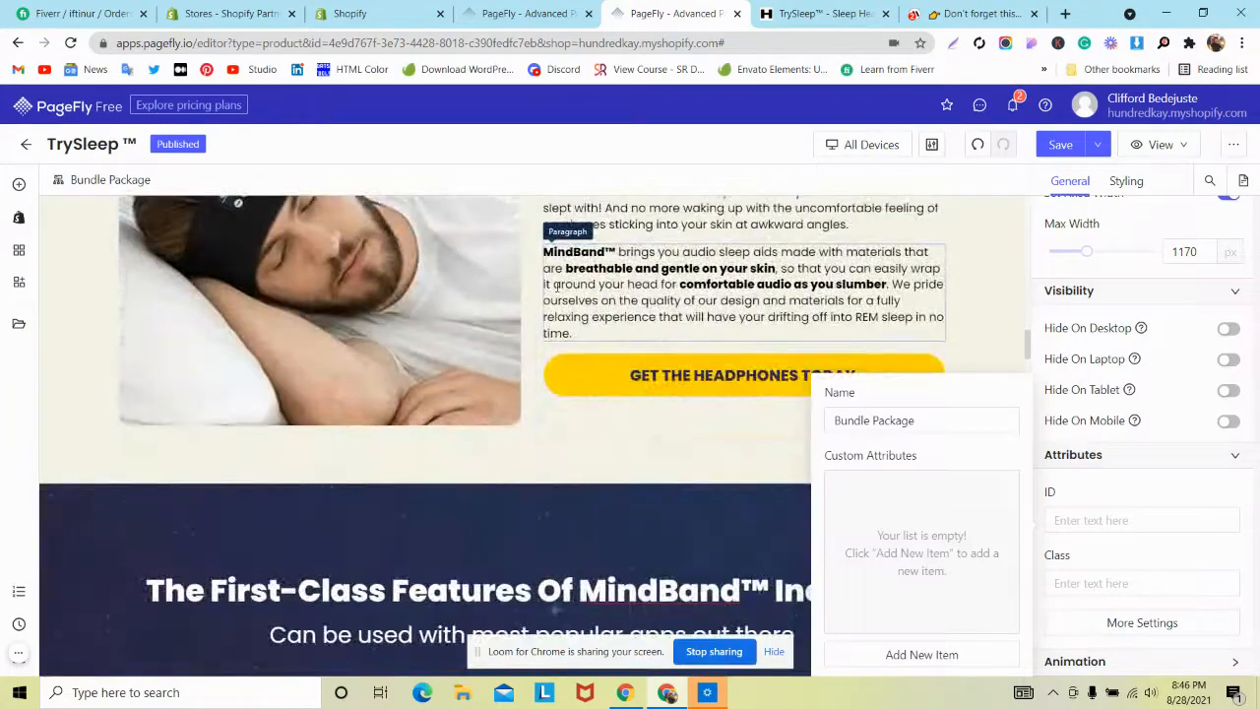
{"action": "left_click", "coordinate": [835, 7]}
{"action": "scroll", "coordinate": [640, 296], "scroll_direction": "up", "scroll_amount": 10}
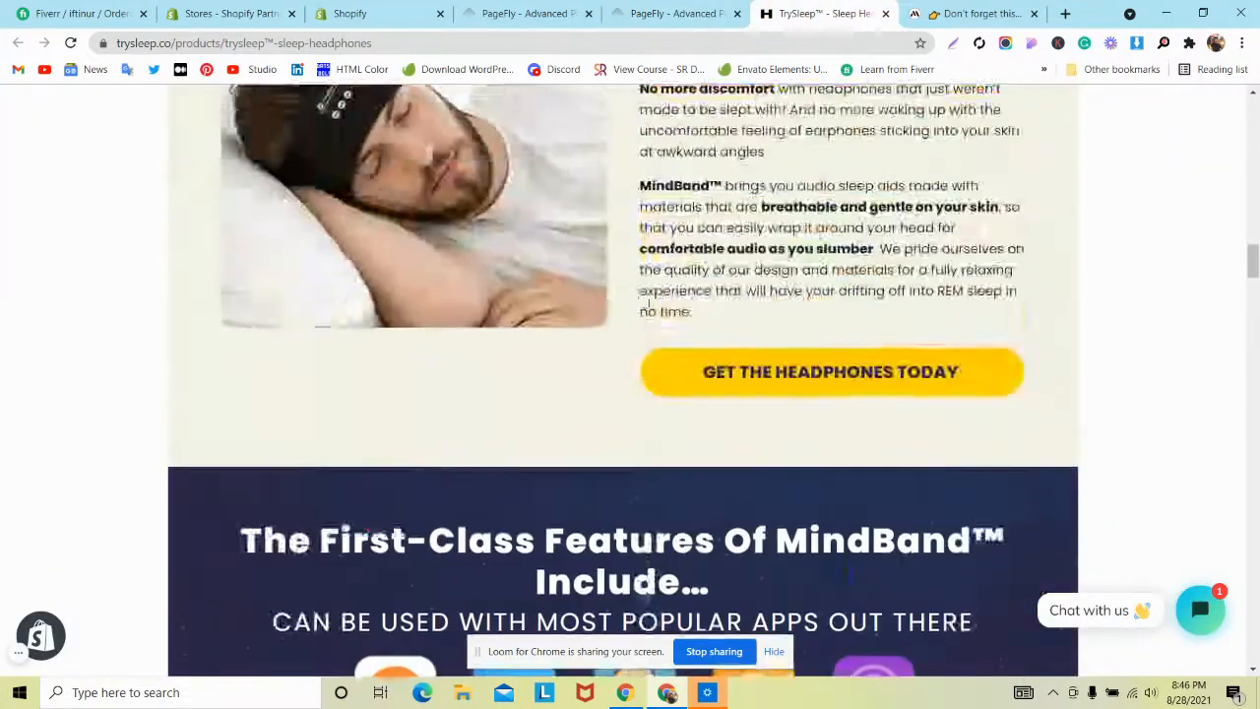
{"action": "triple_click", "coordinate": [787, 368]}
{"action": "scroll", "coordinate": [788, 367], "scroll_direction": "up", "scroll_amount": 4}
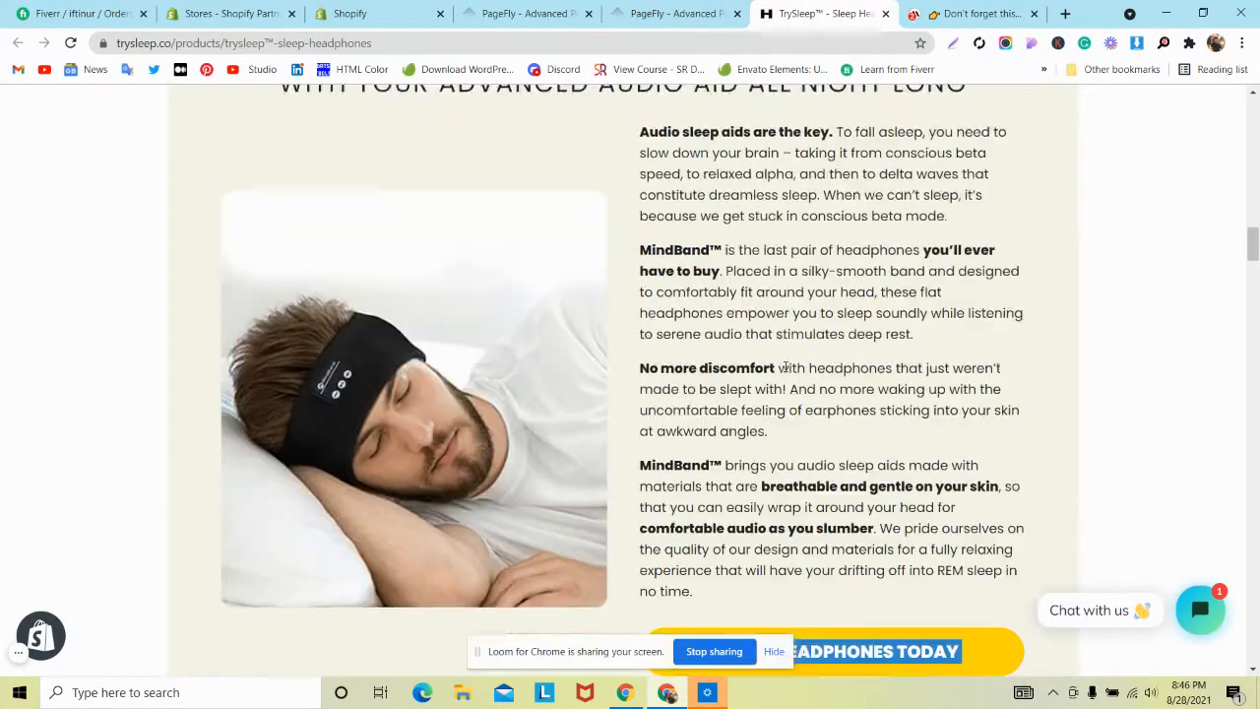
{"action": "left_click", "coordinate": [956, 9]}
{"action": "scroll", "coordinate": [827, 241], "scroll_direction": "up", "scroll_amount": 15}
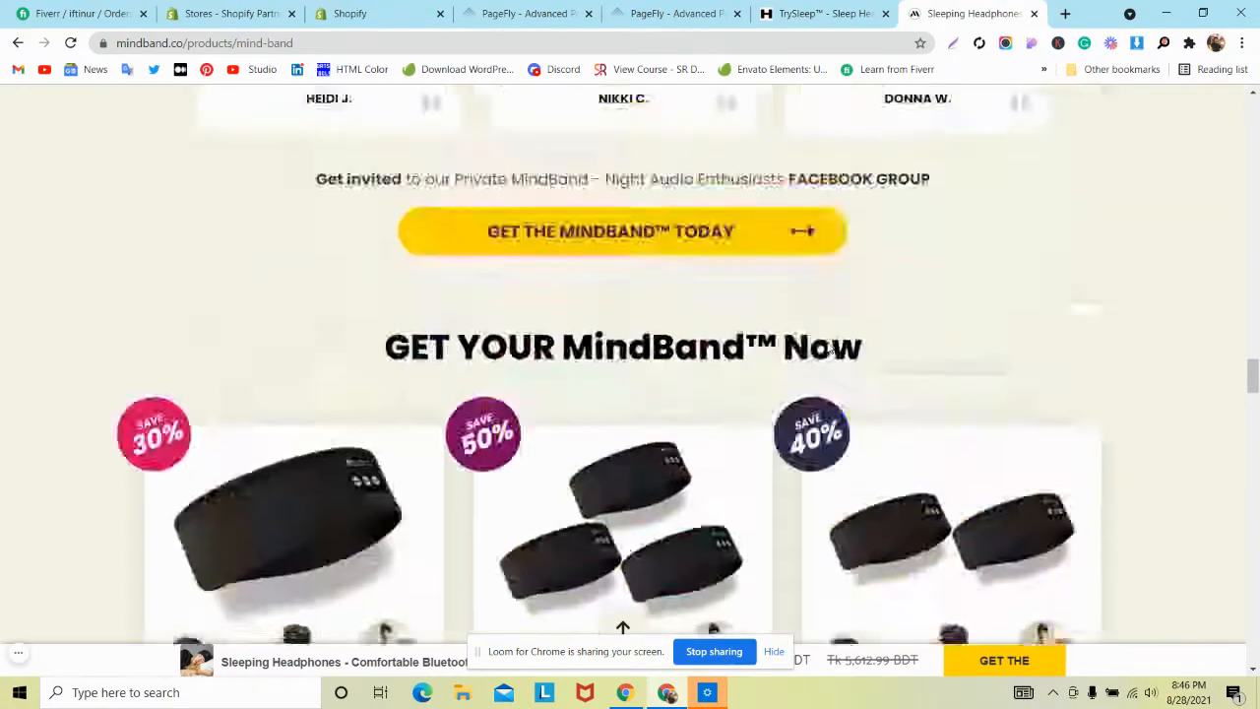
{"action": "scroll", "coordinate": [825, 341], "scroll_direction": "up", "scroll_amount": 8}
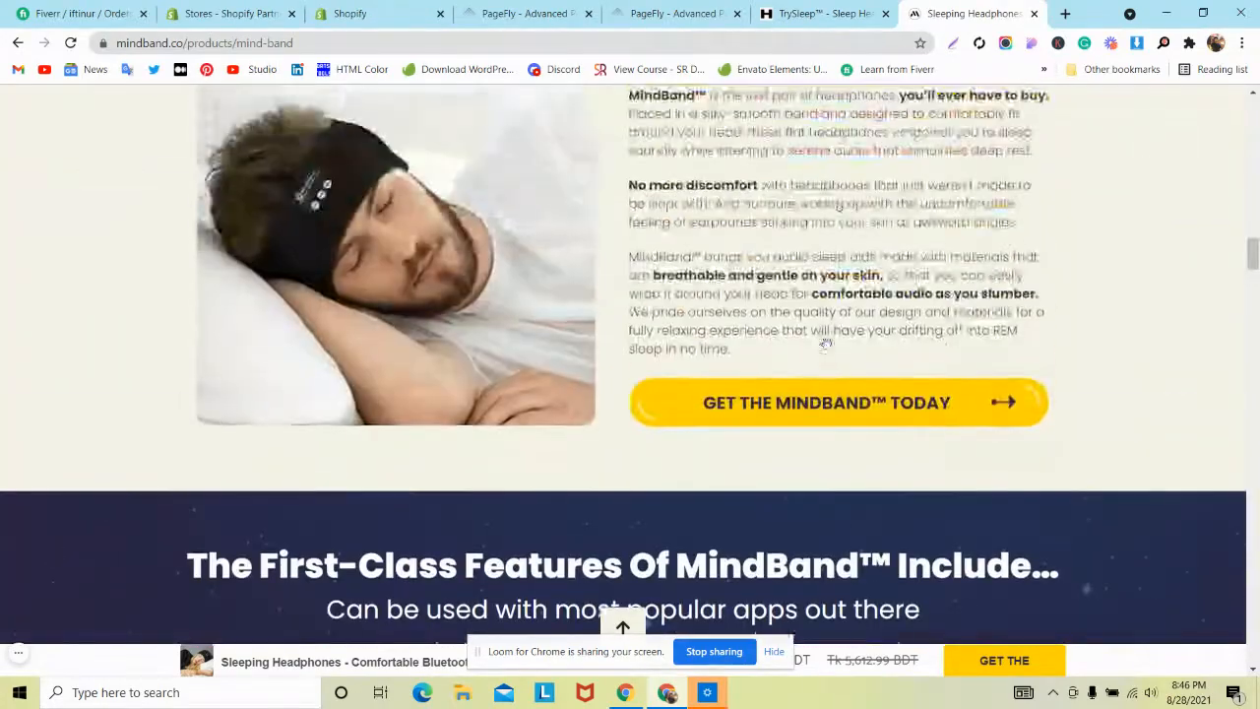
{"action": "scroll", "coordinate": [822, 344], "scroll_direction": "down", "scroll_amount": 10}
{"action": "scroll", "coordinate": [813, 402], "scroll_direction": "down", "scroll_amount": 5}
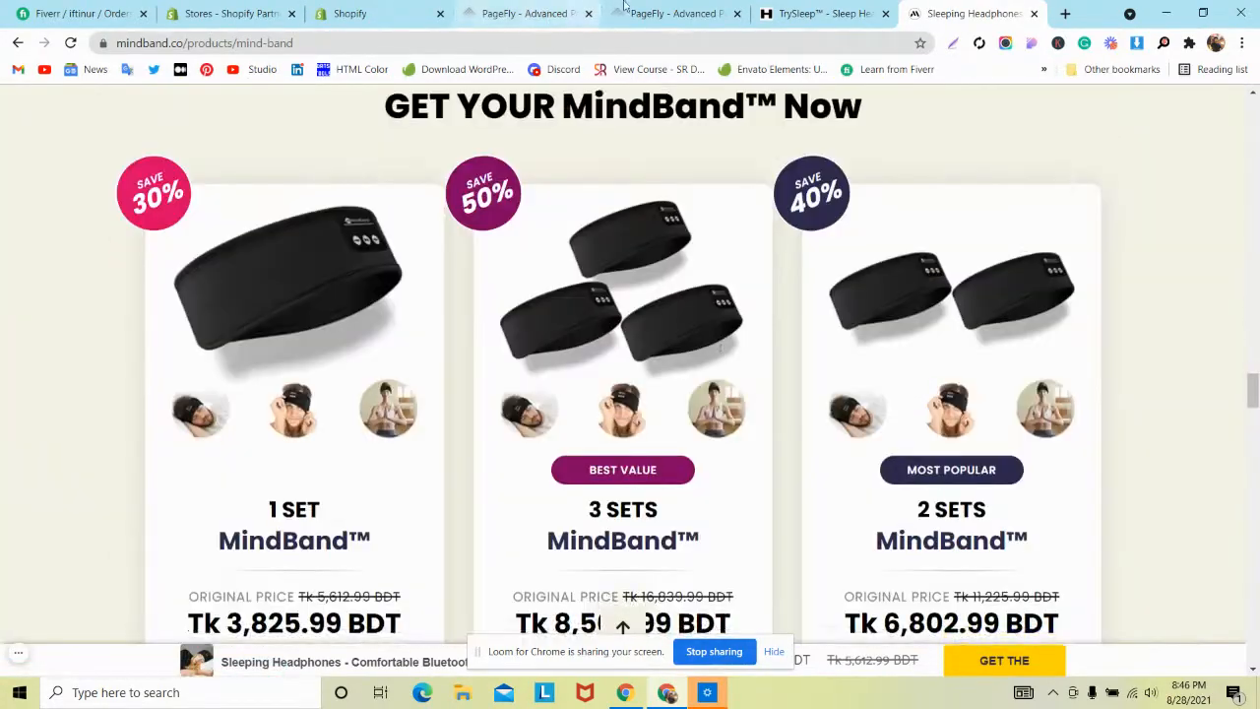
Step: In the PageFly editor, make the "Get the Headphones Today" button beside the sleeping man image scroll to the Bundle Package section
{"action": "left_click", "coordinate": [678, 13]}
{"action": "scroll", "coordinate": [571, 276], "scroll_direction": "up", "scroll_amount": 10}
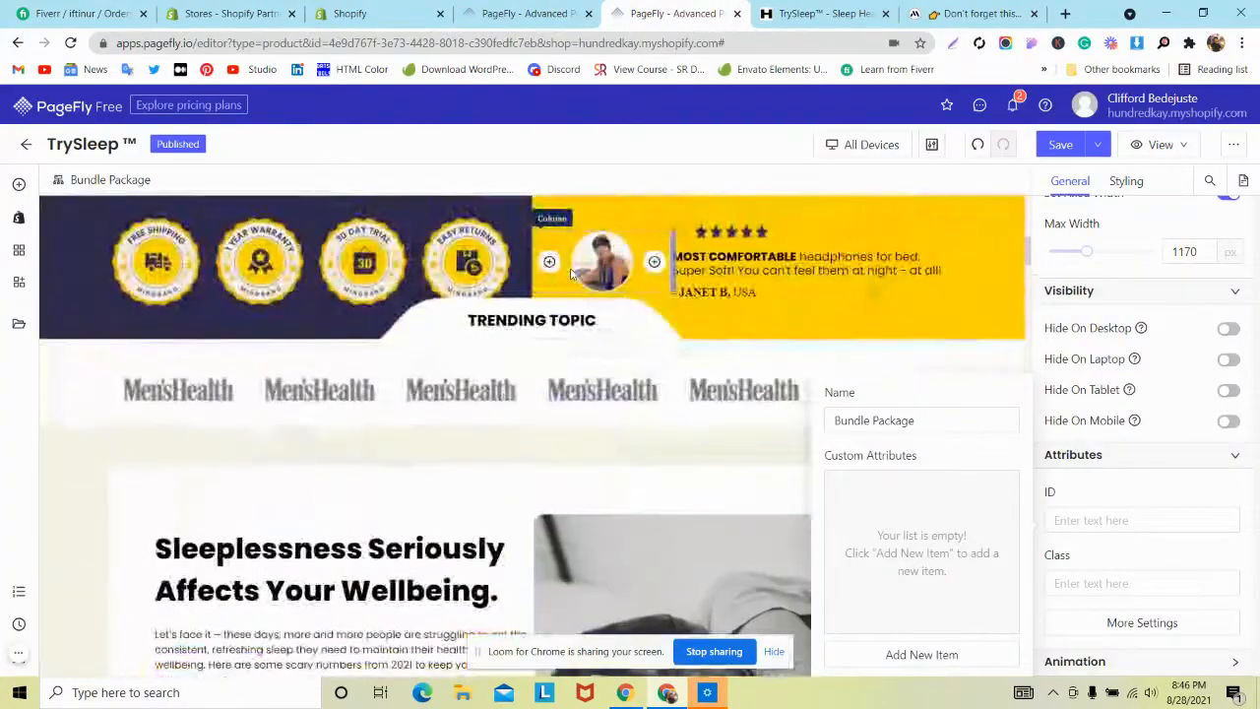
{"action": "scroll", "coordinate": [570, 278], "scroll_direction": "down", "scroll_amount": 12}
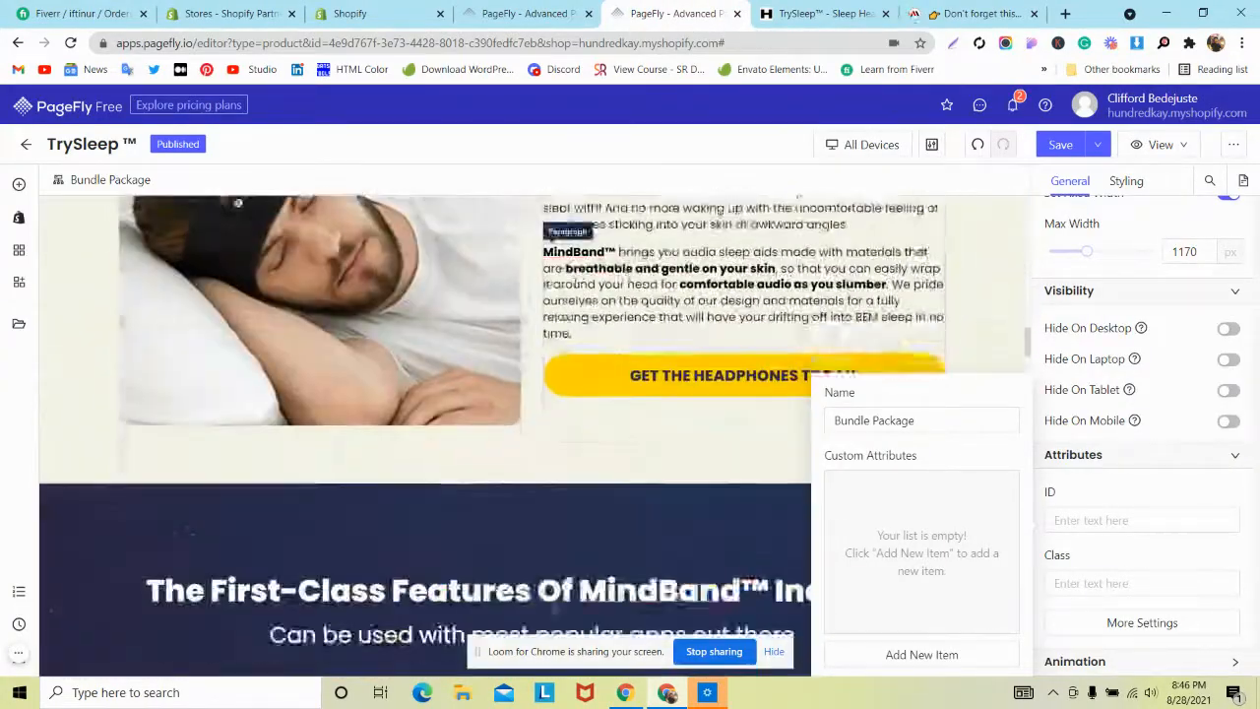
{"action": "left_click", "coordinate": [778, 377]}
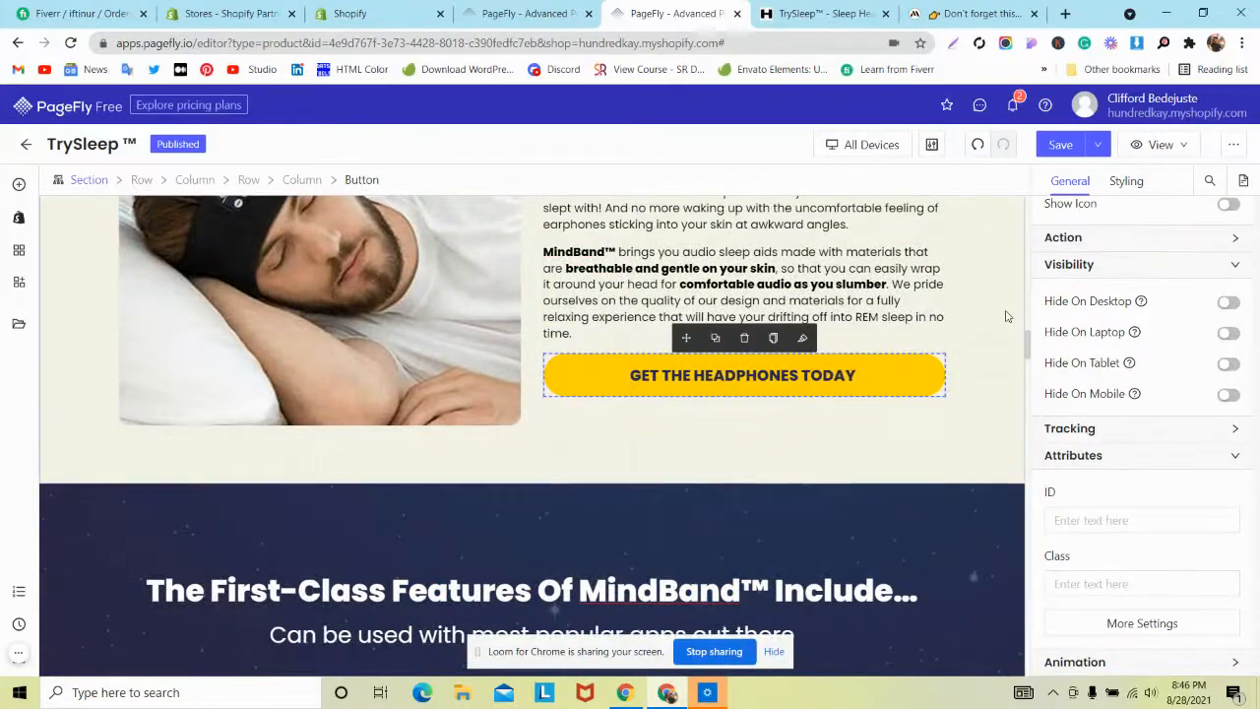
{"action": "left_click", "coordinate": [1102, 239]}
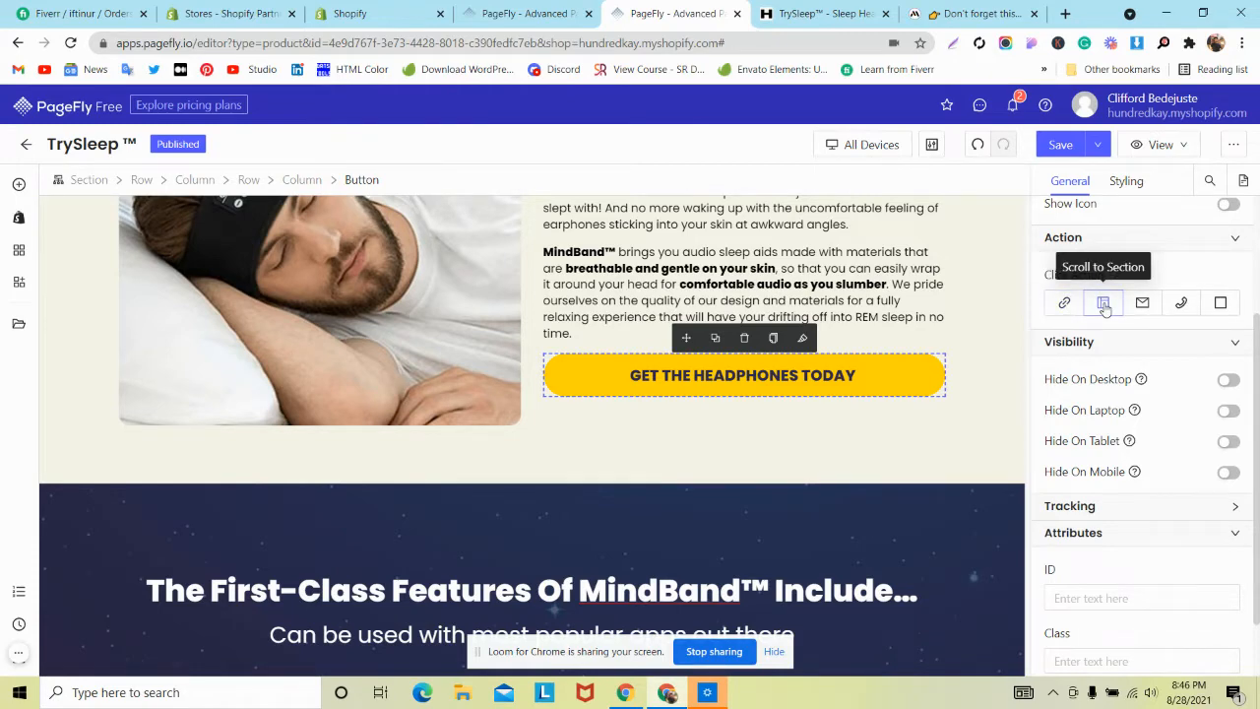
{"action": "left_click", "coordinate": [1104, 304]}
{"action": "left_click", "coordinate": [1098, 365]}
{"action": "scroll", "coordinate": [1088, 524], "scroll_direction": "down", "scroll_amount": 2}
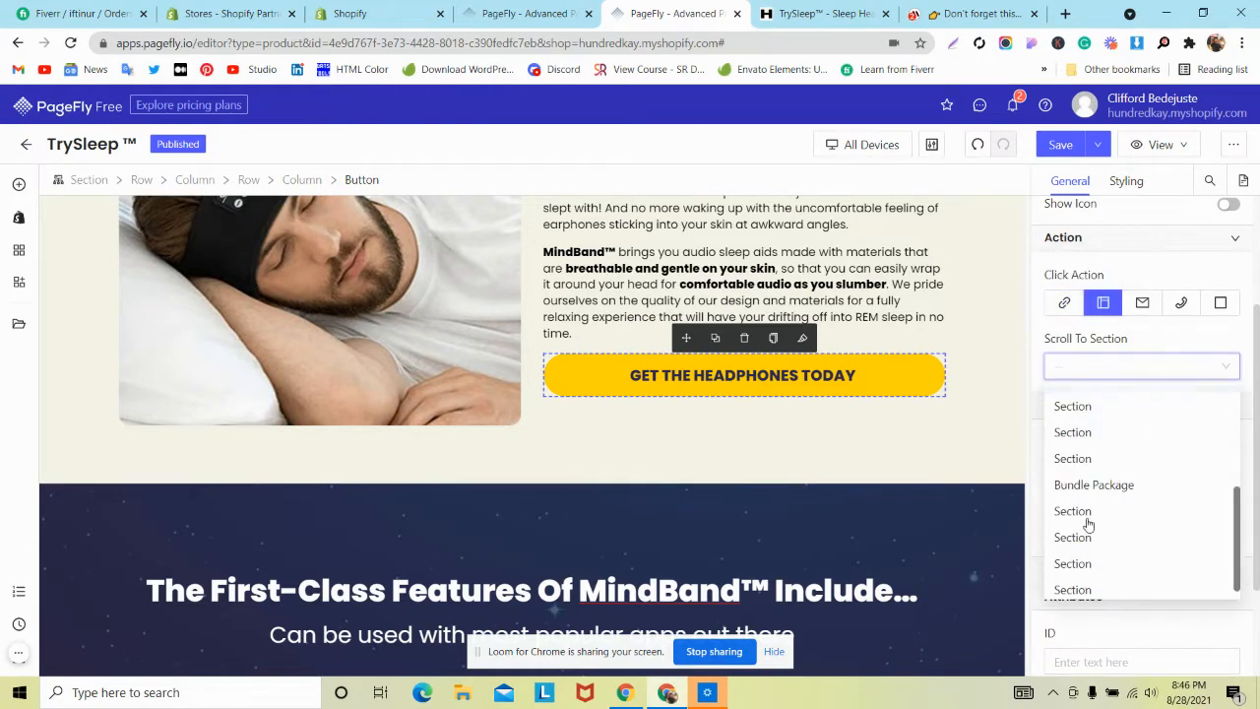
{"action": "left_click", "coordinate": [1094, 485]}
Step: Set the click action of the features card's "Get the Headphones Today" button to scroll to the Bundle Package section
{"action": "scroll", "coordinate": [621, 500], "scroll_direction": "down", "scroll_amount": 10}
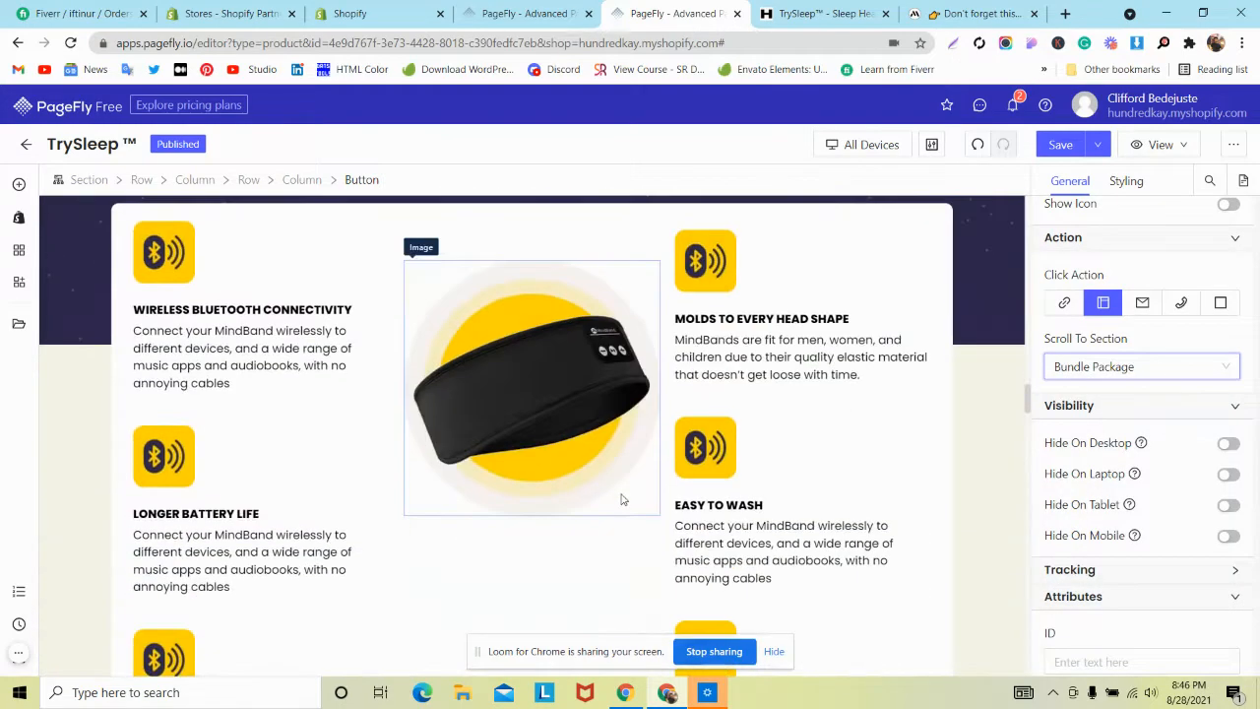
{"action": "scroll", "coordinate": [621, 500], "scroll_direction": "down", "scroll_amount": 2}
{"action": "left_click", "coordinate": [619, 498]}
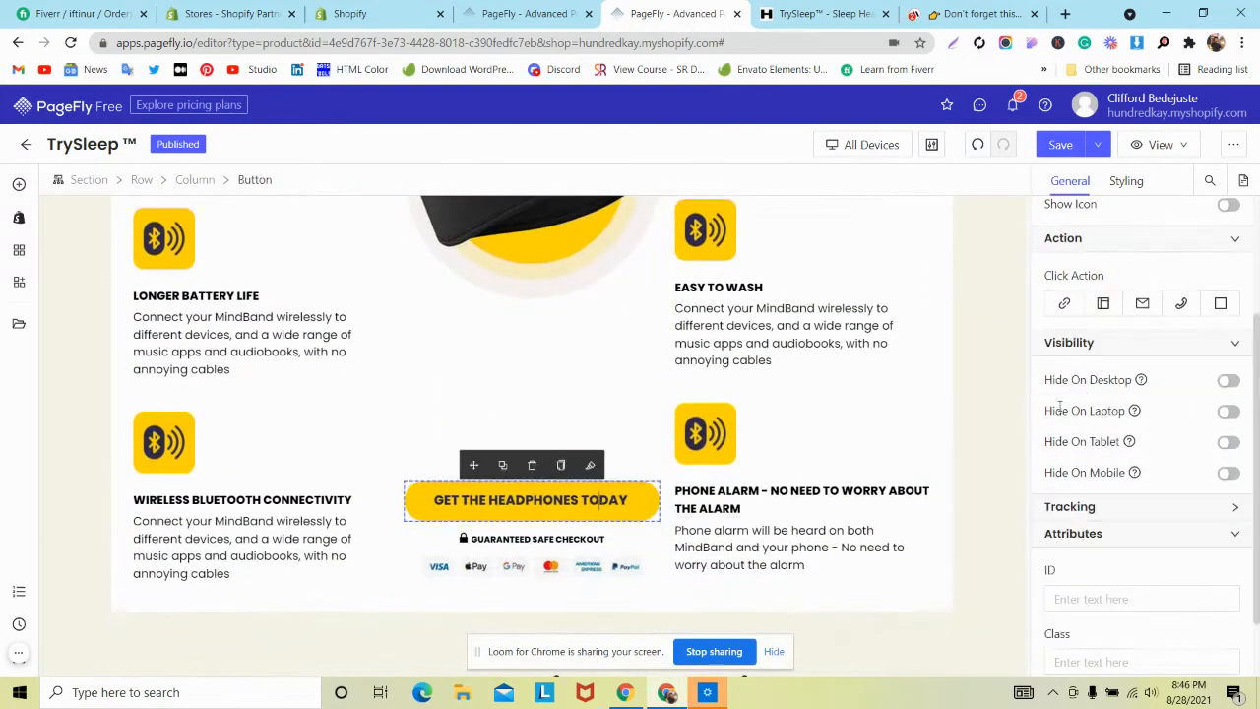
{"action": "left_click", "coordinate": [1103, 303]}
{"action": "left_click", "coordinate": [1100, 372]}
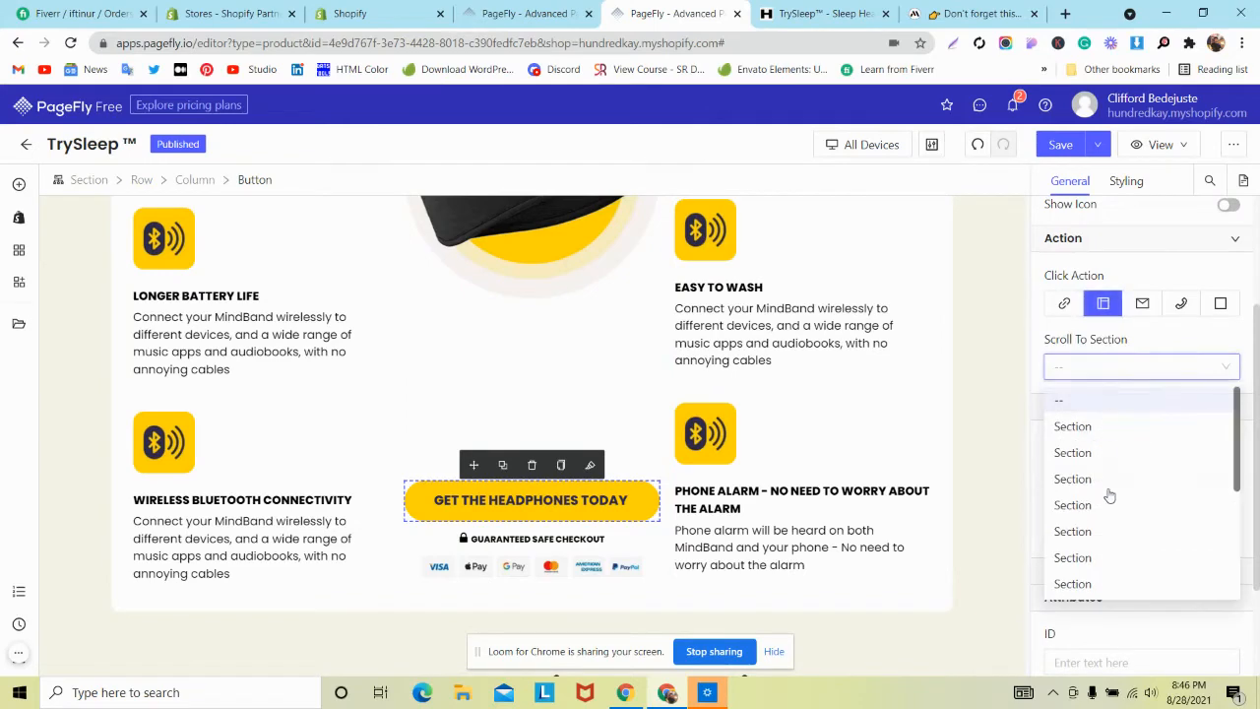
{"action": "scroll", "coordinate": [1110, 494], "scroll_direction": "down", "scroll_amount": 3}
{"action": "left_click", "coordinate": [1109, 480]}
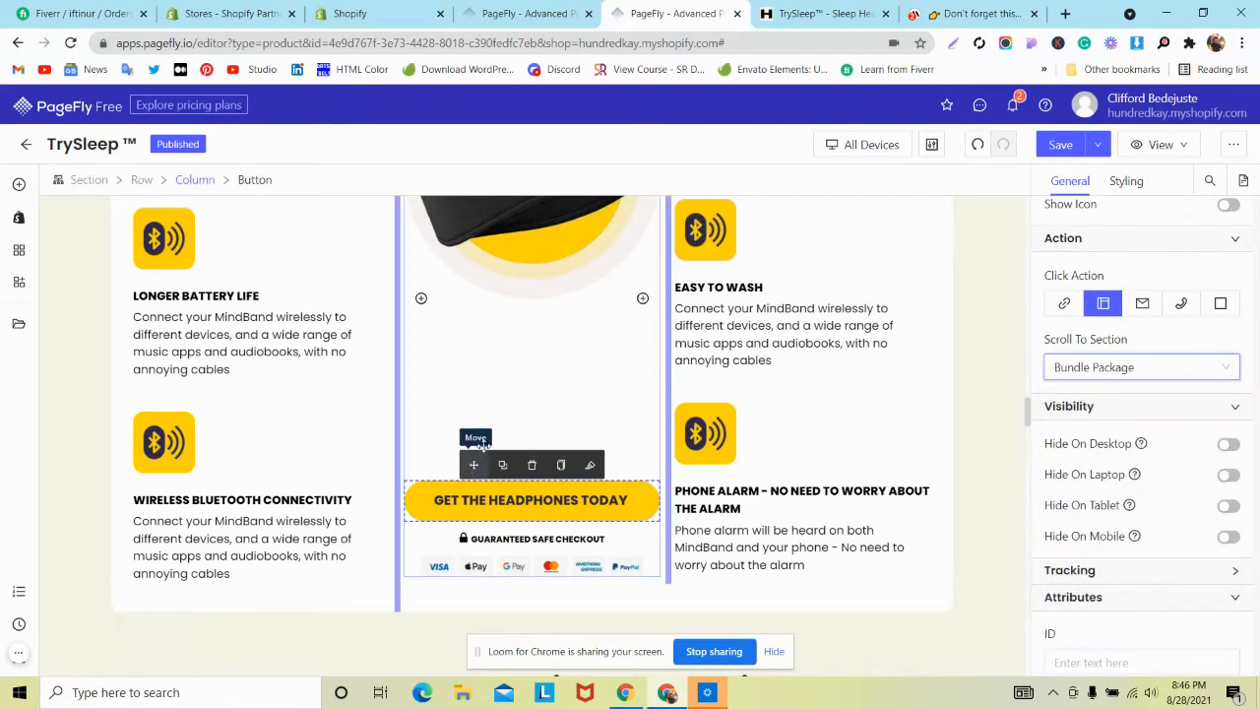
Step: Make the "Get the Headphones Today" button under the Facebook group line scroll to the Bundle Package section
{"action": "scroll", "coordinate": [482, 445], "scroll_direction": "down", "scroll_amount": 7}
{"action": "left_click", "coordinate": [548, 483]}
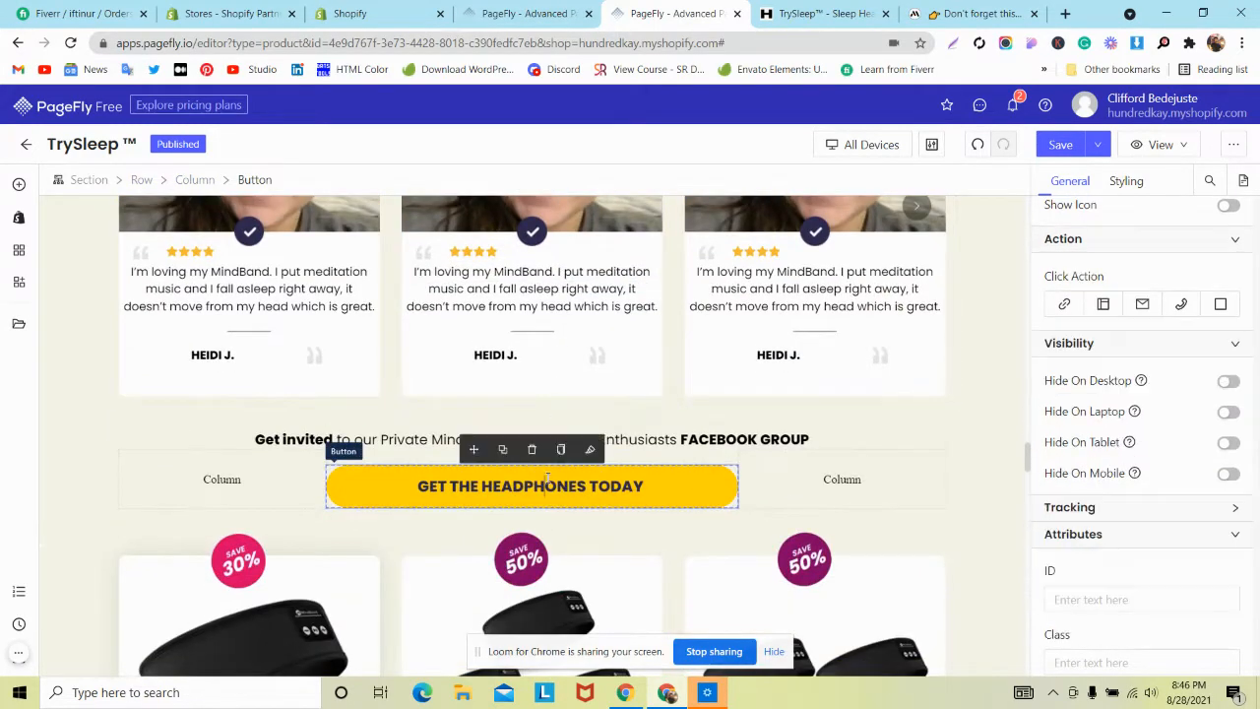
{"action": "left_click", "coordinate": [1109, 307]}
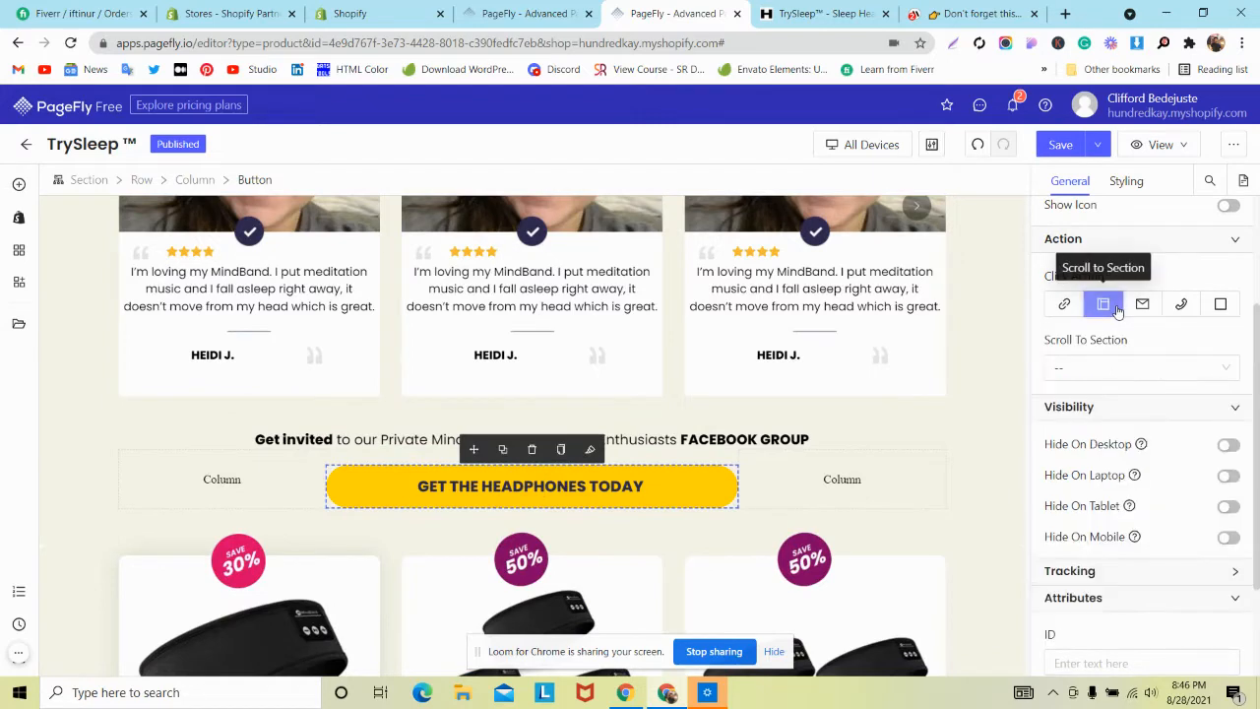
{"action": "left_click", "coordinate": [1109, 308]}
{"action": "left_click", "coordinate": [1105, 310]}
{"action": "left_click", "coordinate": [1091, 373]}
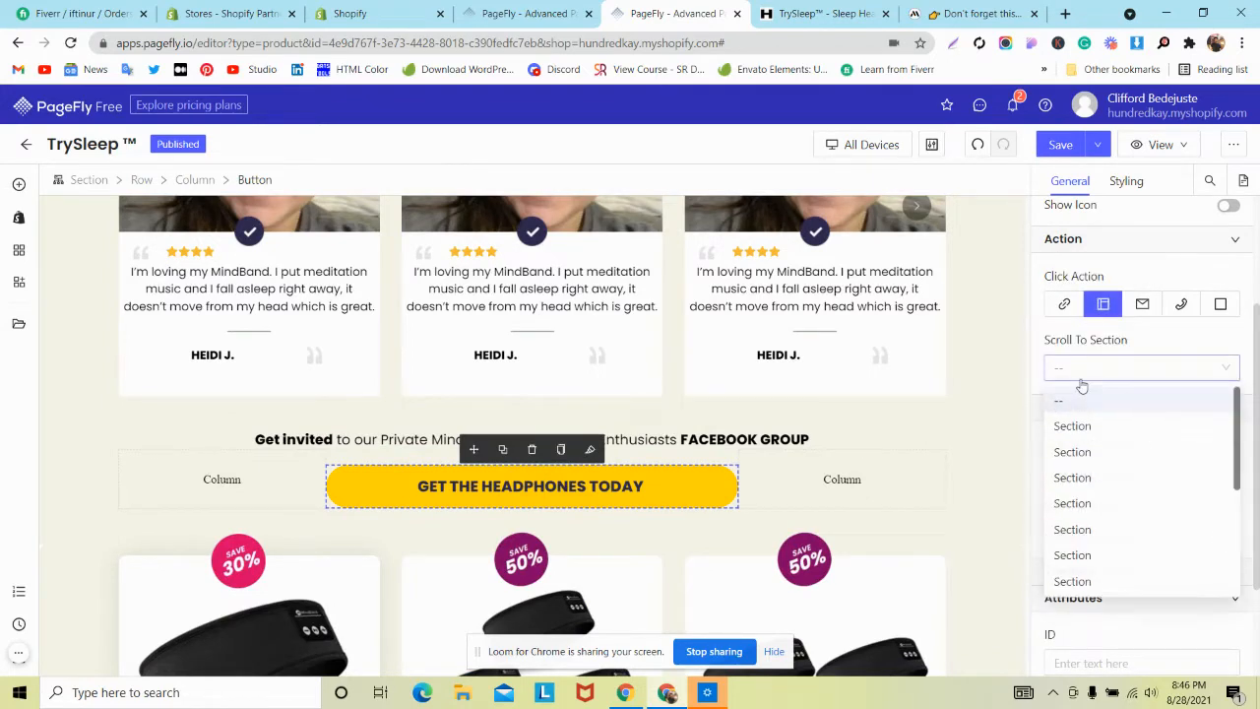
{"action": "scroll", "coordinate": [1118, 561], "scroll_direction": "down", "scroll_amount": 2}
{"action": "left_click", "coordinate": [1102, 480]}
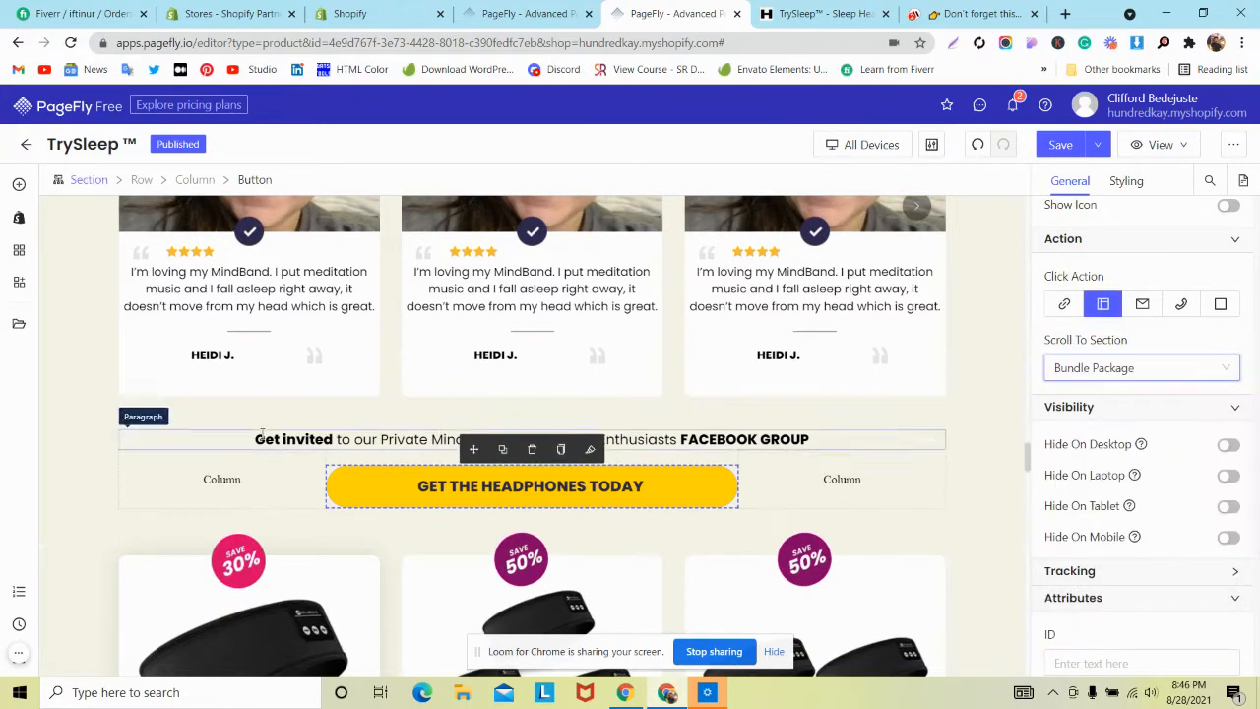
Step: Make the "Get the Headphones Today" button above "Here's What's Included" scroll to the Bundle Package section
{"action": "scroll", "coordinate": [266, 437], "scroll_direction": "down", "scroll_amount": 10}
{"action": "scroll", "coordinate": [266, 437], "scroll_direction": "down", "scroll_amount": 8}
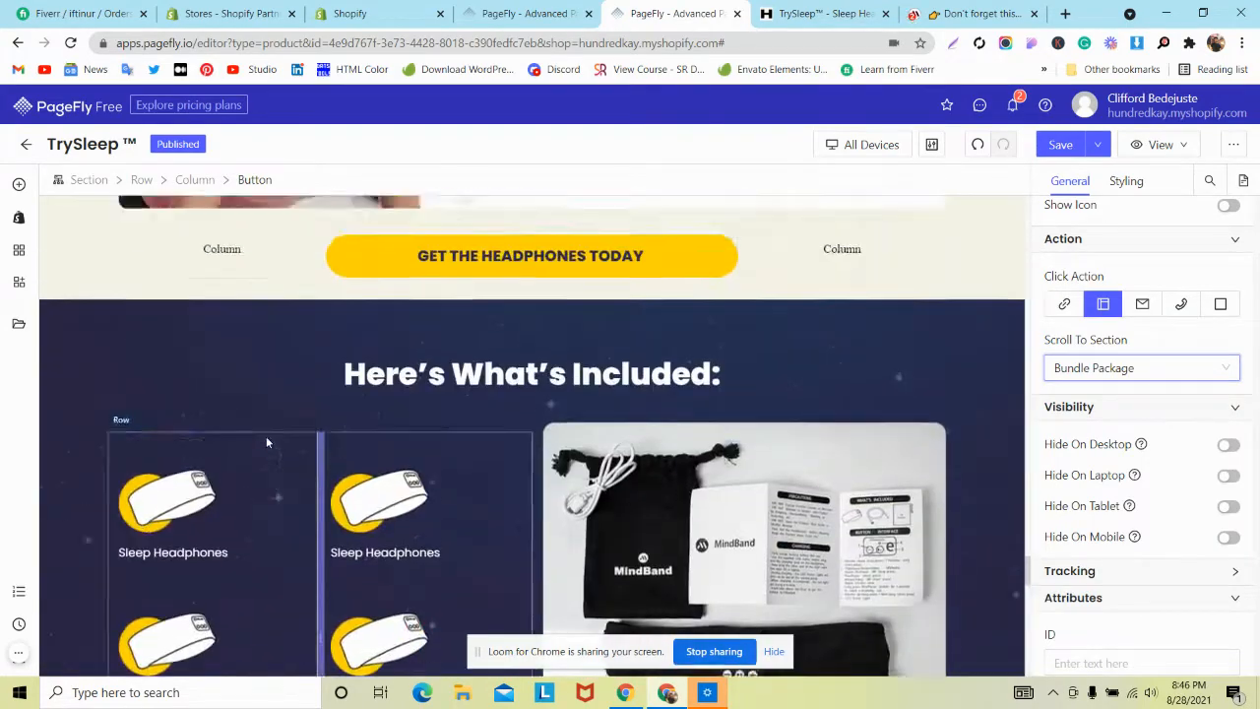
{"action": "scroll", "coordinate": [430, 404], "scroll_direction": "up", "scroll_amount": 2}
{"action": "left_click", "coordinate": [427, 409]}
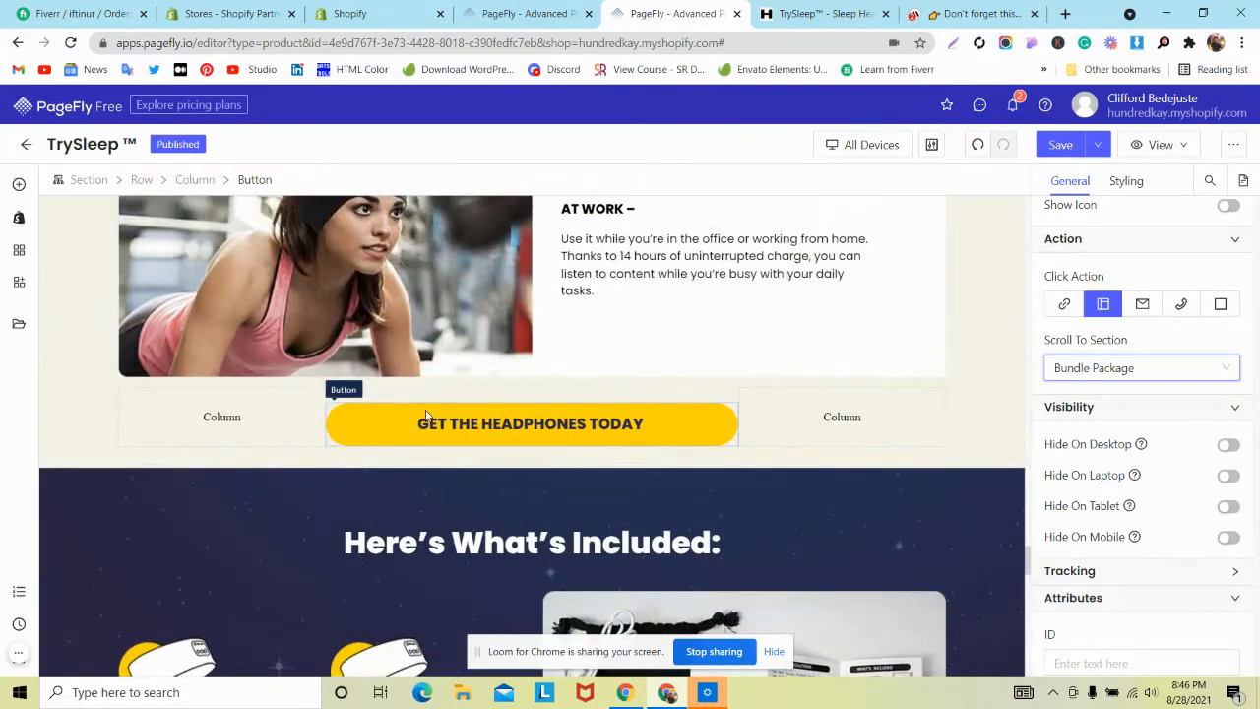
{"action": "left_click", "coordinate": [1103, 304]}
{"action": "left_click", "coordinate": [1104, 370]}
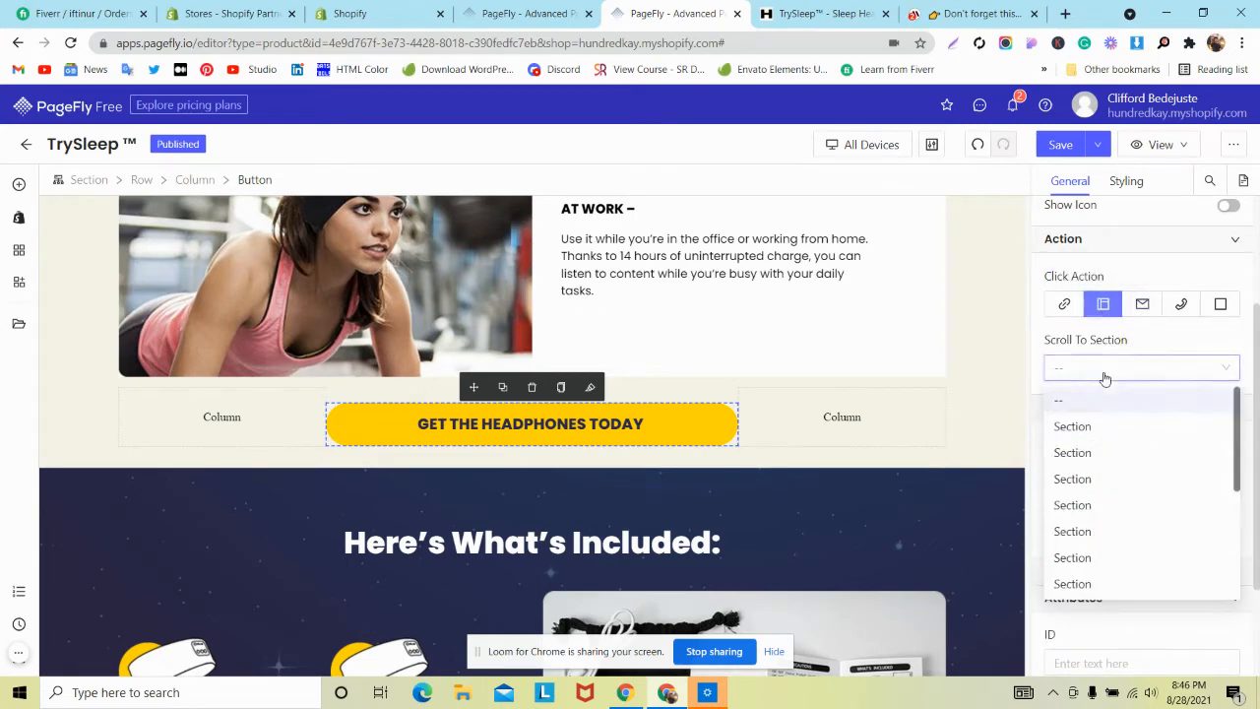
{"action": "scroll", "coordinate": [1105, 522], "scroll_direction": "down", "scroll_amount": 2}
{"action": "left_click", "coordinate": [1095, 478]}
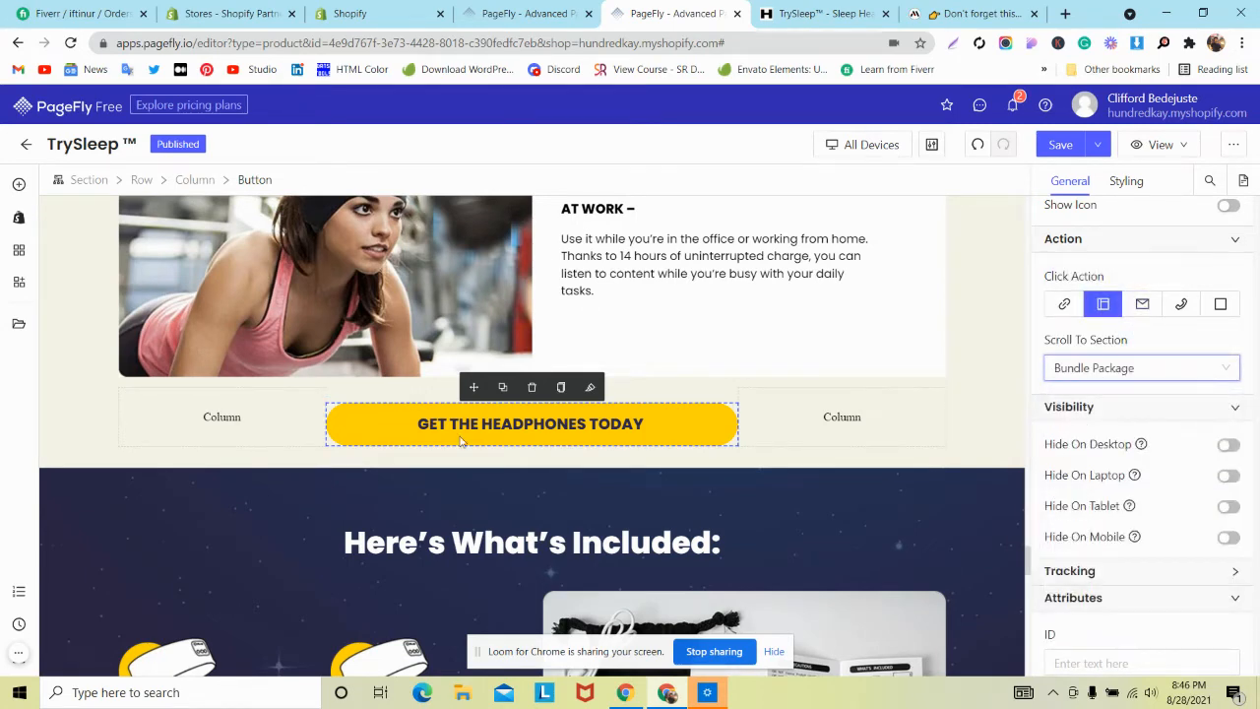
Step: Switch to the live TrySleep page and examine its features section and "Get the Headphones Today" buttons
{"action": "scroll", "coordinate": [480, 443], "scroll_direction": "down", "scroll_amount": 2}
{"action": "scroll", "coordinate": [480, 443], "scroll_direction": "up", "scroll_amount": 3}
{"action": "left_click", "coordinate": [816, 14]}
{"action": "scroll", "coordinate": [479, 259], "scroll_direction": "down", "scroll_amount": 10}
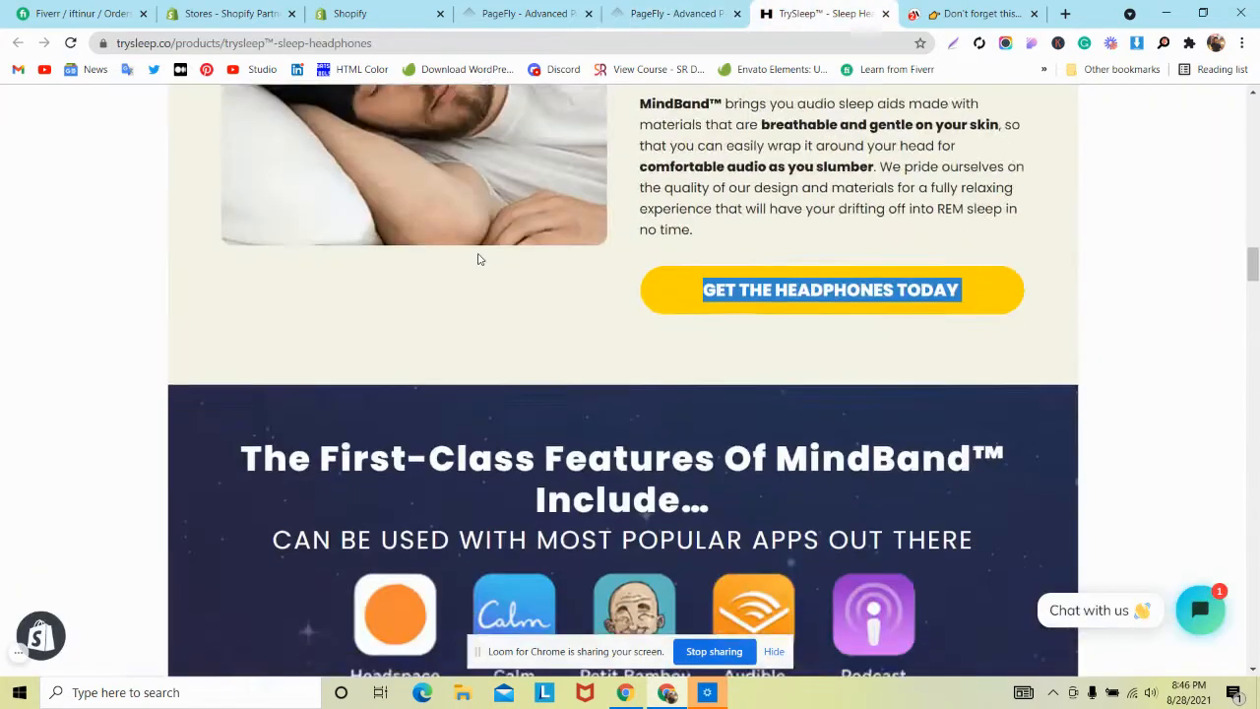
{"action": "scroll", "coordinate": [478, 259], "scroll_direction": "down", "scroll_amount": 4}
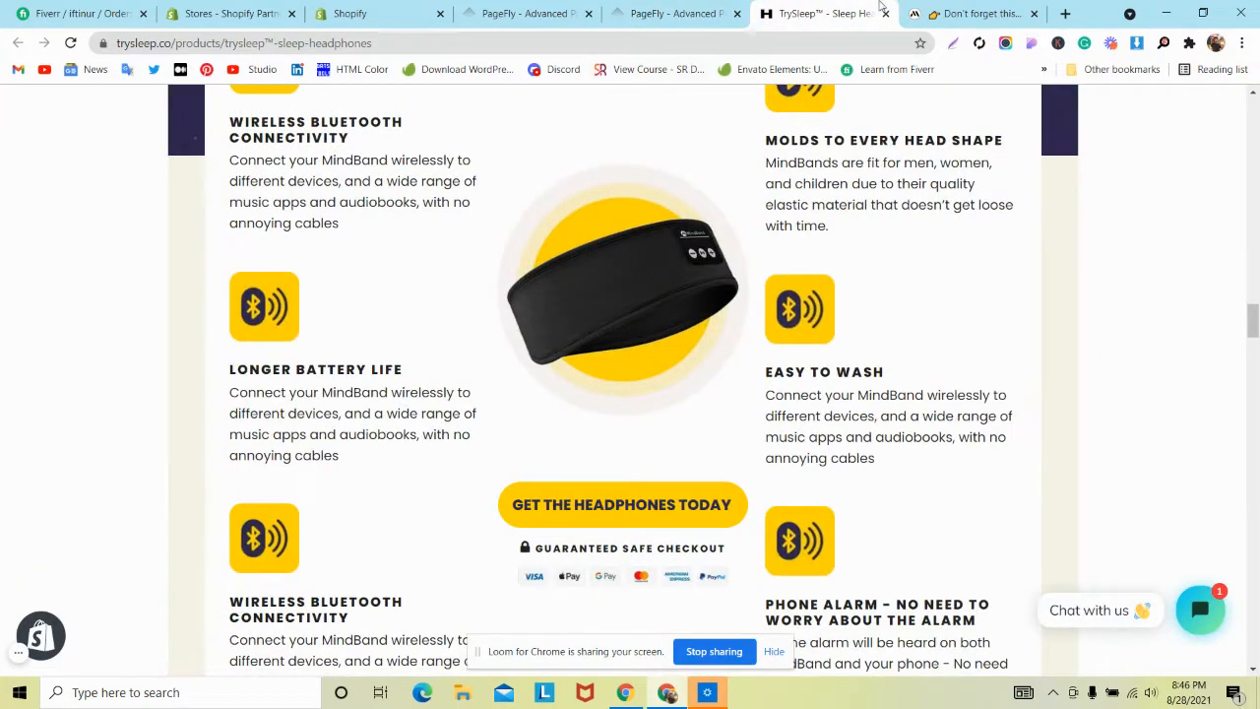
{"action": "mouse_move", "coordinate": [81, 657]}
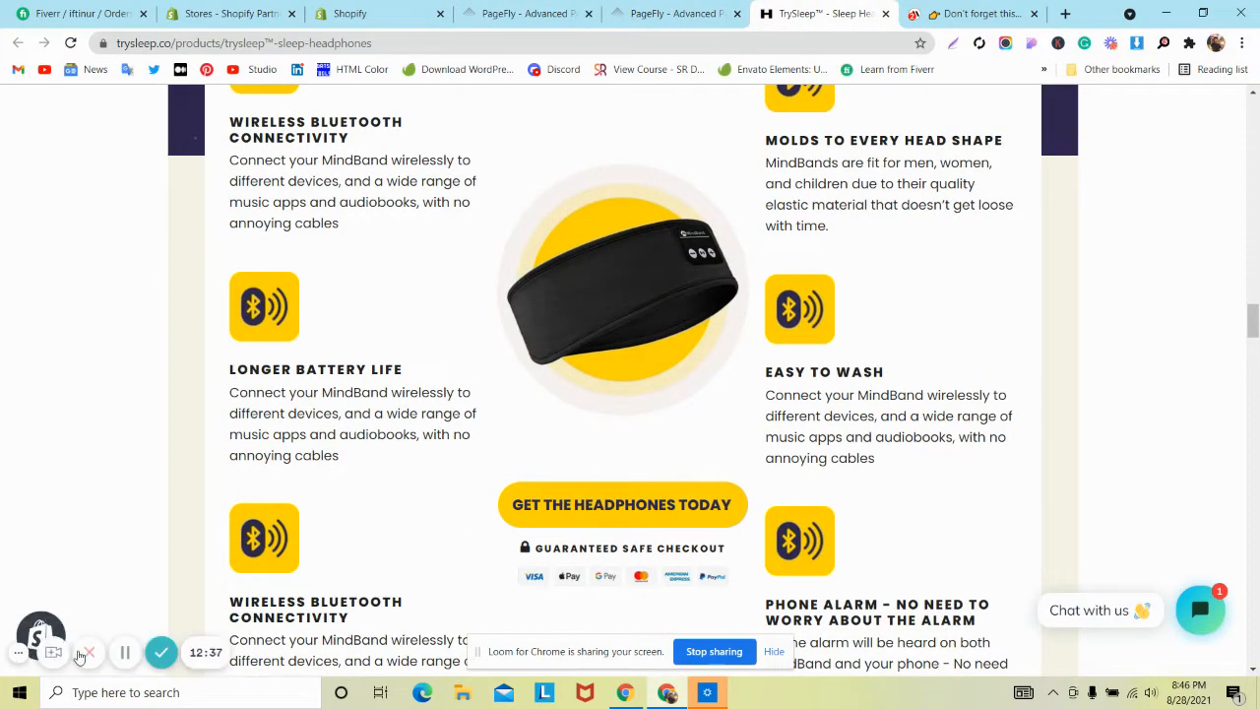
{"action": "key", "text": "ctrl+Tab"}
Step: In the PageFly editor, make the "Get the Headphones Today" button above "Frequently Asked Questions" scroll to the Bundle Package section
{"action": "left_click", "coordinate": [676, 13]}
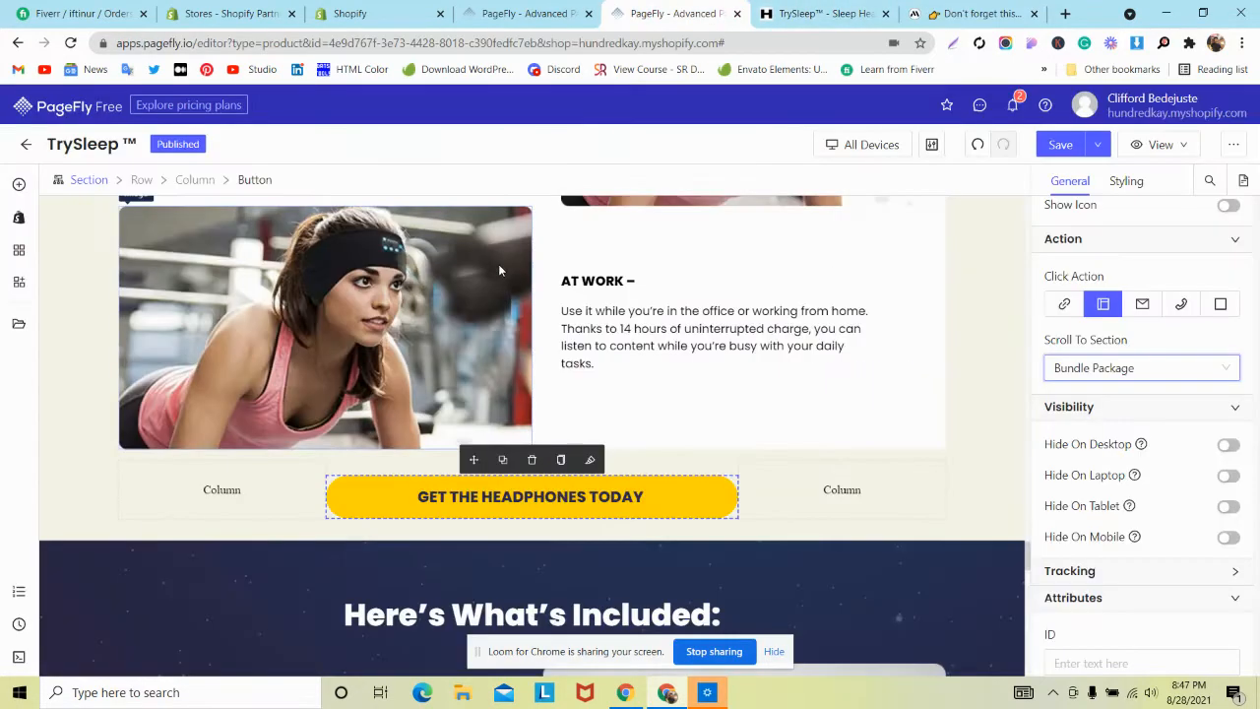
{"action": "scroll", "coordinate": [552, 315], "scroll_direction": "down", "scroll_amount": 6}
{"action": "scroll", "coordinate": [602, 361], "scroll_direction": "down", "scroll_amount": 4}
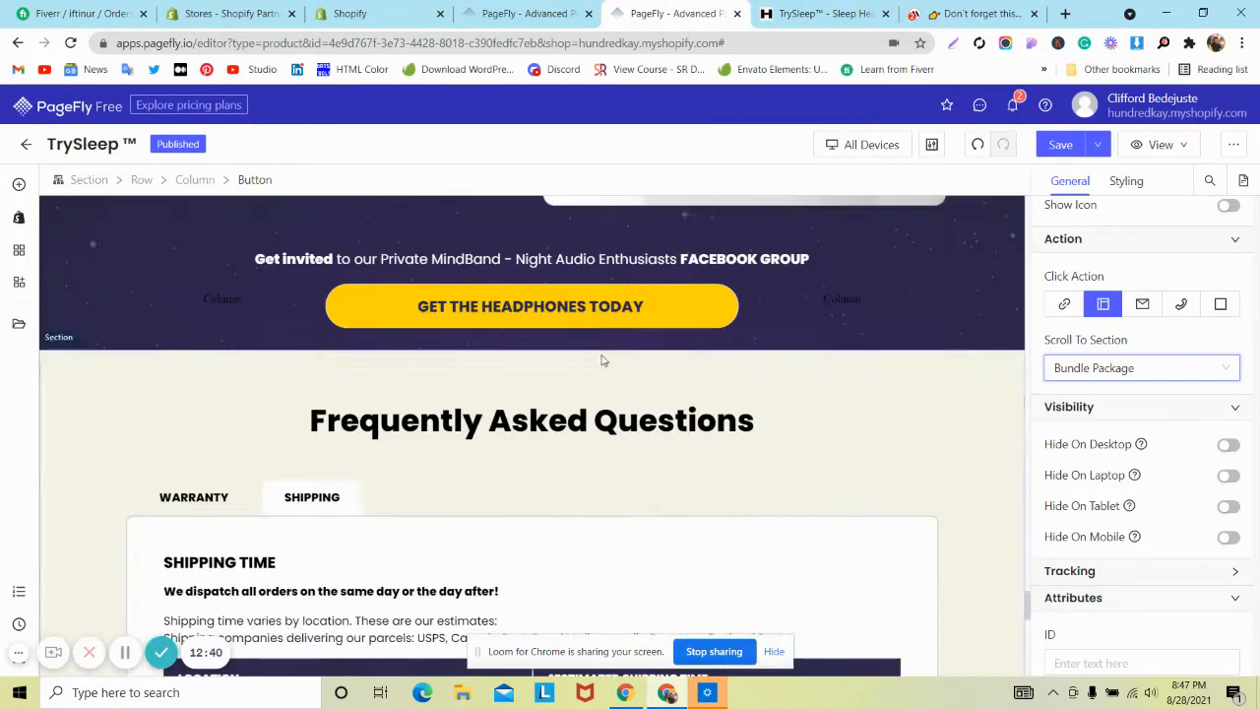
{"action": "left_click", "coordinate": [728, 306]}
{"action": "left_click", "coordinate": [1104, 305]}
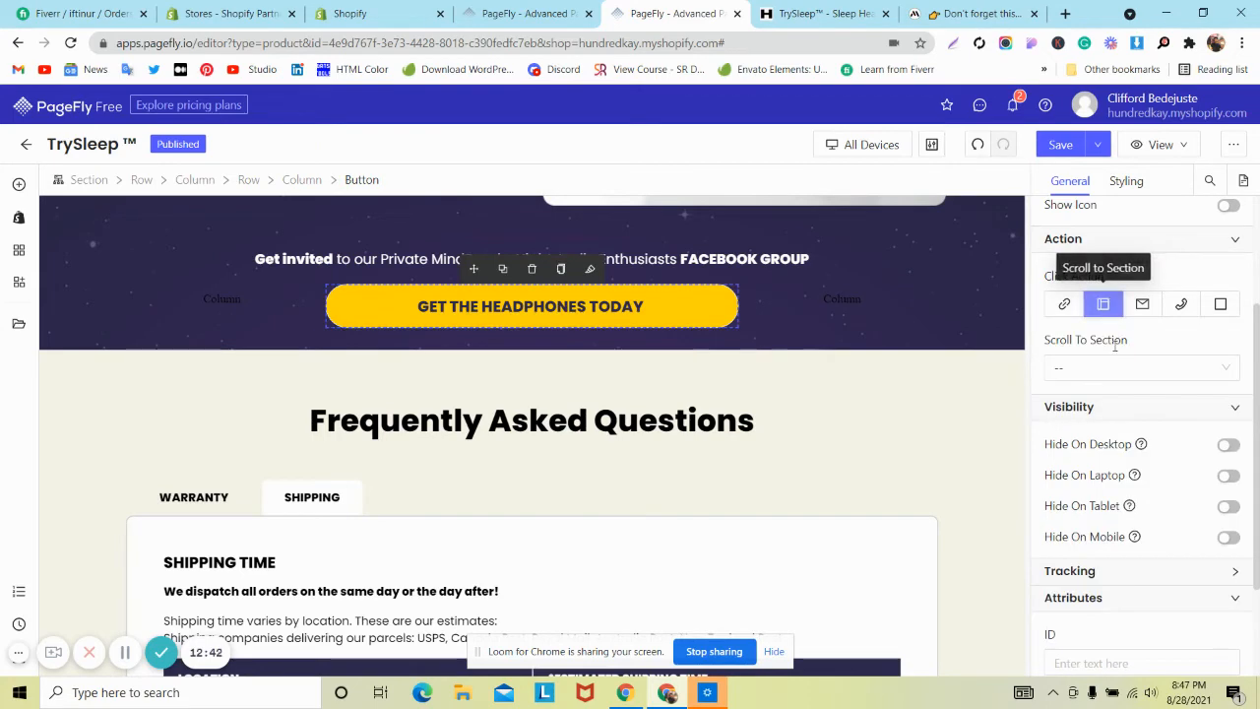
{"action": "left_click", "coordinate": [1113, 370]}
{"action": "scroll", "coordinate": [1103, 516], "scroll_direction": "down", "scroll_amount": 4}
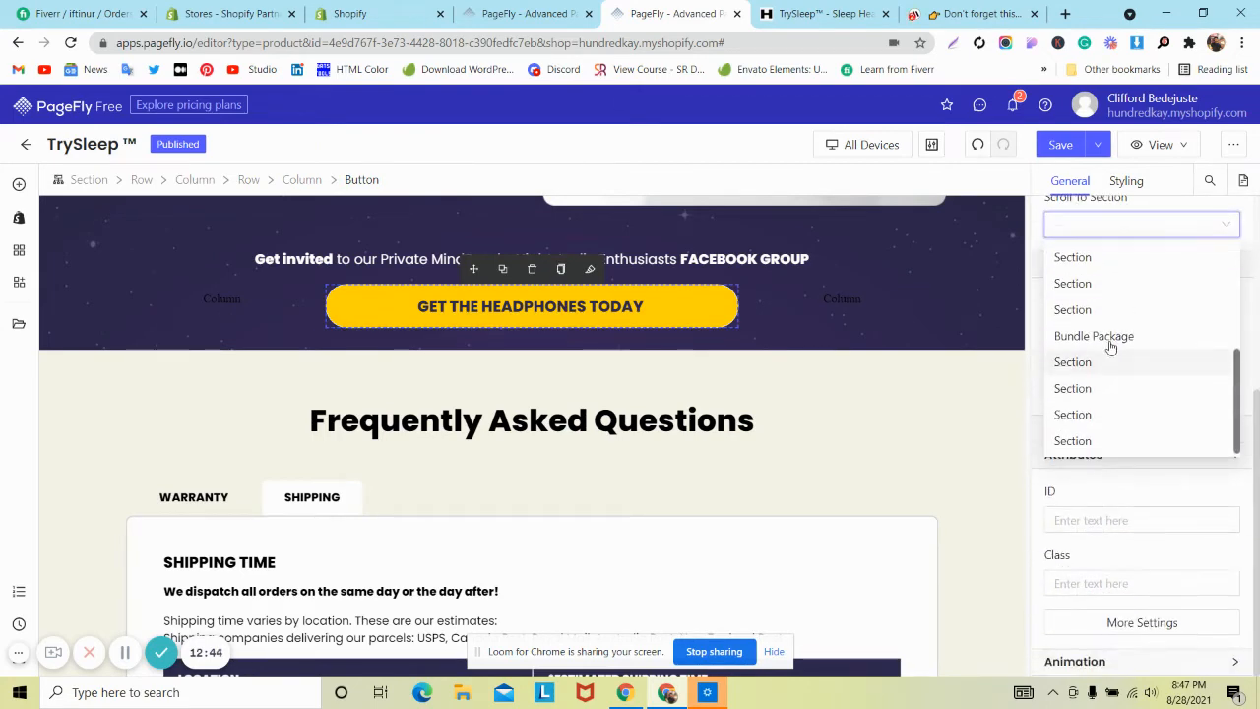
{"action": "left_click", "coordinate": [1107, 340]}
Step: Review the editor page and compare its features card with the live TrySleep page and mindband.co
{"action": "scroll", "coordinate": [736, 465], "scroll_direction": "down", "scroll_amount": 3}
{"action": "scroll", "coordinate": [738, 466], "scroll_direction": "down", "scroll_amount": 7}
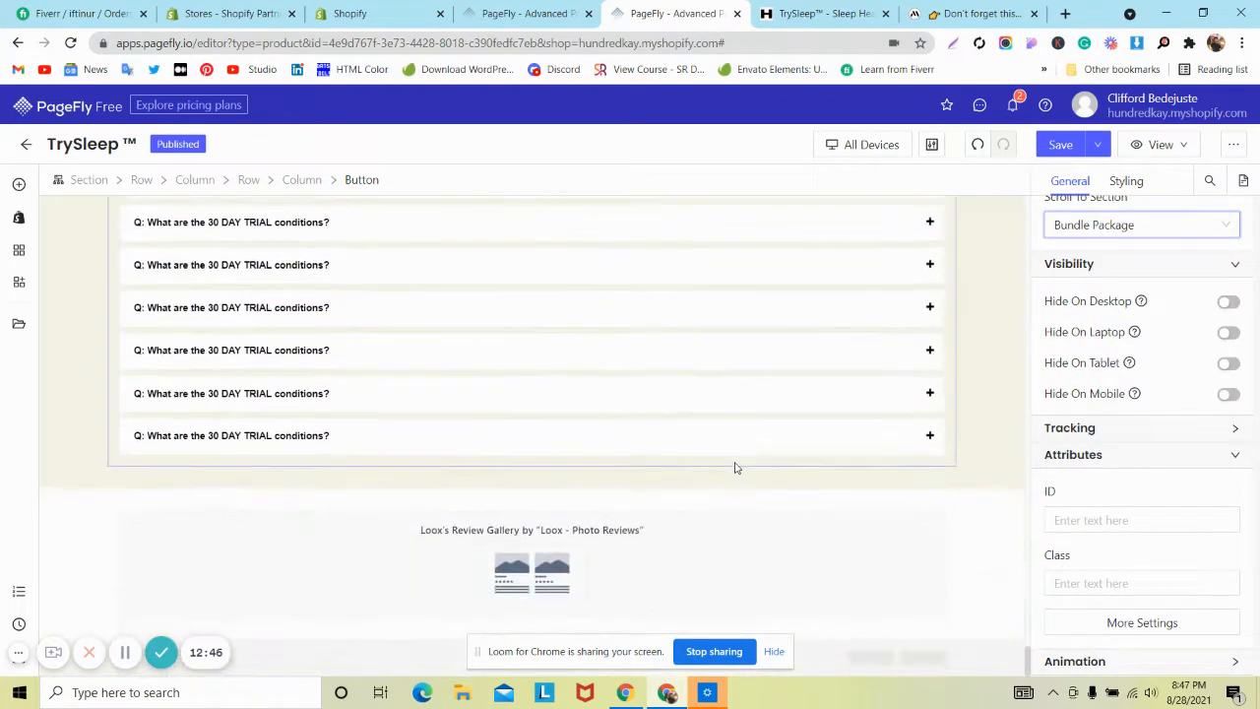
{"action": "scroll", "coordinate": [737, 469], "scroll_direction": "up", "scroll_amount": 15}
{"action": "scroll", "coordinate": [733, 473], "scroll_direction": "up", "scroll_amount": 15}
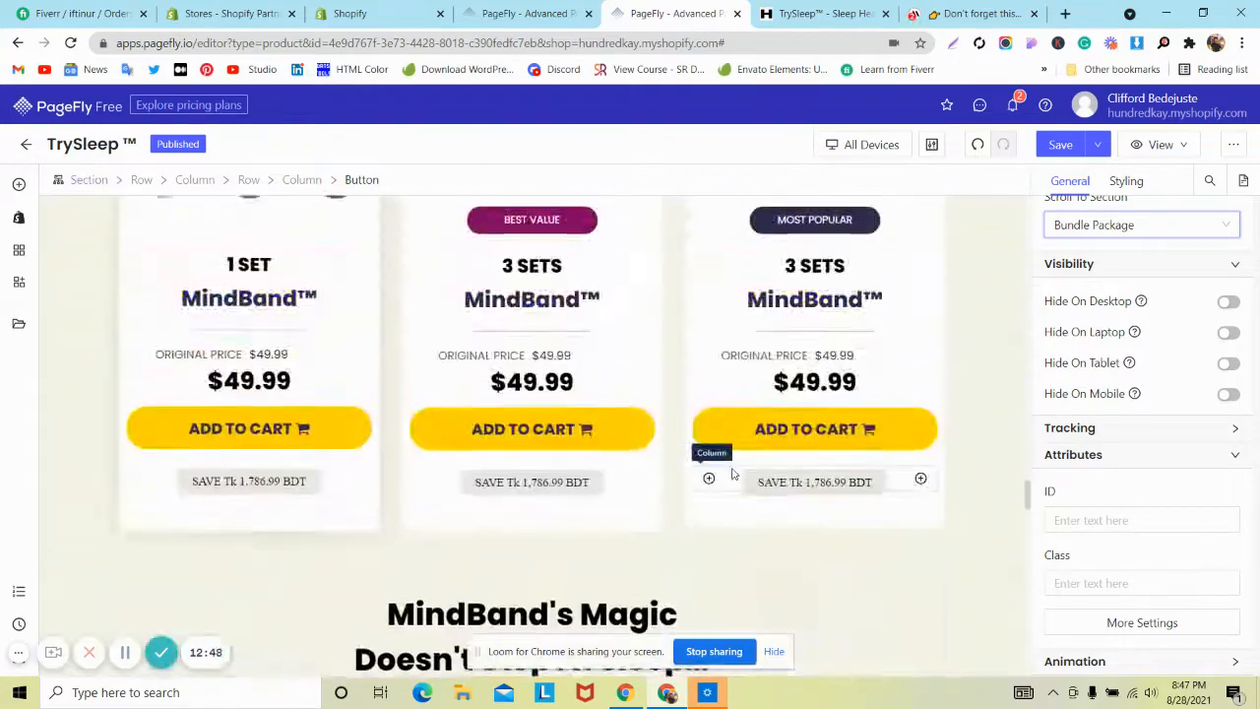
{"action": "scroll", "coordinate": [510, 325], "scroll_direction": "up", "scroll_amount": 3}
{"action": "scroll", "coordinate": [510, 325], "scroll_direction": "down", "scroll_amount": 2}
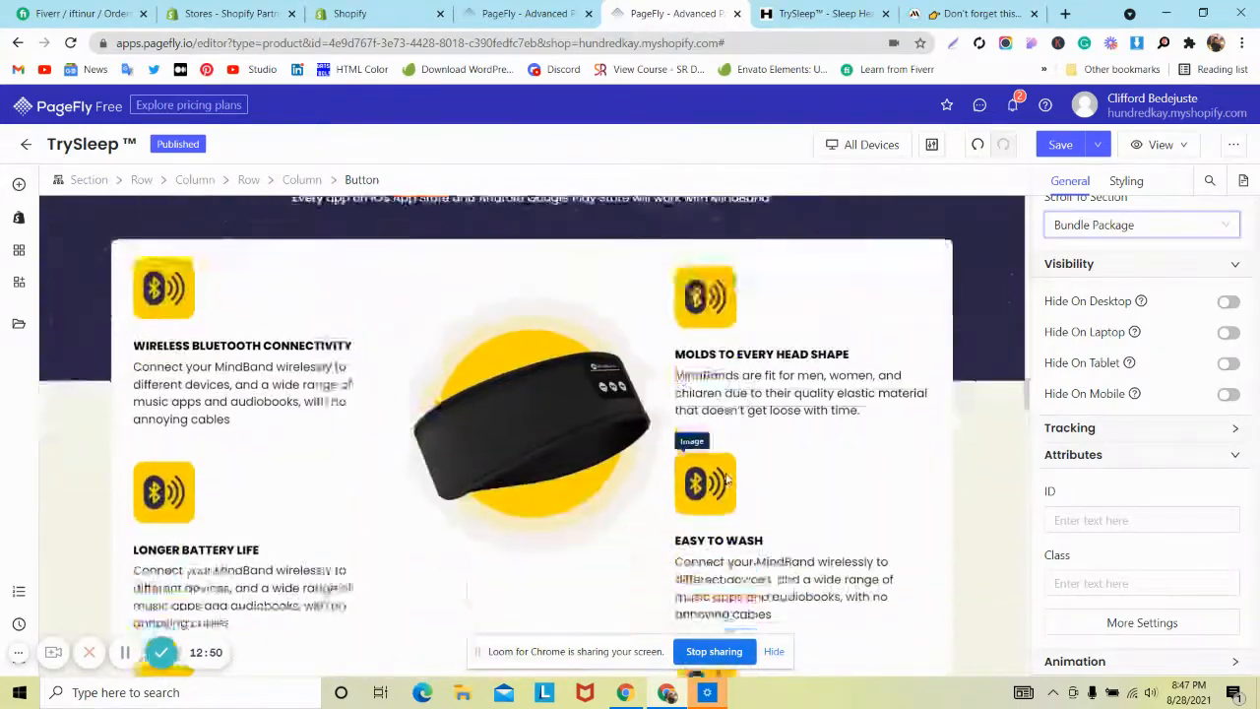
{"action": "left_click", "coordinate": [829, 11]}
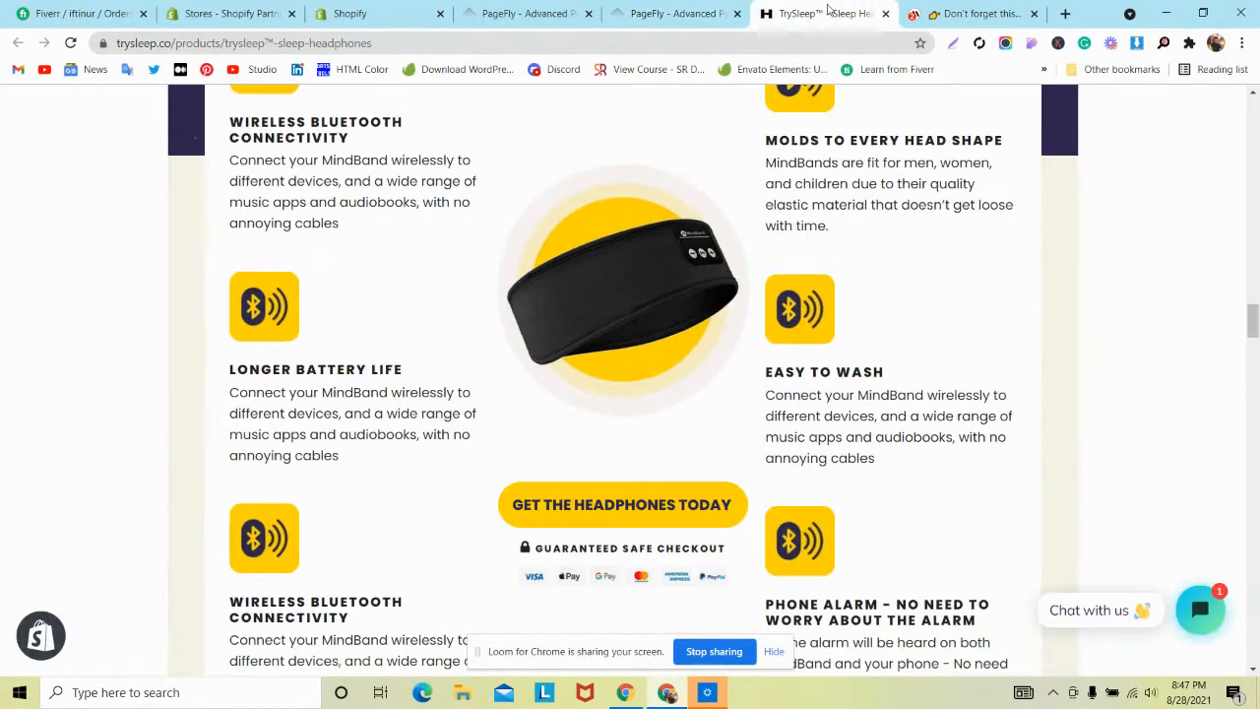
{"action": "left_click", "coordinate": [953, 6]}
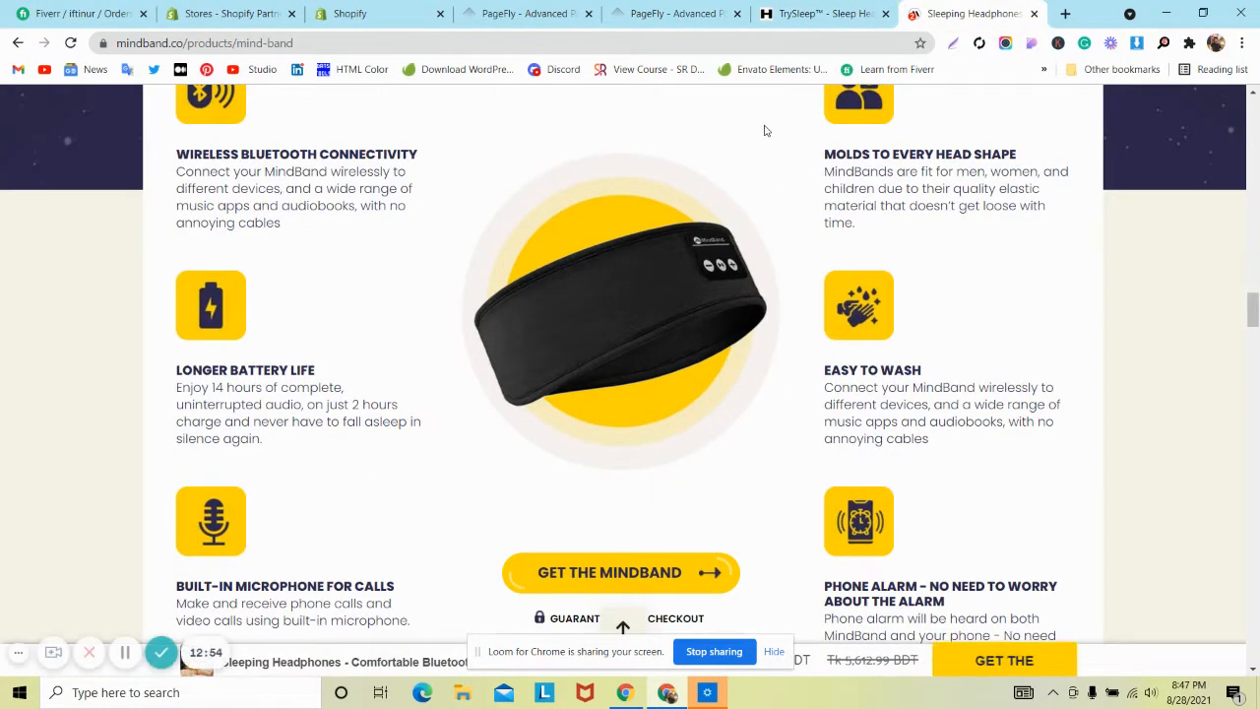
{"action": "left_click", "coordinate": [677, 13]}
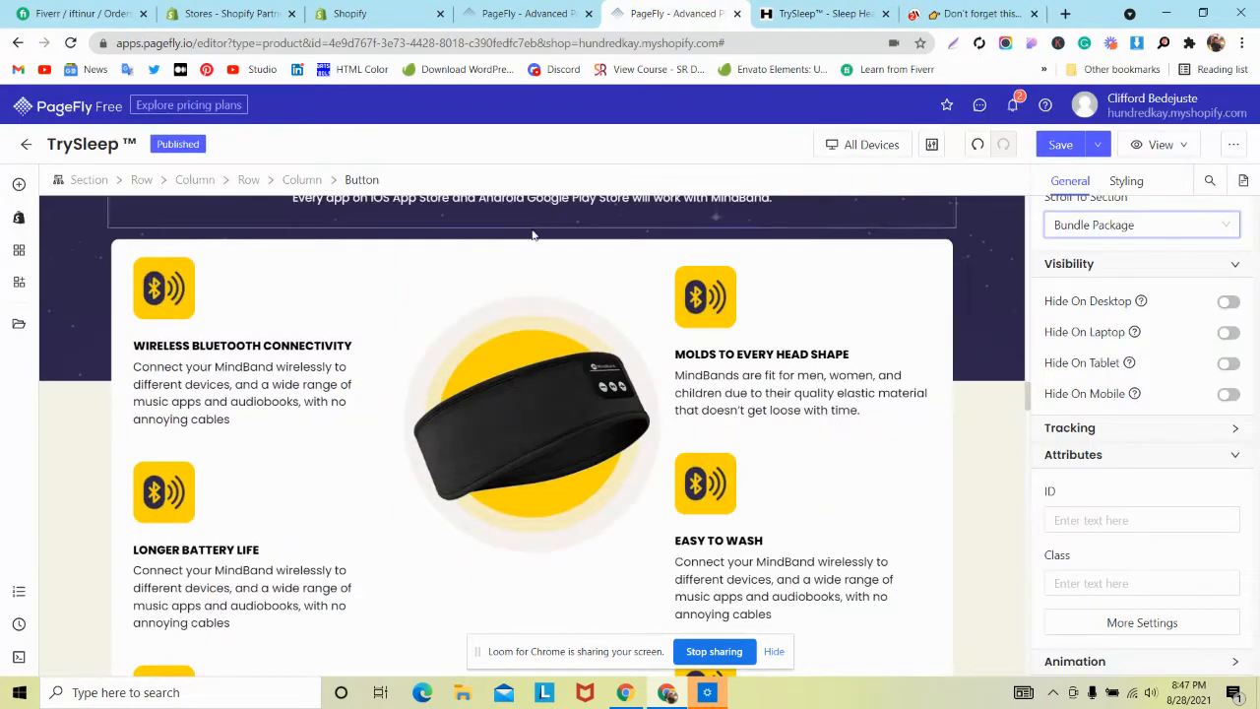
Step: Set the column spacing of the features card row to 30 px
{"action": "left_click", "coordinate": [142, 250]}
{"action": "scroll", "coordinate": [1195, 331], "scroll_direction": "down", "scroll_amount": 2}
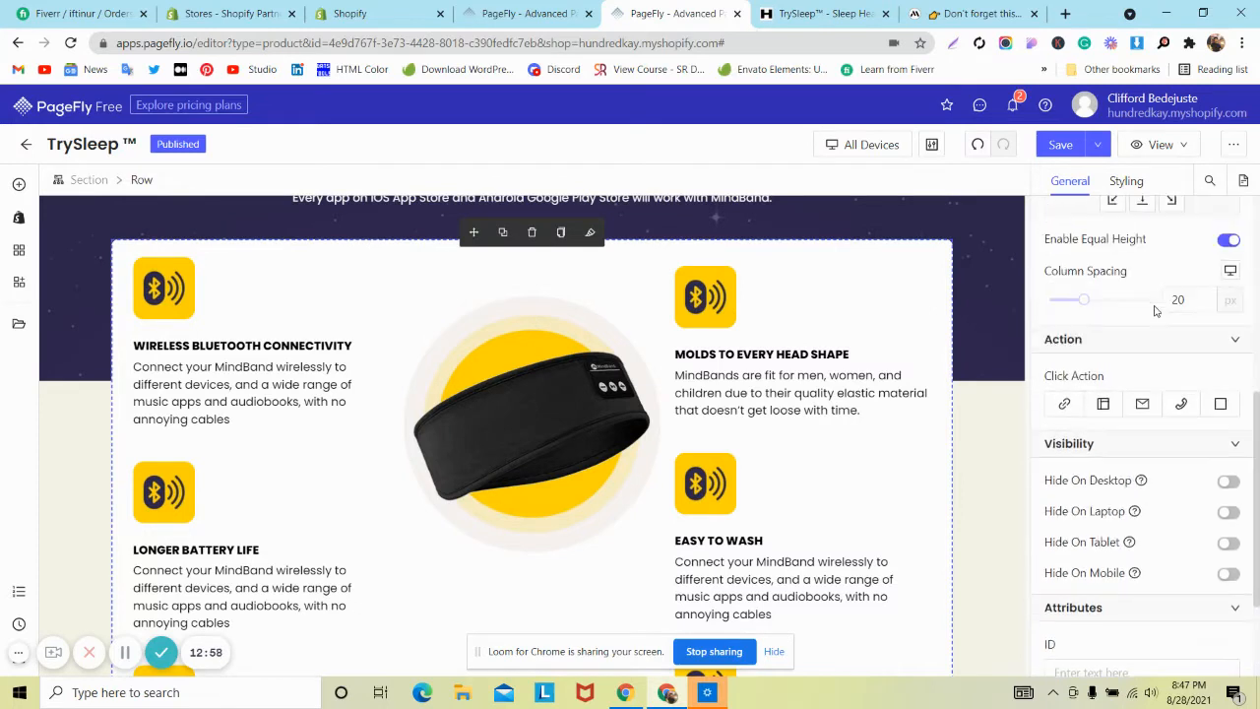
{"action": "key", "text": "Up"}
{"action": "key", "text": "Up"}
{"action": "key", "text": "Up"}
{"action": "key", "text": "Up"}
{"action": "key", "text": "Up"}
{"action": "key", "text": "Up"}
{"action": "key", "text": "Up"}
{"action": "key", "text": "Up"}
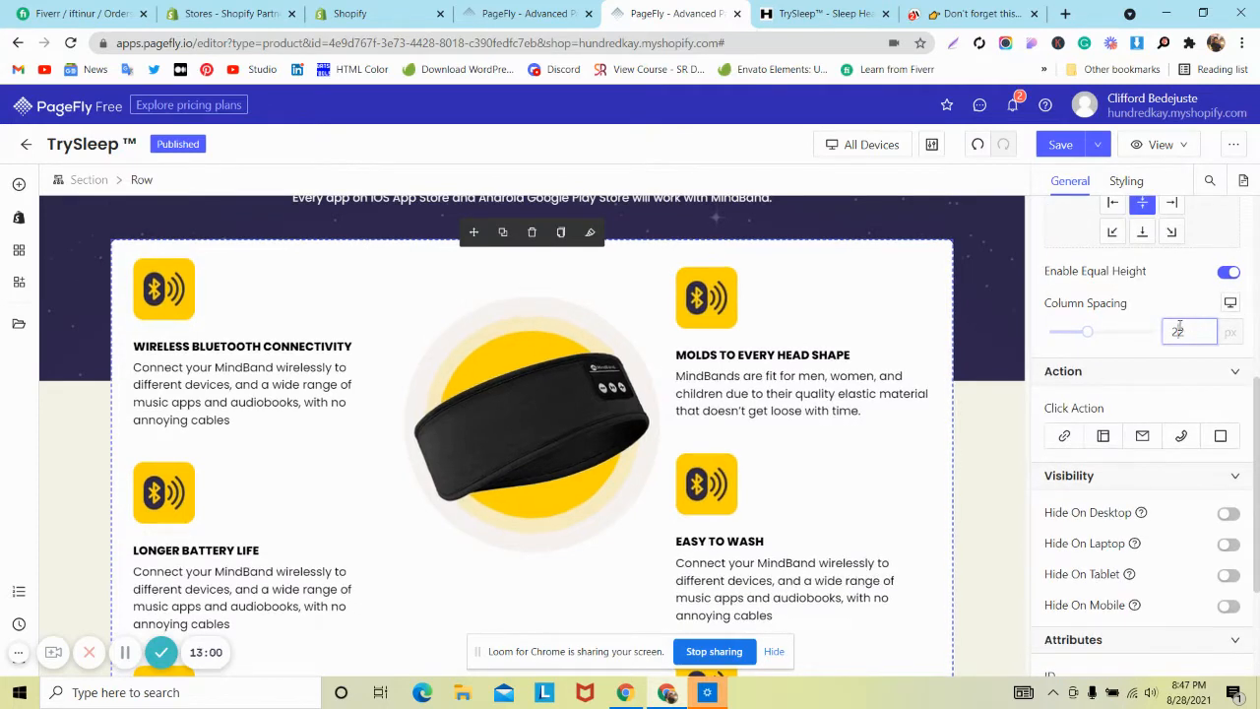
{"action": "key", "text": "Up"}
{"action": "key", "text": "Up"}
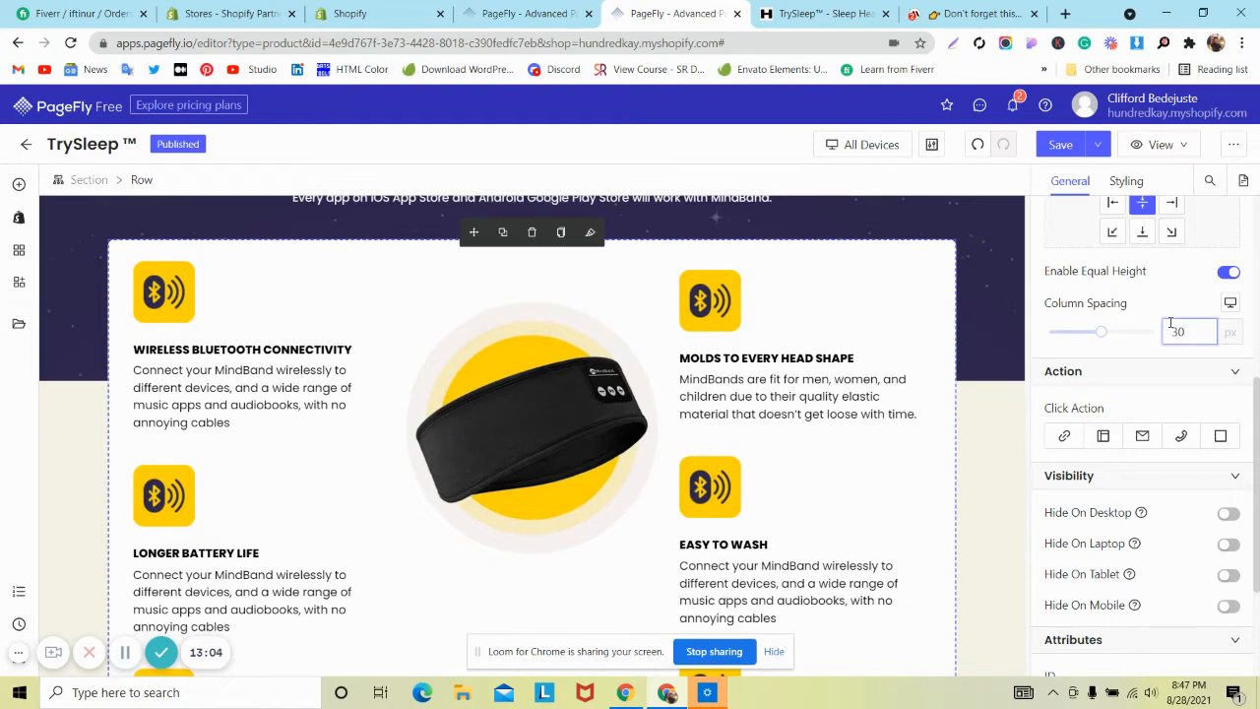
{"action": "left_click_drag", "start_coordinate": [535, 440], "coordinate": [716, 373]}
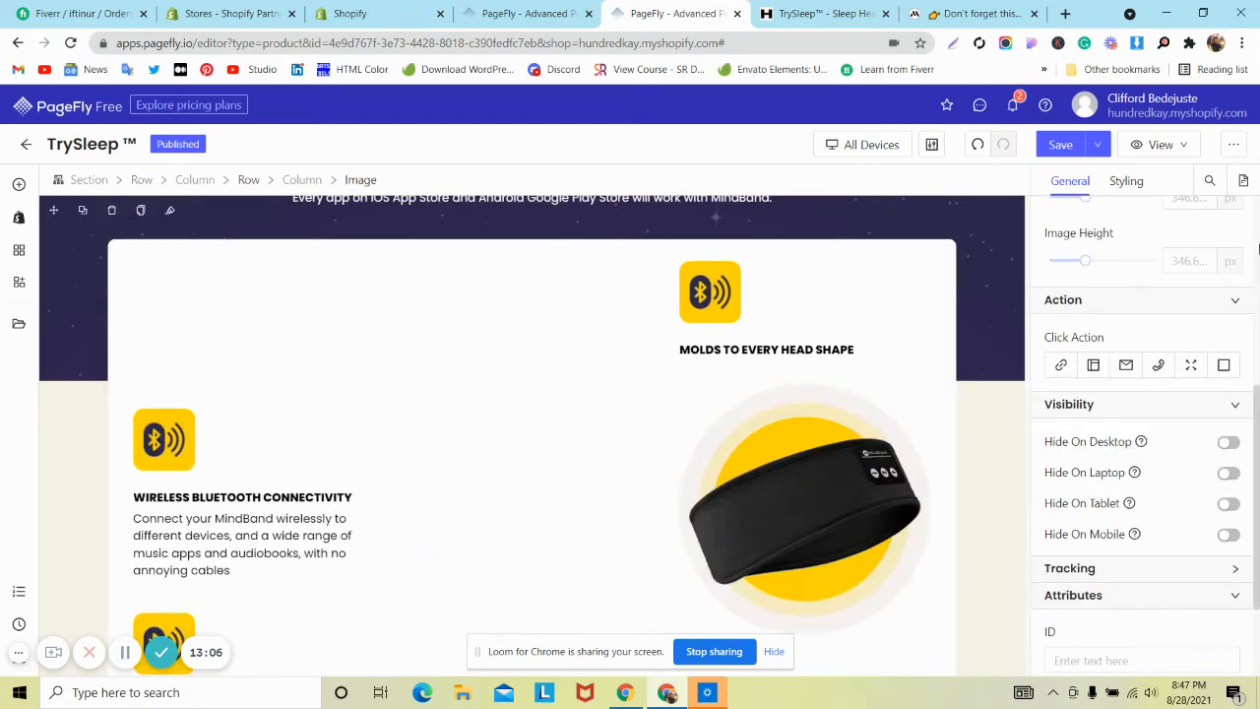
{"action": "left_click_drag", "start_coordinate": [1166, 198], "coordinate": [974, 151]}
{"action": "left_click", "coordinate": [976, 147]}
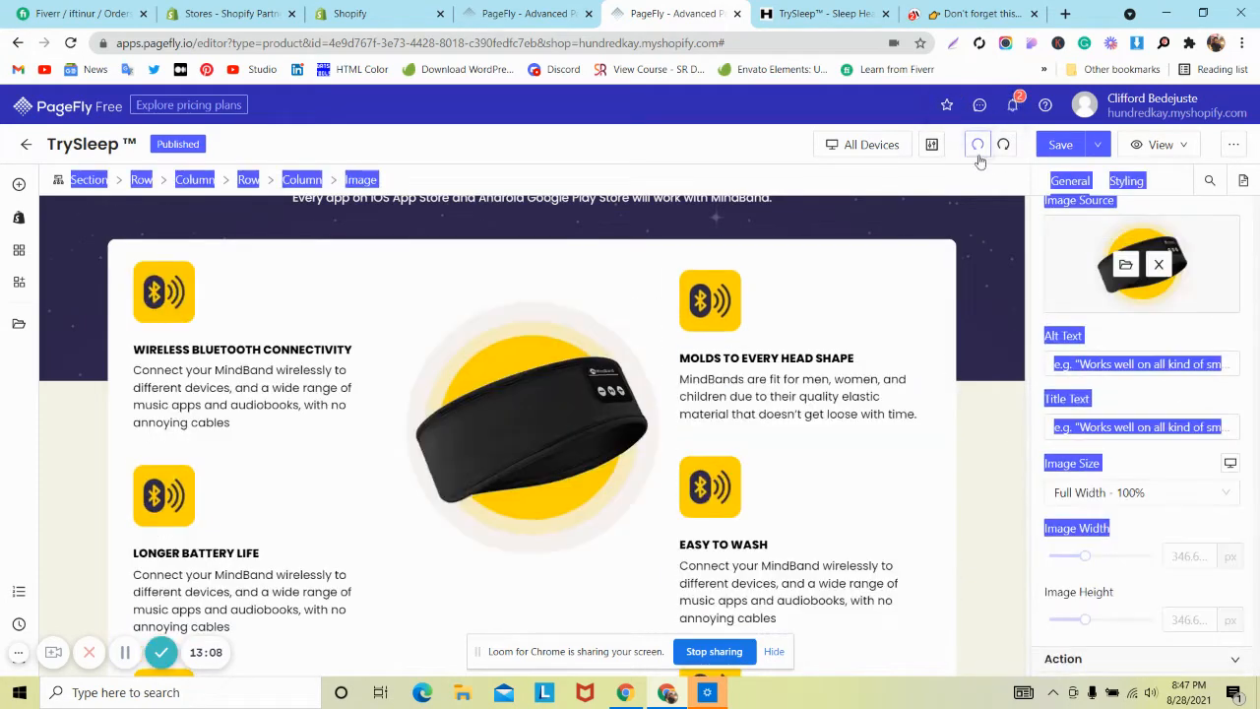
Step: Set the right padding of the headband image in the features card to 15 px
{"action": "scroll", "coordinate": [411, 422], "scroll_direction": "down", "scroll_amount": 1}
{"action": "scroll", "coordinate": [412, 422], "scroll_direction": "down", "scroll_amount": 1}
{"action": "left_click", "coordinate": [472, 358]}
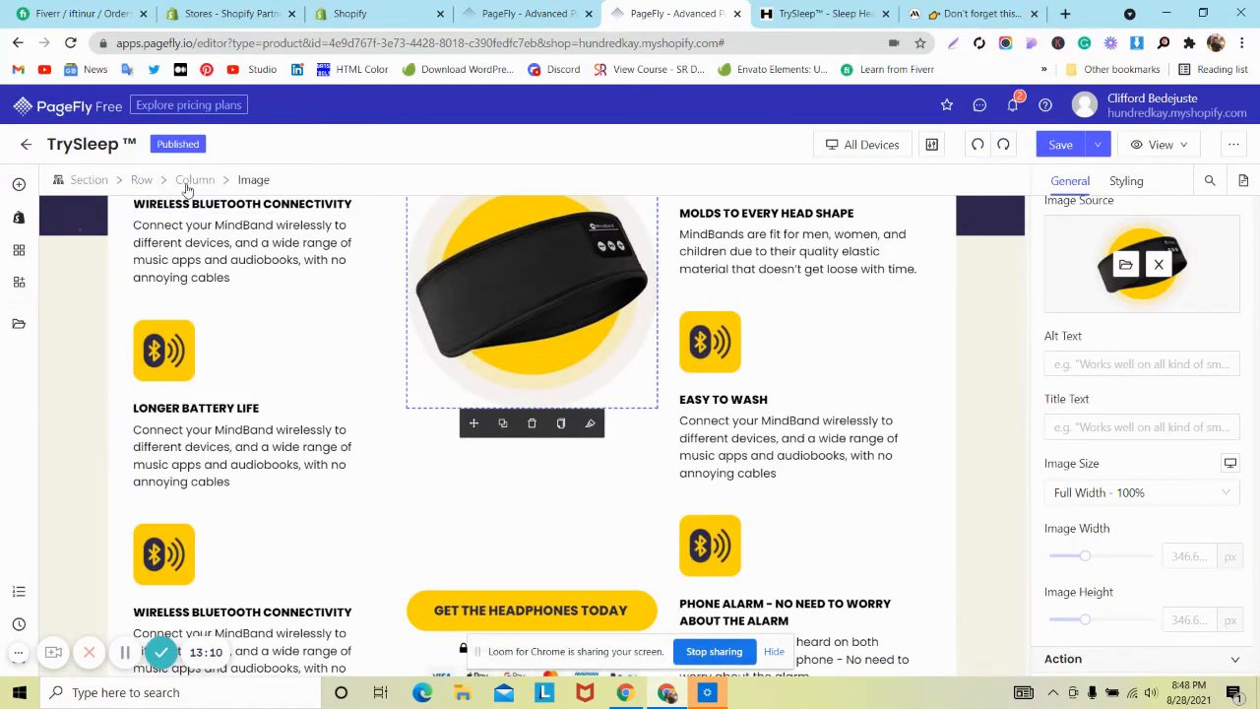
{"action": "left_click", "coordinate": [142, 180]}
{"action": "scroll", "coordinate": [1132, 394], "scroll_direction": "down", "scroll_amount": 5}
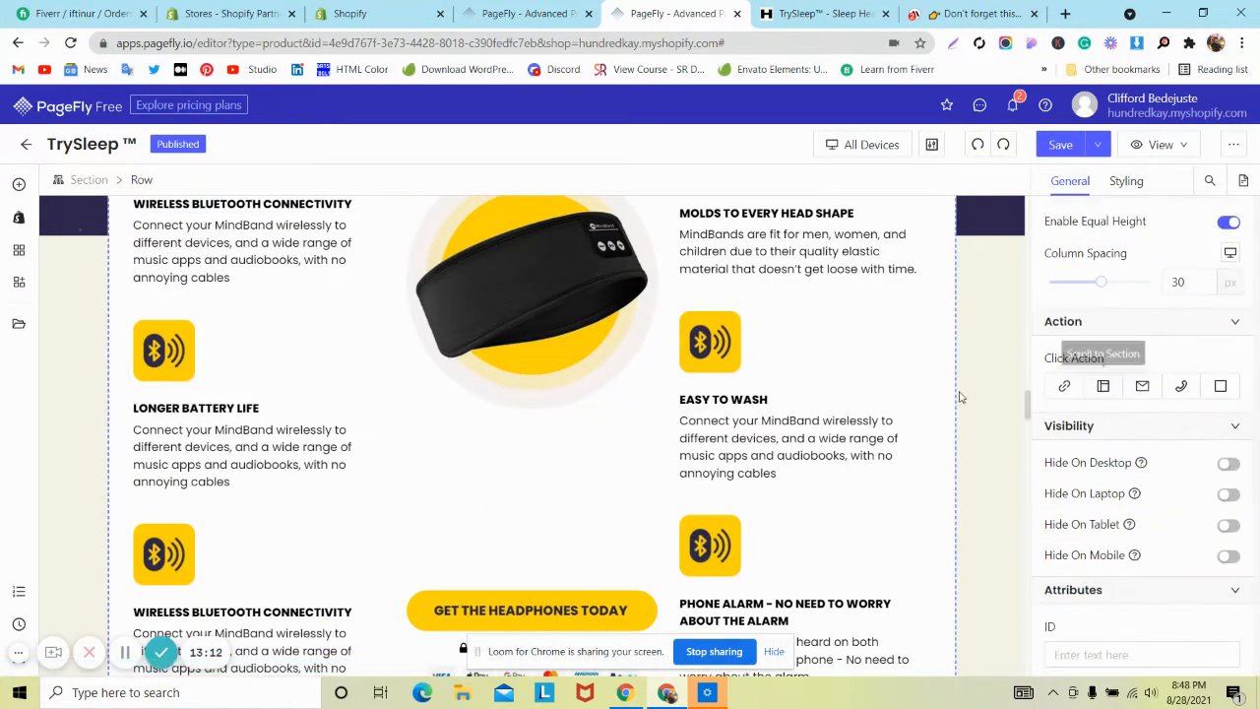
{"action": "scroll", "coordinate": [689, 430], "scroll_direction": "down", "scroll_amount": 2}
{"action": "scroll", "coordinate": [689, 430], "scroll_direction": "up", "scroll_amount": 3}
{"action": "left_click", "coordinate": [619, 370]}
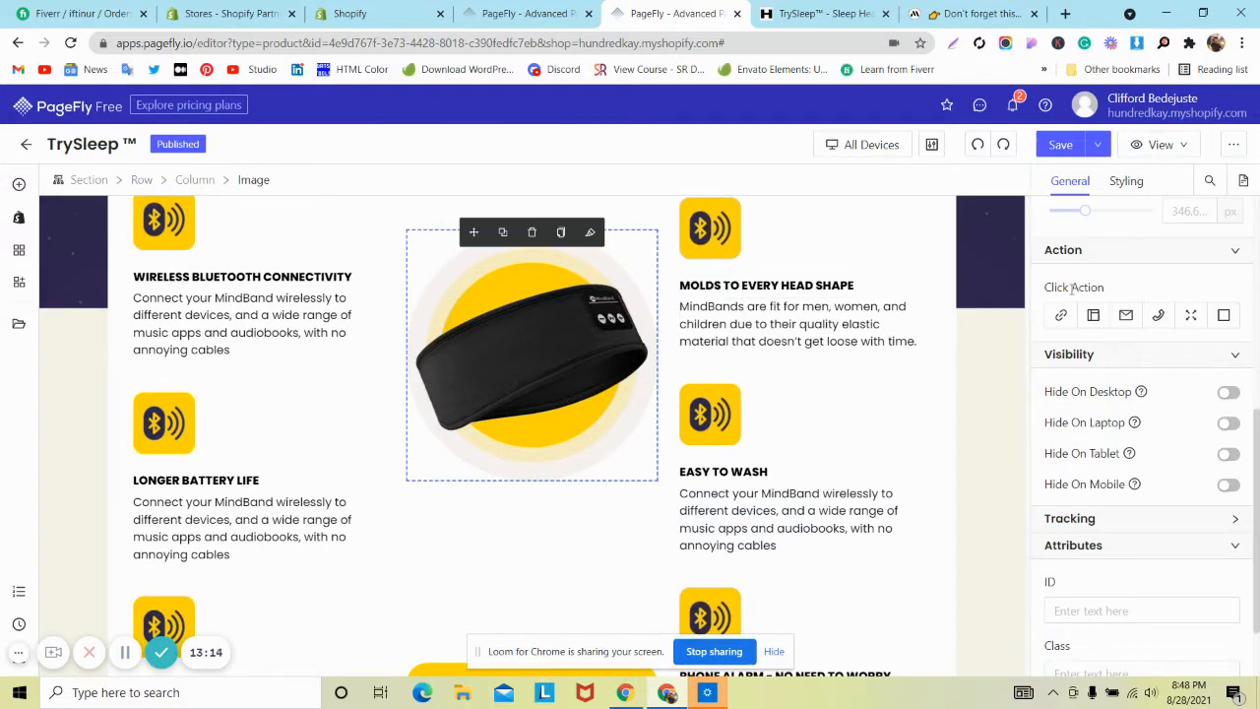
{"action": "left_click", "coordinate": [1127, 180]}
{"action": "scroll", "coordinate": [1187, 365], "scroll_direction": "up", "scroll_amount": 3}
{"action": "scroll", "coordinate": [1195, 384], "scroll_direction": "up", "scroll_amount": 1}
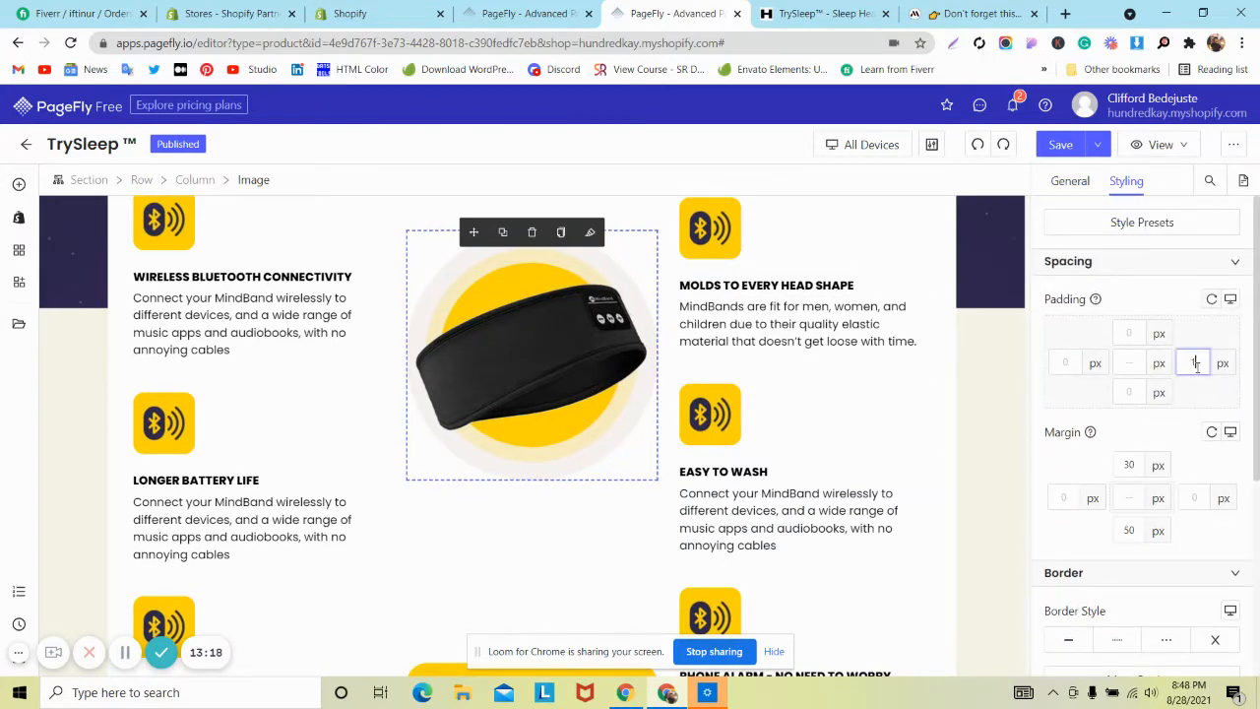
{"action": "left_click", "coordinate": [1195, 363]}
{"action": "type", "text": "15"}
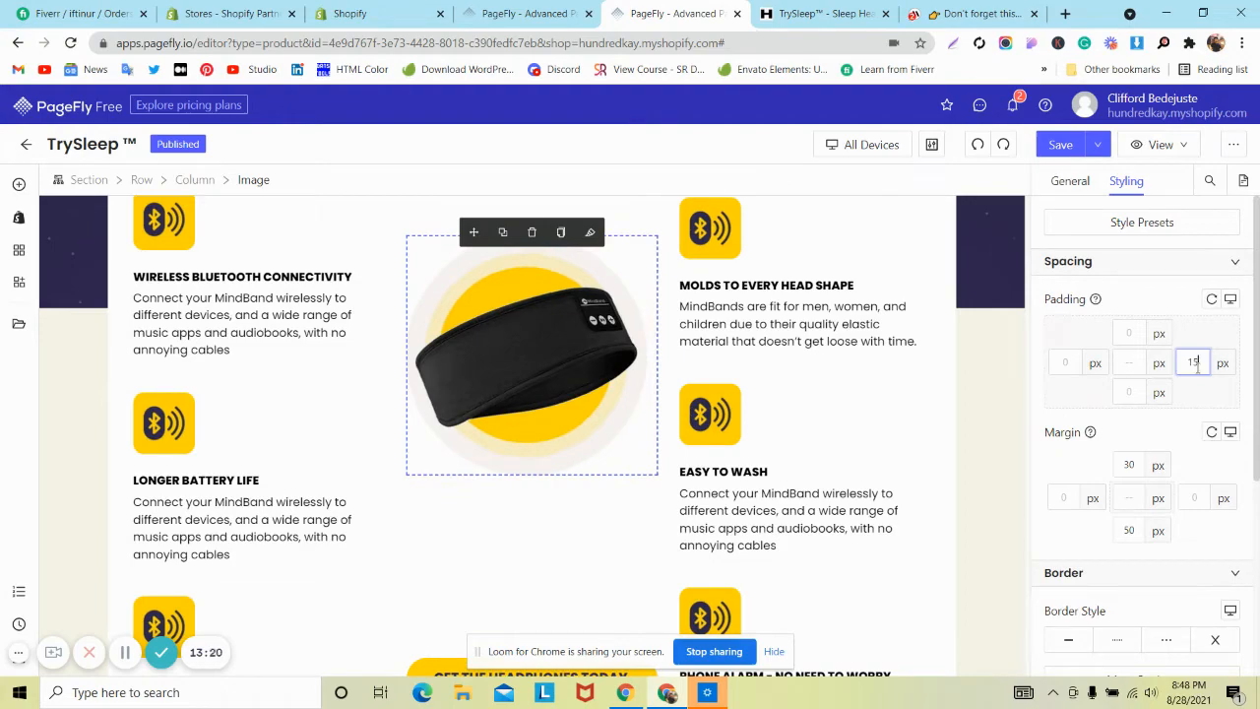
Step: Check the rest of the page, and save and publish it
{"action": "scroll", "coordinate": [374, 388], "scroll_direction": "down", "scroll_amount": 3}
{"action": "scroll", "coordinate": [378, 394], "scroll_direction": "up", "scroll_amount": 4}
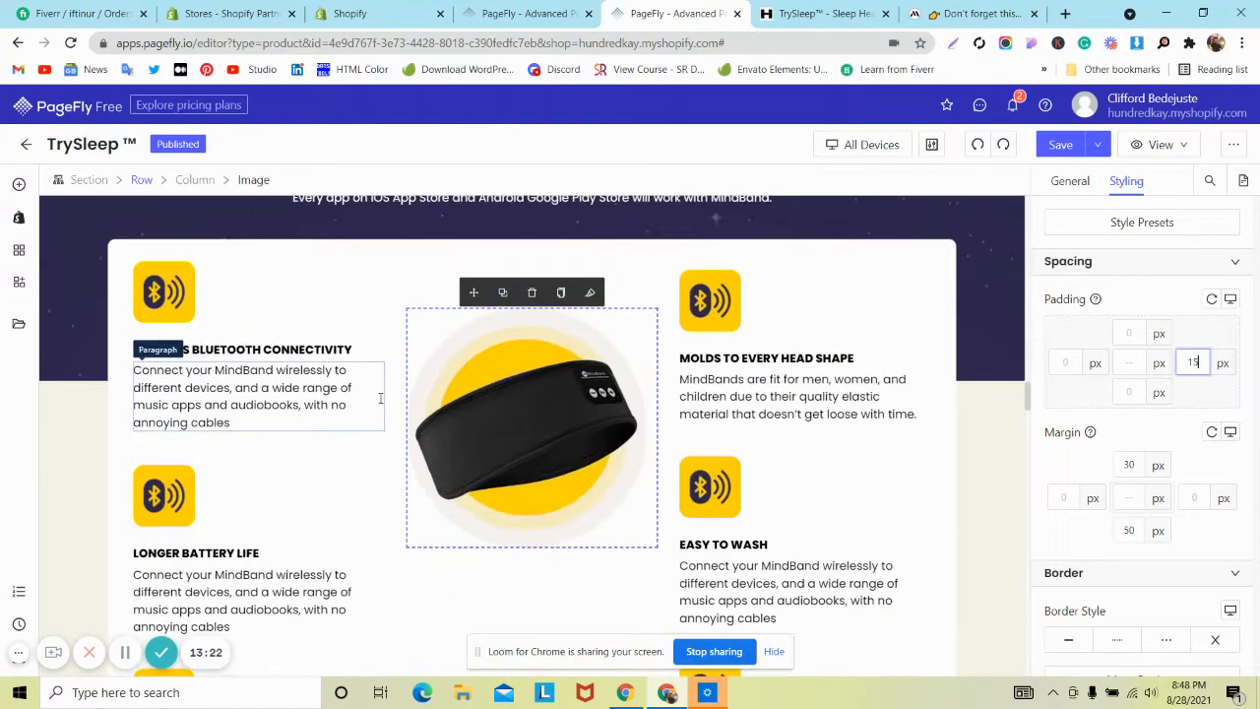
{"action": "scroll", "coordinate": [384, 398], "scroll_direction": "down", "scroll_amount": 5}
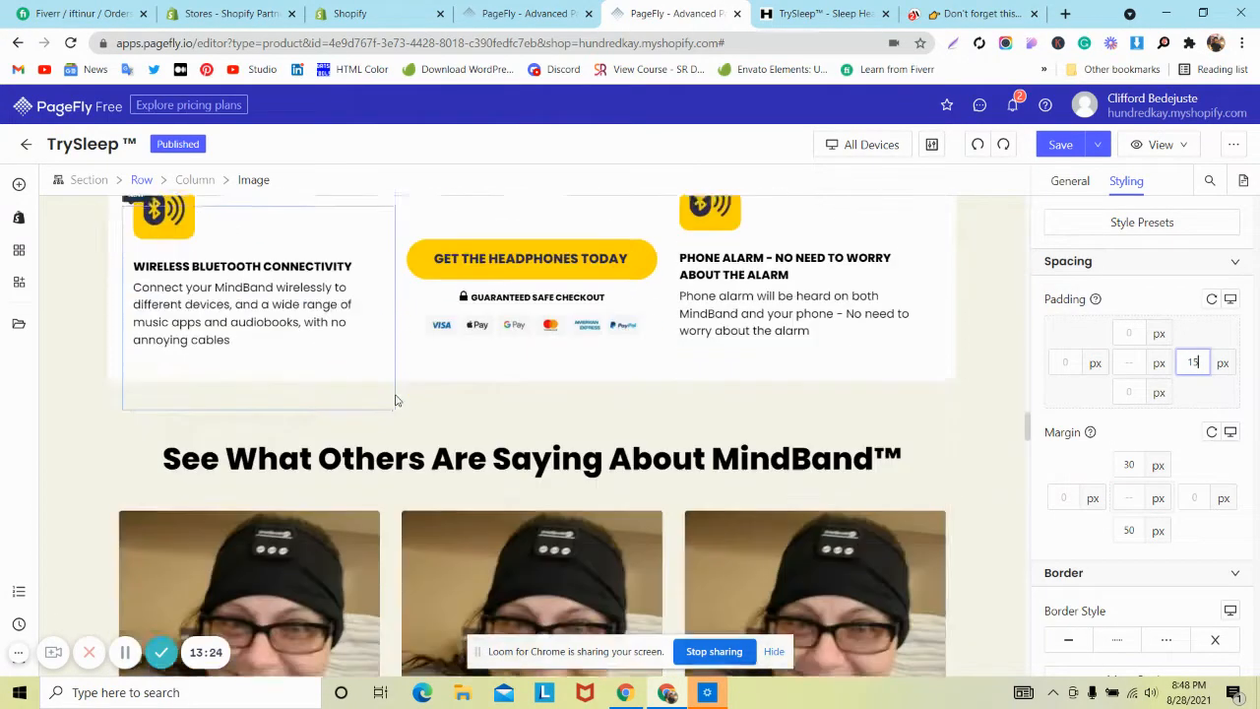
{"action": "scroll", "coordinate": [397, 400], "scroll_direction": "down", "scroll_amount": 10}
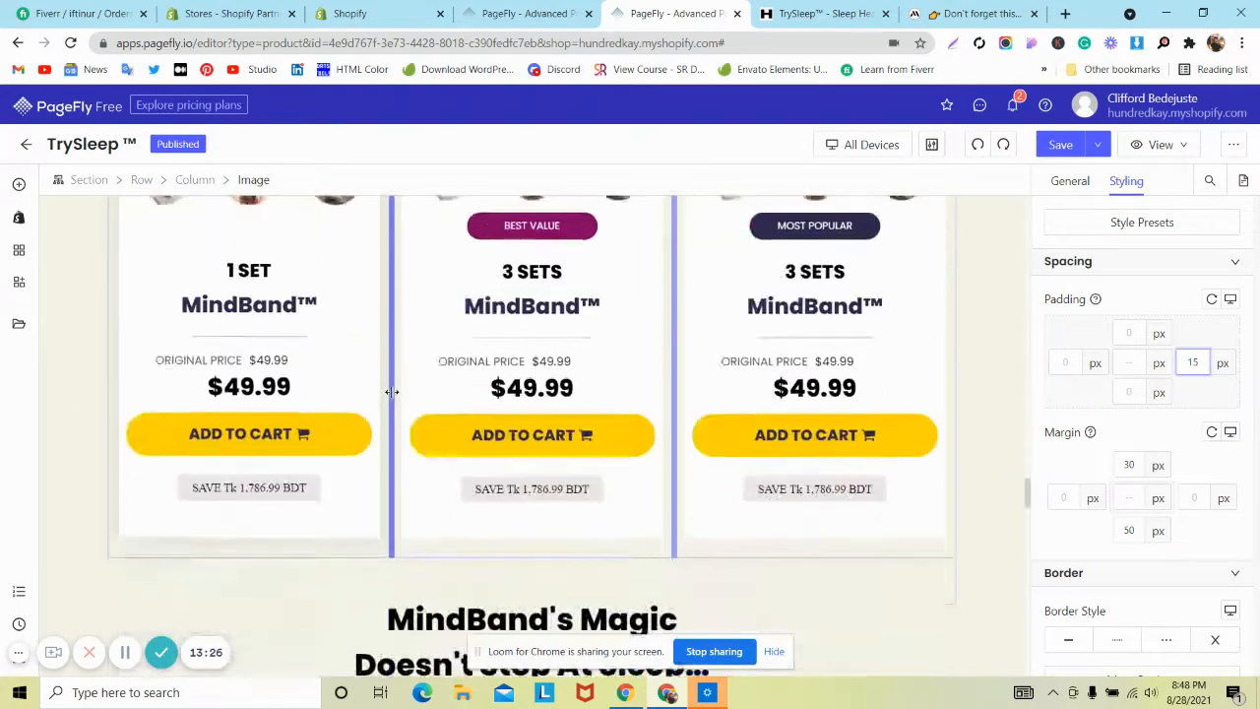
{"action": "scroll", "coordinate": [391, 393], "scroll_direction": "down", "scroll_amount": 10}
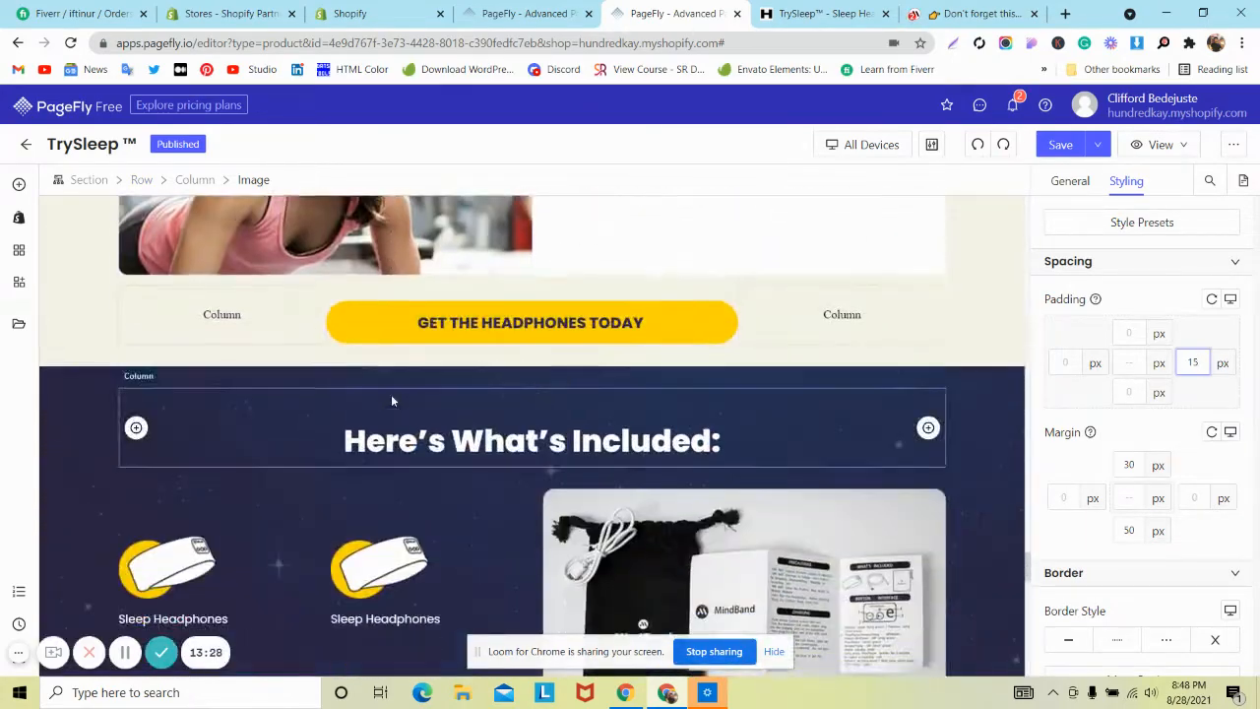
{"action": "scroll", "coordinate": [391, 393], "scroll_direction": "down", "scroll_amount": 4}
{"action": "scroll", "coordinate": [391, 401], "scroll_direction": "down", "scroll_amount": 10}
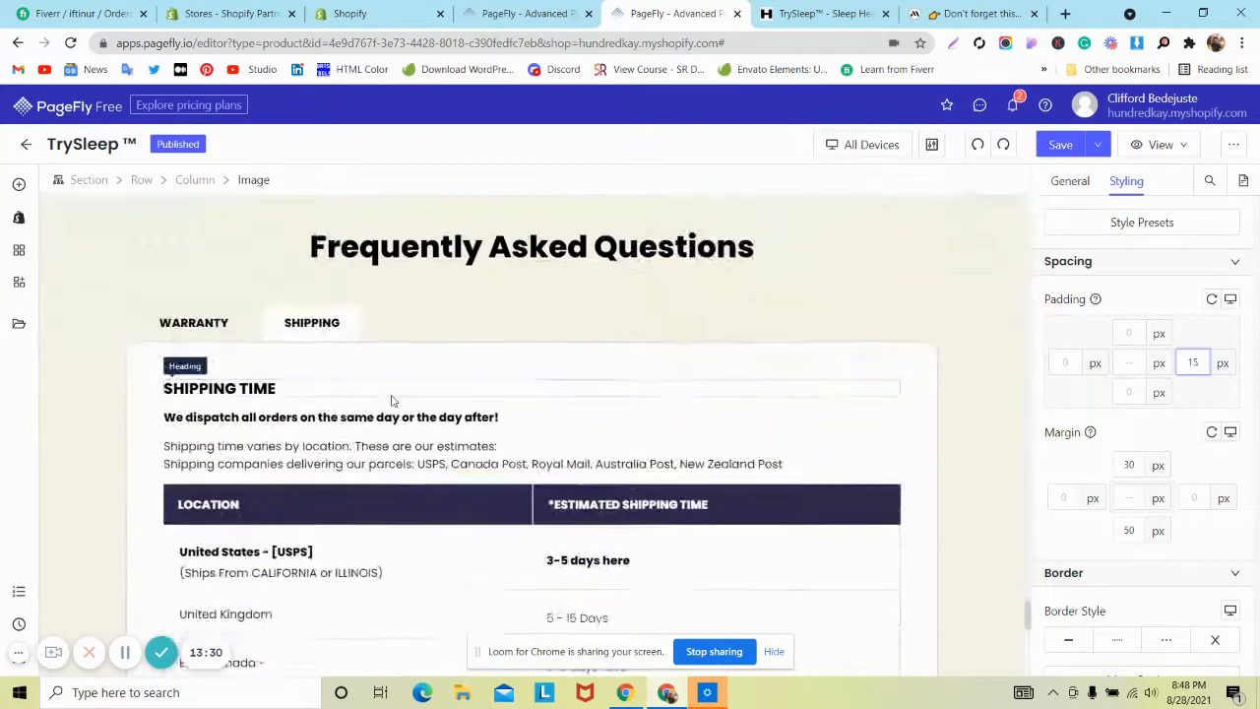
{"action": "scroll", "coordinate": [391, 401], "scroll_direction": "up", "scroll_amount": 15}
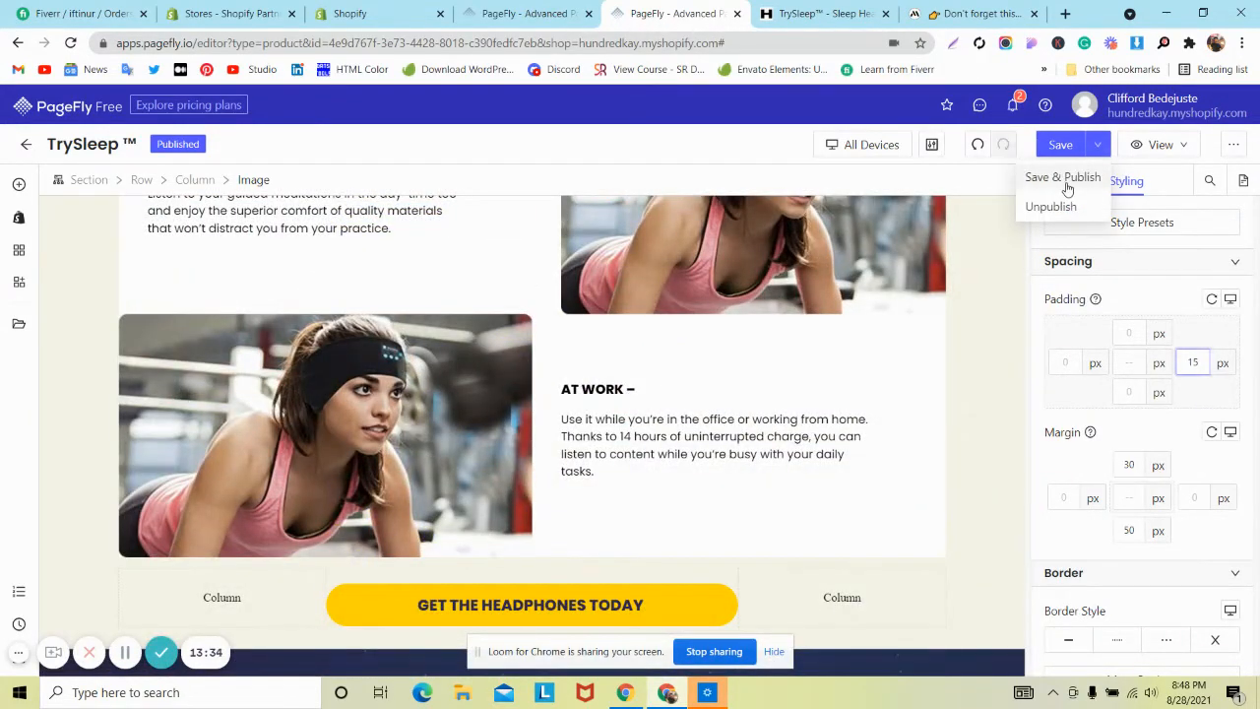
{"action": "left_click", "coordinate": [1064, 178]}
Step: Compare the "See What Others Are Saying About MindBand" section on mindband.co with the live TrySleep page
{"action": "left_click", "coordinate": [970, 13]}
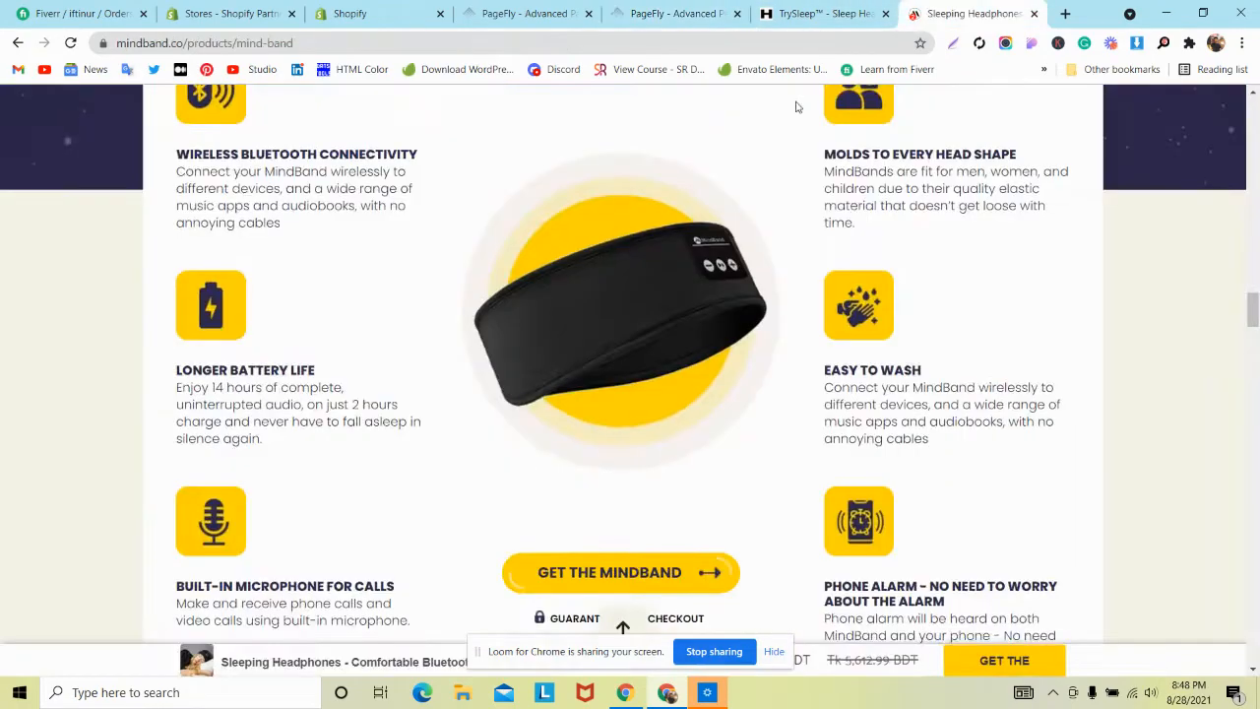
{"action": "scroll", "coordinate": [593, 256], "scroll_direction": "down", "scroll_amount": 10}
{"action": "scroll", "coordinate": [595, 263], "scroll_direction": "up", "scroll_amount": 8}
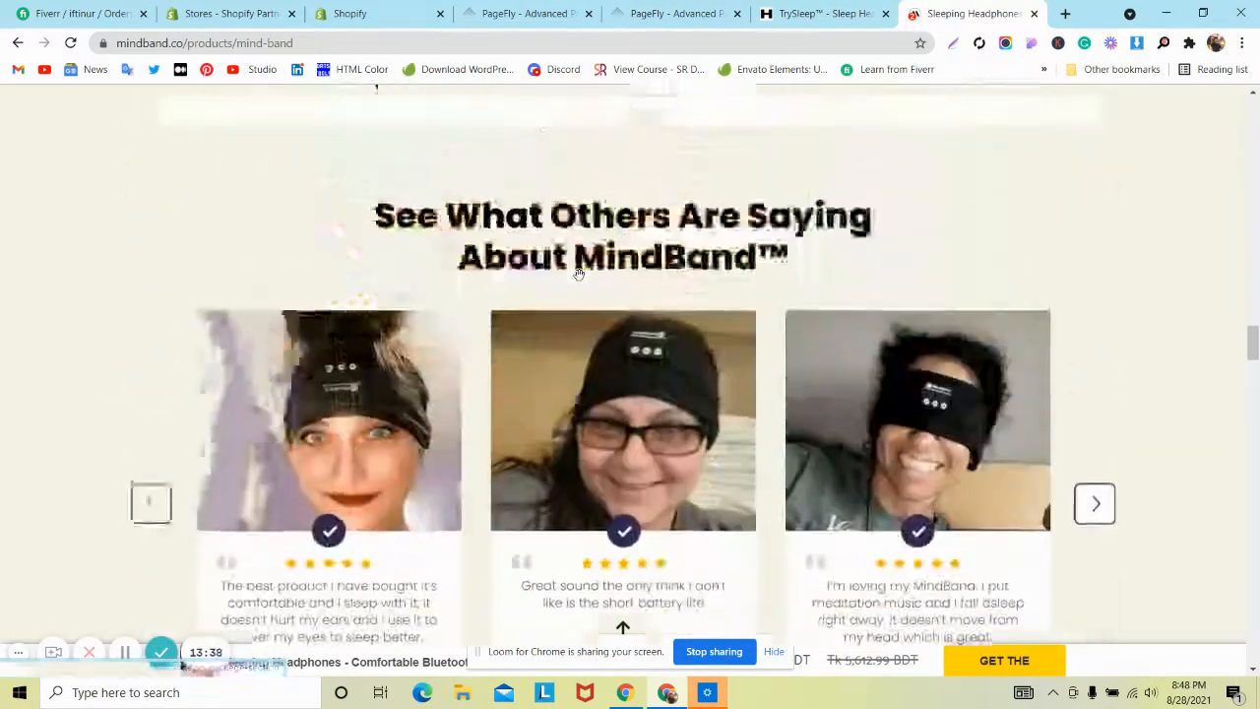
{"action": "scroll", "coordinate": [580, 272], "scroll_direction": "down", "scroll_amount": 2}
{"action": "left_click", "coordinate": [763, 10]}
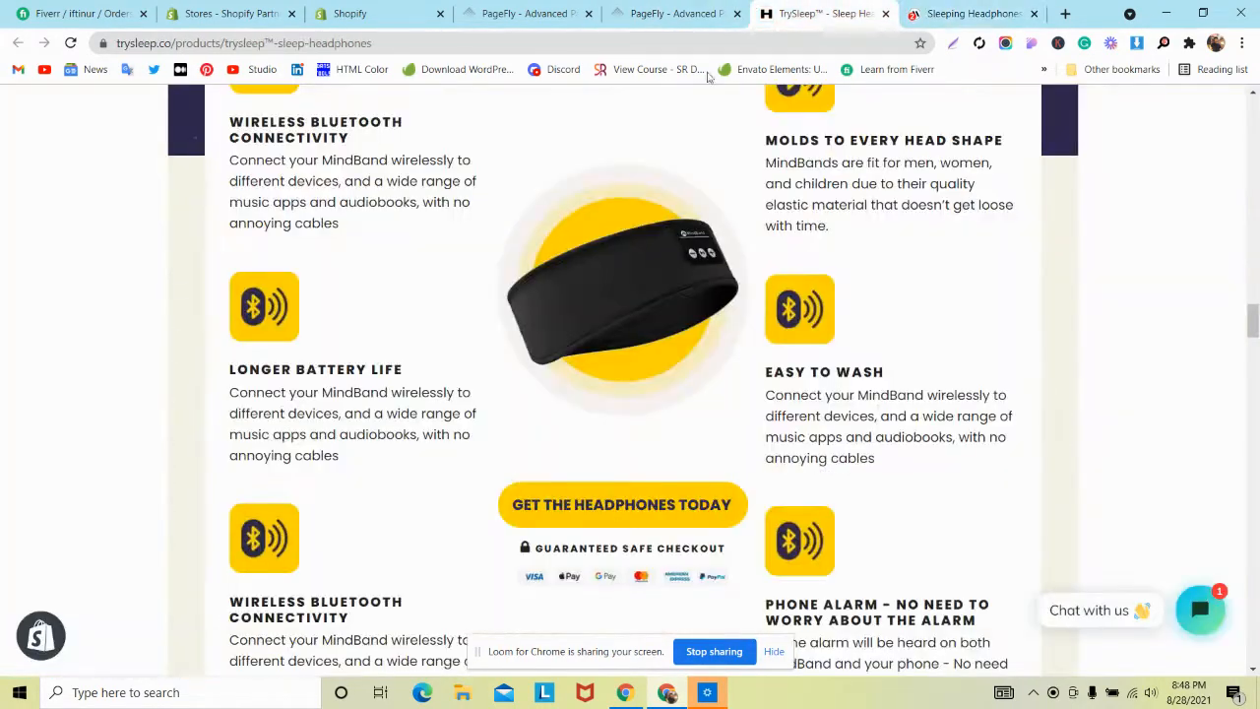
{"action": "scroll", "coordinate": [620, 207], "scroll_direction": "down", "scroll_amount": 6}
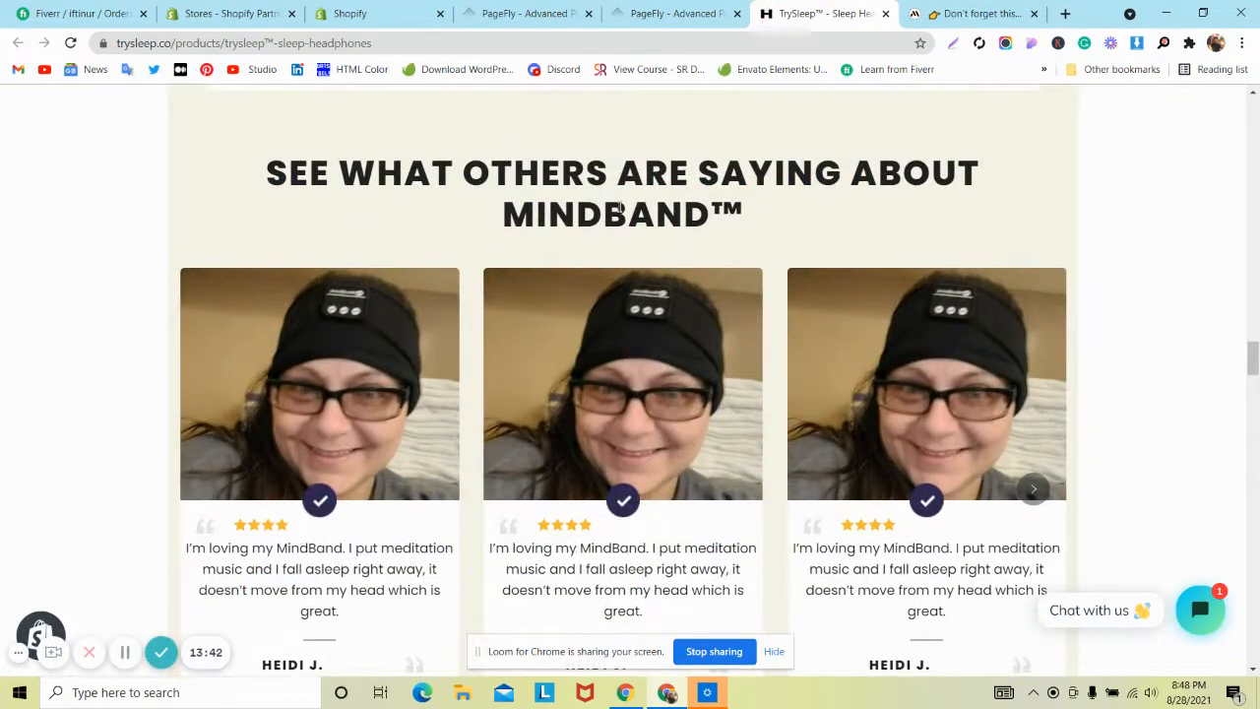
Step: In the PageFly editor, add text-transform: none; to the "Frequently Asked Questions" heading's CSS and copy the heading's styles
{"action": "left_click", "coordinate": [664, 7]}
{"action": "scroll", "coordinate": [446, 330], "scroll_direction": "down", "scroll_amount": 15}
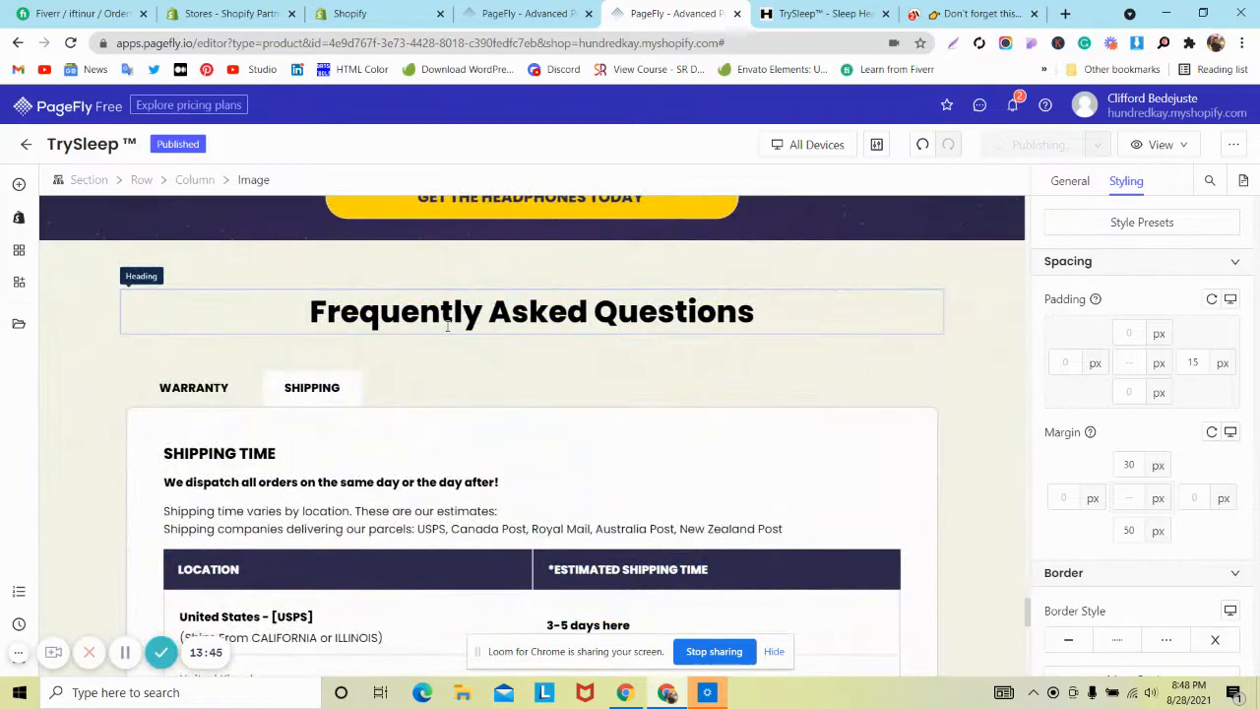
{"action": "left_click", "coordinate": [446, 327]}
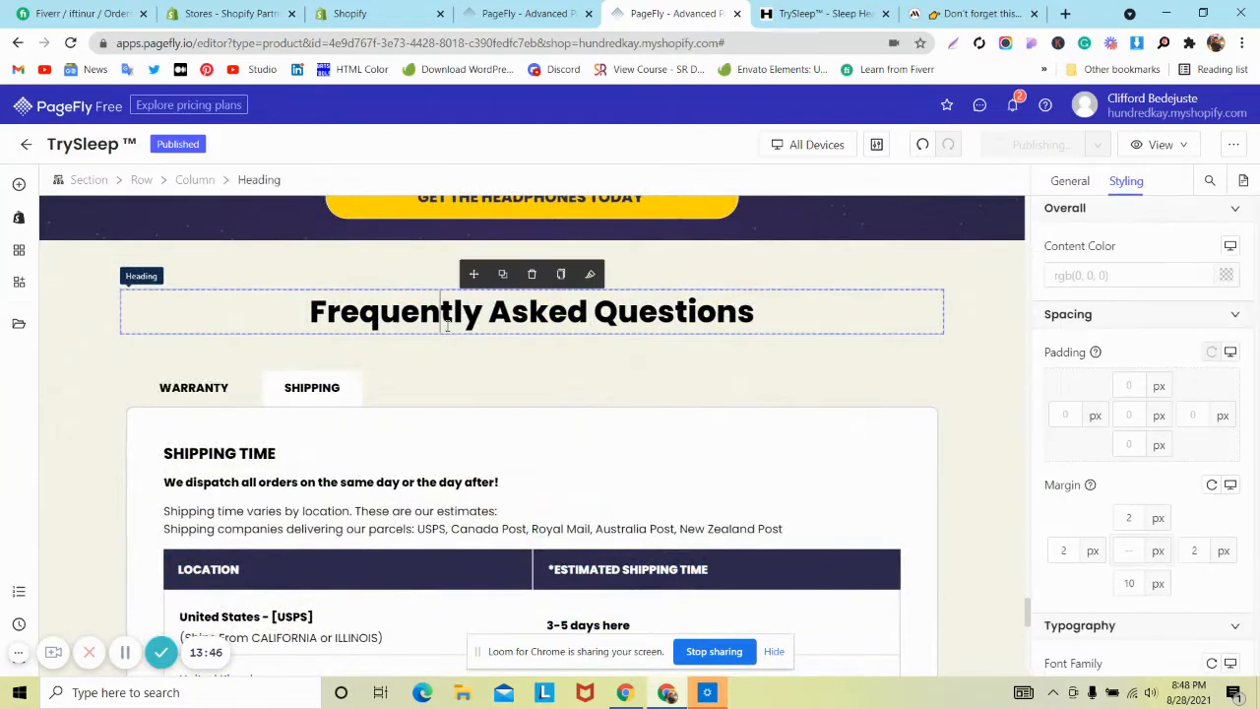
{"action": "scroll", "coordinate": [1143, 443], "scroll_direction": "down", "scroll_amount": 10}
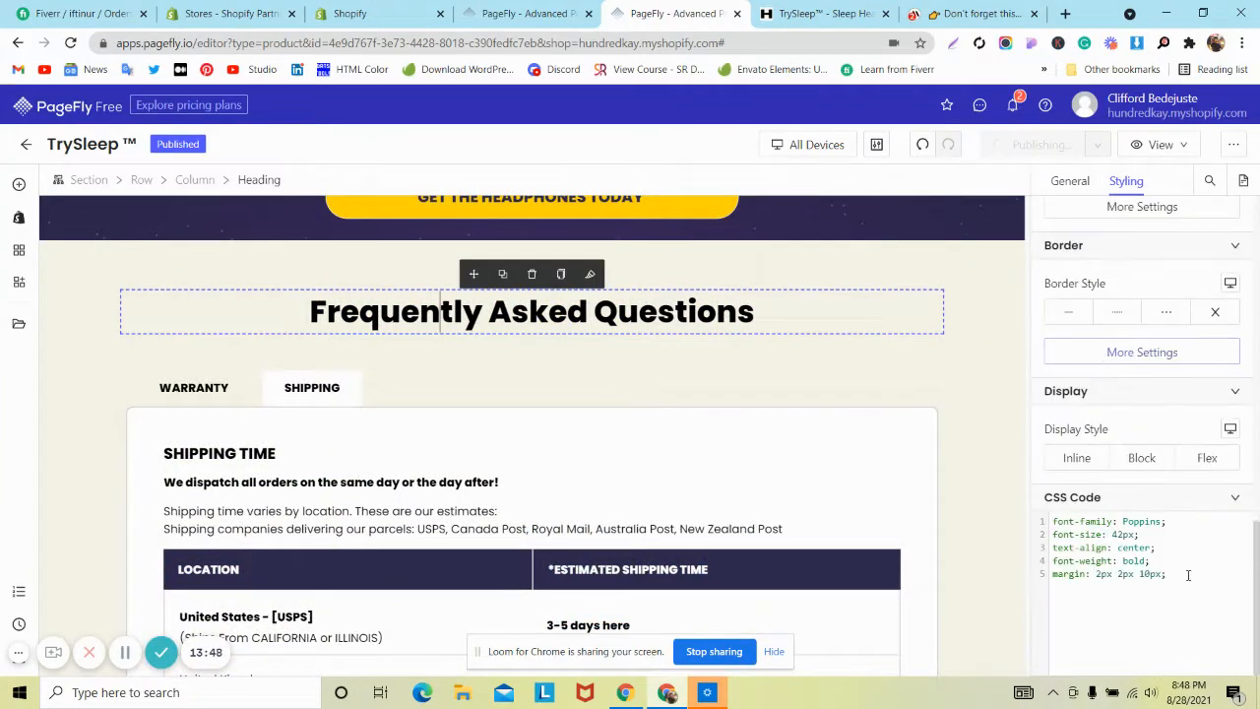
{"action": "key", "text": "Return"}
{"action": "key", "text": "super+v"}
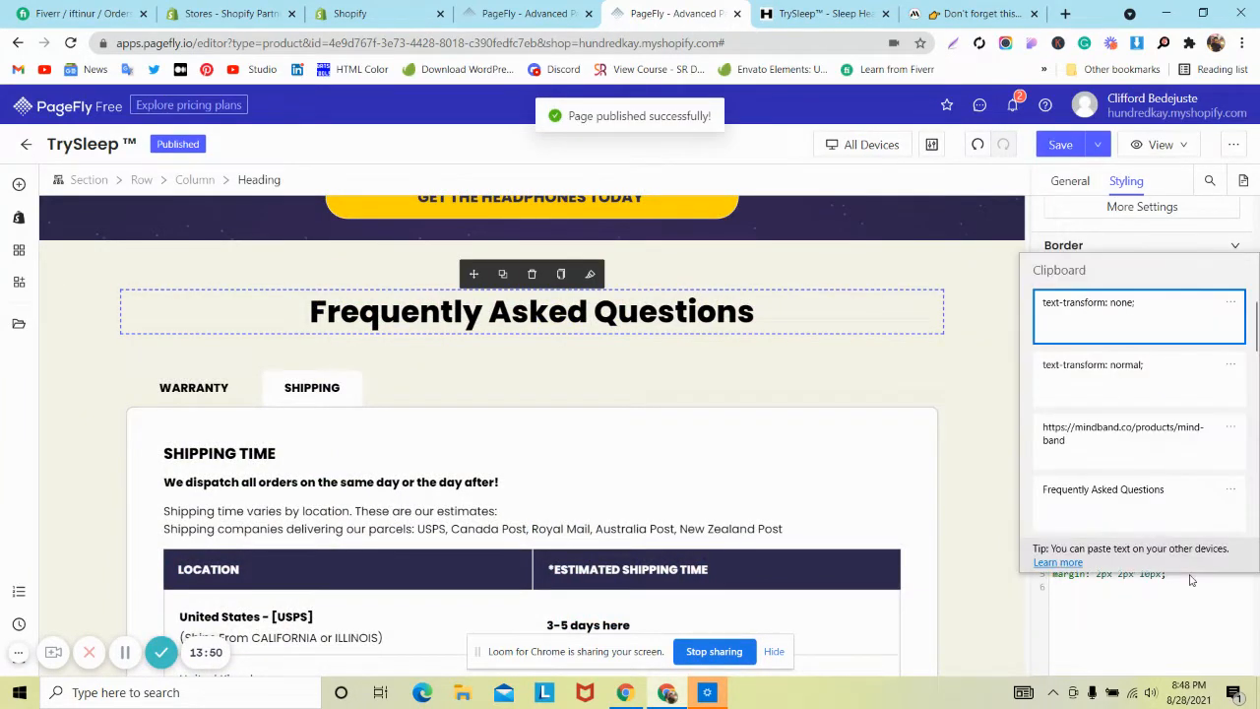
{"action": "left_click", "coordinate": [1132, 321]}
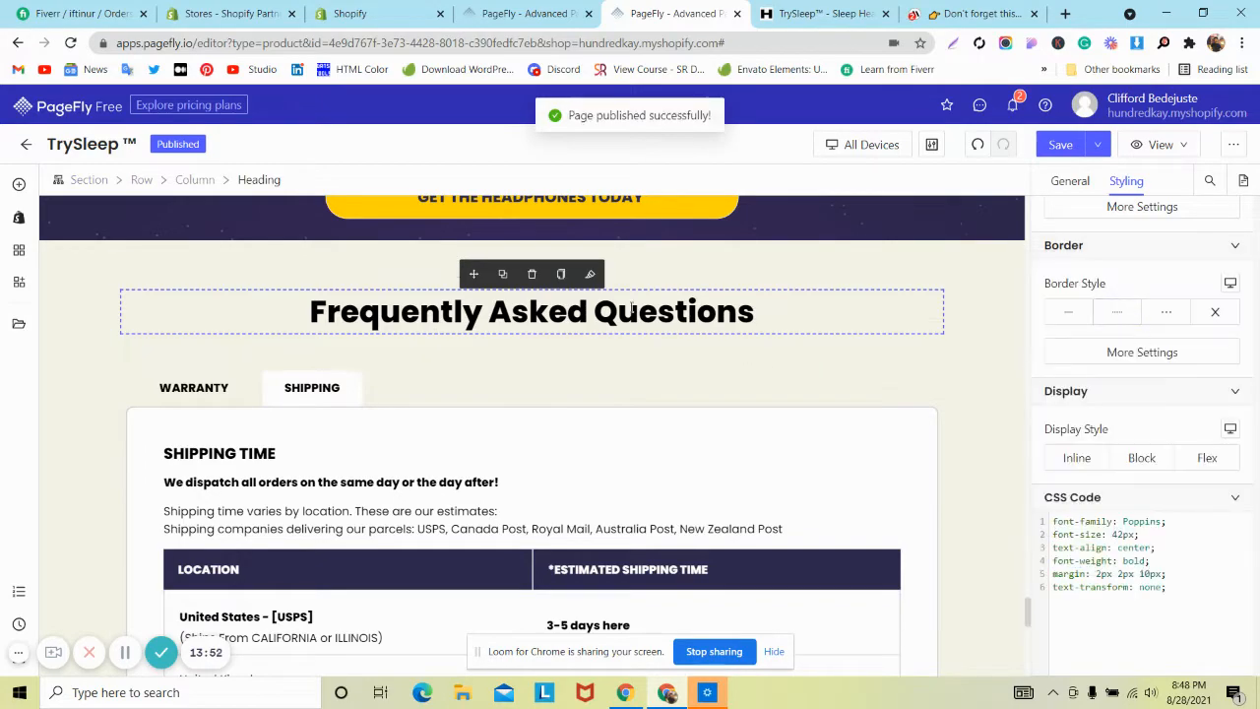
{"action": "left_click", "coordinate": [561, 274]}
Step: Add text-transform: none; to the CSS code of the "Here's What's Included:" heading
{"action": "scroll", "coordinate": [555, 402], "scroll_direction": "down", "scroll_amount": 10}
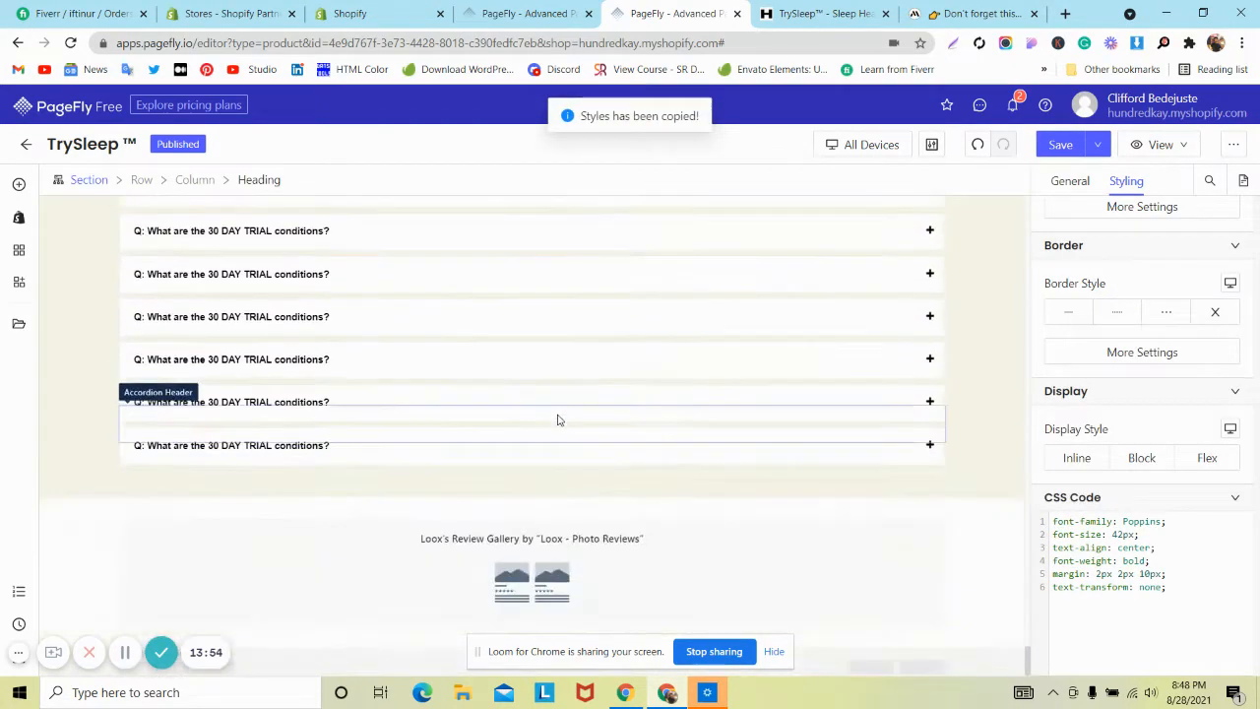
{"action": "scroll", "coordinate": [558, 420], "scroll_direction": "up", "scroll_amount": 15}
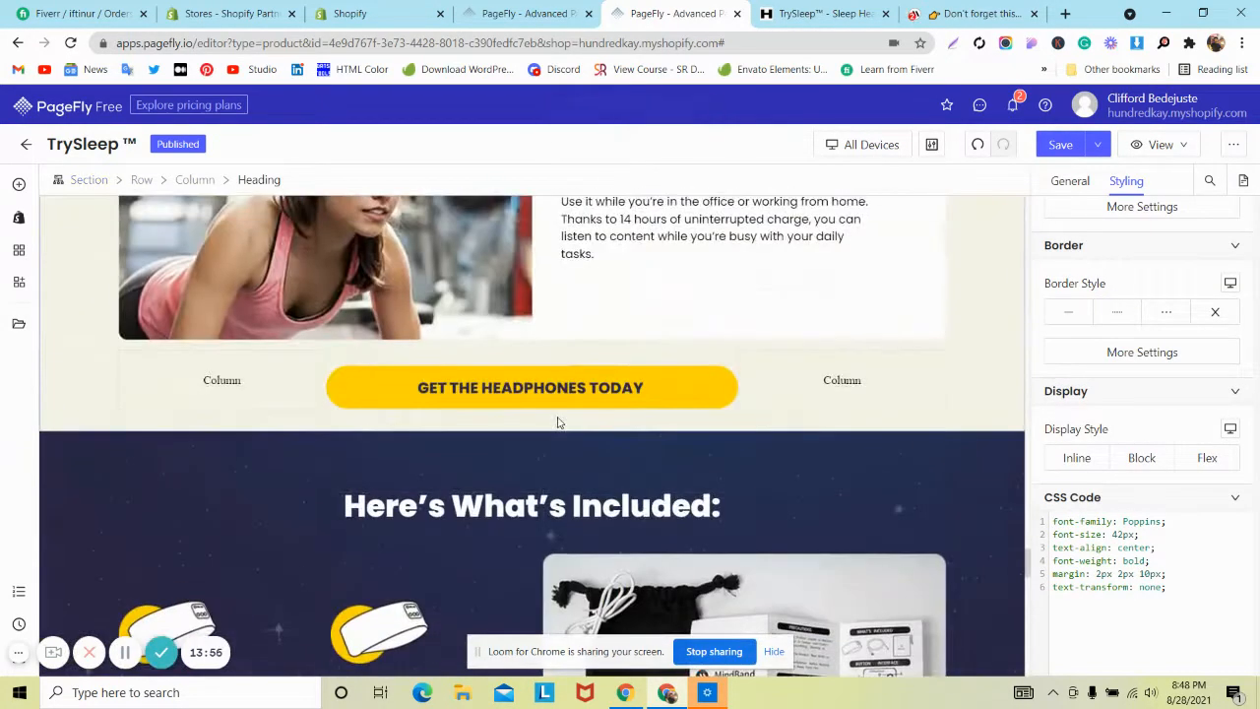
{"action": "left_click", "coordinate": [559, 505]}
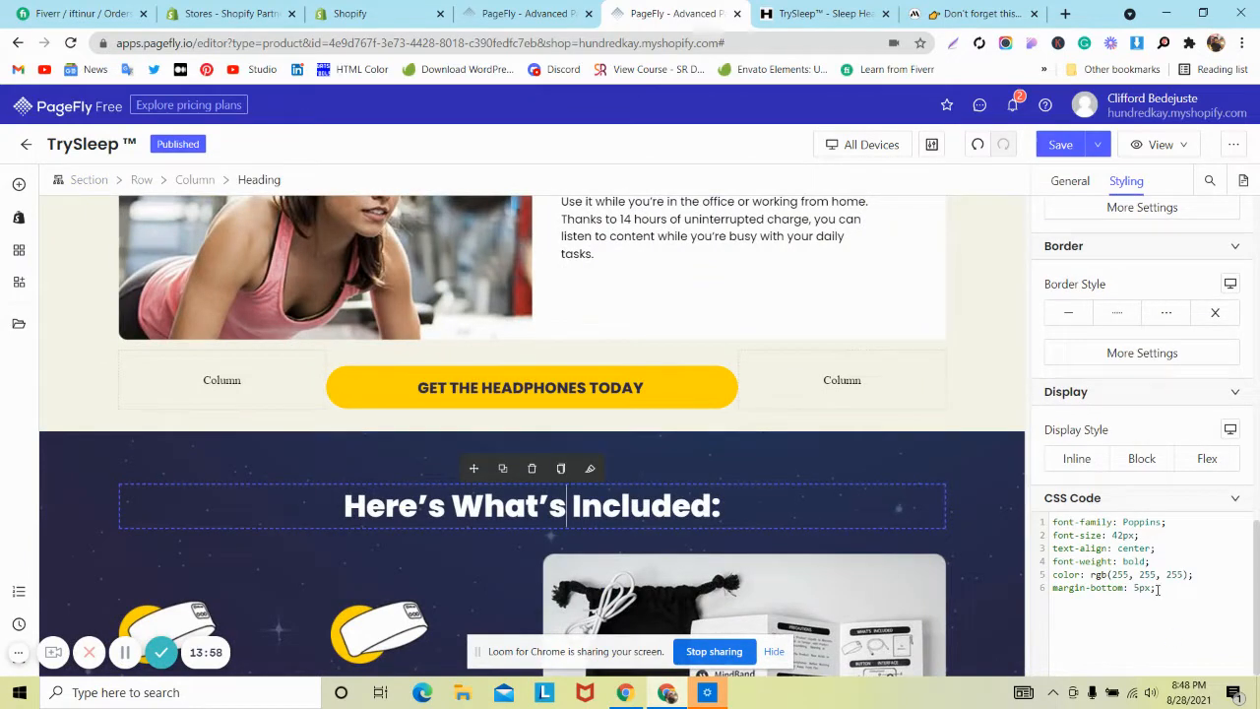
{"action": "key", "text": "super+v"}
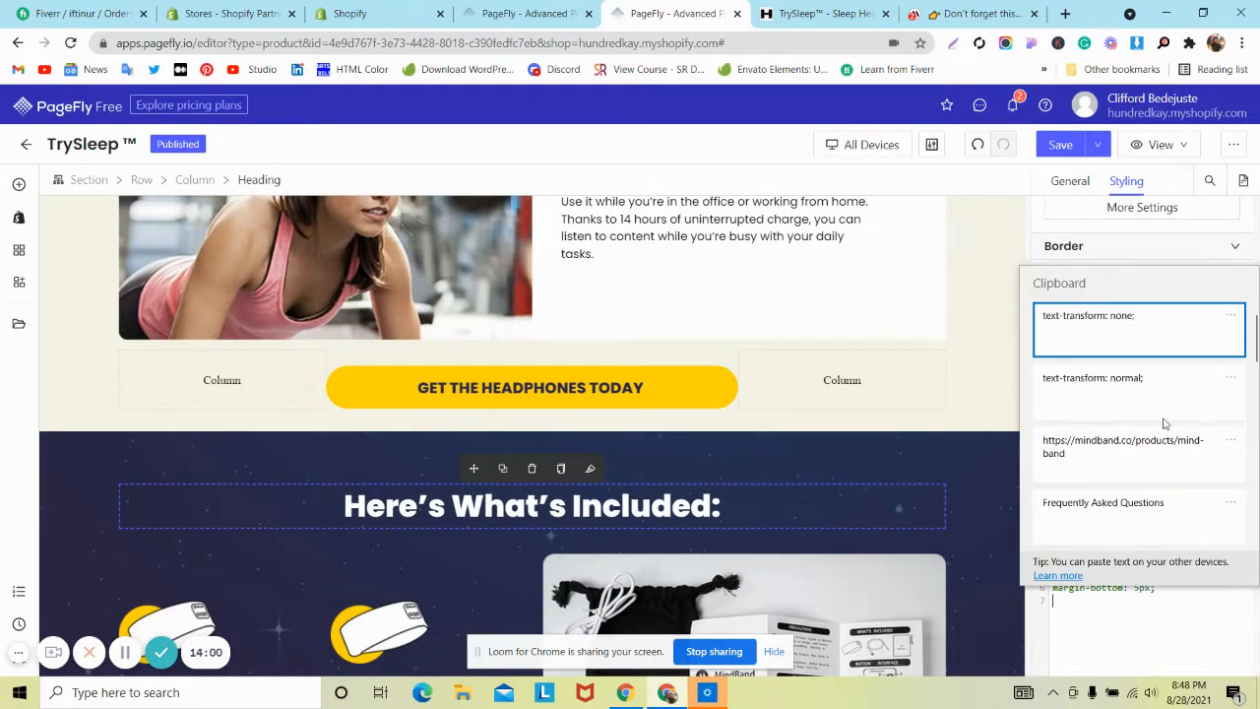
{"action": "left_click", "coordinate": [1127, 325]}
Step: Add text-transform: none; to the CSS code of the "MindBand's Magic Doesn't Stop At Sleep..." heading
{"action": "scroll", "coordinate": [508, 364], "scroll_direction": "up", "scroll_amount": 10}
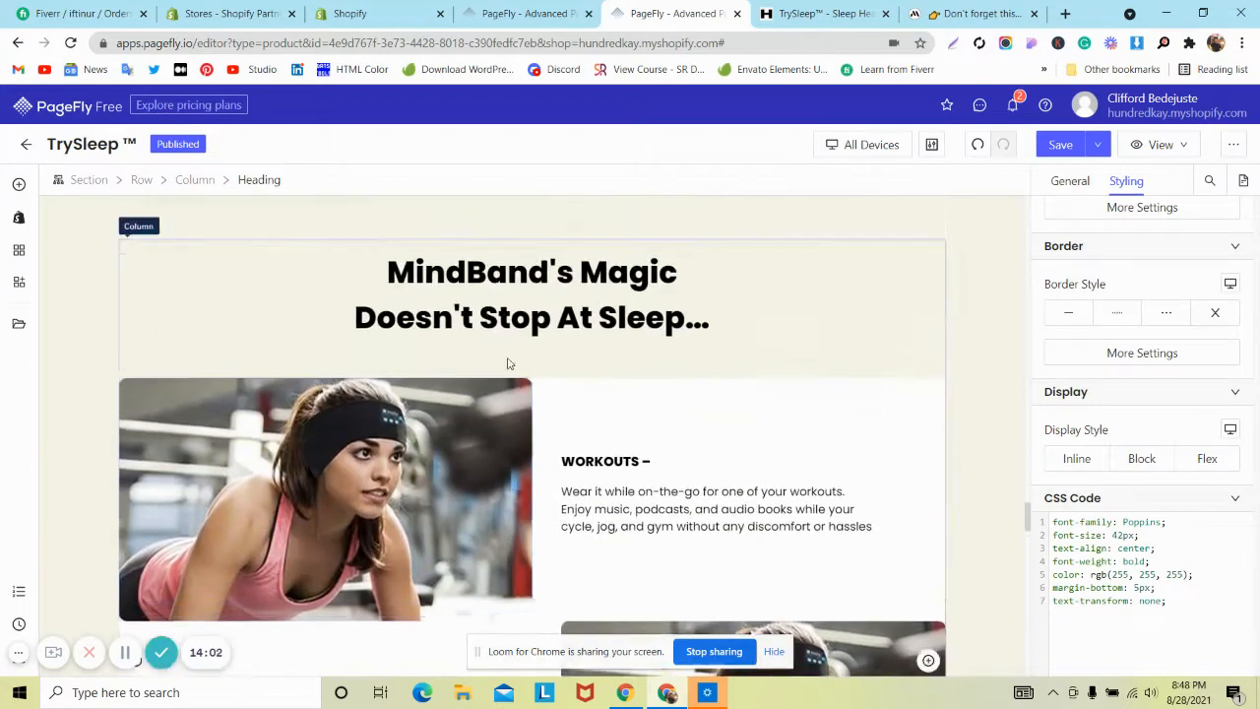
{"action": "left_click", "coordinate": [507, 337]}
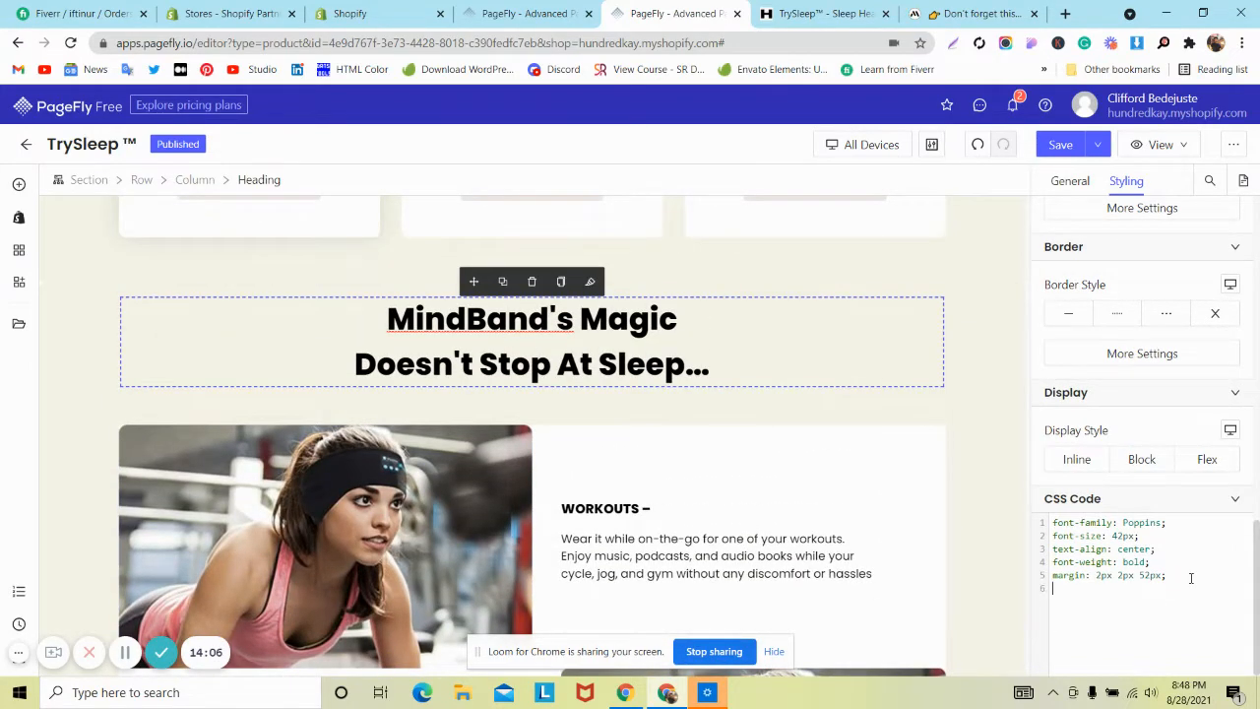
{"action": "key", "text": "super+v"}
{"action": "left_click", "coordinate": [1110, 295]}
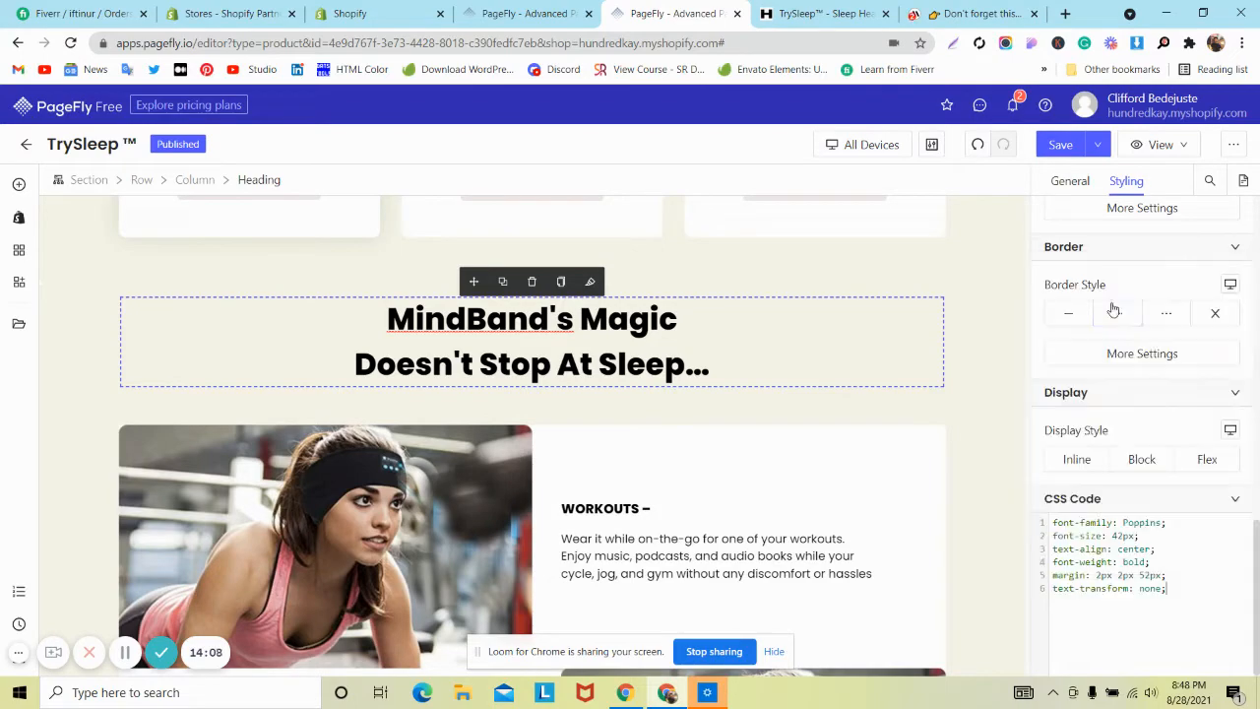
Step: Break the "See What Others Are Saying About MindBand™" heading before "About" and add text-transform: none; to its CSS code
{"action": "scroll", "coordinate": [684, 391], "scroll_direction": "up", "scroll_amount": 10}
{"action": "scroll", "coordinate": [691, 400], "scroll_direction": "up", "scroll_amount": 5}
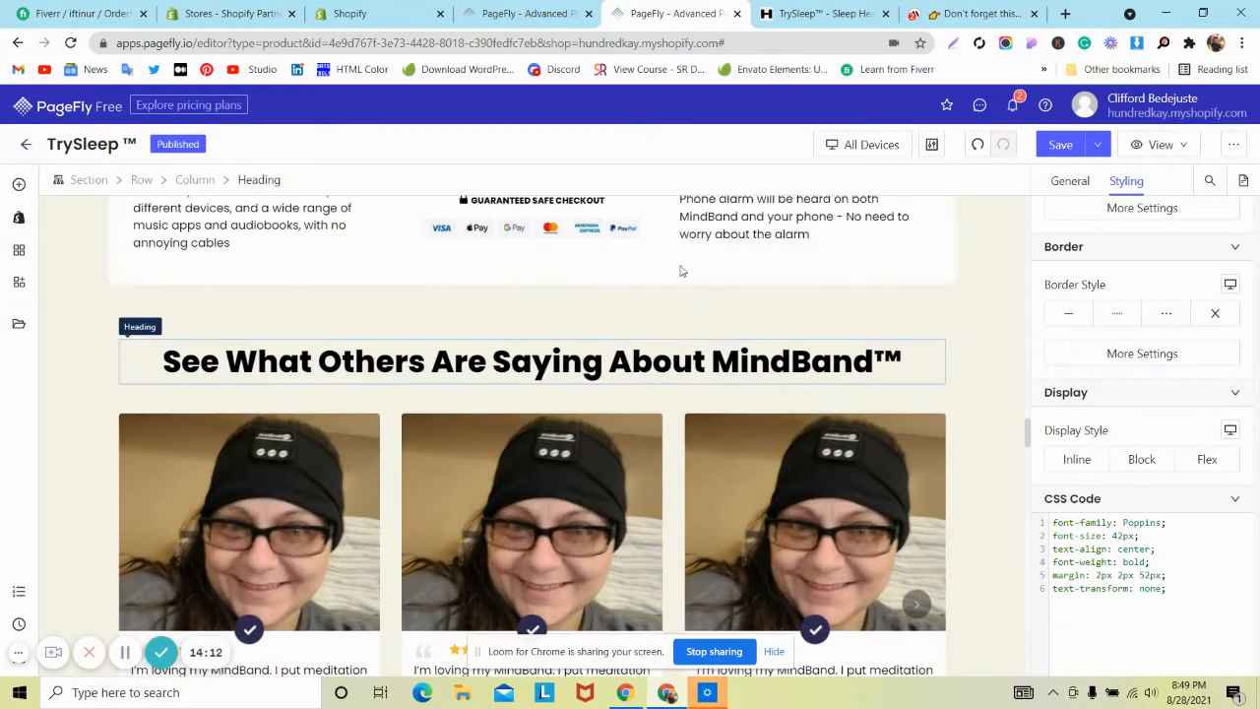
{"action": "left_click", "coordinate": [970, 10]}
{"action": "left_click", "coordinate": [767, 10]}
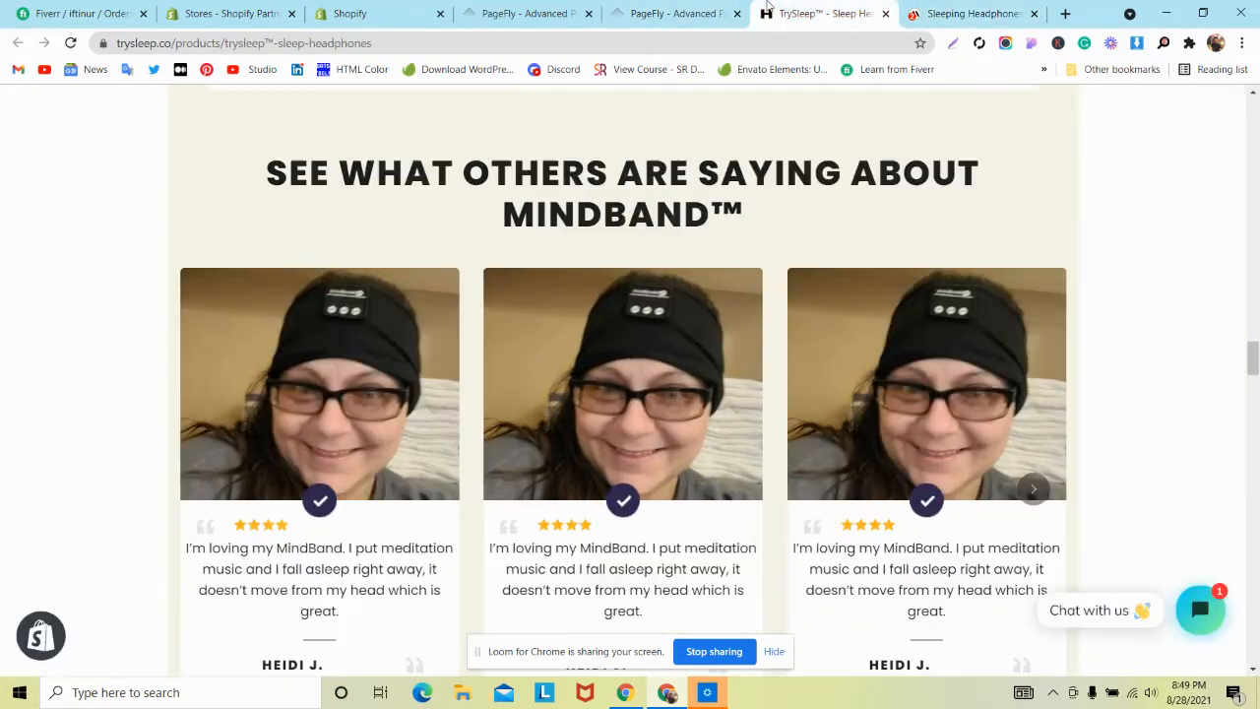
{"action": "left_click", "coordinate": [689, 12]}
{"action": "left_click", "coordinate": [611, 363]}
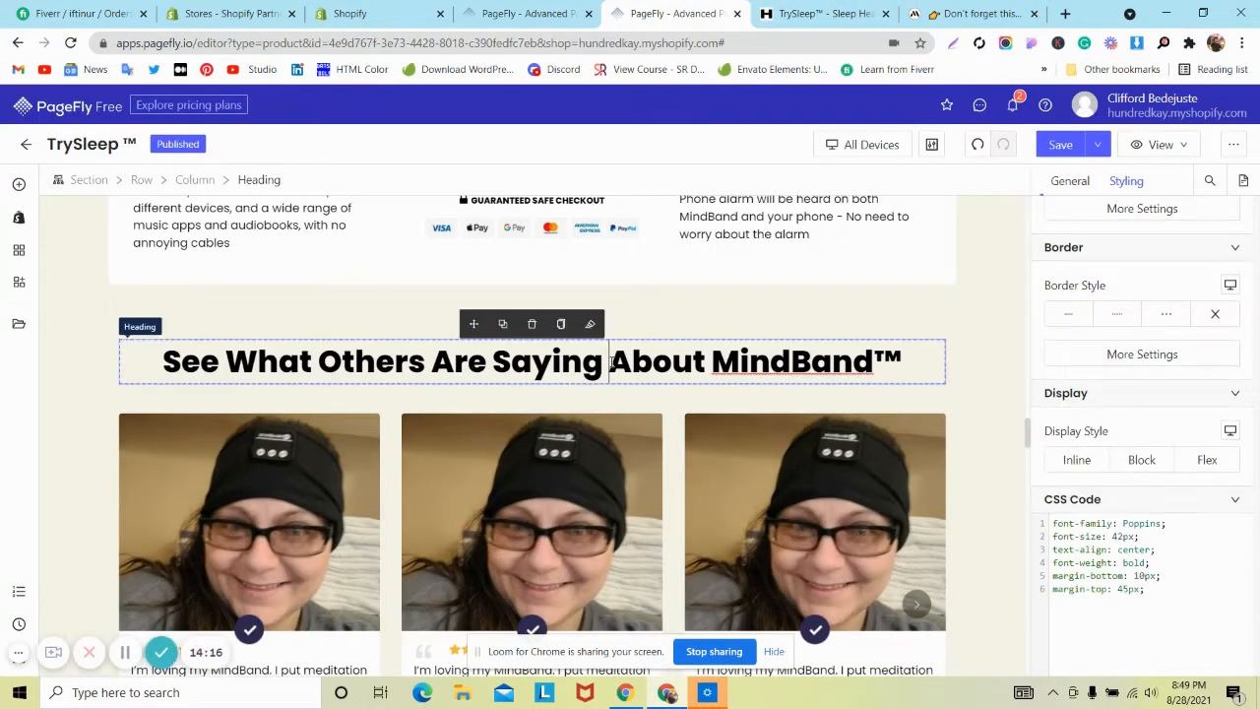
{"action": "key", "text": "Return"}
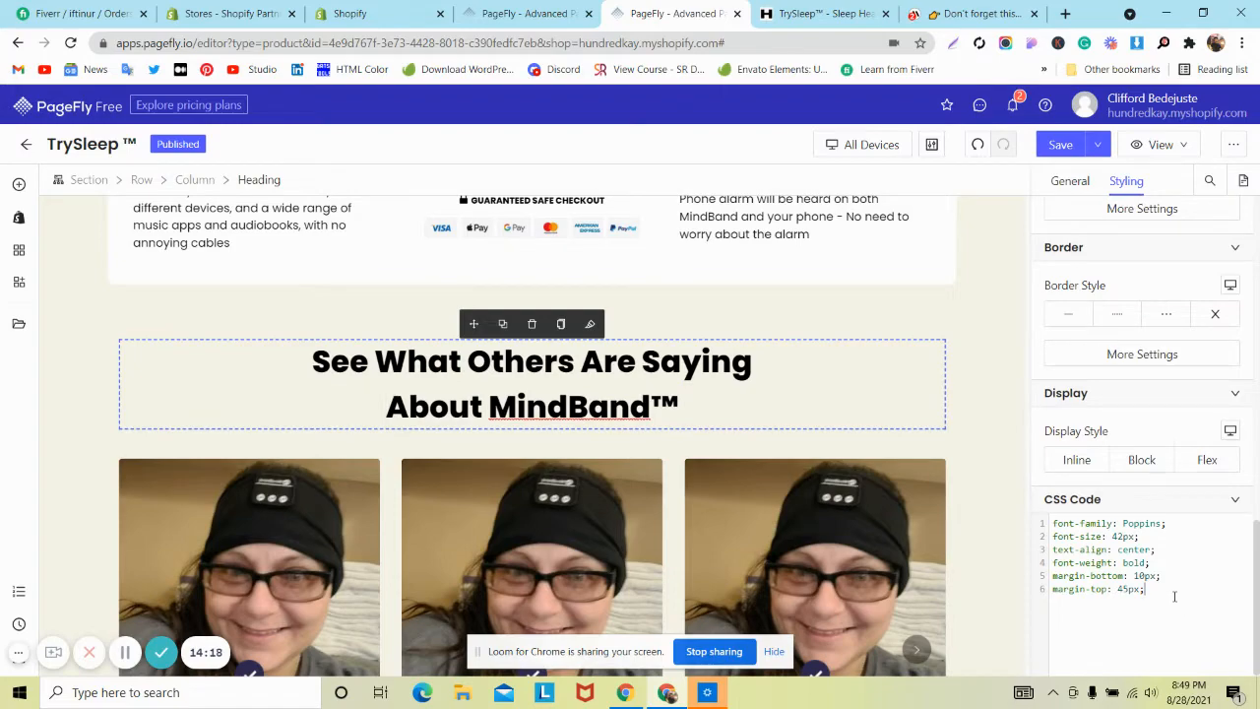
{"action": "key", "text": "super+v"}
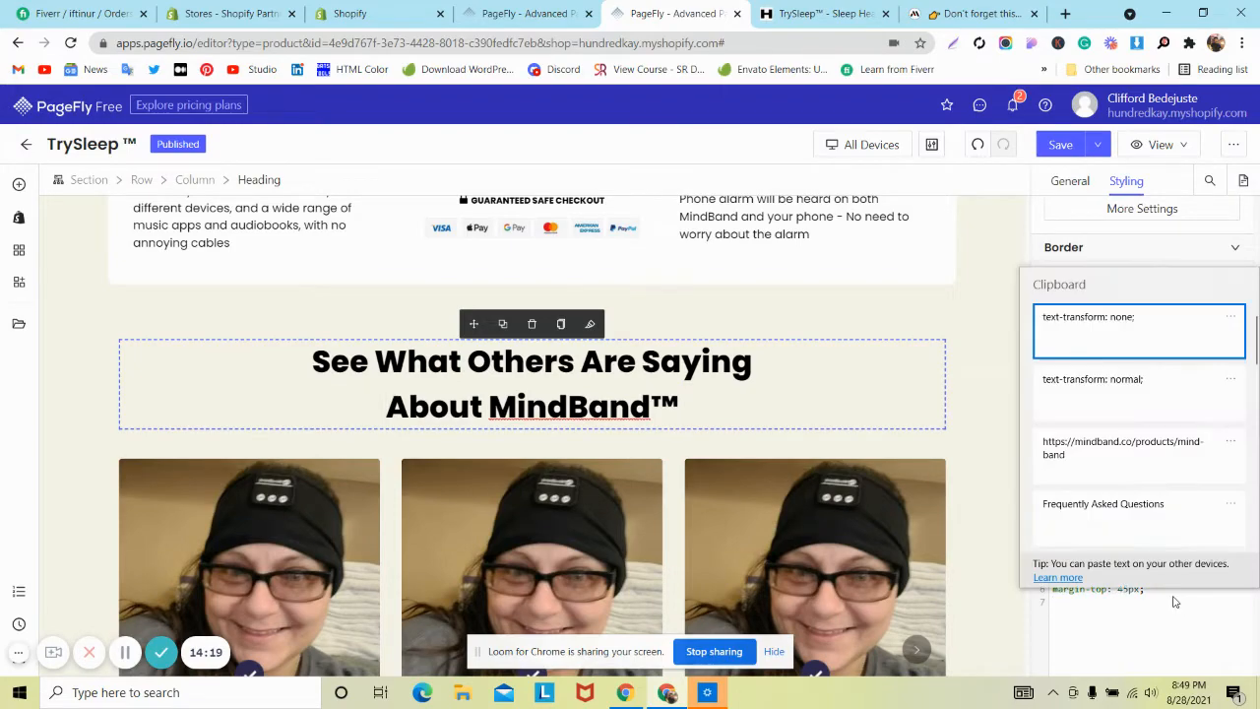
{"action": "left_click", "coordinate": [1142, 354]}
Step: Compare the "MindBand works with every app" section in the editor, on the live TrySleep page and on mindband.co
{"action": "scroll", "coordinate": [211, 432], "scroll_direction": "up", "scroll_amount": 5}
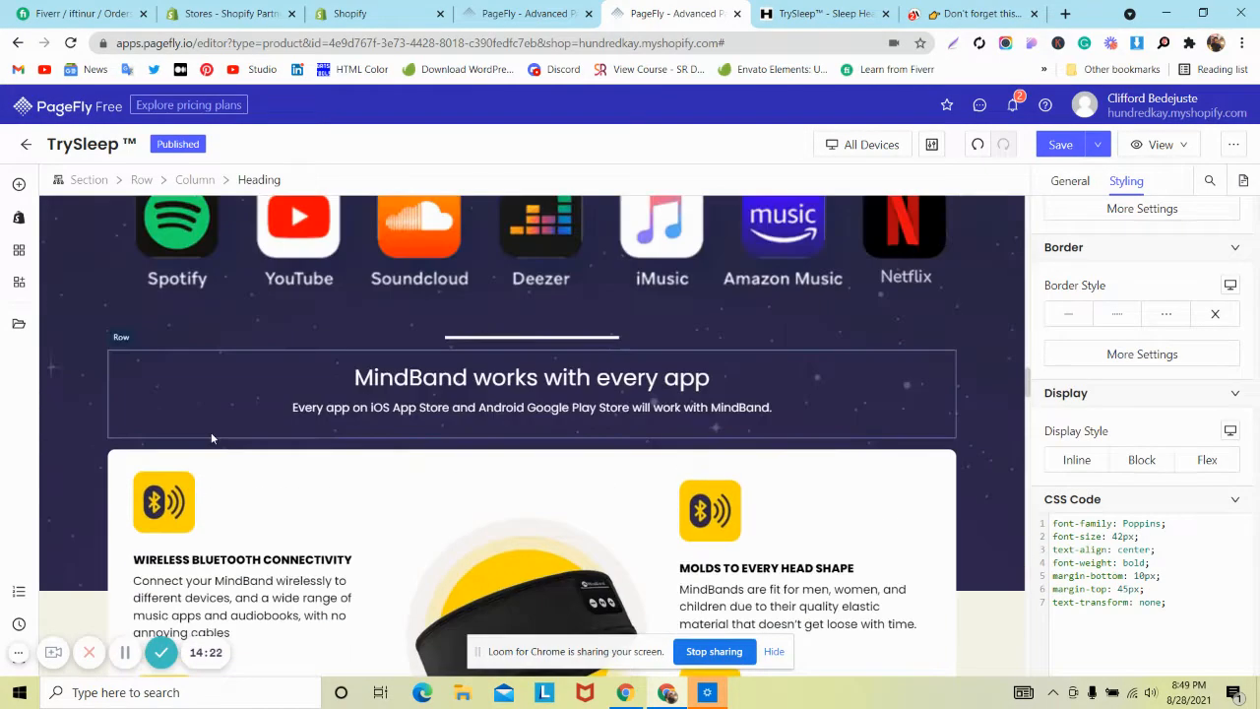
{"action": "scroll", "coordinate": [211, 438], "scroll_direction": "up", "scroll_amount": 5}
{"action": "scroll", "coordinate": [211, 438], "scroll_direction": "down", "scroll_amount": 5}
{"action": "scroll", "coordinate": [210, 439], "scroll_direction": "up", "scroll_amount": 4}
{"action": "scroll", "coordinate": [211, 439], "scroll_direction": "down", "scroll_amount": 2}
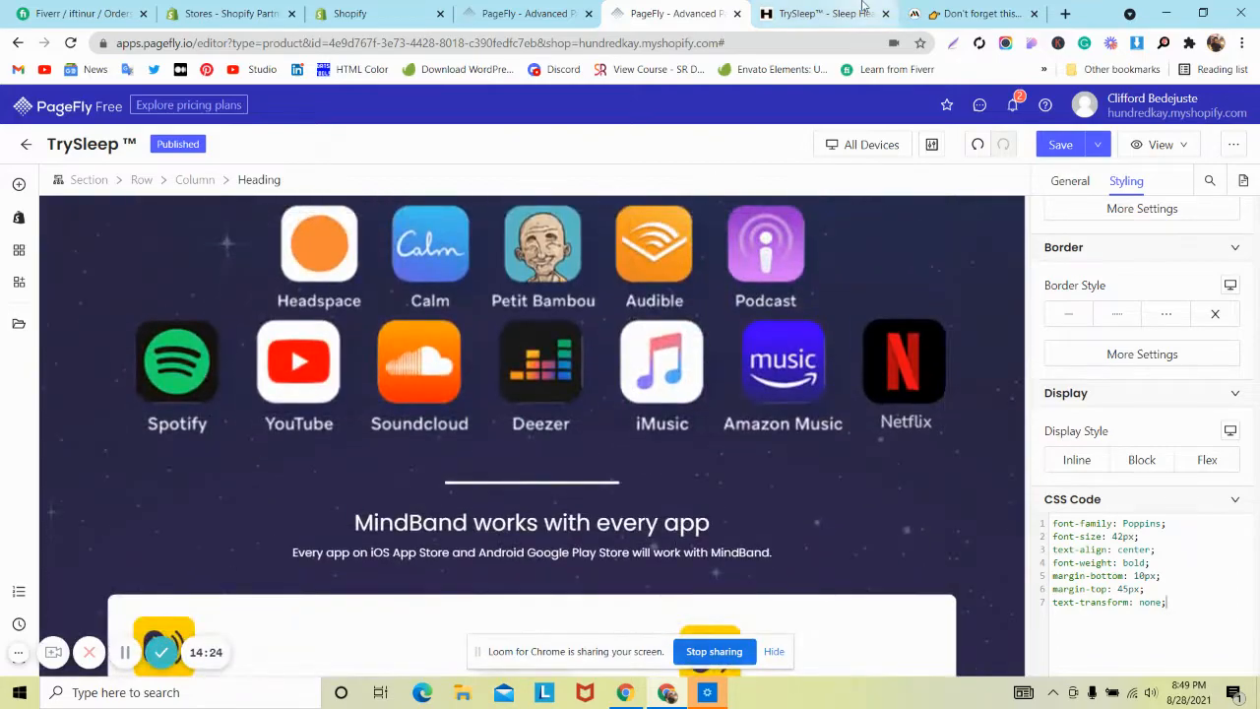
{"action": "left_click", "coordinate": [862, 7]}
{"action": "scroll", "coordinate": [758, 227], "scroll_direction": "up", "scroll_amount": 10}
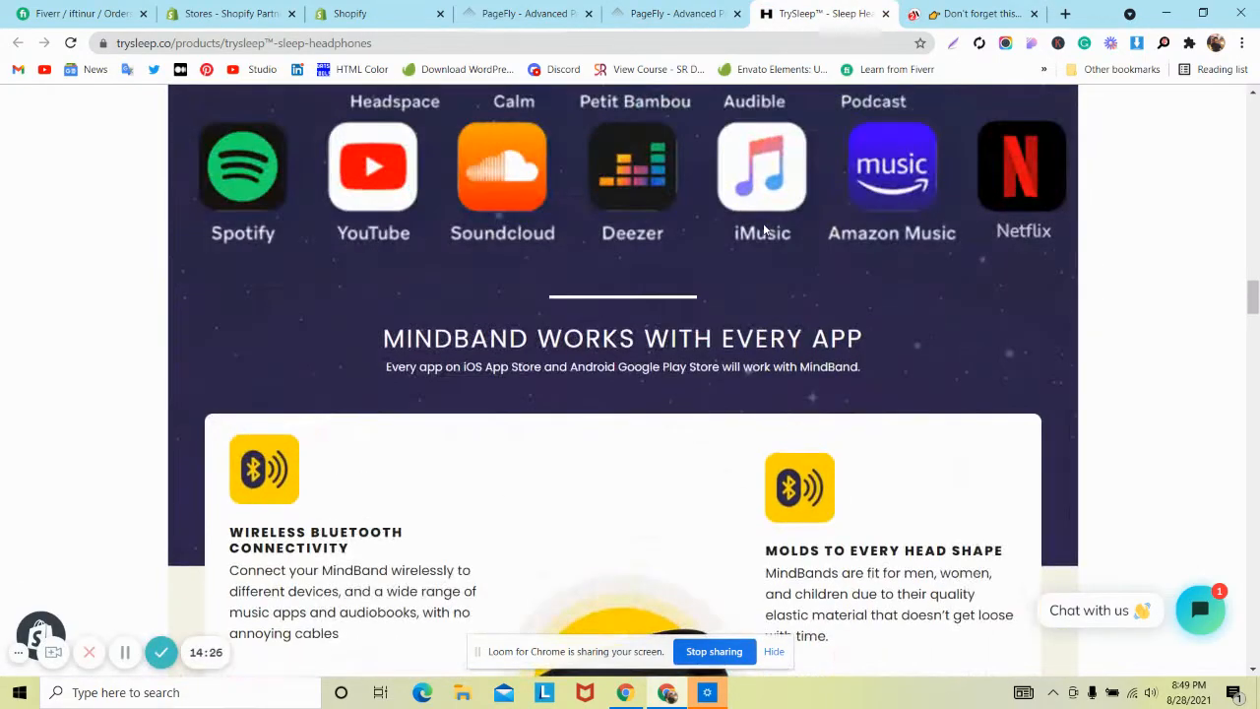
{"action": "left_click", "coordinate": [926, 12]}
{"action": "scroll", "coordinate": [589, 281], "scroll_direction": "up", "scroll_amount": 10}
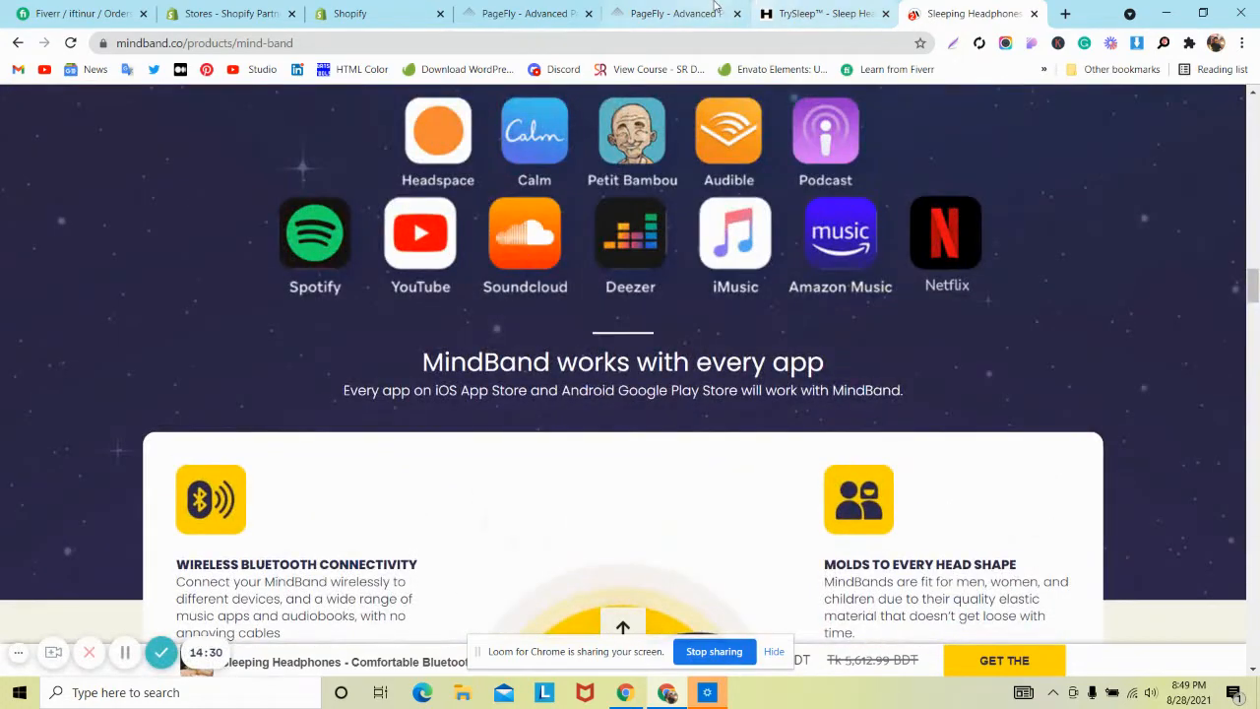
Step: Back in the PageFly editor, add text-transform: none; to the CSS code of the column holding "MindBand works with every app"
{"action": "left_click", "coordinate": [716, 6]}
{"action": "scroll", "coordinate": [532, 413], "scroll_direction": "down", "scroll_amount": 2}
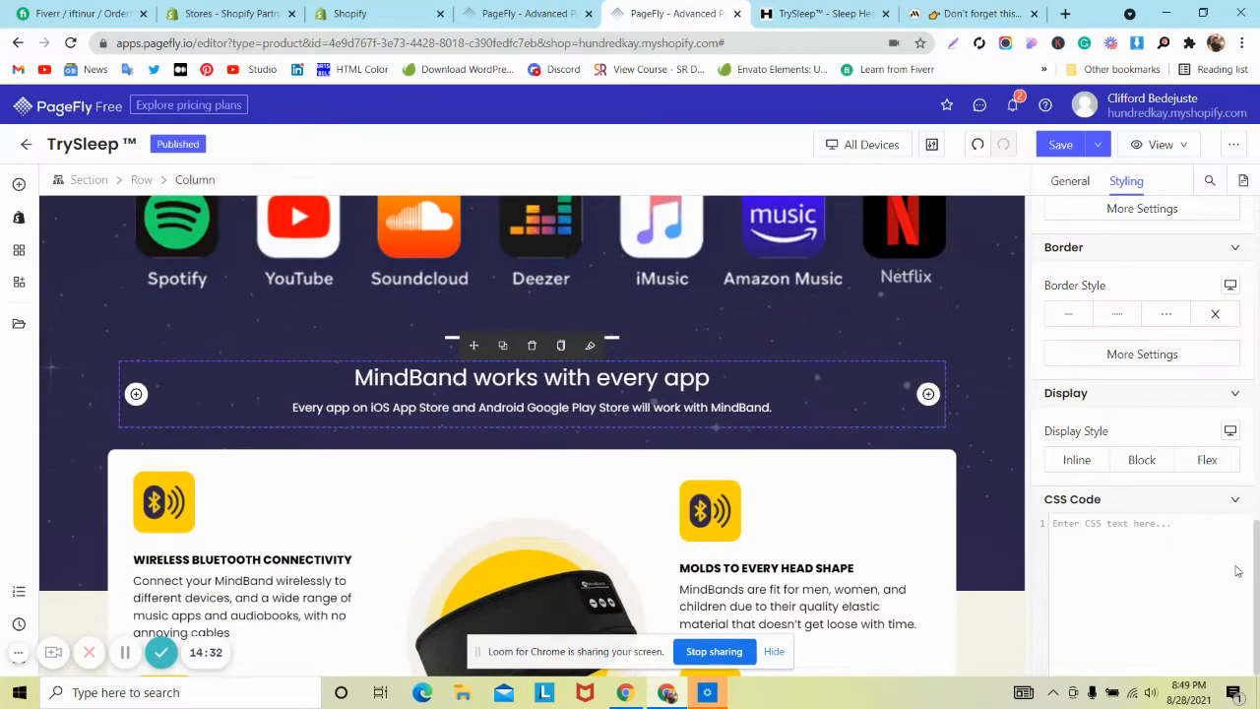
{"action": "left_click", "coordinate": [1191, 540]}
{"action": "key", "text": "super+v"}
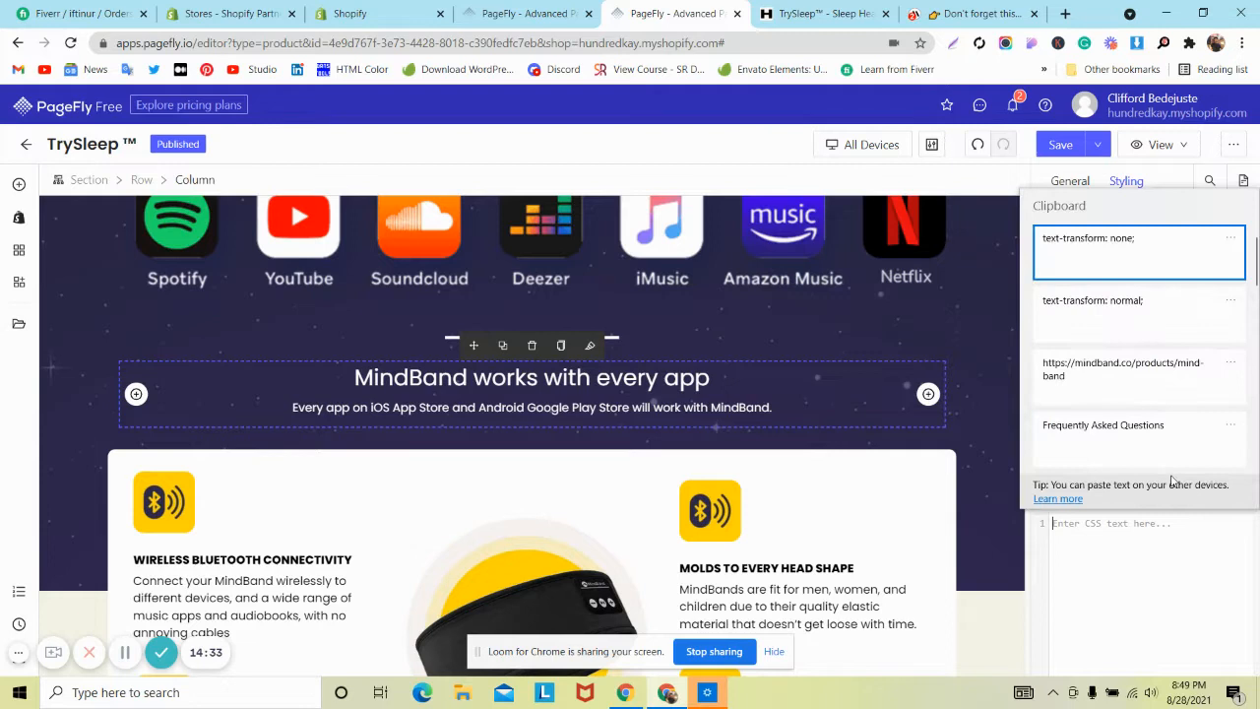
{"action": "left_click", "coordinate": [1106, 239]}
Step: Add text-transform: none; to the CSS of the "Every app on iOS App Store and Android Google Play Store" paragraph
{"action": "left_click", "coordinate": [667, 407]}
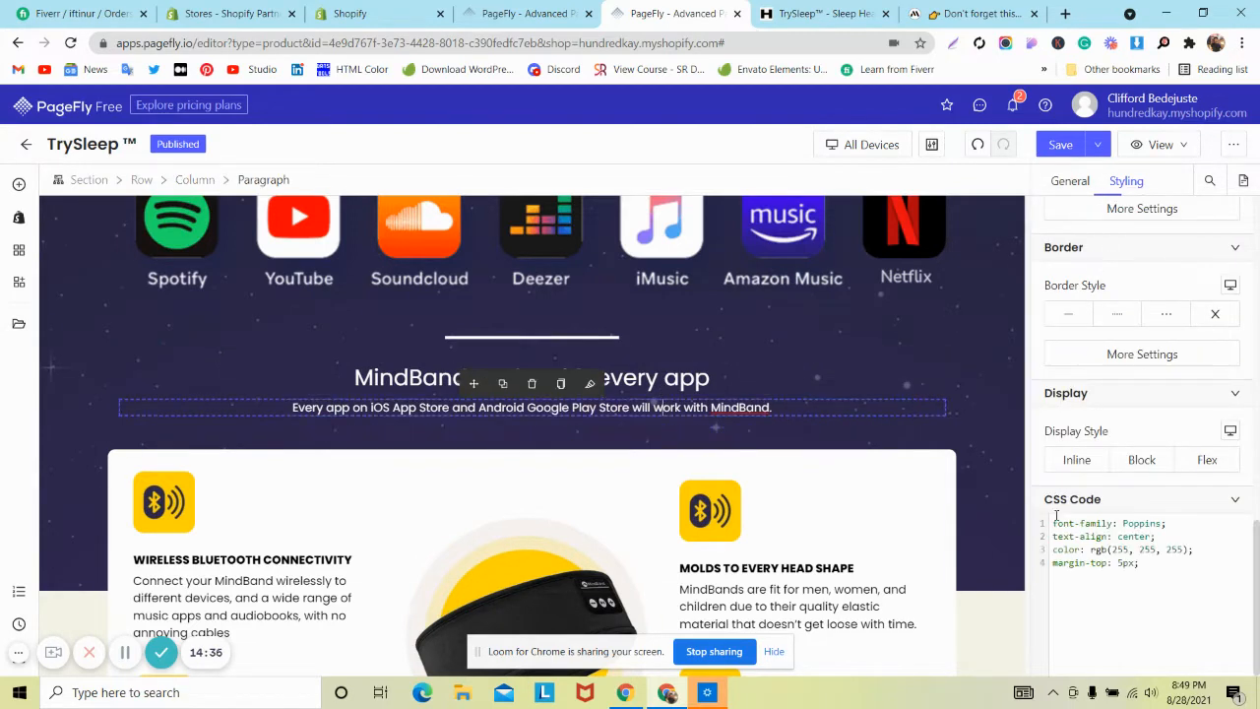
{"action": "key", "text": "super+v"}
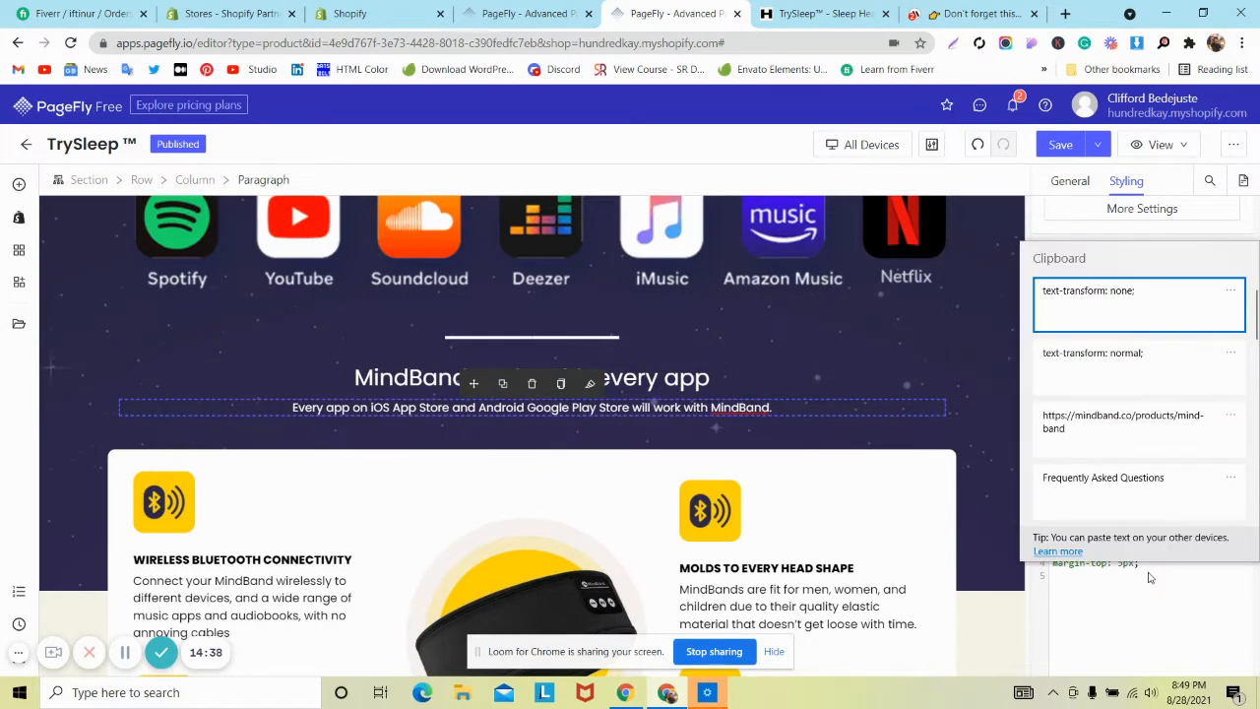
{"action": "left_click", "coordinate": [1122, 309]}
Step: Check the CSS of the "Can be used with most popular apps out there" heading, and save and publish the page
{"action": "scroll", "coordinate": [473, 437], "scroll_direction": "up", "scroll_amount": 2}
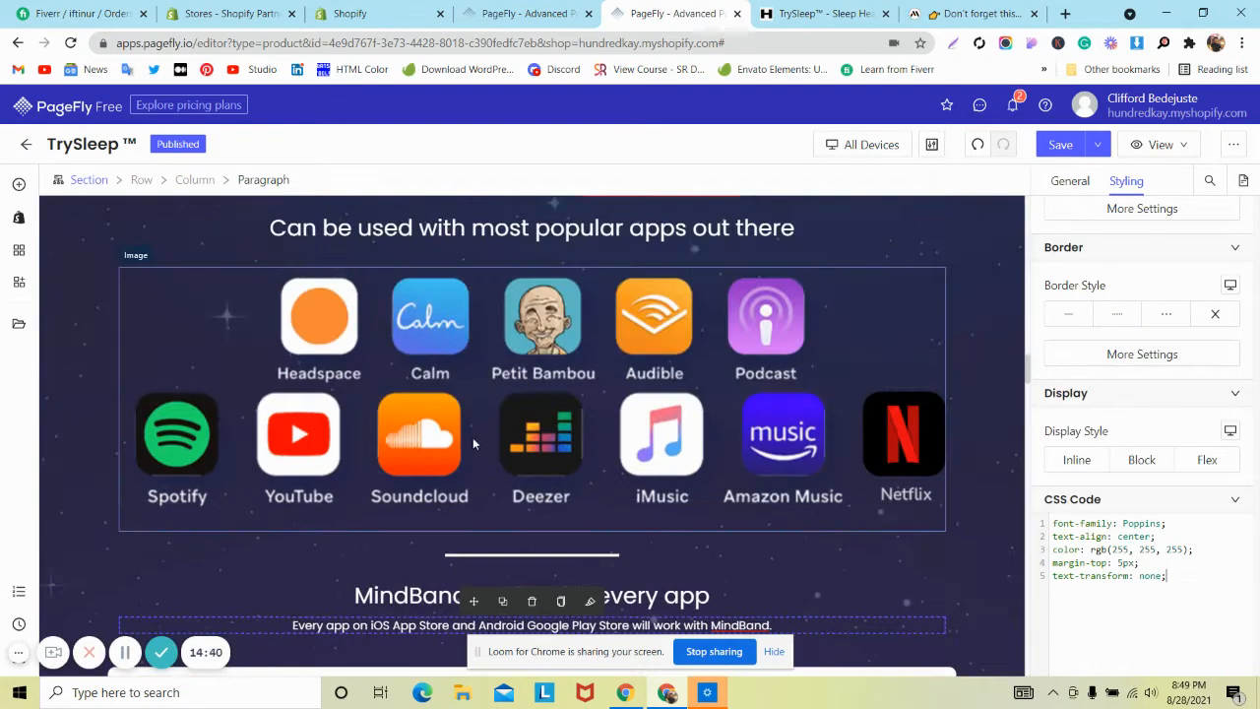
{"action": "scroll", "coordinate": [460, 377], "scroll_direction": "up", "scroll_amount": 1}
{"action": "left_click", "coordinate": [504, 310]}
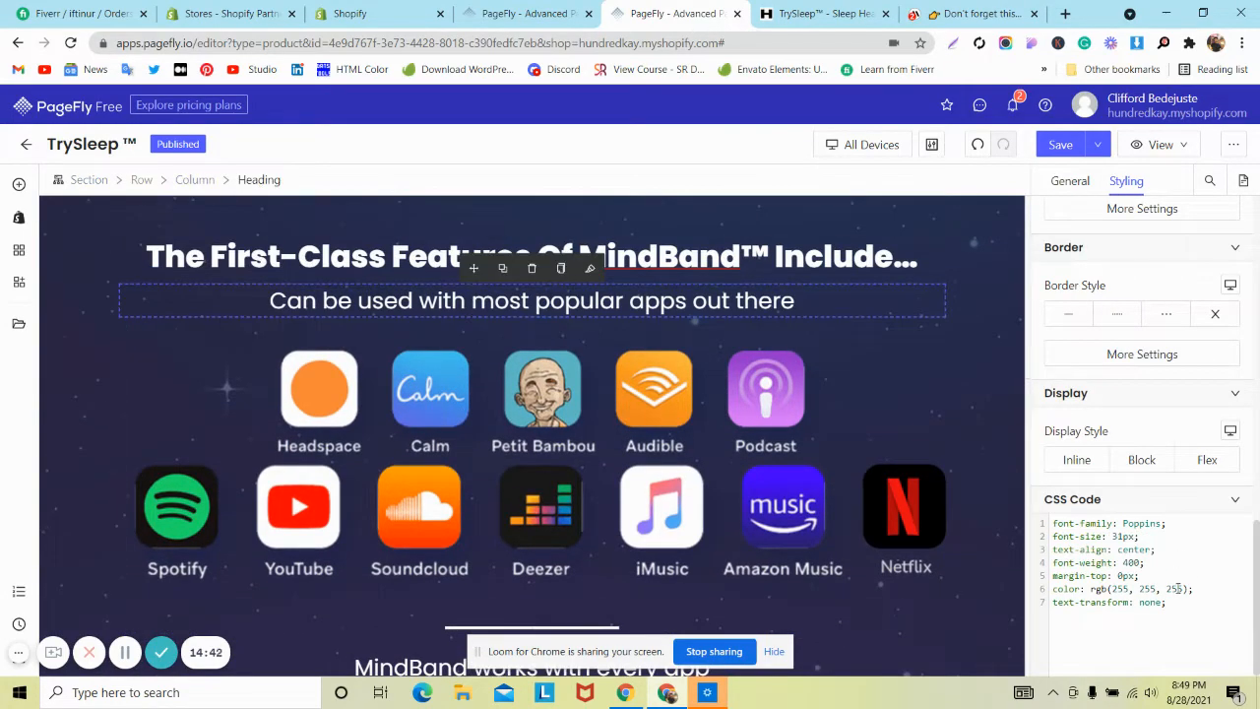
{"action": "scroll", "coordinate": [733, 354], "scroll_direction": "up", "scroll_amount": 5}
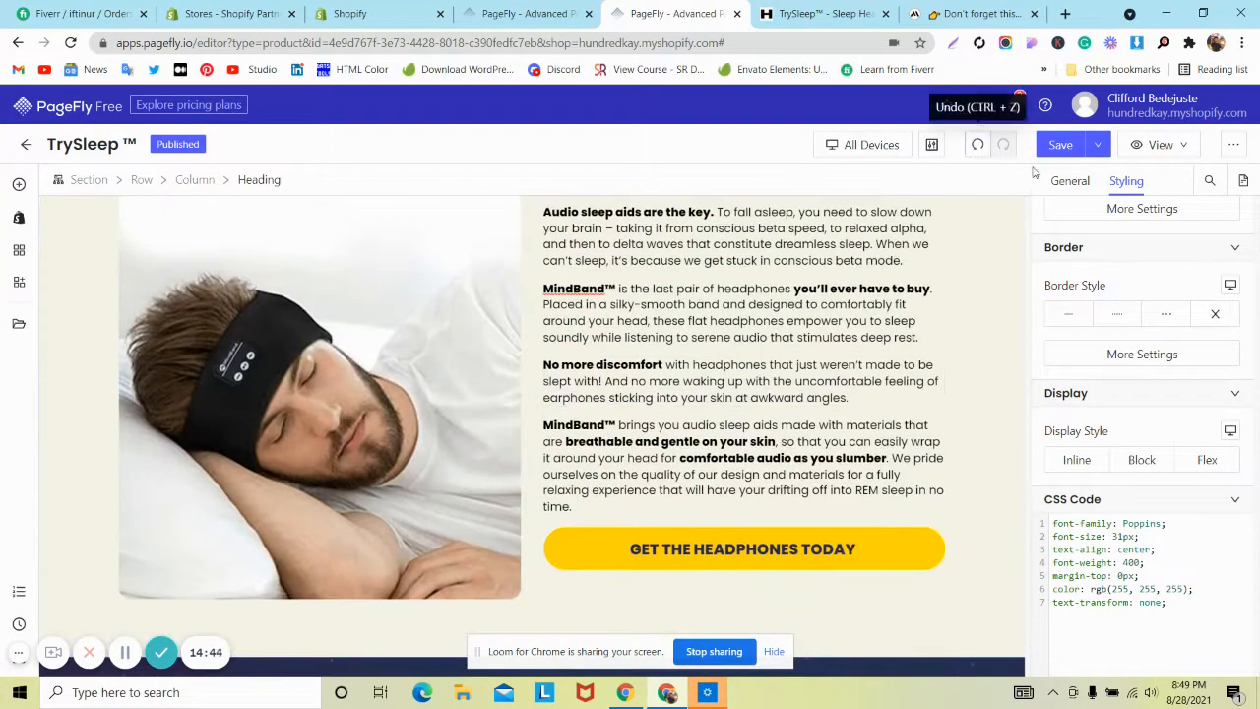
{"action": "left_click", "coordinate": [1073, 177]}
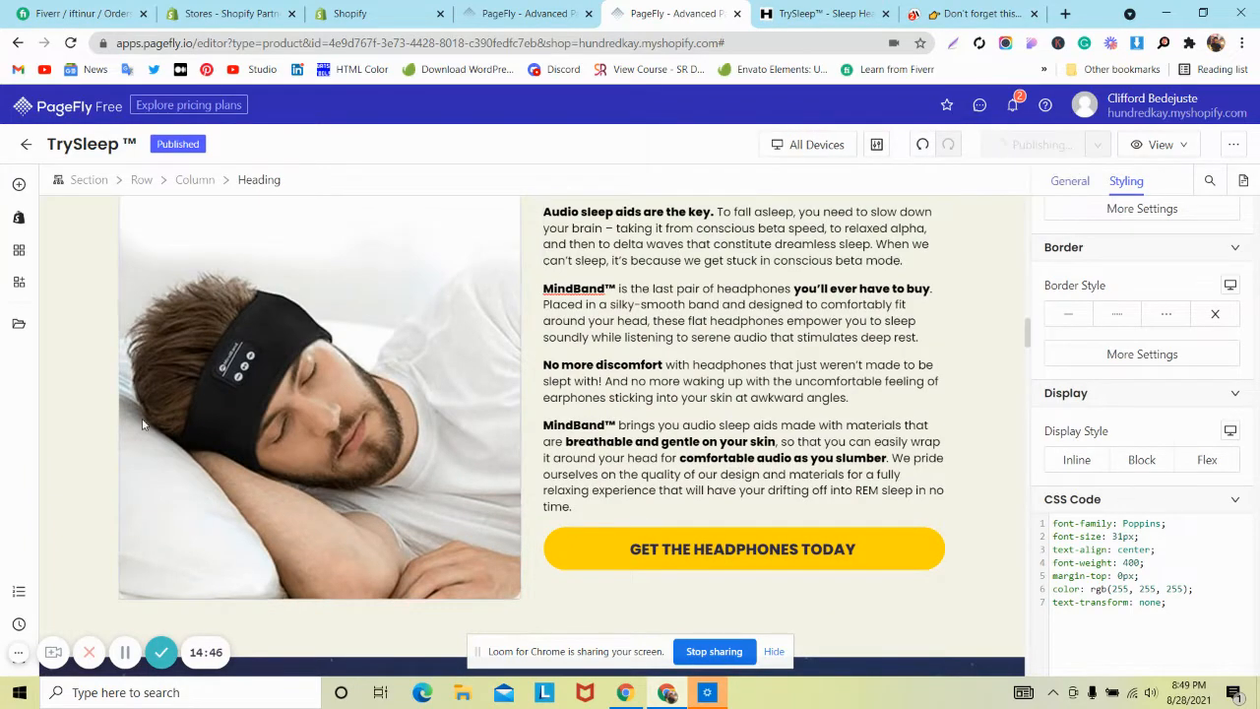
Step: Look over the page sections down to the FAQ list and open the live product page
{"action": "scroll", "coordinate": [364, 485], "scroll_direction": "up", "scroll_amount": 5}
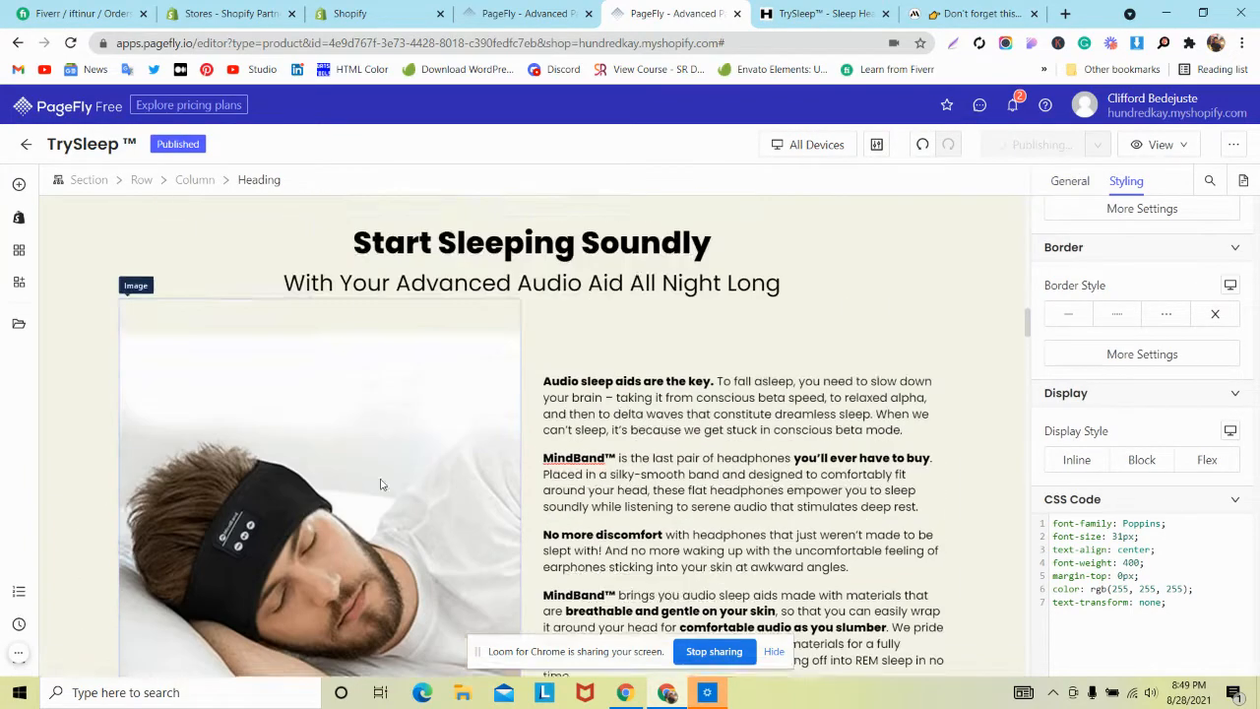
{"action": "scroll", "coordinate": [380, 484], "scroll_direction": "down", "scroll_amount": 7}
{"action": "scroll", "coordinate": [382, 483], "scroll_direction": "down", "scroll_amount": 1}
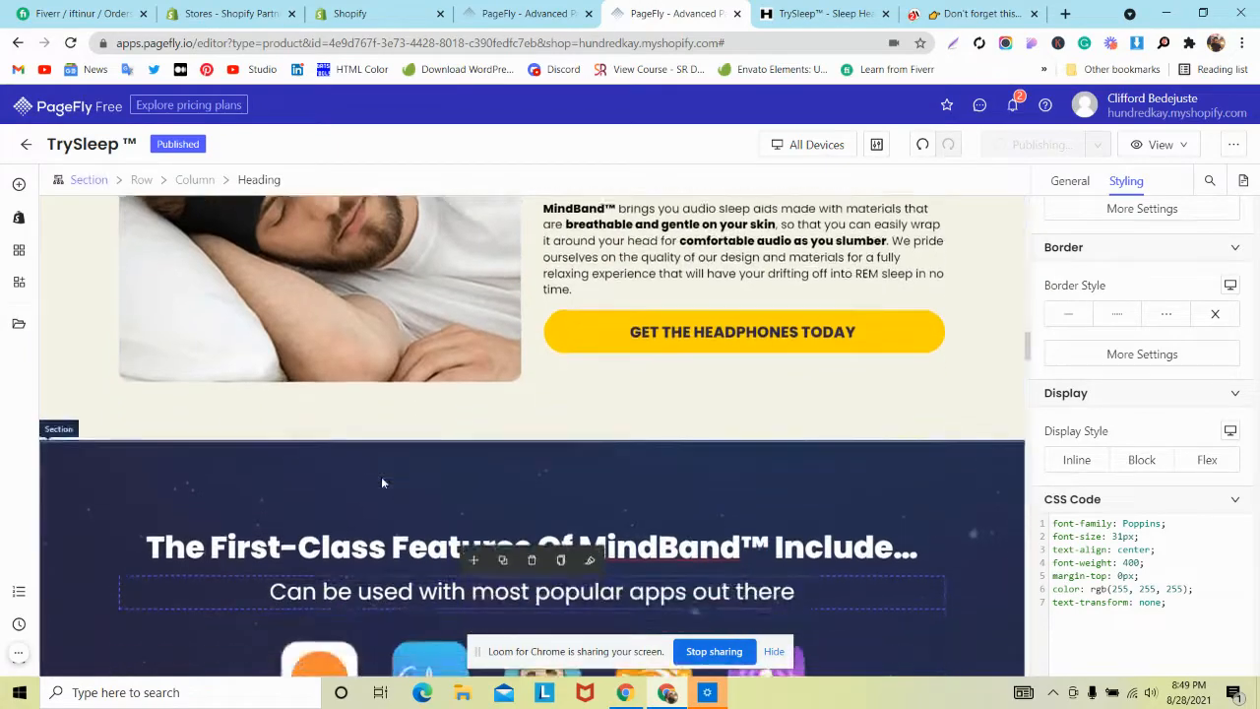
{"action": "scroll", "coordinate": [382, 483], "scroll_direction": "up", "scroll_amount": 4}
{"action": "scroll", "coordinate": [382, 482], "scroll_direction": "down", "scroll_amount": 3}
{"action": "scroll", "coordinate": [382, 482], "scroll_direction": "down", "scroll_amount": 15}
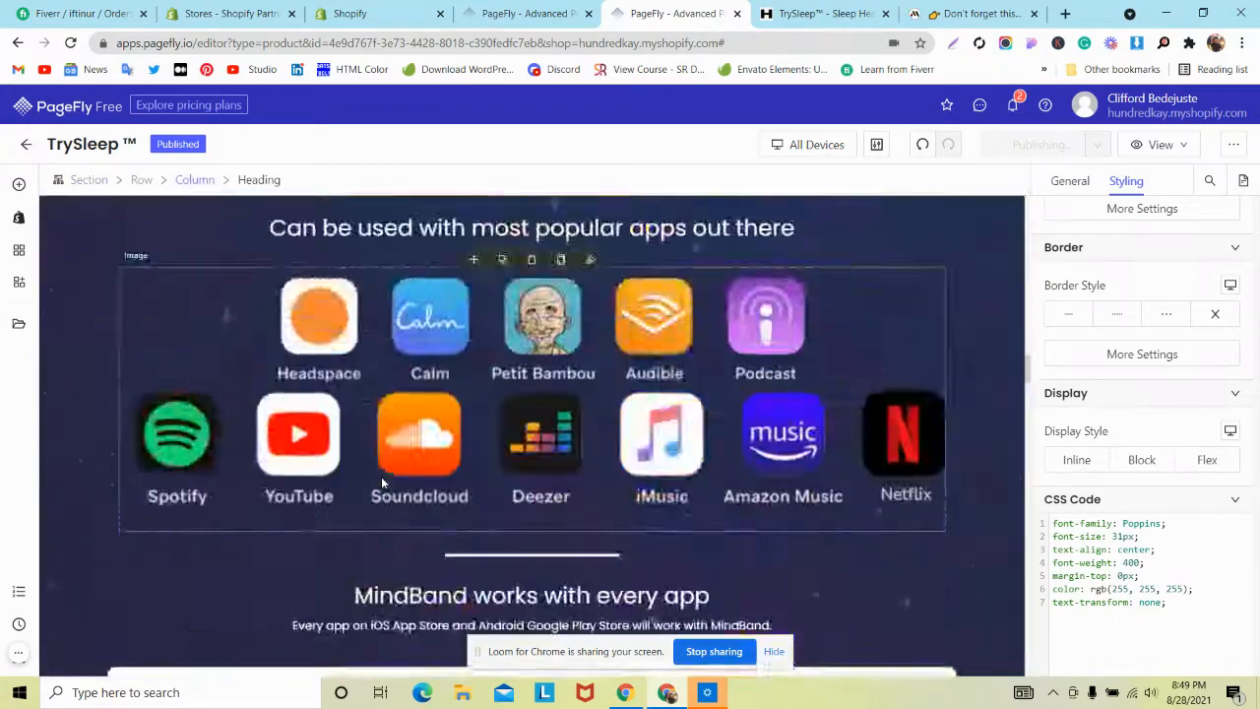
{"action": "scroll", "coordinate": [381, 489], "scroll_direction": "down", "scroll_amount": 10}
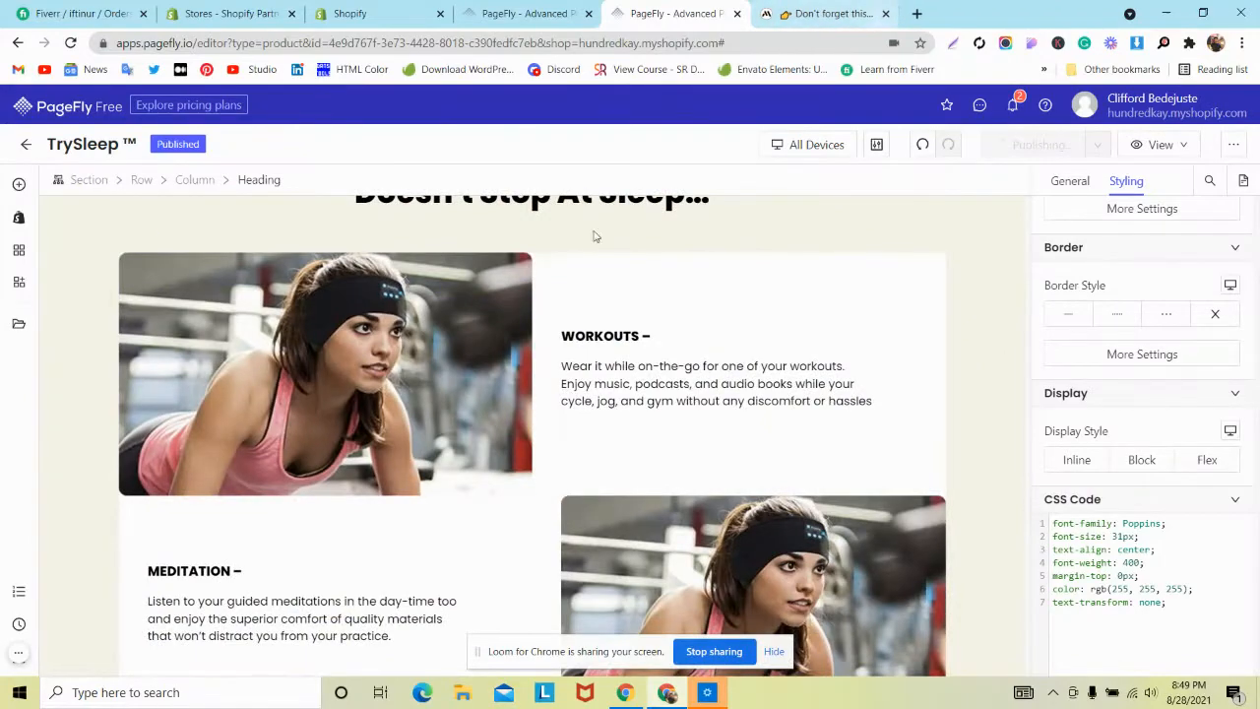
{"action": "scroll", "coordinate": [594, 237], "scroll_direction": "down", "scroll_amount": 20}
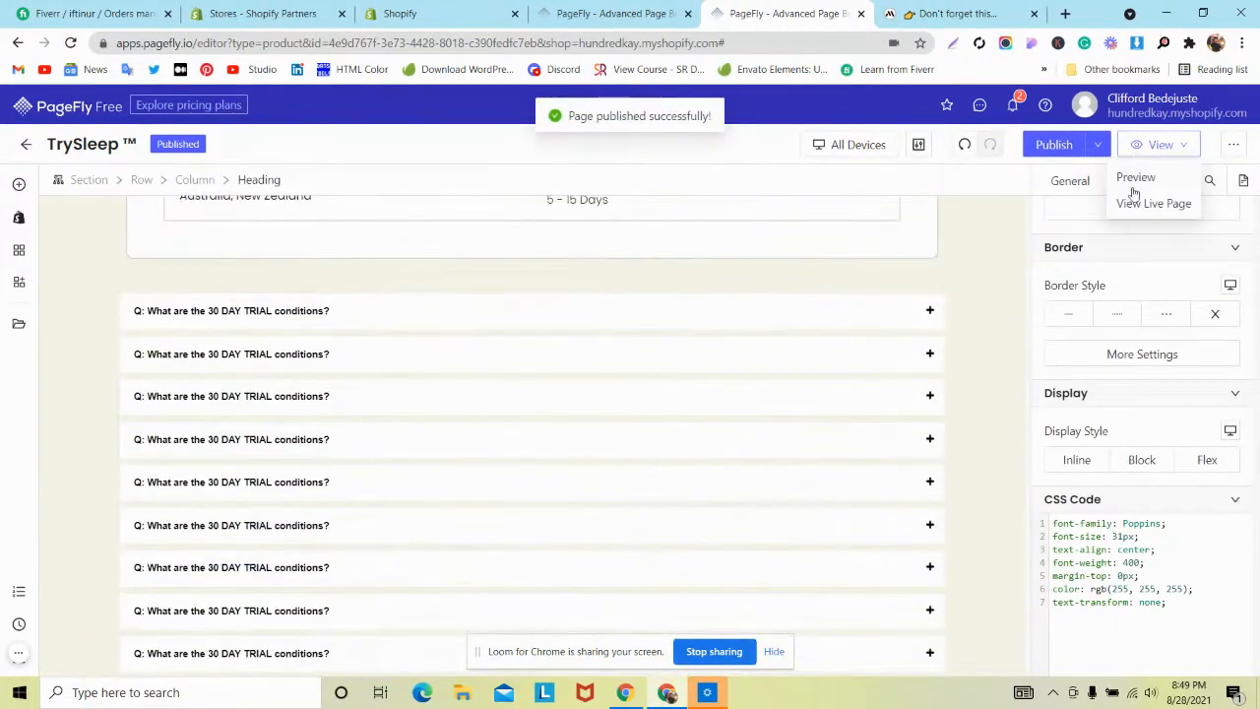
{"action": "left_click", "coordinate": [1152, 204]}
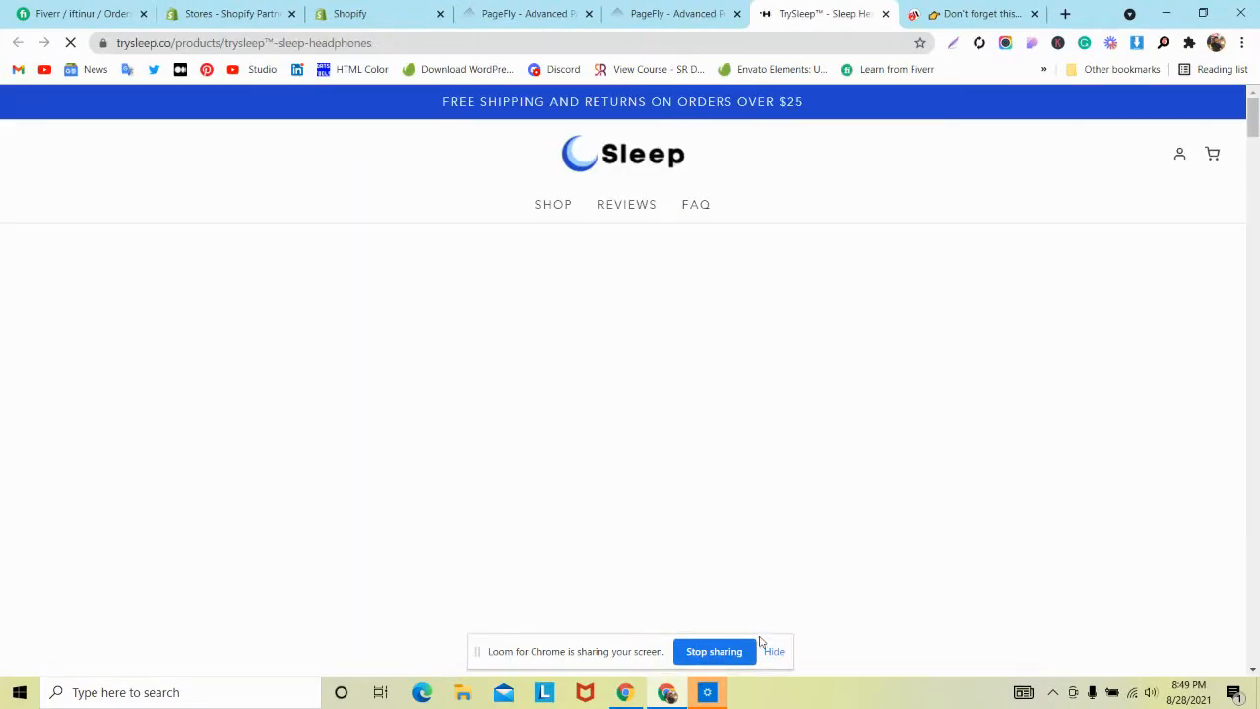
Step: Check the live TrySleep product page from the hero section down to the "MindBand works with every app" heading
{"action": "left_click", "coordinate": [774, 651]}
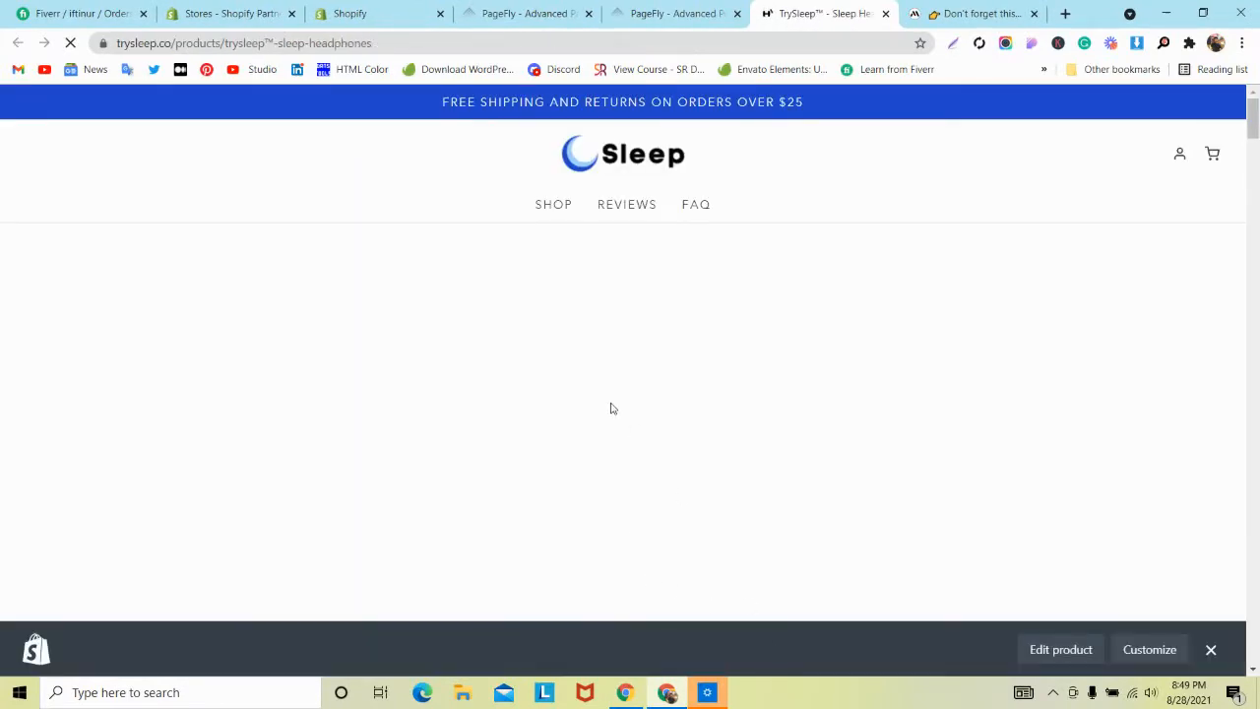
{"action": "scroll", "coordinate": [610, 407], "scroll_direction": "down", "scroll_amount": 7}
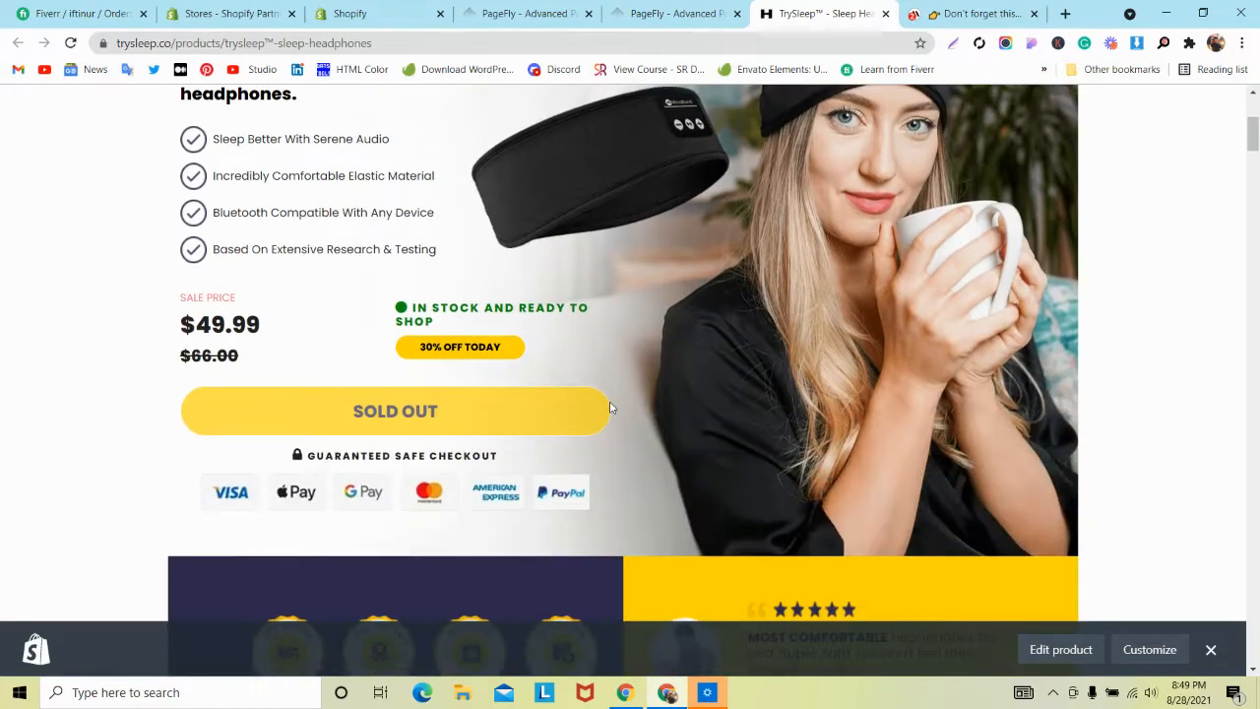
{"action": "scroll", "coordinate": [610, 406], "scroll_direction": "down", "scroll_amount": 15}
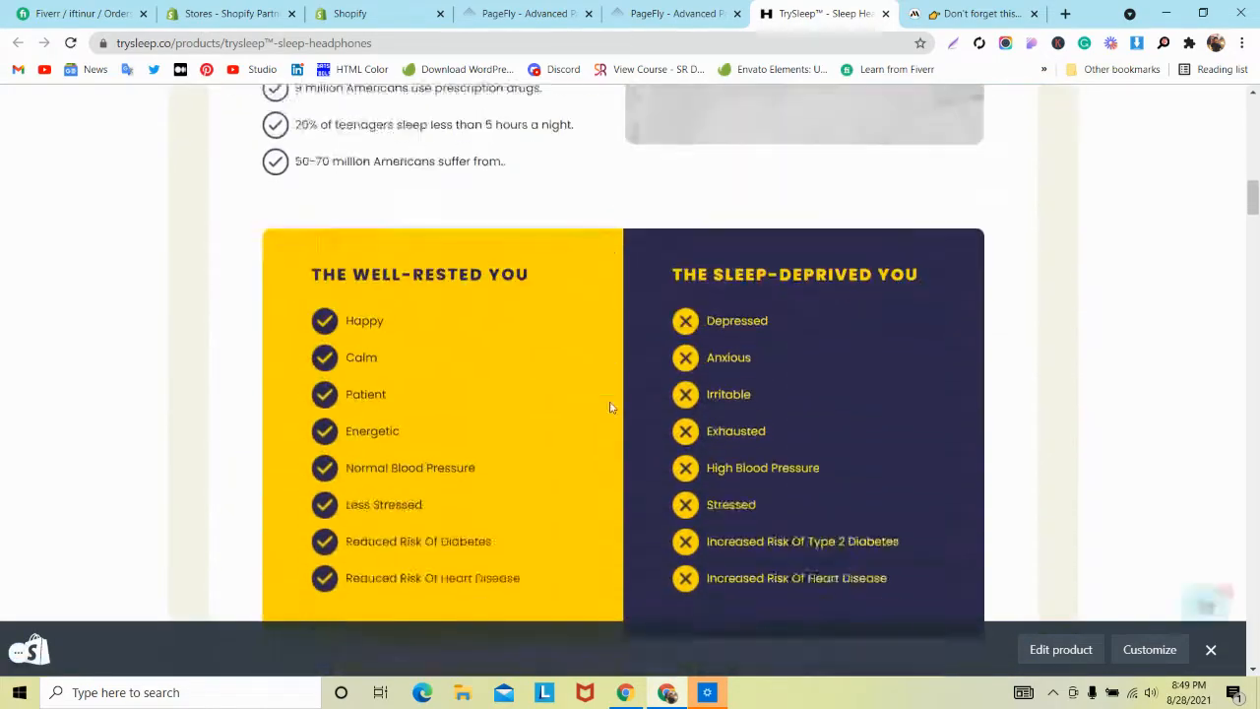
{"action": "scroll", "coordinate": [610, 406], "scroll_direction": "down", "scroll_amount": 7}
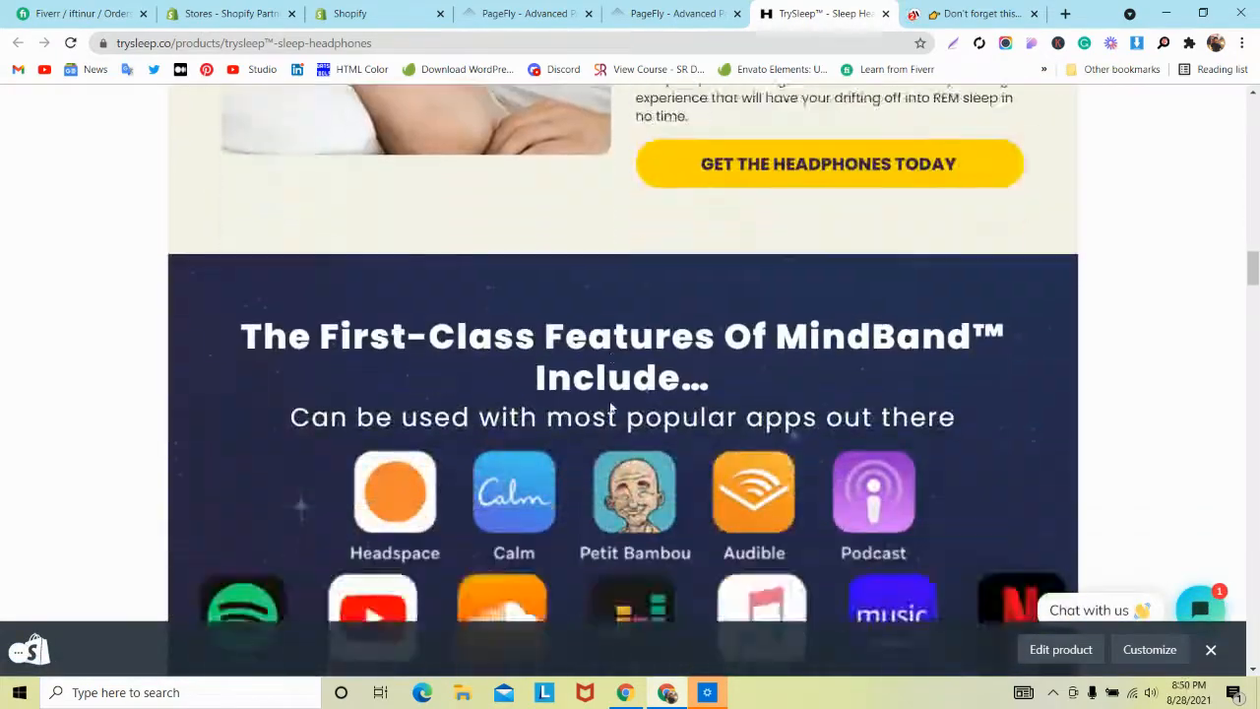
{"action": "scroll", "coordinate": [610, 407], "scroll_direction": "down", "scroll_amount": 2}
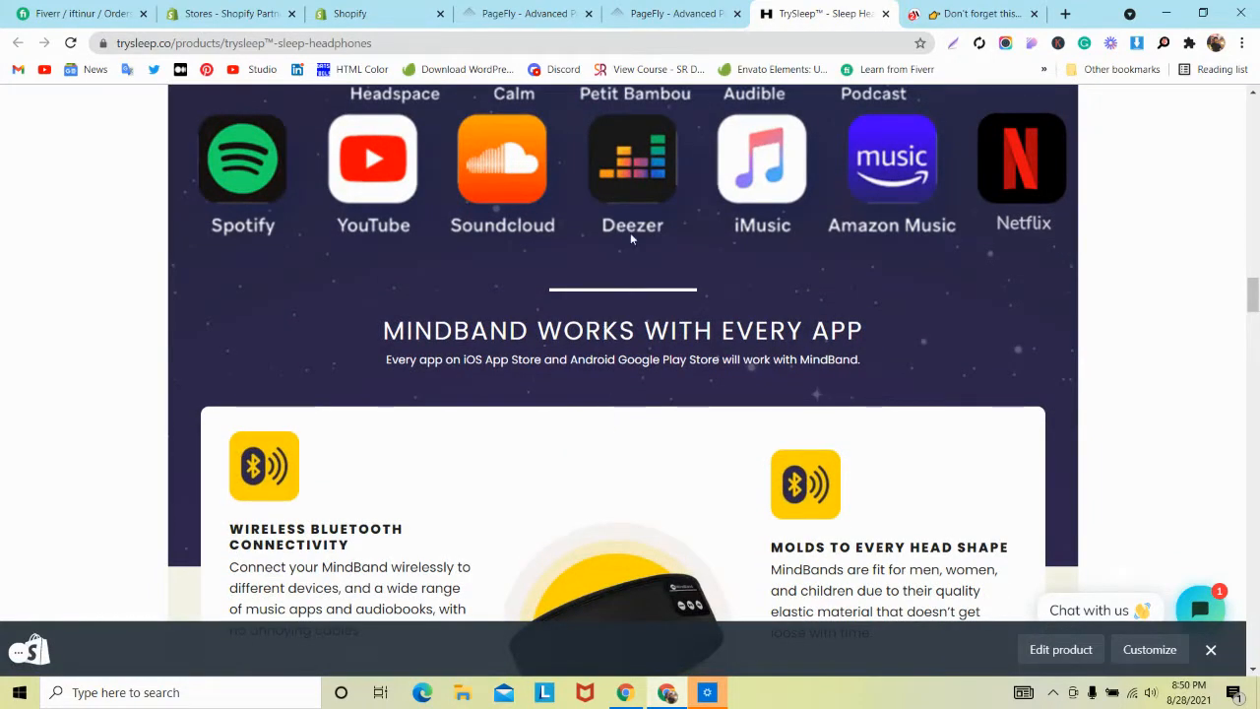
Step: Switch back to the PageFly editor and locate the "MindBand works with every app" heading
{"action": "left_click", "coordinate": [675, 14]}
{"action": "scroll", "coordinate": [493, 296], "scroll_direction": "up", "scroll_amount": 5}
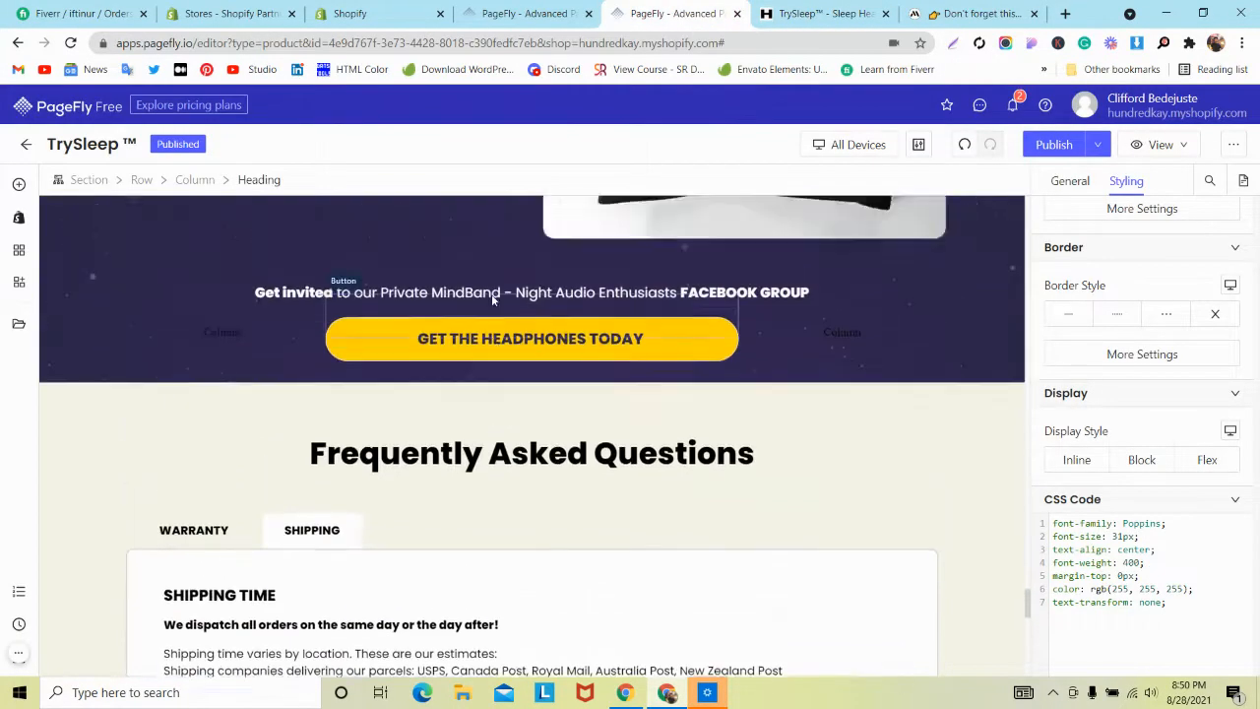
Step: Add "text-transform: none;" to the custom CSS of the "MindBand works with every app" heading and publish the page
{"action": "scroll", "coordinate": [492, 300], "scroll_direction": "up", "scroll_amount": 12}
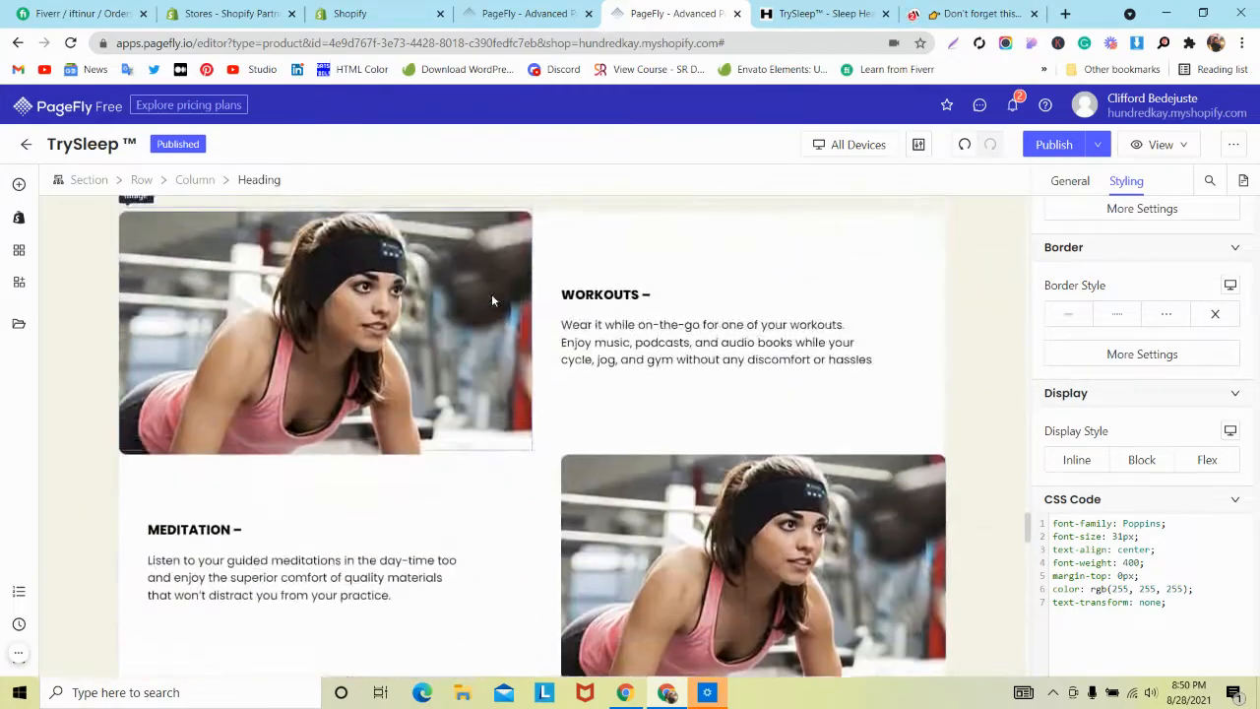
{"action": "scroll", "coordinate": [492, 301], "scroll_direction": "up", "scroll_amount": 12}
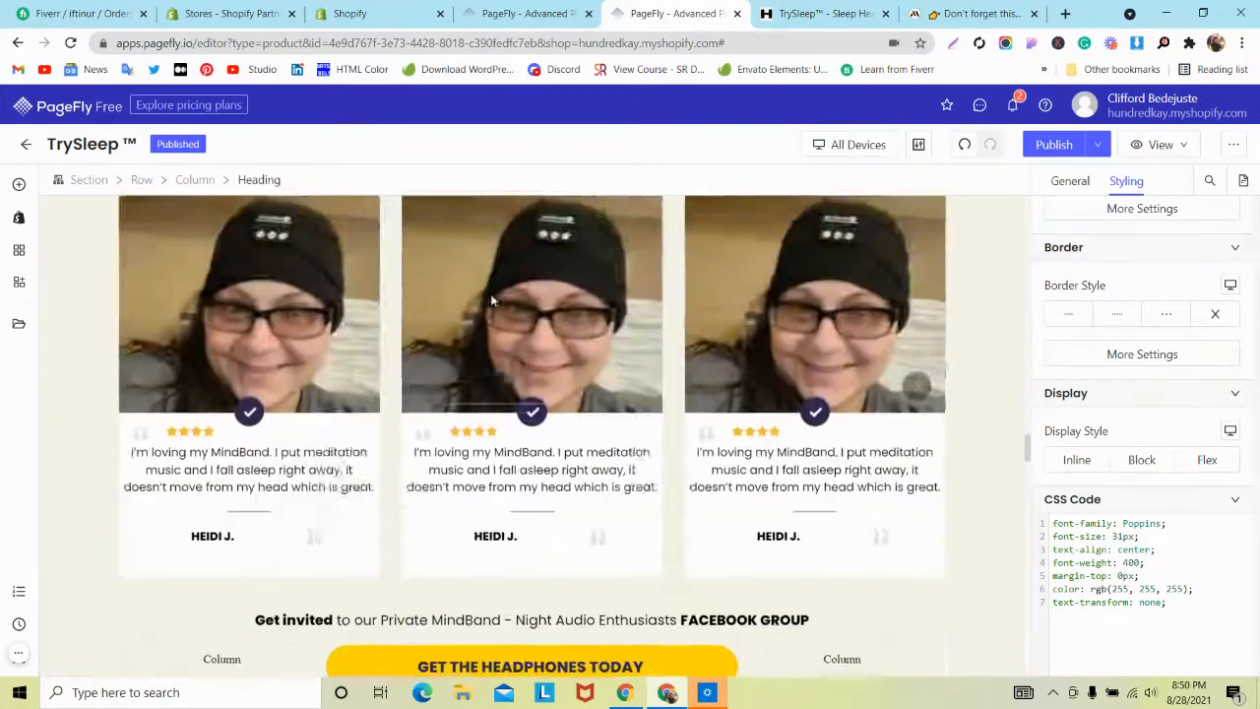
{"action": "scroll", "coordinate": [492, 301], "scroll_direction": "up", "scroll_amount": 12}
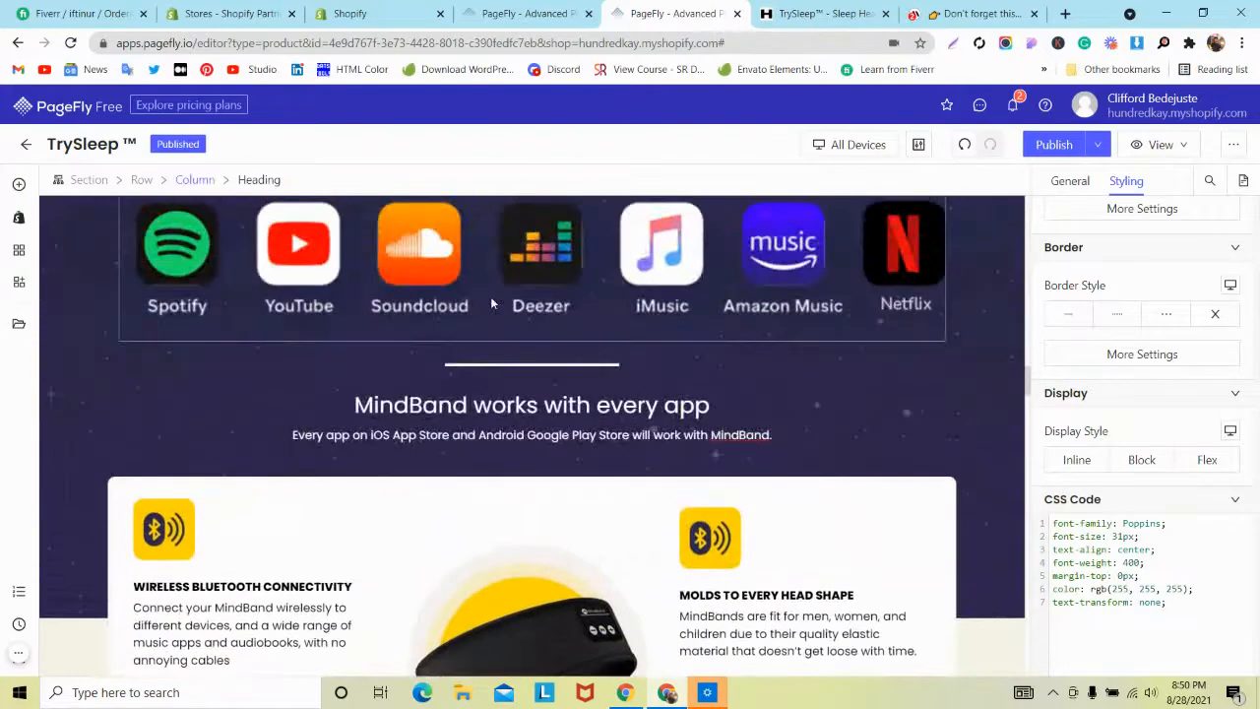
{"action": "scroll", "coordinate": [493, 301], "scroll_direction": "up", "scroll_amount": 1}
{"action": "scroll", "coordinate": [493, 301], "scroll_direction": "down", "scroll_amount": 1}
{"action": "left_click", "coordinate": [506, 331]}
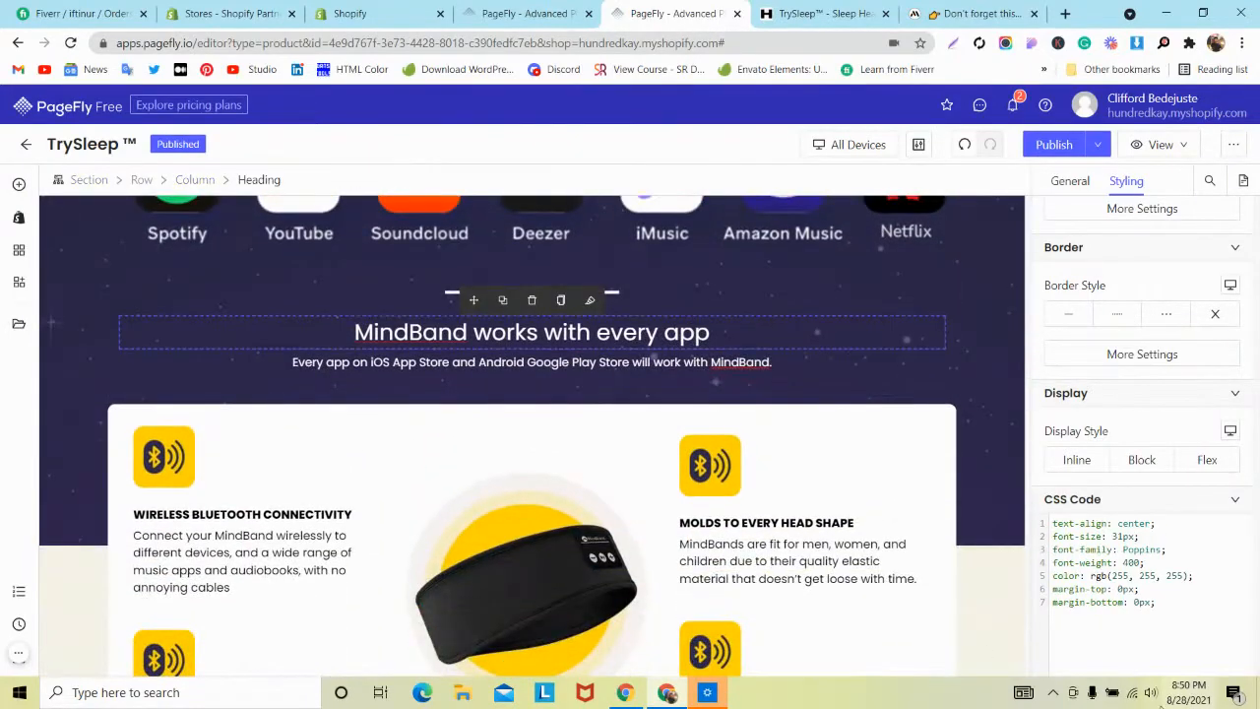
{"action": "key", "text": "super+v"}
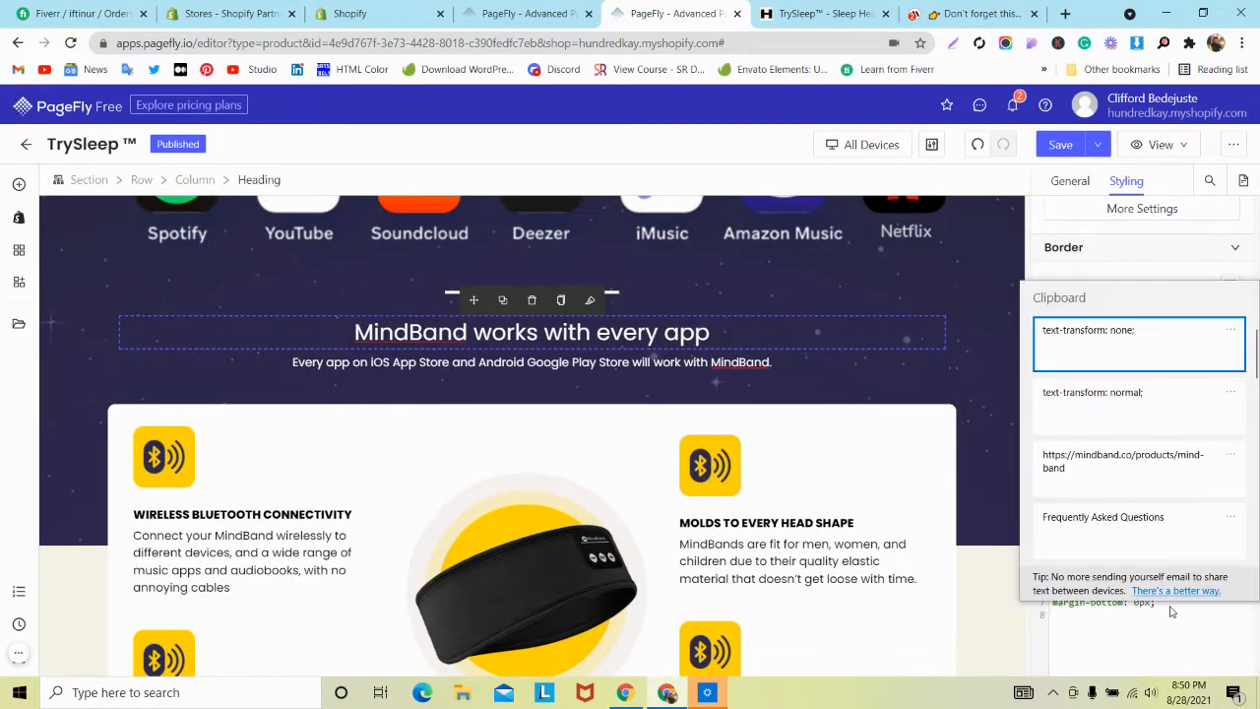
{"action": "left_click", "coordinate": [1108, 360]}
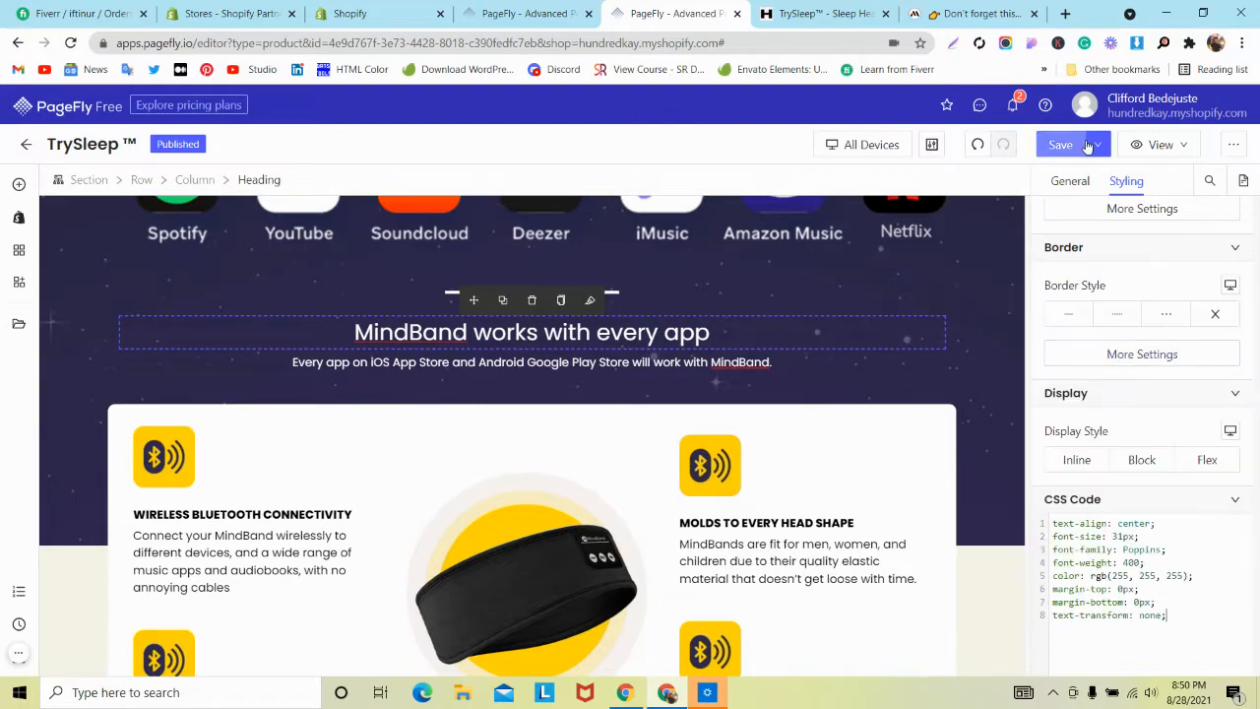
{"action": "left_click", "coordinate": [1063, 178]}
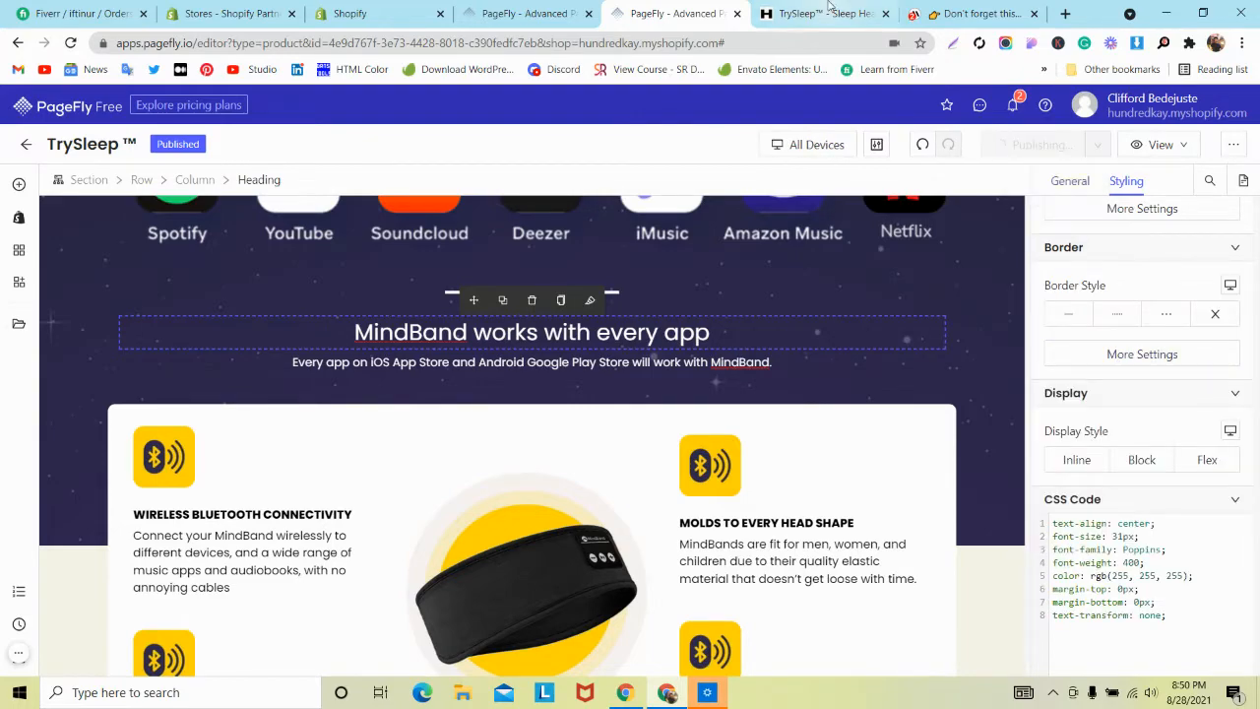
Step: Review the live TrySleep product page from the feature list through the testimonial slider and bundle offers to the FAQ section
{"action": "key", "text": "ctrl+Tab"}
{"action": "scroll", "coordinate": [577, 256], "scroll_direction": "down", "scroll_amount": 5}
{"action": "scroll", "coordinate": [579, 266], "scroll_direction": "down", "scroll_amount": 2}
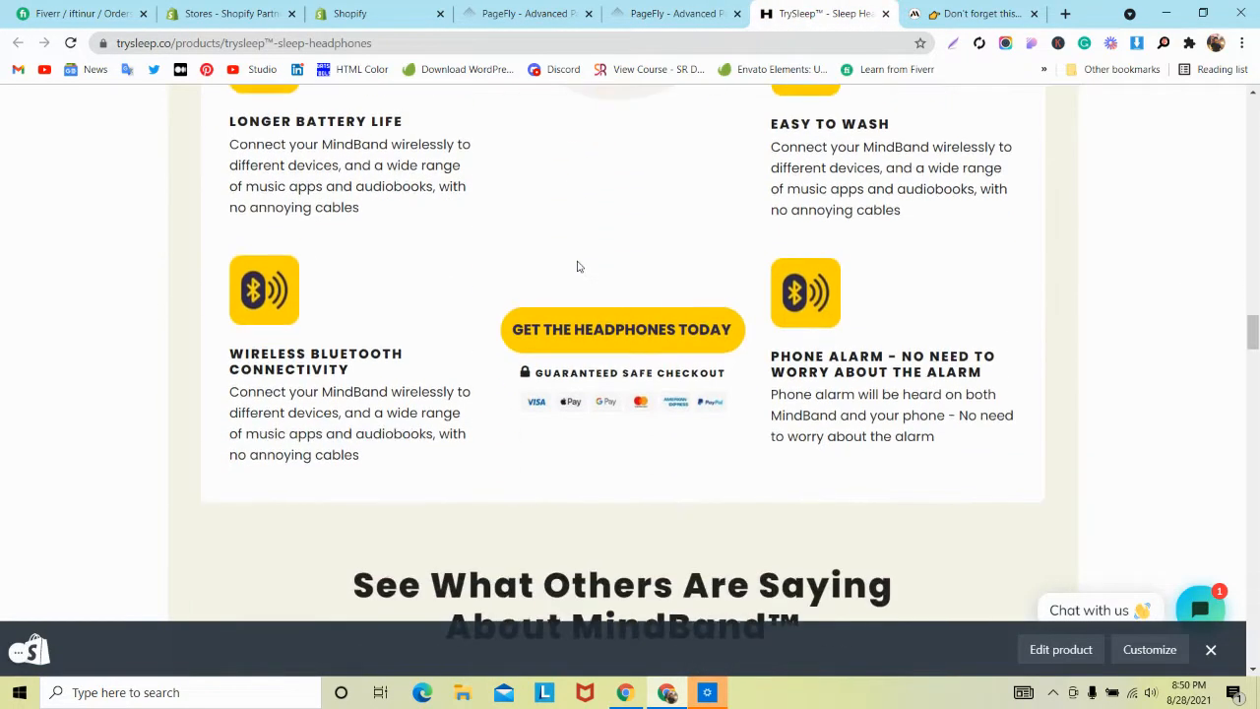
{"action": "scroll", "coordinate": [579, 266], "scroll_direction": "up", "scroll_amount": 2}
{"action": "scroll", "coordinate": [579, 266], "scroll_direction": "down", "scroll_amount": 5}
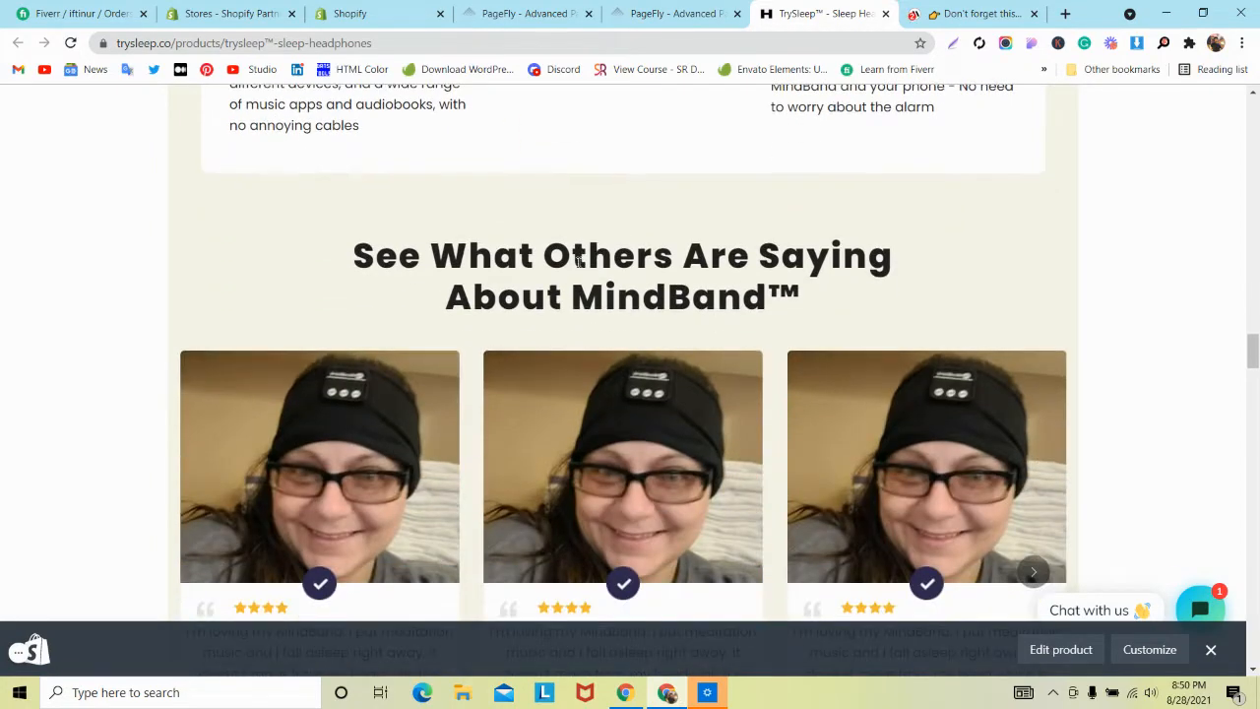
{"action": "scroll", "coordinate": [577, 258], "scroll_direction": "down", "scroll_amount": 3}
{"action": "left_click", "coordinate": [1039, 251]}
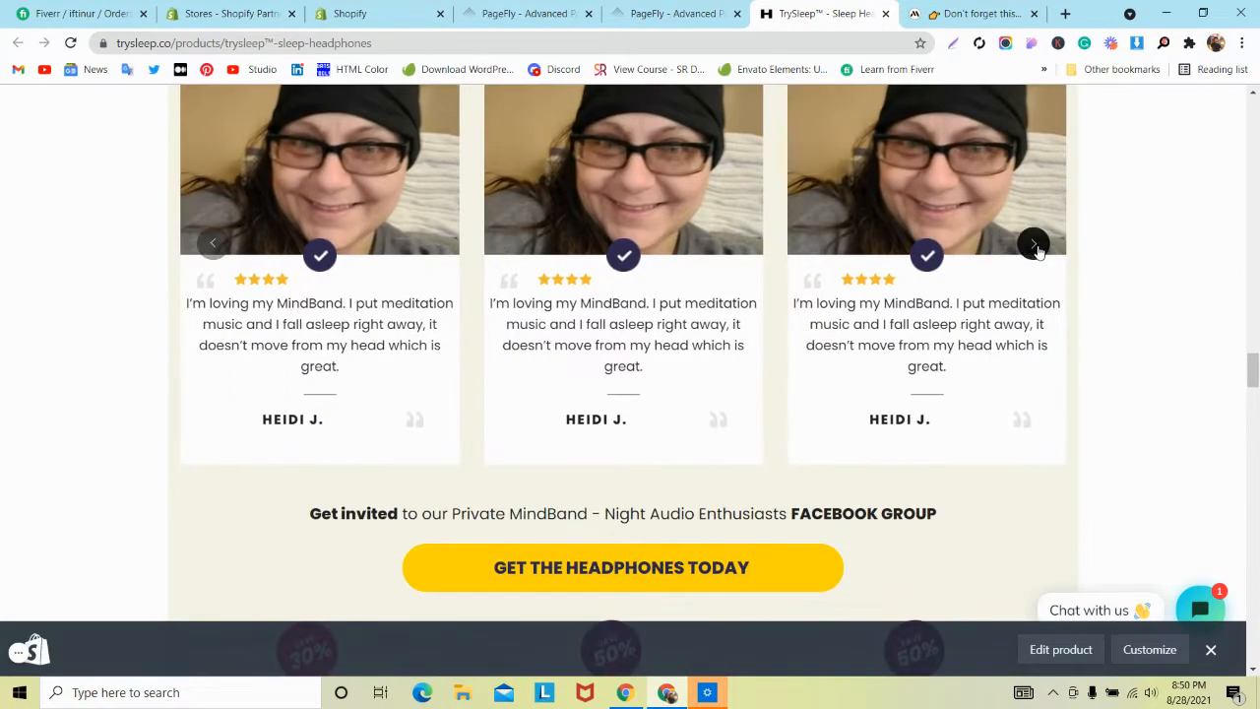
{"action": "scroll", "coordinate": [318, 283], "scroll_direction": "down", "scroll_amount": 6}
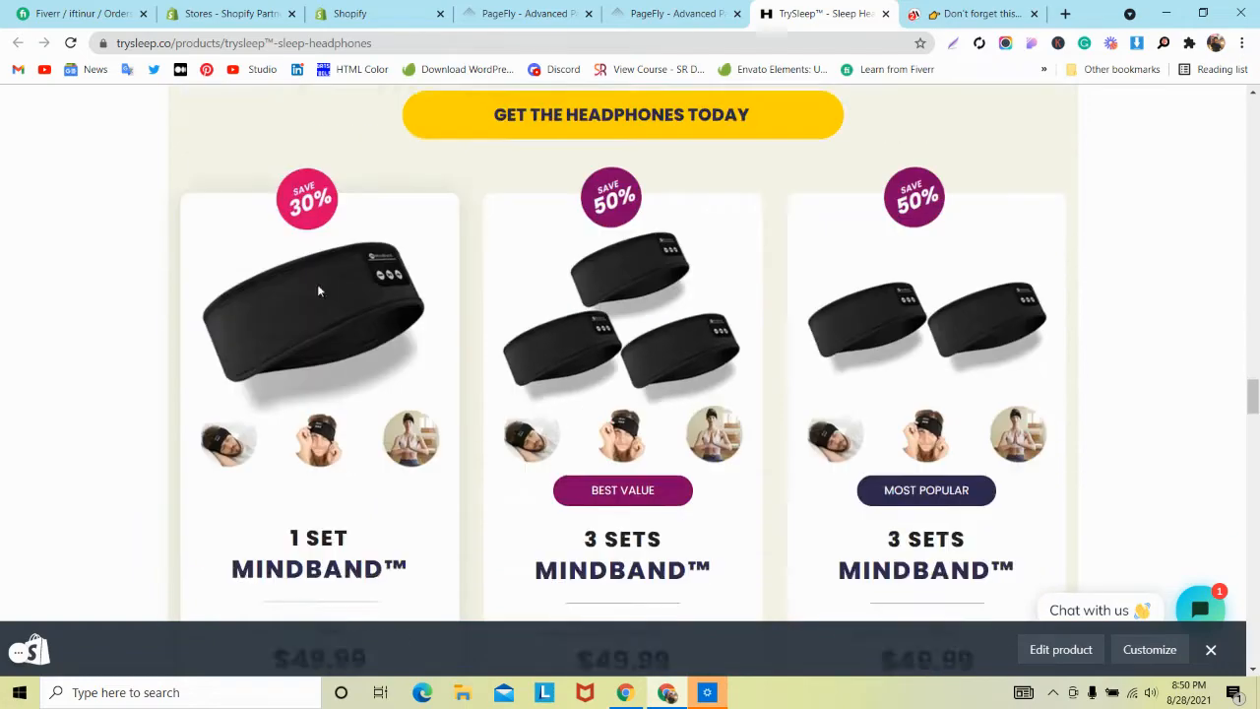
{"action": "scroll", "coordinate": [318, 296], "scroll_direction": "down", "scroll_amount": 9}
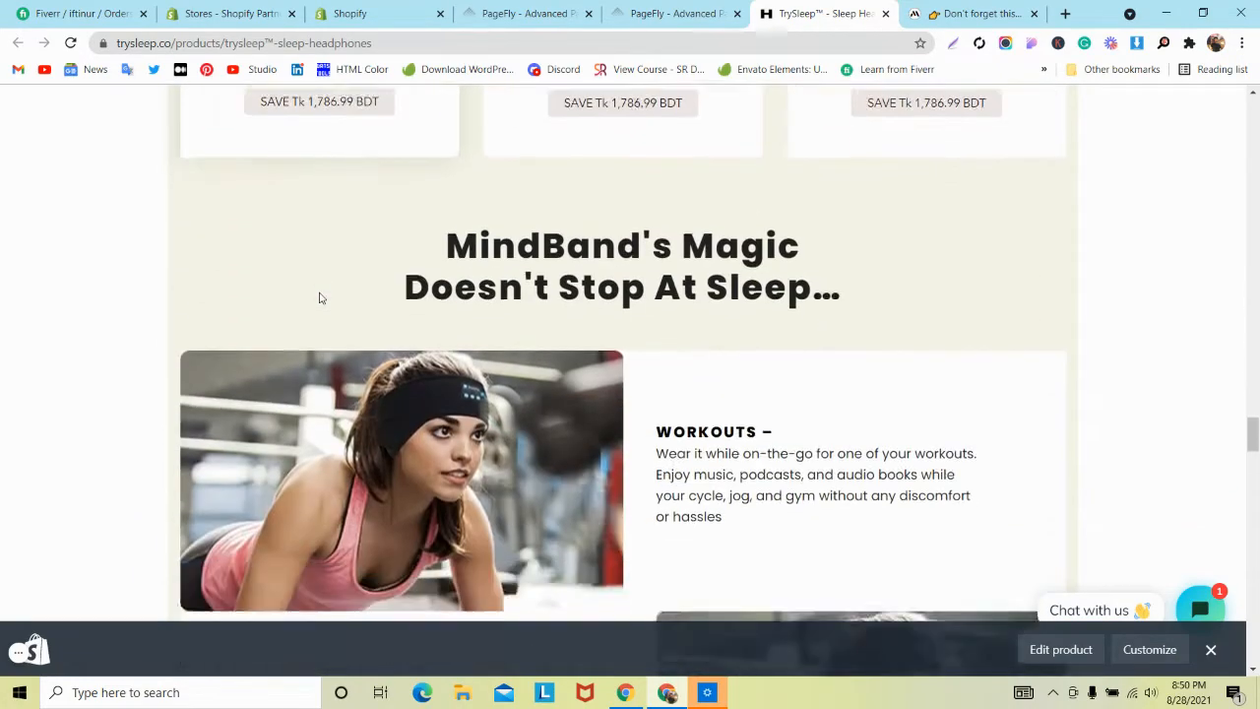
{"action": "scroll", "coordinate": [319, 298], "scroll_direction": "down", "scroll_amount": 15}
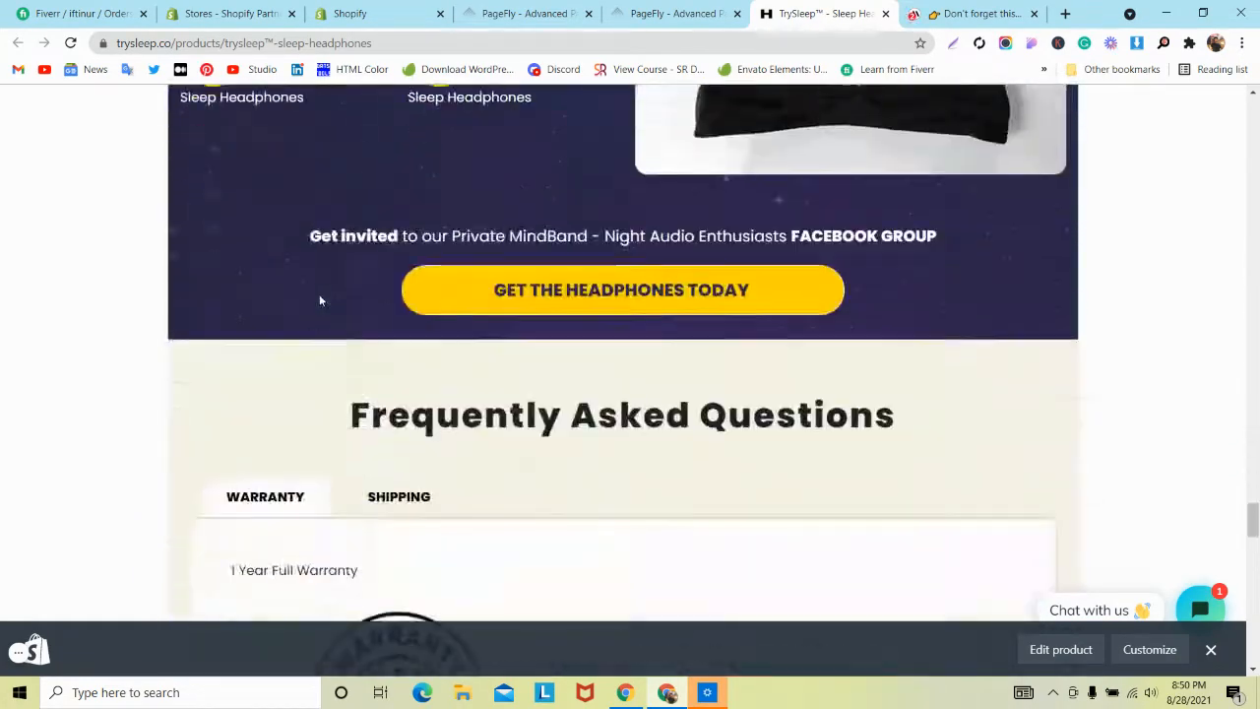
Step: Check the warranty and shipping content in the live page's Frequently Asked Questions section
{"action": "scroll", "coordinate": [318, 306], "scroll_direction": "down", "scroll_amount": 6}
{"action": "scroll", "coordinate": [318, 306], "scroll_direction": "up", "scroll_amount": 6}
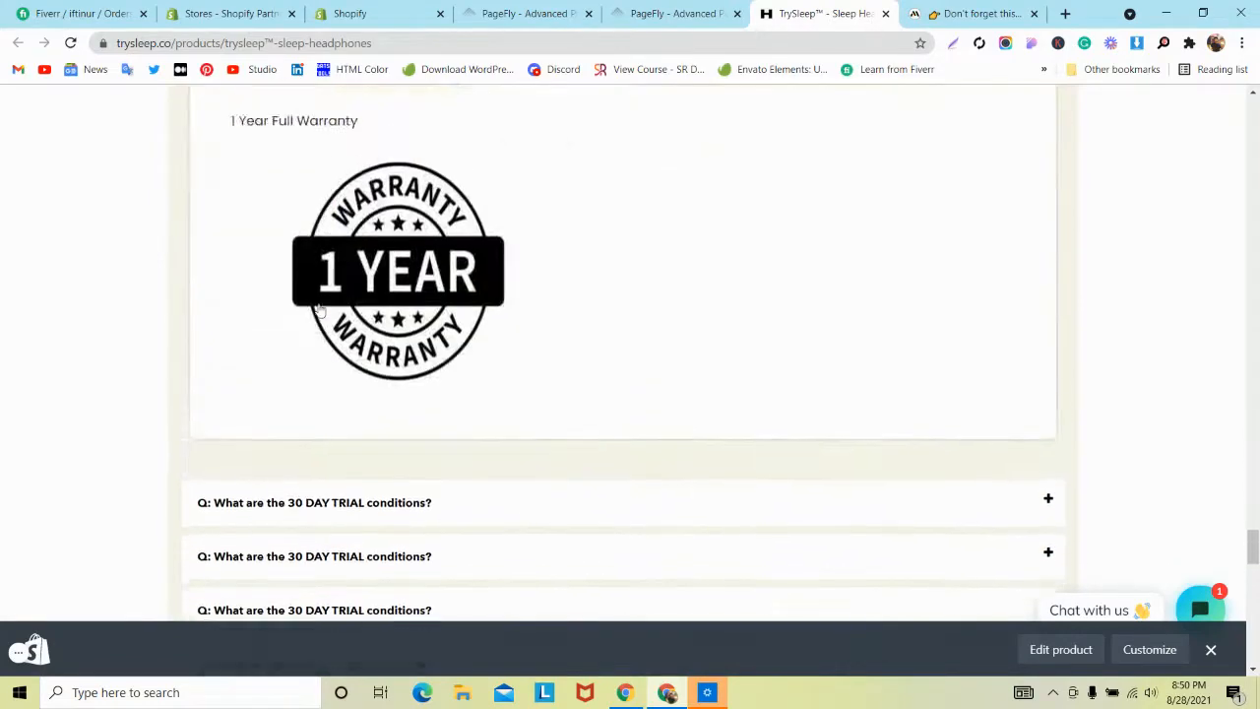
{"action": "scroll", "coordinate": [337, 294], "scroll_direction": "up", "scroll_amount": 2}
{"action": "scroll", "coordinate": [288, 349], "scroll_direction": "down", "scroll_amount": 4}
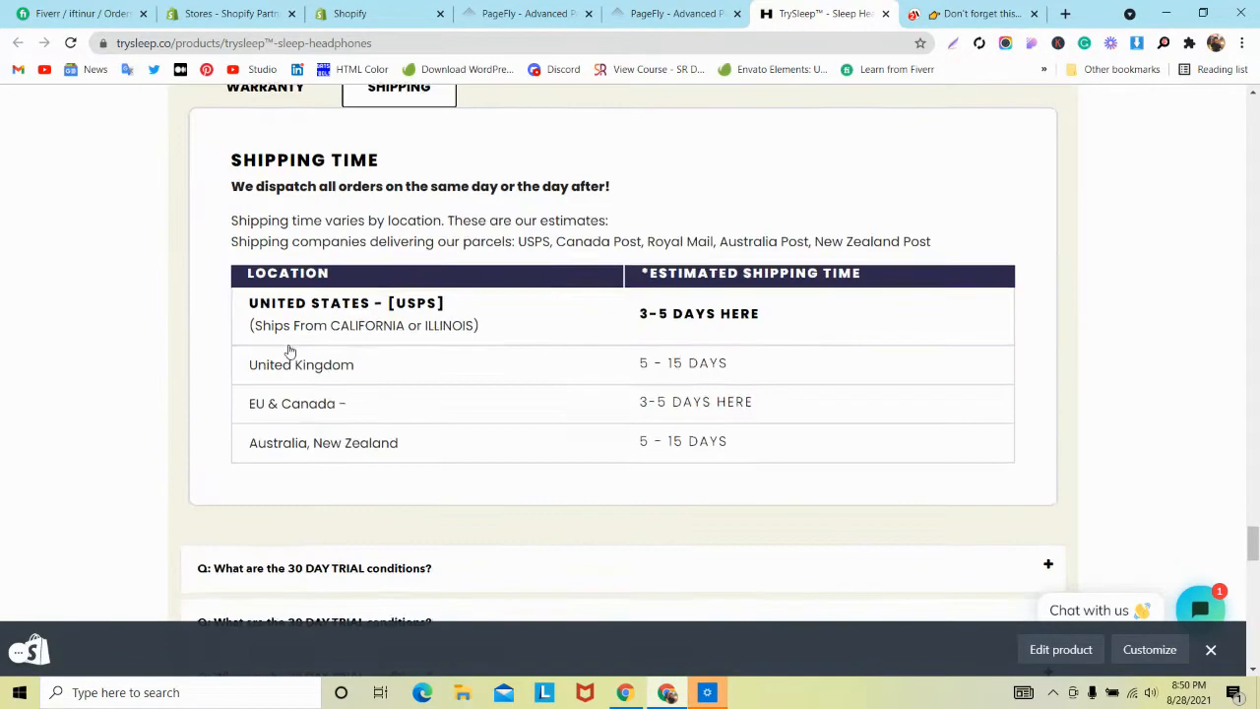
{"action": "scroll", "coordinate": [287, 344], "scroll_direction": "up", "scroll_amount": 3}
{"action": "left_click", "coordinate": [290, 335]}
{"action": "scroll", "coordinate": [291, 336], "scroll_direction": "down", "scroll_amount": 2}
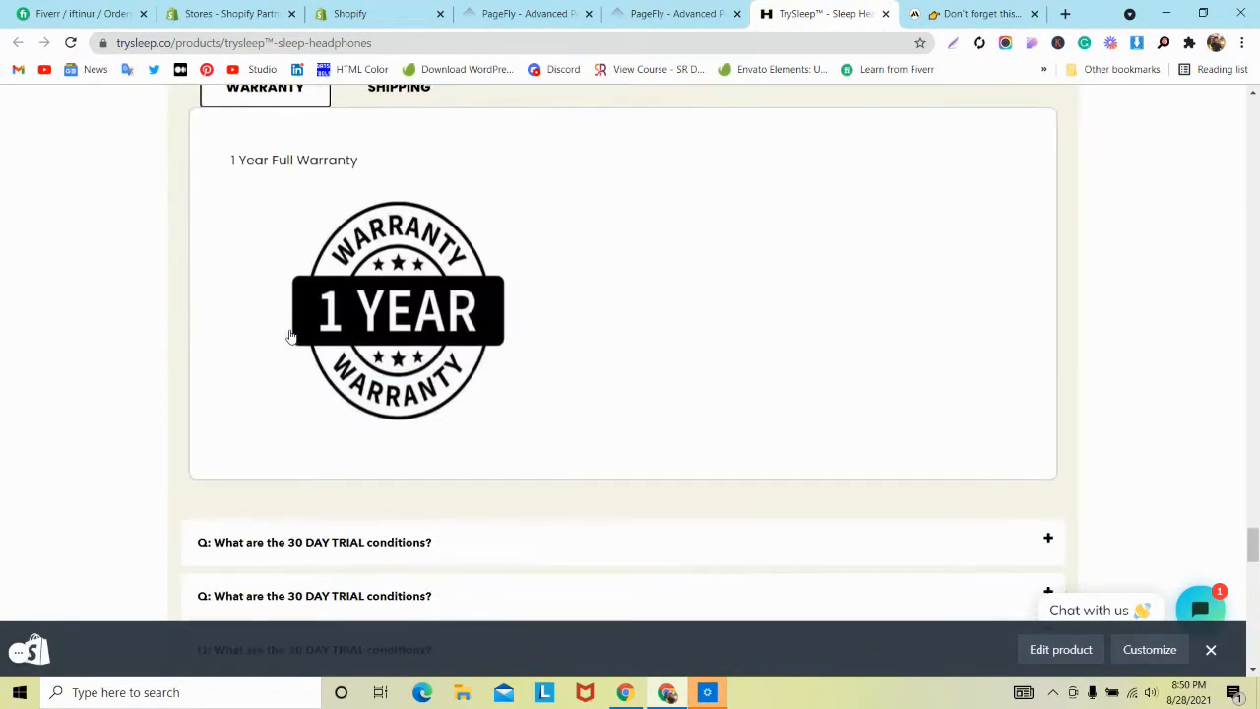
{"action": "scroll", "coordinate": [290, 335], "scroll_direction": "up", "scroll_amount": 1}
{"action": "scroll", "coordinate": [290, 332], "scroll_direction": "down", "scroll_amount": 3}
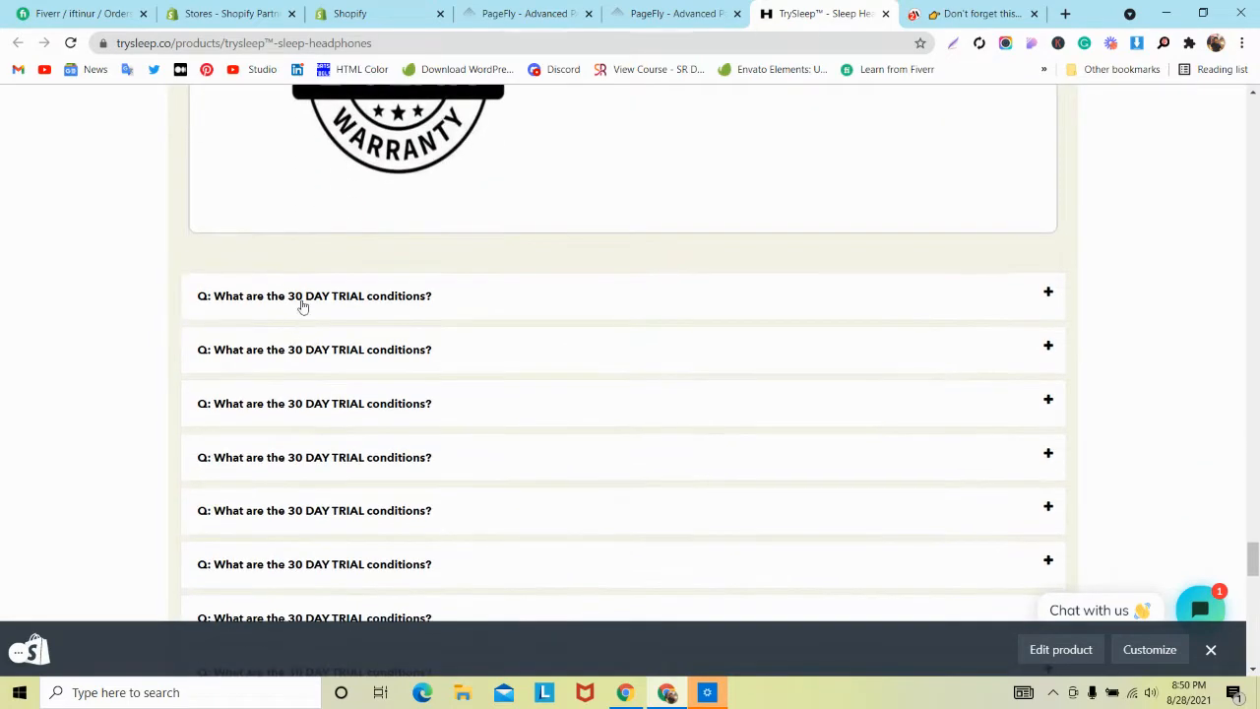
Step: Test the FAQ accordion by expanding and collapsing several of the 30 DAY TRIAL questions
{"action": "left_click", "coordinate": [303, 303]}
{"action": "left_click", "coordinate": [303, 306]}
{"action": "left_click", "coordinate": [312, 369]}
{"action": "scroll", "coordinate": [315, 371], "scroll_direction": "down", "scroll_amount": 2}
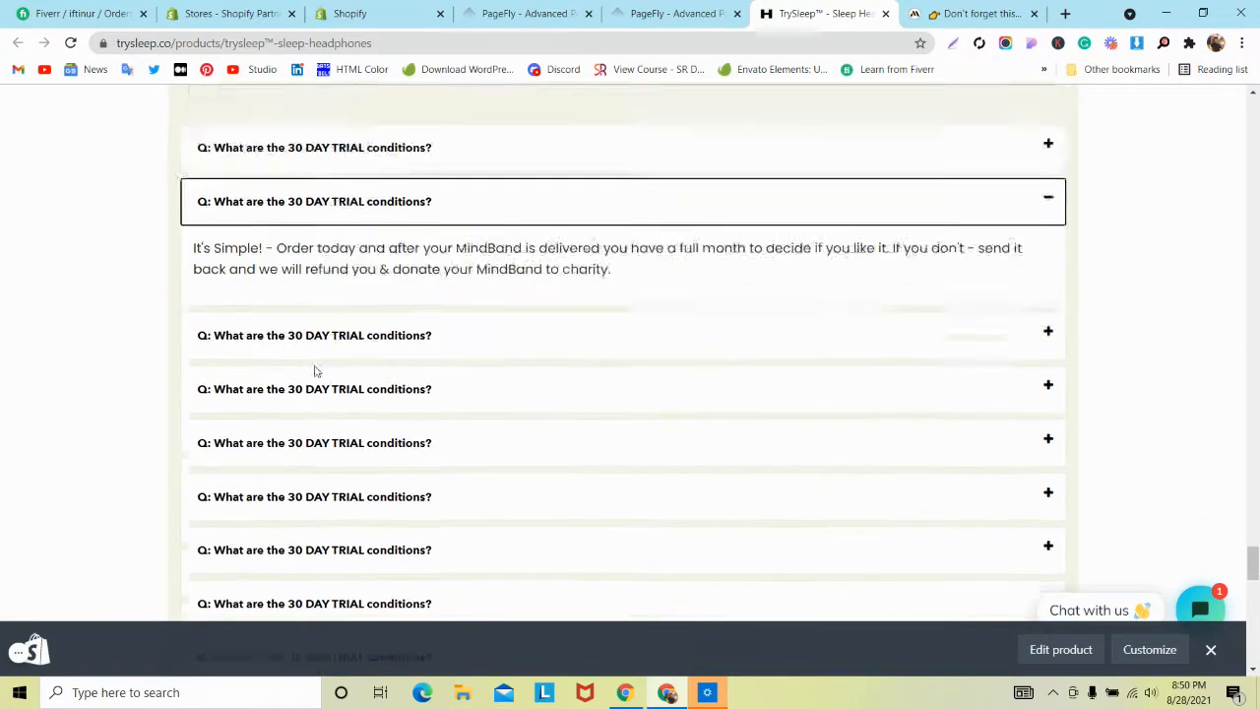
{"action": "left_click", "coordinate": [402, 236]}
{"action": "scroll", "coordinate": [408, 243], "scroll_direction": "up", "scroll_amount": 1}
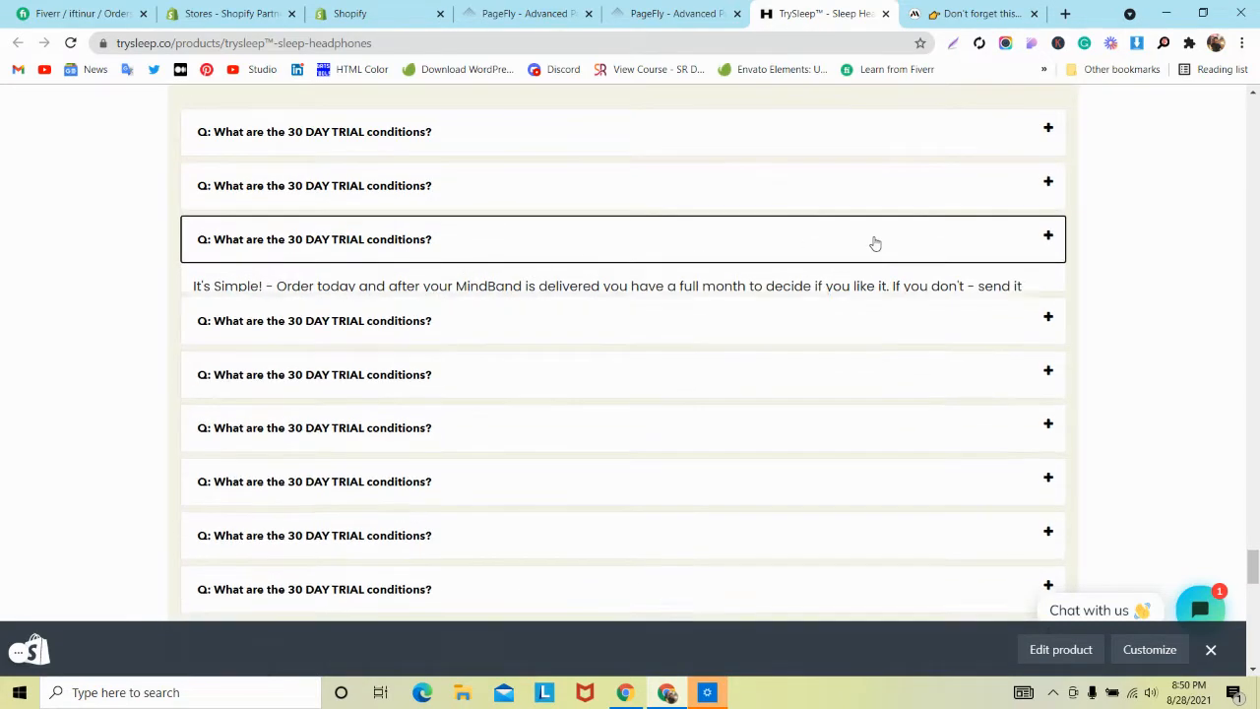
{"action": "left_click", "coordinate": [672, 248]}
{"action": "left_click", "coordinate": [960, 182]}
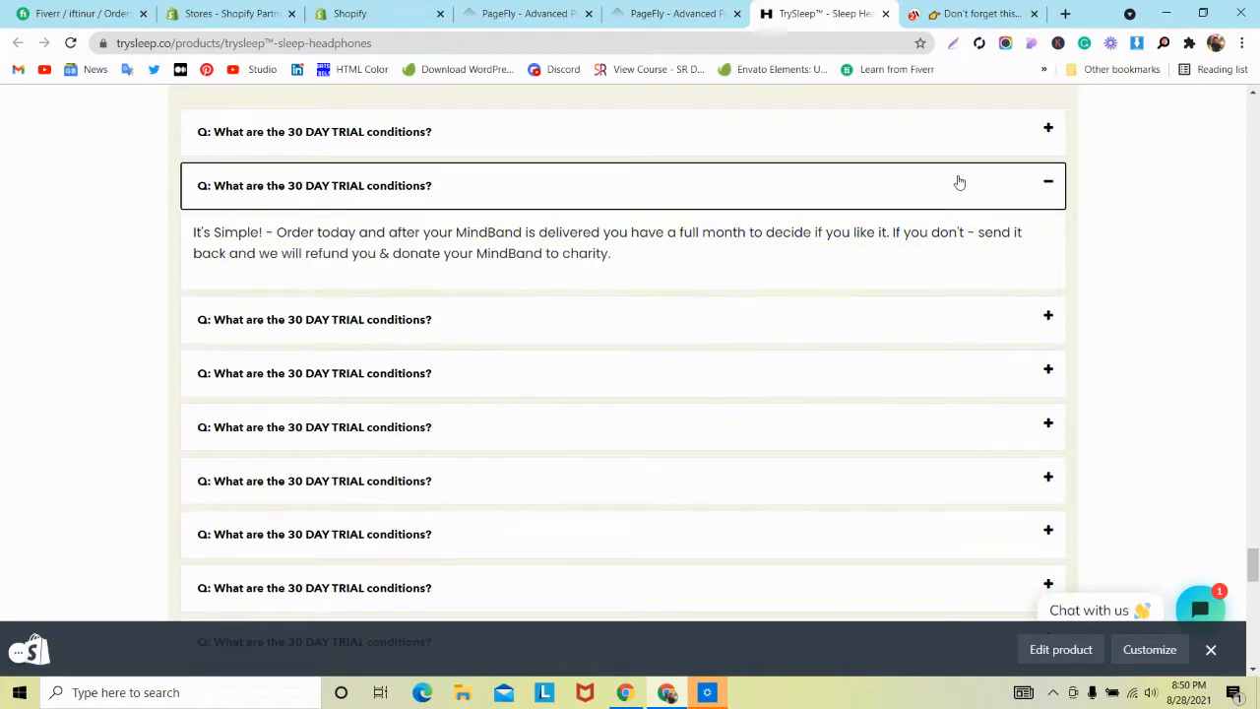
{"action": "left_click", "coordinate": [957, 181]}
{"action": "scroll", "coordinate": [573, 282], "scroll_direction": "down", "scroll_amount": 3}
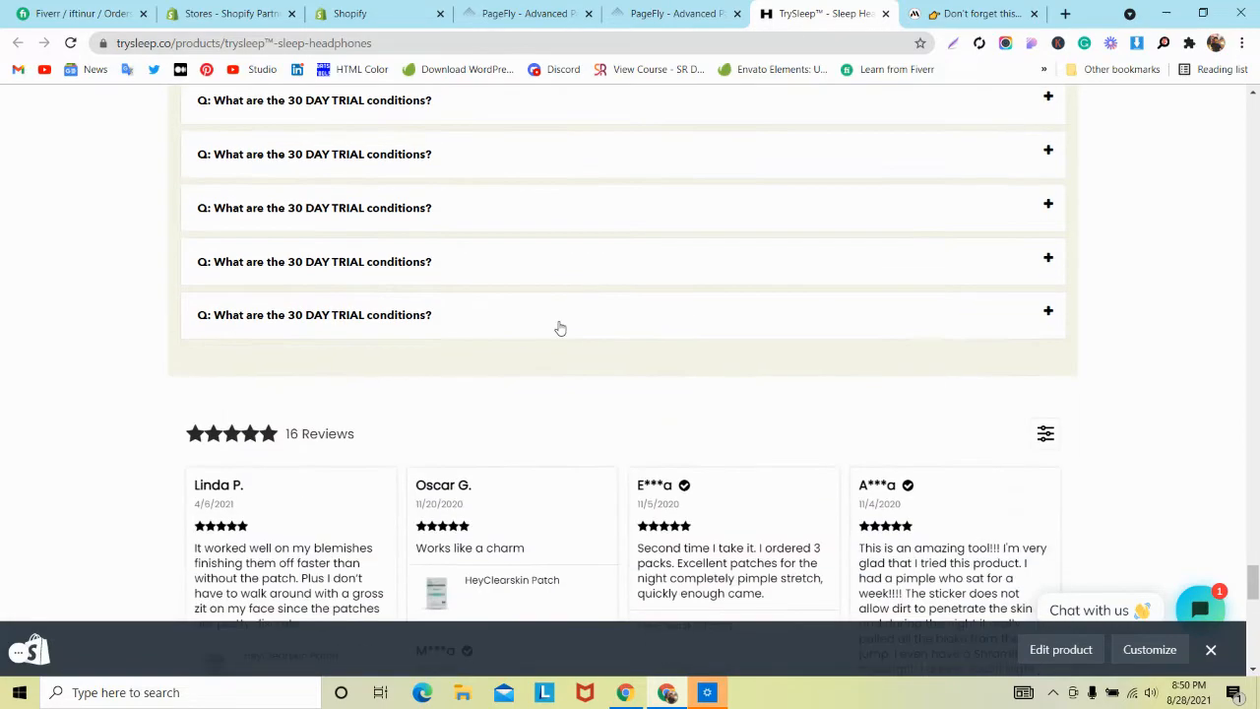
{"action": "left_click", "coordinate": [559, 328]}
{"action": "left_click", "coordinate": [559, 328]}
Step: Look through the customer reviews beneath the FAQ accordion on the live product page
{"action": "scroll", "coordinate": [559, 328], "scroll_direction": "down", "scroll_amount": 3}
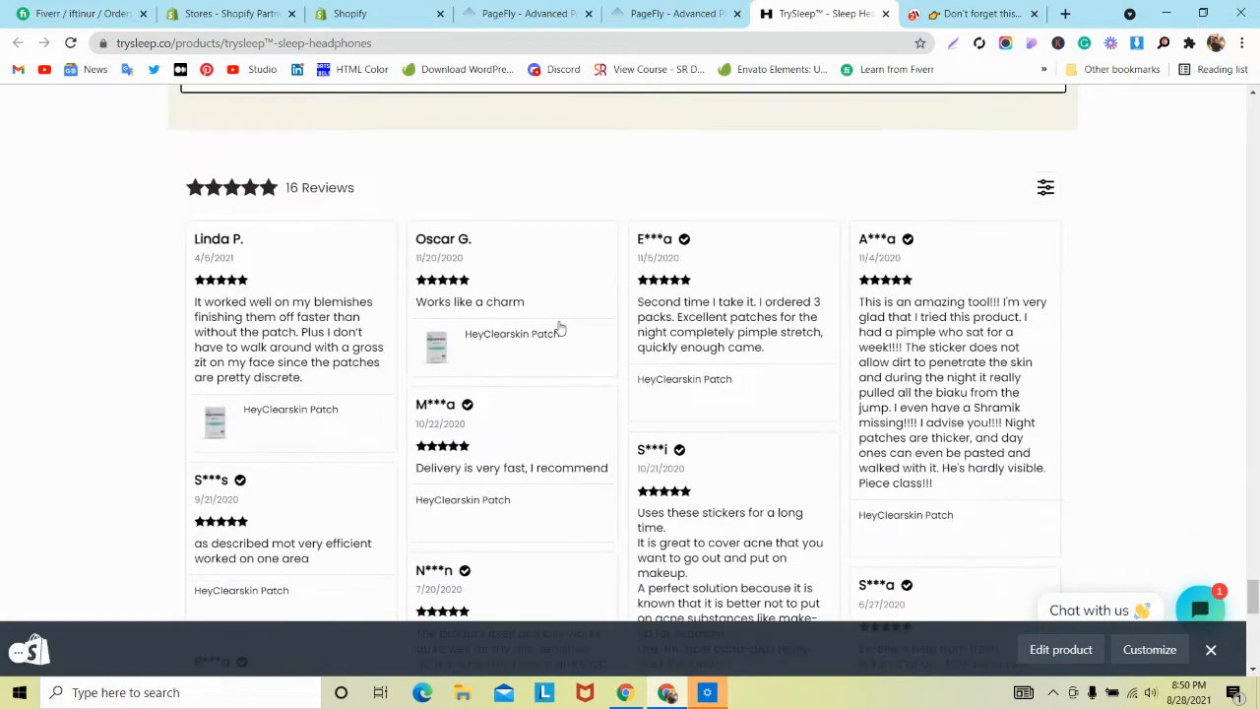
{"action": "scroll", "coordinate": [559, 328], "scroll_direction": "down", "scroll_amount": 5}
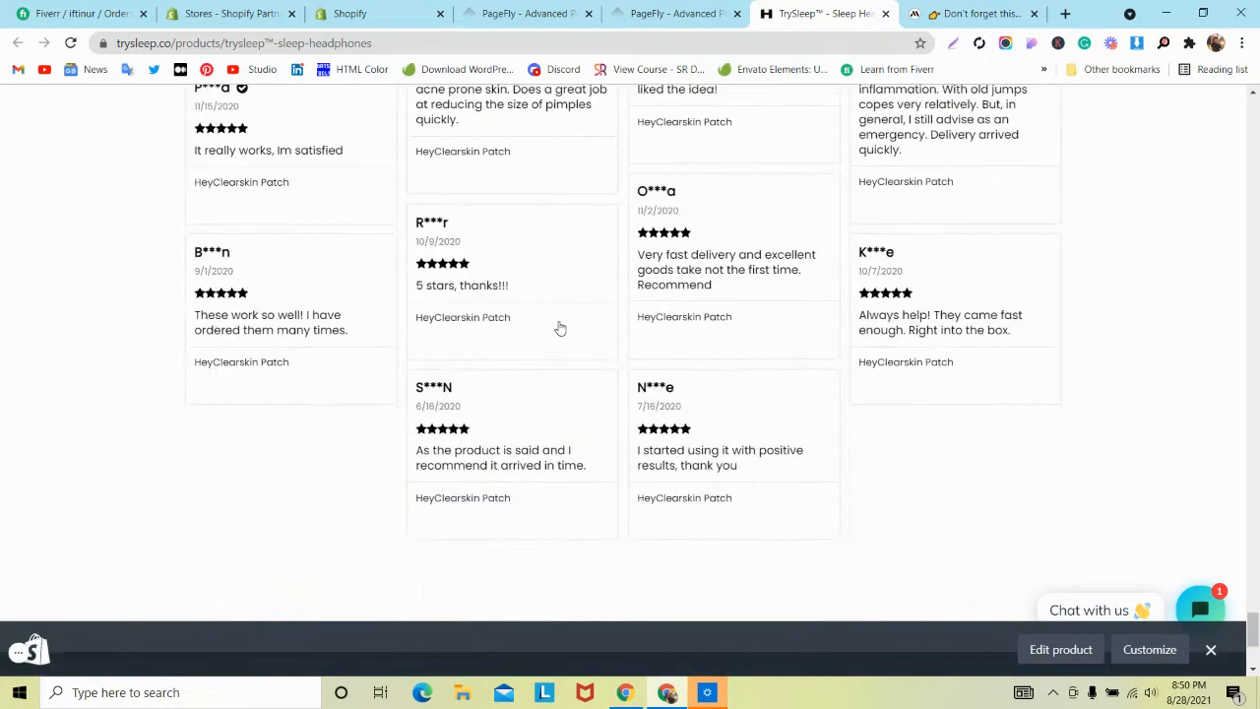
{"action": "scroll", "coordinate": [560, 328], "scroll_direction": "up", "scroll_amount": 7}
{"action": "scroll", "coordinate": [560, 328], "scroll_direction": "down", "scroll_amount": 3}
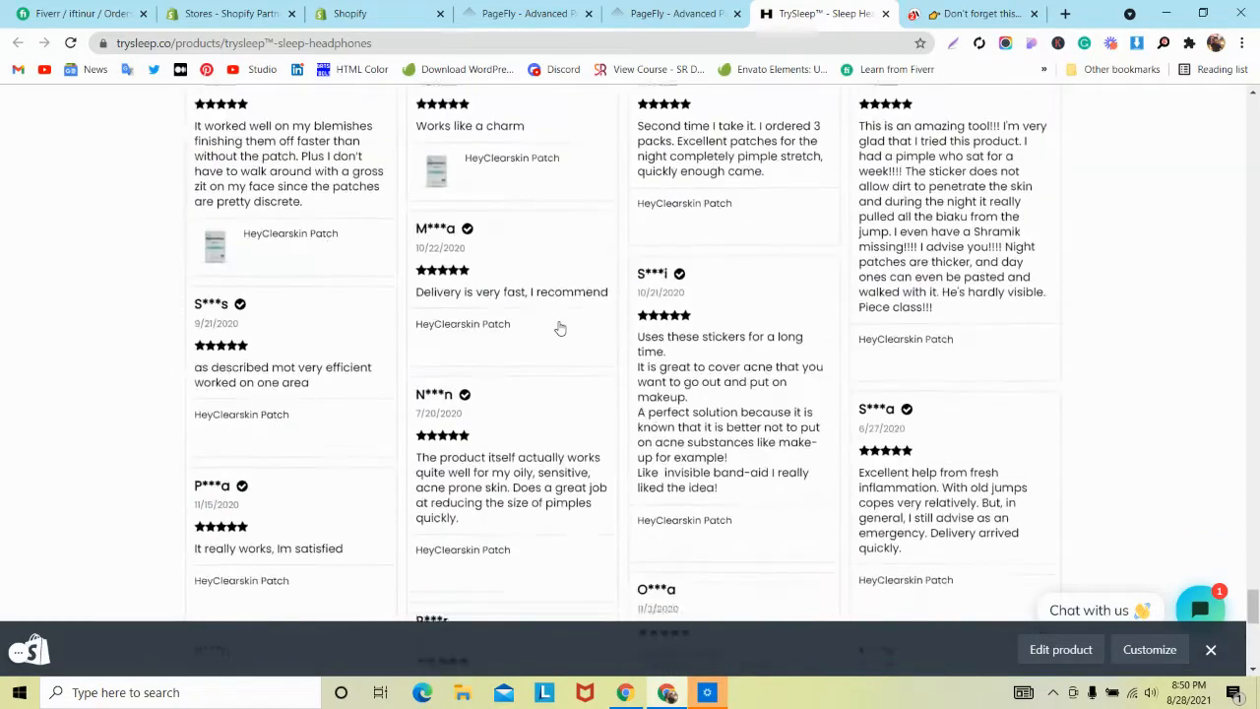
{"action": "scroll", "coordinate": [729, 421], "scroll_direction": "down", "scroll_amount": 3}
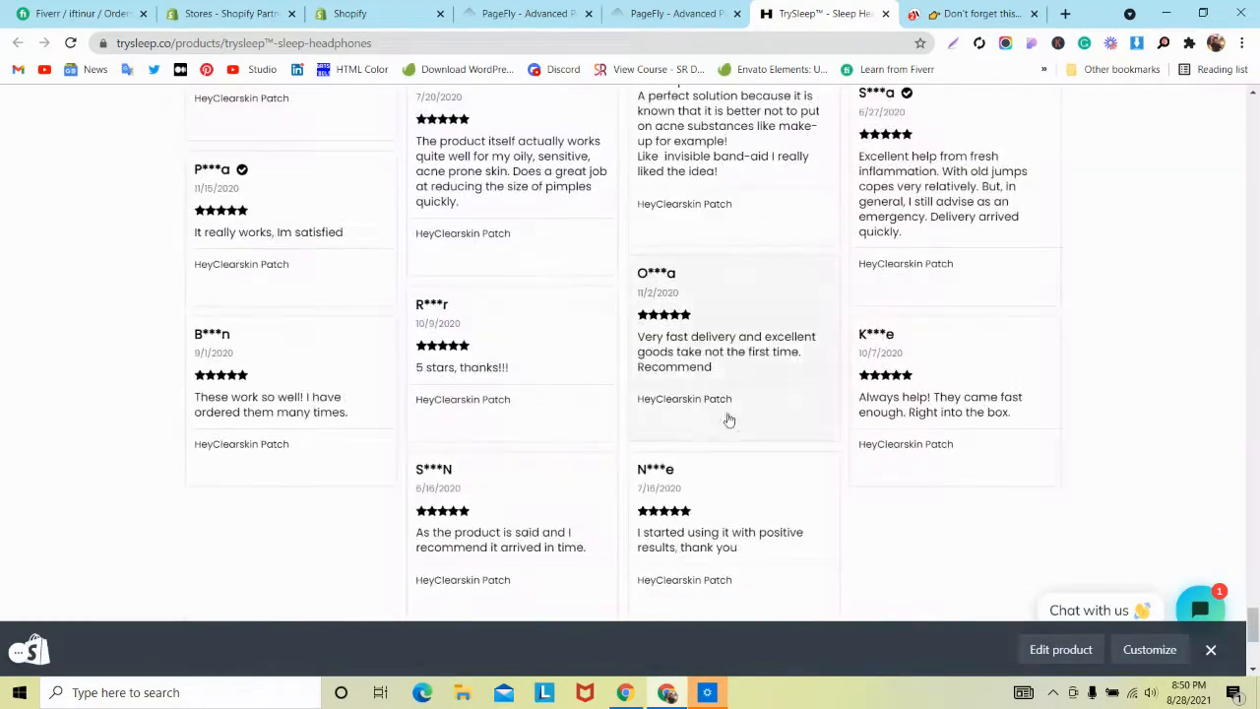
Step: Dismiss the store admin preview bar and review the desktop product page up to its header
{"action": "left_click", "coordinate": [1211, 650]}
{"action": "scroll", "coordinate": [785, 396], "scroll_direction": "up", "scroll_amount": 10}
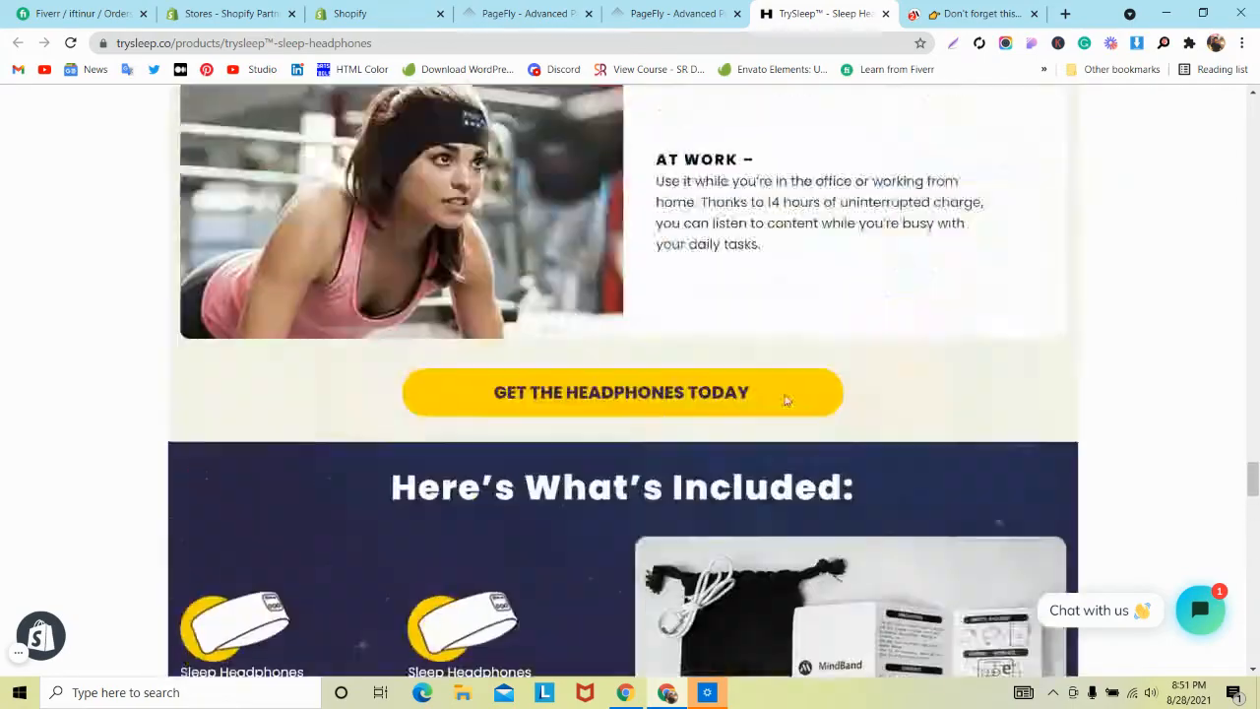
{"action": "scroll", "coordinate": [785, 399], "scroll_direction": "up", "scroll_amount": 15}
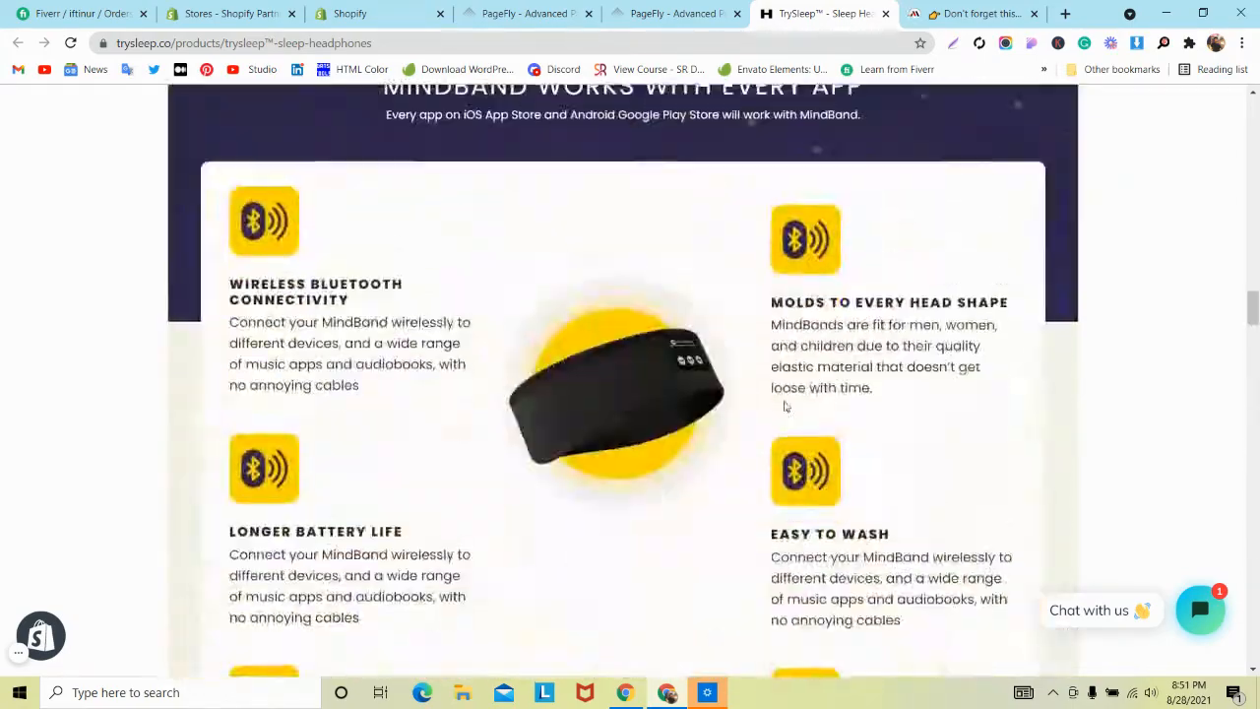
{"action": "scroll", "coordinate": [784, 406], "scroll_direction": "up", "scroll_amount": 15}
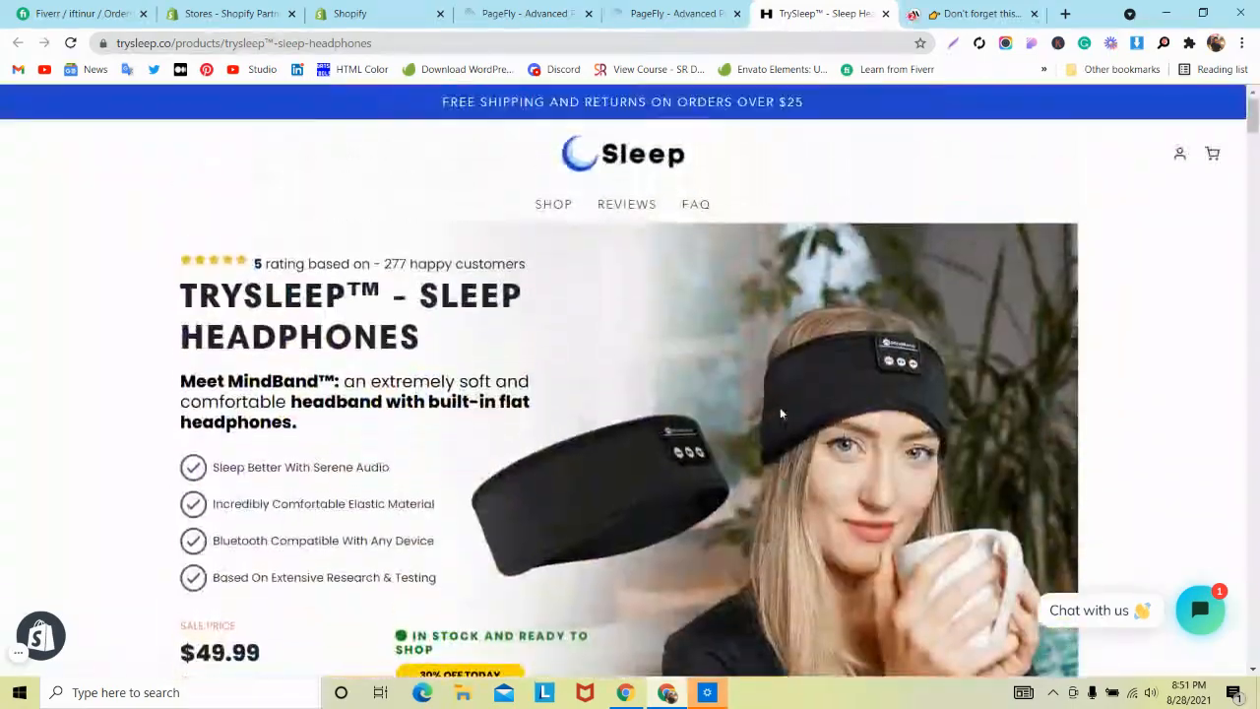
{"action": "scroll", "coordinate": [779, 414], "scroll_direction": "down", "scroll_amount": 15}
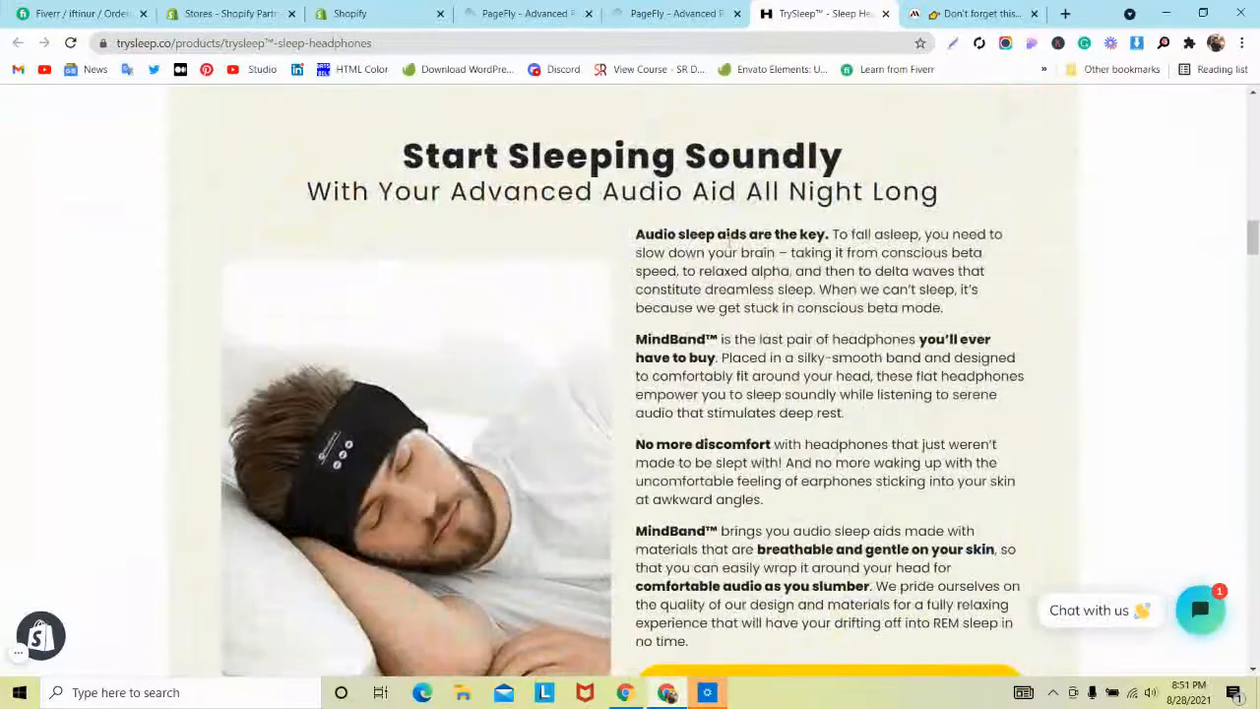
Step: Inspect the "With Your Advanced Audio Aid All Night Long" text, dock the developer tools to the right and show the iPhone 6/7/8 mobile view
{"action": "right_click", "coordinate": [727, 204]}
{"action": "left_click", "coordinate": [797, 468]}
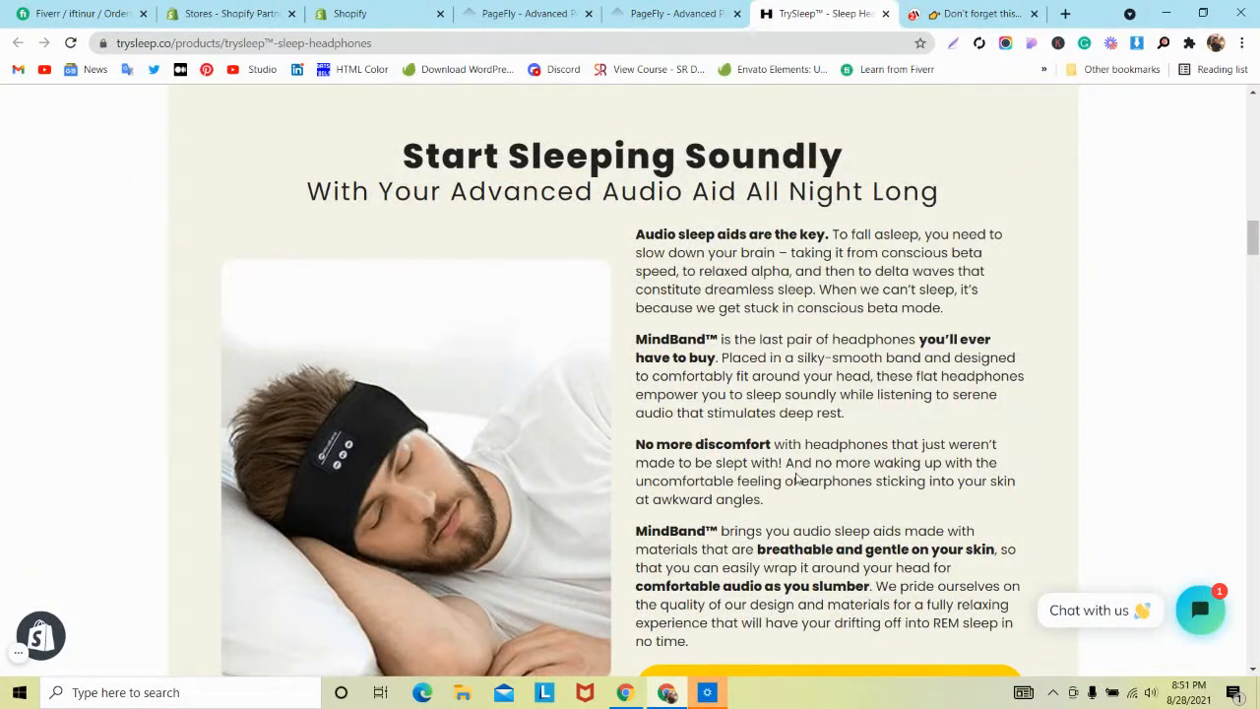
{"action": "left_click", "coordinate": [1226, 349]}
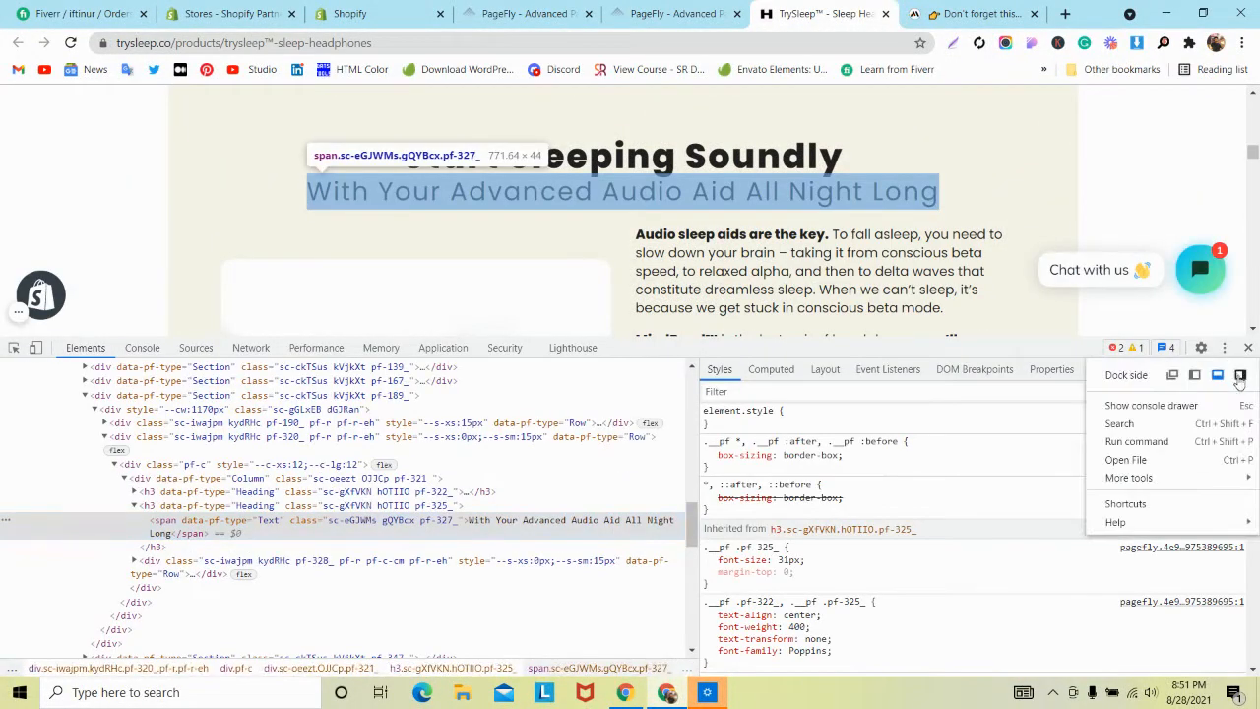
{"action": "left_click", "coordinate": [1241, 375]}
{"action": "left_click", "coordinate": [841, 95]}
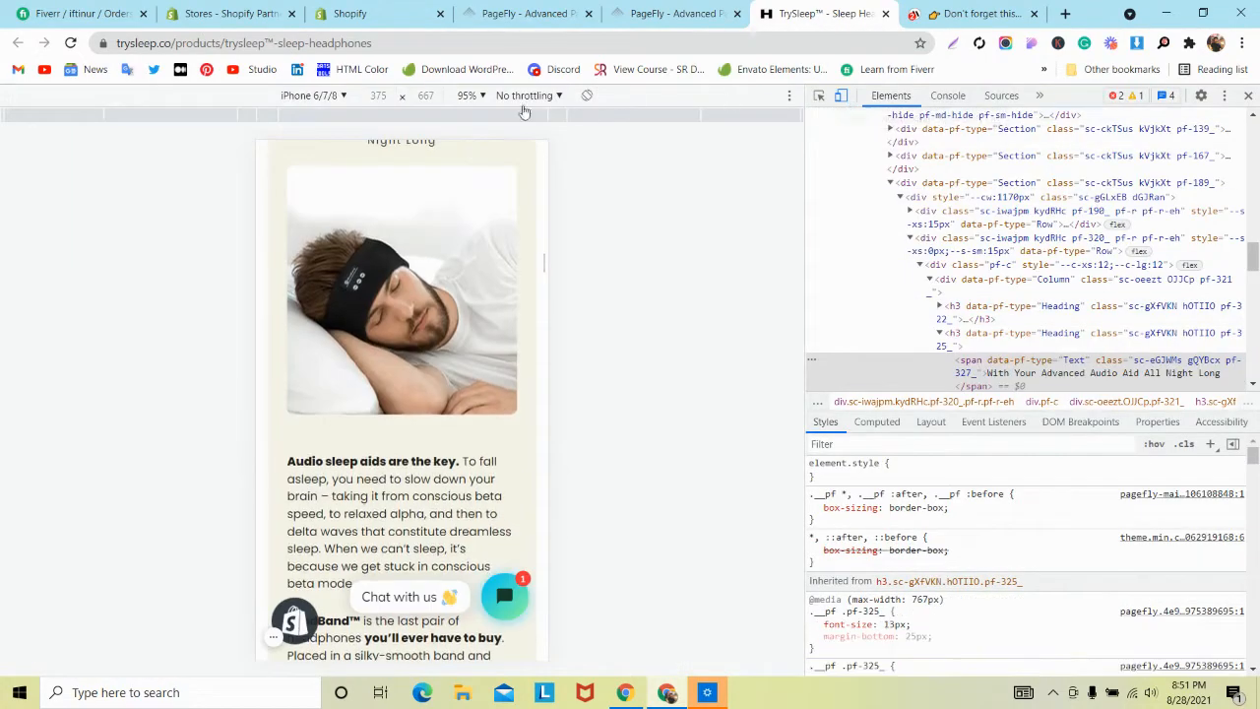
Step: Look through the TrySleep page in mobile view, from the product gallery and price down to "The Sleep-Deprived You" block
{"action": "scroll", "coordinate": [381, 283], "scroll_direction": "up", "scroll_amount": 15}
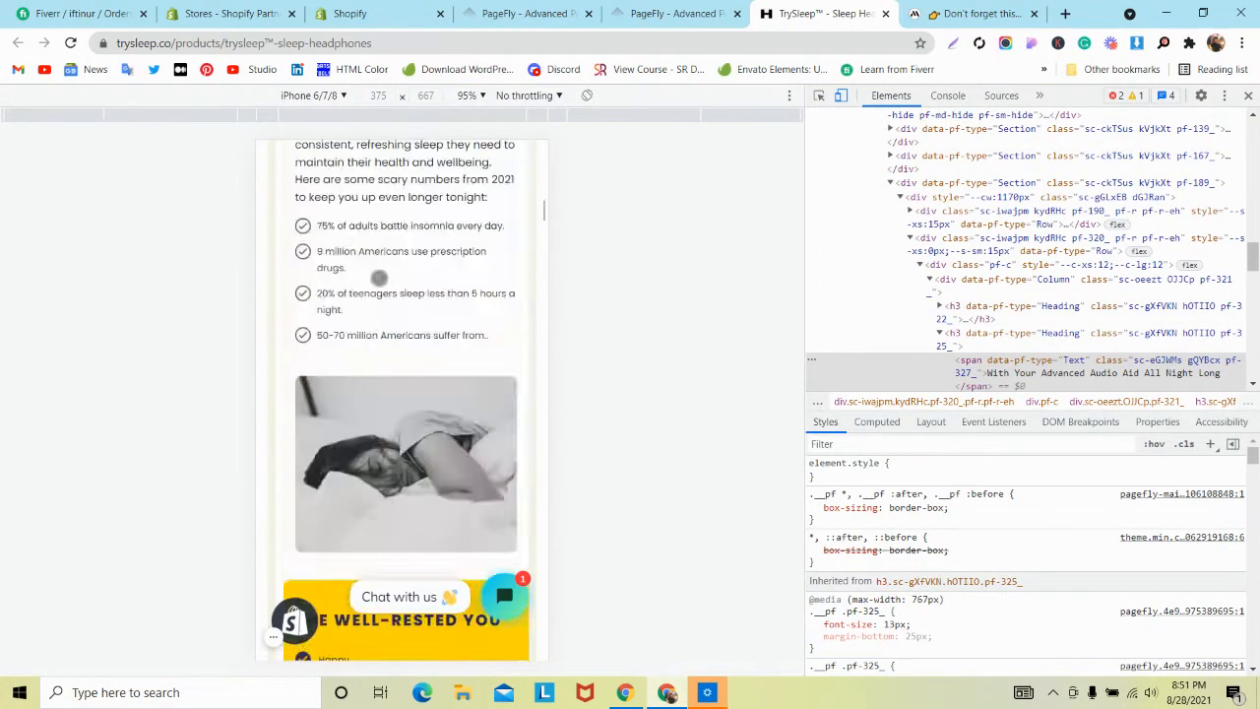
{"action": "scroll", "coordinate": [381, 284], "scroll_direction": "down", "scroll_amount": 5}
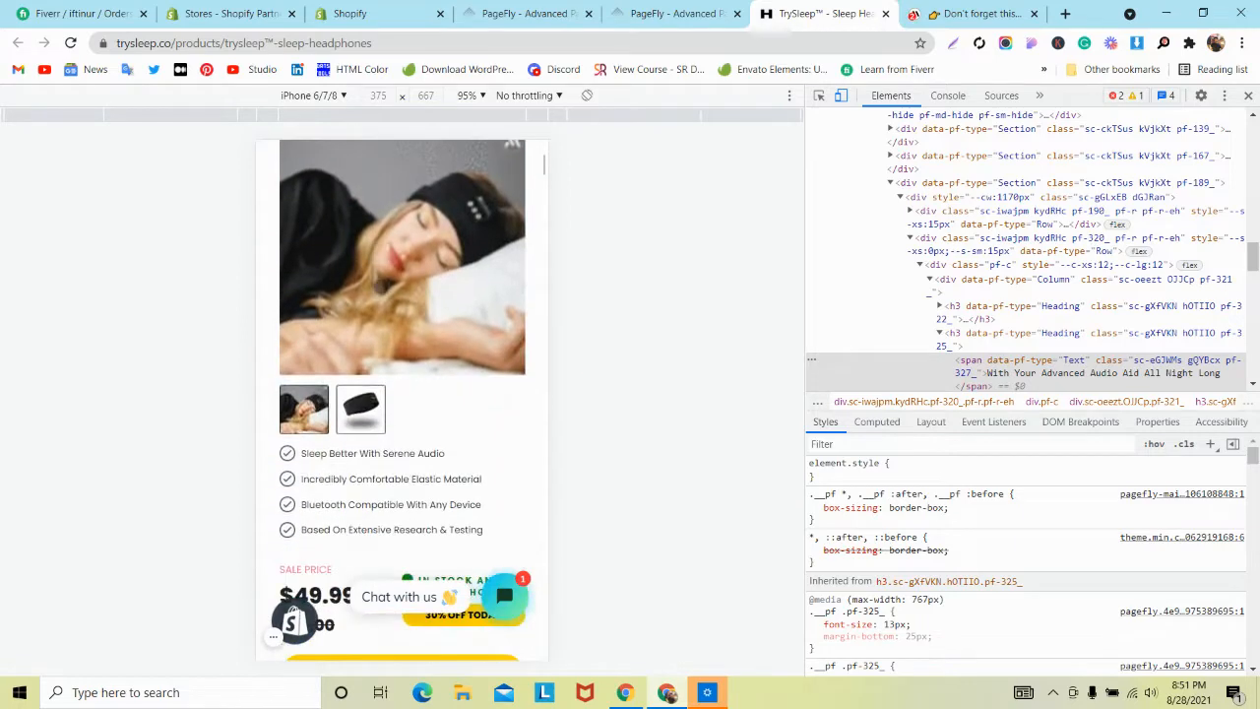
{"action": "scroll", "coordinate": [381, 288], "scroll_direction": "down", "scroll_amount": 5}
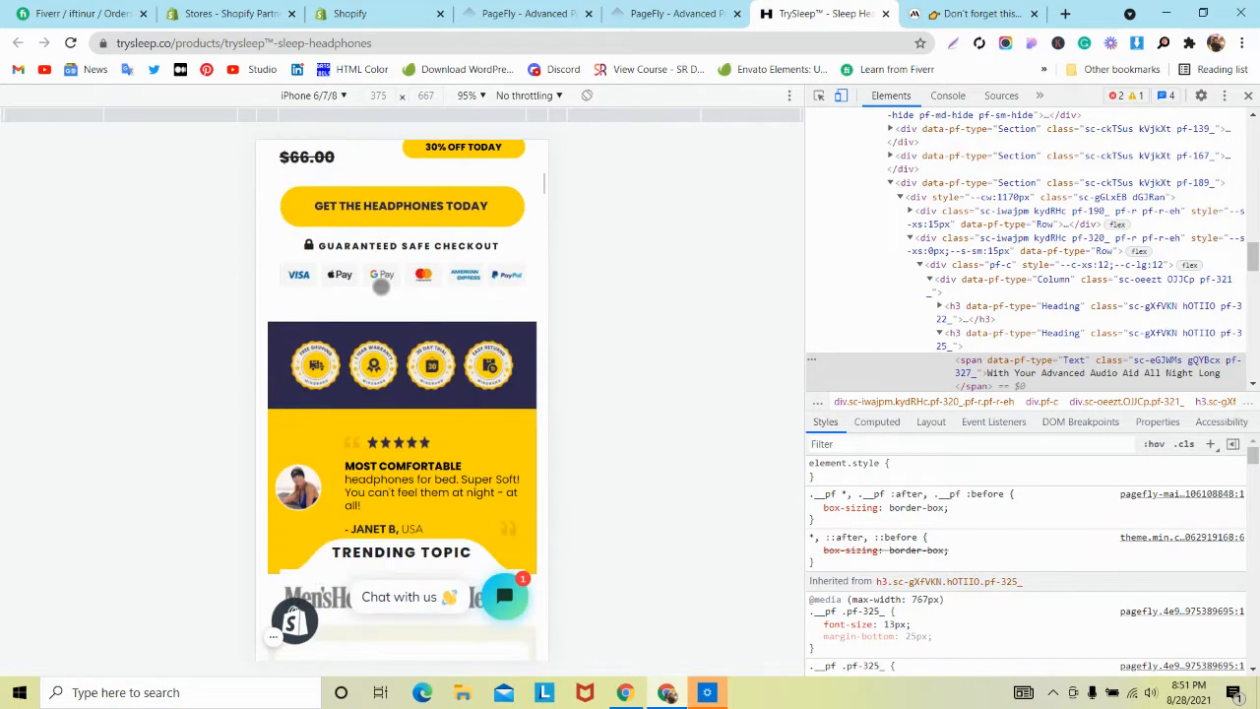
{"action": "scroll", "coordinate": [381, 286], "scroll_direction": "up", "scroll_amount": 4}
{"action": "scroll", "coordinate": [381, 286], "scroll_direction": "down", "scroll_amount": 6}
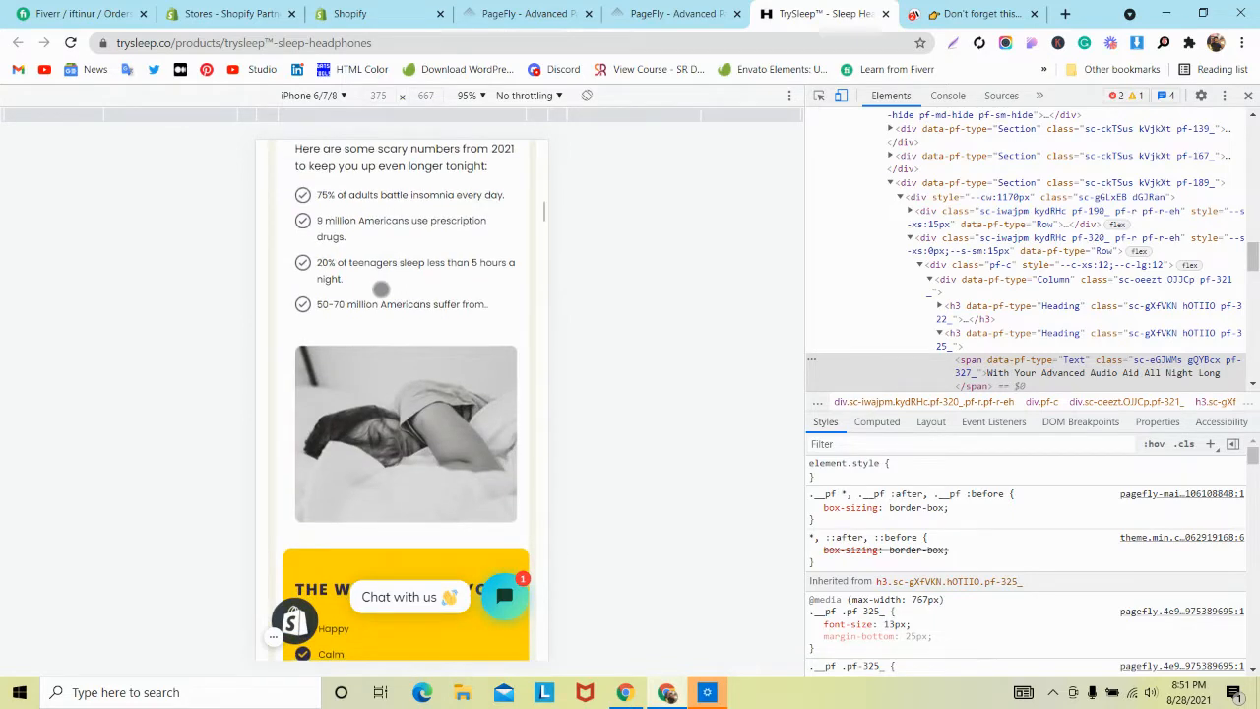
{"action": "scroll", "coordinate": [382, 288], "scroll_direction": "down", "scroll_amount": 4}
{"action": "scroll", "coordinate": [381, 290], "scroll_direction": "down", "scroll_amount": 2}
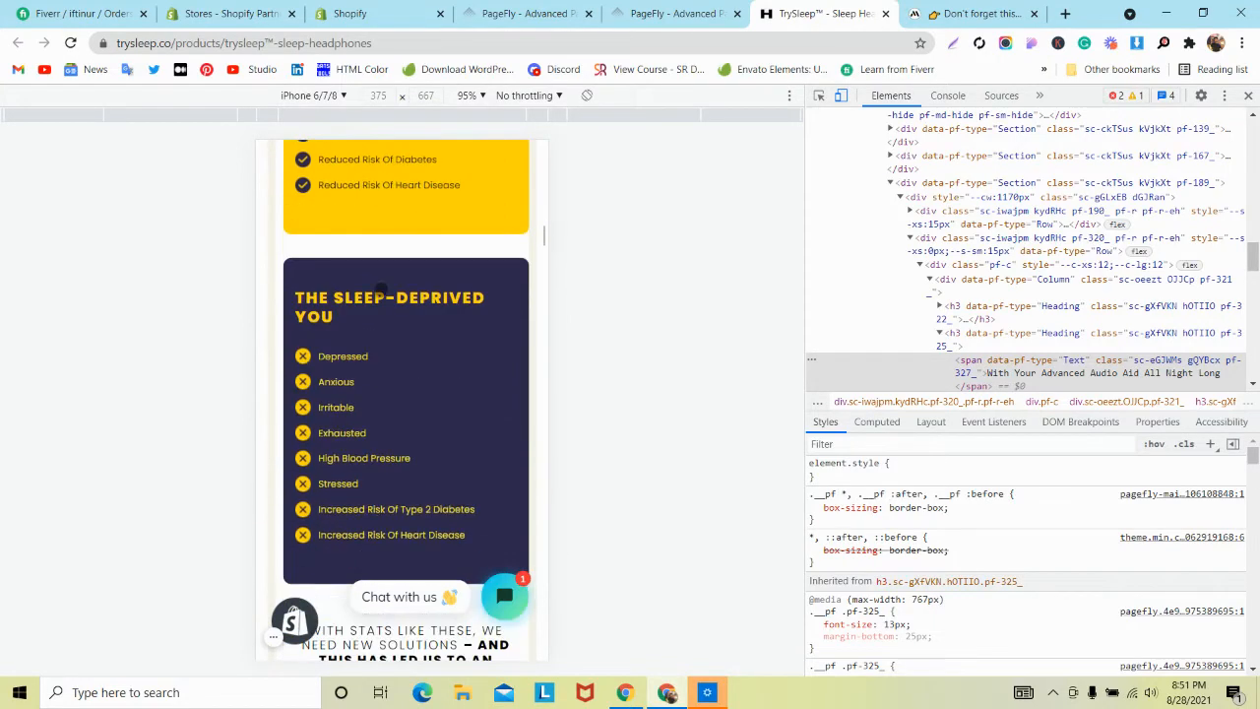
Step: Switch to the MindBand reference page and inspect it in the iPhone 6/7/8 mobile view with developer tools docked to the right
{"action": "left_click", "coordinate": [975, 13]}
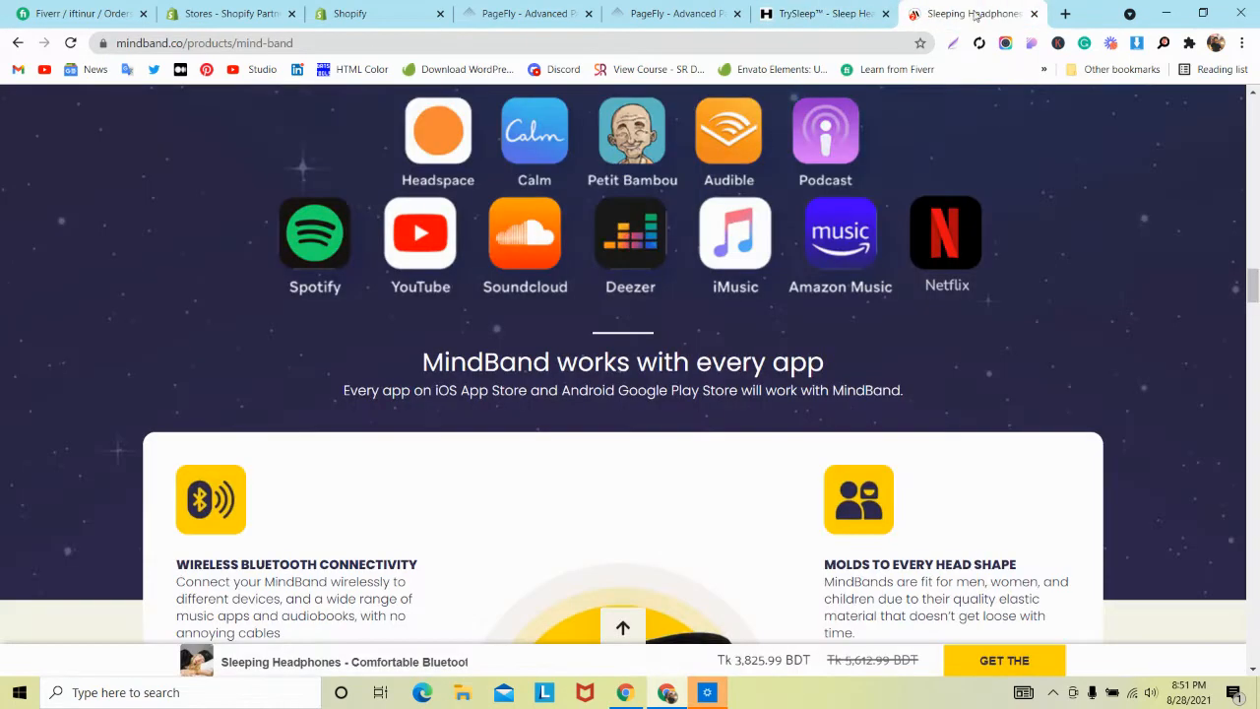
{"action": "right_click", "coordinate": [1020, 323]}
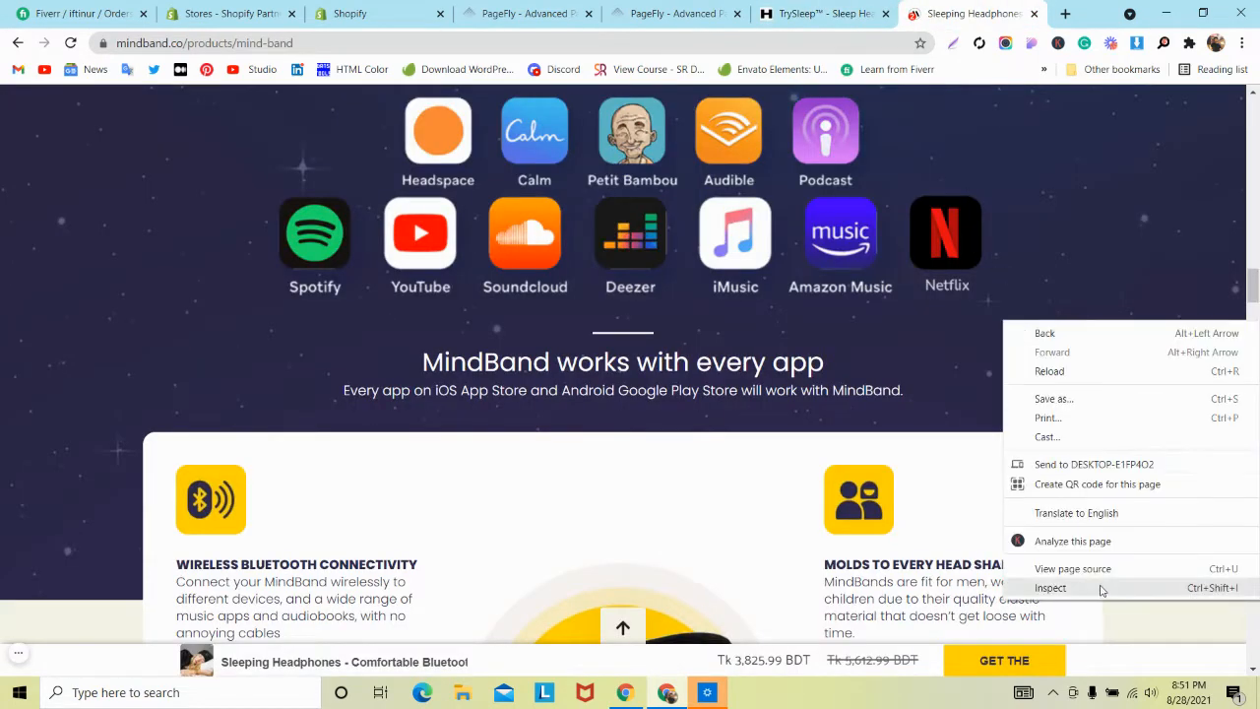
{"action": "left_click", "coordinate": [1101, 589]}
{"action": "left_click", "coordinate": [1224, 96]}
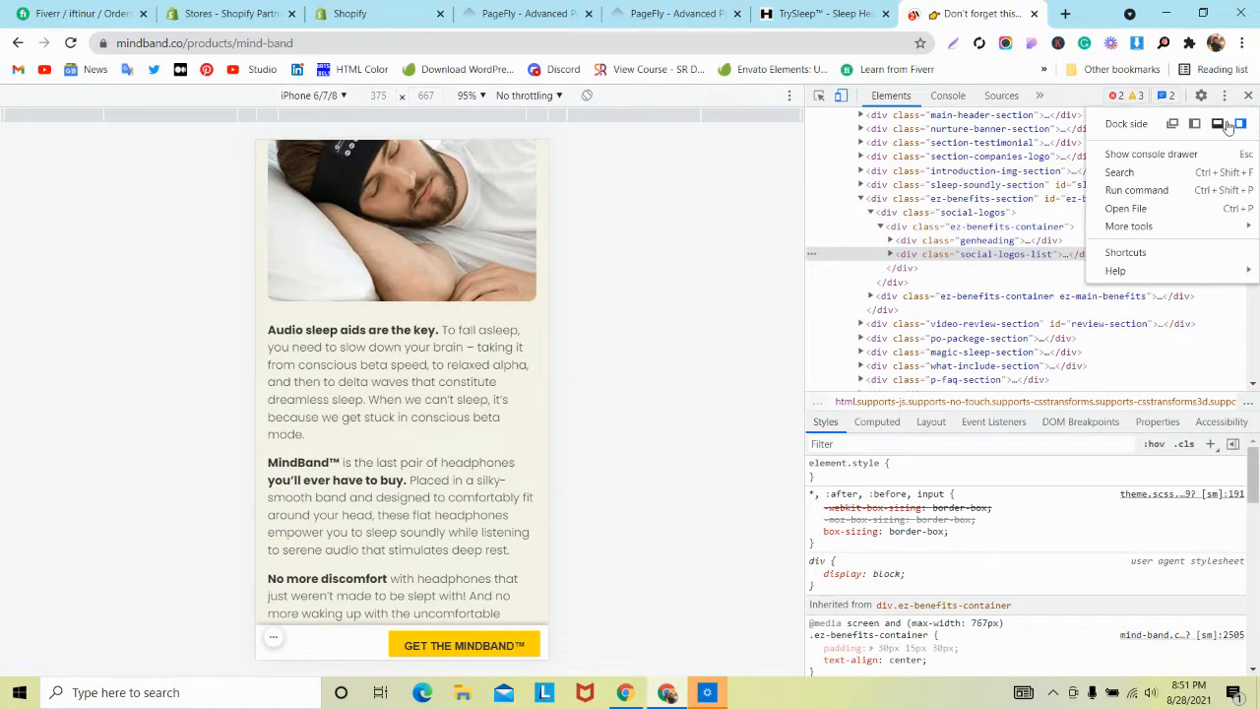
{"action": "left_click", "coordinate": [1230, 126]}
{"action": "left_click", "coordinate": [1224, 348]}
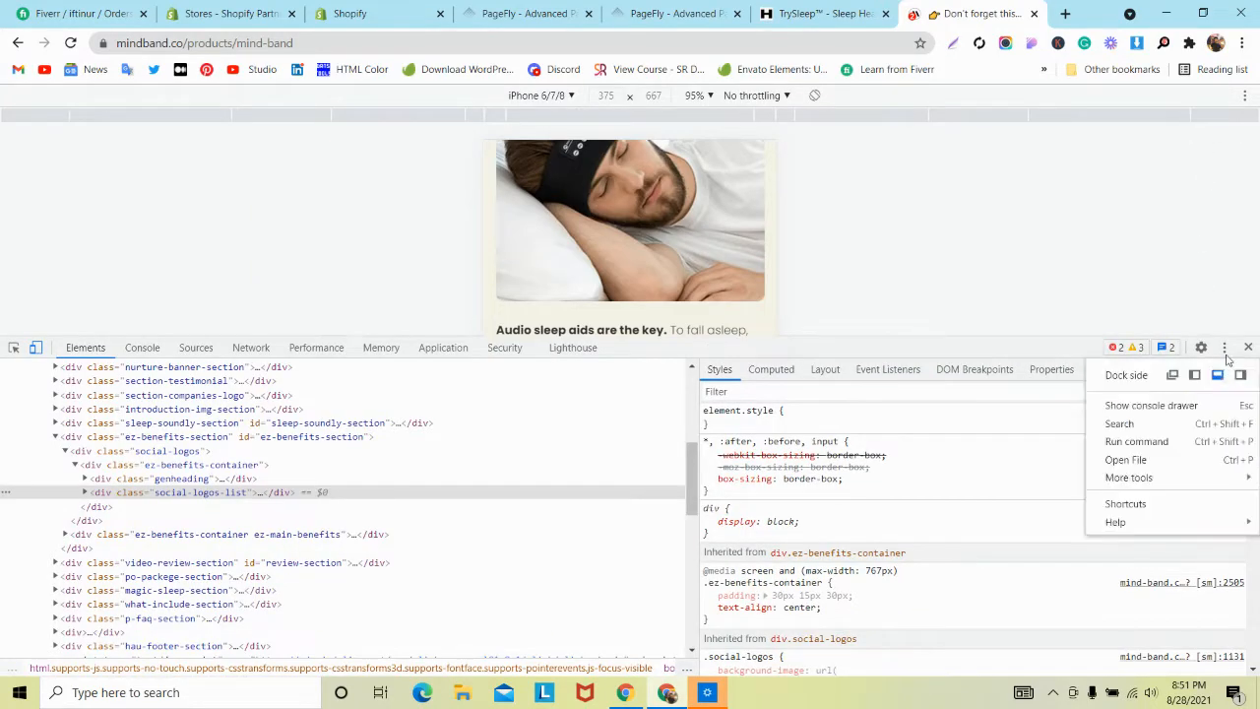
{"action": "left_click", "coordinate": [1239, 374]}
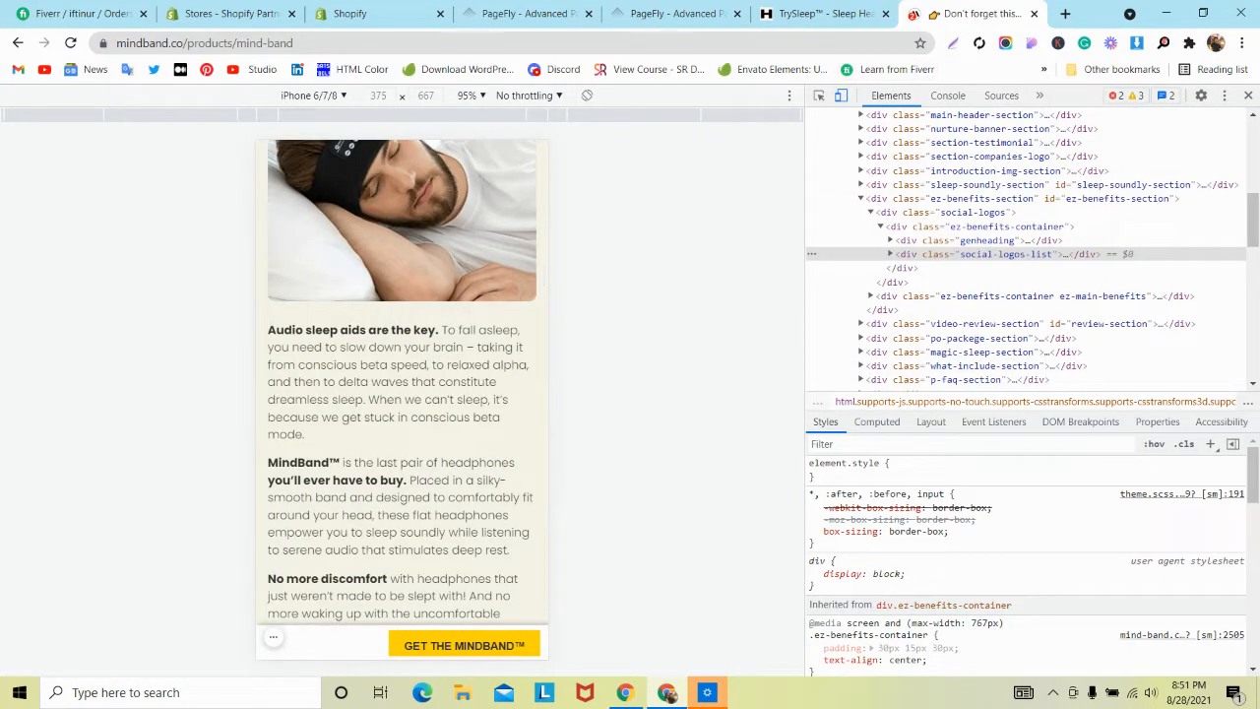
Step: Examine the MindBand reference page on mobile, from its header and bundle offers down to the Trending Topic and Sleeplessness sections
{"action": "scroll", "coordinate": [361, 283], "scroll_direction": "down", "scroll_amount": 4}
{"action": "scroll", "coordinate": [363, 287], "scroll_direction": "up", "scroll_amount": 20}
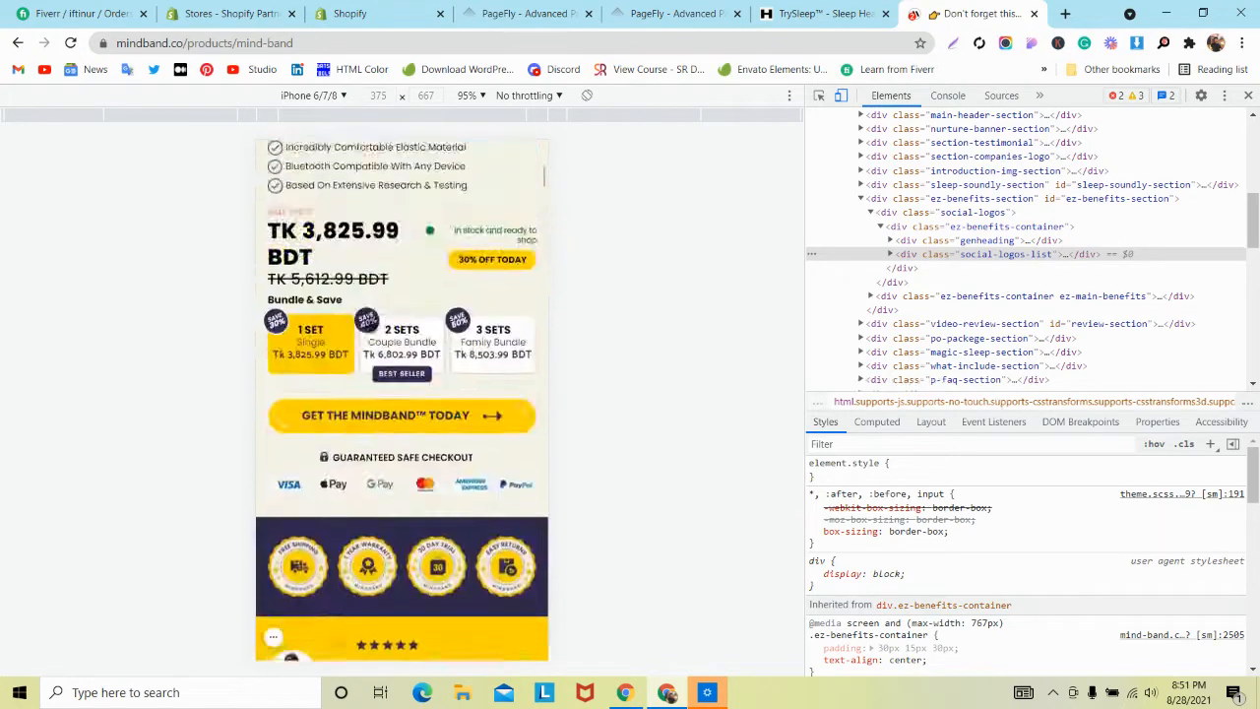
{"action": "scroll", "coordinate": [370, 322], "scroll_direction": "up", "scroll_amount": 5}
{"action": "scroll", "coordinate": [370, 325], "scroll_direction": "down", "scroll_amount": 2}
{"action": "scroll", "coordinate": [370, 324], "scroll_direction": "up", "scroll_amount": 2}
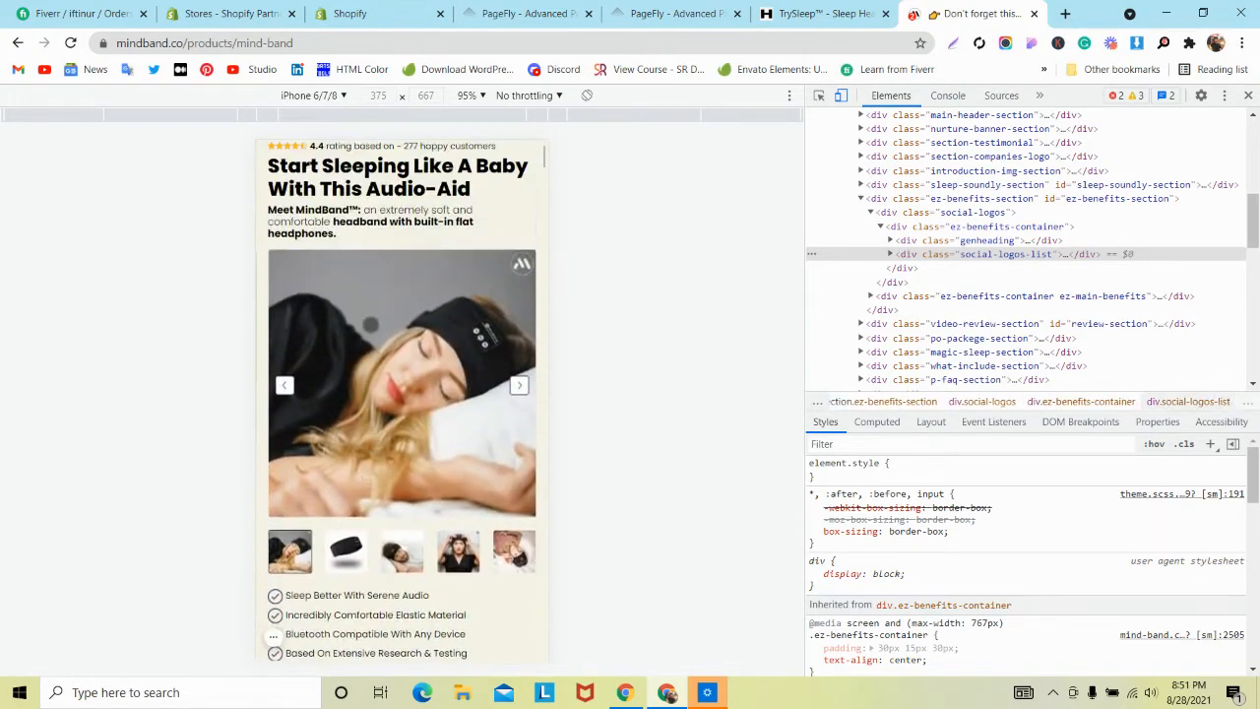
{"action": "scroll", "coordinate": [370, 325], "scroll_direction": "down", "scroll_amount": 4}
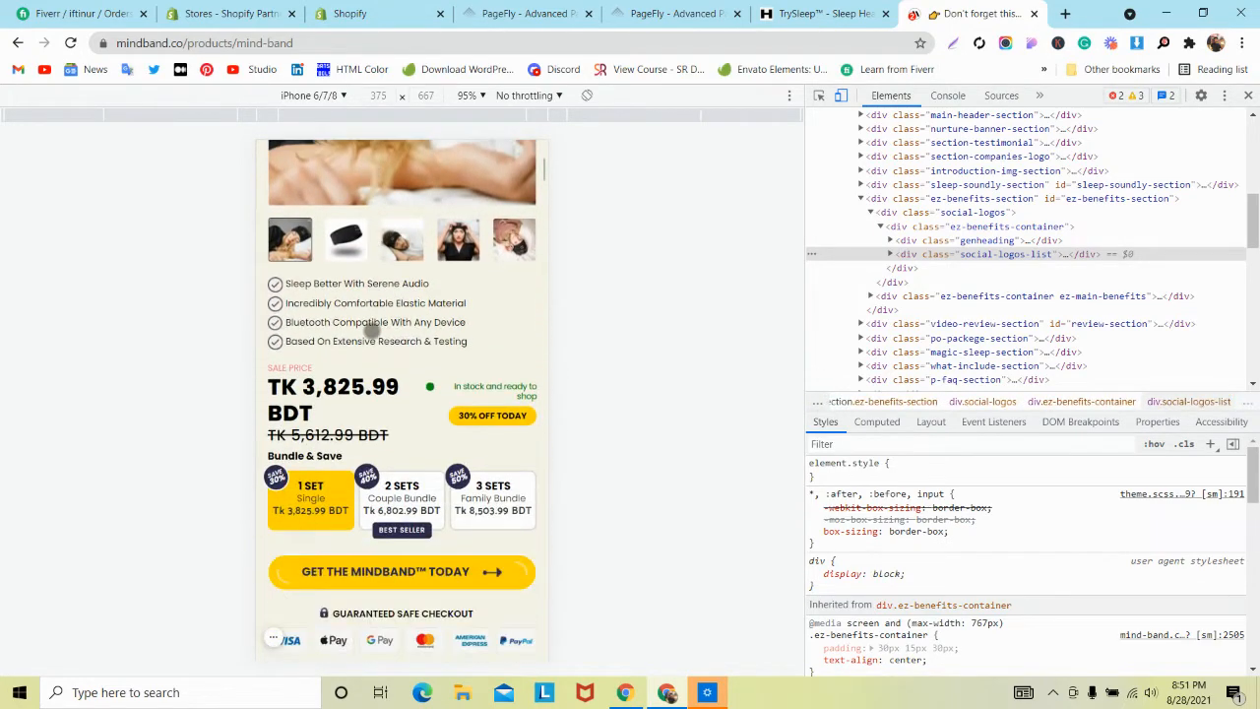
{"action": "scroll", "coordinate": [372, 332], "scroll_direction": "down", "scroll_amount": 4}
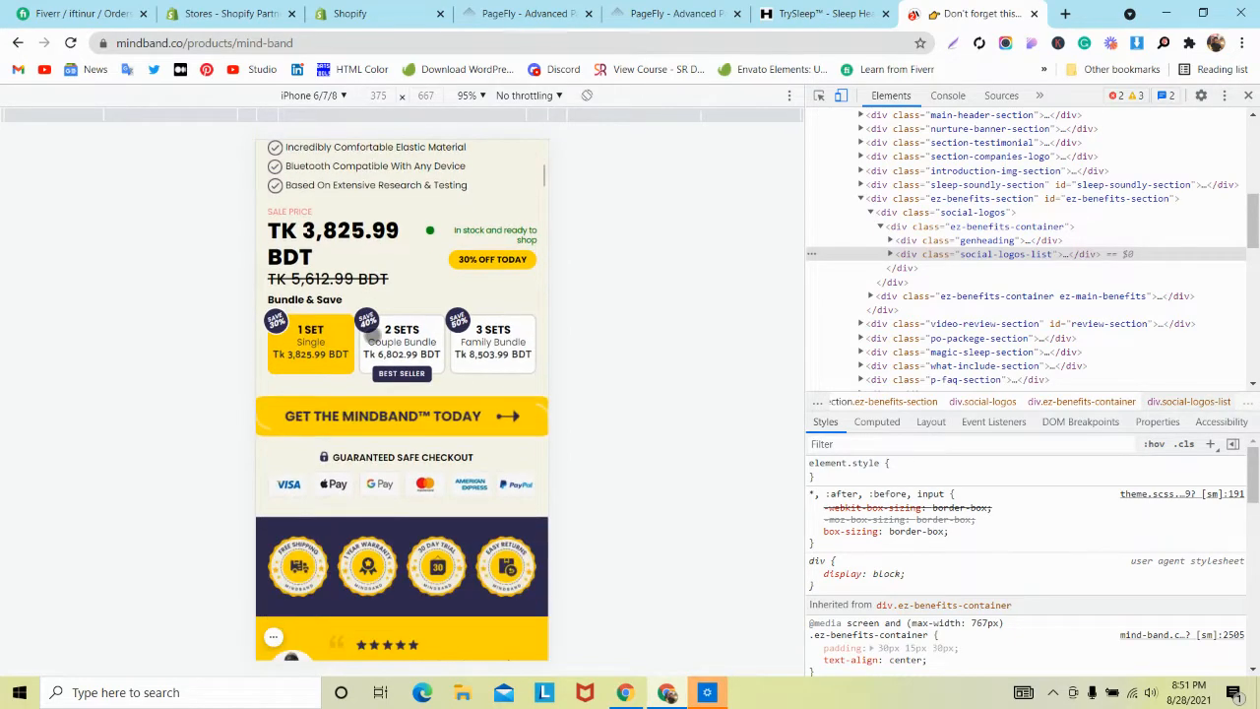
{"action": "scroll", "coordinate": [372, 335], "scroll_direction": "down", "scroll_amount": 3}
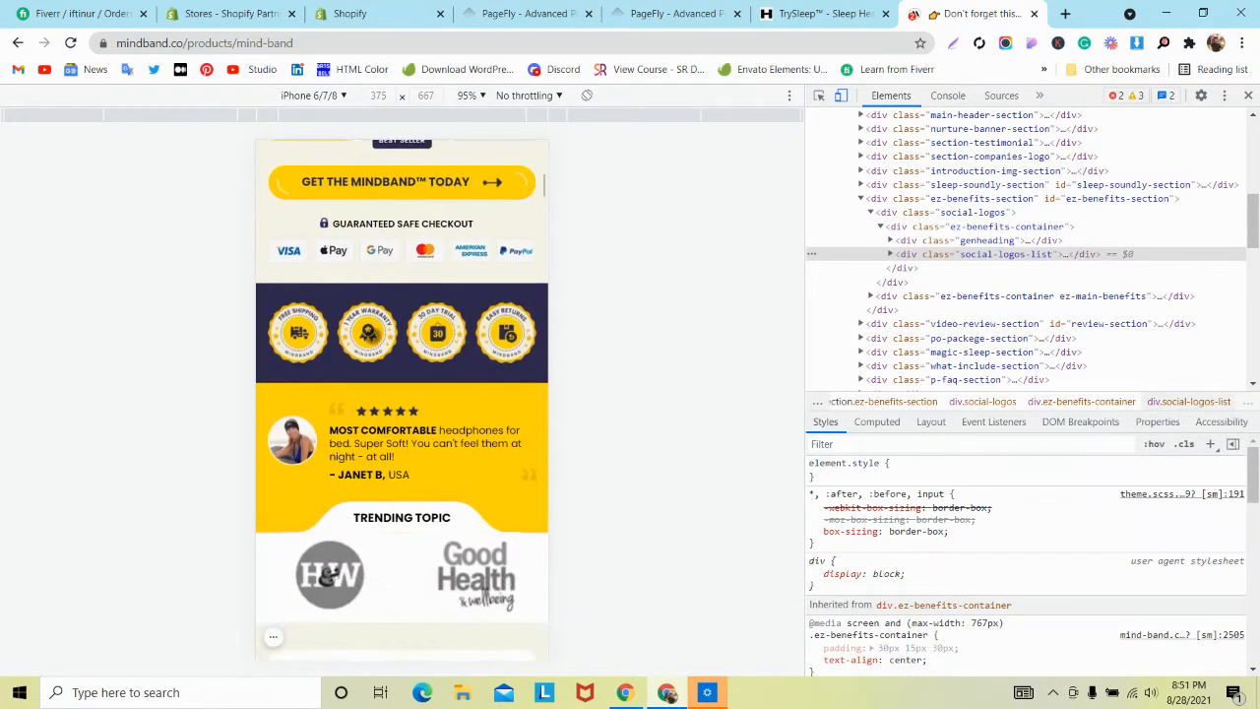
{"action": "scroll", "coordinate": [372, 336], "scroll_direction": "down", "scroll_amount": 2}
{"action": "scroll", "coordinate": [372, 336], "scroll_direction": "up", "scroll_amount": 3}
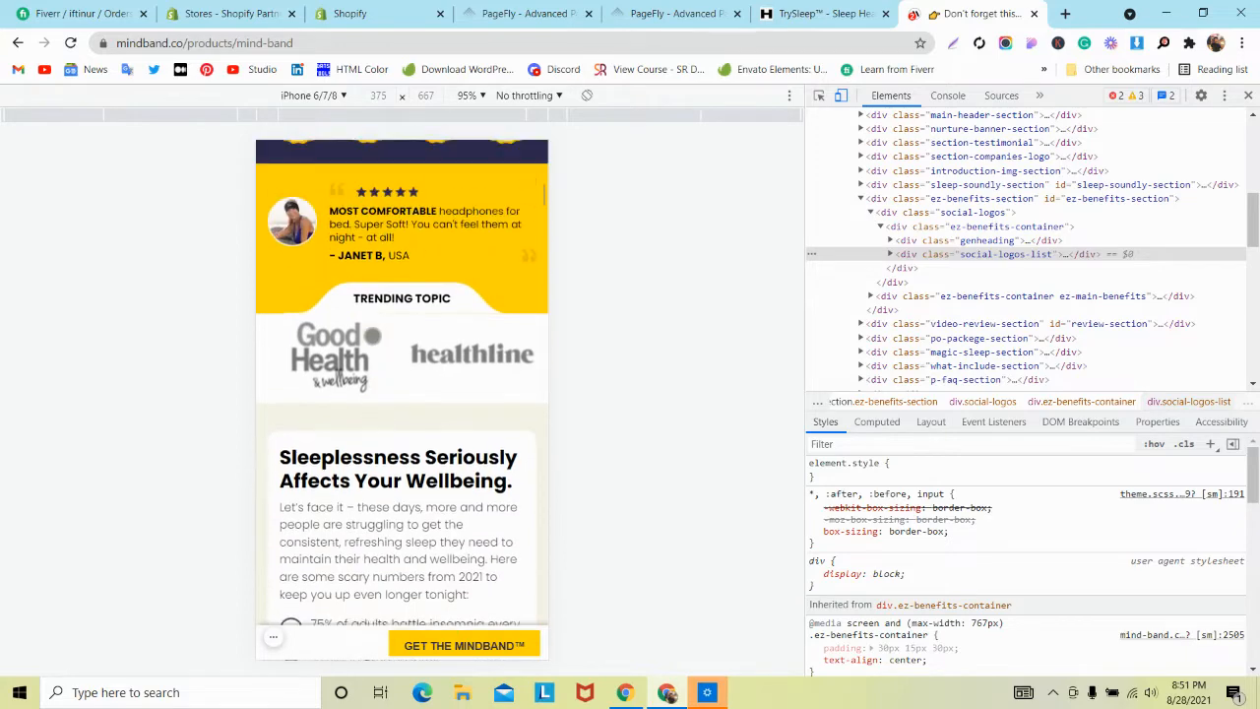
Step: Return to the TrySleep live page and compare its mobile offer, testimonial and Trending Topic sections with the reference
{"action": "left_click", "coordinate": [802, 9]}
{"action": "scroll", "coordinate": [321, 299], "scroll_direction": "up", "scroll_amount": 15}
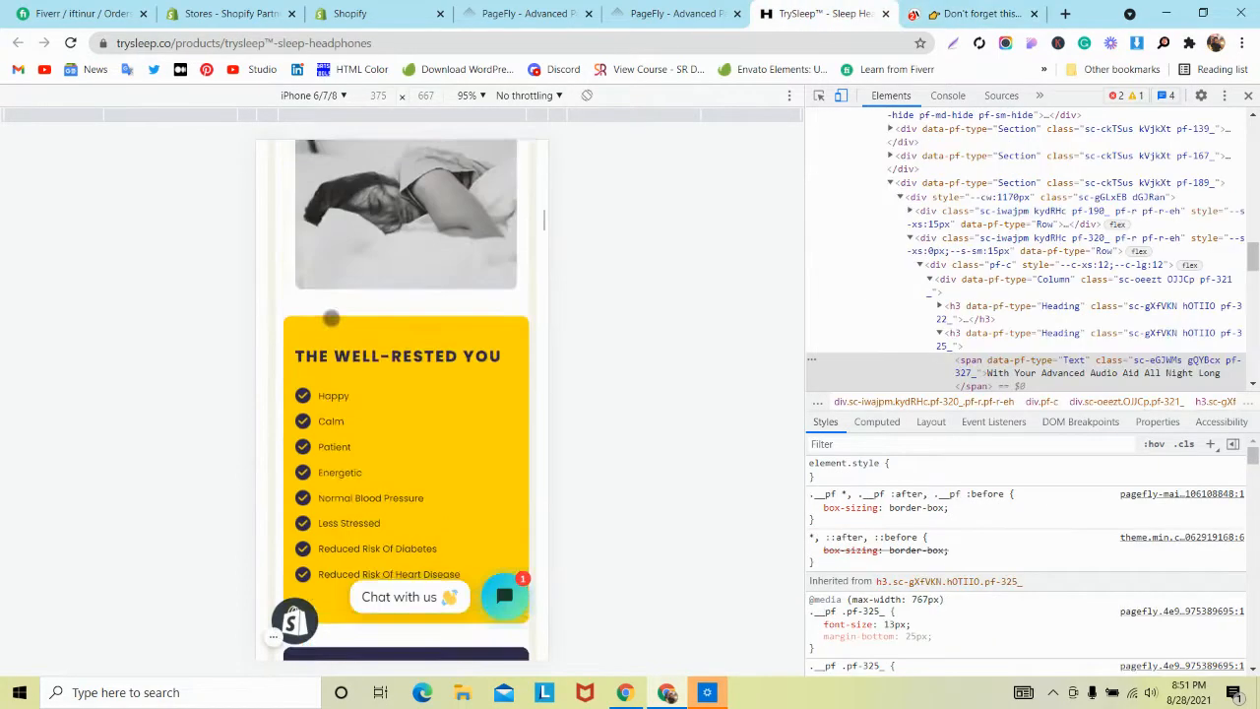
{"action": "scroll", "coordinate": [330, 318], "scroll_direction": "down", "scroll_amount": 7}
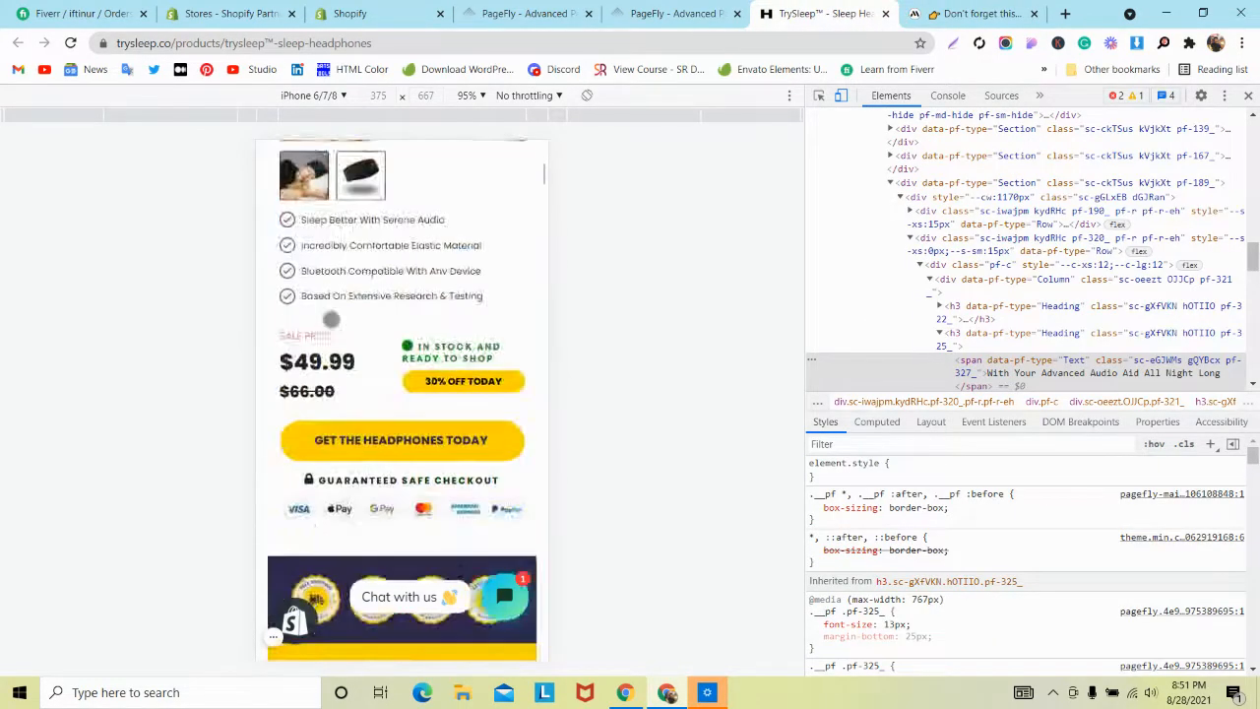
{"action": "scroll", "coordinate": [331, 318], "scroll_direction": "down", "scroll_amount": 1}
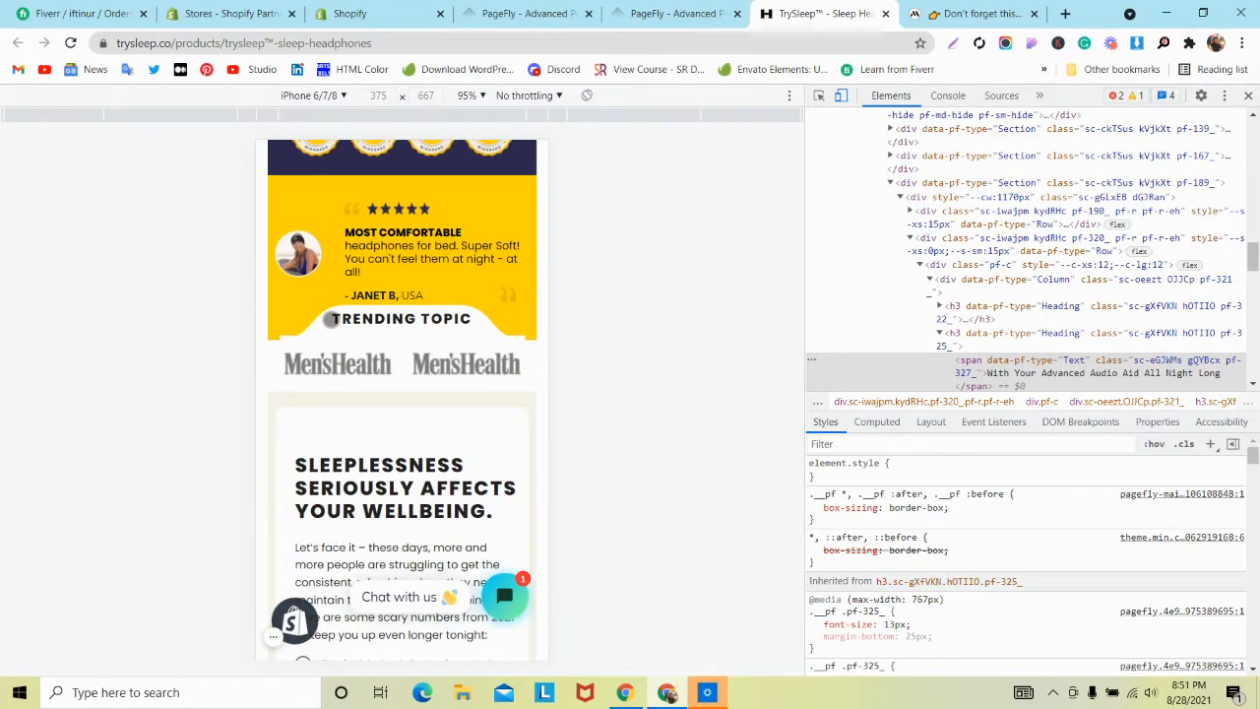
Step: Switch to the PageFly editor and display the TrySleep page in the Mobile layout at the Trending Topic section
{"action": "left_click", "coordinate": [677, 14]}
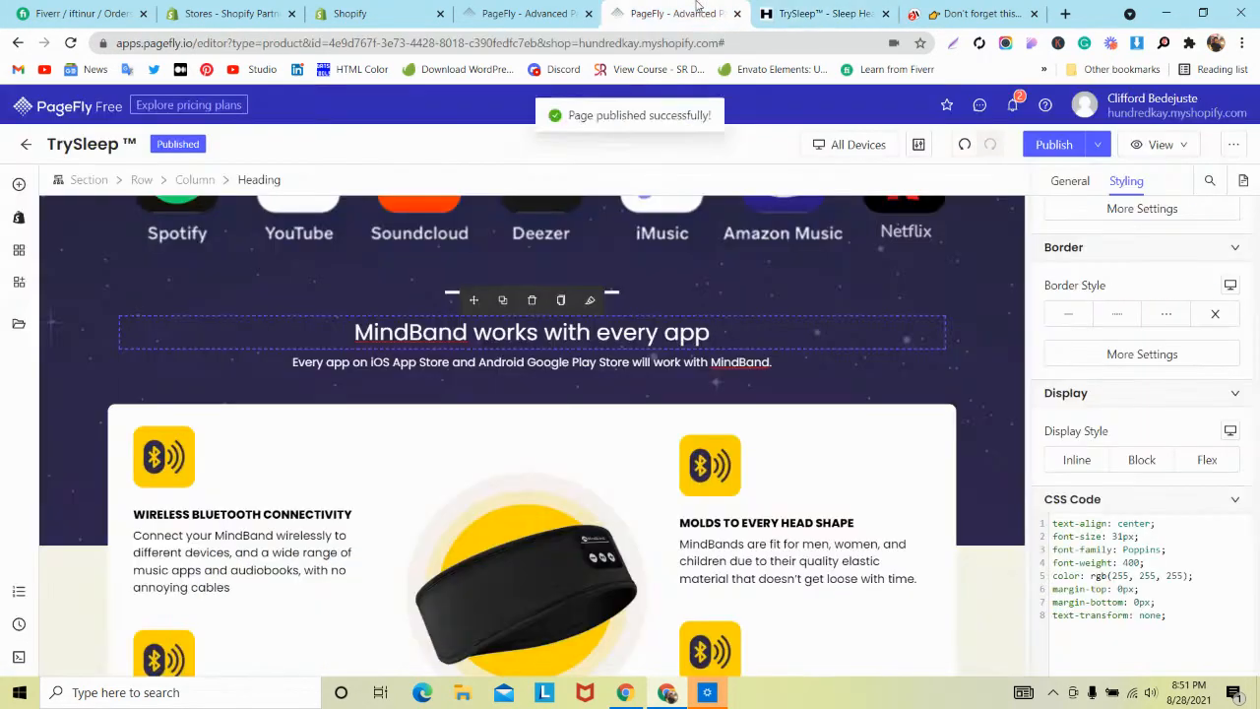
{"action": "left_click", "coordinate": [849, 144]}
{"action": "left_click", "coordinate": [848, 254]}
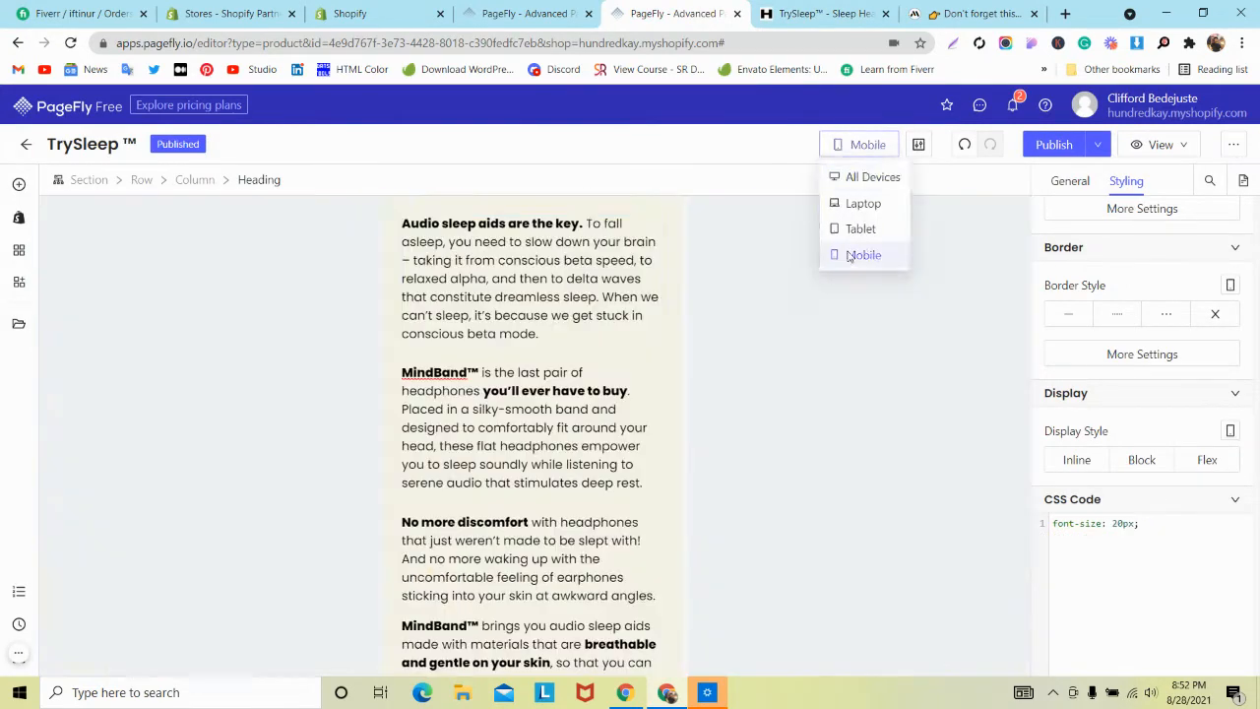
{"action": "scroll", "coordinate": [598, 285], "scroll_direction": "up", "scroll_amount": 10}
{"action": "scroll", "coordinate": [599, 293], "scroll_direction": "up", "scroll_amount": 8}
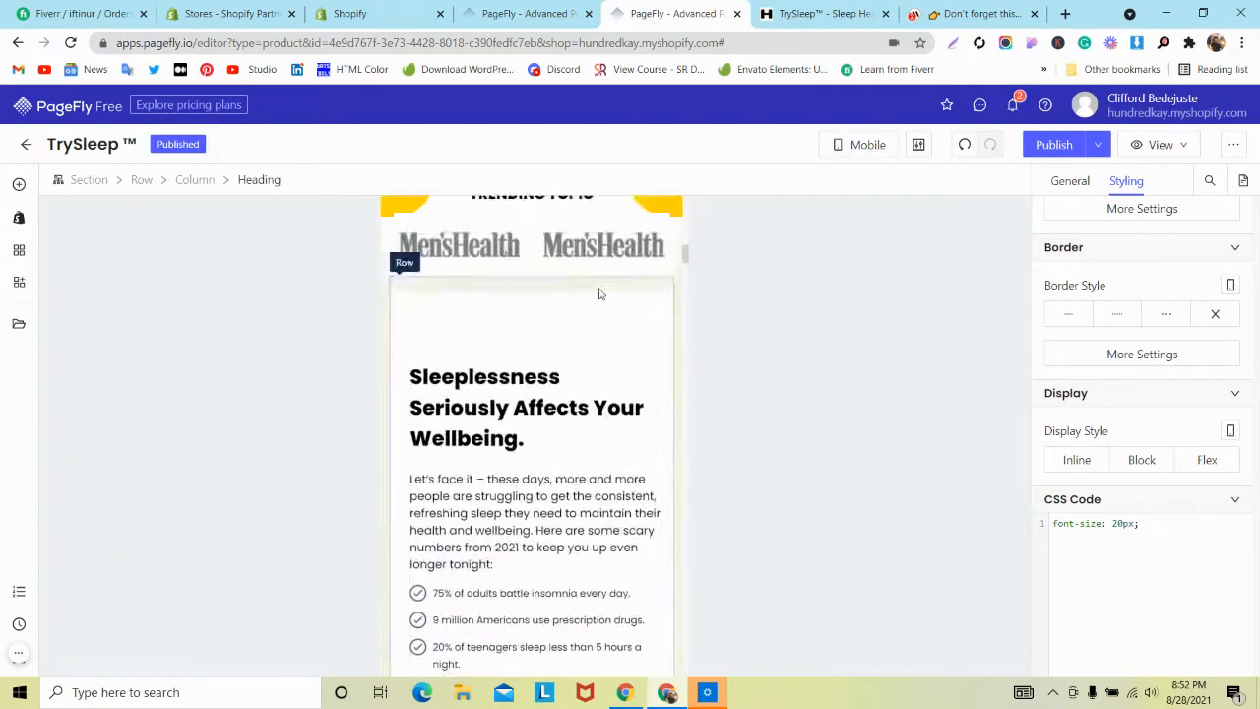
{"action": "scroll", "coordinate": [599, 294], "scroll_direction": "down", "scroll_amount": 2}
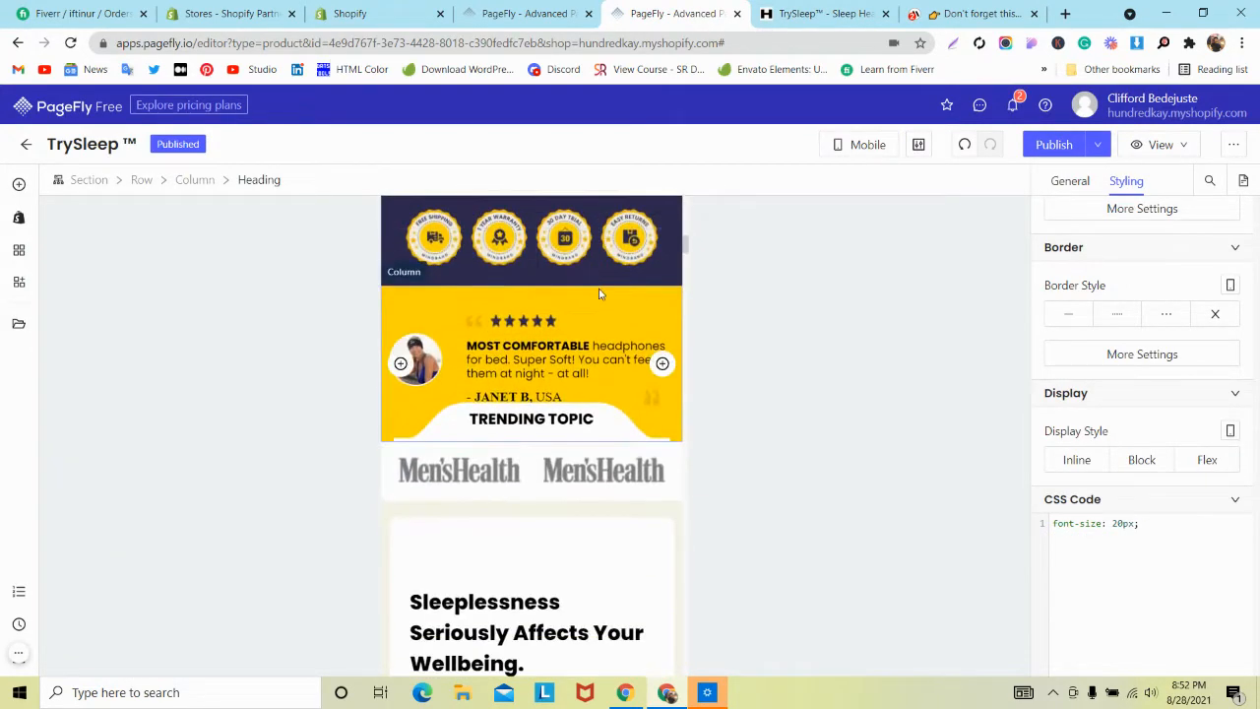
Step: Set the mobile top margin of the curved image behind the Trending Topic heading to -99 px
{"action": "left_click", "coordinate": [388, 451]}
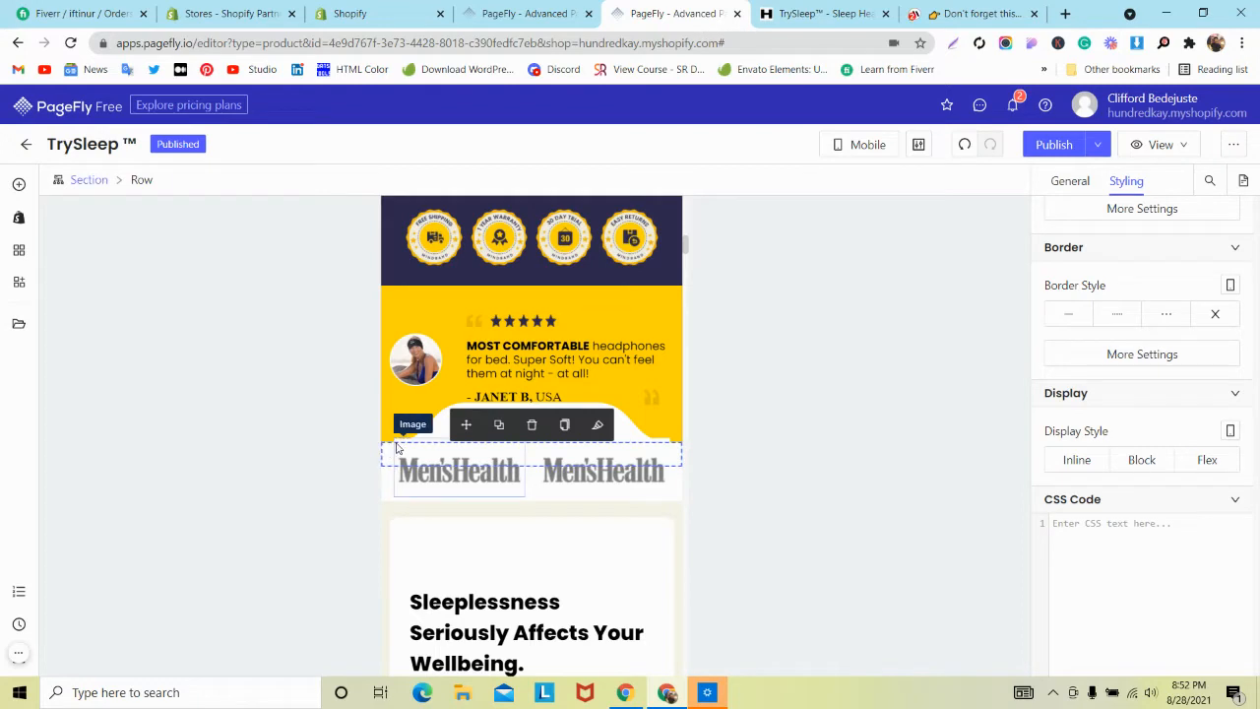
{"action": "left_click", "coordinate": [431, 428]}
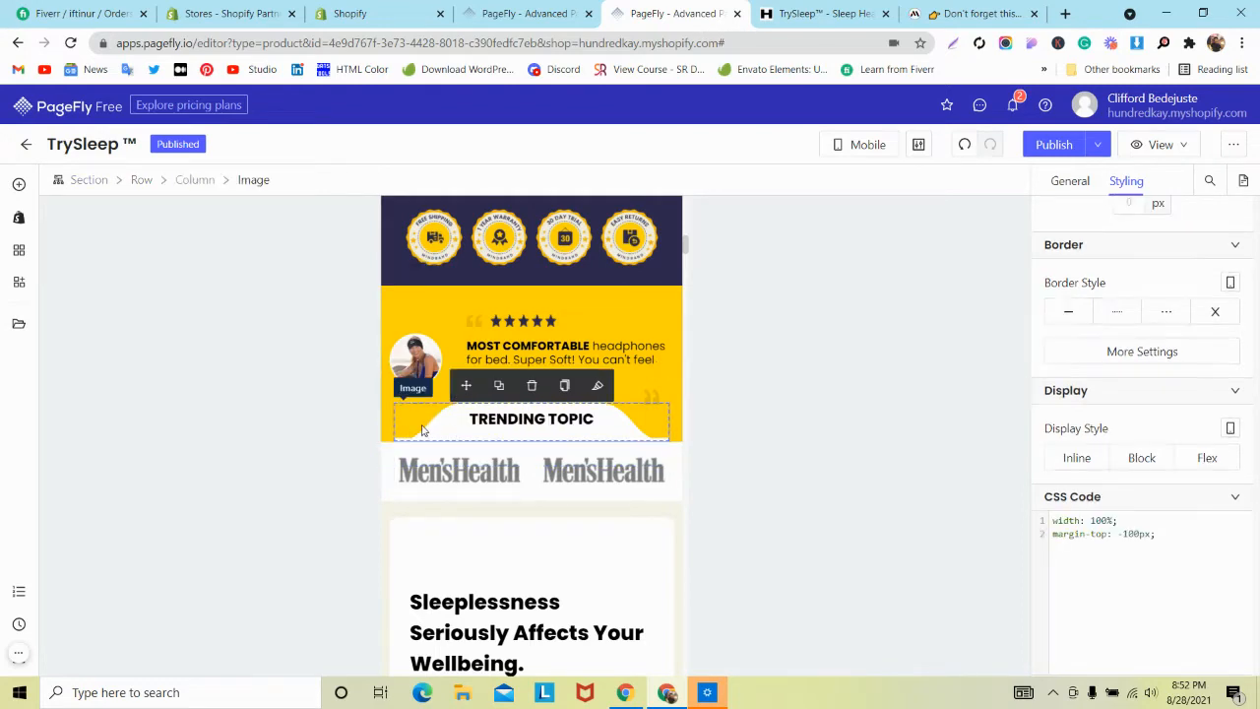
{"action": "scroll", "coordinate": [1196, 298], "scroll_direction": "up", "scroll_amount": 3}
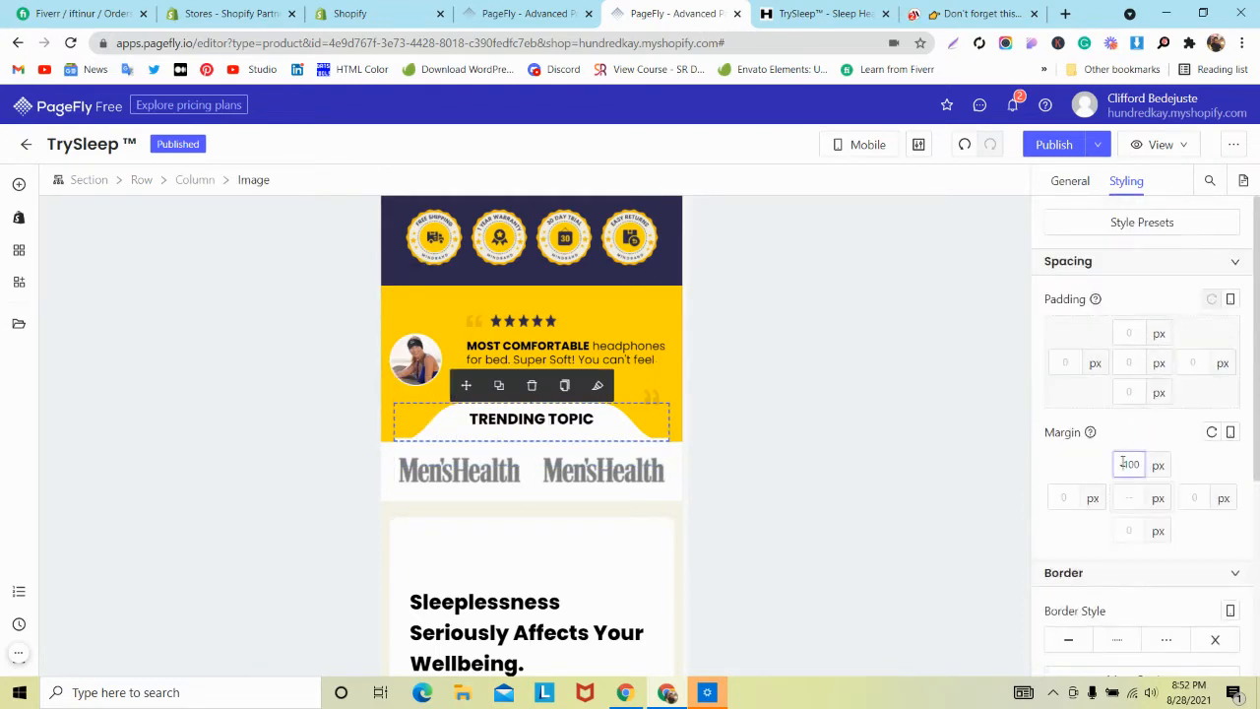
{"action": "key", "text": "Up"}
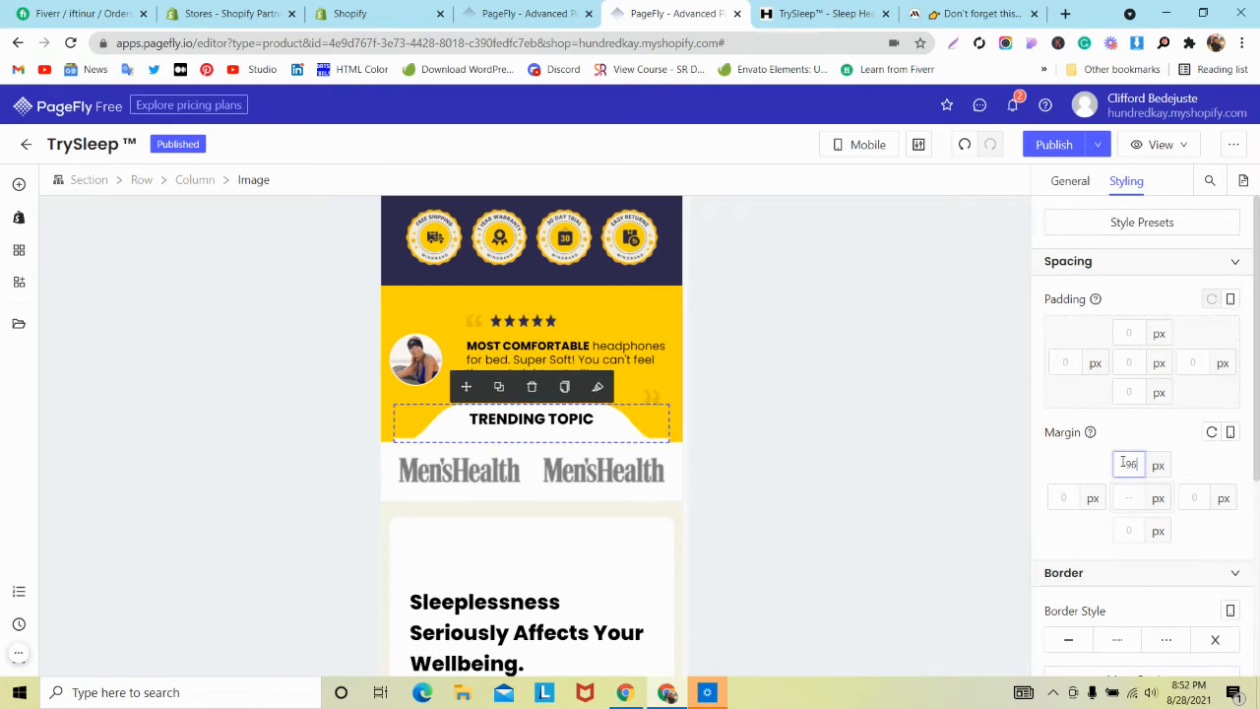
{"action": "key", "text": "Up"}
{"action": "key", "text": "Down"}
{"action": "key", "text": "Down"}
{"action": "key", "text": "Down"}
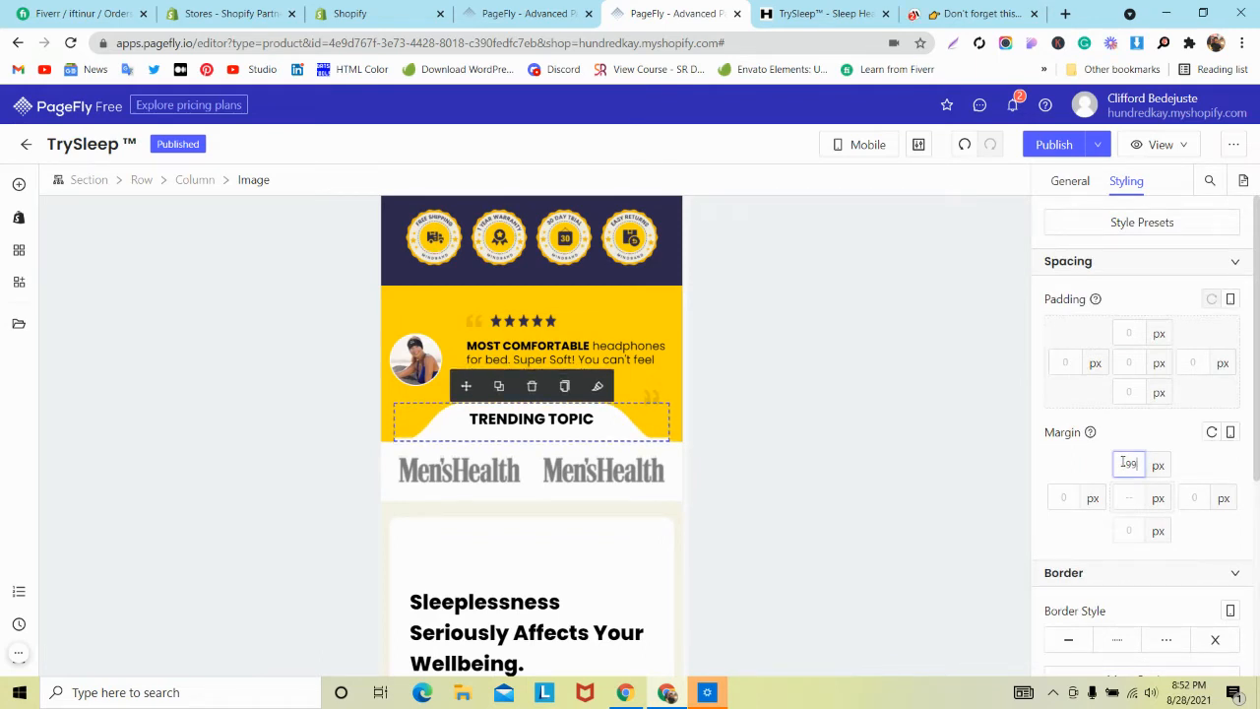
Step: Set the mobile top margin of the column holding the Men's Health logo slideshow to 10 px
{"action": "left_click", "coordinate": [665, 455]}
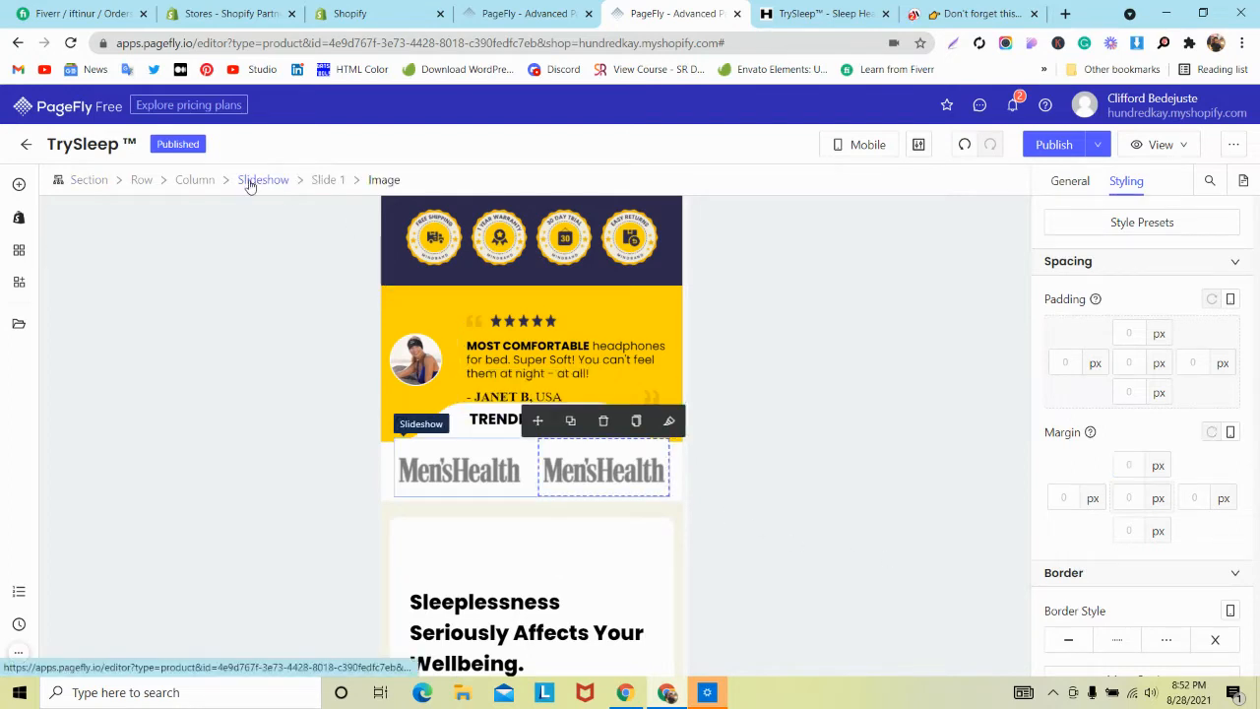
{"action": "left_click", "coordinate": [208, 185]}
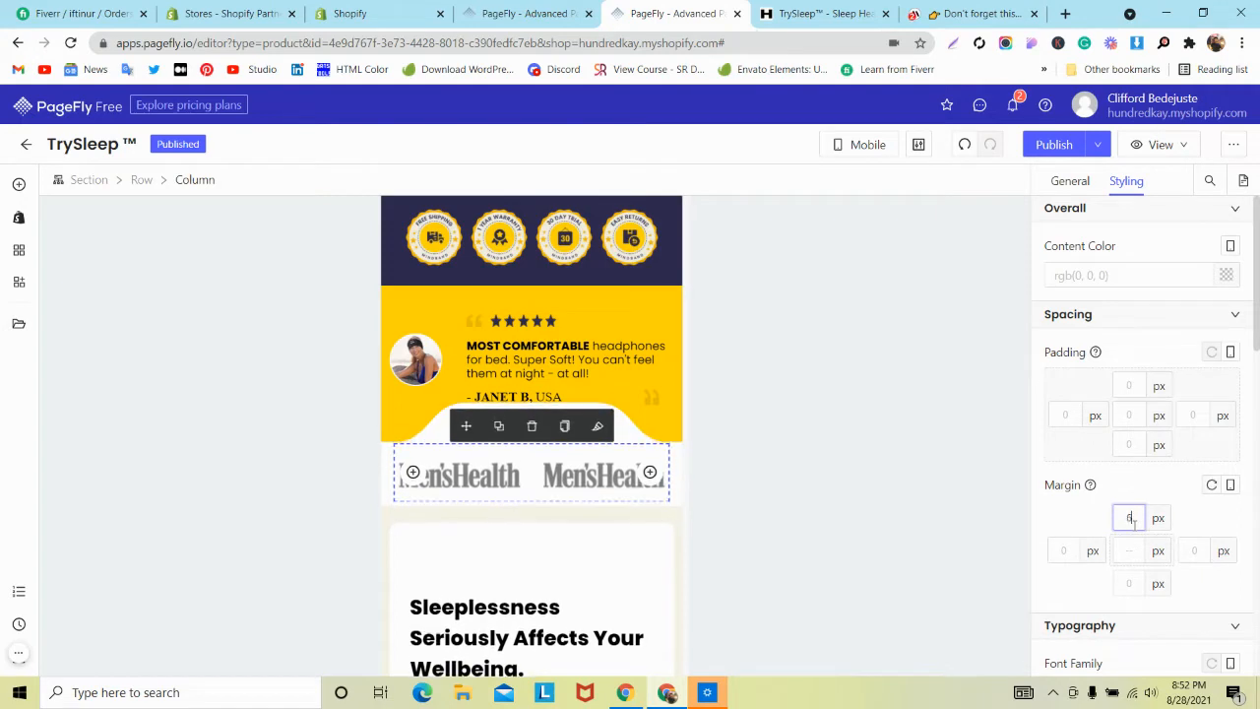
{"action": "type", "text": "7"}
{"action": "key", "text": "Up"}
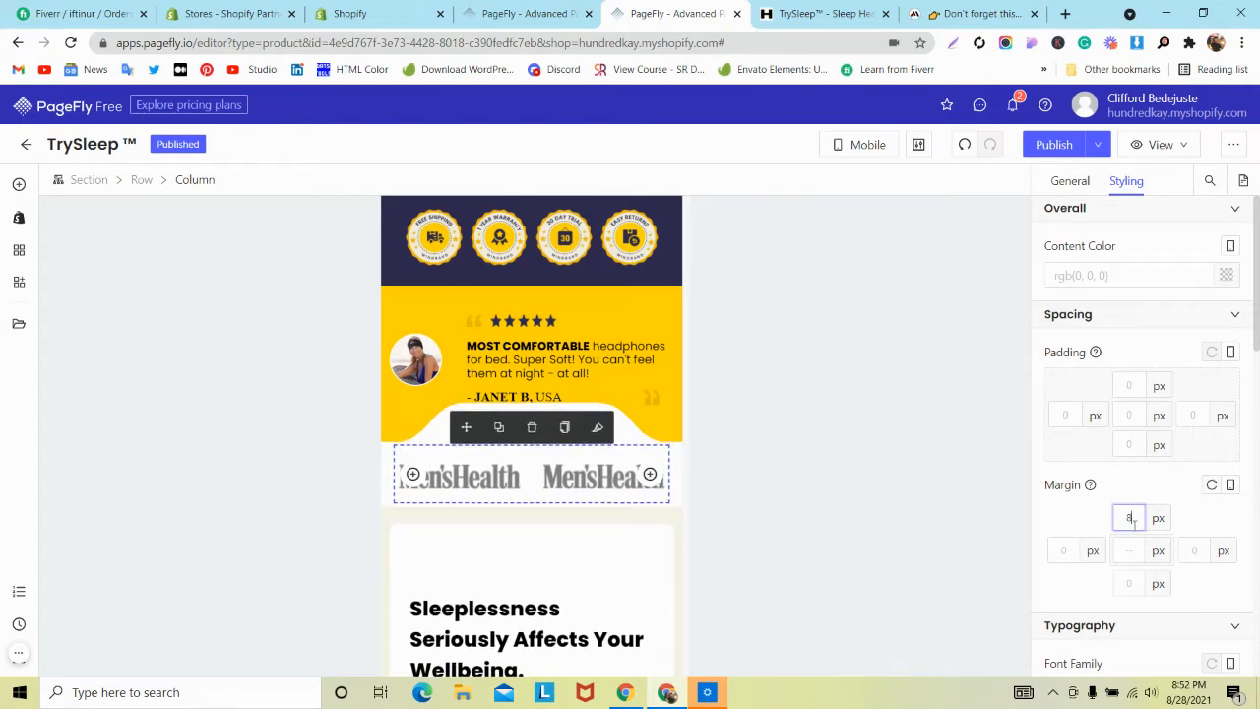
{"action": "key", "text": "Up"}
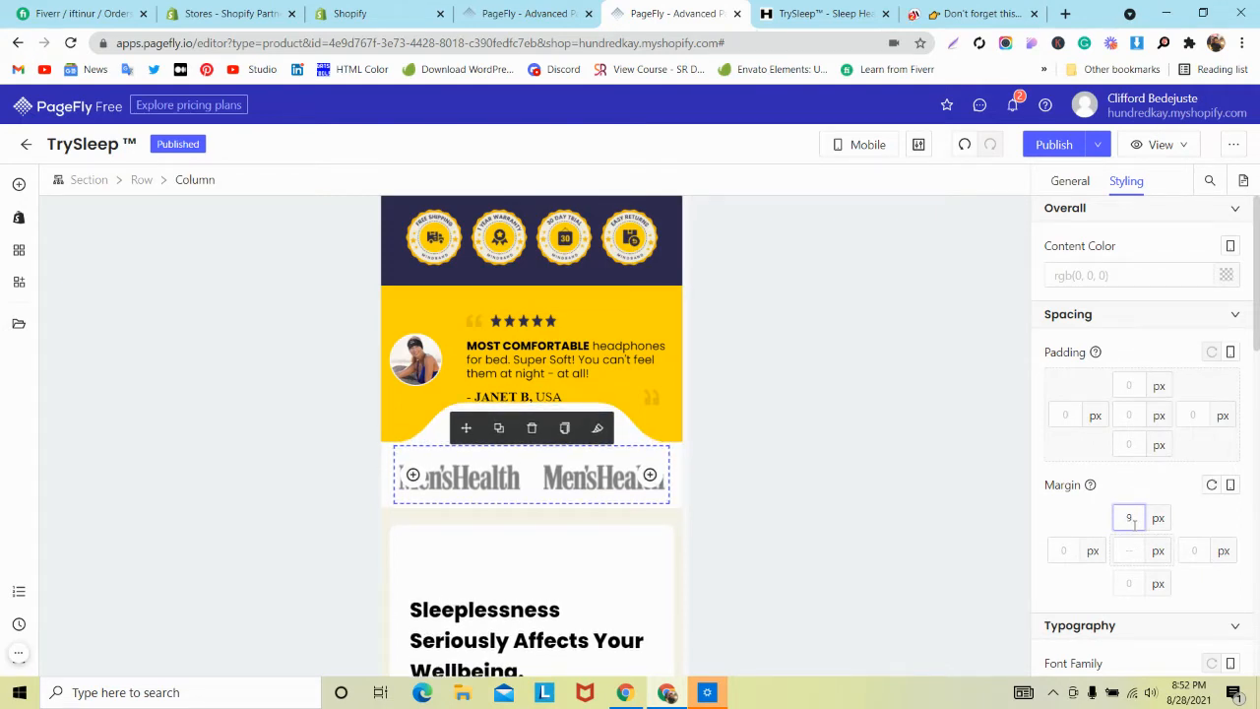
{"action": "key", "text": "Up"}
Step: Save the mobile spacing changes to the TrySleep page
{"action": "left_click", "coordinate": [1186, 147]}
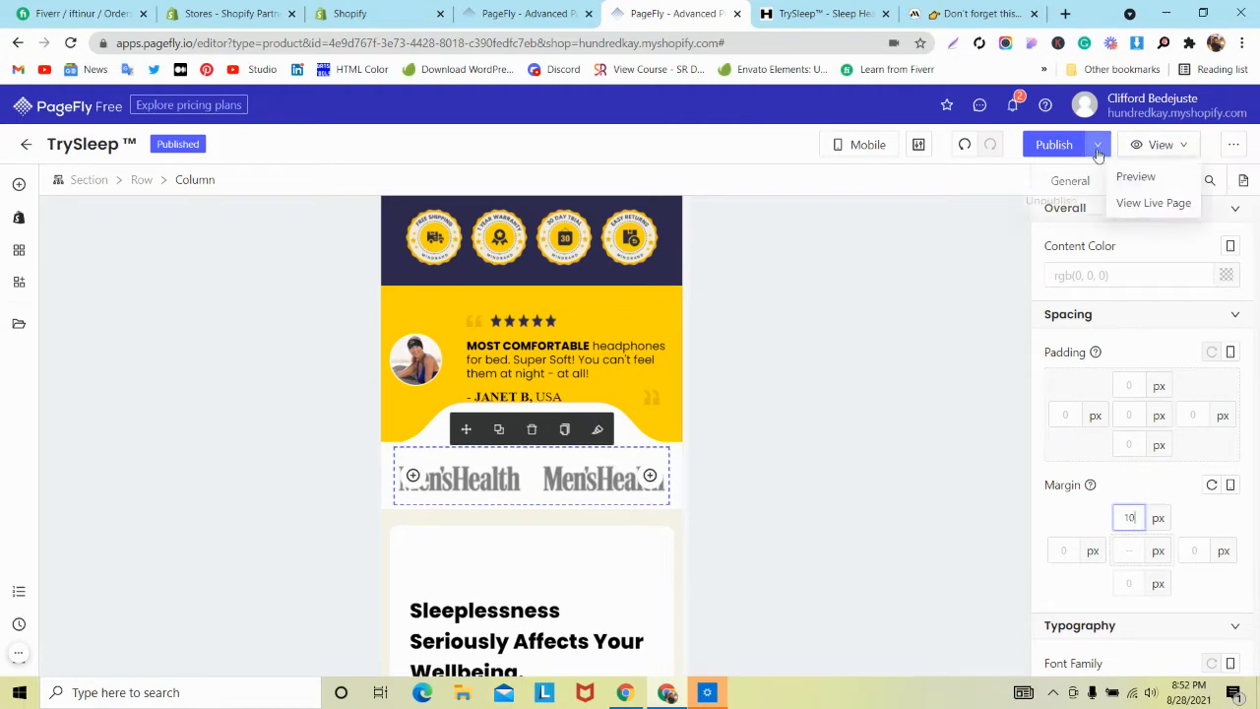
{"action": "left_click", "coordinate": [1096, 148]}
{"action": "left_click", "coordinate": [1068, 179]}
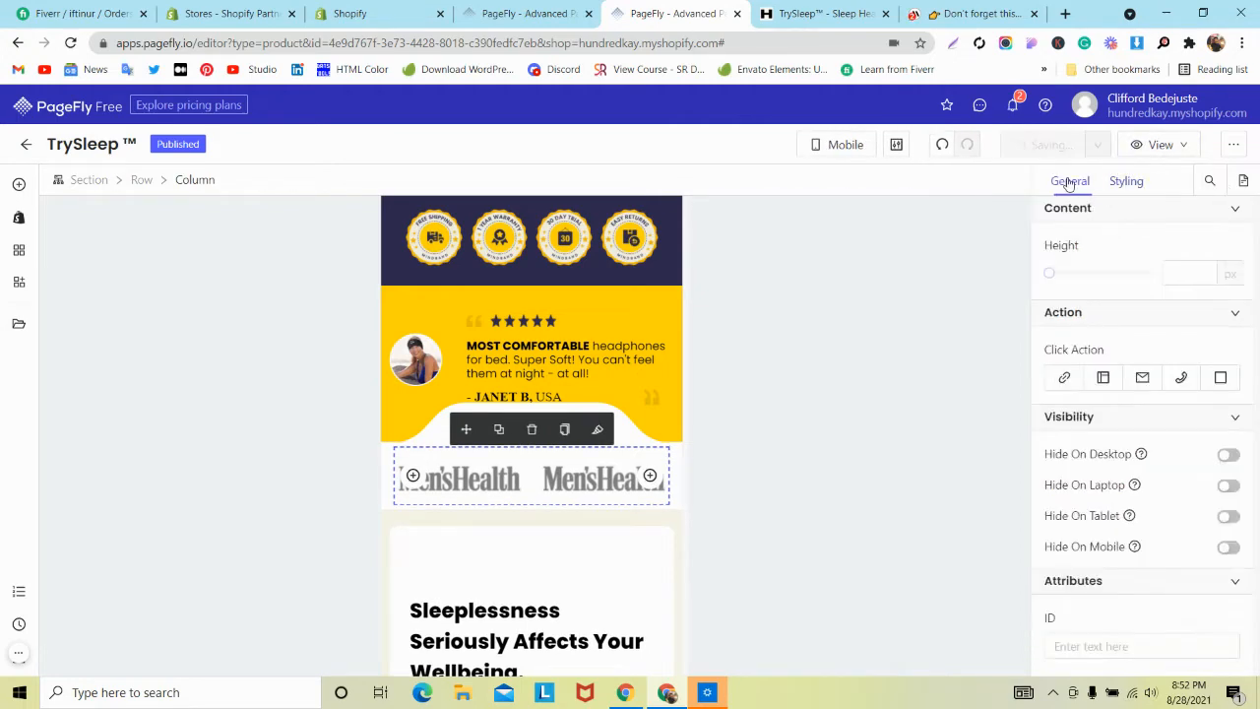
Step: Compare the mobile Sleeplessness section, its bullet text and the sleeping-woman image on the live TrySleep page with the MindBand reference
{"action": "left_click", "coordinate": [825, 13]}
{"action": "scroll", "coordinate": [477, 262], "scroll_direction": "down", "scroll_amount": 2}
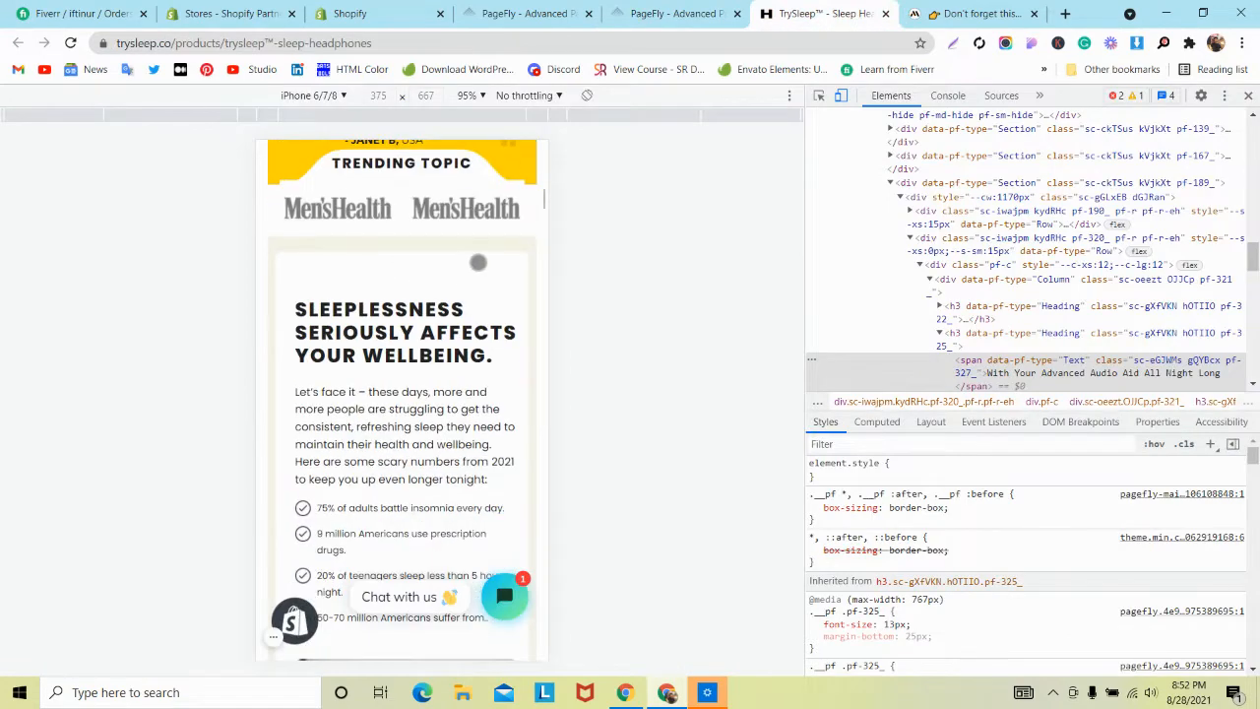
{"action": "scroll", "coordinate": [478, 262], "scroll_direction": "down", "scroll_amount": 5}
{"action": "left_click", "coordinate": [979, 13]}
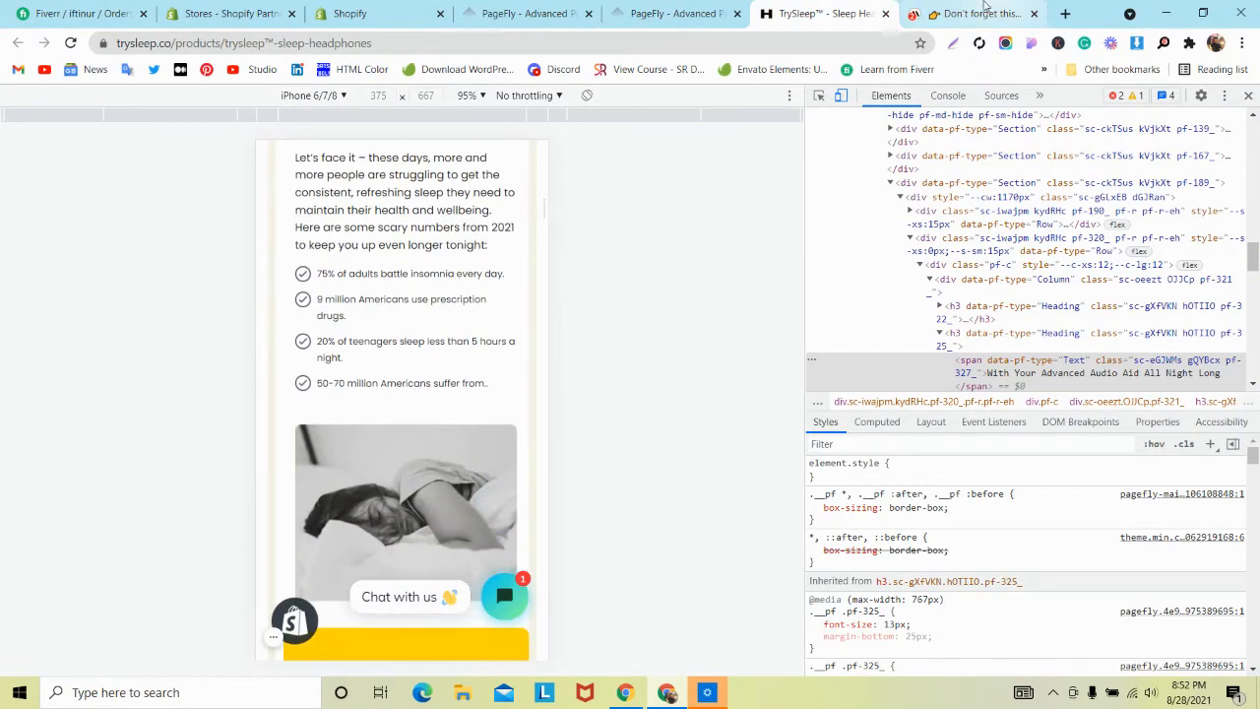
{"action": "scroll", "coordinate": [450, 337], "scroll_direction": "down", "scroll_amount": 5}
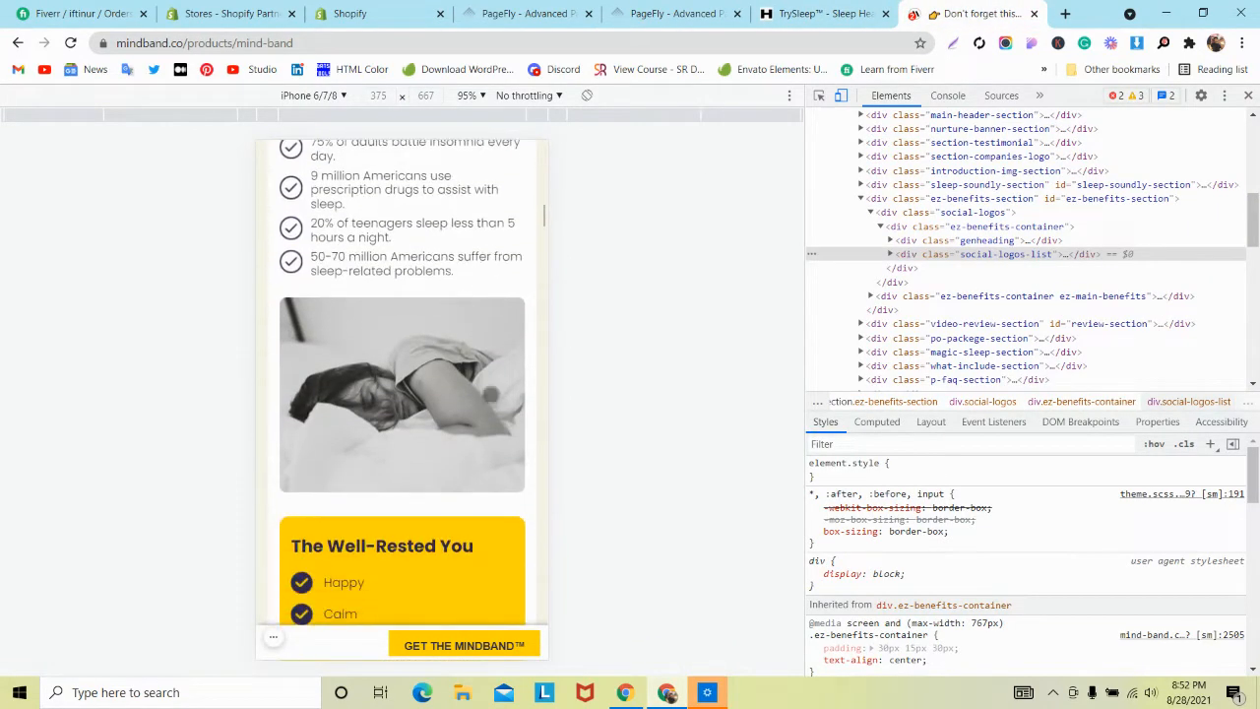
{"action": "left_click", "coordinate": [835, 16]}
{"action": "scroll", "coordinate": [430, 297], "scroll_direction": "up", "scroll_amount": 2}
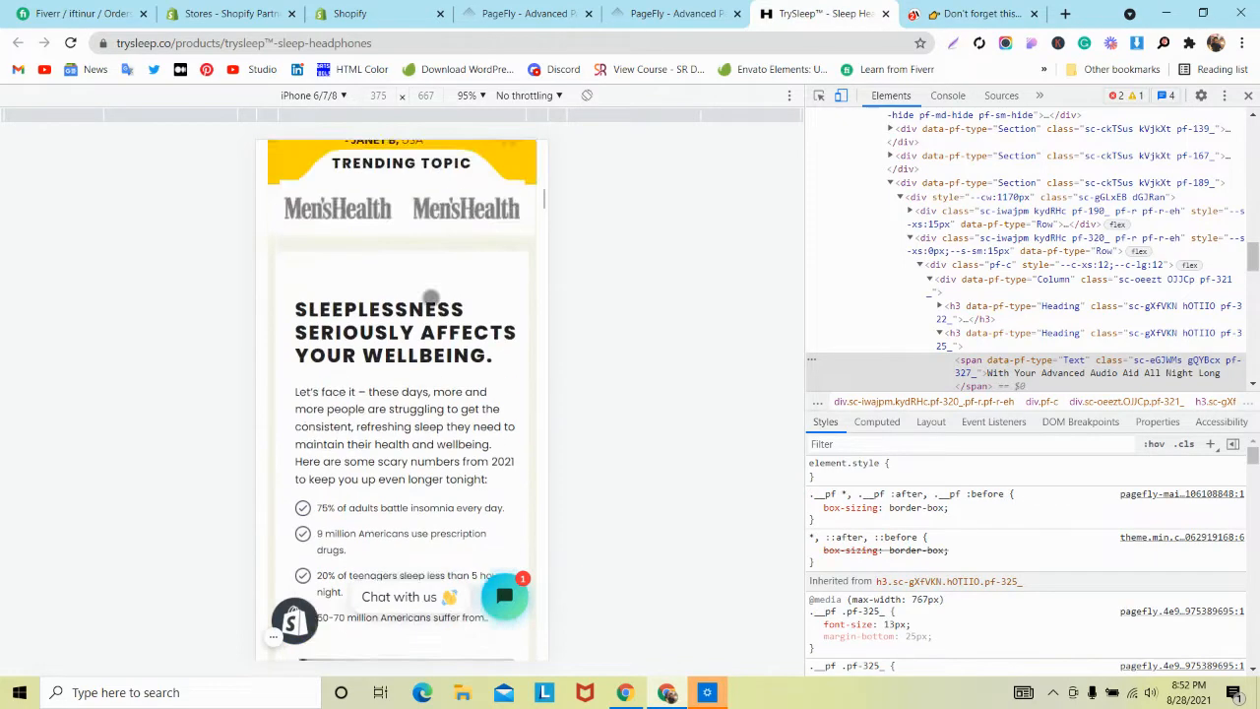
{"action": "scroll", "coordinate": [431, 295], "scroll_direction": "down", "scroll_amount": 1}
{"action": "left_click", "coordinate": [973, 14]}
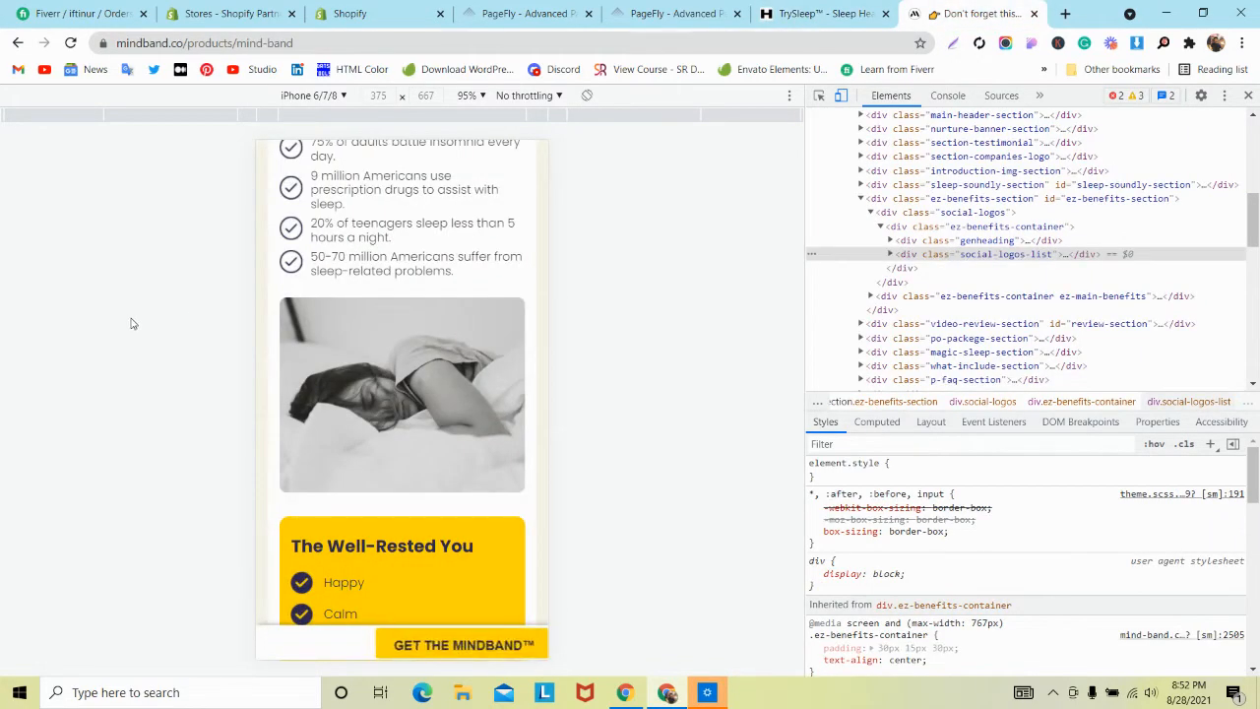
{"action": "scroll", "coordinate": [296, 295], "scroll_direction": "up", "scroll_amount": 2}
{"action": "scroll", "coordinate": [311, 268], "scroll_direction": "down", "scroll_amount": 2}
{"action": "scroll", "coordinate": [311, 267], "scroll_direction": "down", "scroll_amount": 1}
Step: Compare the text sizes of The Well-Rested You and The Sleep-Deprived You lists between the live TrySleep page and MindBand
{"action": "key", "text": "ctrl+shift+Tab"}
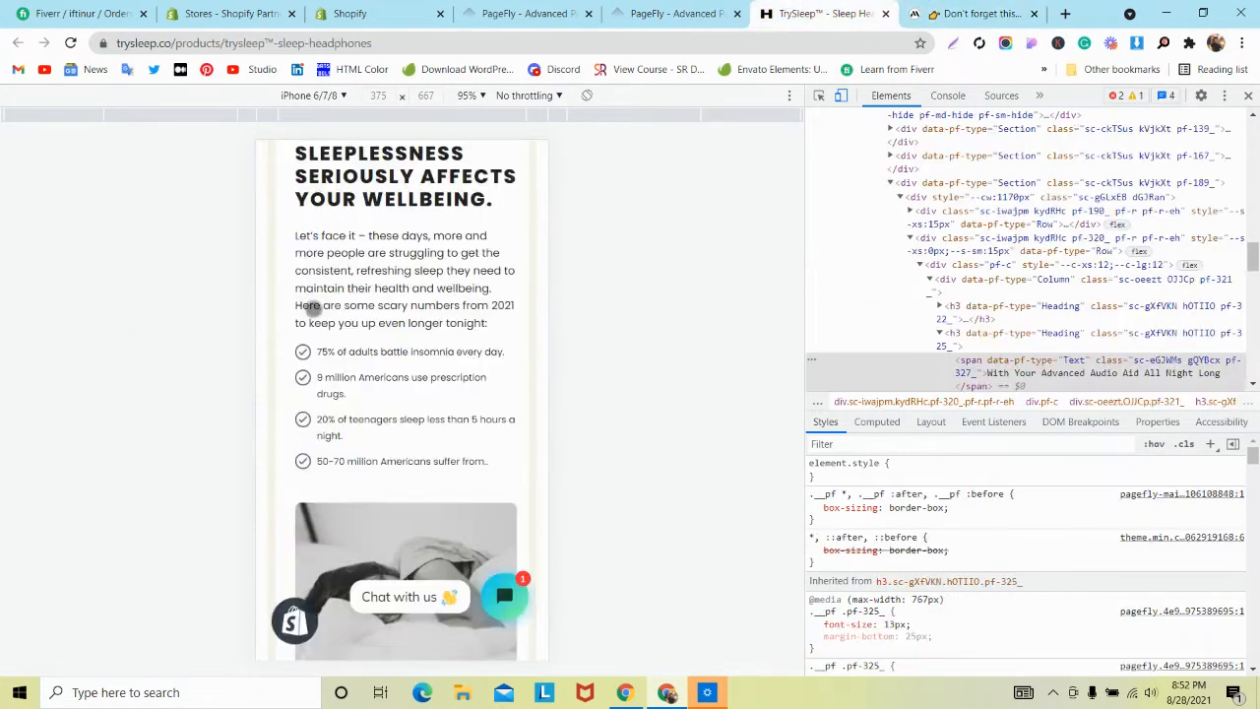
{"action": "scroll", "coordinate": [315, 315], "scroll_direction": "down", "scroll_amount": 3}
{"action": "scroll", "coordinate": [315, 315], "scroll_direction": "down", "scroll_amount": 2}
{"action": "key", "text": "ctrl+Tab"}
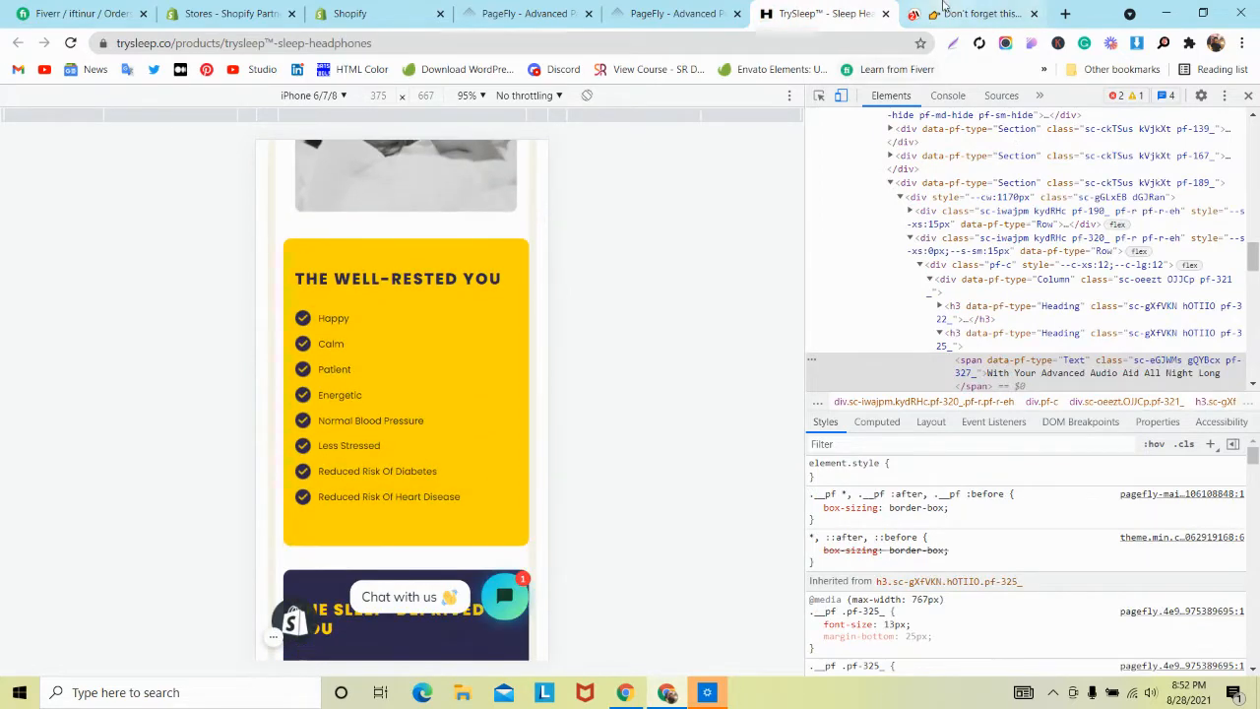
{"action": "scroll", "coordinate": [332, 334], "scroll_direction": "down", "scroll_amount": 2}
{"action": "scroll", "coordinate": [332, 340], "scroll_direction": "down", "scroll_amount": 5}
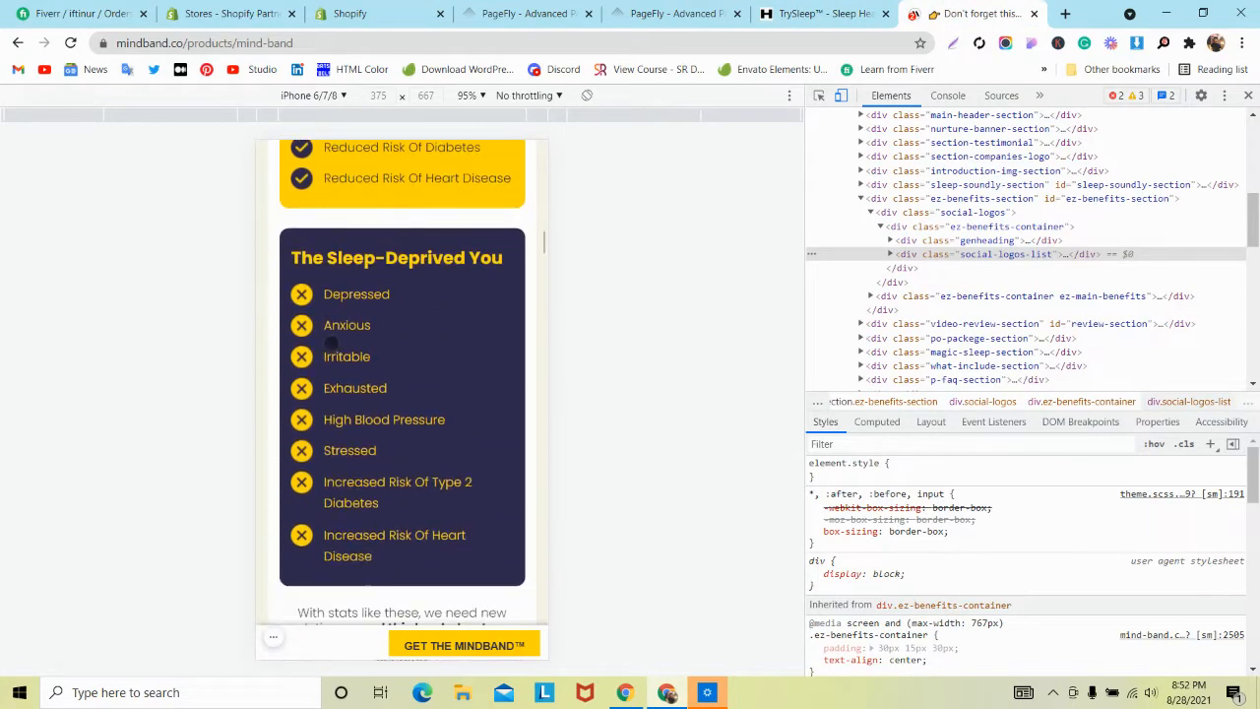
{"action": "left_click", "coordinate": [834, 12]}
{"action": "scroll", "coordinate": [474, 217], "scroll_direction": "up", "scroll_amount": 4}
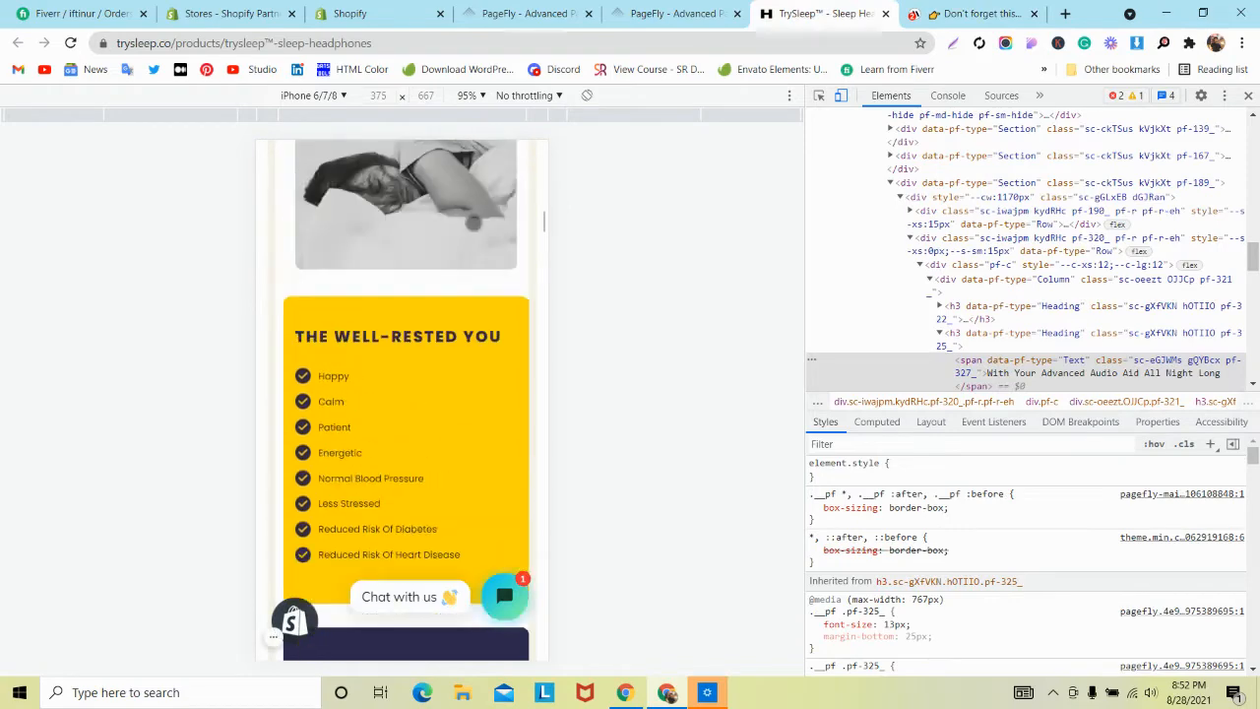
{"action": "scroll", "coordinate": [474, 217], "scroll_direction": "down", "scroll_amount": 5}
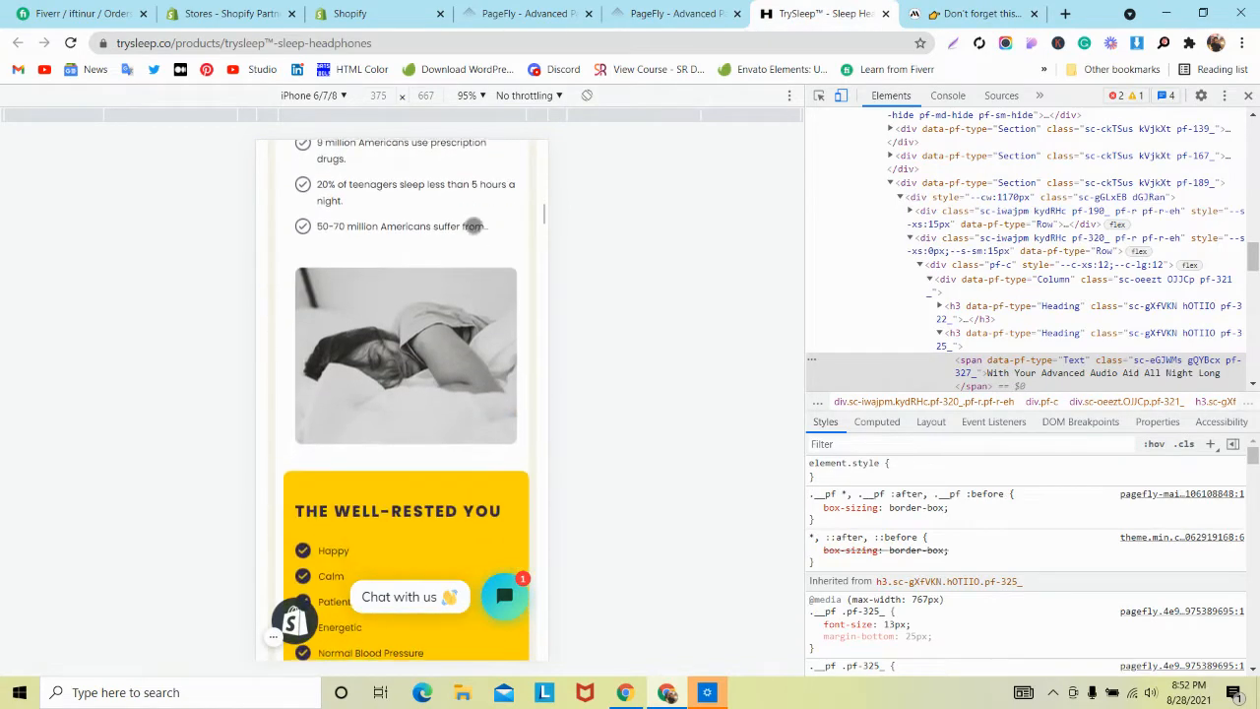
{"action": "scroll", "coordinate": [474, 226], "scroll_direction": "down", "scroll_amount": 2}
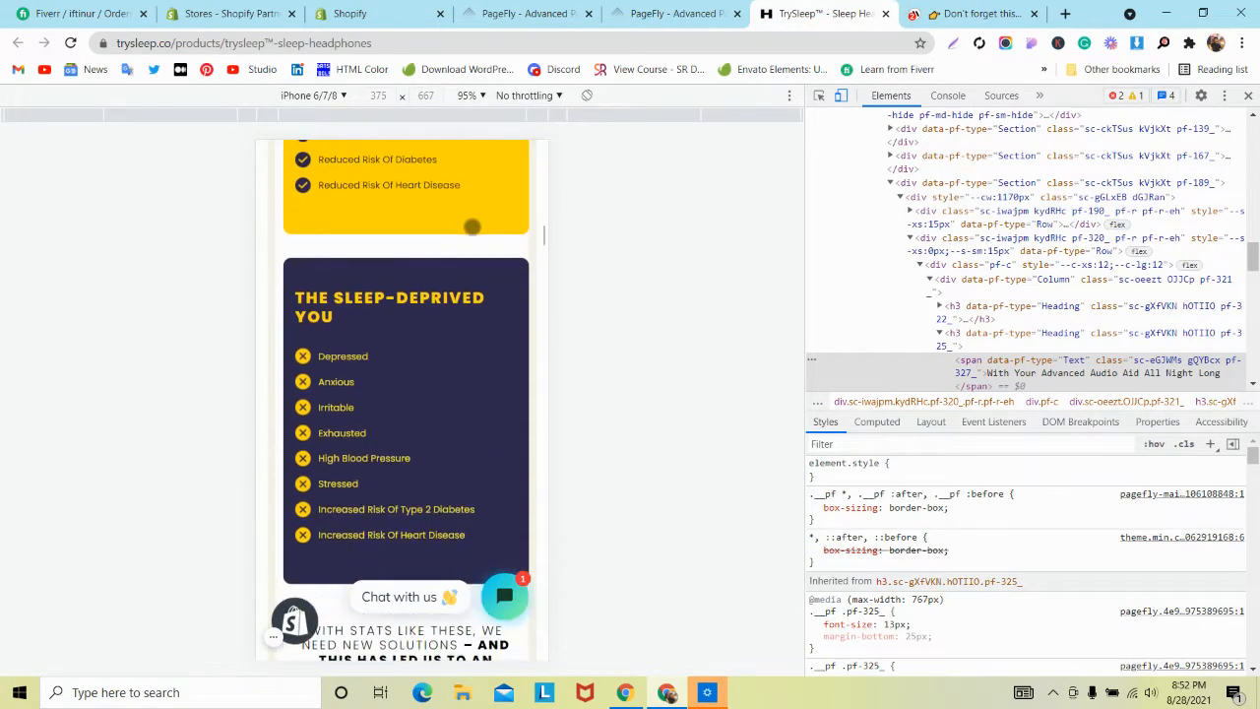
{"action": "scroll", "coordinate": [473, 228], "scroll_direction": "down", "scroll_amount": 2}
Step: Switch to the PageFly editor and set the mobile font size of the Happy item in The Well-Rested You list to 14 px
{"action": "key", "text": "ctrl+shift+Tab"}
{"action": "scroll", "coordinate": [473, 347], "scroll_direction": "down", "scroll_amount": 4}
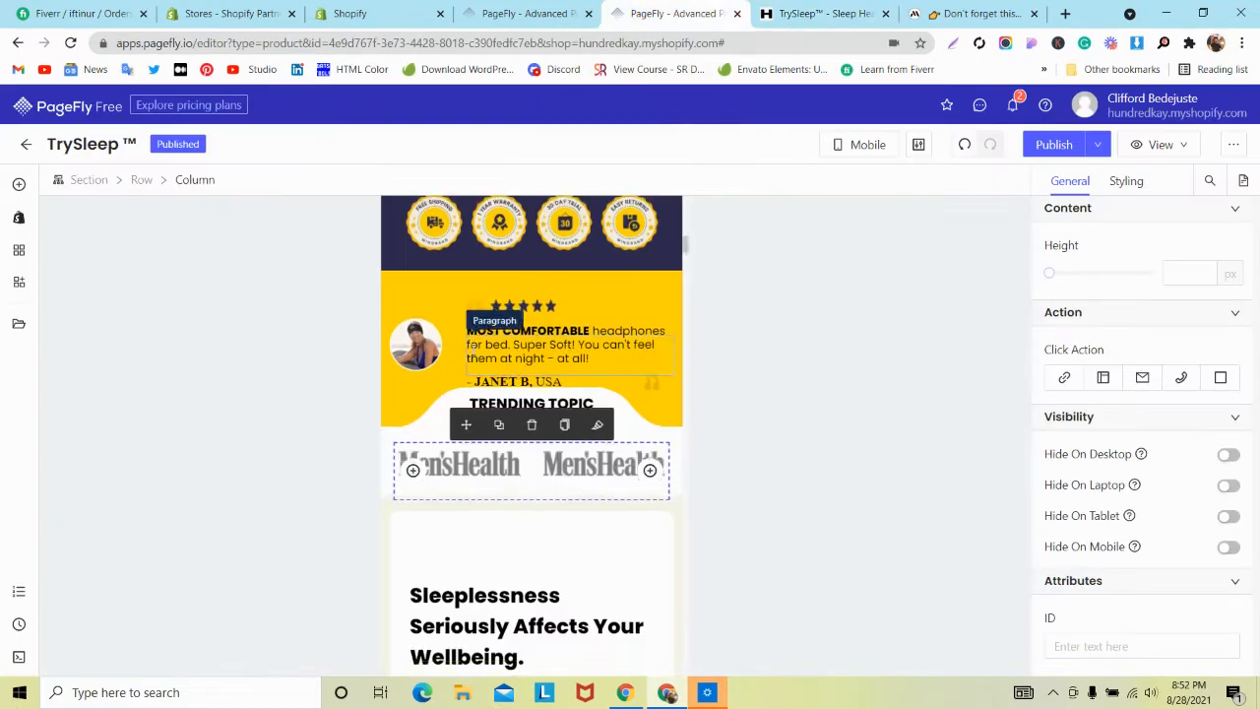
{"action": "scroll", "coordinate": [474, 348], "scroll_direction": "up", "scroll_amount": 9}
{"action": "scroll", "coordinate": [472, 349], "scroll_direction": "down", "scroll_amount": 6}
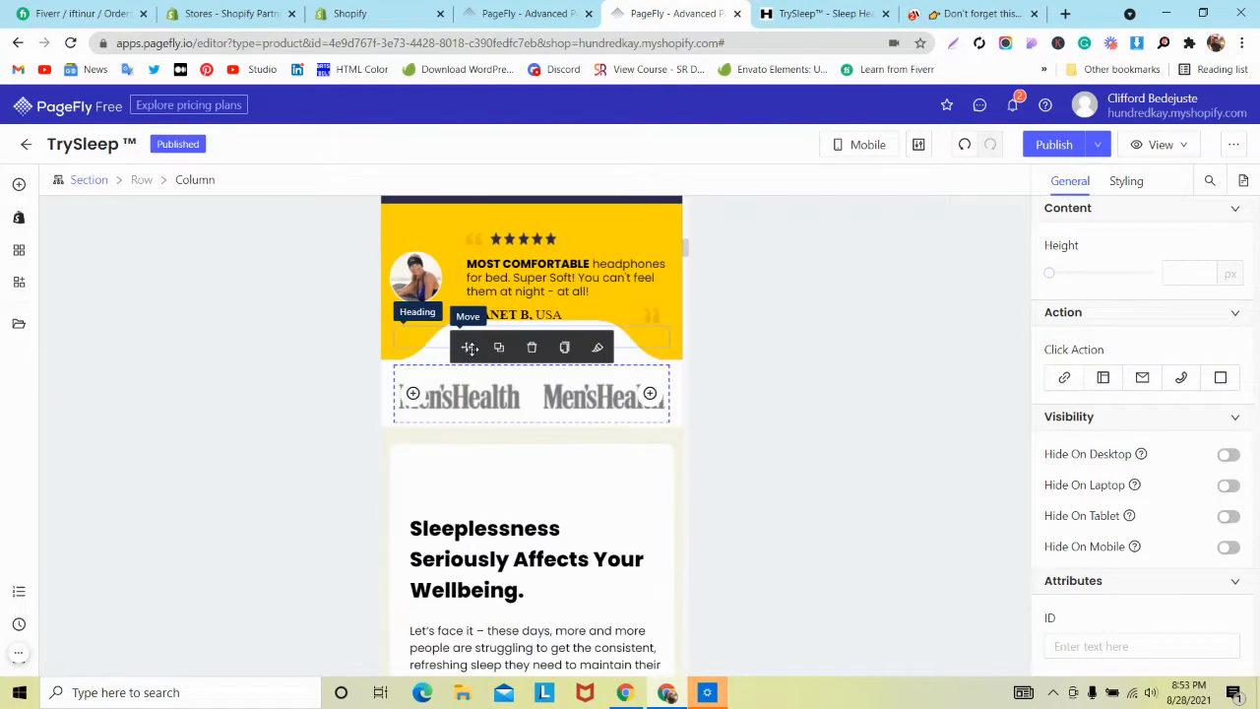
{"action": "scroll", "coordinate": [469, 348], "scroll_direction": "down", "scroll_amount": 10}
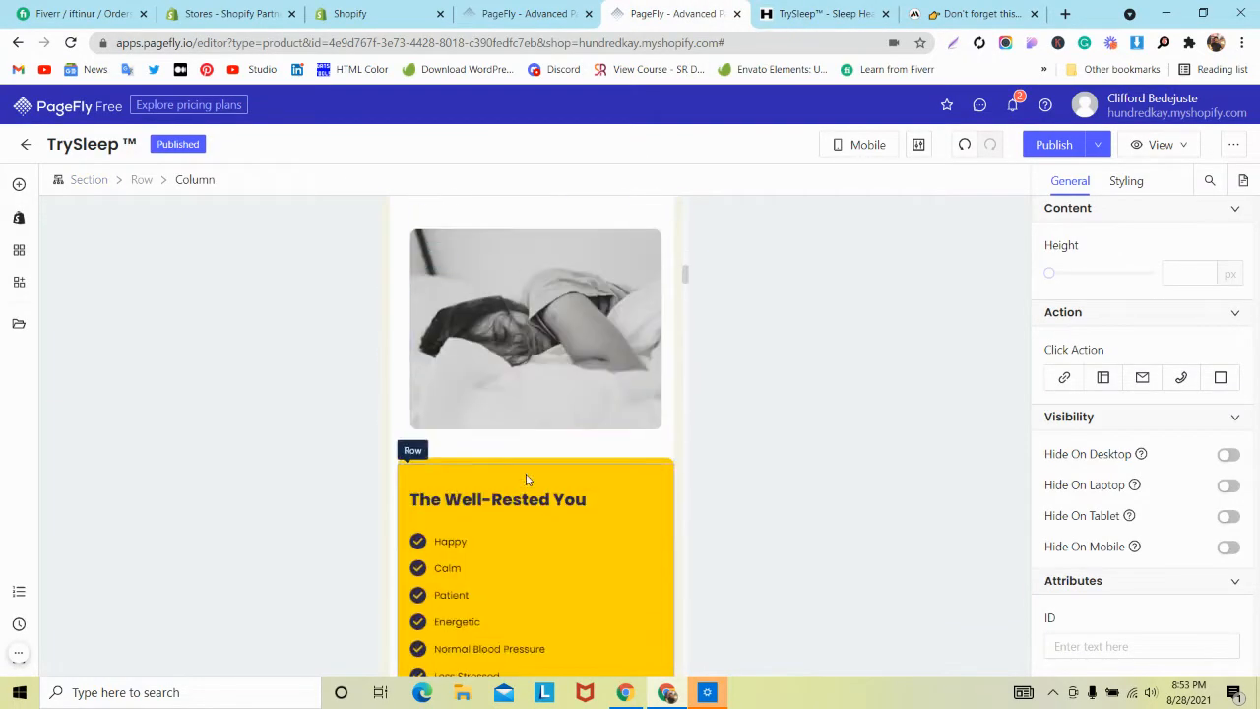
{"action": "scroll", "coordinate": [475, 398], "scroll_direction": "up", "scroll_amount": 2}
{"action": "left_click", "coordinate": [453, 378]}
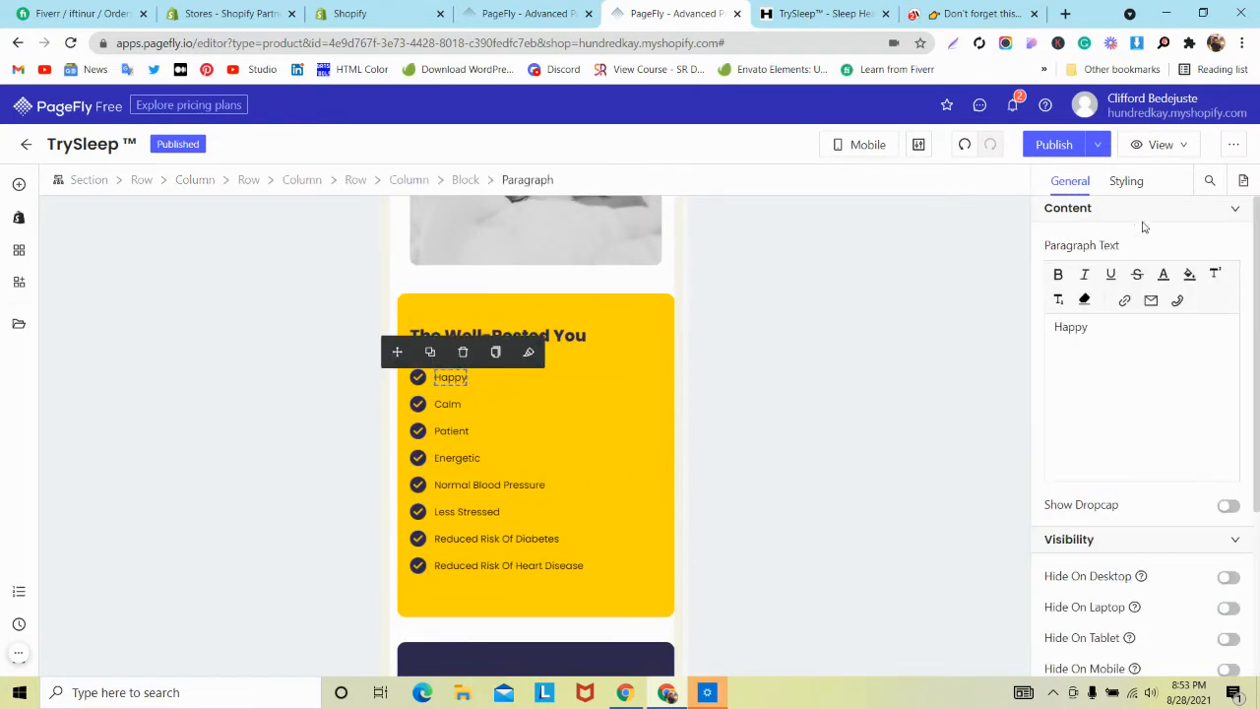
{"action": "left_click", "coordinate": [1132, 183]}
{"action": "scroll", "coordinate": [1163, 255], "scroll_direction": "down", "scroll_amount": 2}
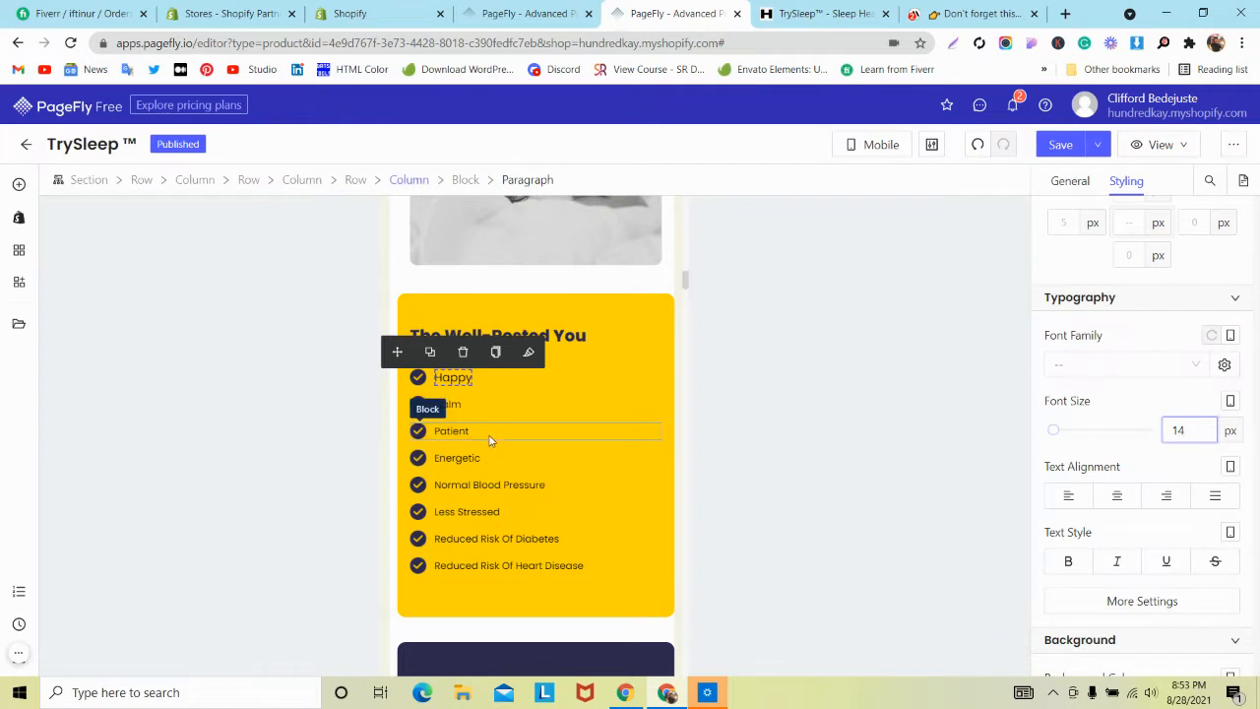
Step: Copy the Happy item's style and apply it to the Calm, Patient, Energetic and Normal Blood Pressure items
{"action": "left_click", "coordinate": [495, 352]}
{"action": "left_click", "coordinate": [497, 411]}
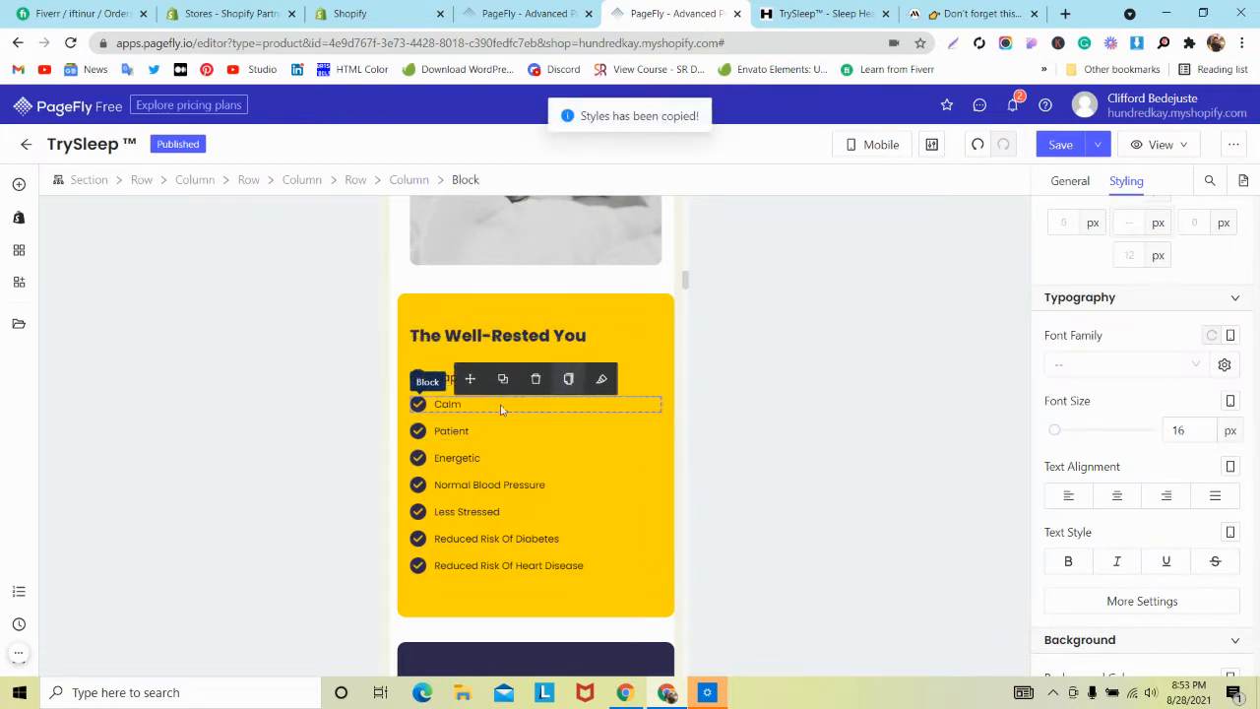
{"action": "left_click", "coordinate": [448, 403]}
{"action": "left_click", "coordinate": [528, 380]}
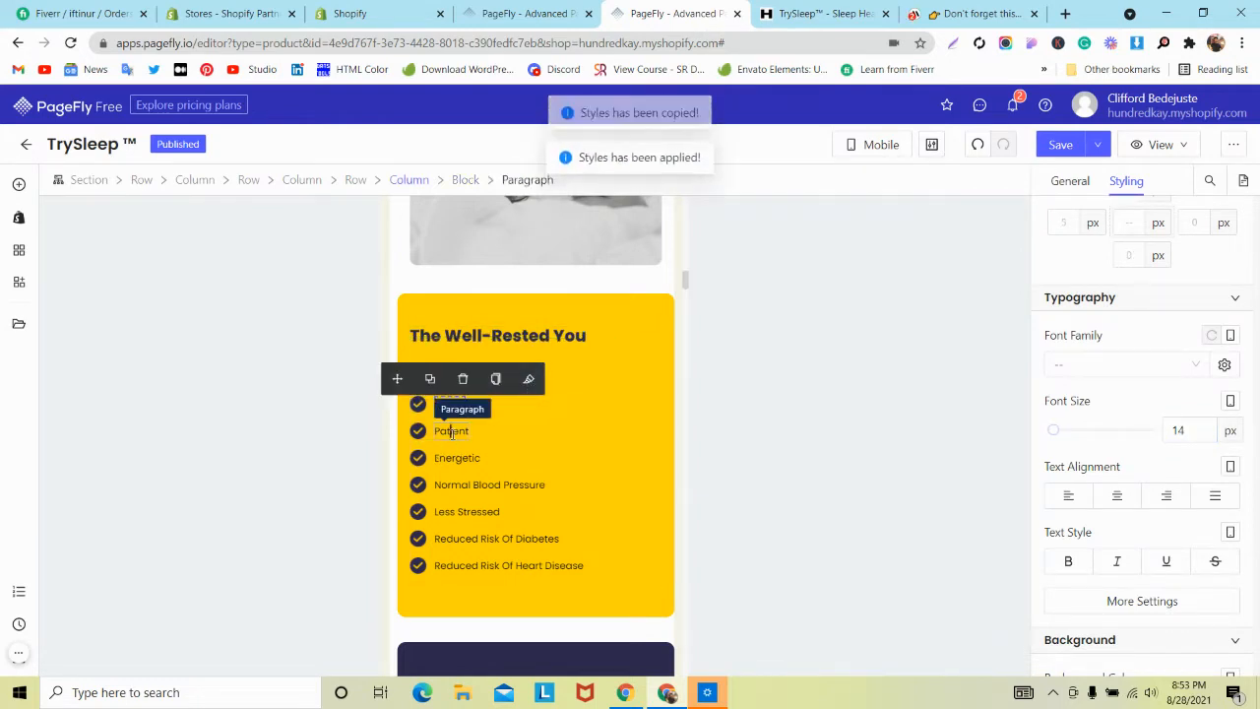
{"action": "left_click", "coordinate": [449, 430]}
{"action": "left_click", "coordinate": [528, 406]}
{"action": "left_click", "coordinate": [476, 458]}
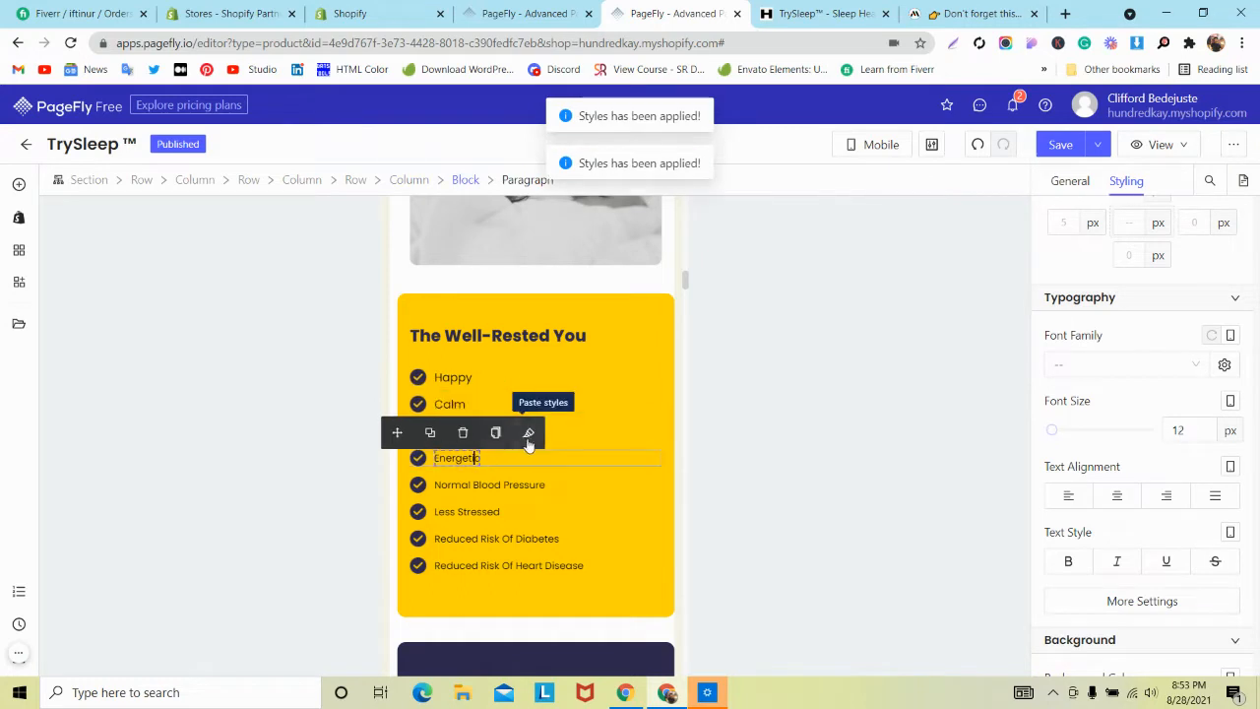
{"action": "left_click", "coordinate": [528, 430]}
{"action": "left_click", "coordinate": [482, 484]}
{"action": "left_click", "coordinate": [557, 460]}
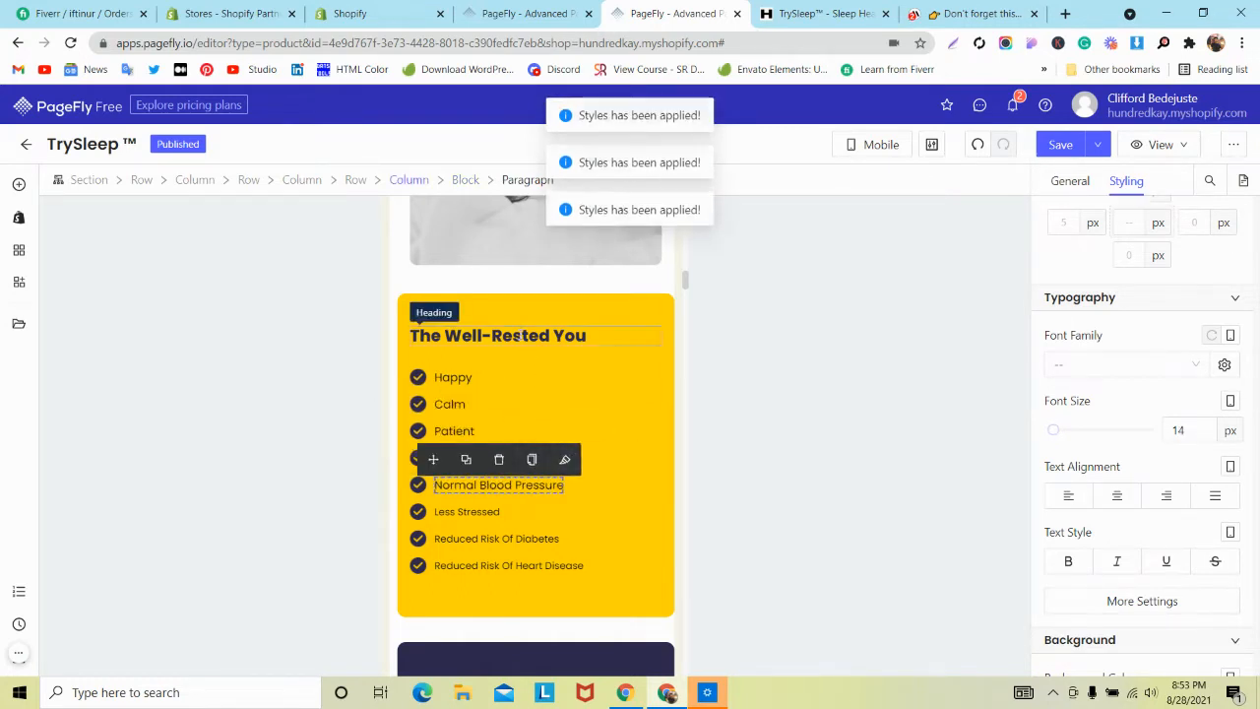
Step: Apply the copied style to the Less Stressed, Reduced Risk Of Diabetes and Reduced Risk Of Heart Disease items
{"action": "scroll", "coordinate": [532, 433], "scroll_direction": "down", "scroll_amount": 2}
{"action": "left_click", "coordinate": [466, 348]}
{"action": "left_click", "coordinate": [532, 324]}
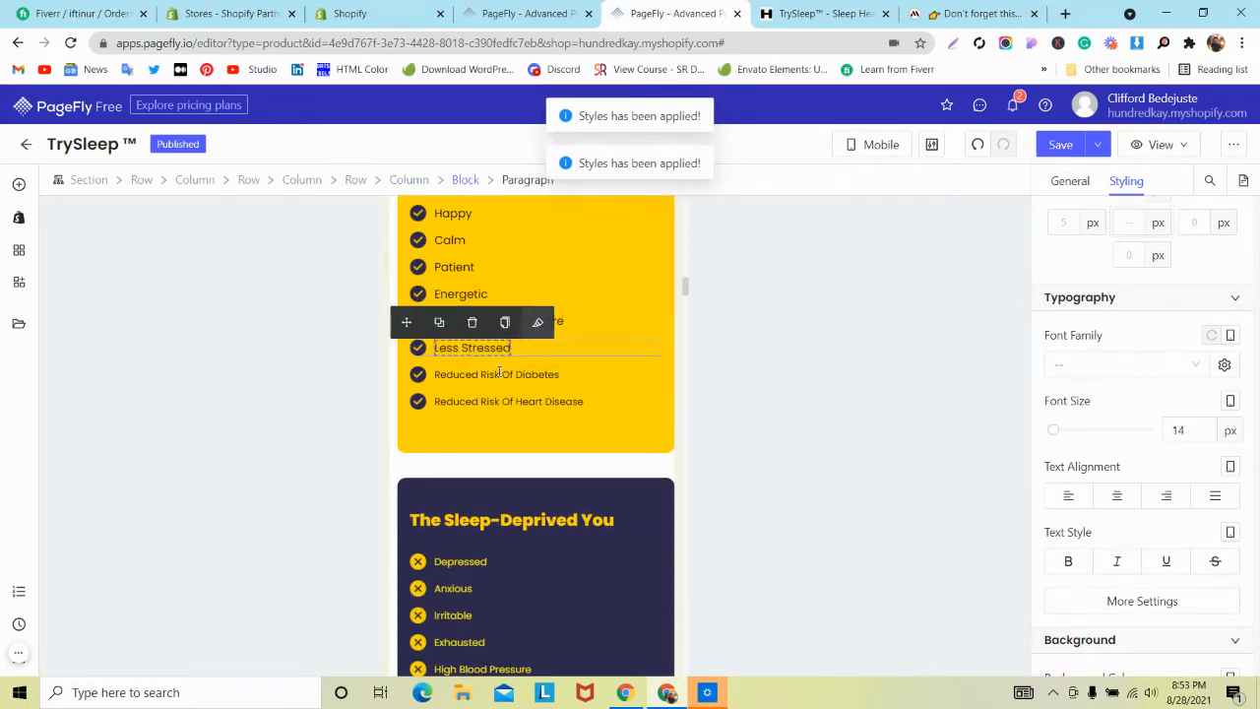
{"action": "left_click", "coordinate": [492, 372]}
{"action": "left_click", "coordinate": [572, 350]}
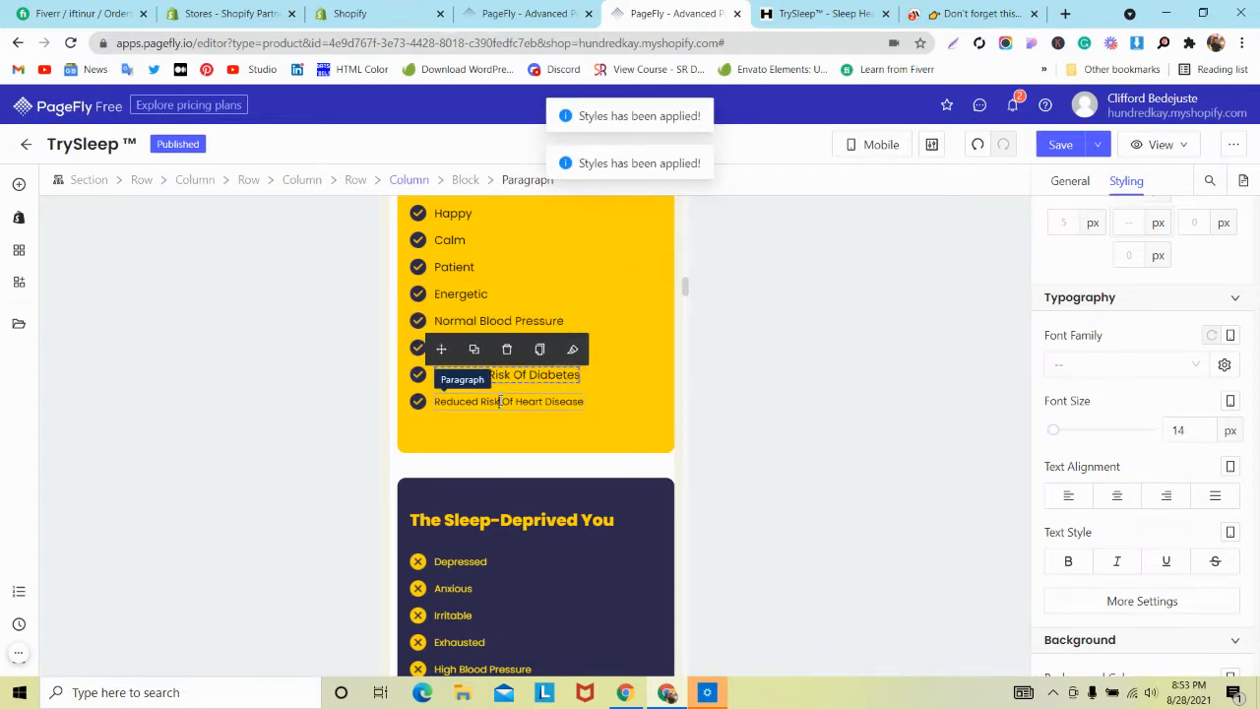
{"action": "left_click", "coordinate": [481, 402]}
{"action": "left_click", "coordinate": [572, 374]}
Step: Try to apply the copied Well-Rested item style to the Depressed item in The Sleep-Deprived You list, and undo it
{"action": "scroll", "coordinate": [477, 443], "scroll_direction": "down", "scroll_amount": 2}
{"action": "left_click", "coordinate": [460, 397]}
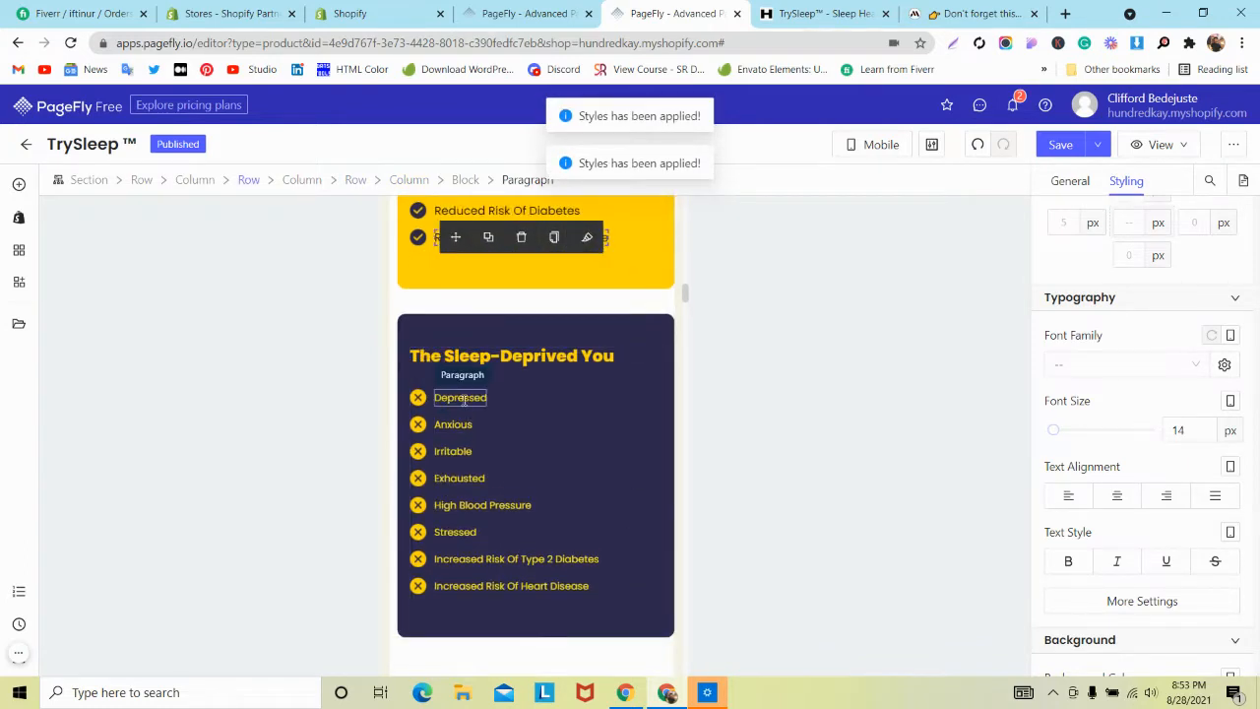
{"action": "left_click", "coordinate": [530, 372]}
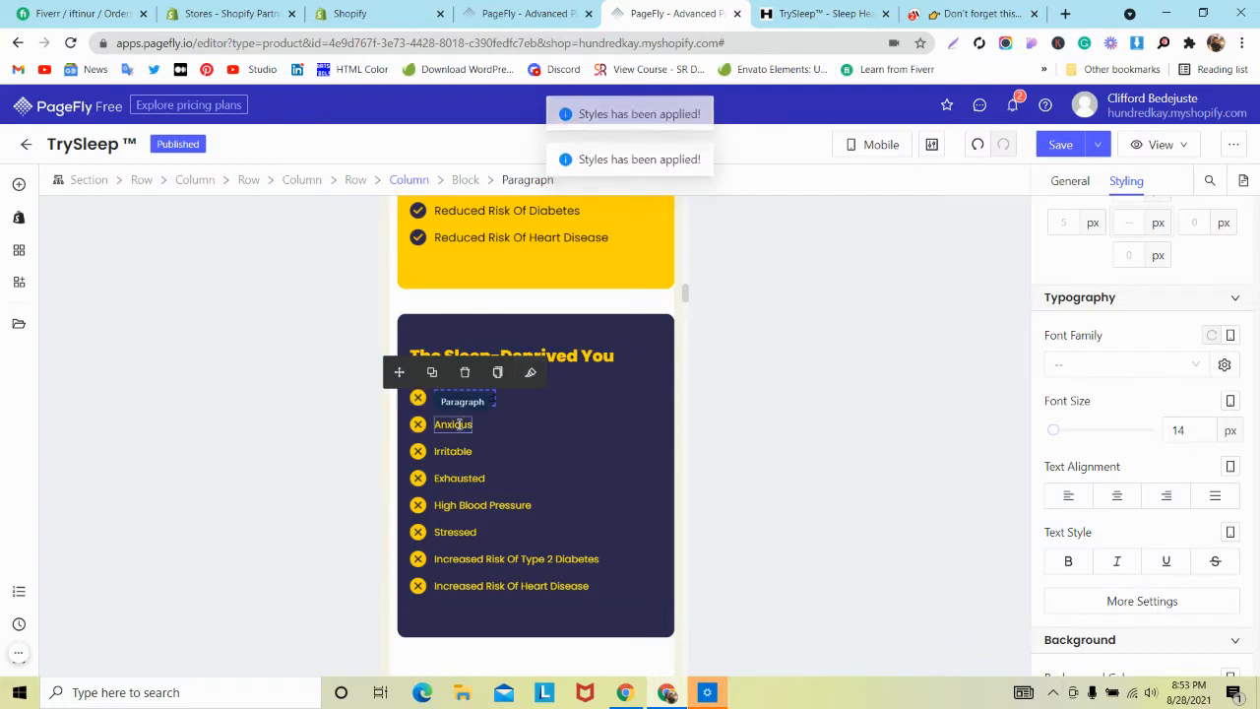
{"action": "left_click", "coordinate": [978, 144]}
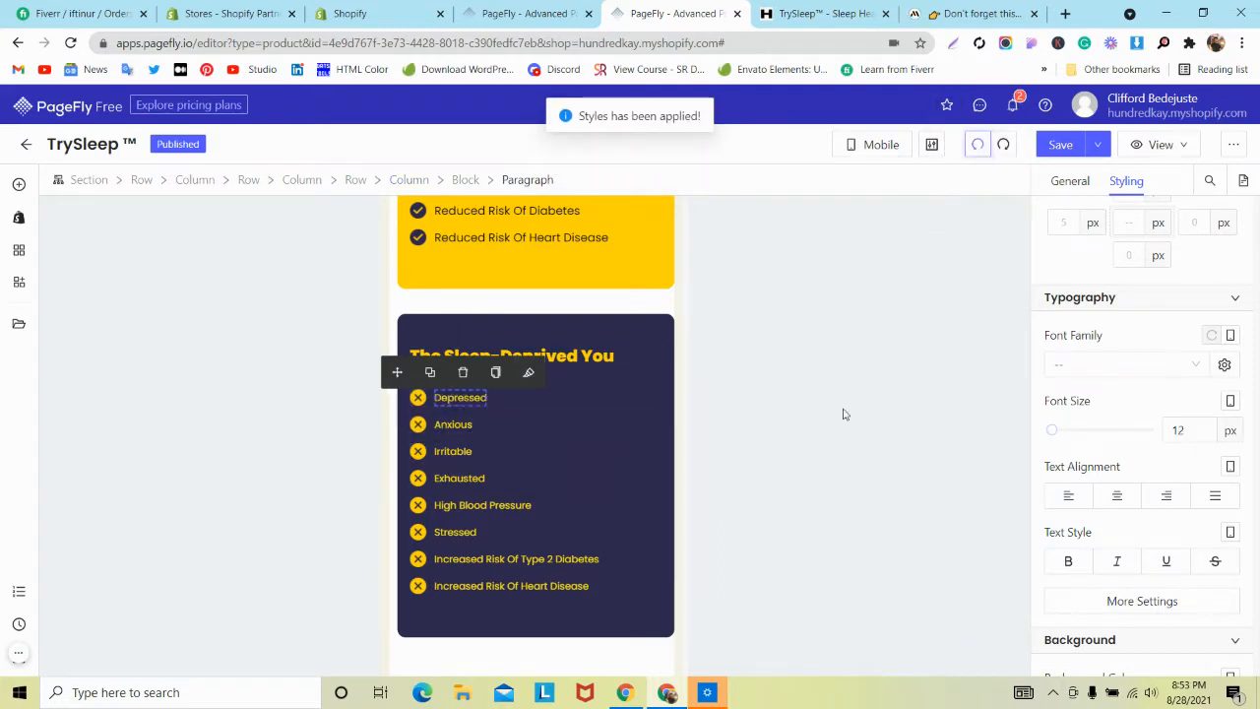
Step: Set the Depressed item's mobile font size to 14 px and copy its style to the Anxious, Irritable and Exhausted items
{"action": "left_click", "coordinate": [498, 372]}
{"action": "left_click", "coordinate": [455, 425]}
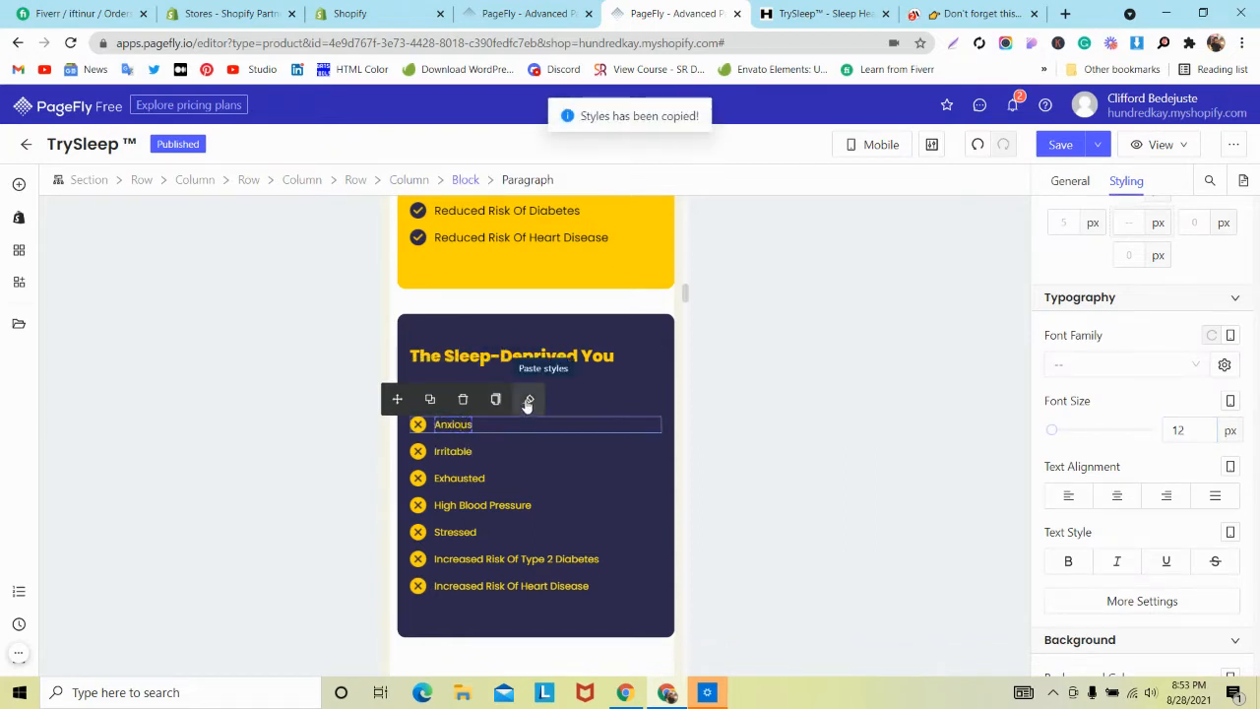
{"action": "left_click", "coordinate": [528, 401]}
{"action": "left_click", "coordinate": [455, 451]}
{"action": "left_click", "coordinate": [528, 426]}
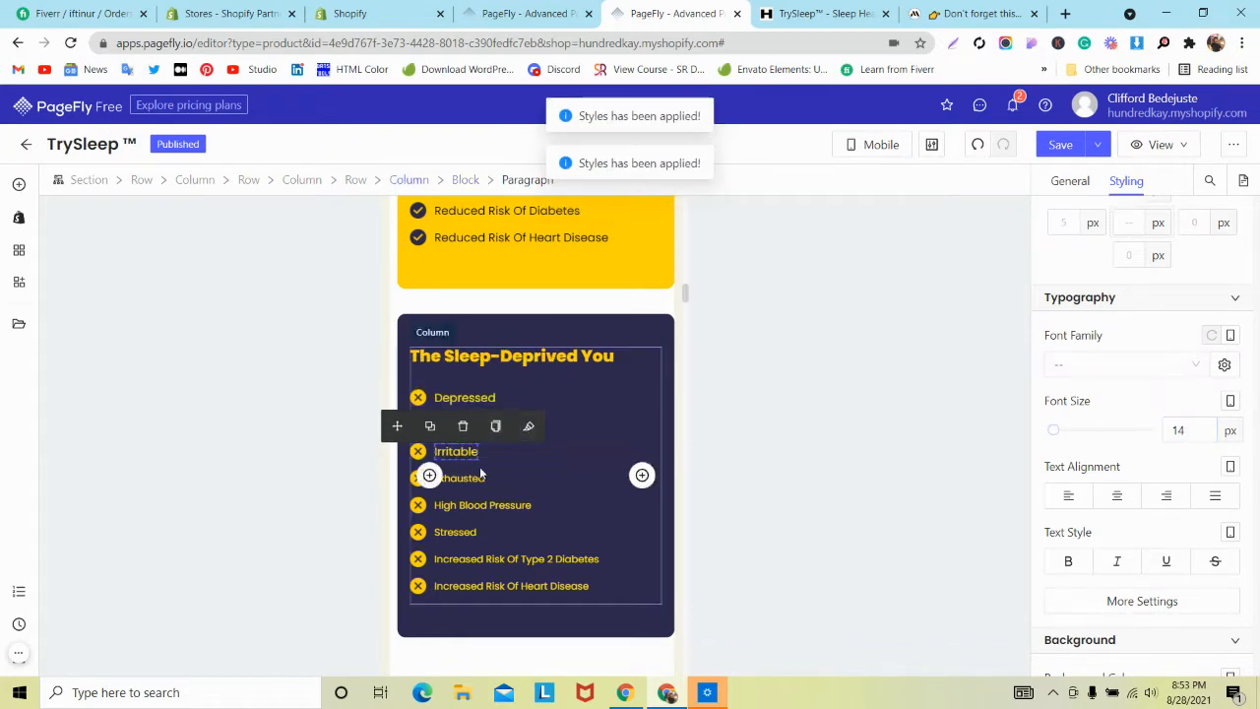
{"action": "left_click", "coordinate": [472, 478]}
{"action": "left_click", "coordinate": [524, 457]}
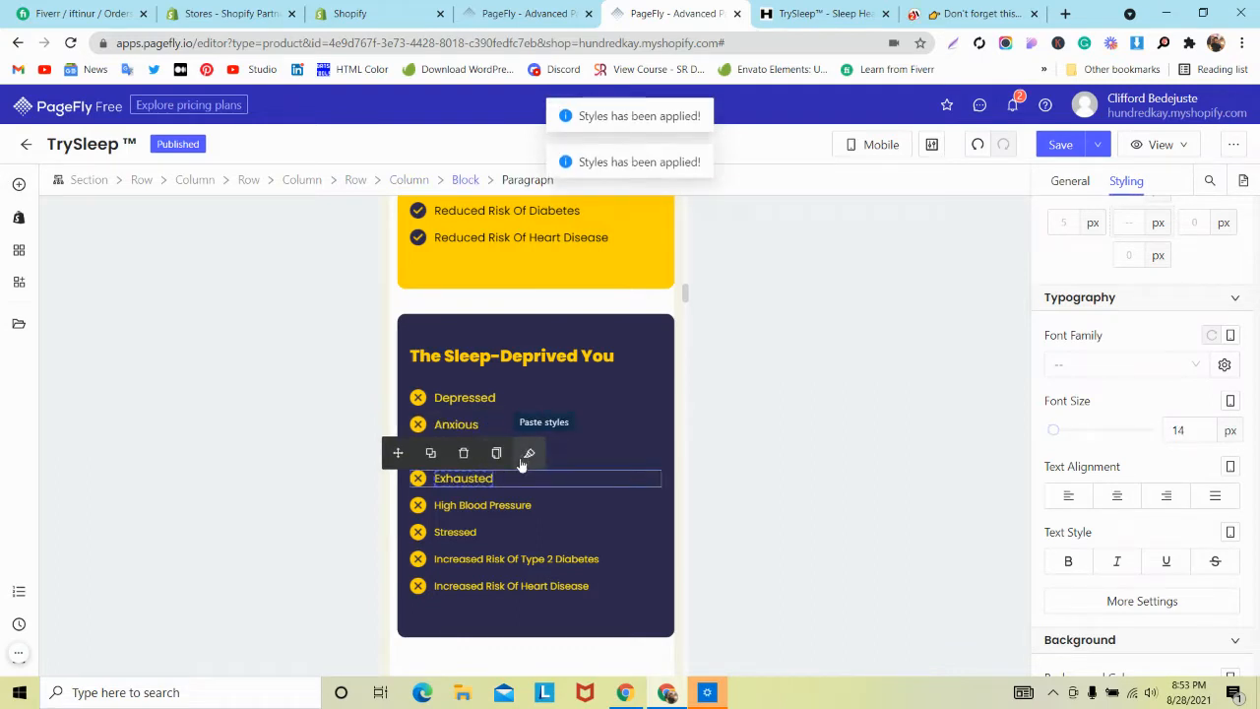
Step: Apply the Depressed item's style to High Blood Pressure, Stressed, Increased Risk Of Type 2 Diabetes and Increased Risk Of Heart Disease
{"action": "left_click", "coordinate": [483, 505]}
{"action": "left_click", "coordinate": [554, 480]}
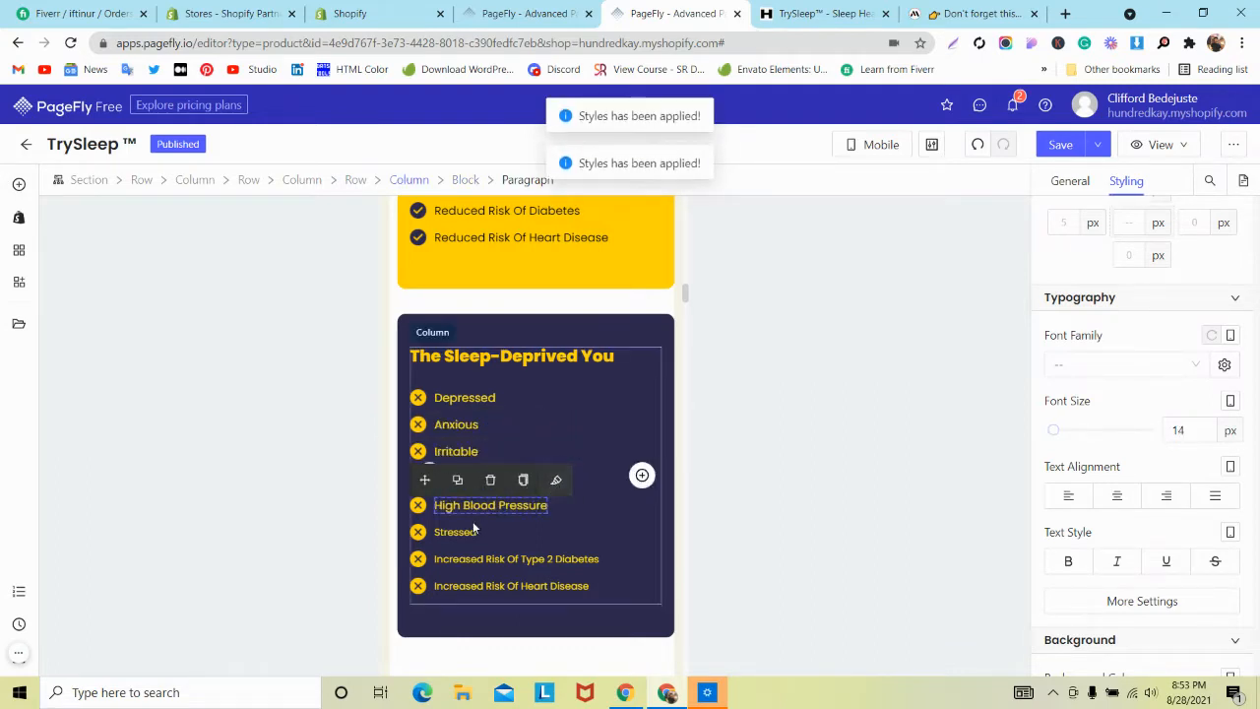
{"action": "left_click", "coordinate": [474, 529]}
{"action": "left_click", "coordinate": [529, 507]}
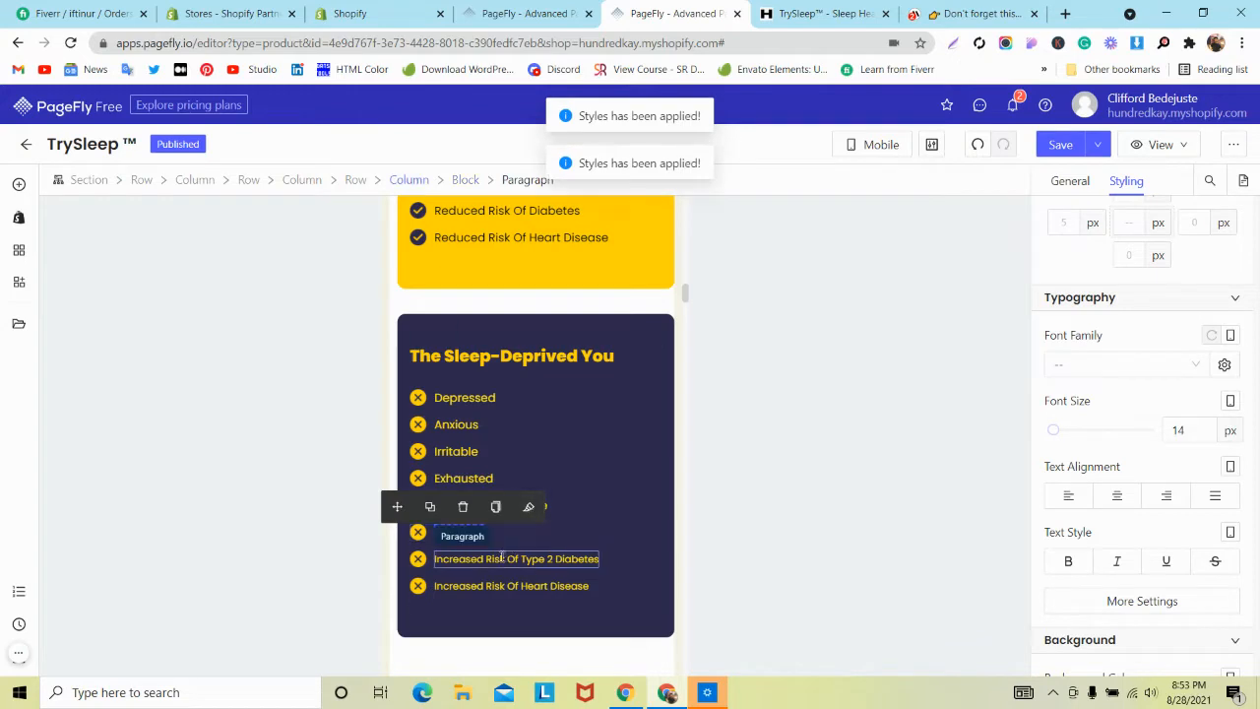
{"action": "left_click", "coordinate": [502, 558]}
{"action": "left_click", "coordinate": [596, 533]}
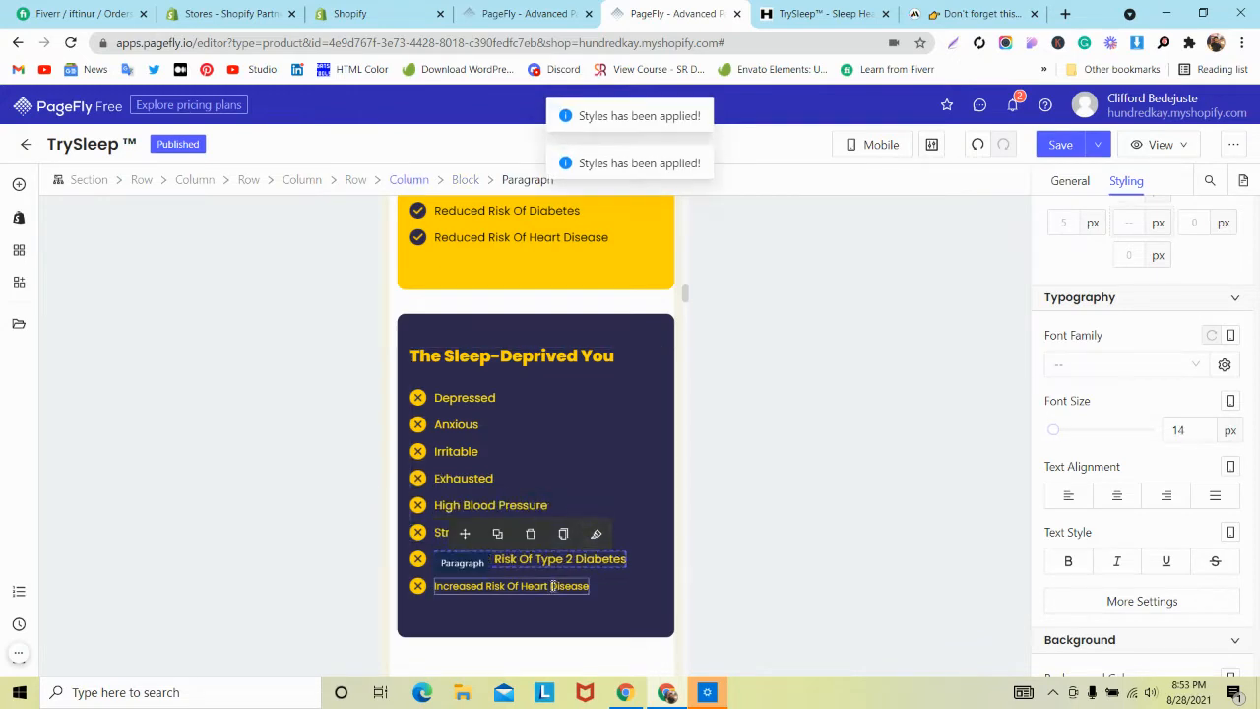
{"action": "left_click", "coordinate": [553, 586]}
{"action": "left_click", "coordinate": [579, 562]}
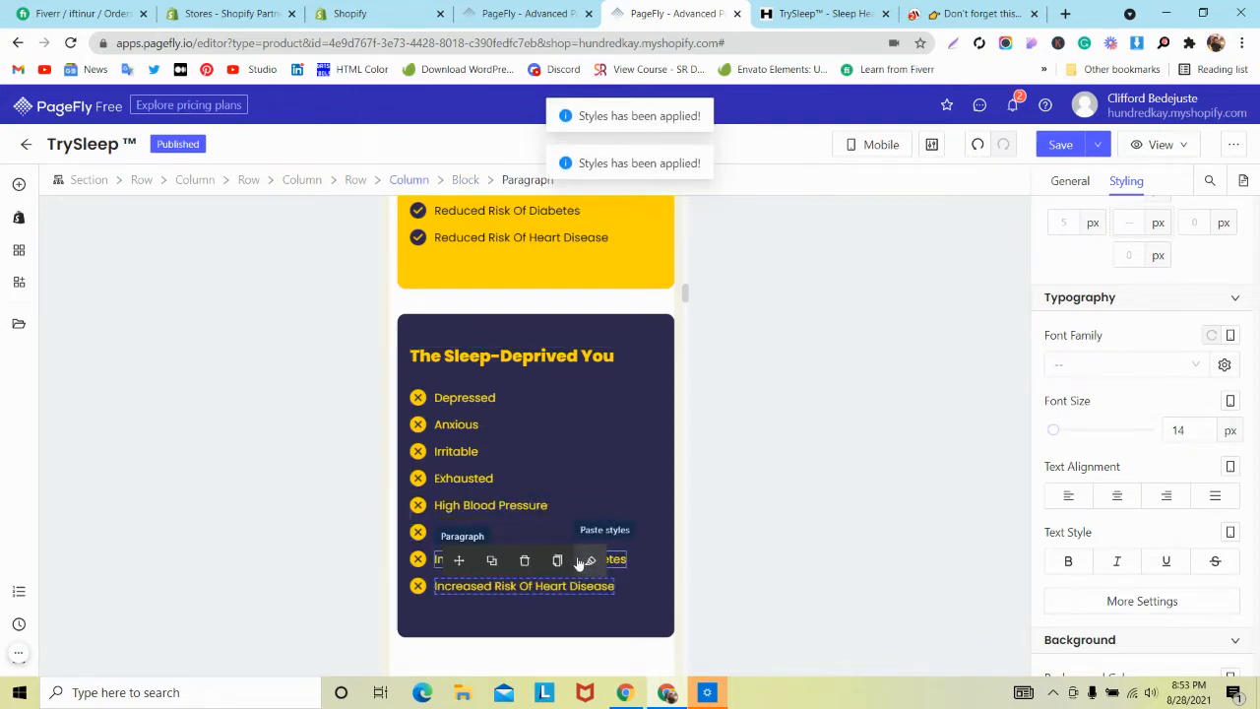
Step: Save and publish the product page after checking the Well-Rested and Sleep-Deprived lists
{"action": "scroll", "coordinate": [514, 408], "scroll_direction": "down", "scroll_amount": 1}
{"action": "scroll", "coordinate": [514, 408], "scroll_direction": "up", "scroll_amount": 3}
{"action": "scroll", "coordinate": [514, 418], "scroll_direction": "up", "scroll_amount": 1}
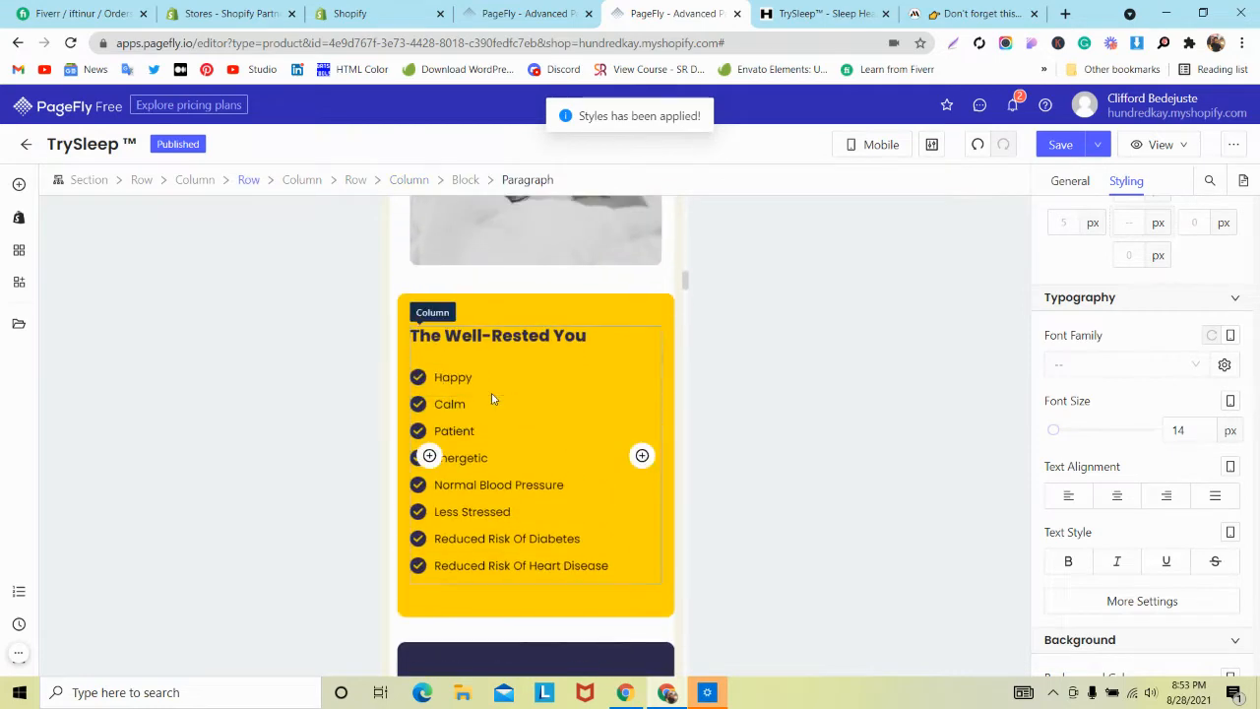
{"action": "scroll", "coordinate": [466, 413], "scroll_direction": "down", "scroll_amount": 5}
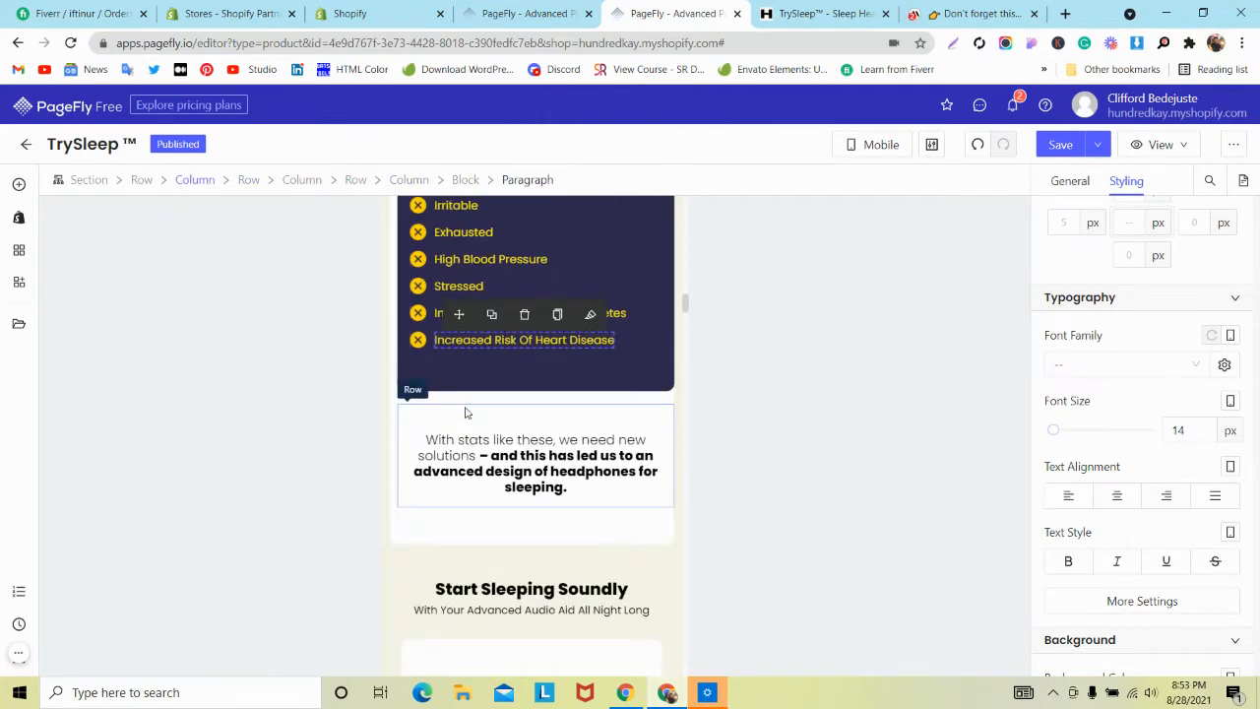
{"action": "left_click", "coordinate": [1101, 145]}
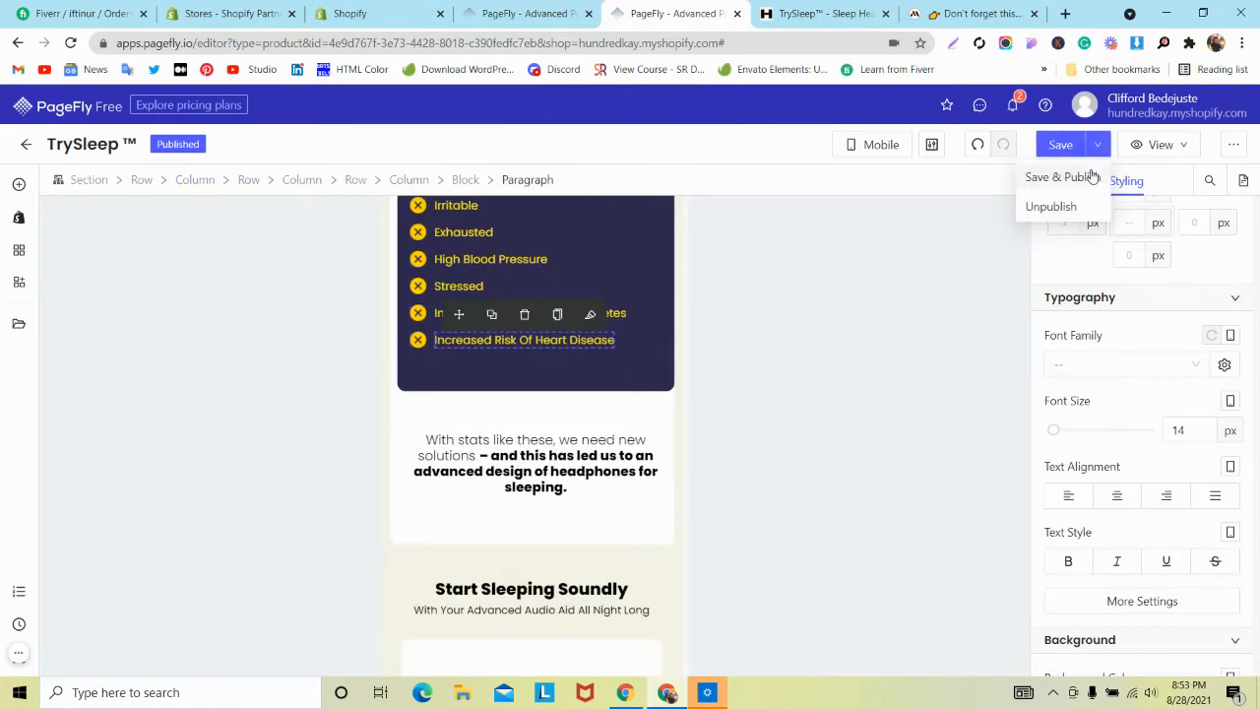
{"action": "left_click", "coordinate": [1101, 177]}
Step: Compare the area below The Sleep-Deprived You list on the live TrySleep page with the MindBand reference
{"action": "left_click", "coordinate": [812, 13]}
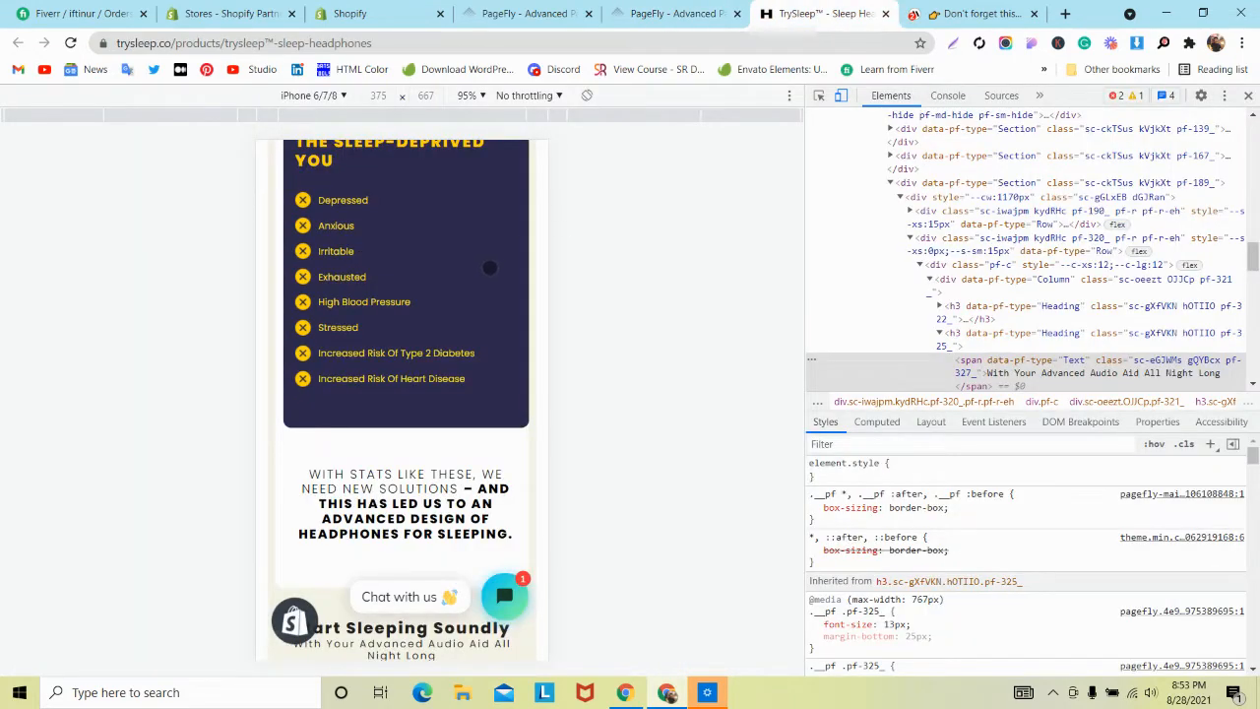
{"action": "scroll", "coordinate": [490, 267], "scroll_direction": "up", "scroll_amount": 1}
{"action": "scroll", "coordinate": [485, 270], "scroll_direction": "down", "scroll_amount": 3}
{"action": "left_click", "coordinate": [965, 10]}
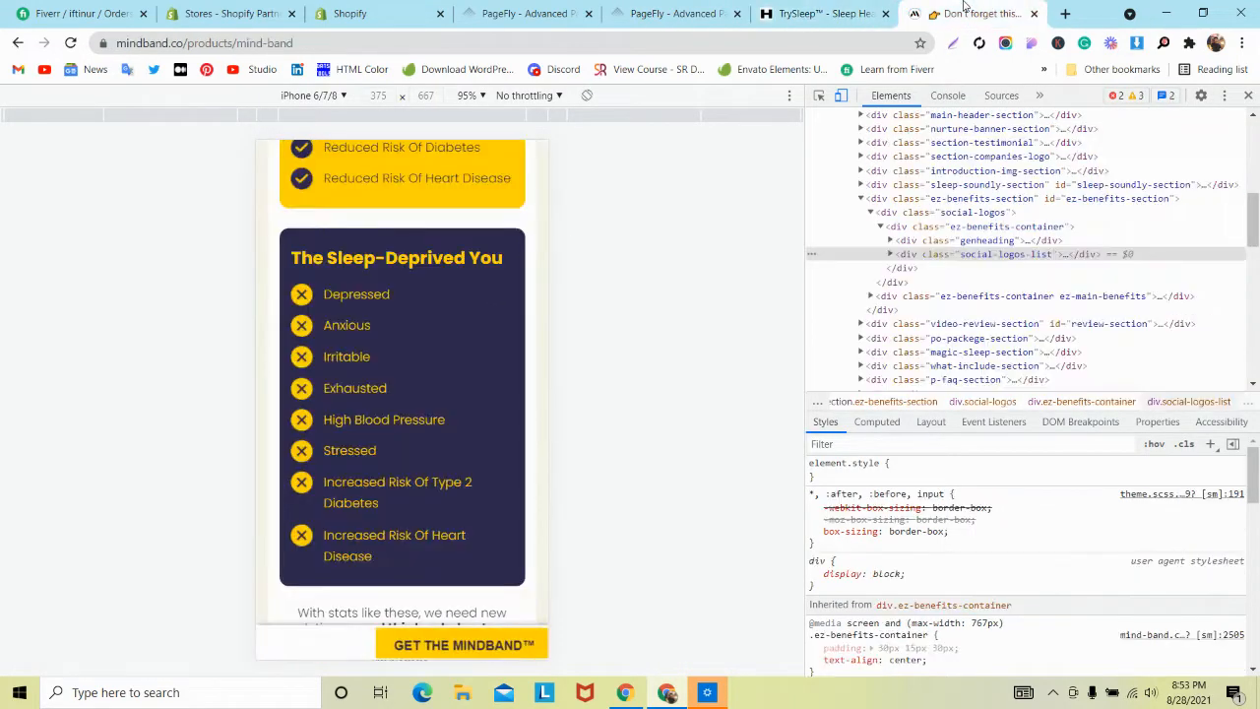
{"action": "scroll", "coordinate": [551, 251], "scroll_direction": "down", "scroll_amount": 3}
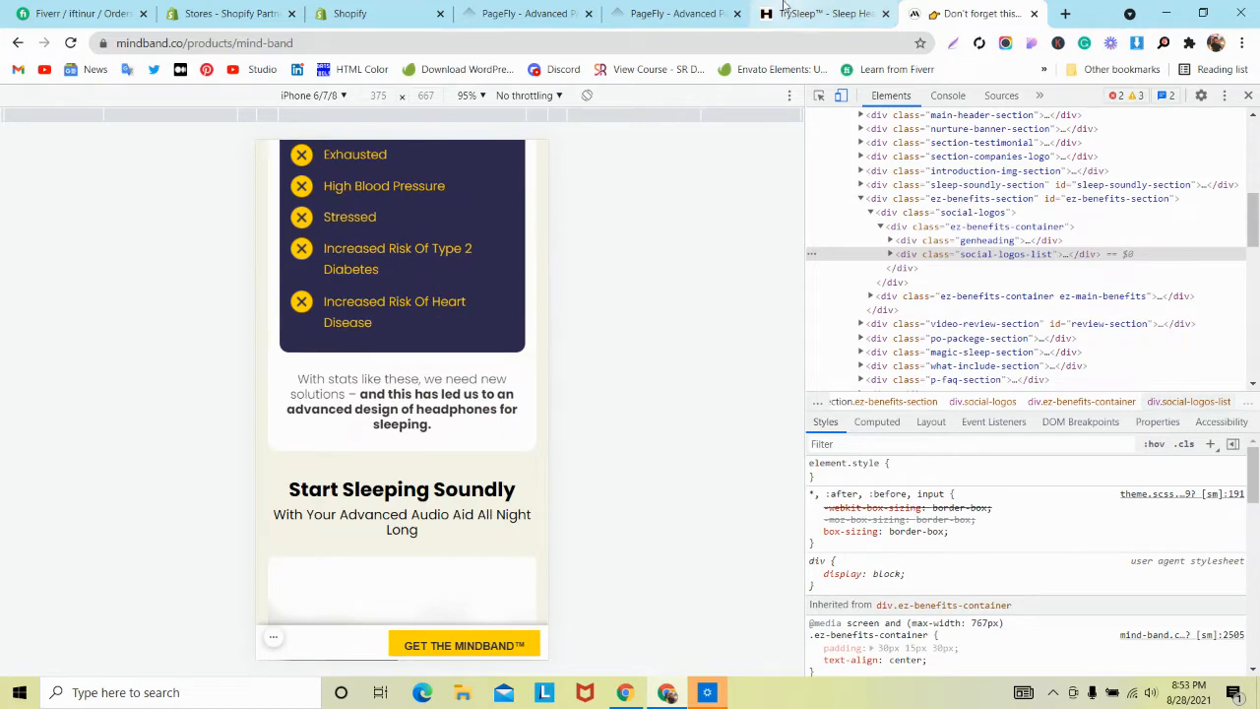
{"action": "left_click", "coordinate": [690, 12]}
{"action": "left_click", "coordinate": [818, 12]}
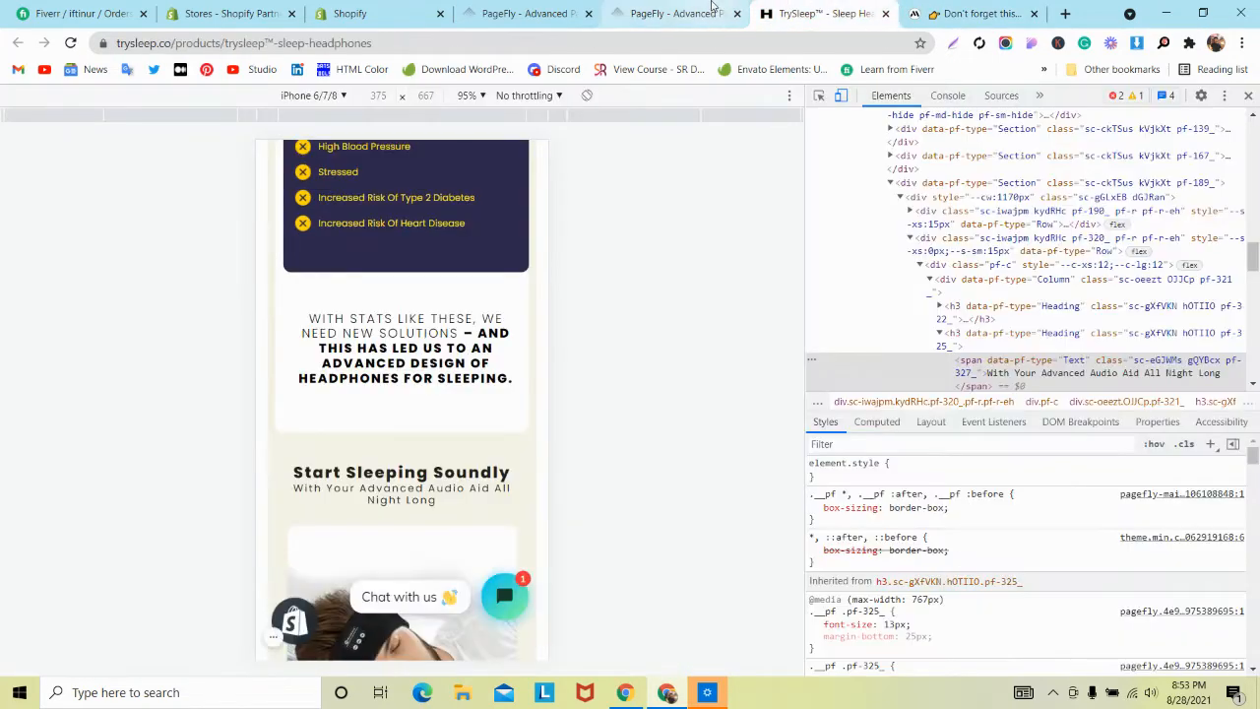
{"action": "left_click", "coordinate": [713, 8]}
Step: Examine the typography, background and spacing settings of the "With stats like these" heading
{"action": "scroll", "coordinate": [580, 220], "scroll_direction": "down", "scroll_amount": 2}
{"action": "left_click", "coordinate": [564, 292]}
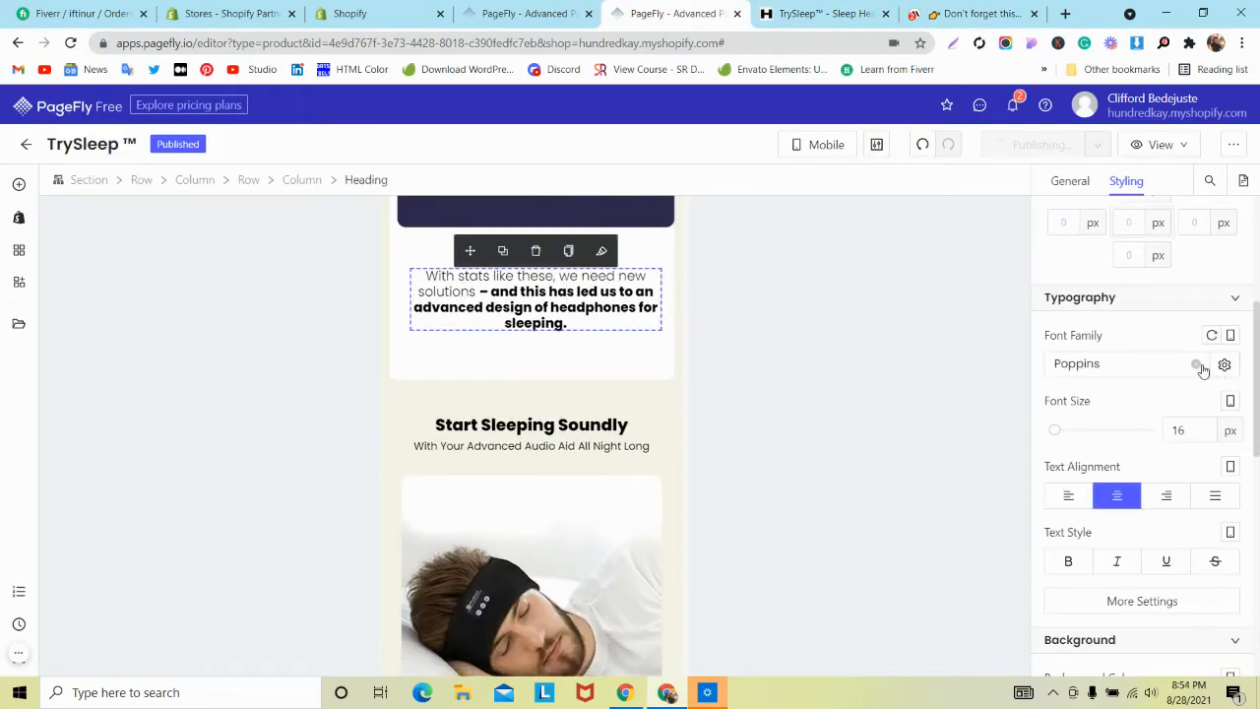
{"action": "scroll", "coordinate": [1191, 422], "scroll_direction": "down", "scroll_amount": 4}
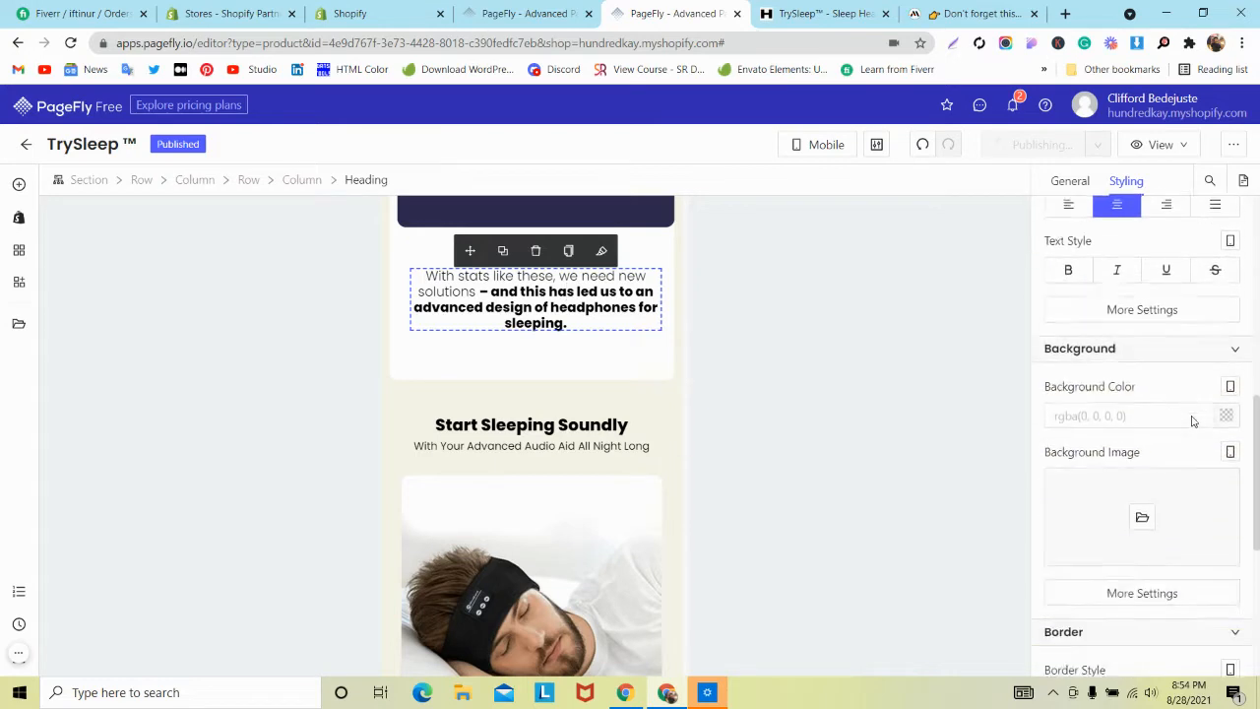
{"action": "scroll", "coordinate": [643, 361], "scroll_direction": "up", "scroll_amount": 1}
{"action": "scroll", "coordinate": [644, 360], "scroll_direction": "up", "scroll_amount": 2}
{"action": "scroll", "coordinate": [1131, 293], "scroll_direction": "up", "scroll_amount": 4}
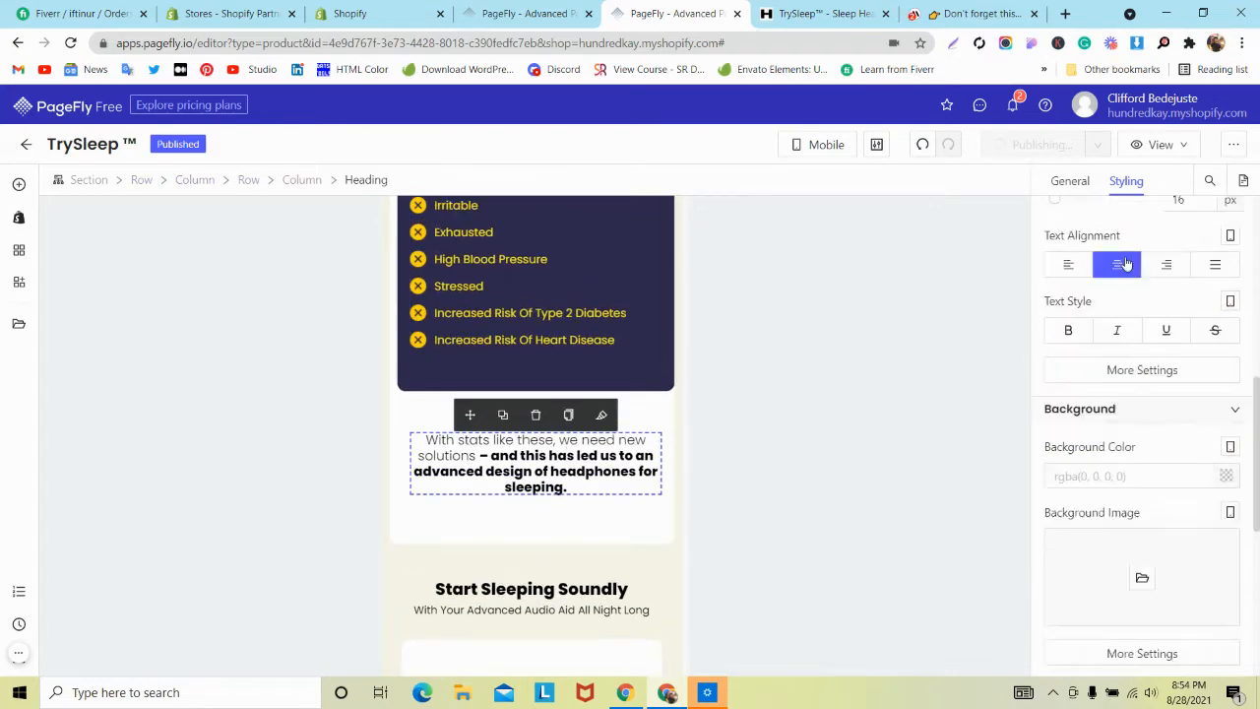
{"action": "scroll", "coordinate": [1131, 294], "scroll_direction": "up", "scroll_amount": 2}
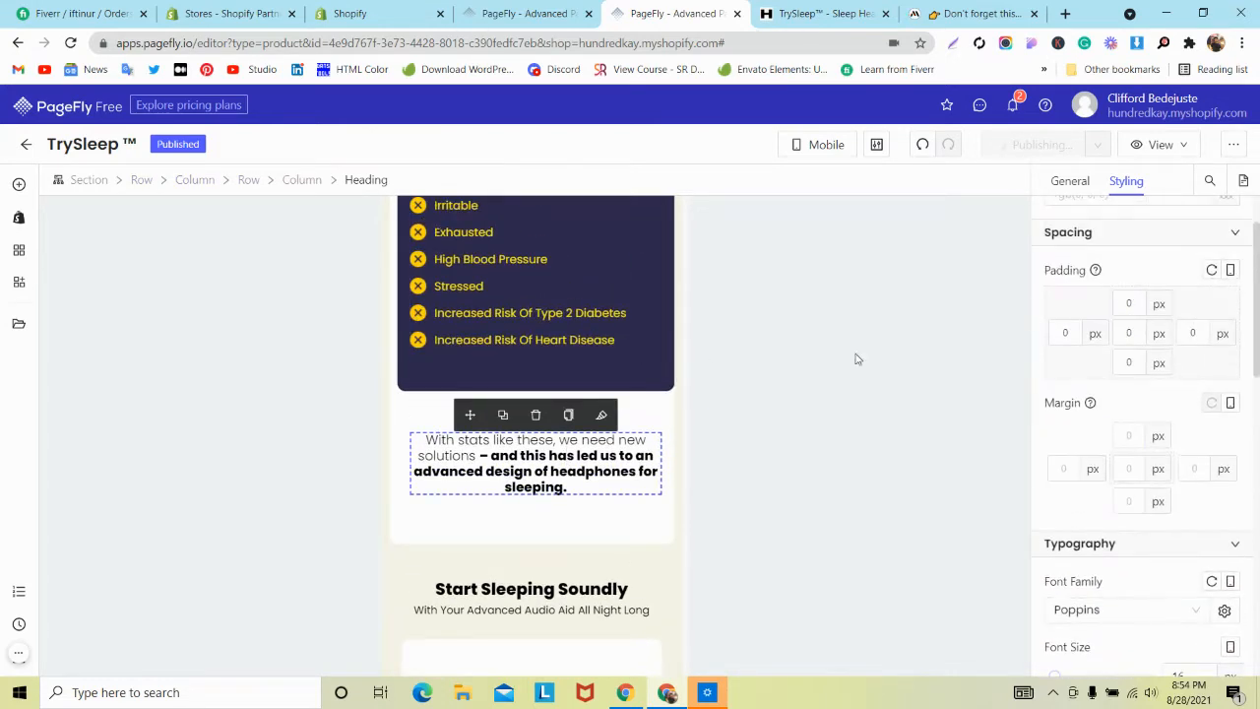
Step: Set the column spacing of the row holding the "With stats like these" heading to 0 px
{"action": "left_click", "coordinate": [647, 415]}
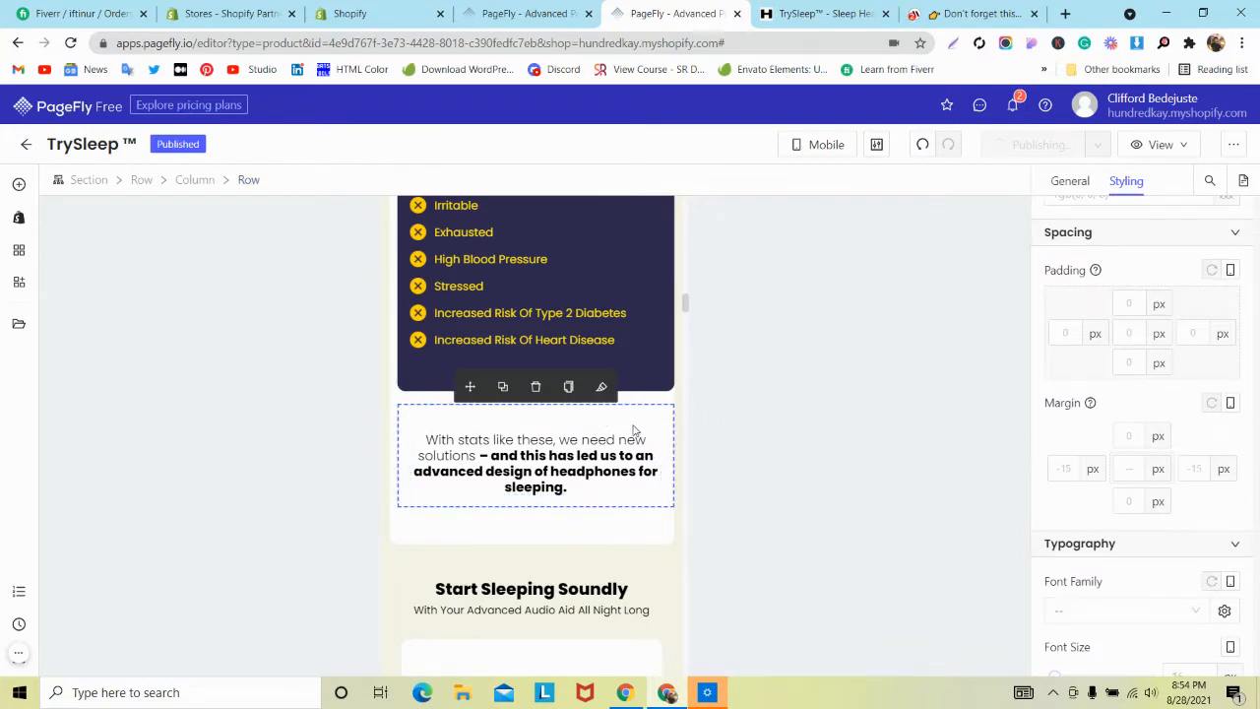
{"action": "left_click", "coordinate": [1070, 184]}
{"action": "scroll", "coordinate": [1139, 441], "scroll_direction": "down", "scroll_amount": 2}
{"action": "double_click", "coordinate": [1172, 326]}
{"action": "type", "text": "0"}
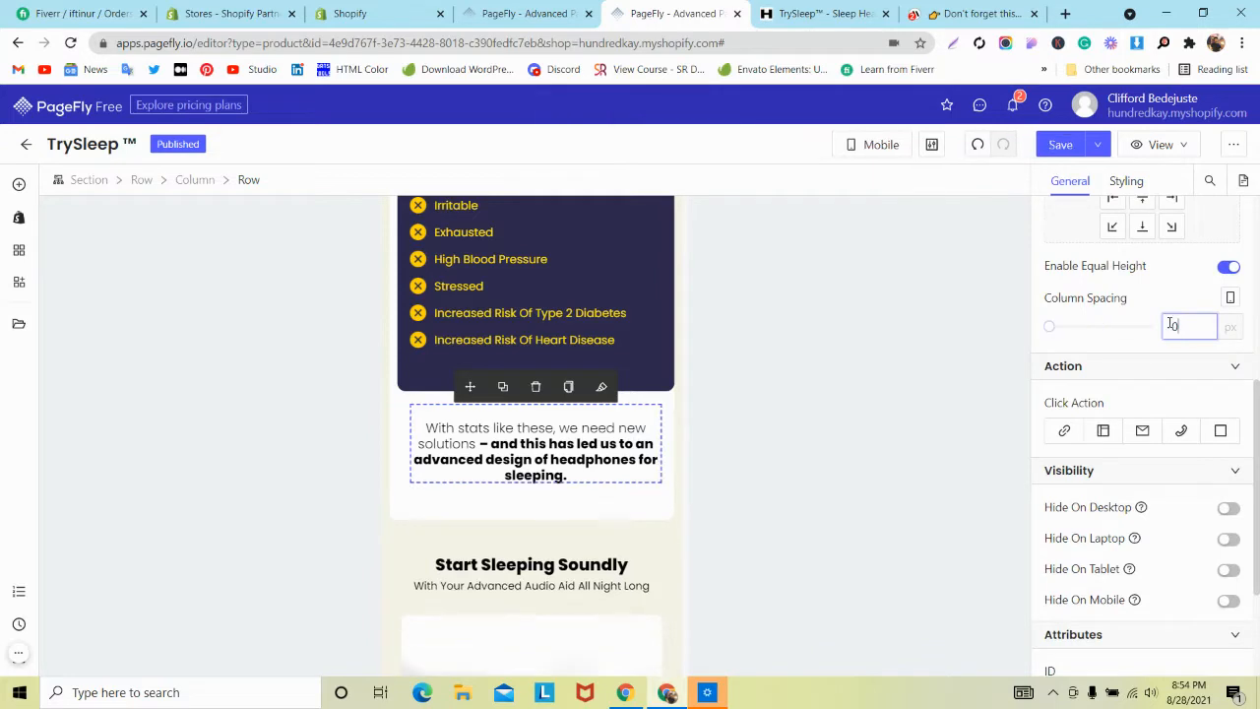
{"action": "scroll", "coordinate": [1142, 328], "scroll_direction": "up", "scroll_amount": 4}
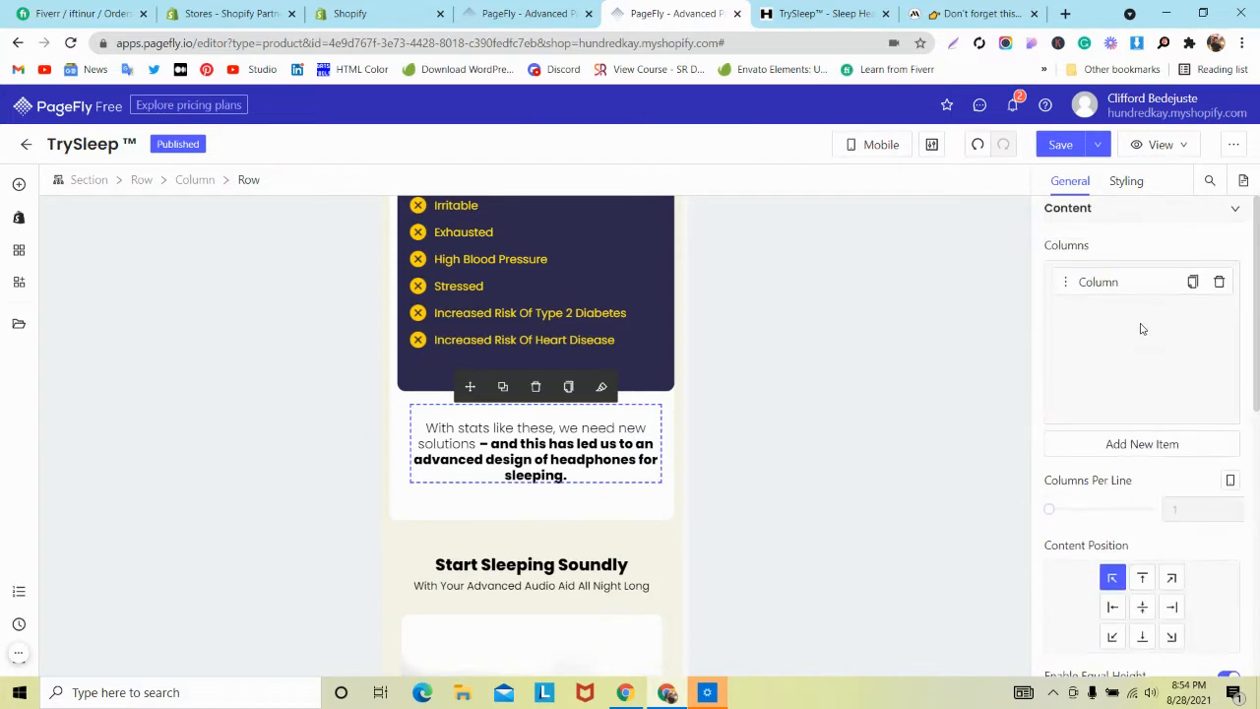
Step: Set the font family of the "With stats like these" row and its heading to Poppins
{"action": "left_click", "coordinate": [1127, 181]}
{"action": "scroll", "coordinate": [1089, 321], "scroll_direction": "down", "scroll_amount": 3}
{"action": "left_click", "coordinate": [554, 459]}
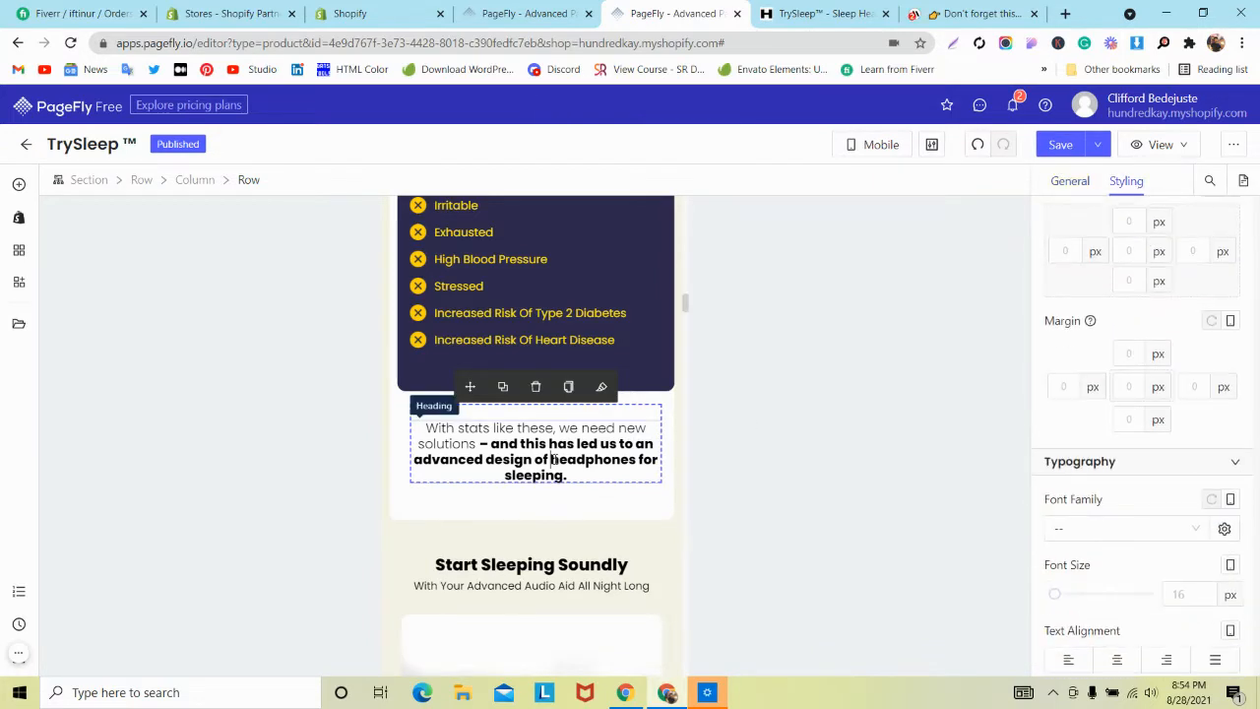
{"action": "left_click", "coordinate": [642, 417]}
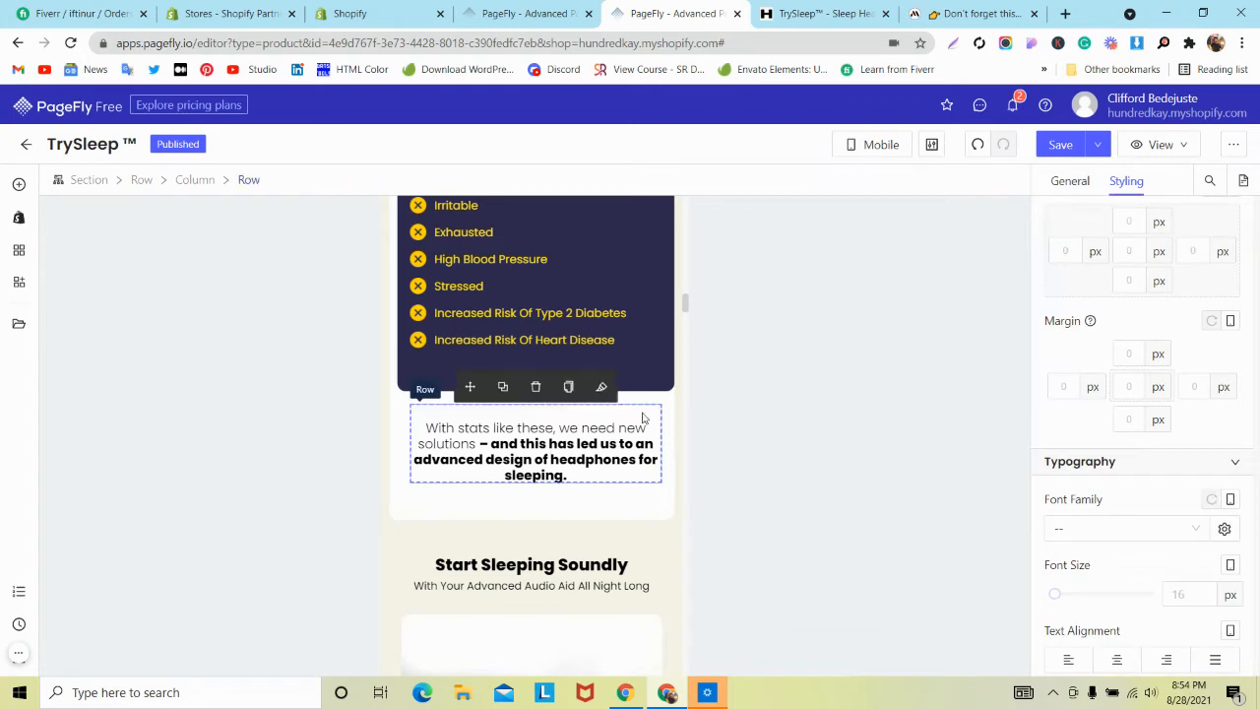
{"action": "scroll", "coordinate": [640, 417], "scroll_direction": "down", "scroll_amount": 2}
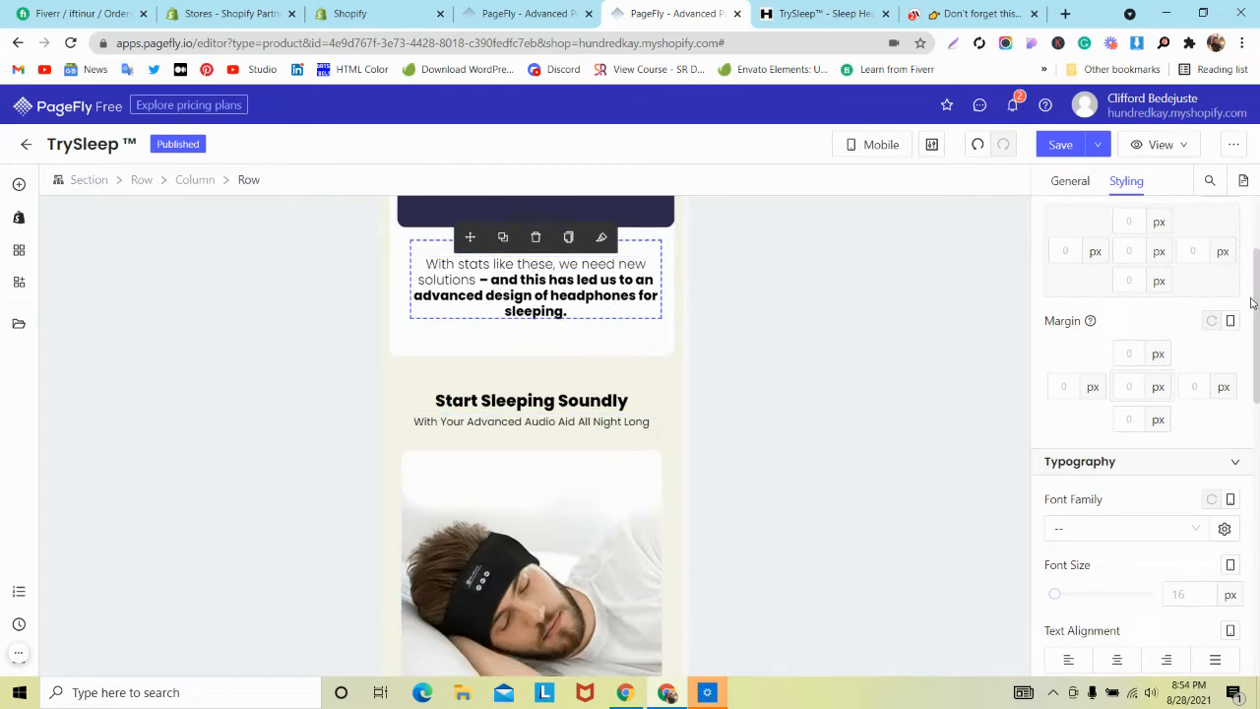
{"action": "scroll", "coordinate": [1180, 361], "scroll_direction": "down", "scroll_amount": 2}
{"action": "left_click", "coordinate": [1134, 366]}
{"action": "left_click", "coordinate": [1111, 421]}
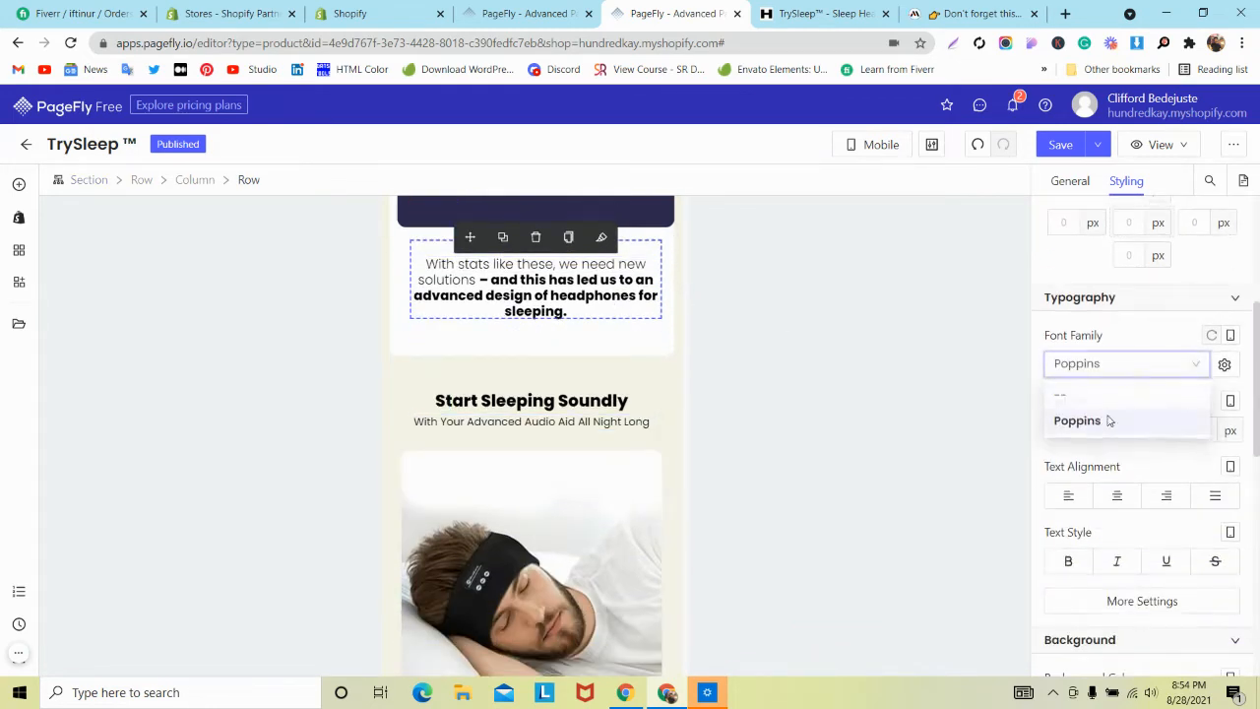
{"action": "left_click", "coordinate": [635, 281]}
{"action": "left_click", "coordinate": [1078, 370]}
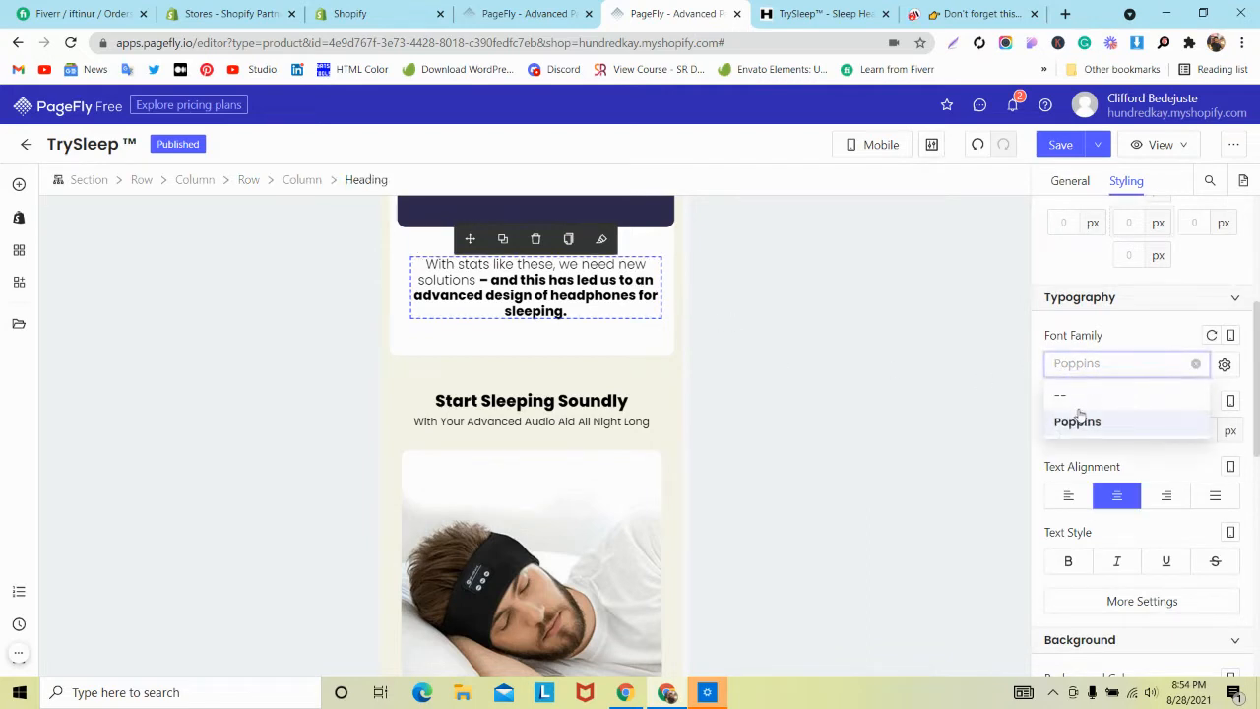
{"action": "left_click", "coordinate": [1088, 431]}
Step: Save and publish the page with the updated "With stats like these" row
{"action": "scroll", "coordinate": [649, 339], "scroll_direction": "down", "scroll_amount": 1}
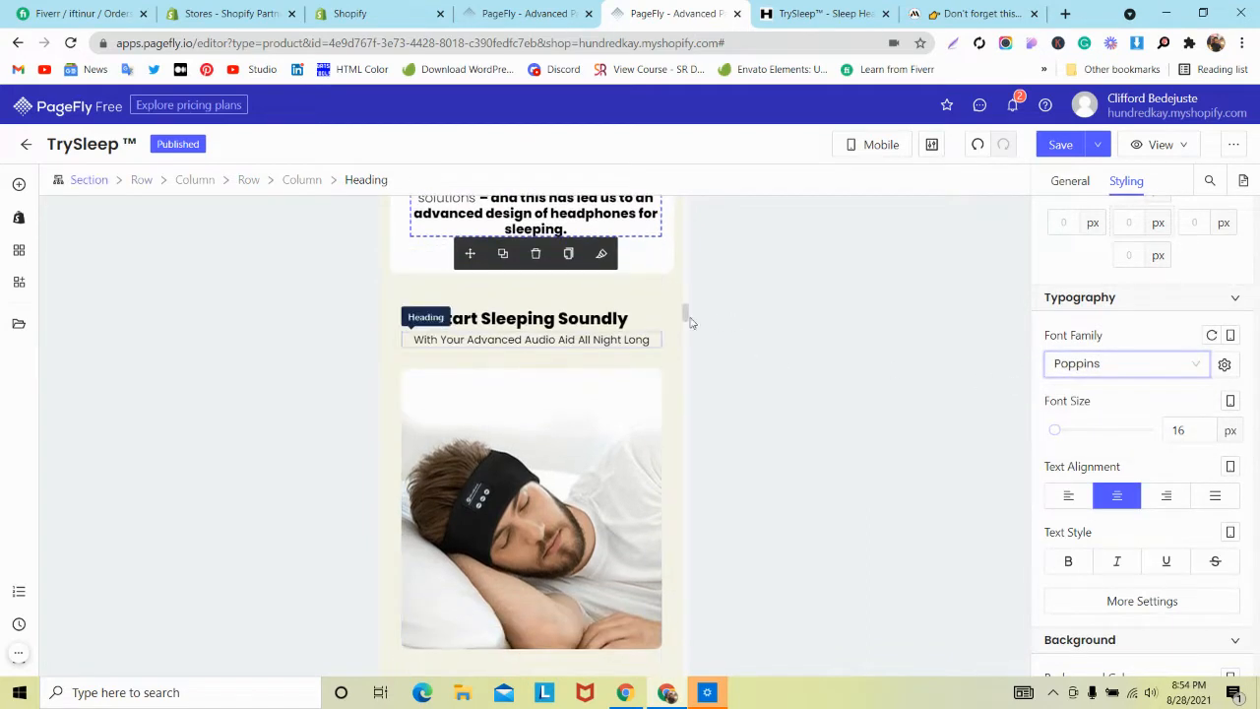
{"action": "left_click", "coordinate": [1098, 145]}
{"action": "left_click", "coordinate": [1080, 177]}
Step: Check the MindBand reference and set the "With Your Advanced Audio Aid All Night Long" heading's mobile font size to 14 px
{"action": "key", "text": "ctrl+Tab"}
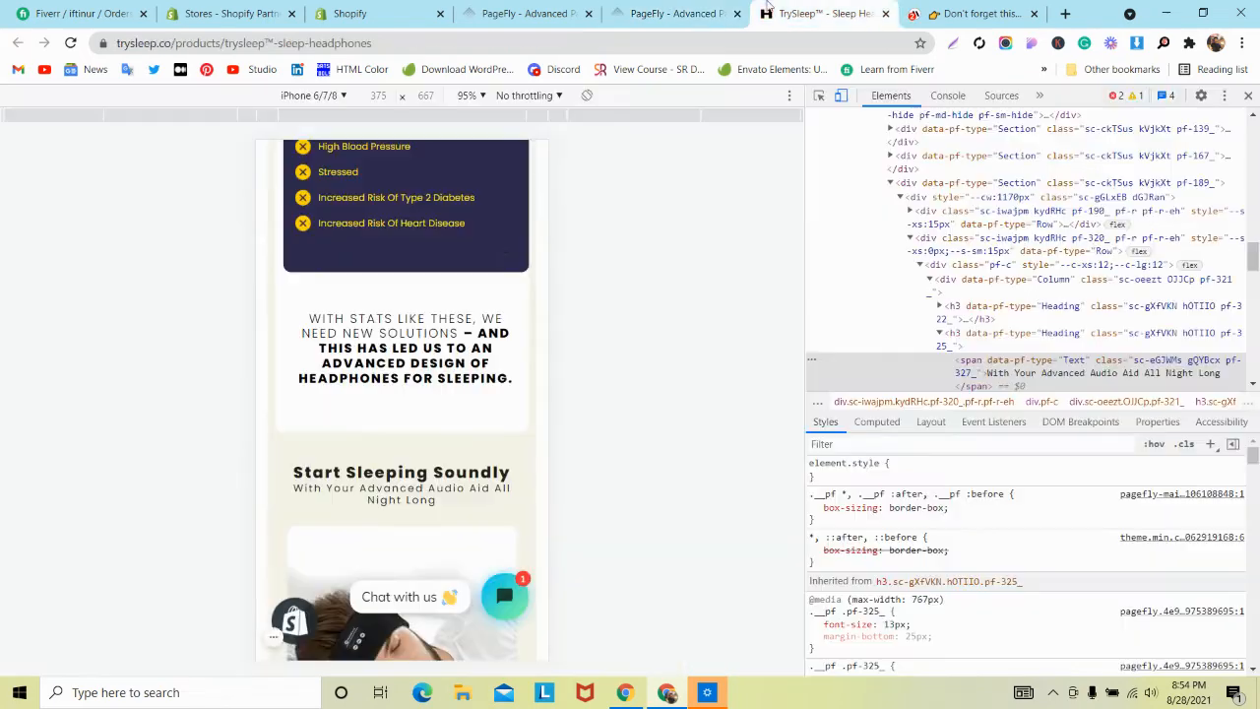
{"action": "key", "text": "ctrl+Tab"}
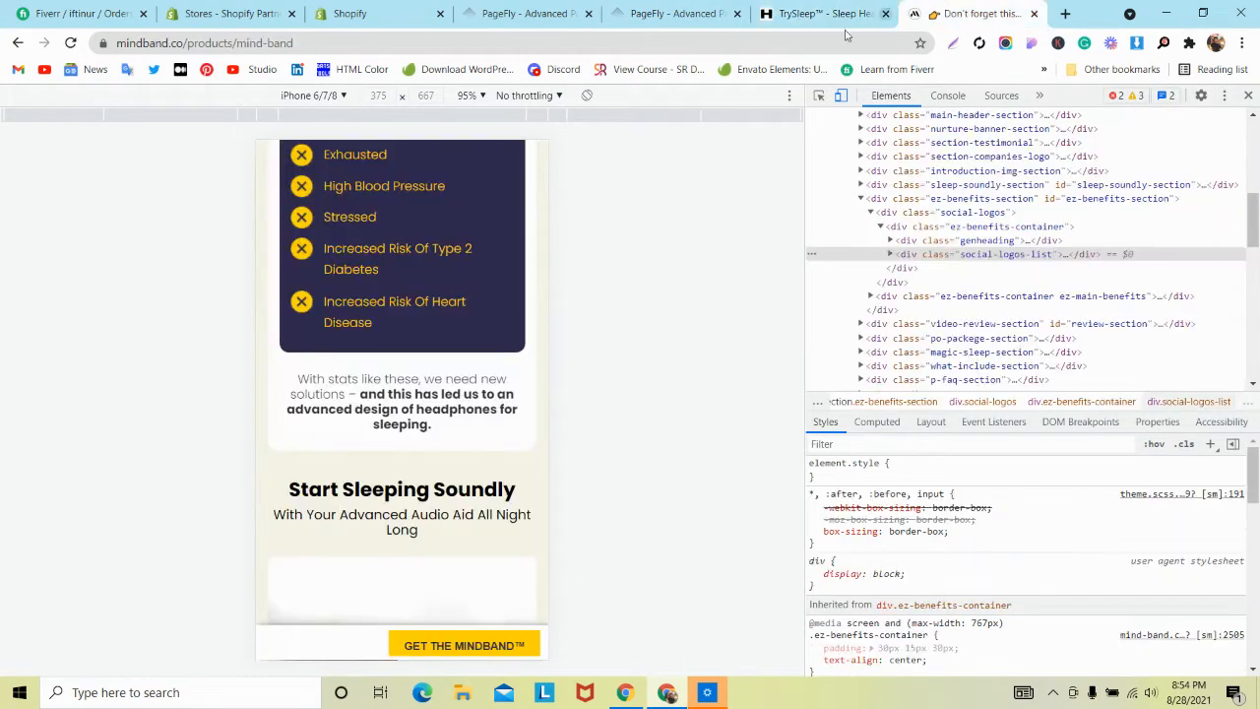
{"action": "key", "text": "ctrl+shift+Tab"}
{"action": "key", "text": "ctrl+shift+Tab"}
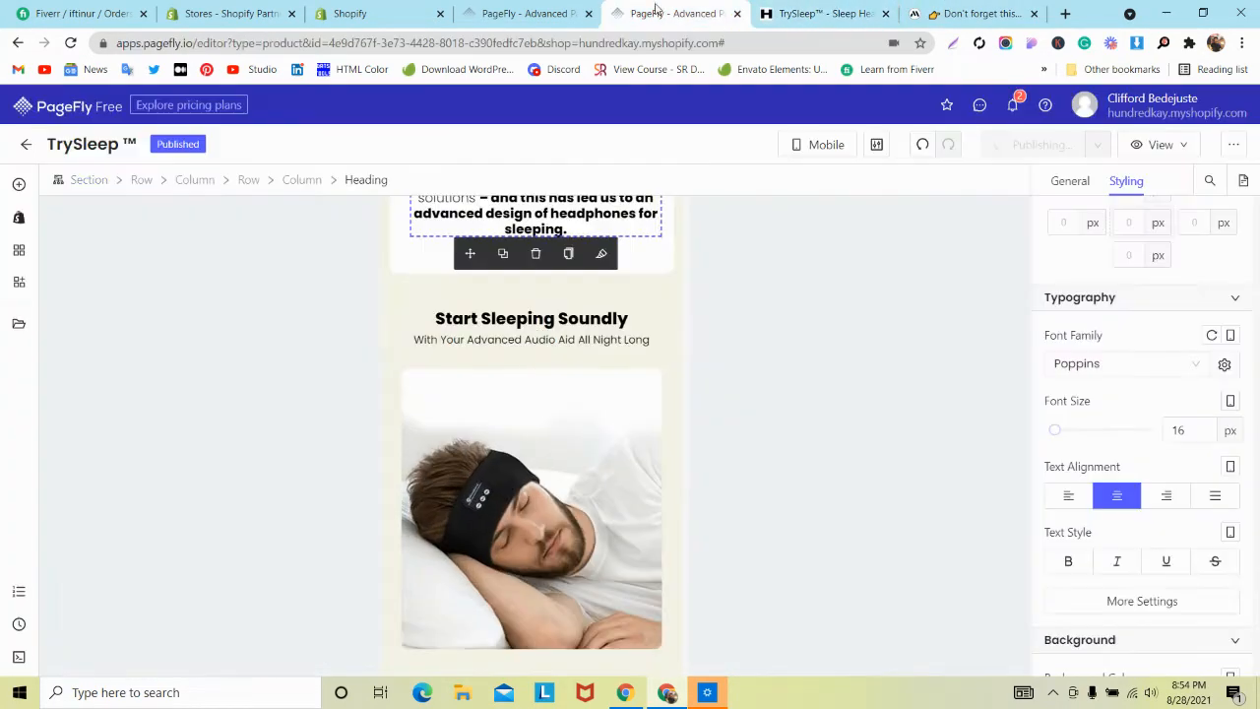
{"action": "left_click", "coordinate": [574, 339]}
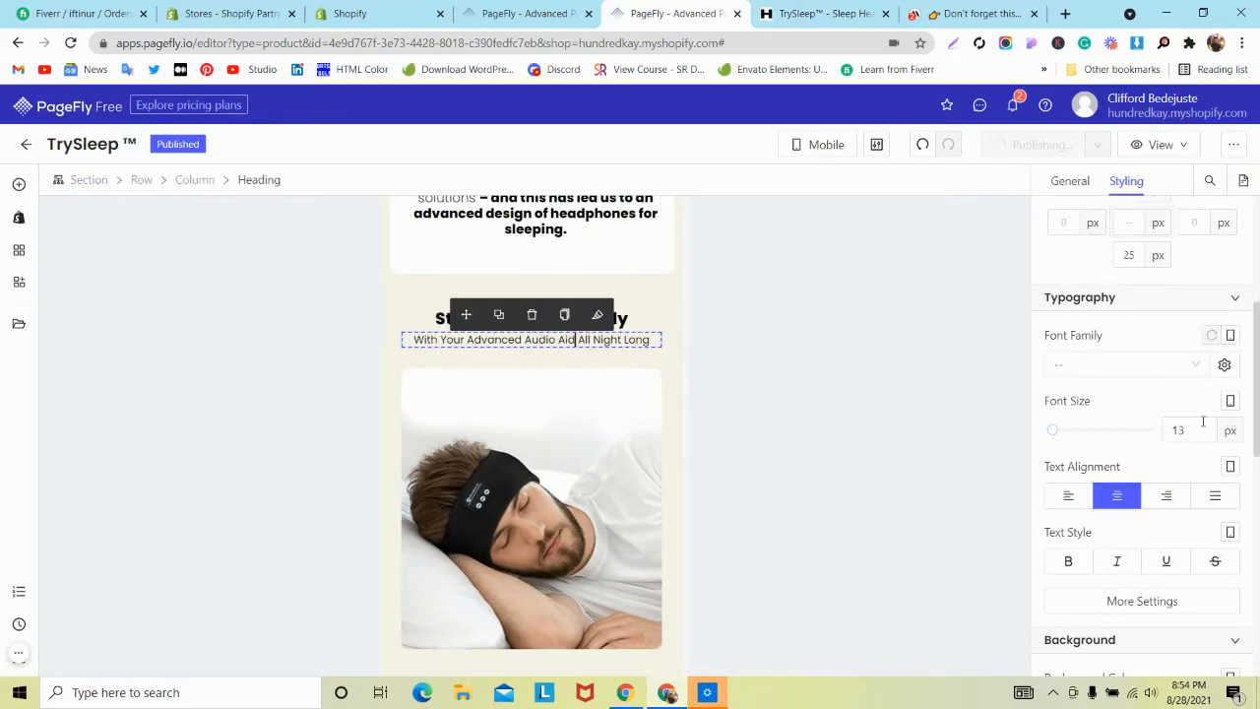
{"action": "key", "text": "Up"}
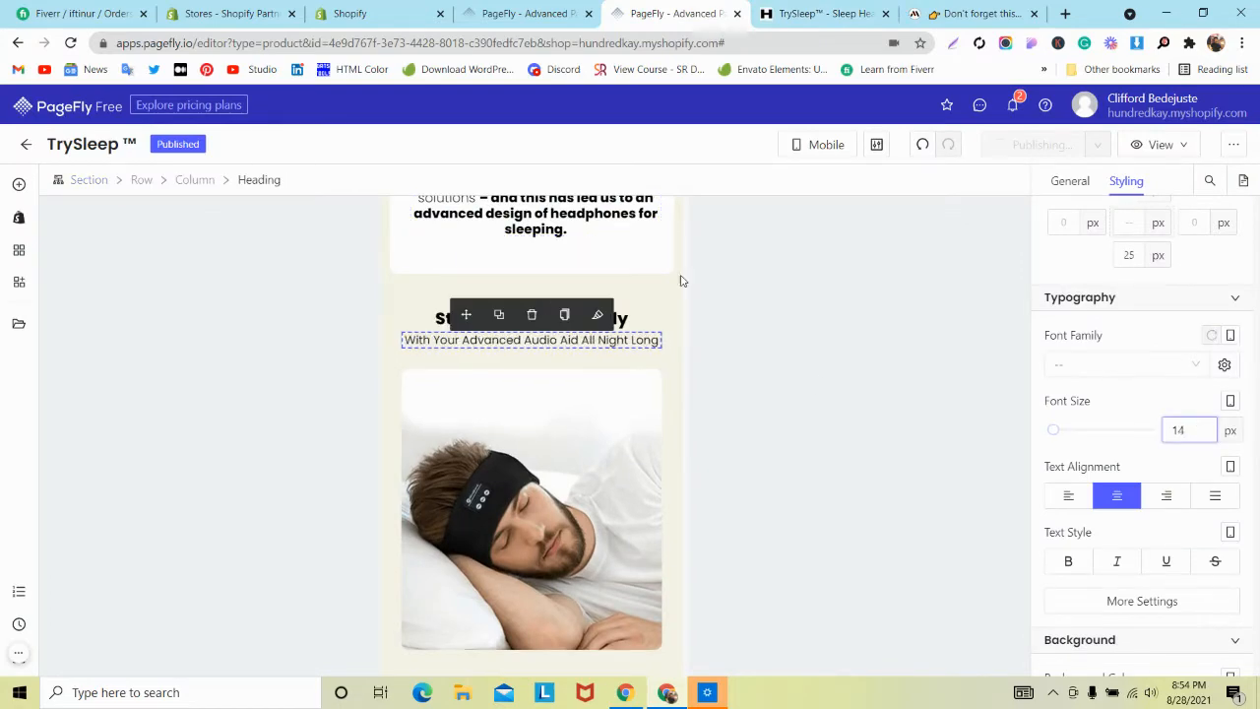
Step: Compare the Start Sleeping Soundly headings with the reference and give the "With Your Advanced Audio Aid" heading a 5 px top margin
{"action": "left_click", "coordinate": [625, 319]}
{"action": "left_click", "coordinate": [931, 8]}
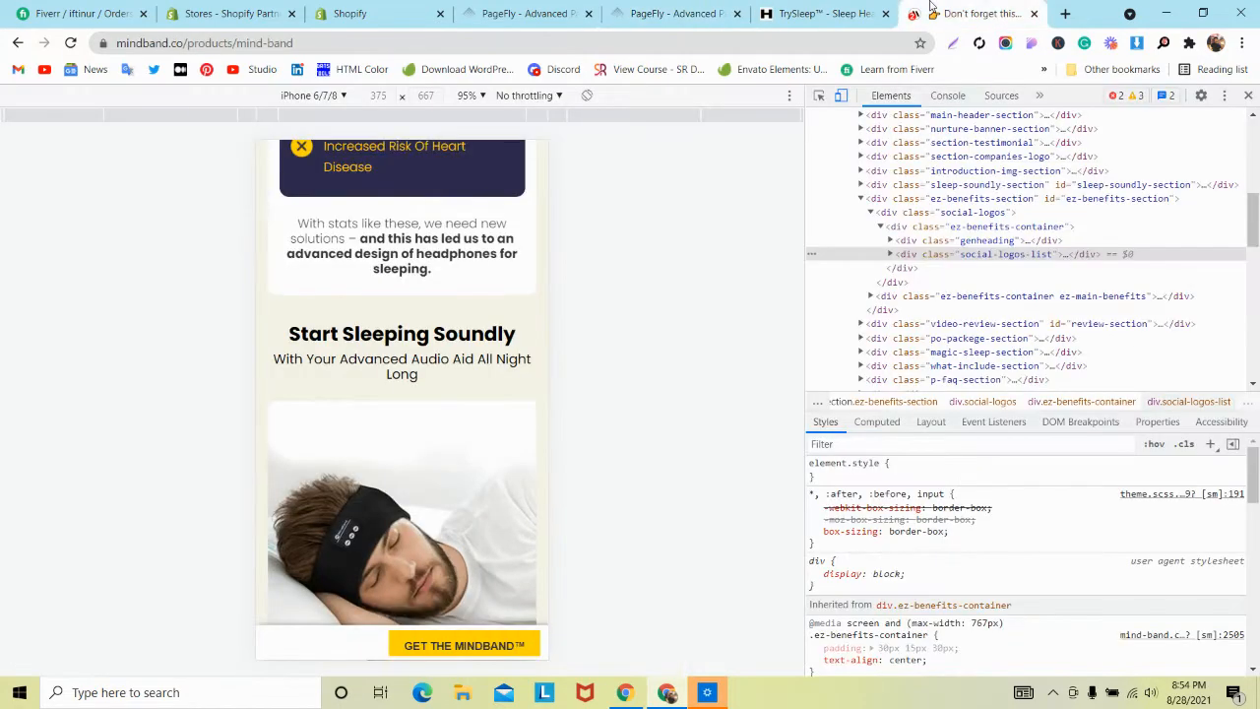
{"action": "left_click", "coordinate": [861, 10]}
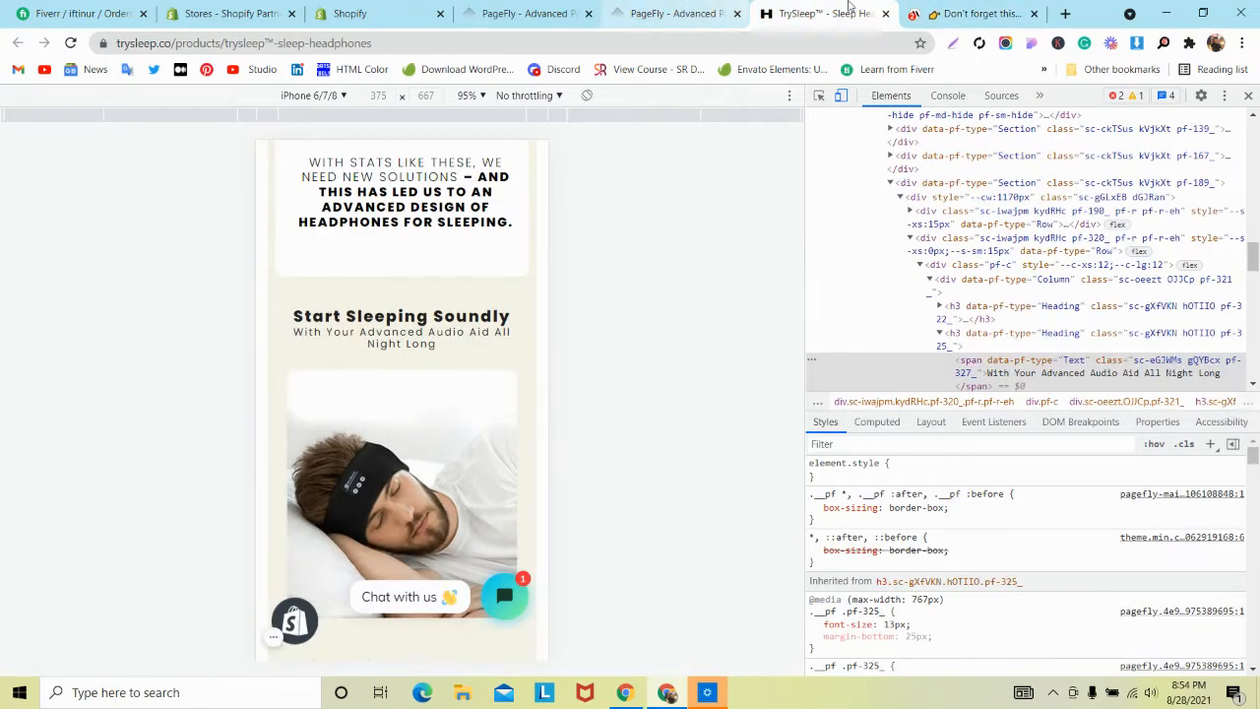
{"action": "left_click", "coordinate": [932, 10]}
{"action": "left_click", "coordinate": [653, 7]}
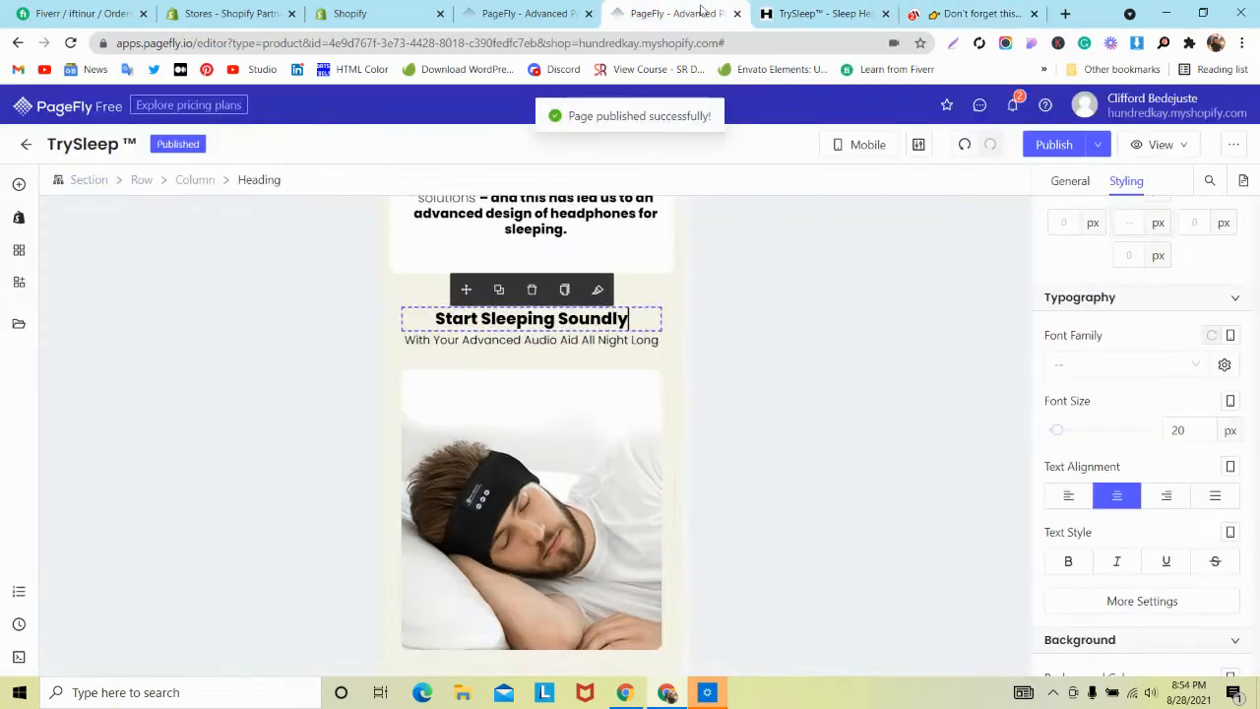
{"action": "left_click", "coordinate": [602, 340]}
{"action": "scroll", "coordinate": [1110, 338], "scroll_direction": "up", "scroll_amount": 2}
{"action": "left_click", "coordinate": [1128, 352]}
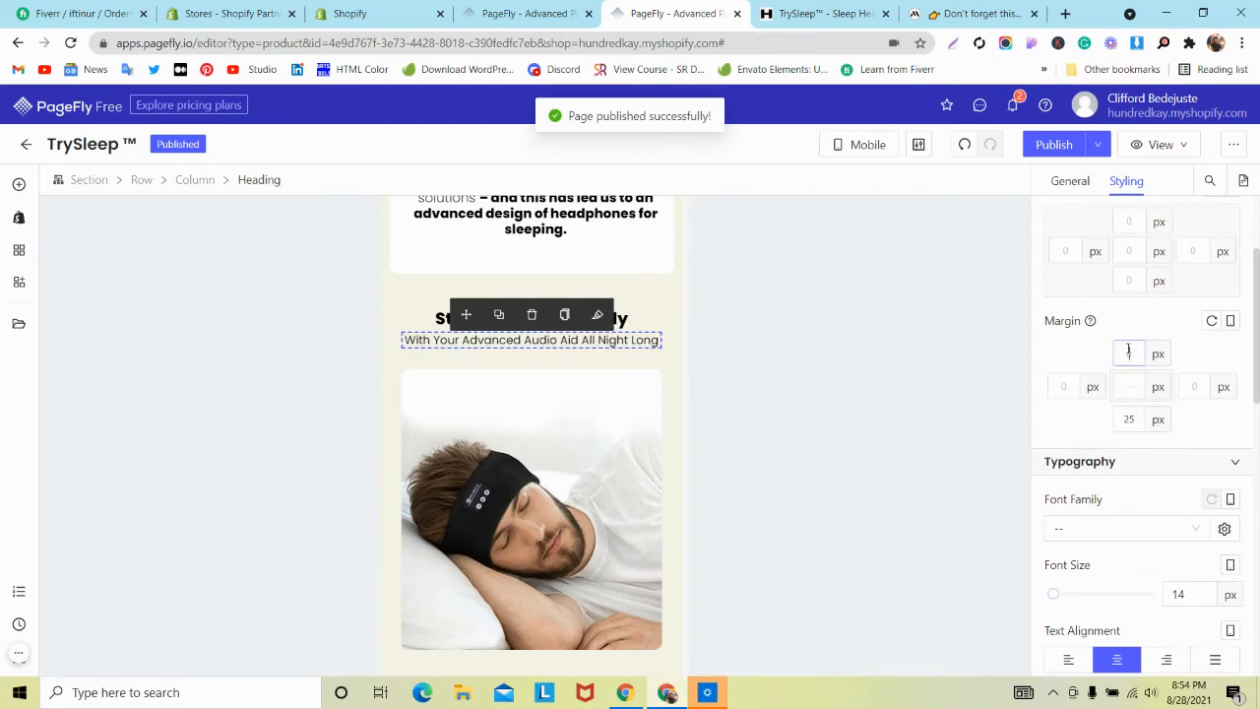
{"action": "type", "text": "5"}
{"action": "key", "text": "BackSpace"}
{"action": "scroll", "coordinate": [484, 301], "scroll_direction": "down", "scroll_amount": 2}
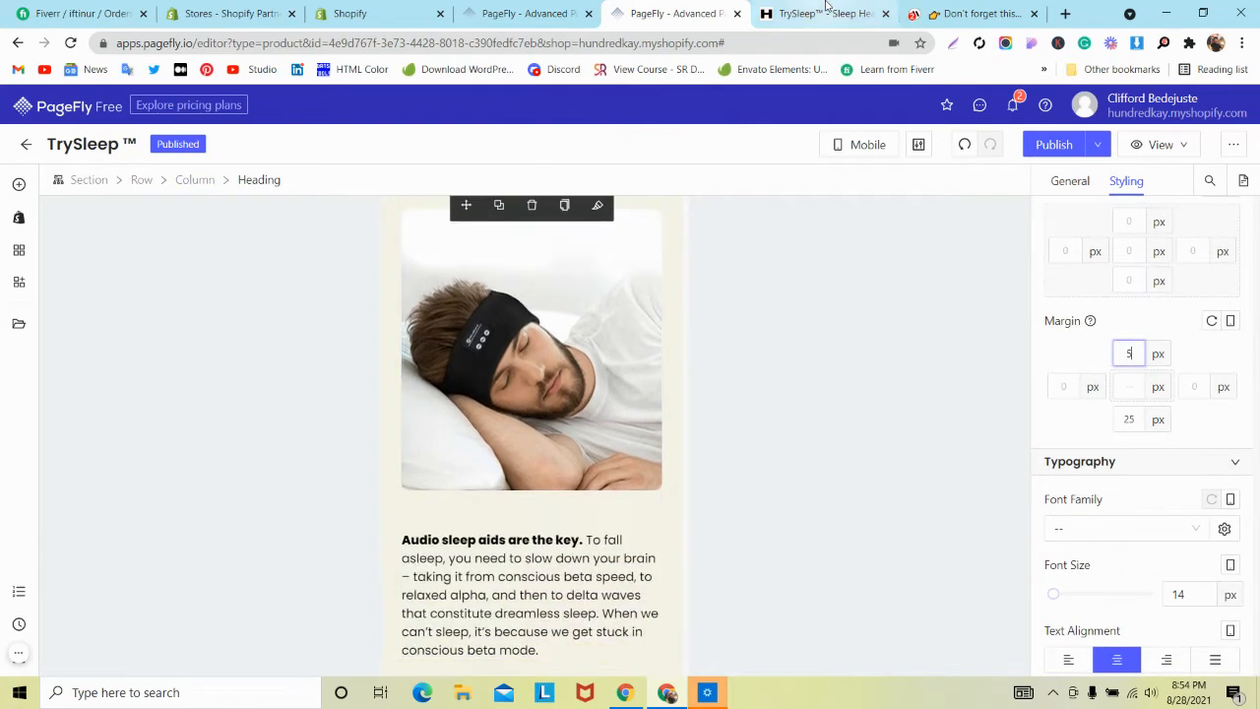
Step: Compare the Start Sleeping Soundly section's heading and image spacing across the live page, the MindBand reference and the editor
{"action": "left_click", "coordinate": [825, 9]}
{"action": "scroll", "coordinate": [417, 245], "scroll_direction": "down", "scroll_amount": 2}
{"action": "left_click", "coordinate": [944, 9]}
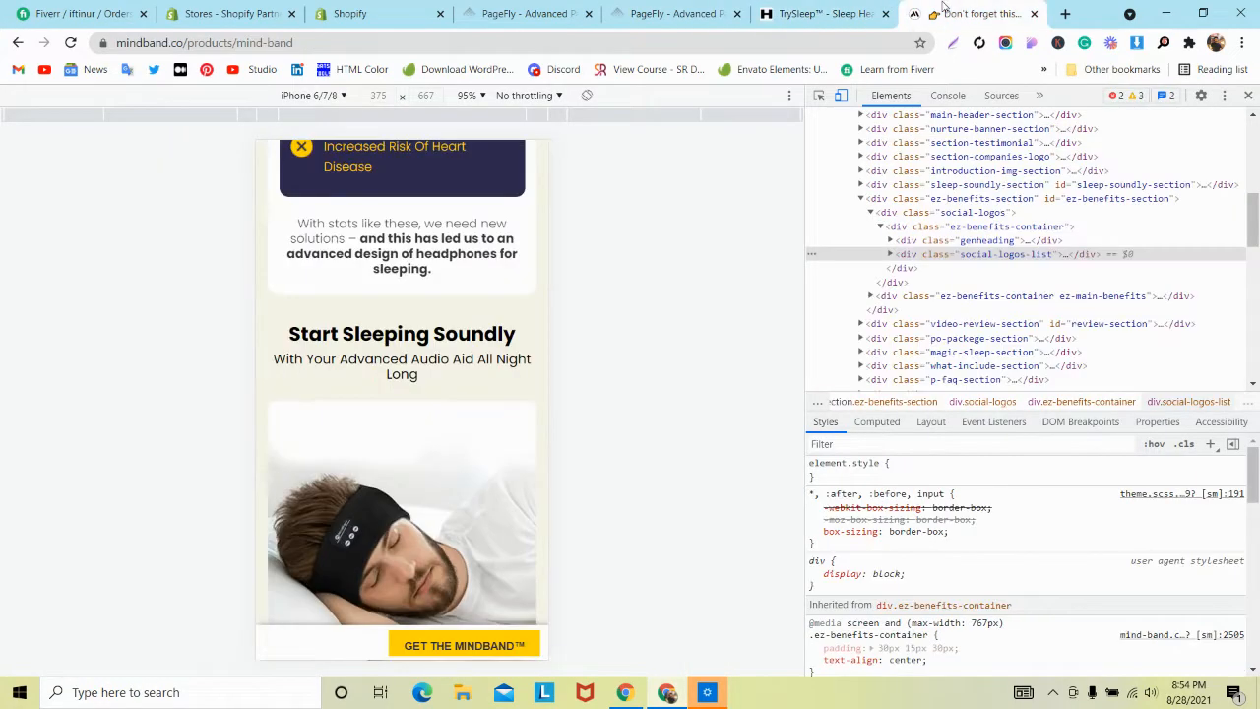
{"action": "left_click", "coordinate": [823, 9]}
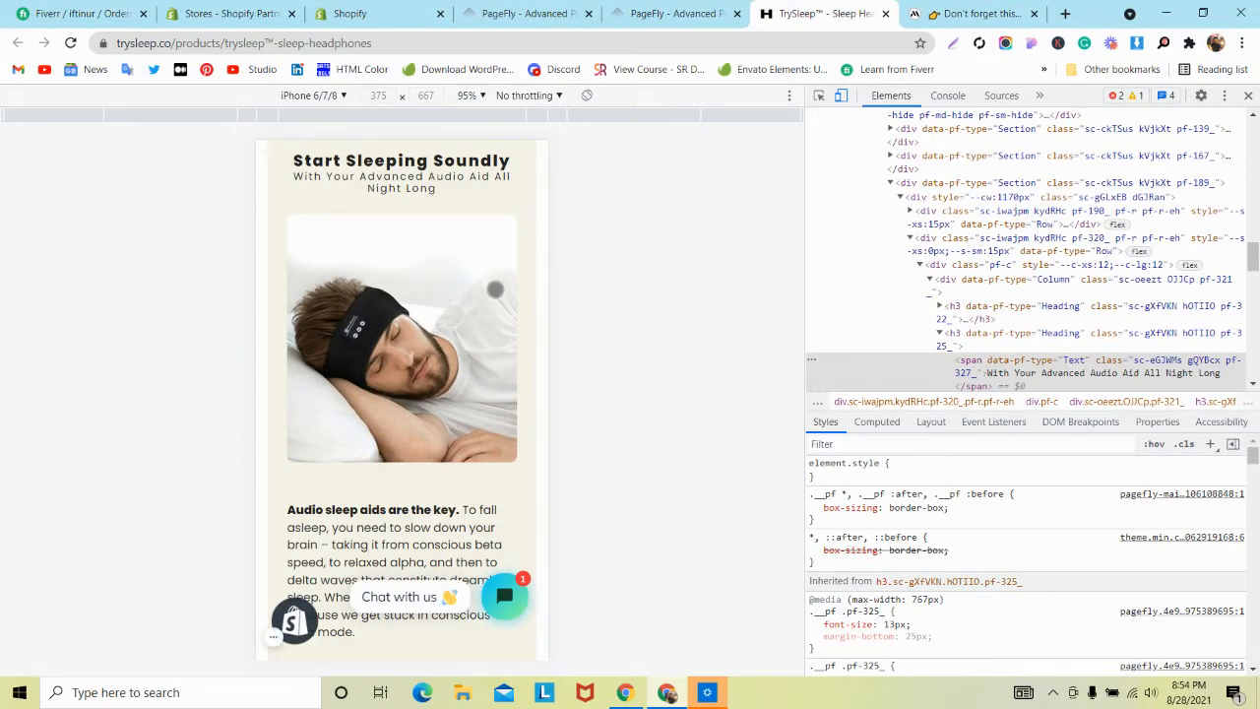
{"action": "scroll", "coordinate": [495, 290], "scroll_direction": "up", "scroll_amount": 3}
{"action": "left_click", "coordinate": [676, 13]}
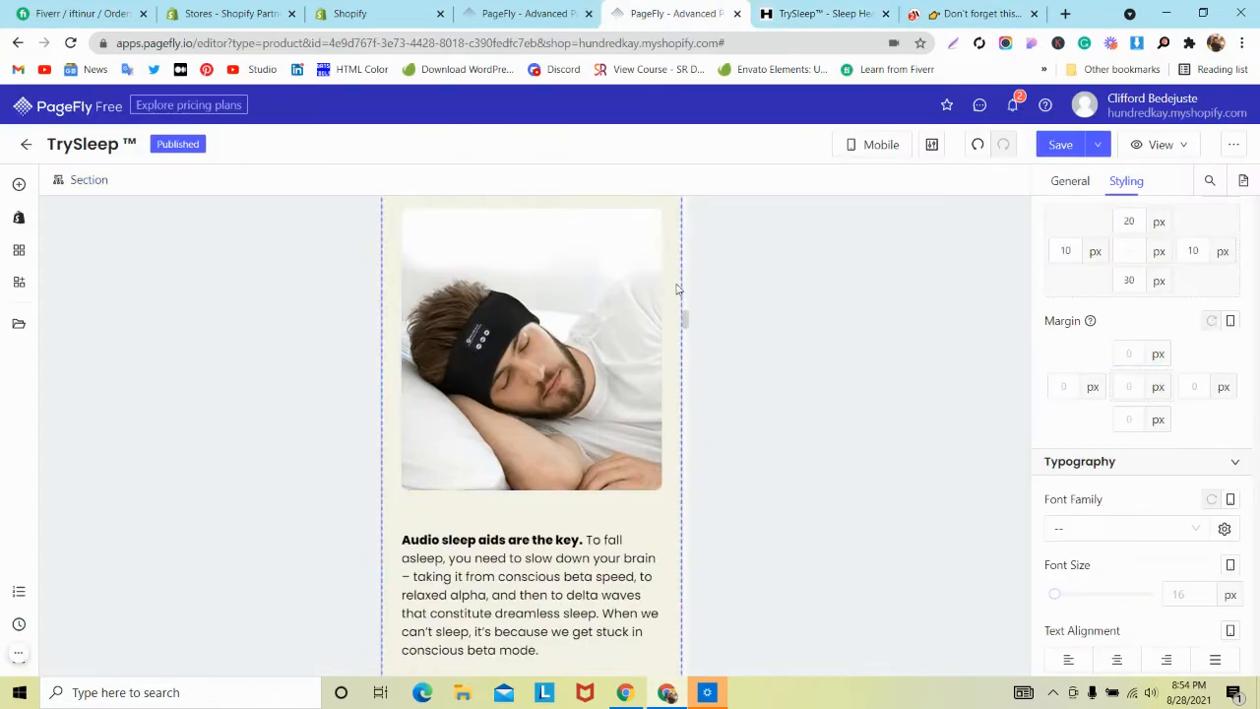
{"action": "scroll", "coordinate": [1224, 374], "scroll_direction": "up", "scroll_amount": 2}
{"action": "scroll", "coordinate": [640, 404], "scroll_direction": "up", "scroll_amount": 3}
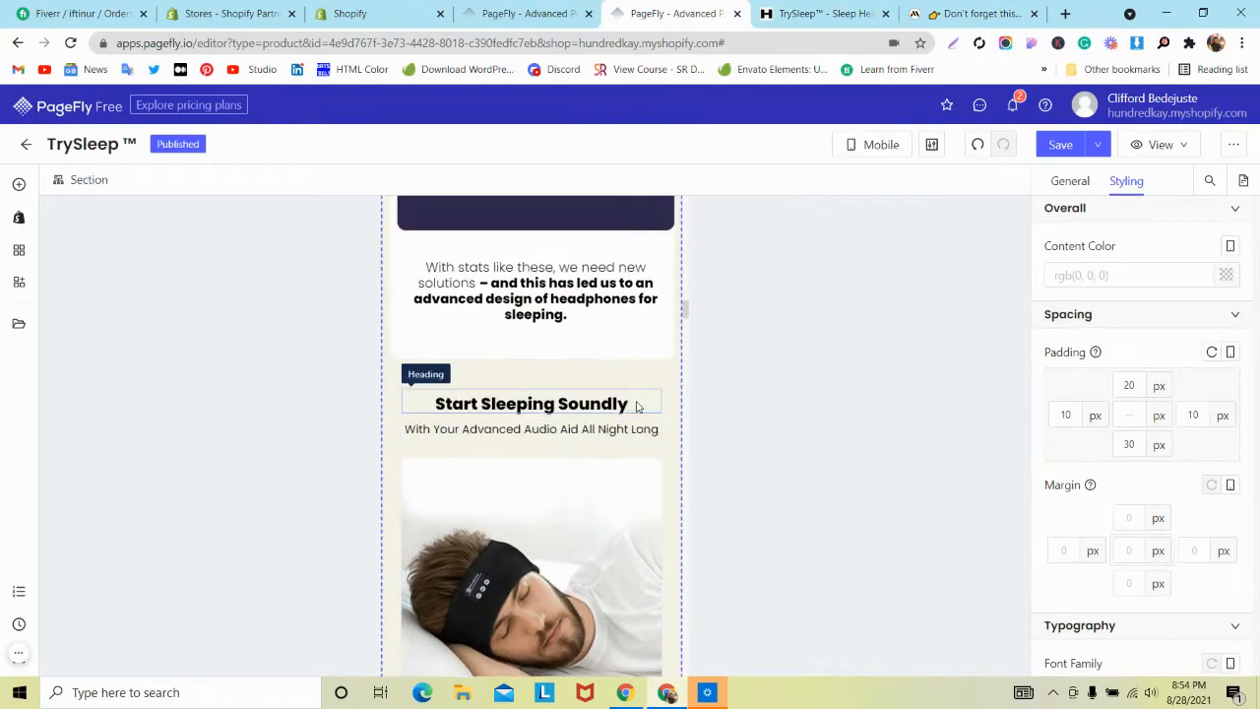
{"action": "scroll", "coordinate": [636, 406], "scroll_direction": "up", "scroll_amount": 5}
{"action": "scroll", "coordinate": [636, 405], "scroll_direction": "down", "scroll_amount": 5}
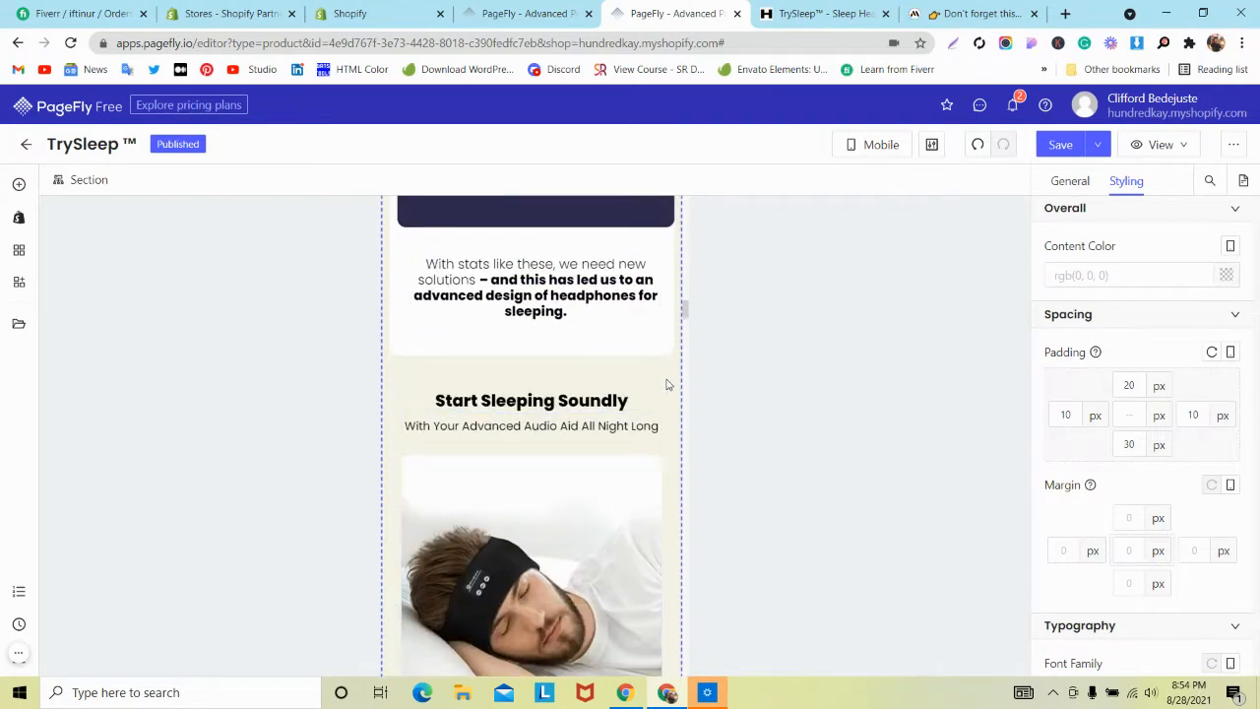
Step: Set the left and right mobile margins of the Start Sleeping Soundly row to -15 px, and save and publish the page
{"action": "left_click", "coordinate": [661, 384]}
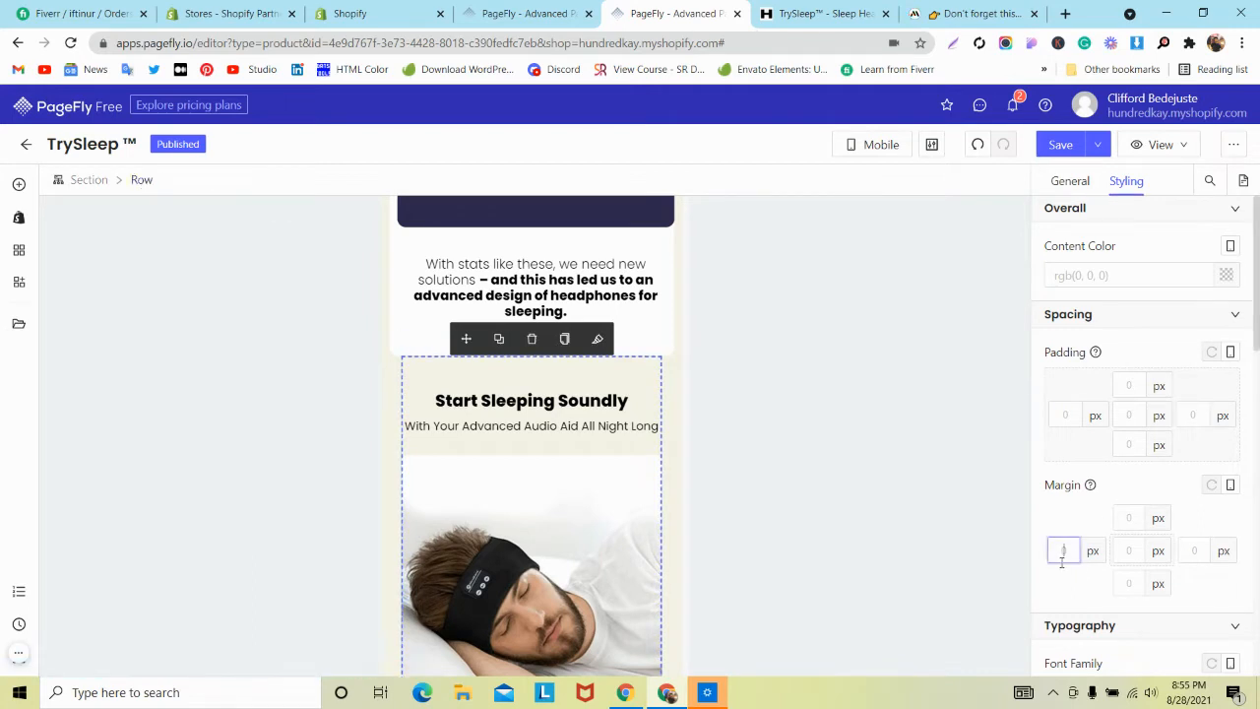
{"action": "type", "text": "-15"}
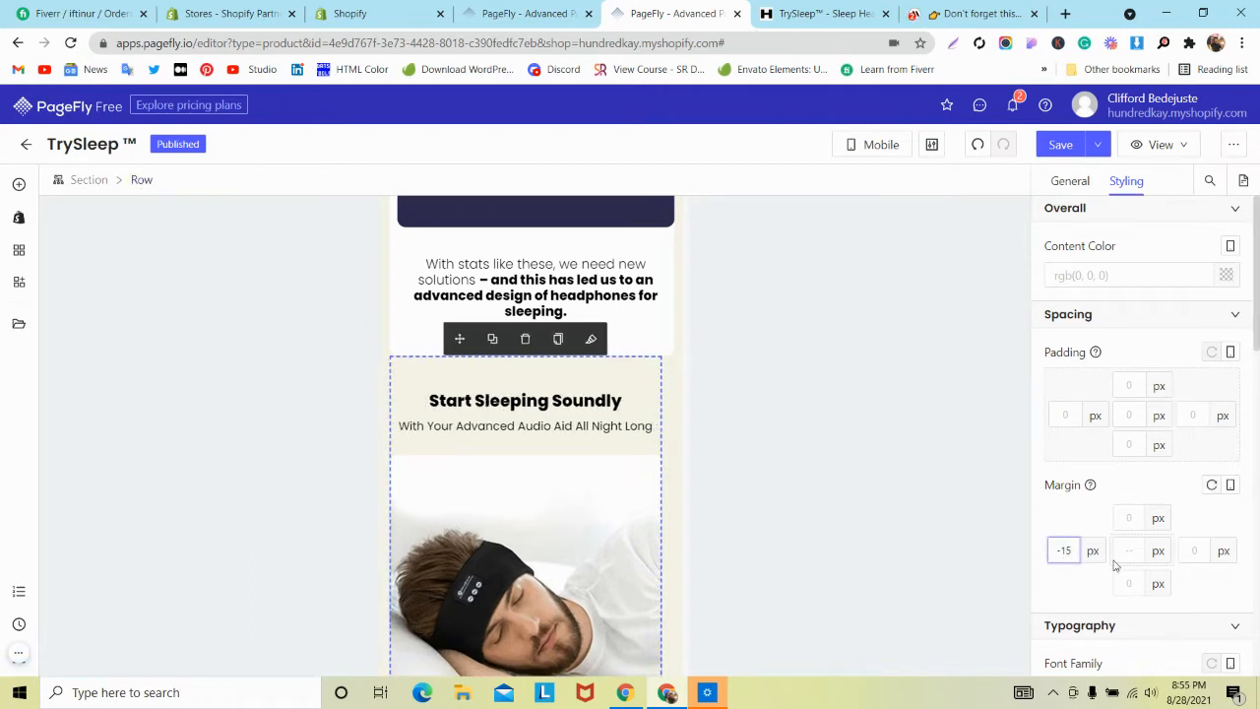
{"action": "left_click", "coordinate": [1191, 554]}
{"action": "type", "text": "-15"}
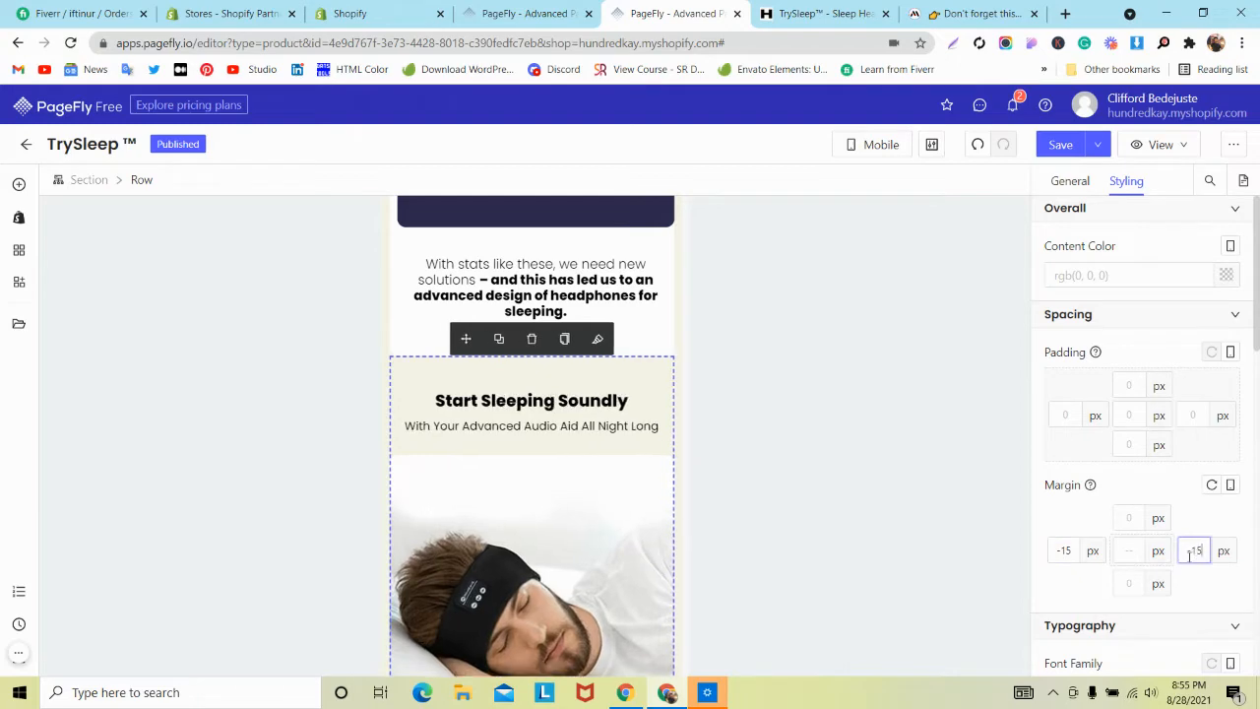
{"action": "scroll", "coordinate": [598, 456], "scroll_direction": "down", "scroll_amount": 10}
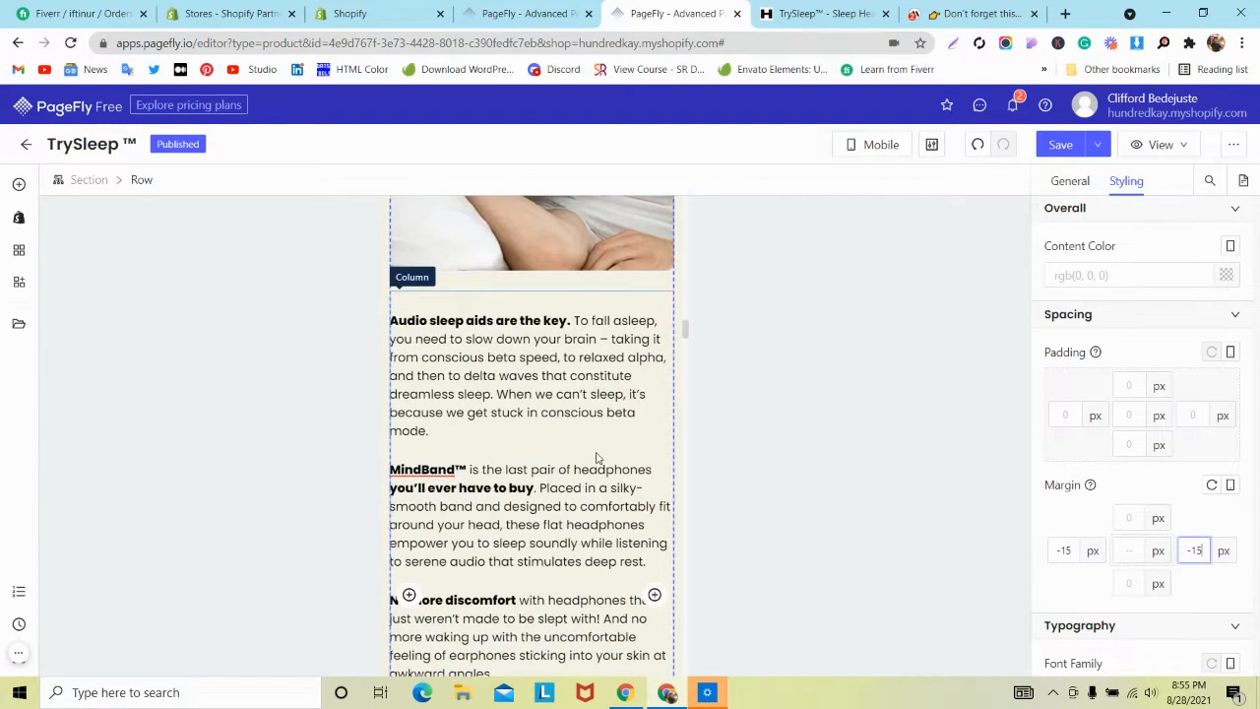
{"action": "scroll", "coordinate": [573, 464], "scroll_direction": "down", "scroll_amount": 2}
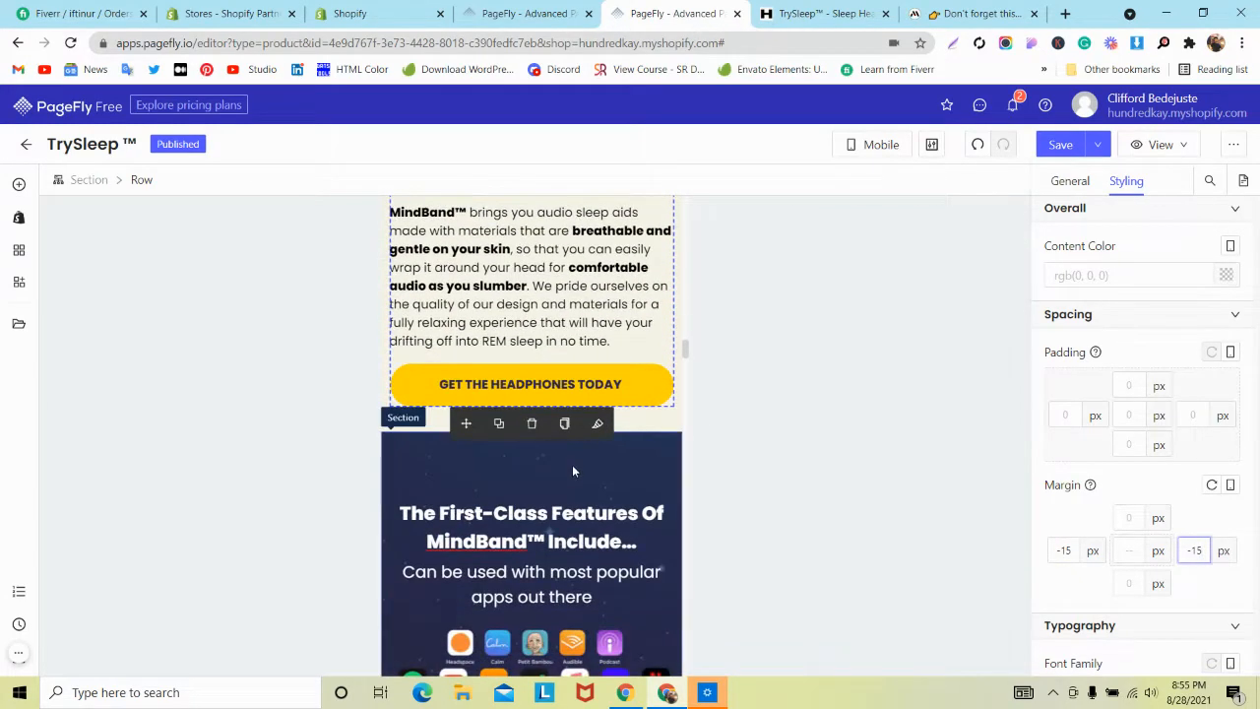
{"action": "scroll", "coordinate": [573, 465], "scroll_direction": "up", "scroll_amount": 3}
{"action": "scroll", "coordinate": [573, 465], "scroll_direction": "down", "scroll_amount": 6}
{"action": "scroll", "coordinate": [573, 471], "scroll_direction": "up", "scroll_amount": 2}
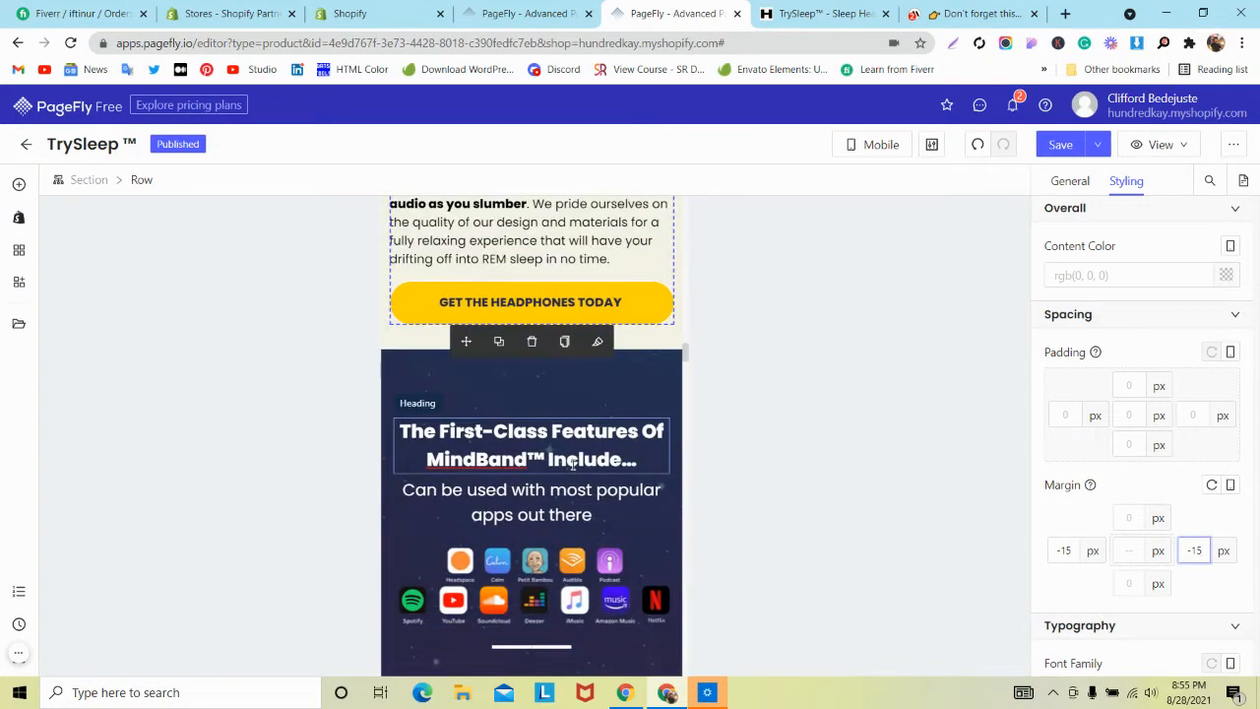
{"action": "left_click", "coordinate": [1094, 148]}
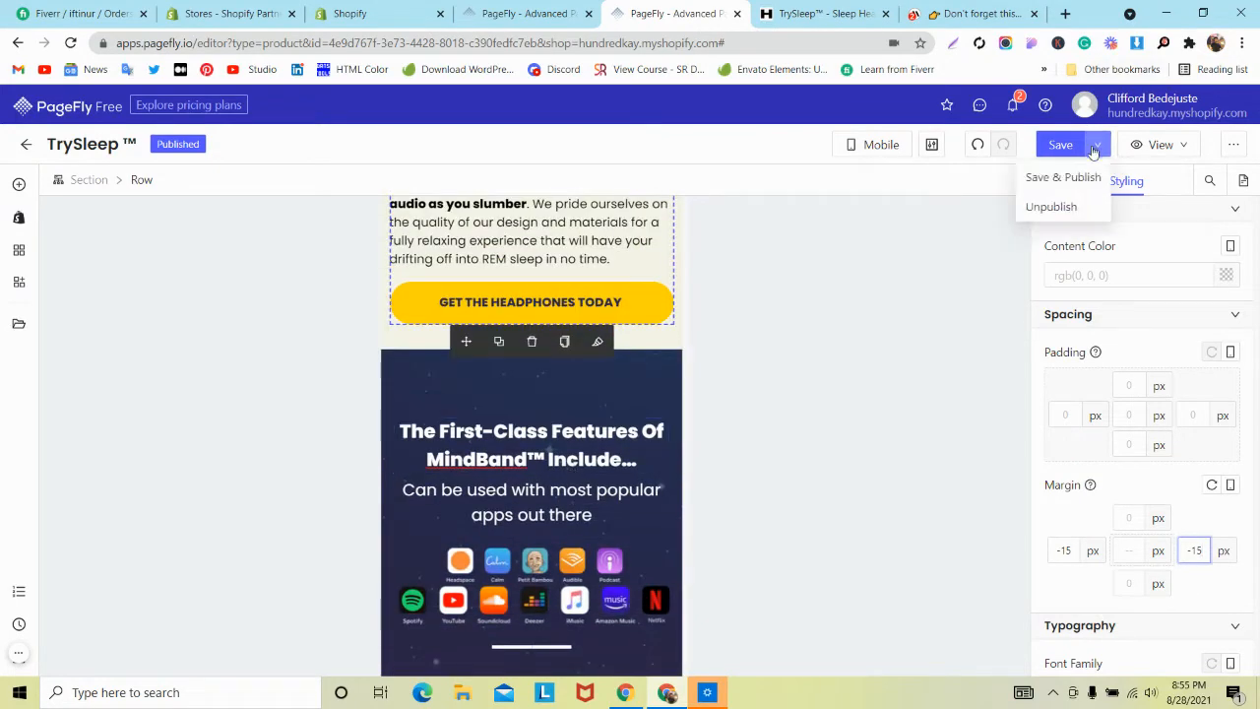
Step: Compare the headphones button and First-Class Features section on the live page and MindBand reference, and check the section row's column settings in the editor
{"action": "left_click", "coordinate": [851, 13]}
{"action": "scroll", "coordinate": [434, 276], "scroll_direction": "down", "scroll_amount": 3}
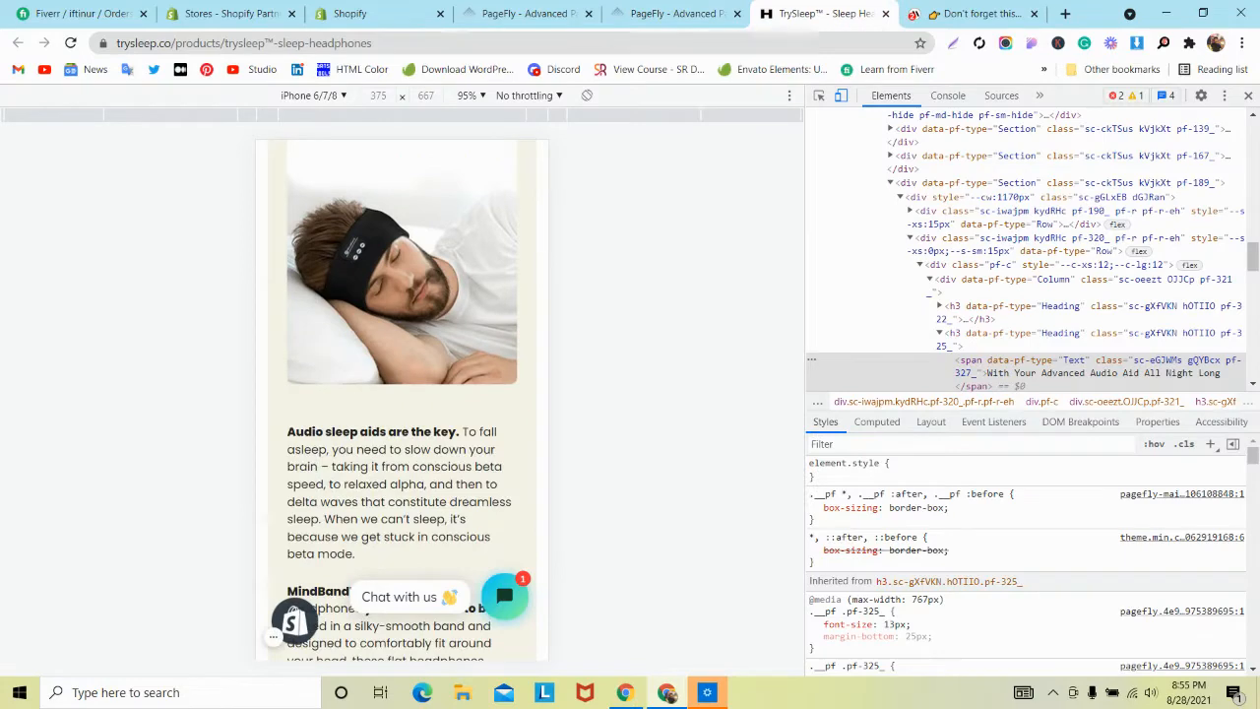
{"action": "scroll", "coordinate": [433, 276], "scroll_direction": "down", "scroll_amount": 10}
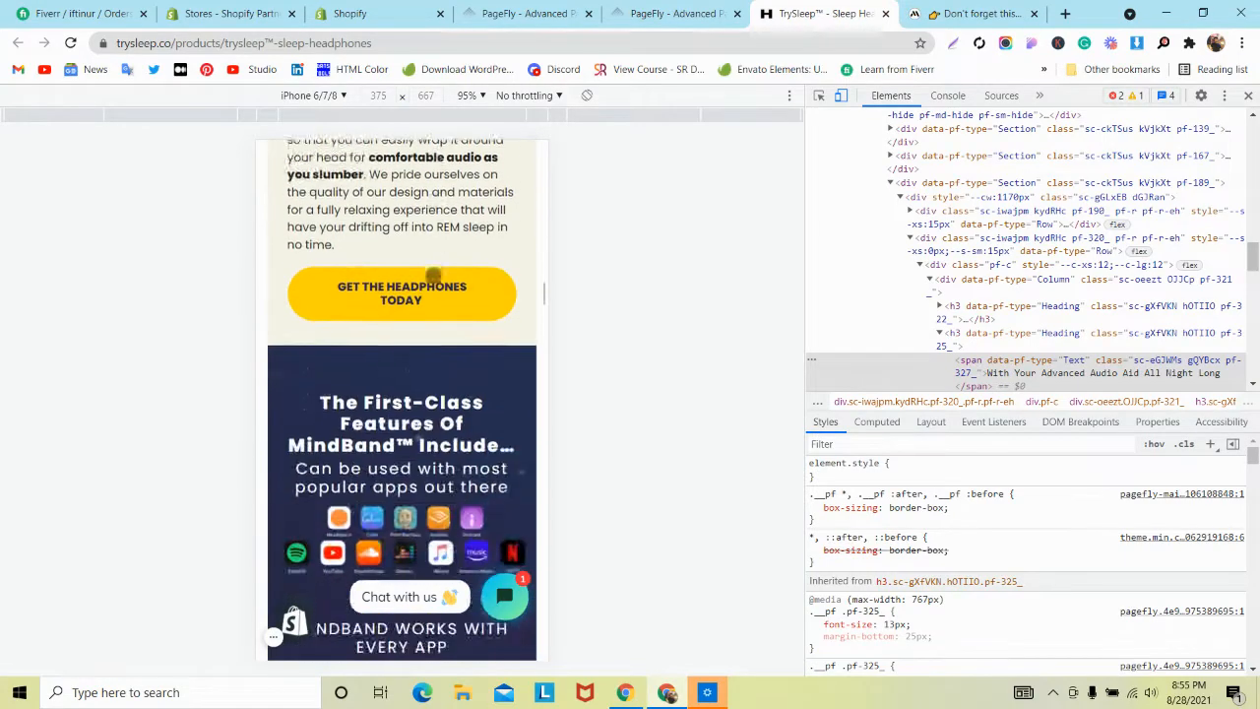
{"action": "scroll", "coordinate": [433, 275], "scroll_direction": "down", "scroll_amount": 1}
{"action": "left_click", "coordinate": [970, 13]}
{"action": "scroll", "coordinate": [435, 305], "scroll_direction": "down", "scroll_amount": 3}
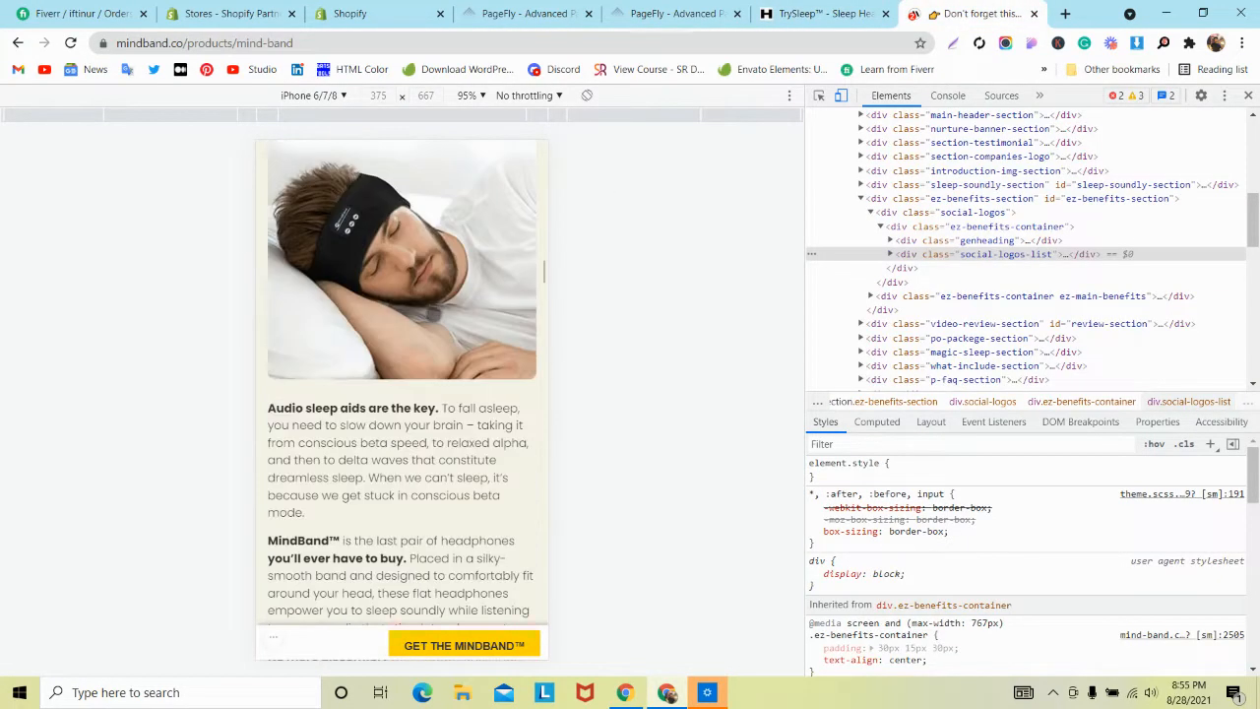
{"action": "scroll", "coordinate": [430, 318], "scroll_direction": "down", "scroll_amount": 8}
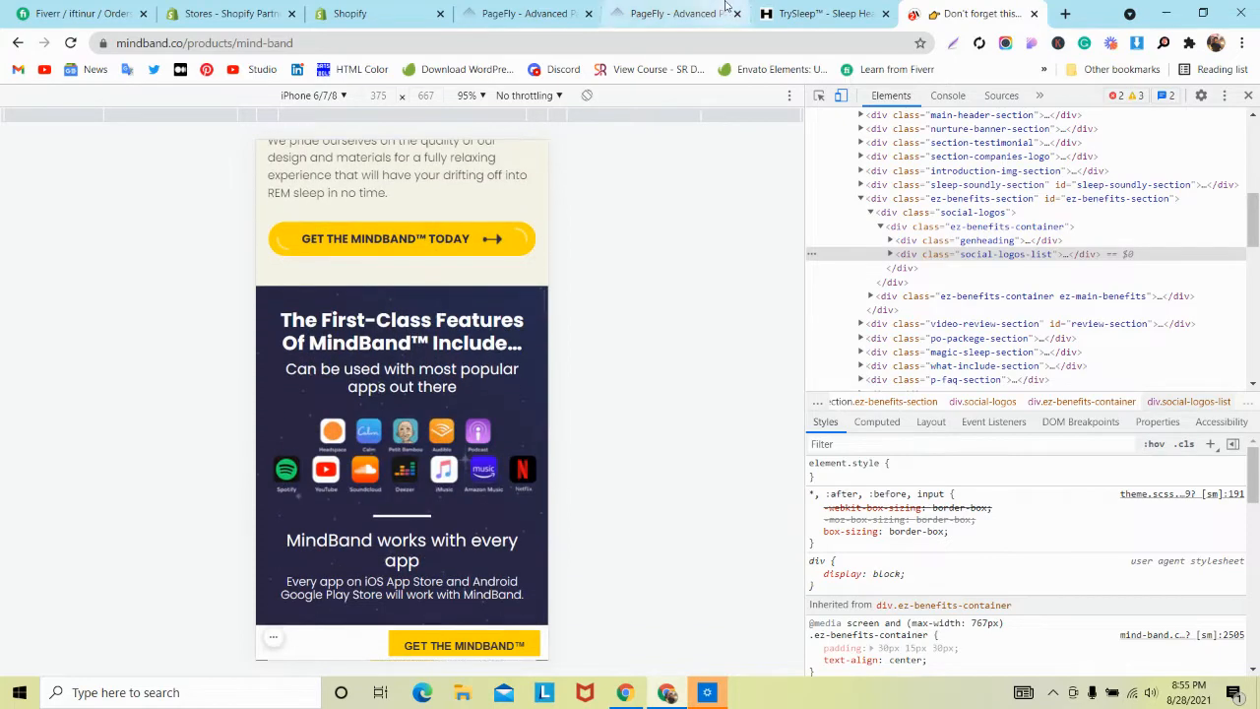
{"action": "left_click", "coordinate": [676, 13]}
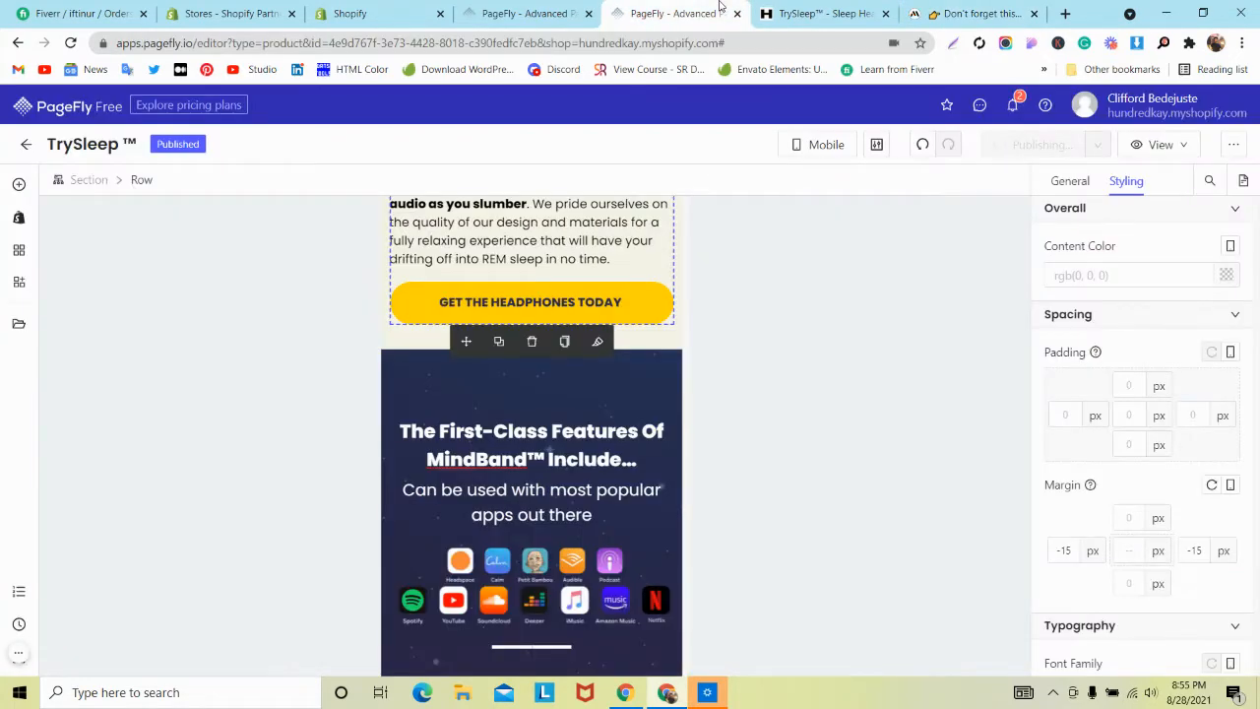
{"action": "left_click", "coordinate": [823, 13]}
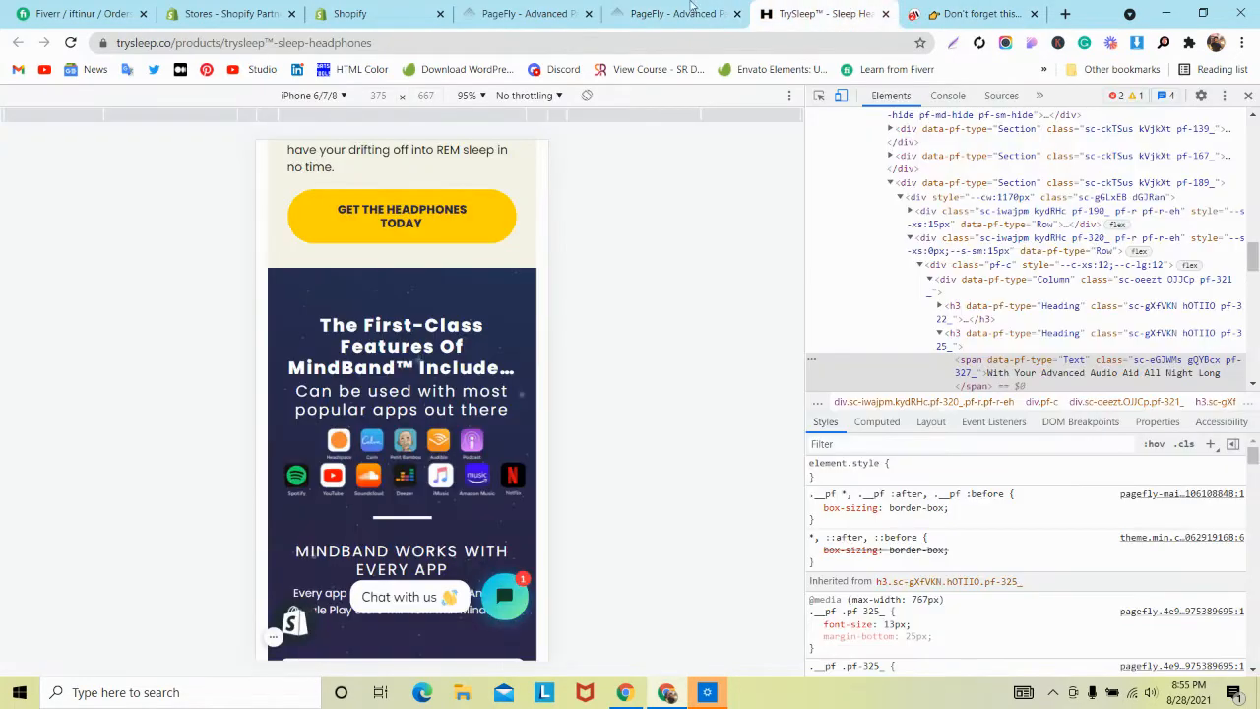
{"action": "left_click", "coordinate": [692, 9]}
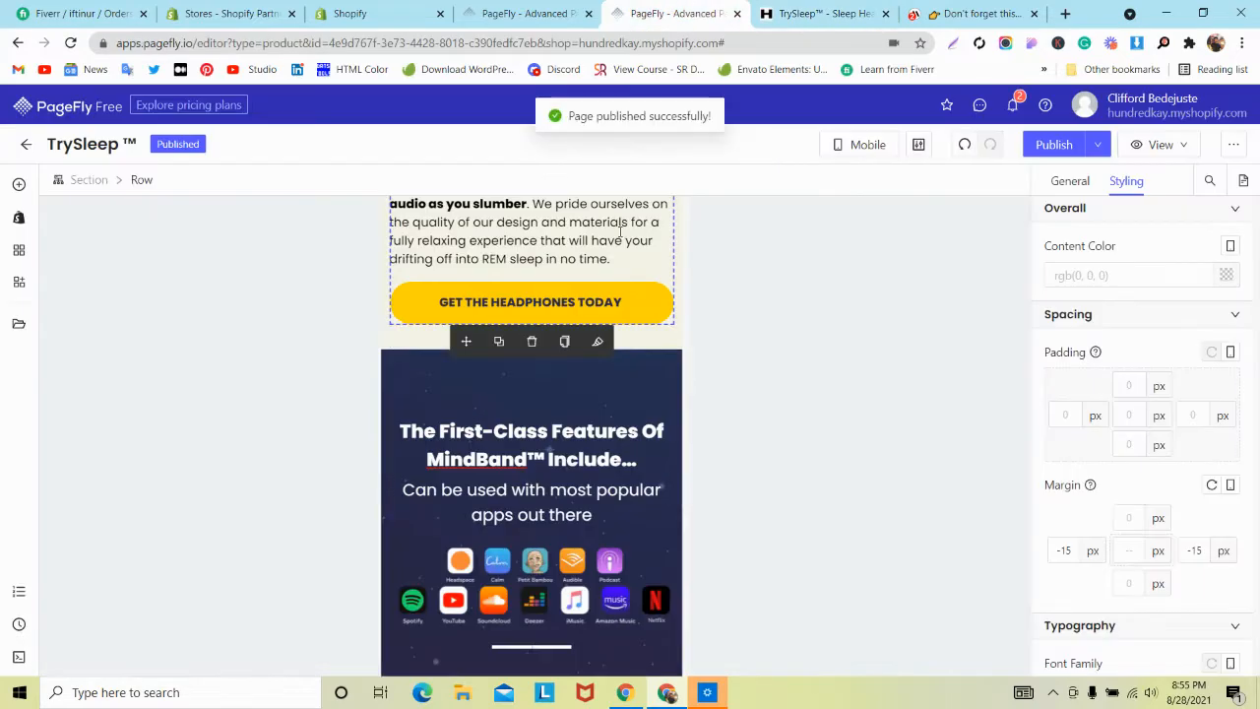
{"action": "left_click", "coordinate": [520, 398]}
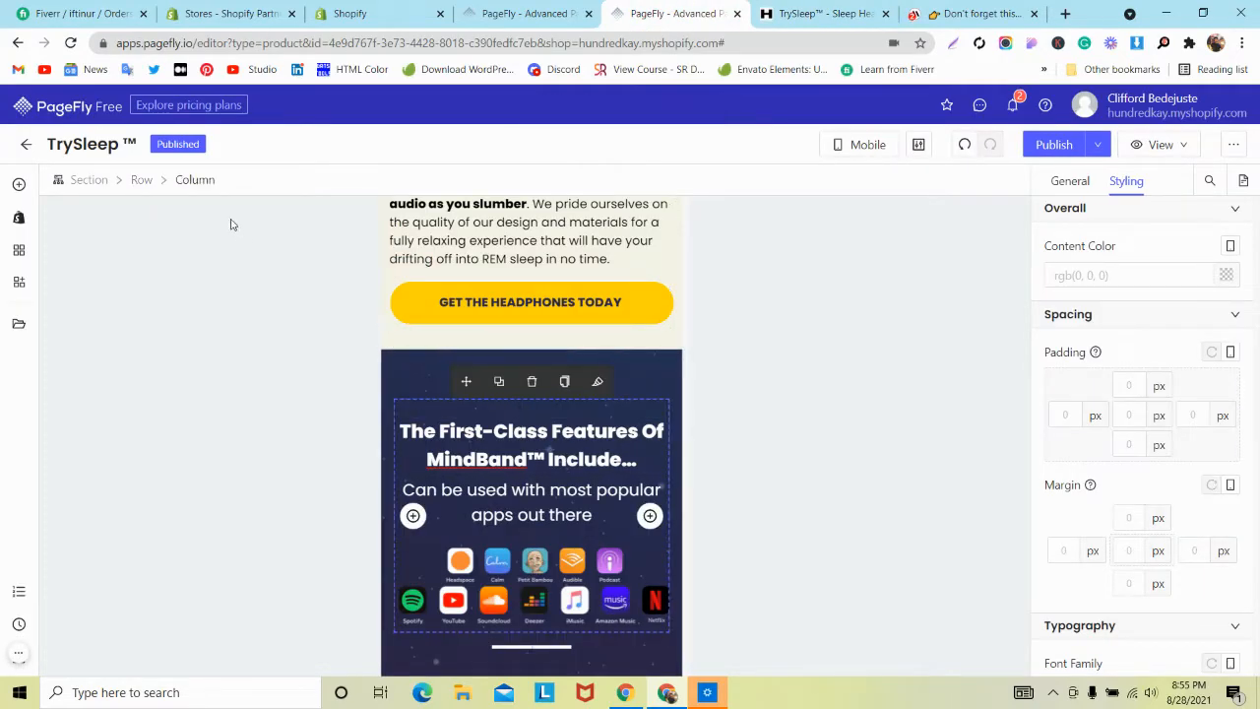
{"action": "left_click", "coordinate": [142, 180]}
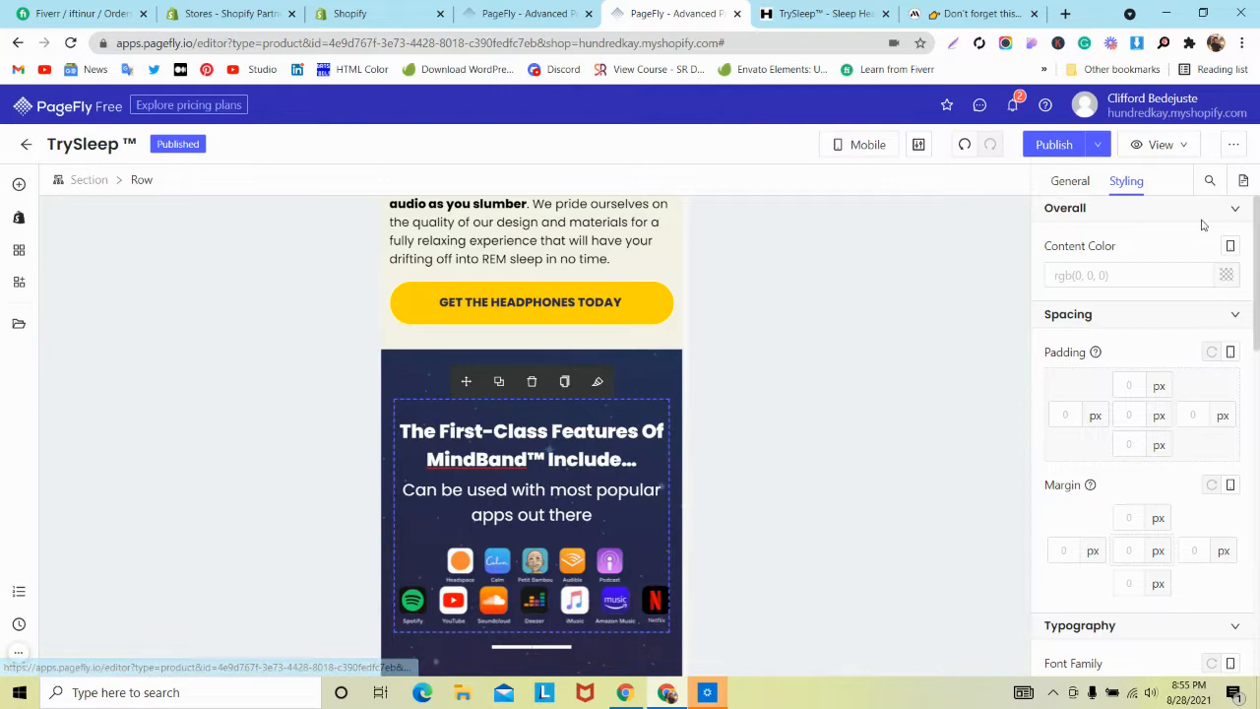
{"action": "left_click", "coordinate": [1070, 180]}
{"action": "scroll", "coordinate": [1172, 492], "scroll_direction": "down", "scroll_amount": 2}
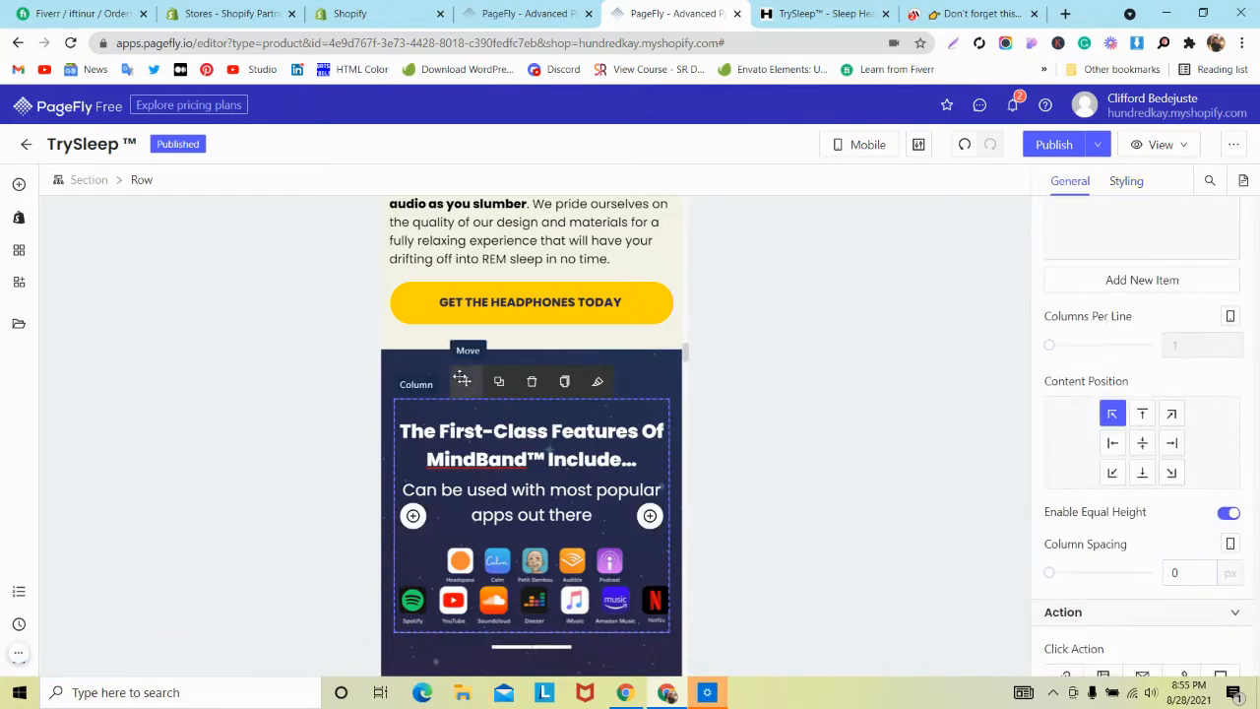
Step: Compare "The First-Class Features Of MindBand™ Include…" heading with the MindBand reference and set its mobile font size to 20 px
{"action": "left_click", "coordinate": [480, 429]}
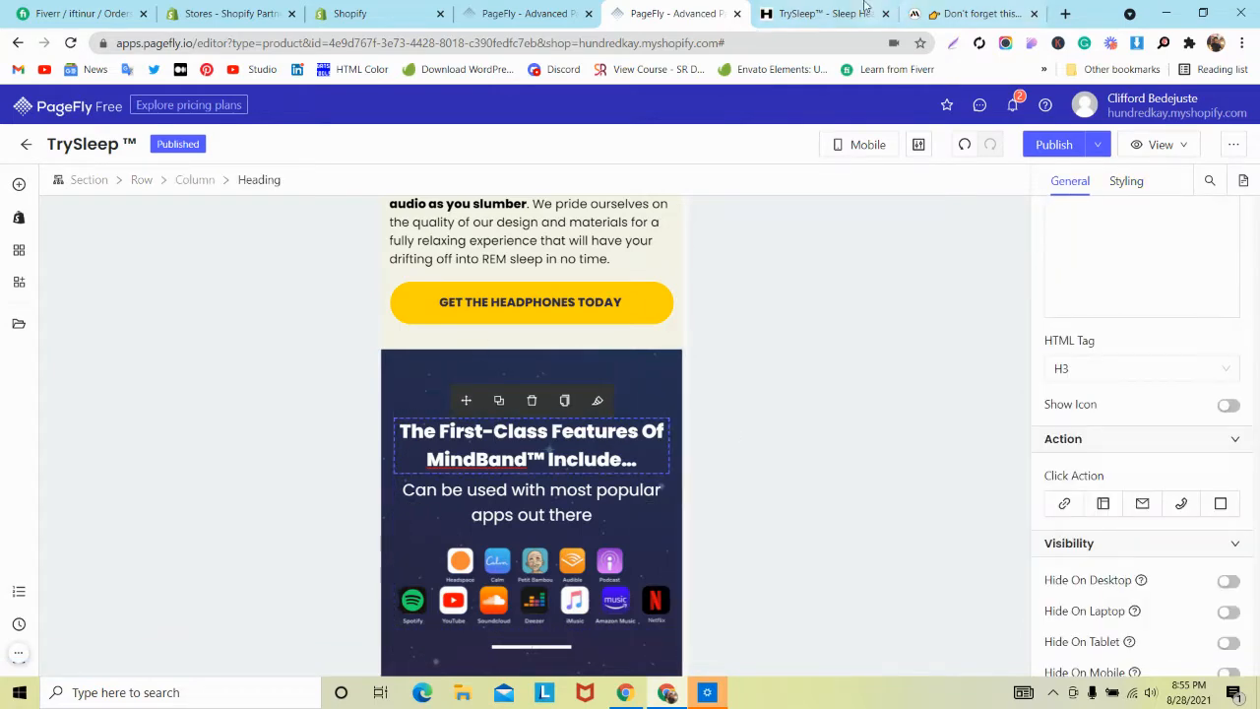
{"action": "left_click", "coordinate": [823, 13]}
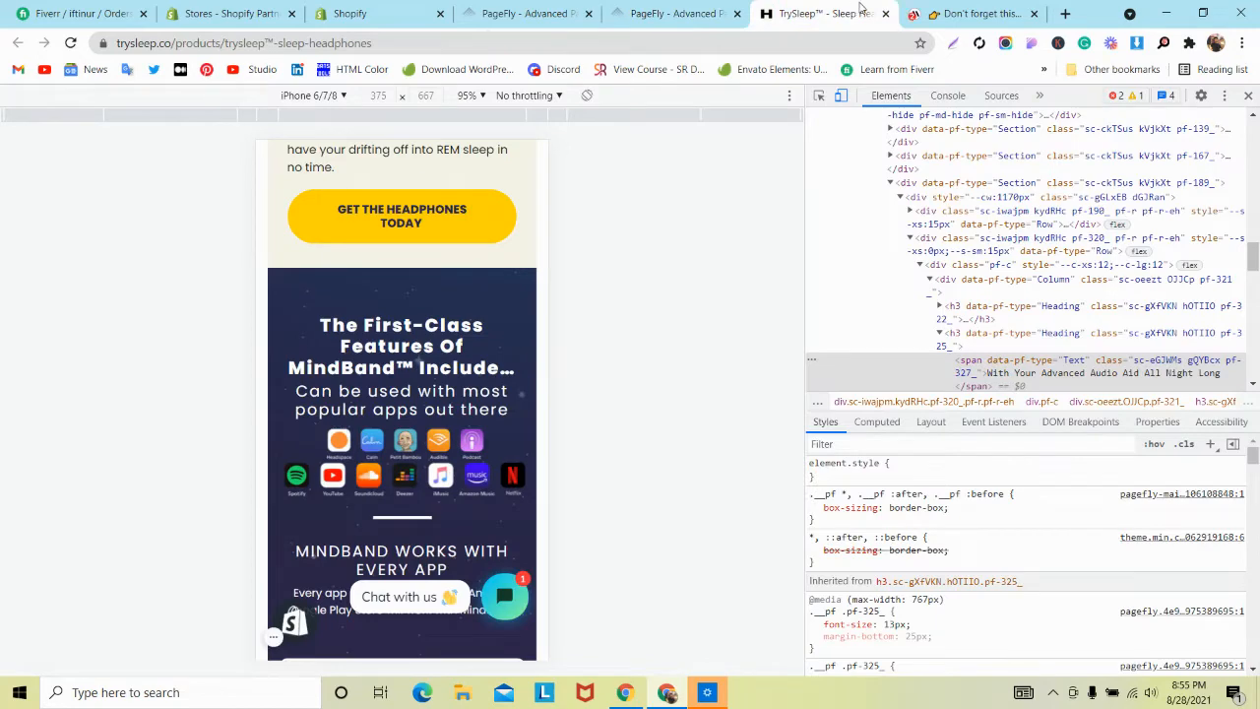
{"action": "left_click", "coordinate": [675, 14]}
{"action": "left_click", "coordinate": [953, 14]}
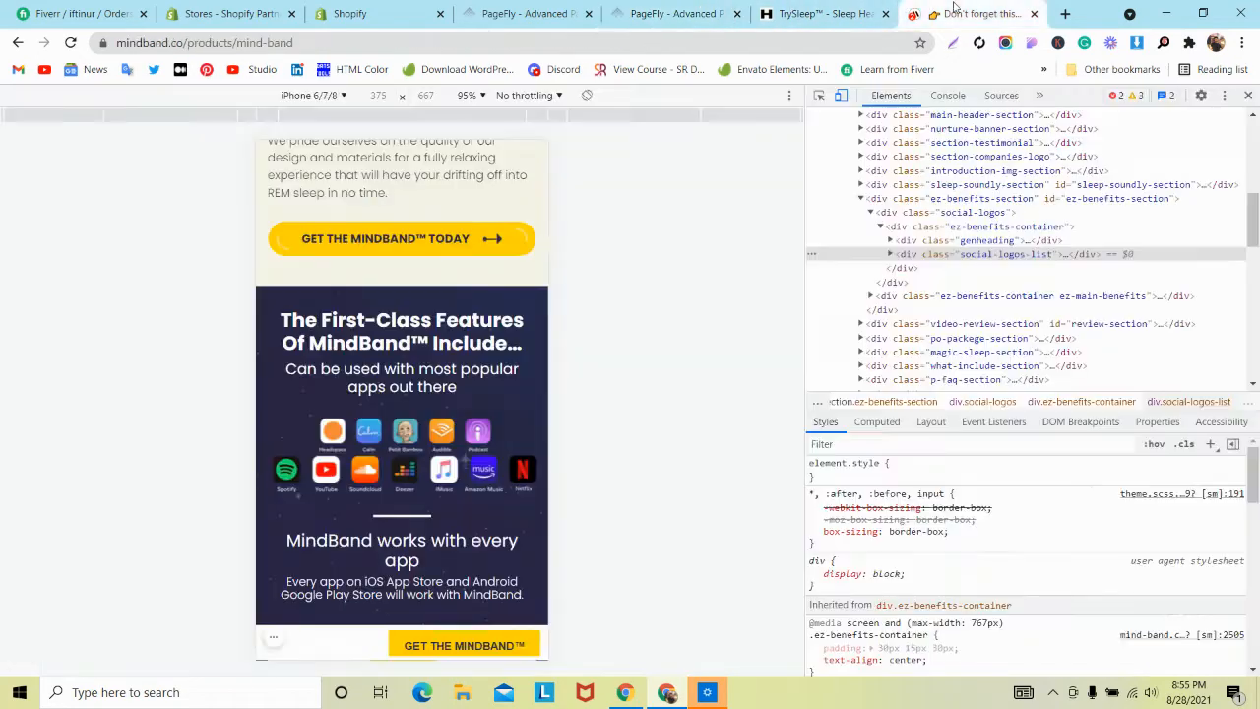
{"action": "left_click", "coordinate": [795, 10]}
{"action": "left_click", "coordinate": [674, 13]}
{"action": "scroll", "coordinate": [1126, 247], "scroll_direction": "down", "scroll_amount": 2}
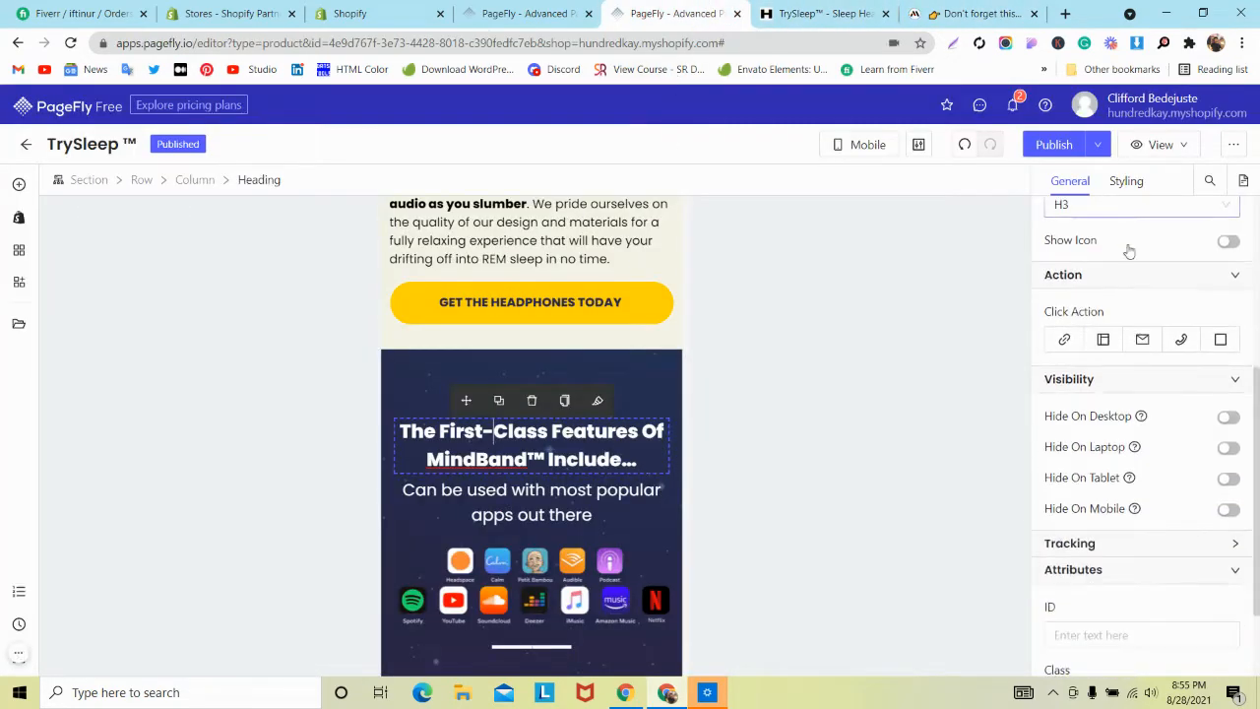
{"action": "left_click", "coordinate": [1128, 182]}
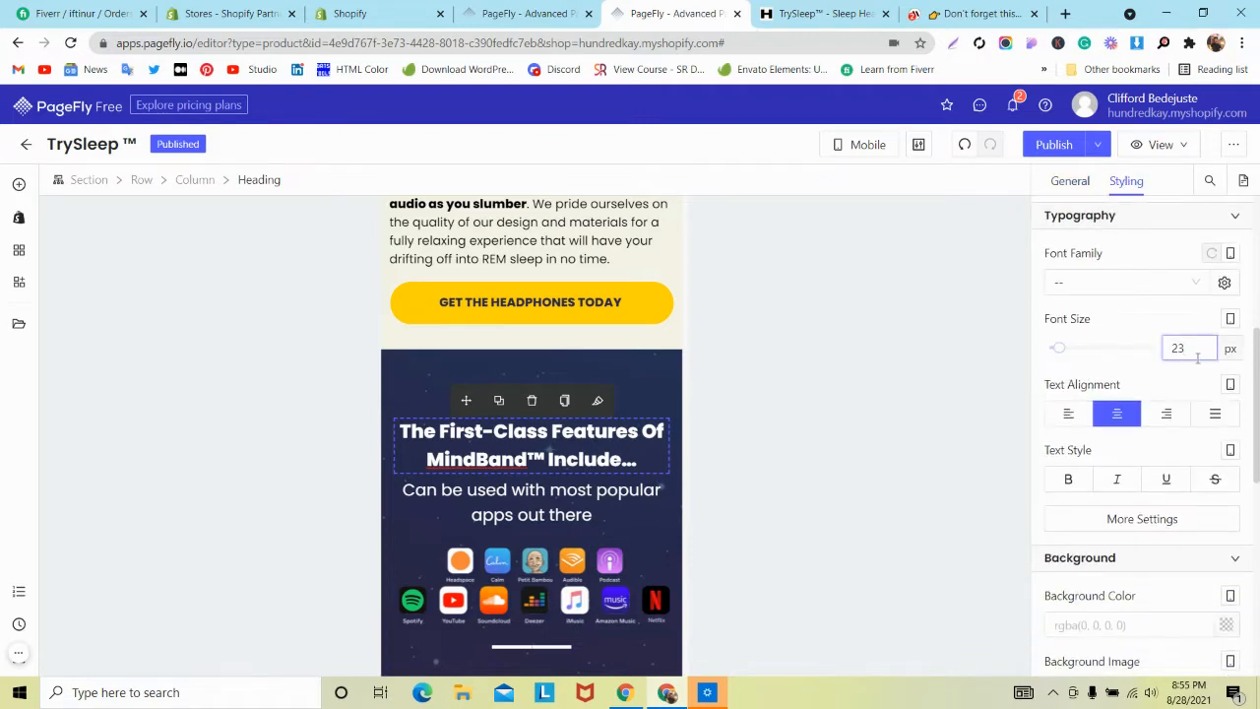
{"action": "key", "text": "Down"}
{"action": "key", "text": "Down"}
{"action": "key", "text": "Down"}
Step: Set the font family to Poppins for the "Can be used with most popular apps out there" and "The First-Class Features" headings
{"action": "scroll", "coordinate": [503, 468], "scroll_direction": "down", "scroll_amount": 1}
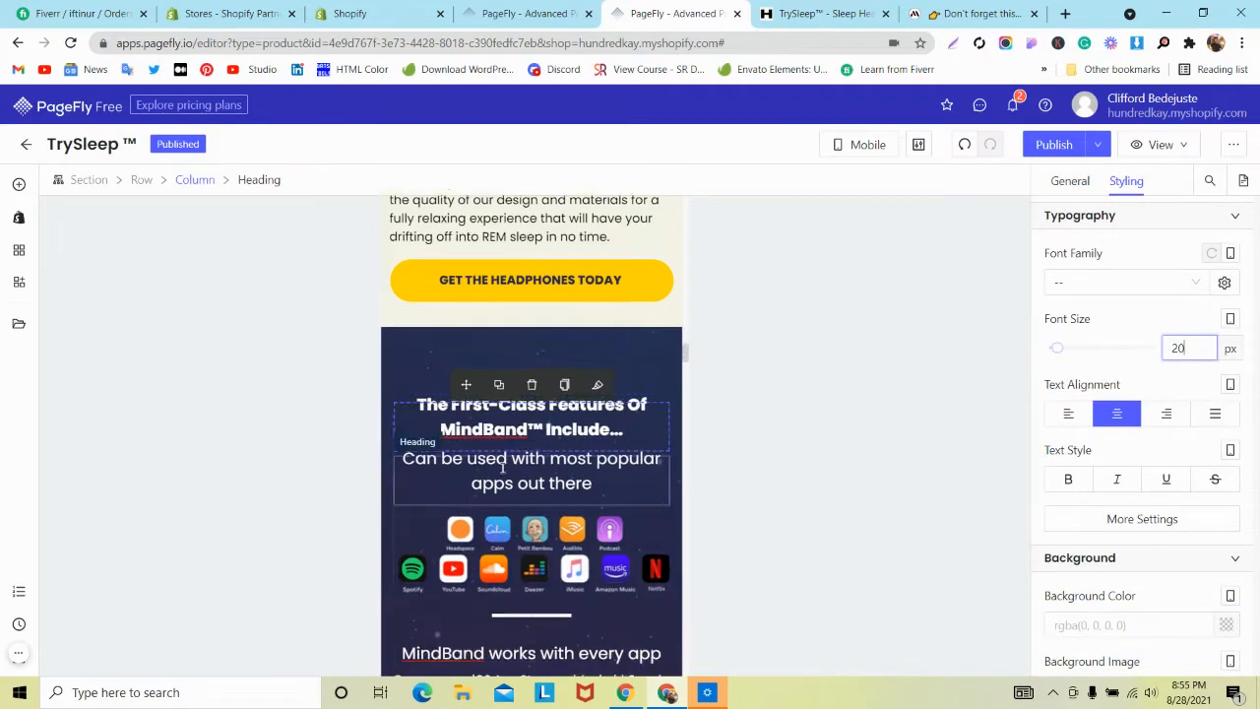
{"action": "left_click", "coordinate": [506, 406]}
{"action": "left_click", "coordinate": [1111, 283]}
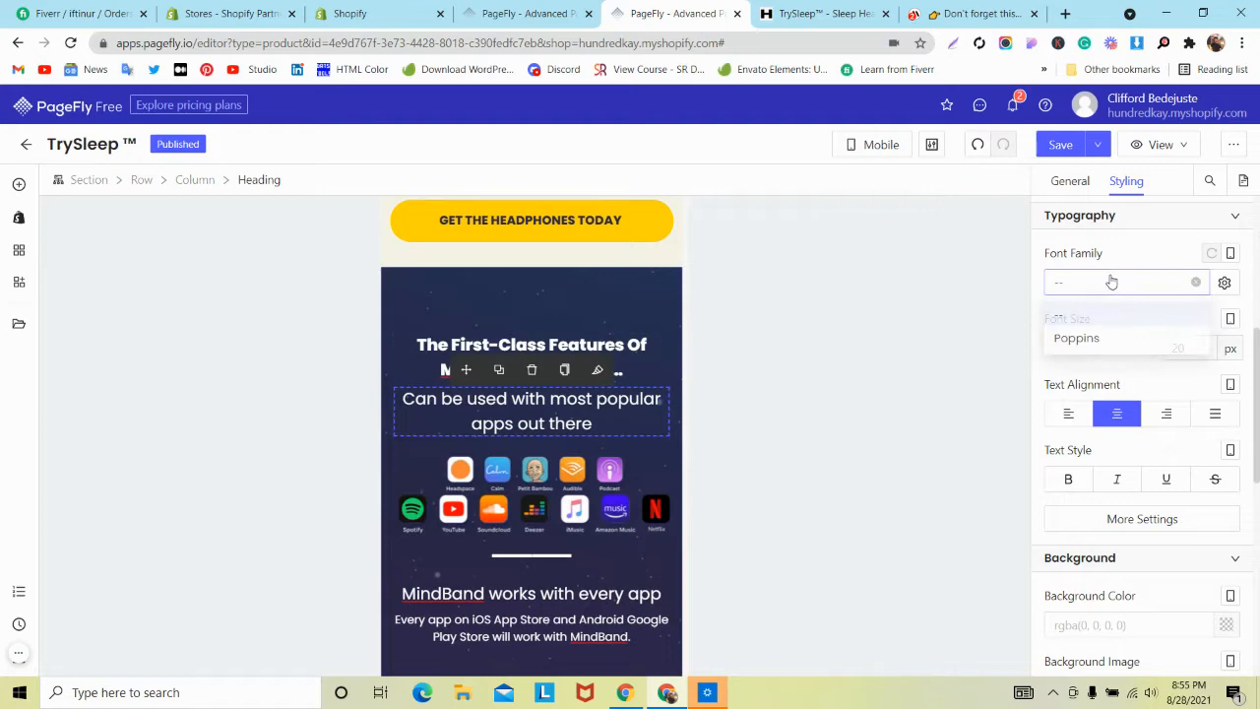
{"action": "left_click", "coordinate": [1077, 339]}
{"action": "left_click", "coordinate": [532, 356]}
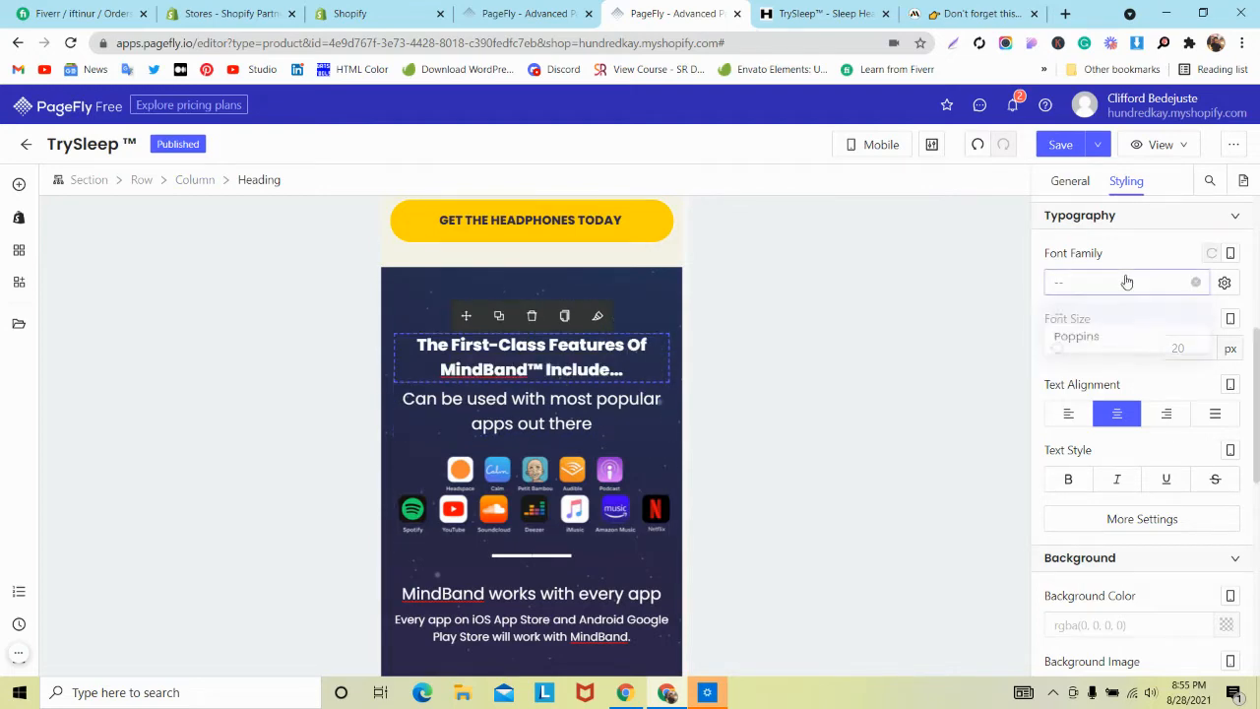
{"action": "left_click", "coordinate": [1077, 337]}
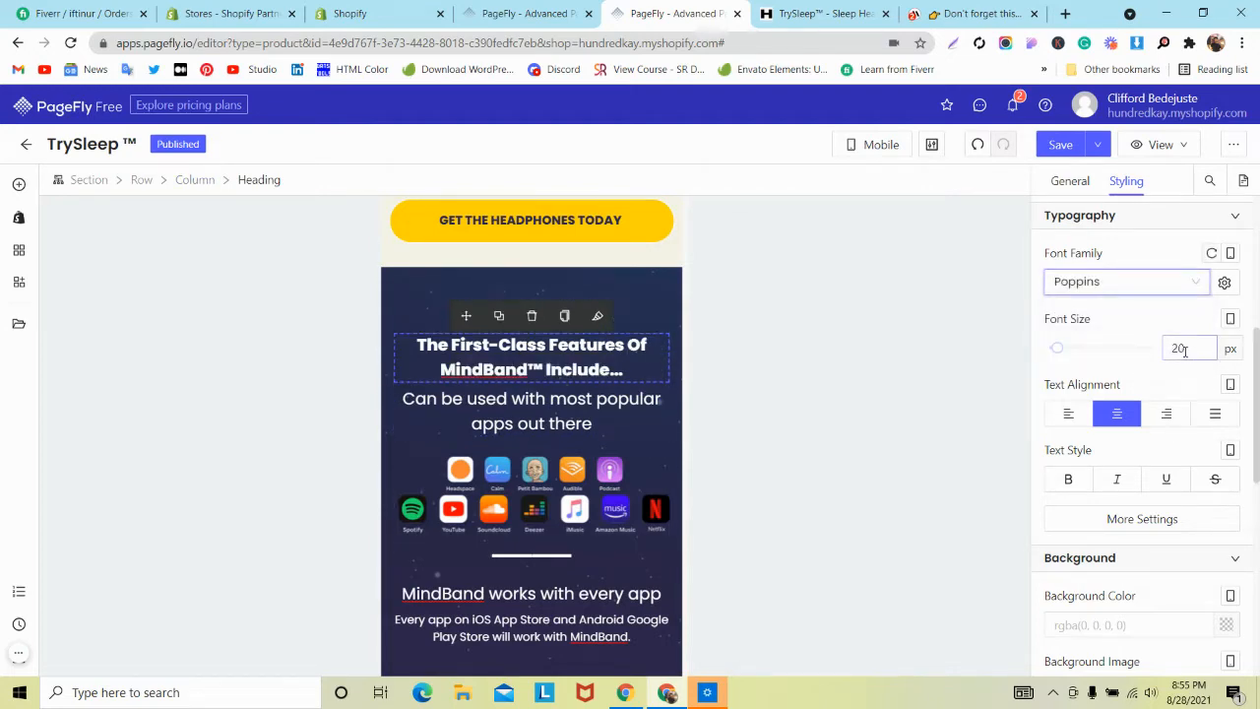
Step: Set the font family to Poppins for the "MindBand works with every app" heading and the paragraph below it
{"action": "scroll", "coordinate": [482, 387], "scroll_direction": "down", "scroll_amount": 3}
{"action": "left_click", "coordinate": [490, 350]}
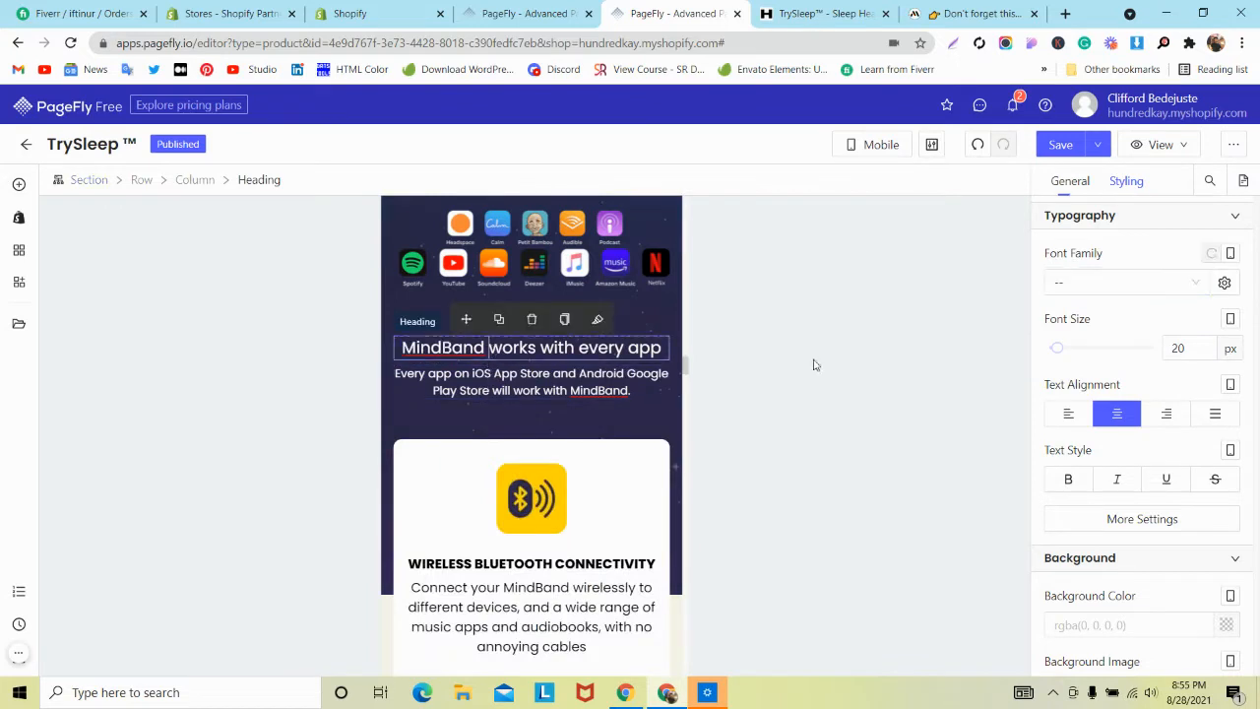
{"action": "left_click", "coordinate": [1145, 289]}
{"action": "left_click", "coordinate": [1081, 340]}
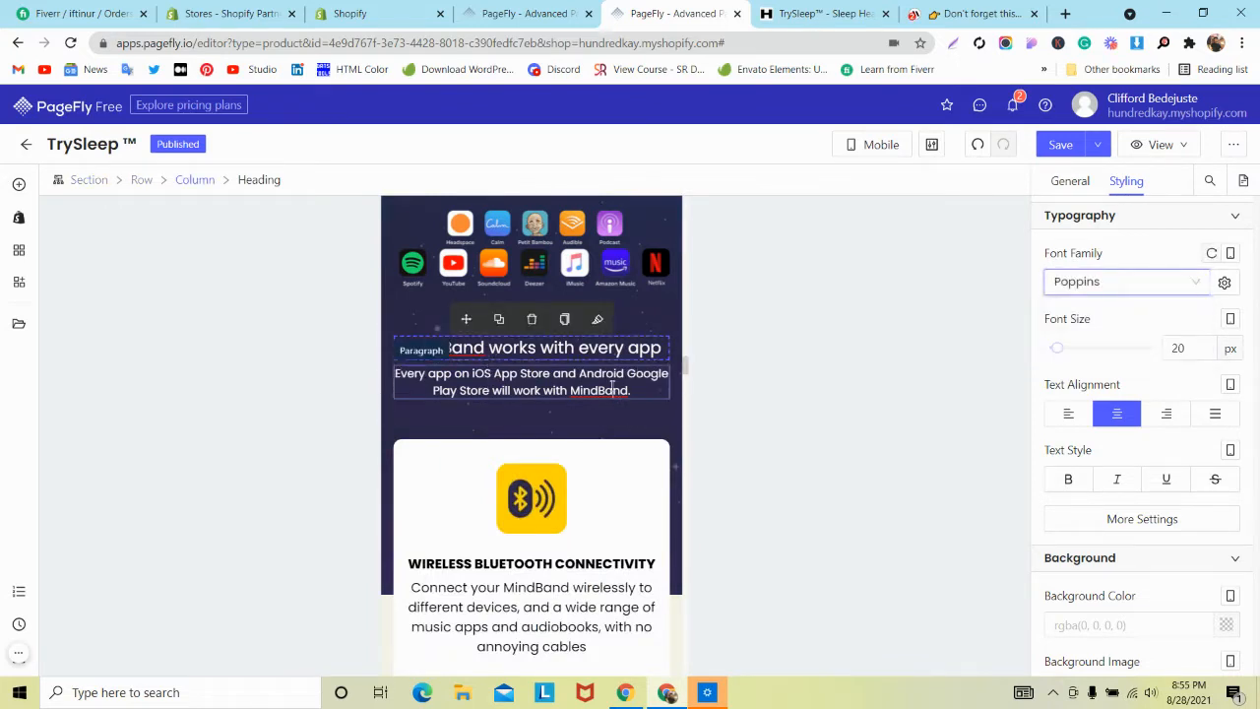
{"action": "left_click", "coordinate": [532, 382]}
{"action": "left_click", "coordinate": [1105, 288]}
{"action": "left_click", "coordinate": [1083, 339]}
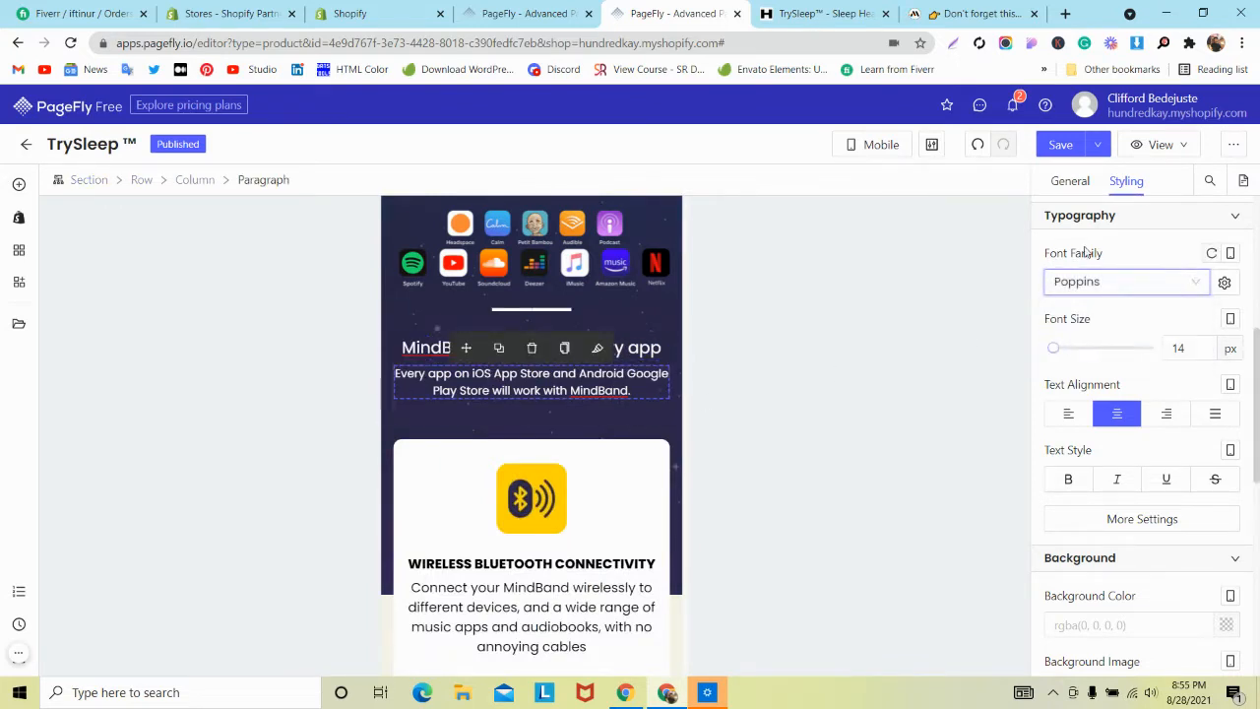
Step: Save and publish the page, and compare the First-Class Features section on the live page with the MindBand reference
{"action": "left_click", "coordinate": [1097, 145]}
{"action": "left_click", "coordinate": [1063, 177]}
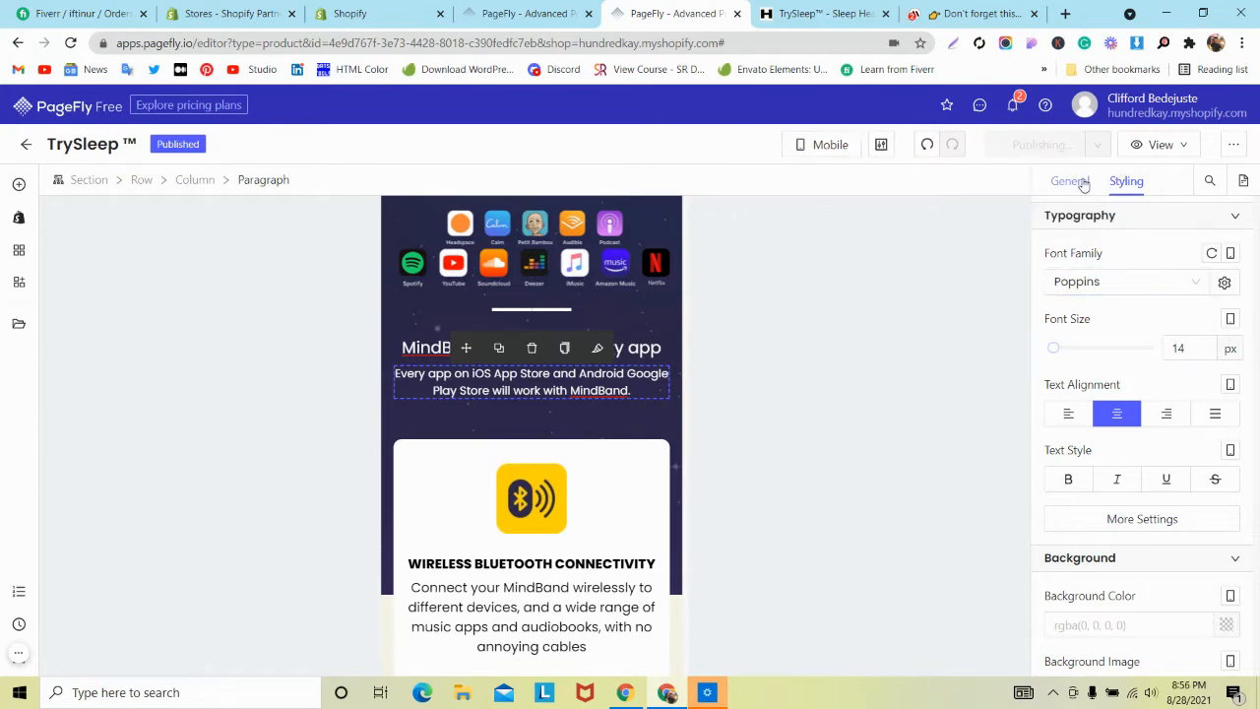
{"action": "left_click", "coordinate": [807, 12]}
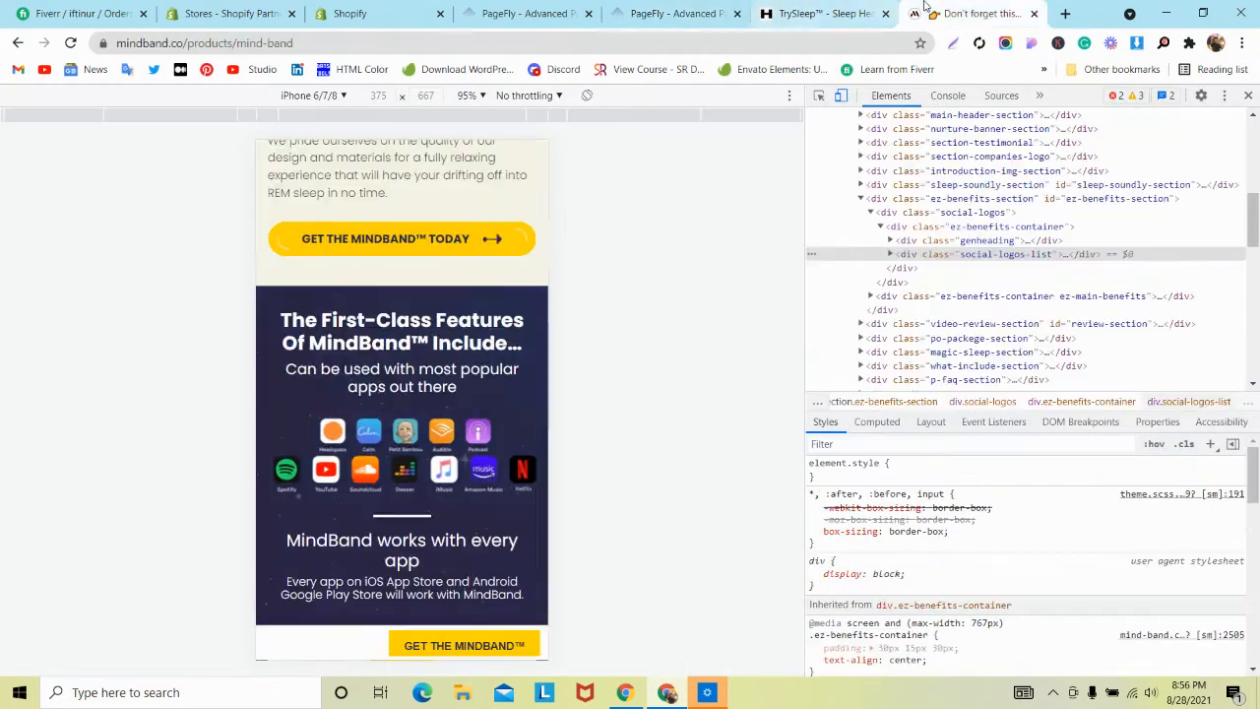
{"action": "scroll", "coordinate": [367, 286], "scroll_direction": "down", "scroll_amount": 4}
{"action": "left_click", "coordinate": [833, 12]}
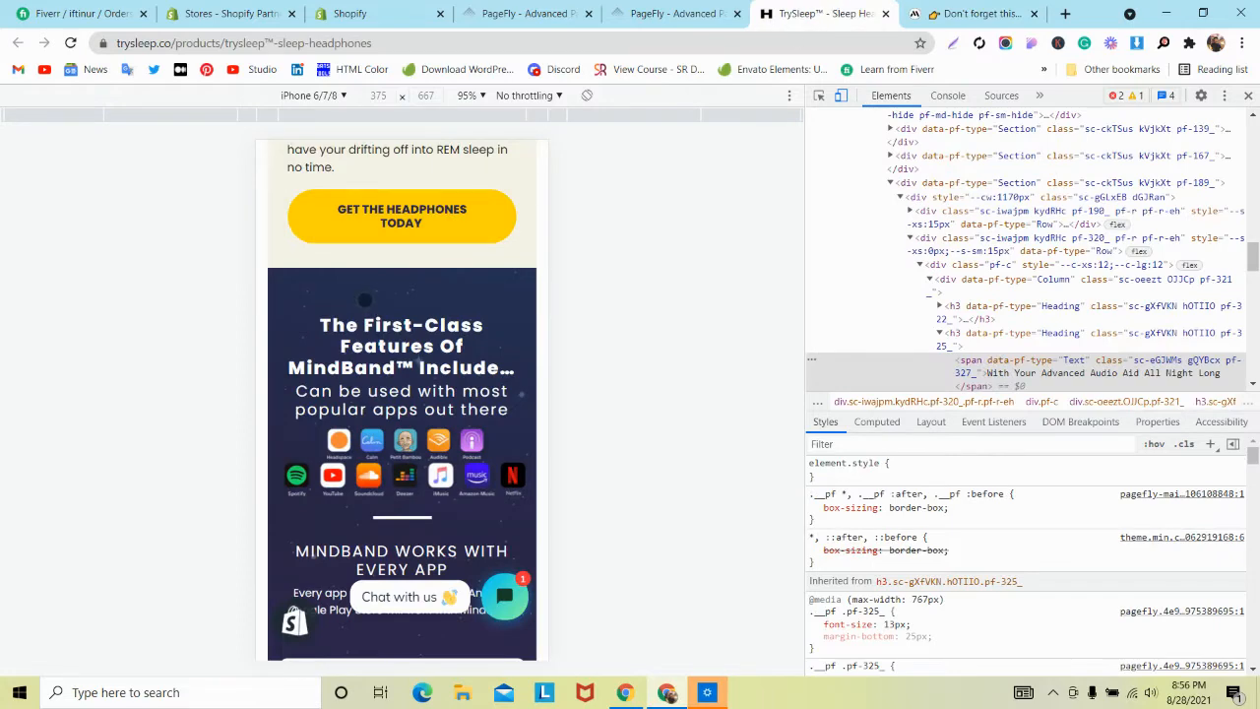
{"action": "scroll", "coordinate": [364, 300], "scroll_direction": "up", "scroll_amount": 3}
Step: Set the mobile font size of the "GET THE HEADPHONES TODAY" button to 14 px
{"action": "left_click", "coordinate": [677, 13]}
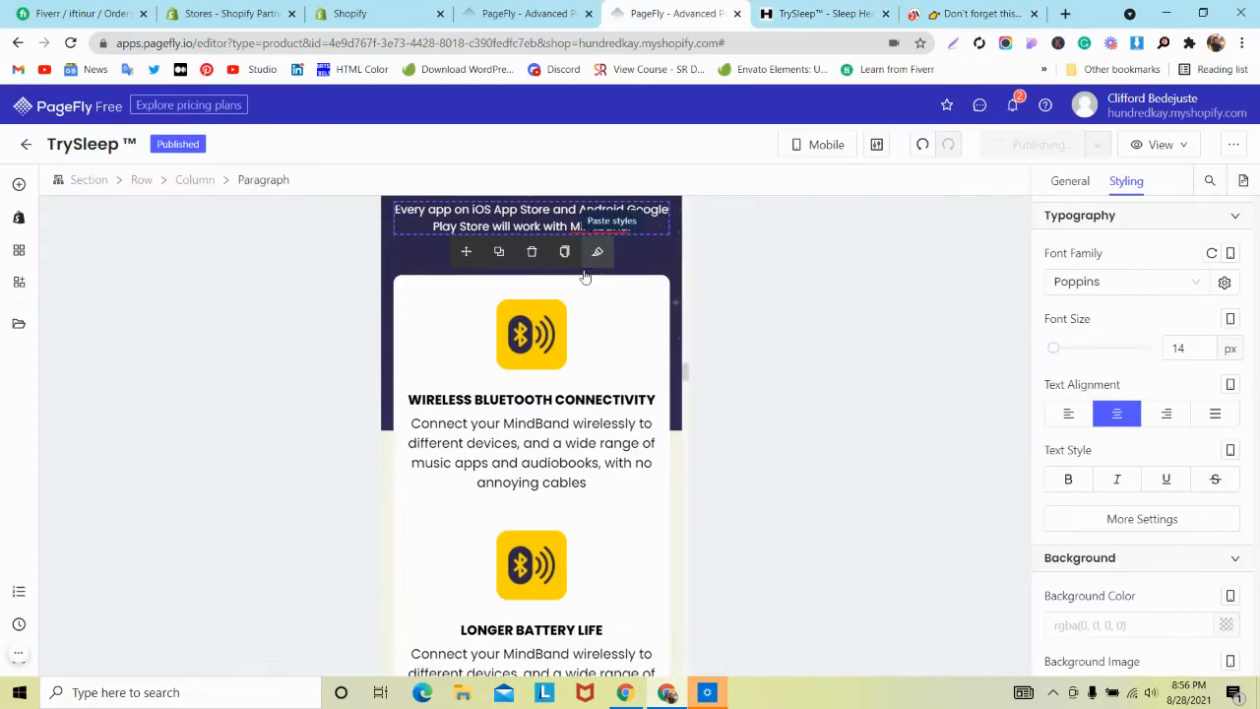
{"action": "scroll", "coordinate": [584, 276], "scroll_direction": "up", "scroll_amount": 6}
{"action": "left_click", "coordinate": [547, 379]}
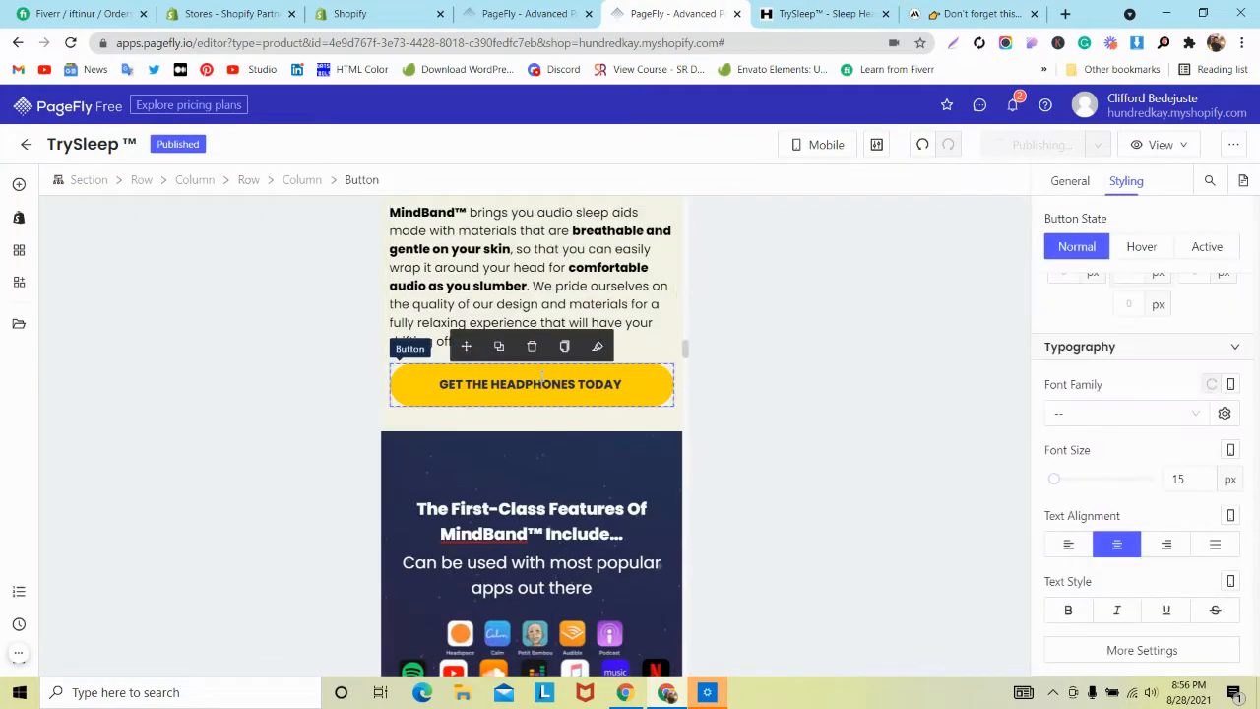
{"action": "key", "text": "Down"}
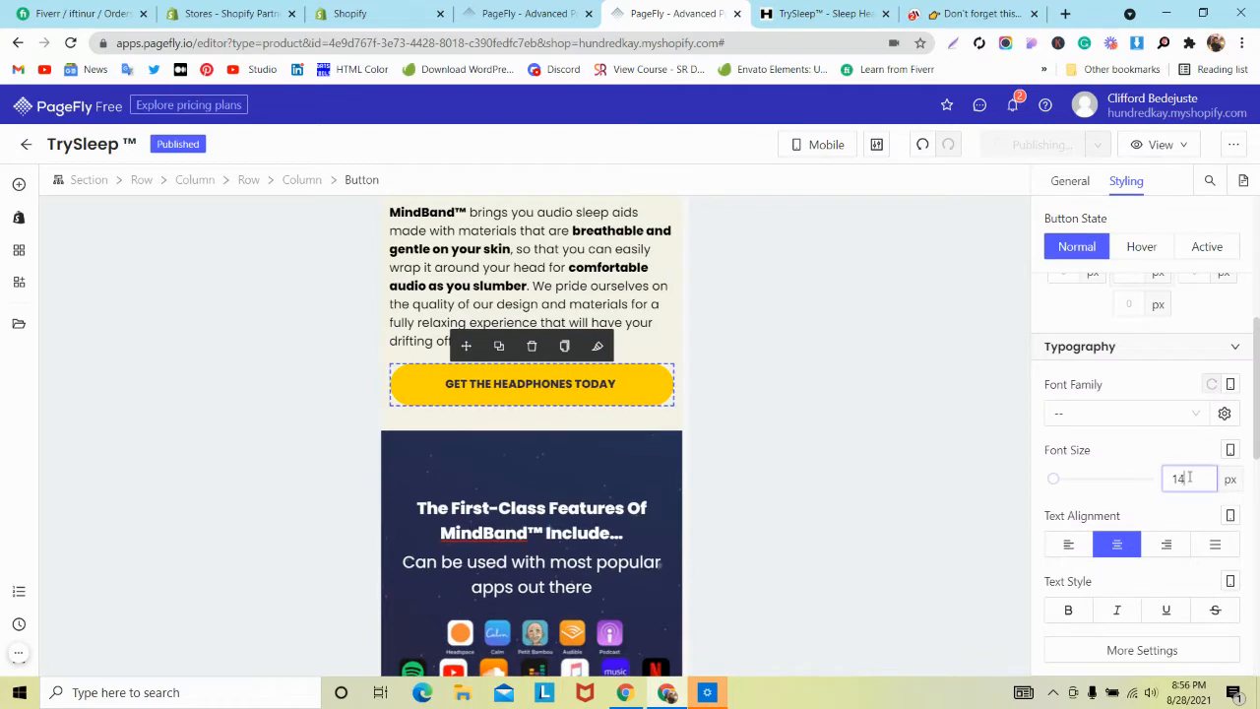
Step: Set the mobile font size of the "GET THE HEADPHONES TODAY" button to 13 px and save and publish the page
{"action": "key", "text": "Down"}
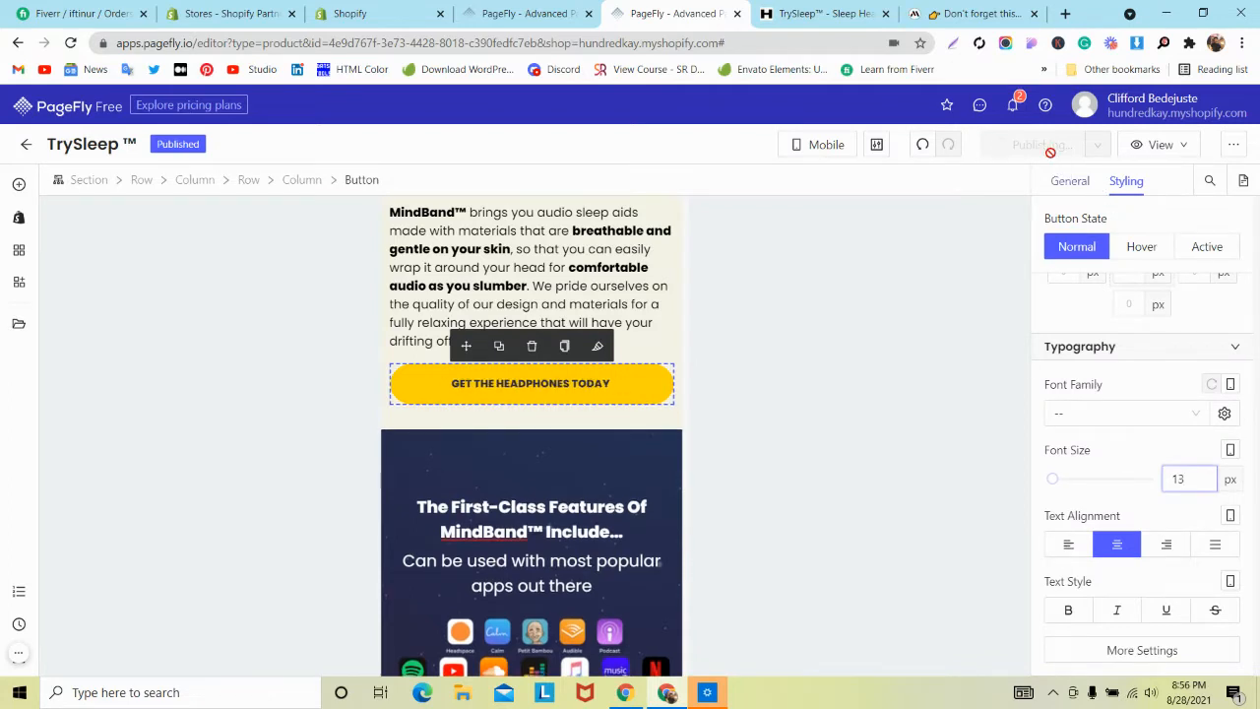
{"action": "left_click", "coordinate": [1095, 146]}
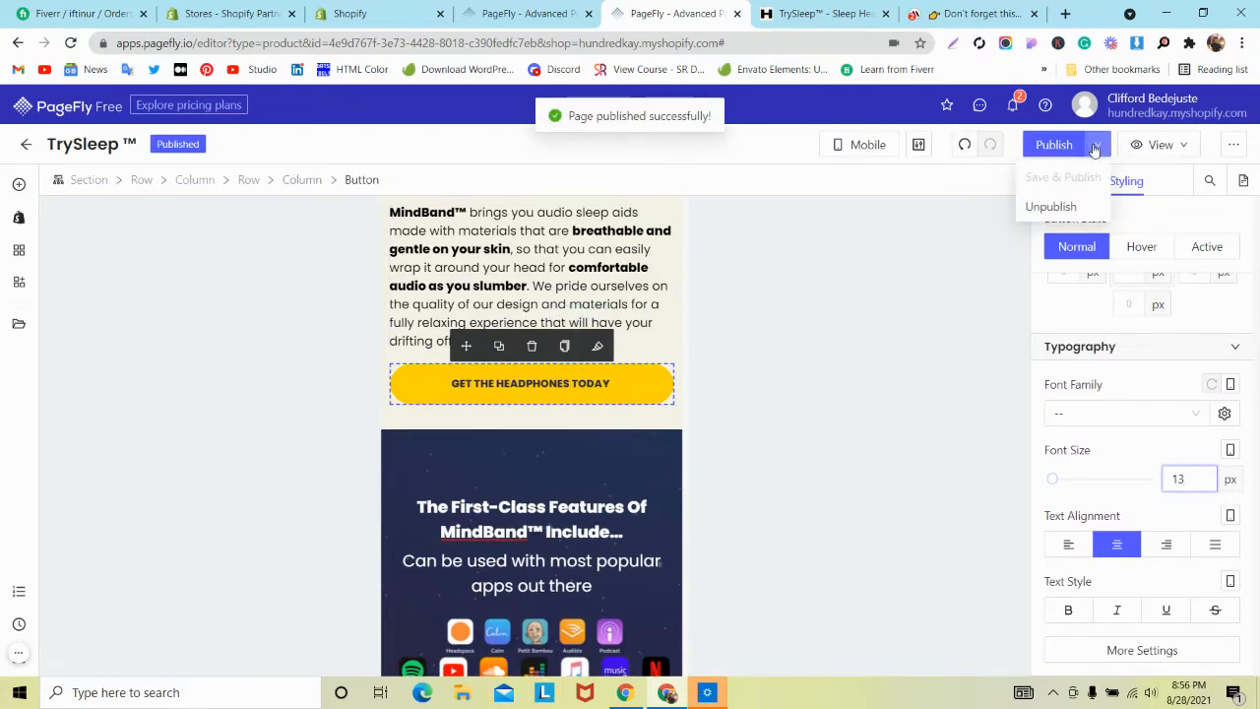
Step: Compare the feature cards from Wireless Bluetooth Connectivity onward across the live page, the MindBand reference and the editor
{"action": "left_click", "coordinate": [825, 14]}
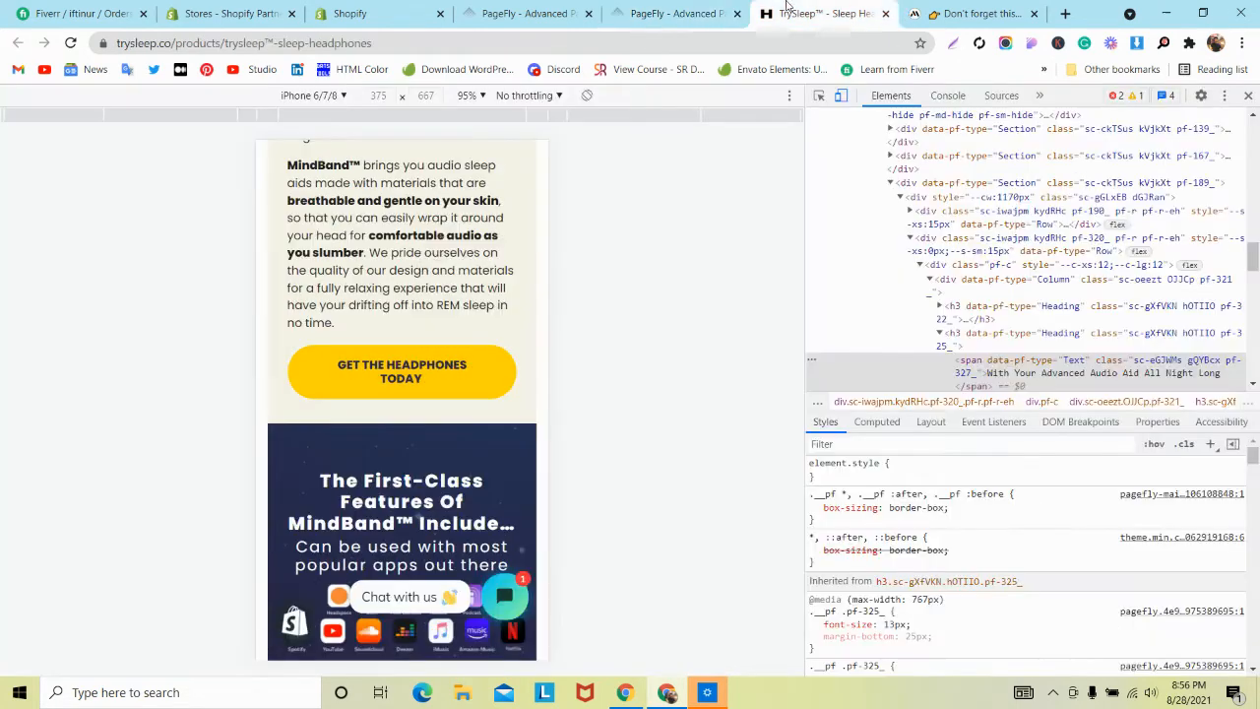
{"action": "scroll", "coordinate": [426, 272], "scroll_direction": "down", "scroll_amount": 10}
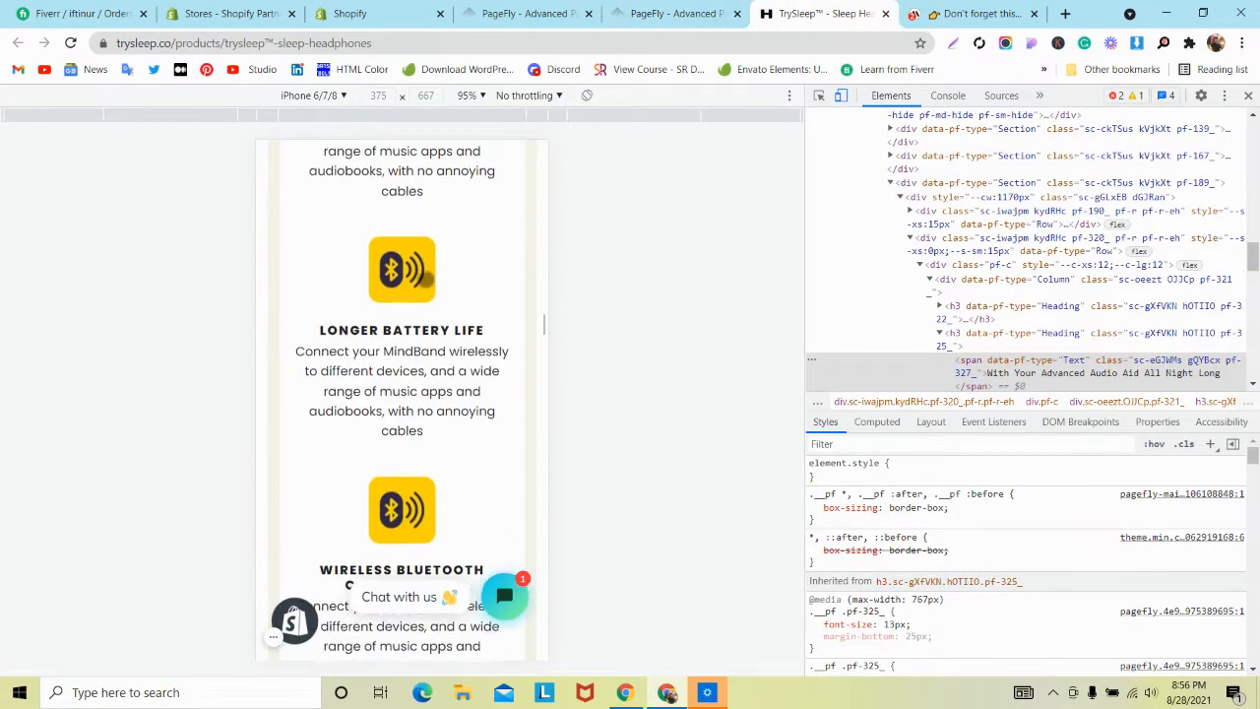
{"action": "scroll", "coordinate": [425, 280], "scroll_direction": "down", "scroll_amount": 2}
{"action": "left_click", "coordinate": [675, 14]}
{"action": "scroll", "coordinate": [490, 338], "scroll_direction": "down", "scroll_amount": 10}
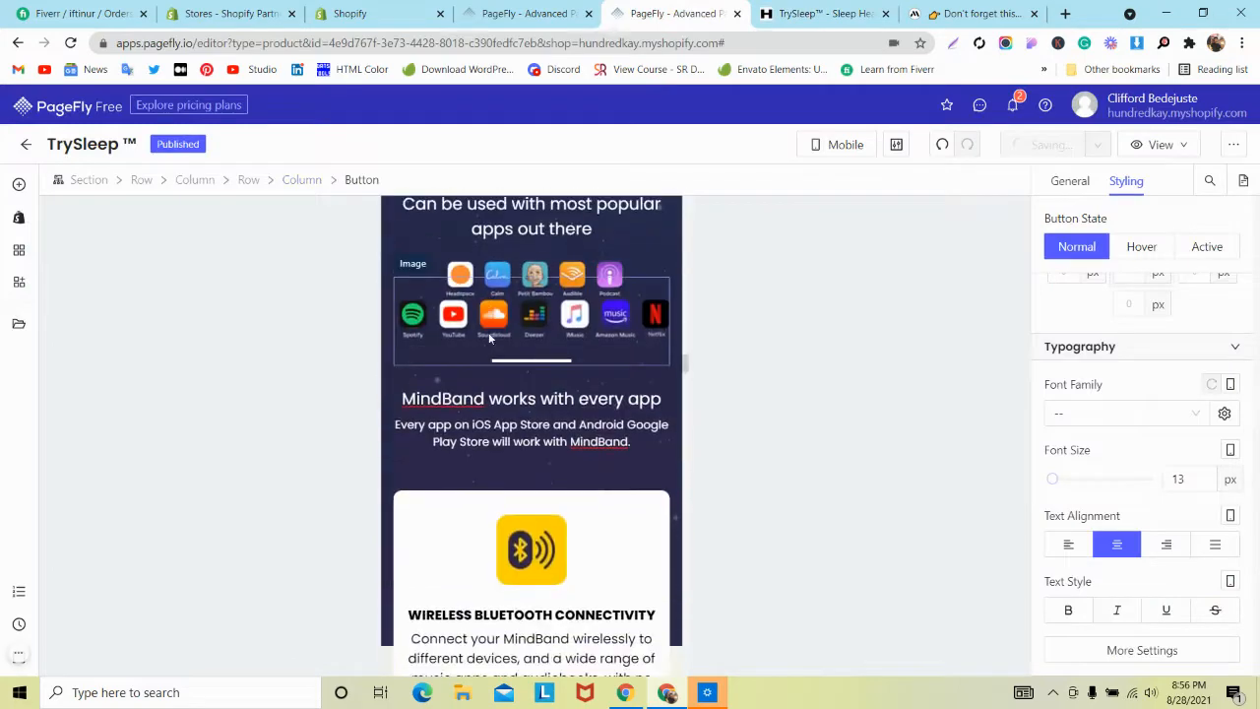
{"action": "scroll", "coordinate": [489, 338], "scroll_direction": "up", "scroll_amount": 5}
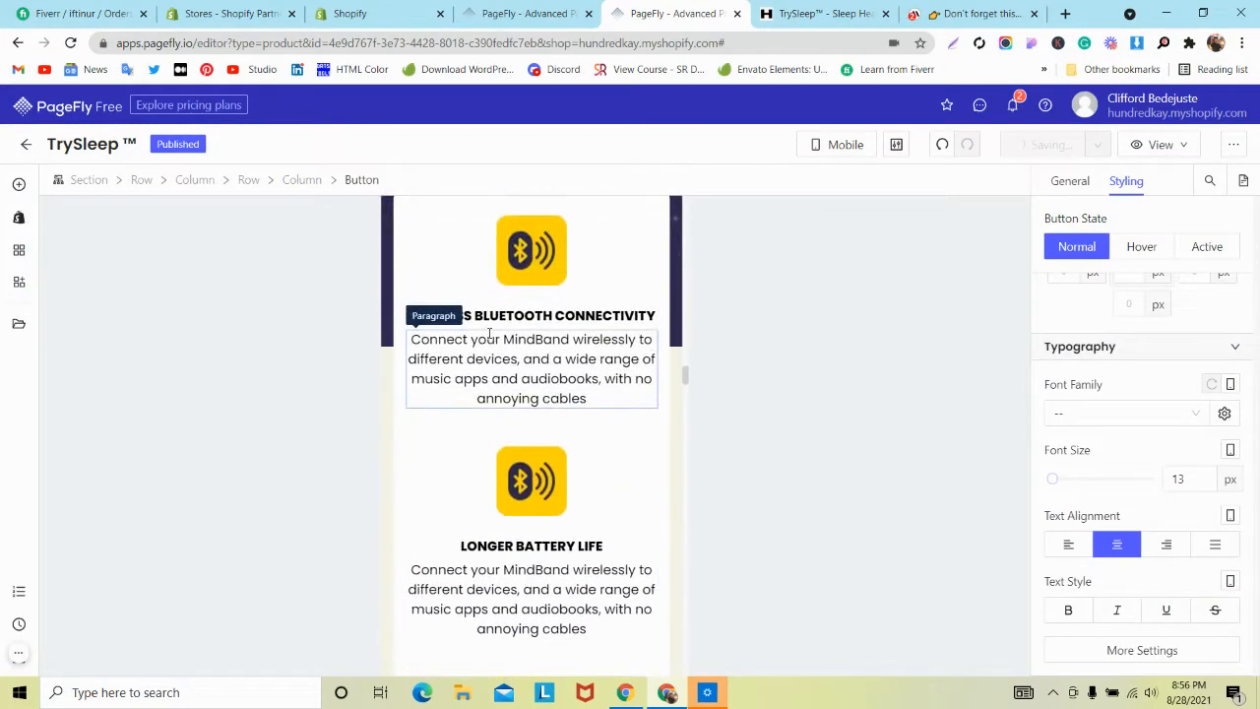
{"action": "left_click", "coordinate": [826, 13]}
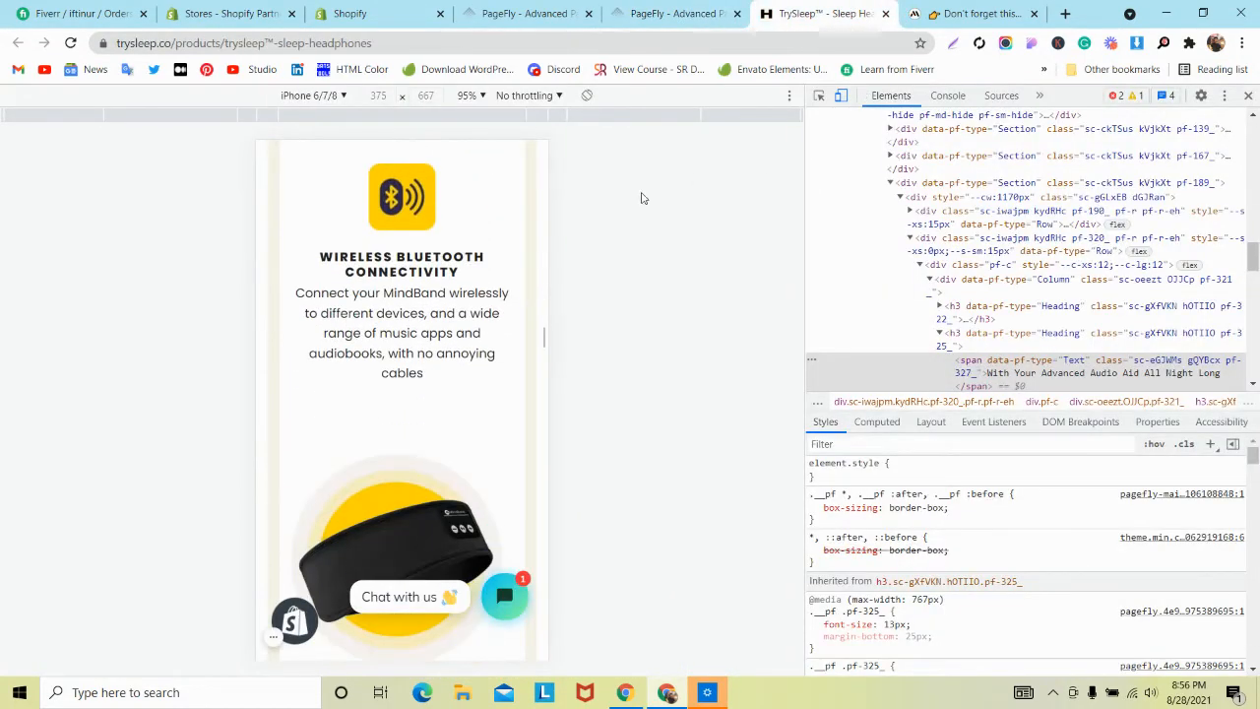
{"action": "left_click", "coordinate": [1029, 11]}
{"action": "scroll", "coordinate": [380, 473], "scroll_direction": "down", "scroll_amount": 5}
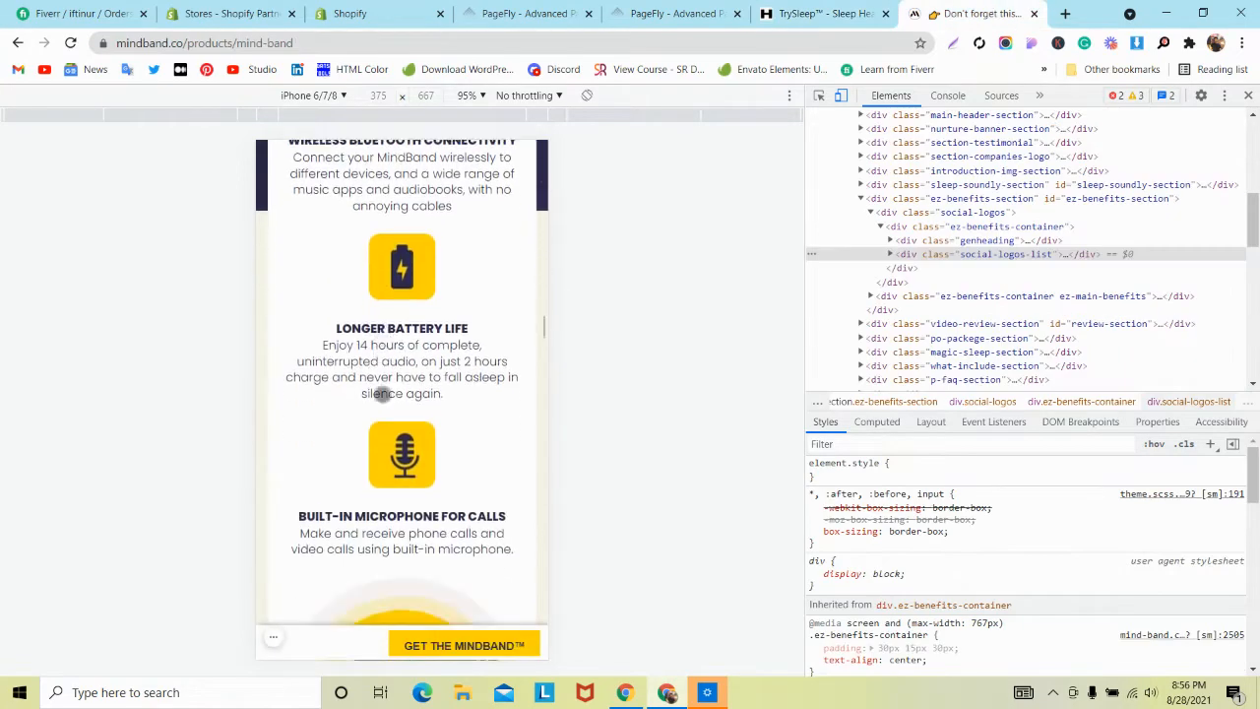
{"action": "left_click", "coordinate": [722, 6]}
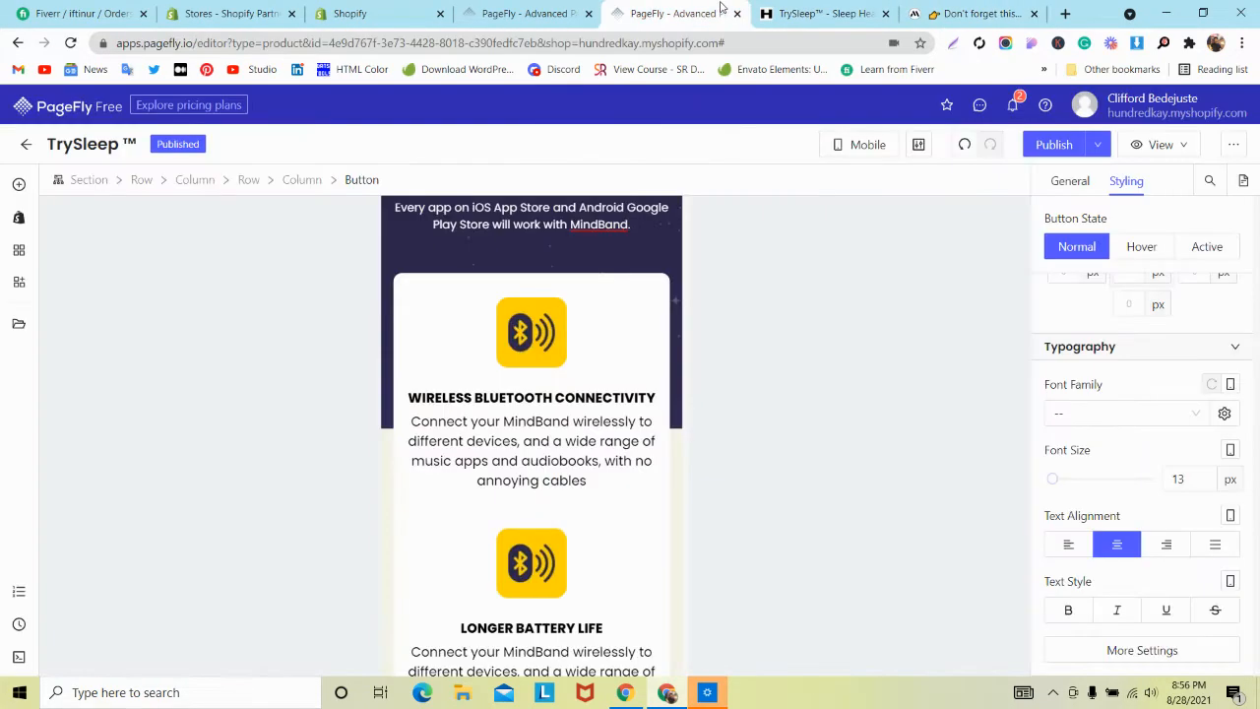
{"action": "left_click", "coordinate": [799, 13]}
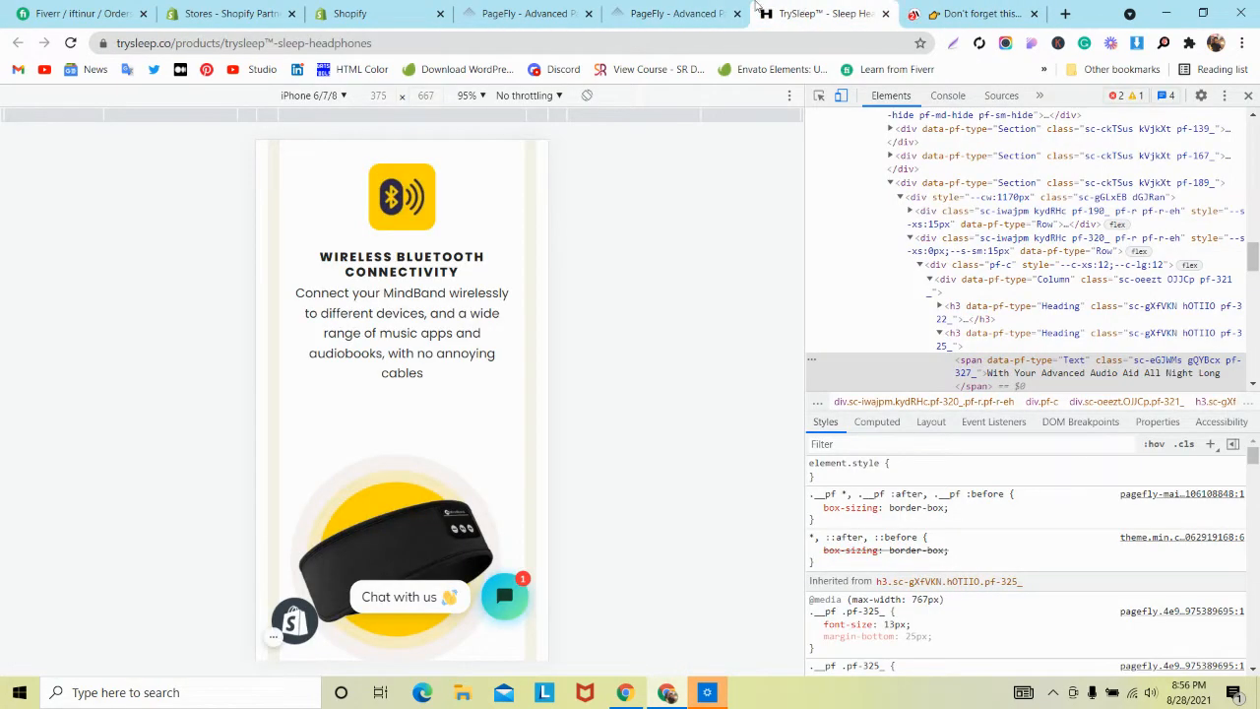
{"action": "left_click", "coordinate": [680, 12]}
{"action": "scroll", "coordinate": [394, 276], "scroll_direction": "down", "scroll_amount": 2}
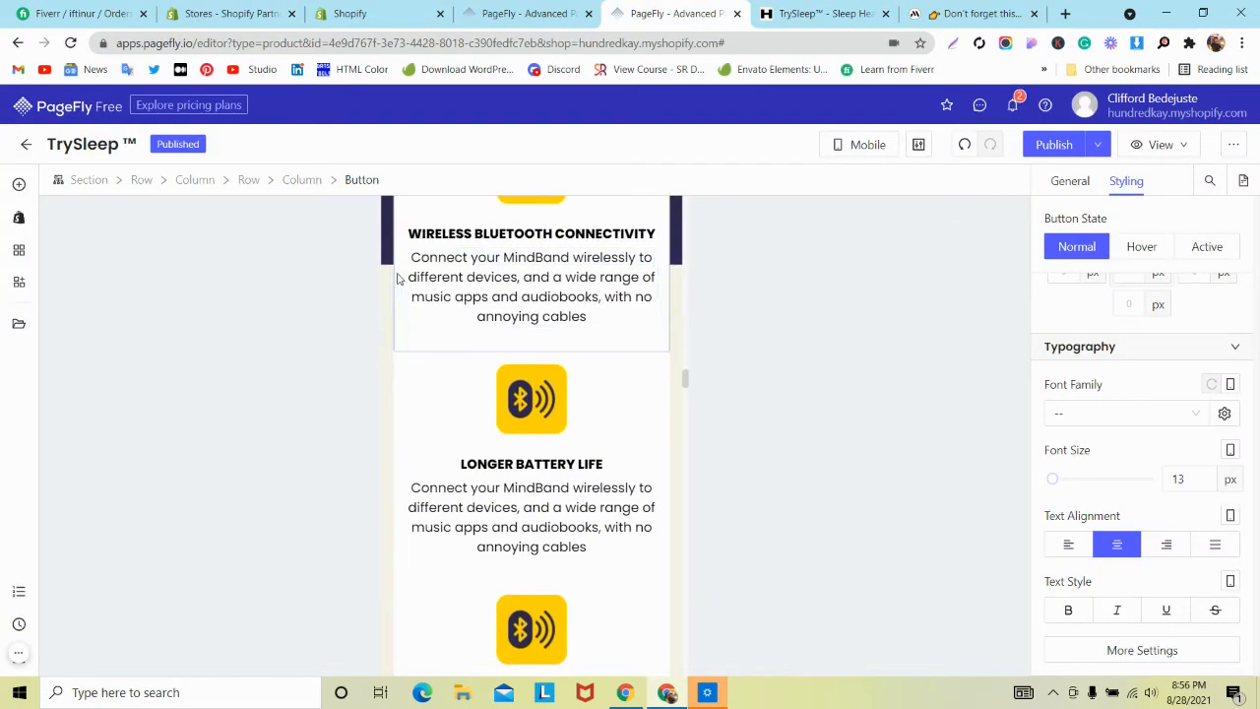
Step: Select the section behind the feature cards and check its mobile spacing settings
{"action": "left_click", "coordinate": [383, 274]}
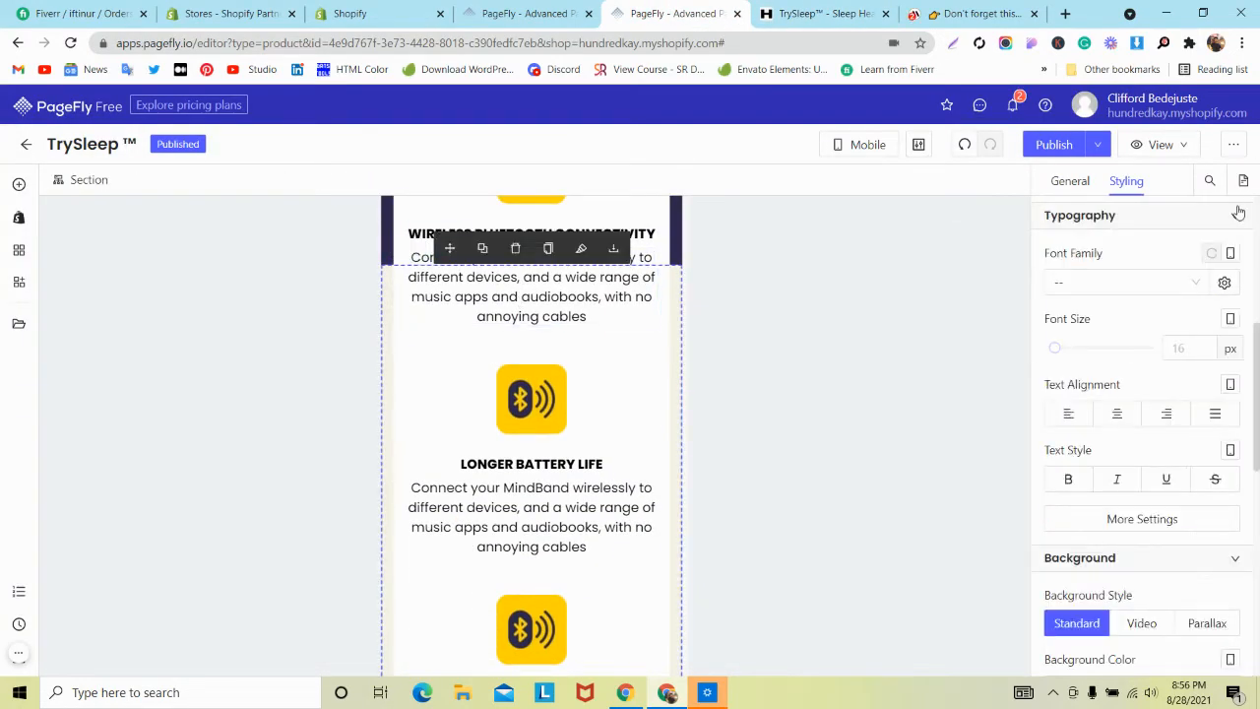
{"action": "scroll", "coordinate": [1238, 213], "scroll_direction": "up", "scroll_amount": 4}
{"action": "mouse_move", "coordinate": [1229, 254]}
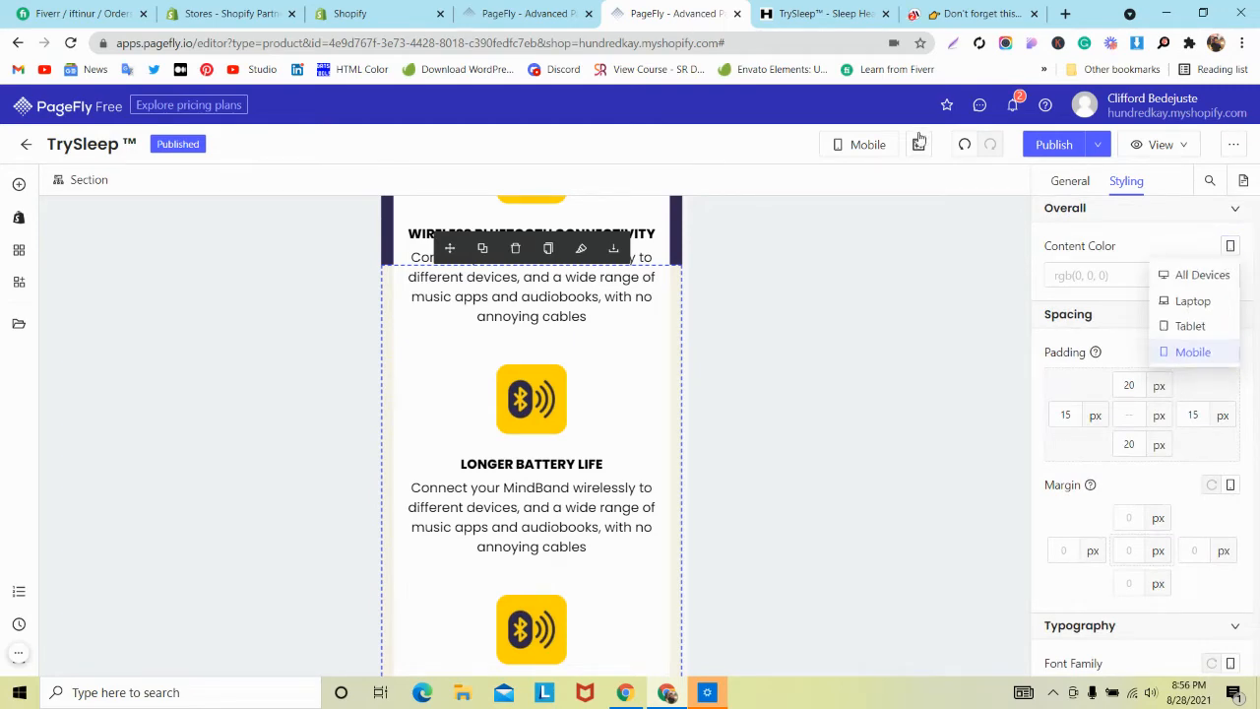
Step: Compare the side margins of the feature cards and headband image on the live page with the MindBand reference
{"action": "left_click", "coordinate": [819, 8]}
{"action": "scroll", "coordinate": [449, 273], "scroll_direction": "up", "scroll_amount": 3}
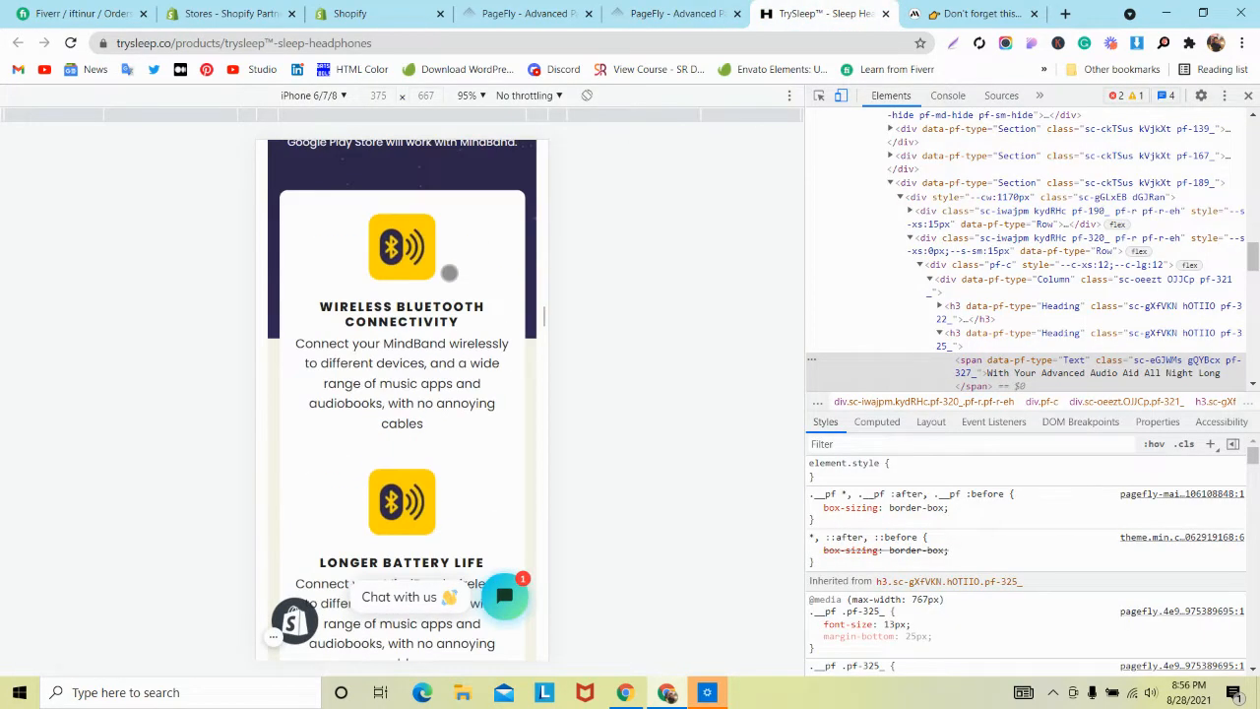
{"action": "scroll", "coordinate": [449, 274], "scroll_direction": "down", "scroll_amount": 5}
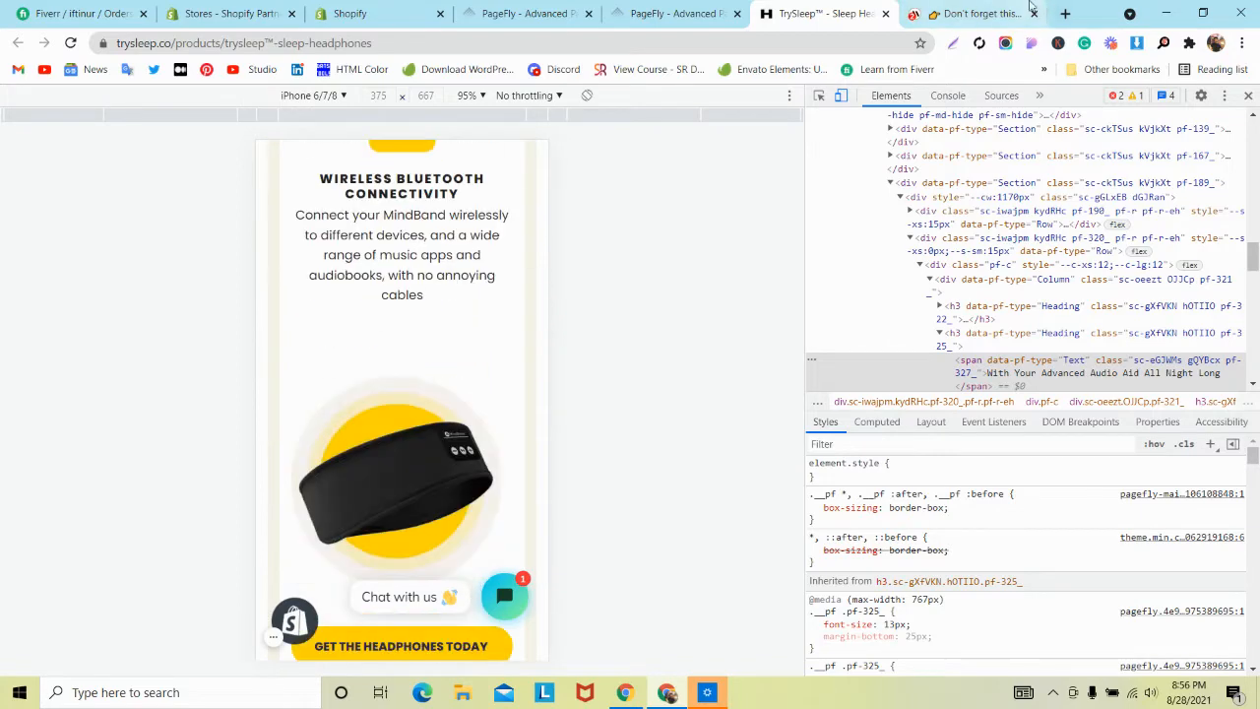
{"action": "left_click", "coordinate": [999, 10]}
{"action": "scroll", "coordinate": [522, 312], "scroll_direction": "up", "scroll_amount": 5}
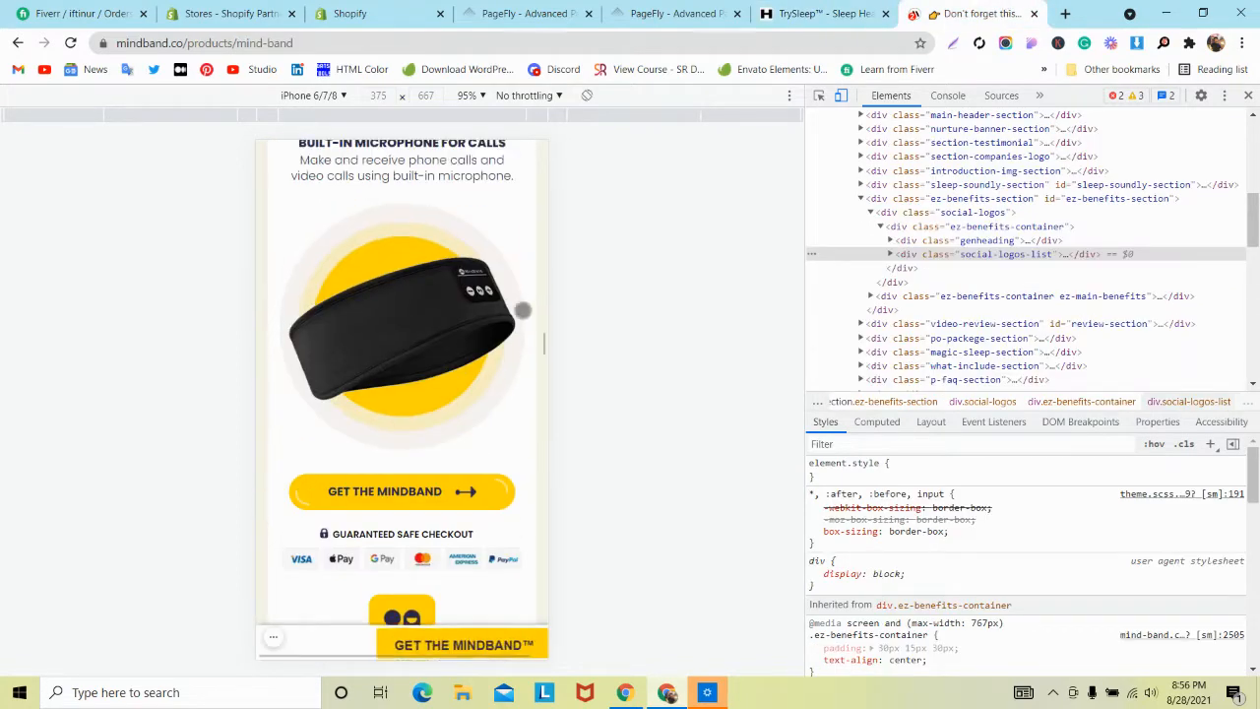
{"action": "left_click", "coordinate": [798, 10]}
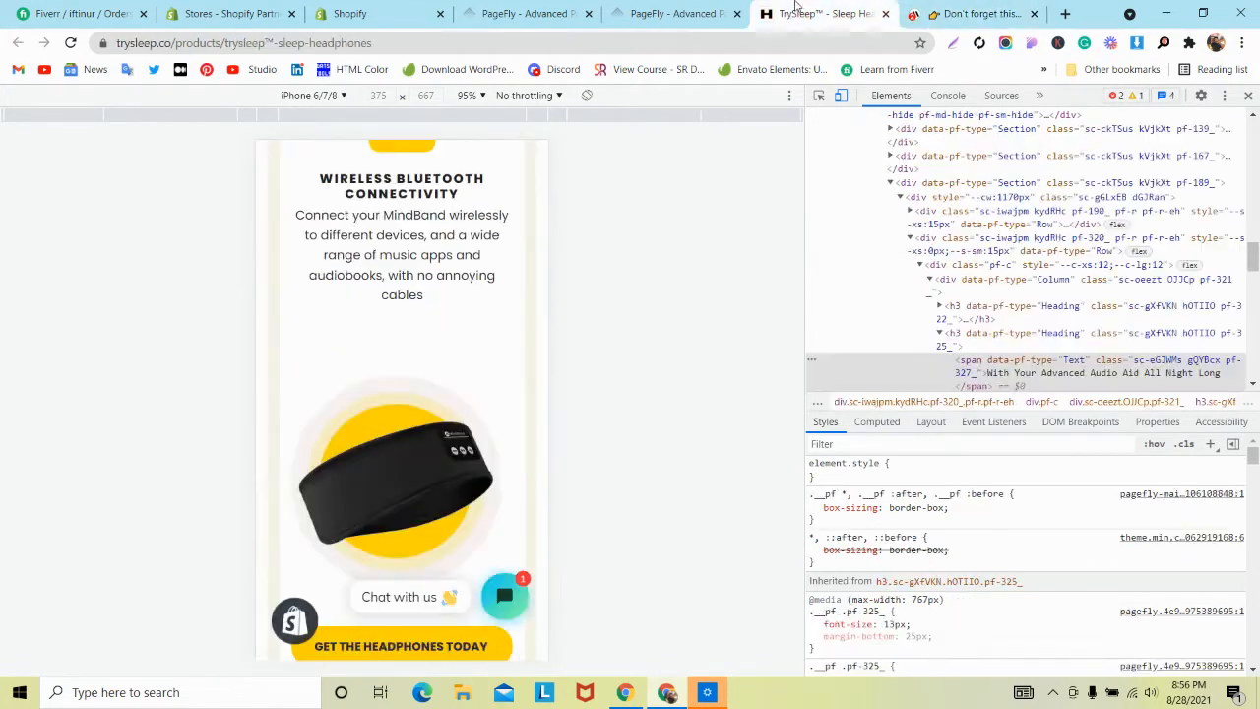
Step: Inspect the live page's container, disable its right and left padding, and preview the wider mobile layout down the page
{"action": "scroll", "coordinate": [350, 356], "scroll_direction": "up", "scroll_amount": 10}
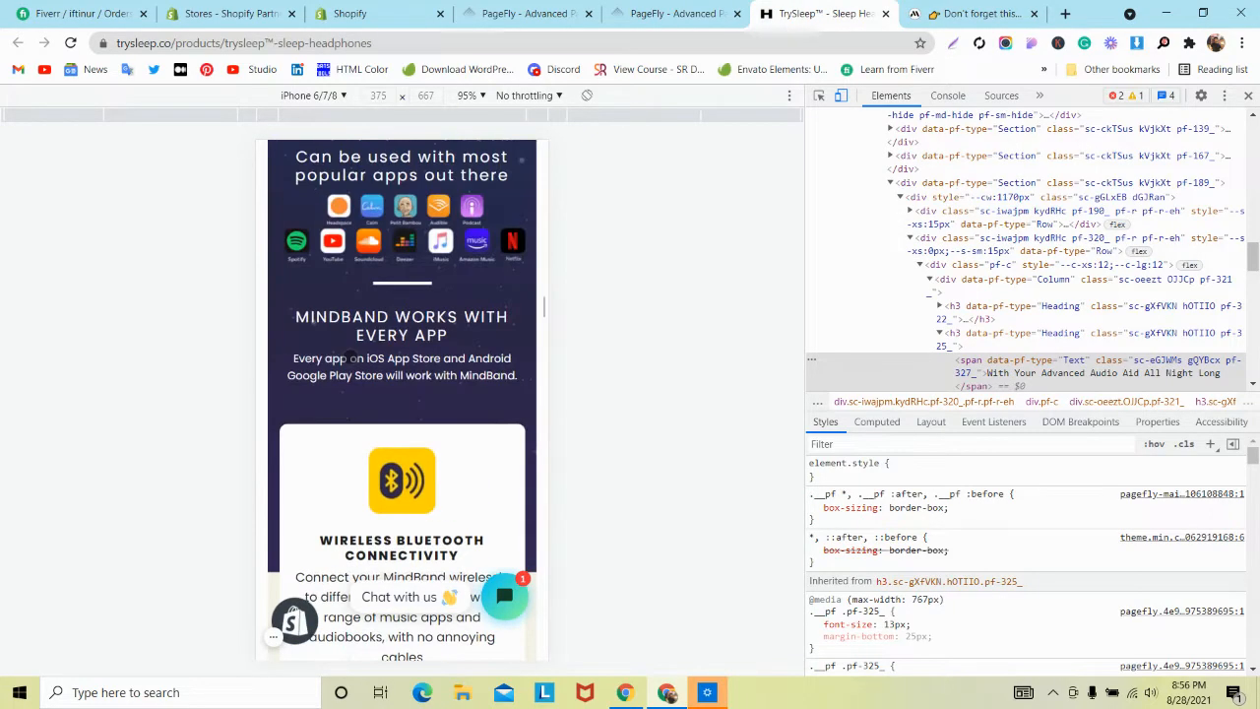
{"action": "scroll", "coordinate": [349, 356], "scroll_direction": "up", "scroll_amount": 15}
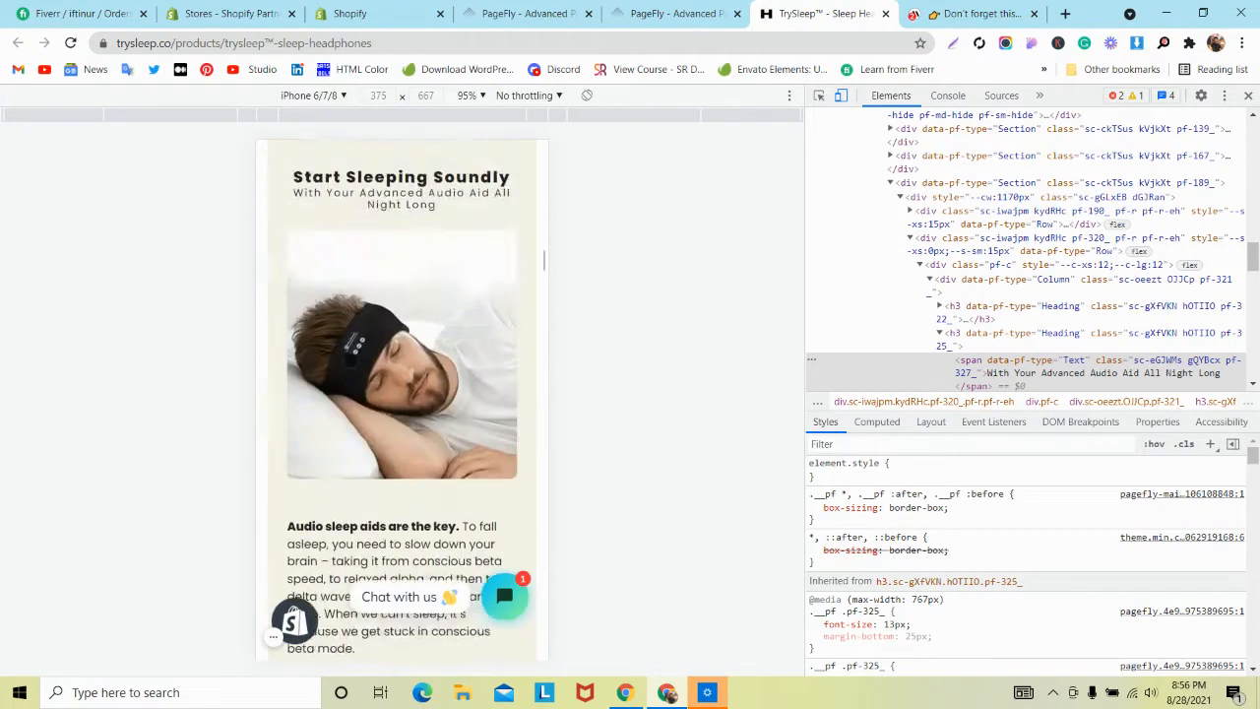
{"action": "scroll", "coordinate": [351, 364], "scroll_direction": "up", "scroll_amount": 10}
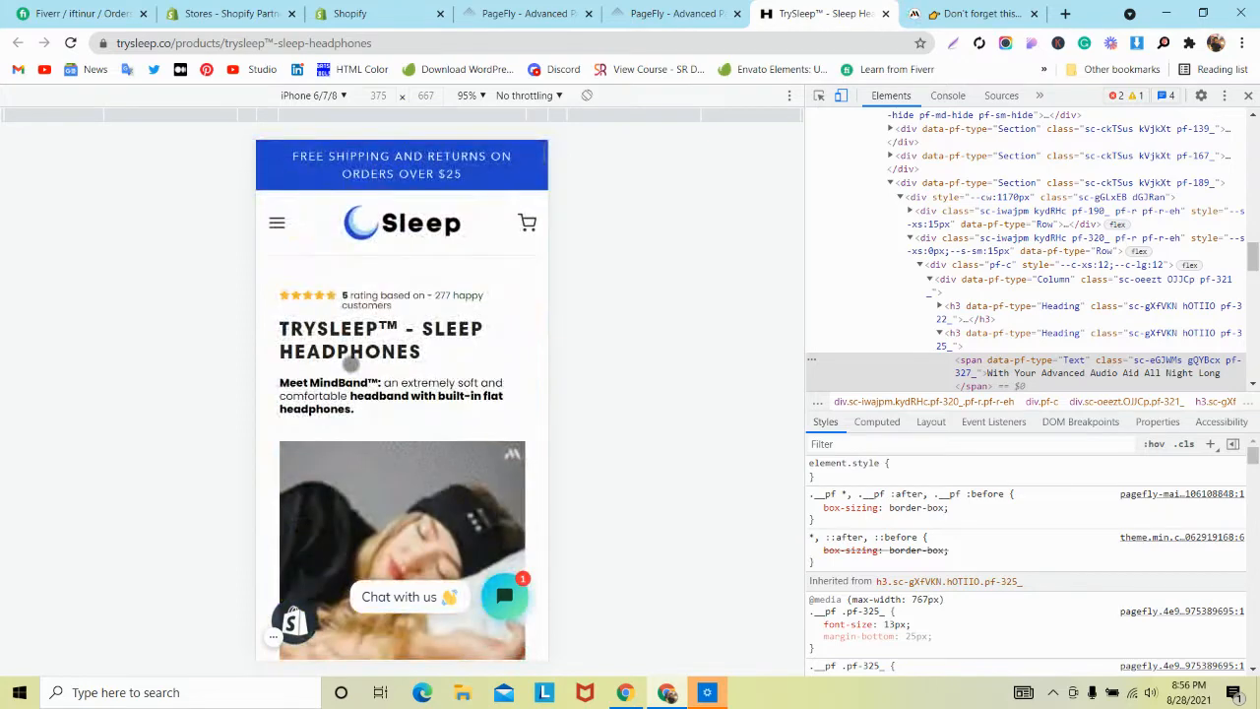
{"action": "left_click", "coordinate": [819, 96]}
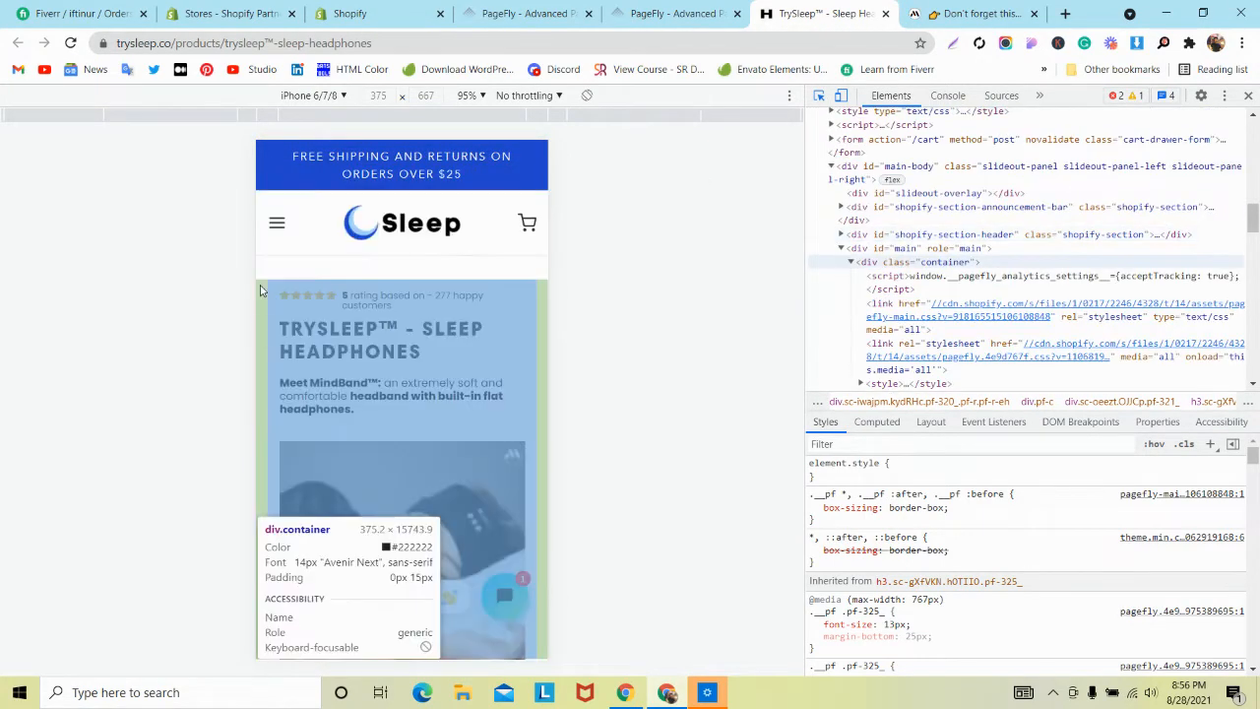
{"action": "left_click", "coordinate": [261, 288]}
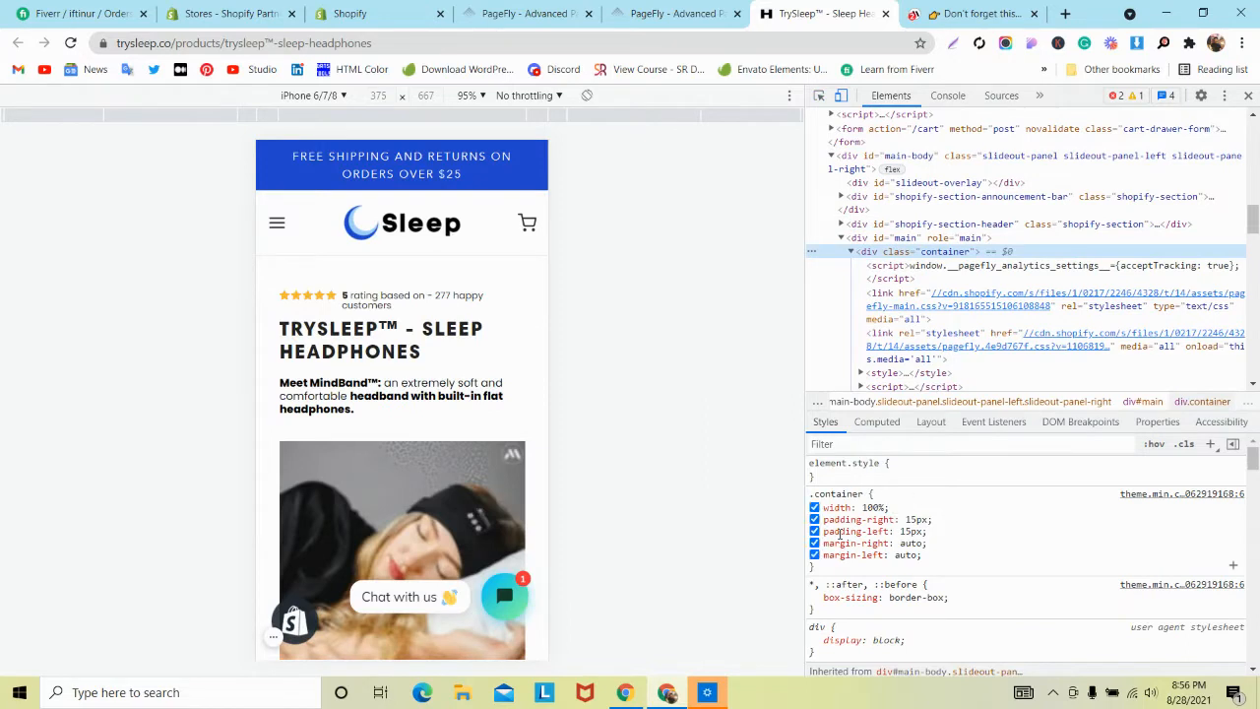
{"action": "left_click", "coordinate": [815, 519]}
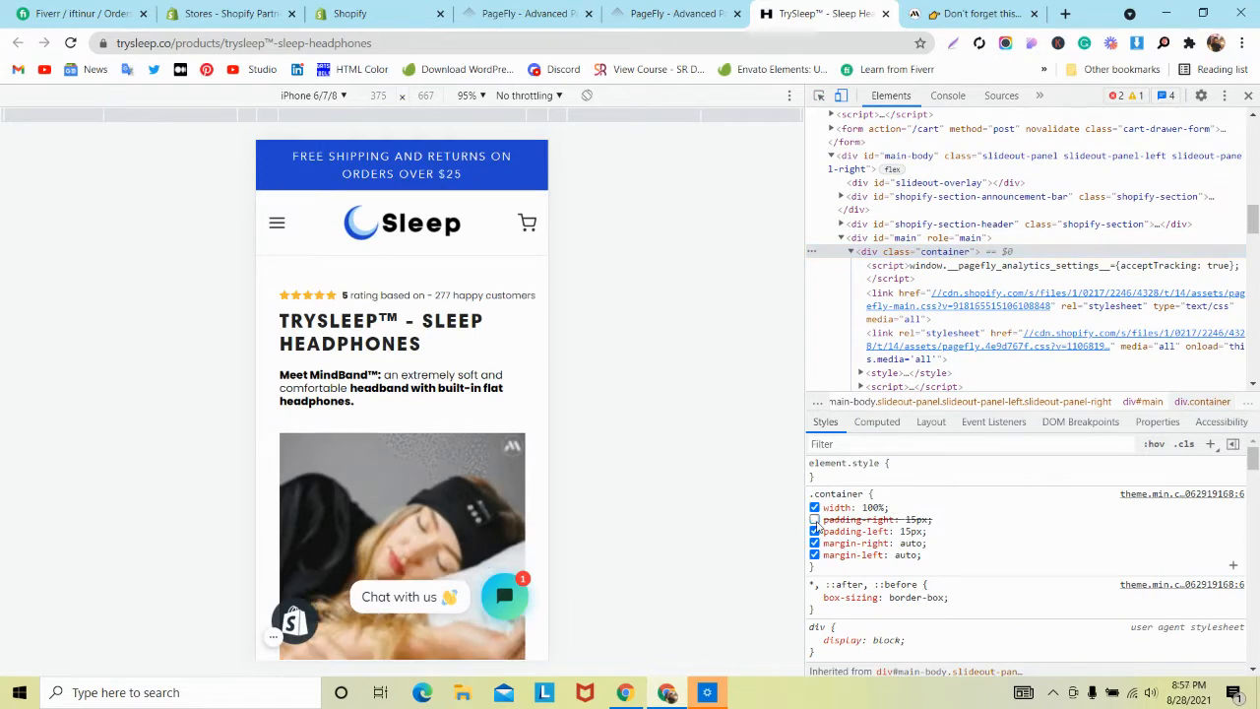
{"action": "left_click", "coordinate": [814, 532]}
{"action": "scroll", "coordinate": [497, 526], "scroll_direction": "down", "scroll_amount": 10}
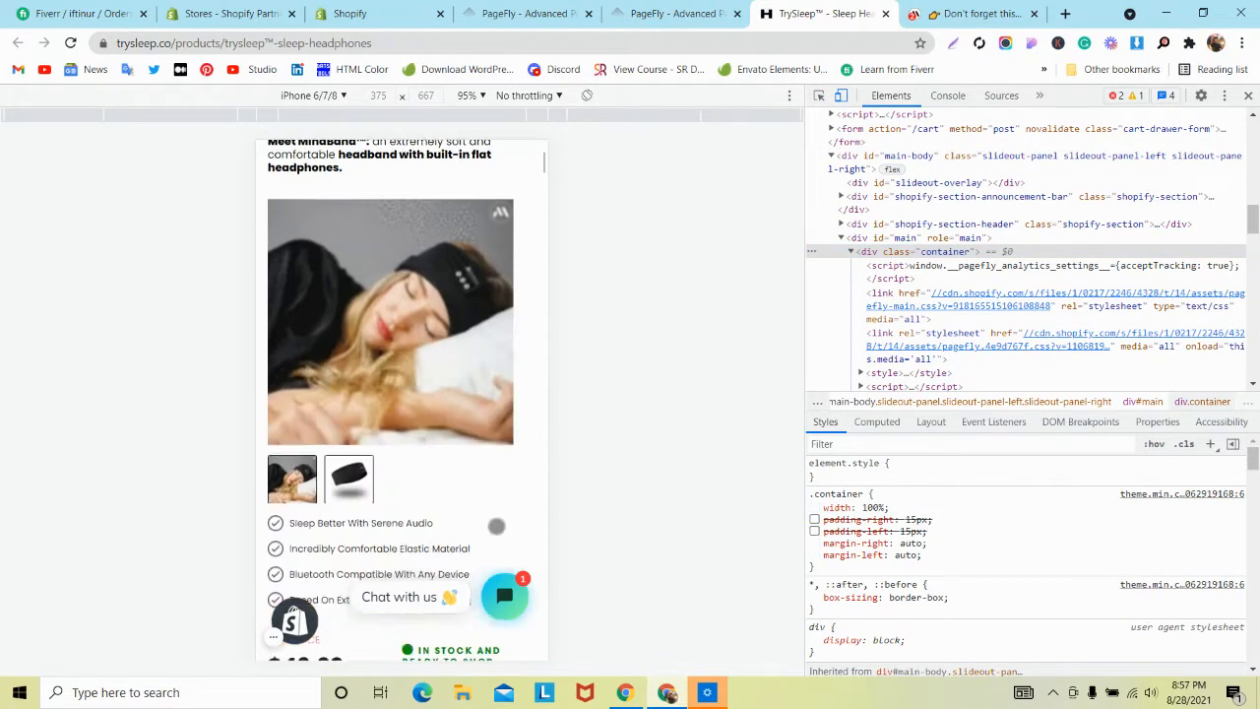
{"action": "scroll", "coordinate": [458, 443], "scroll_direction": "up", "scroll_amount": 2}
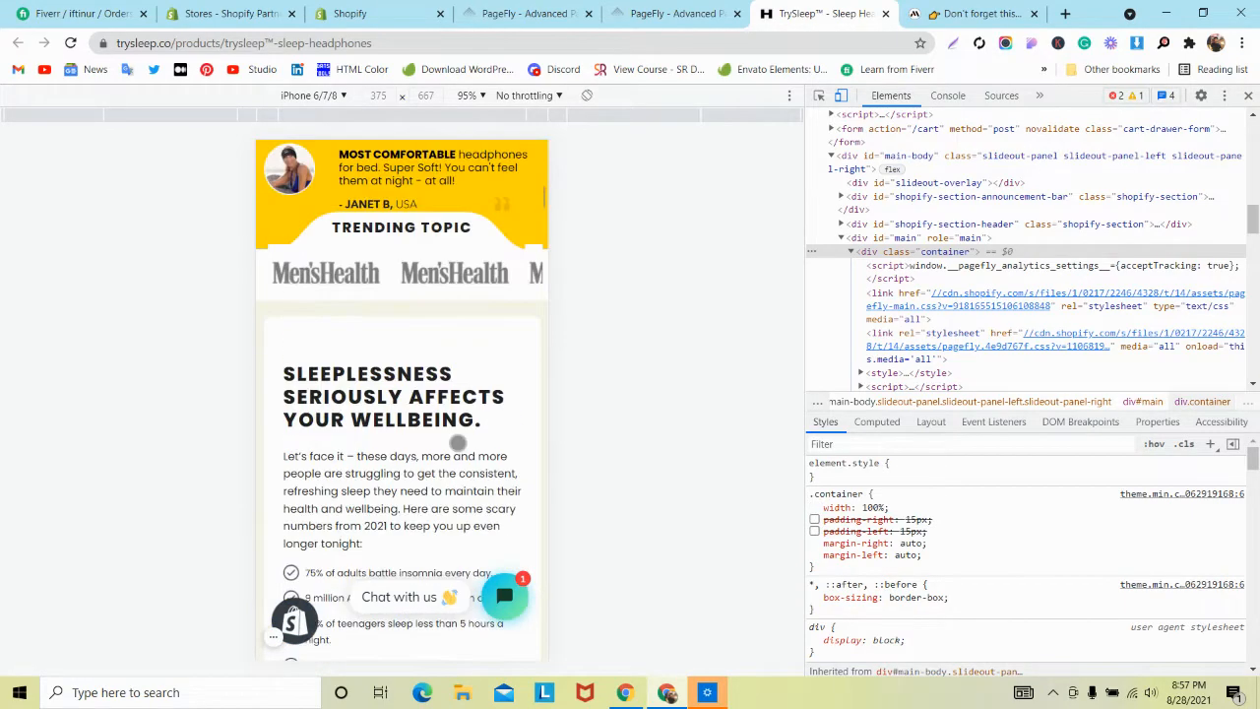
{"action": "scroll", "coordinate": [458, 443], "scroll_direction": "down", "scroll_amount": 5}
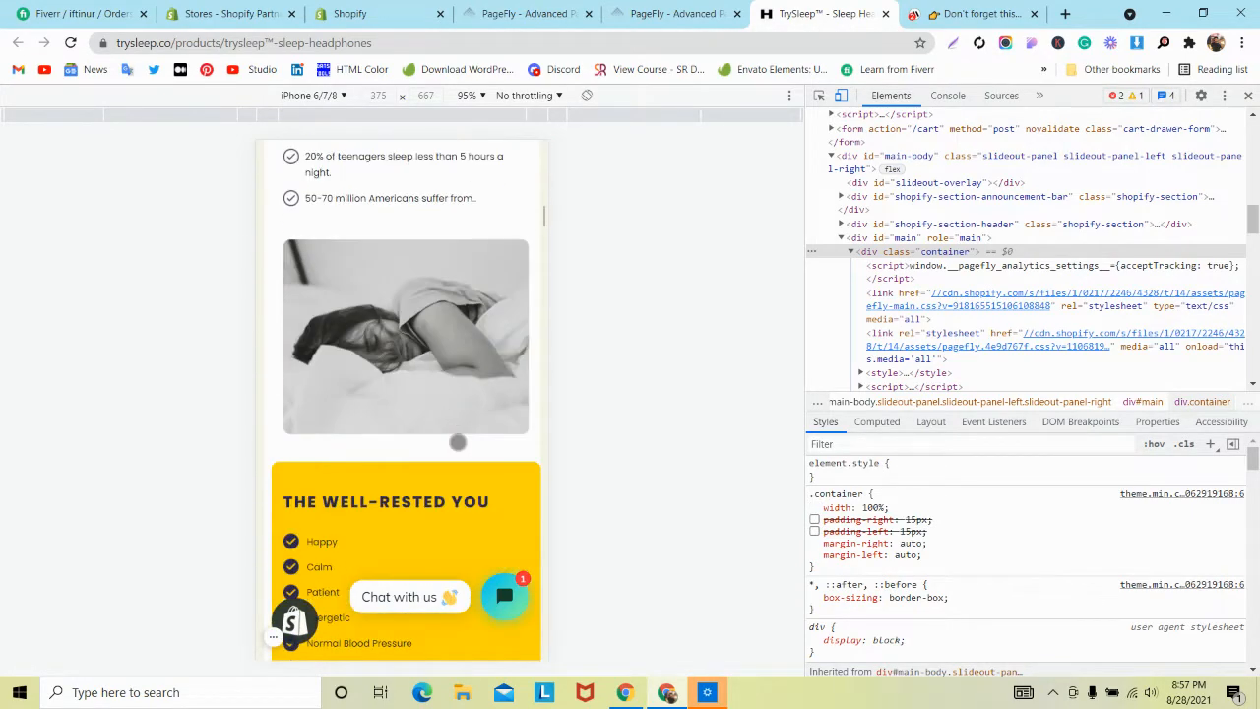
{"action": "scroll", "coordinate": [458, 442], "scroll_direction": "down", "scroll_amount": 4}
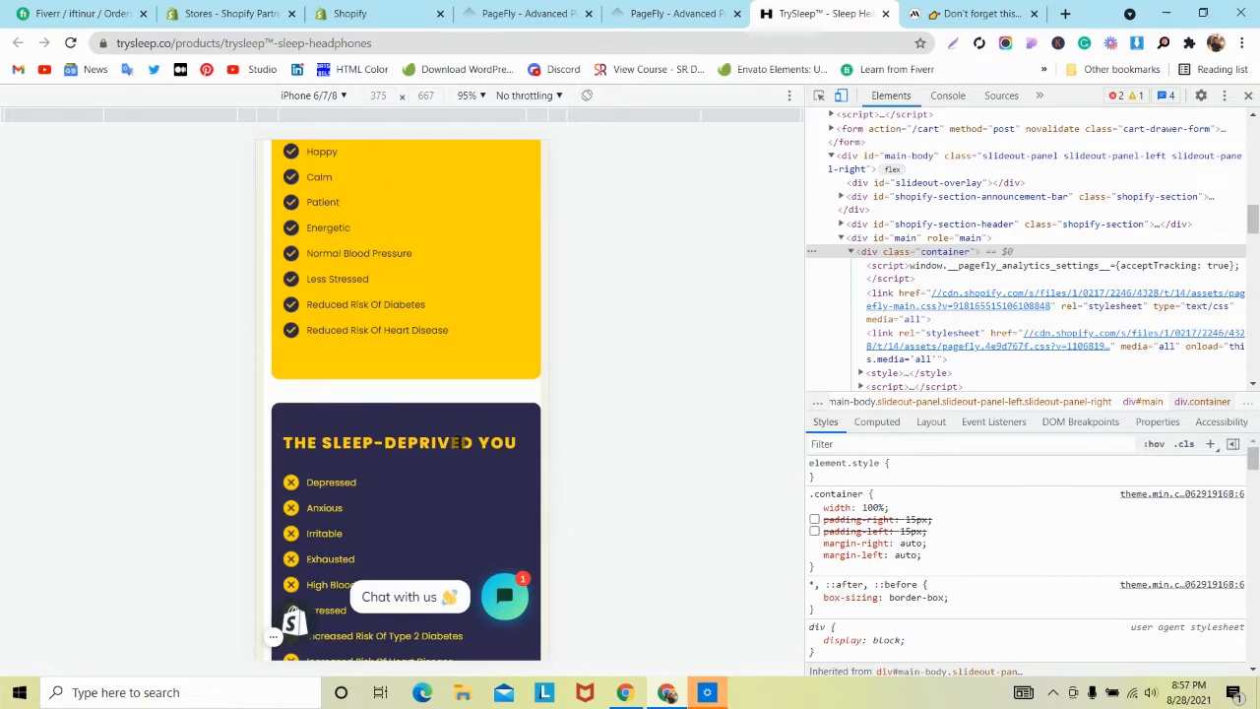
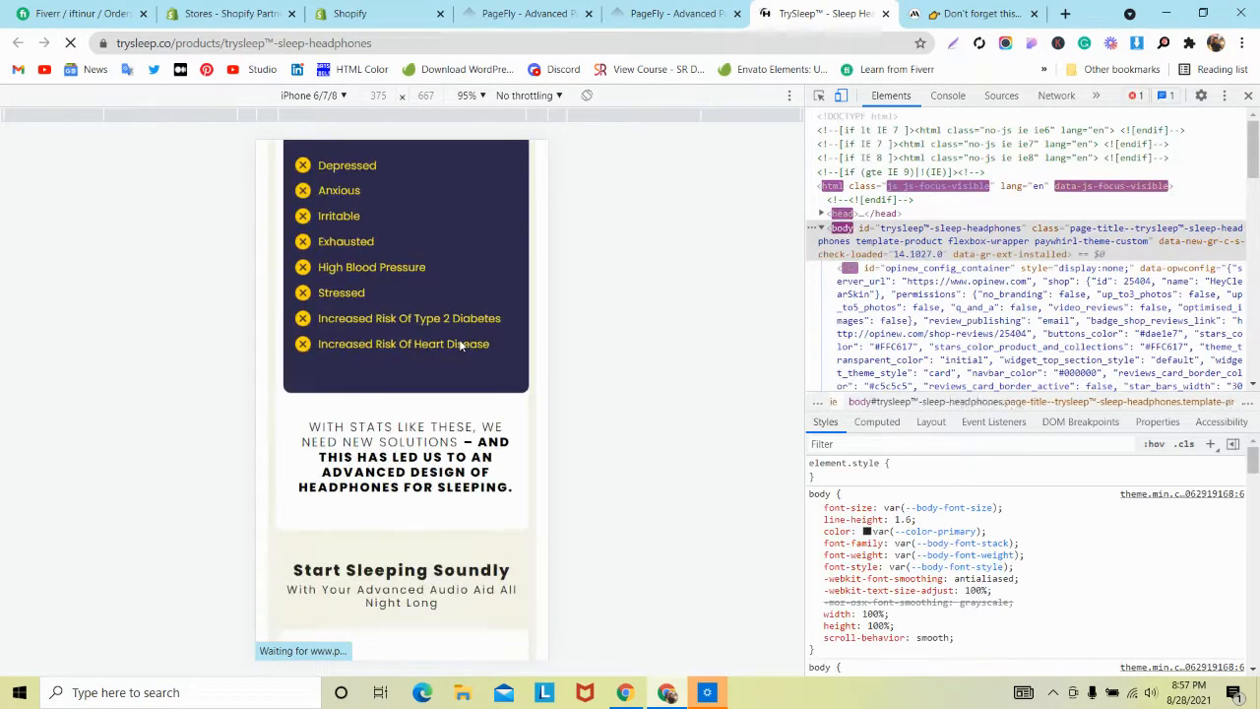
Step: Review the reloaded live page down to the "See What Others Are Saying" section and compare it with the MindBand reference
{"action": "scroll", "coordinate": [458, 341], "scroll_direction": "down", "scroll_amount": 15}
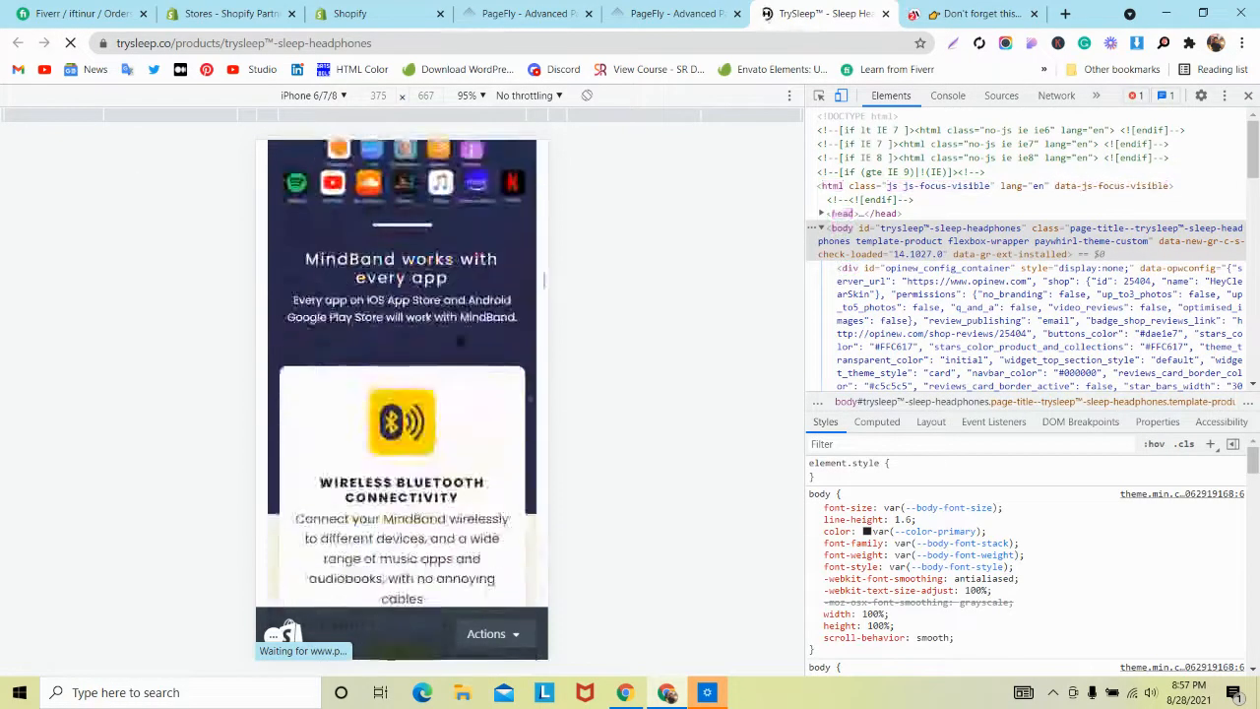
{"action": "scroll", "coordinate": [459, 340], "scroll_direction": "down", "scroll_amount": 15}
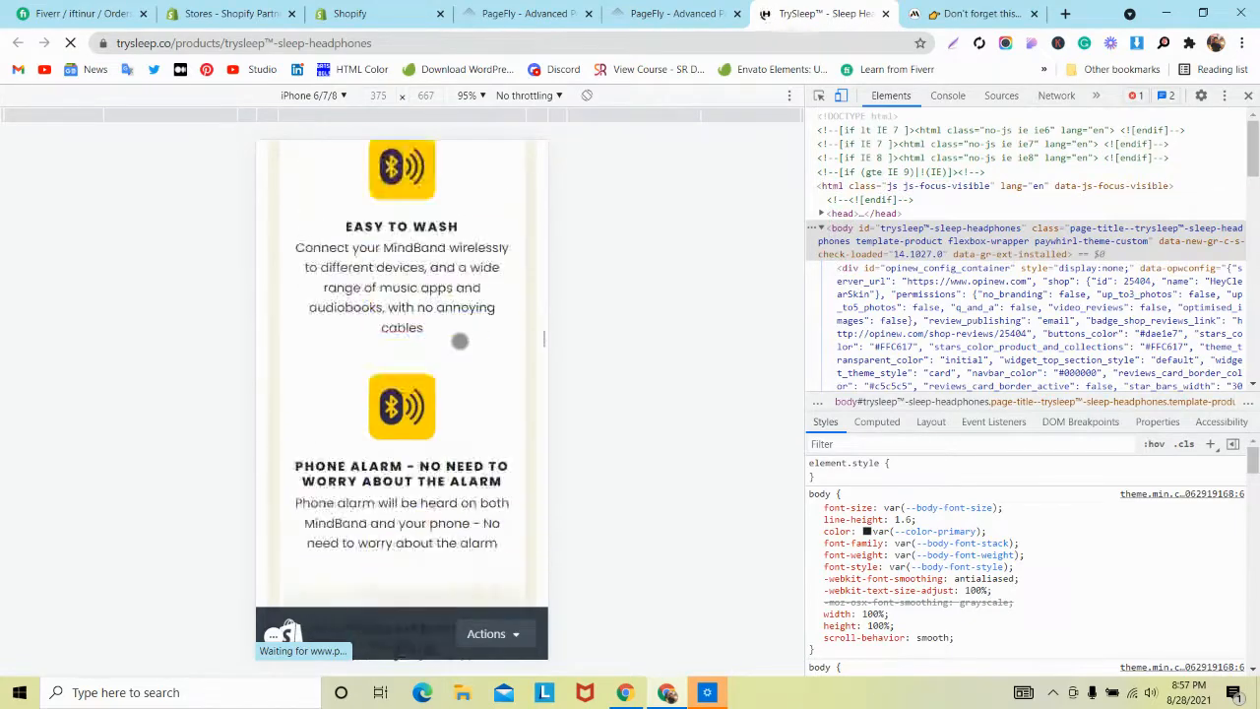
{"action": "scroll", "coordinate": [458, 341], "scroll_direction": "down", "scroll_amount": 3}
{"action": "scroll", "coordinate": [459, 341], "scroll_direction": "up", "scroll_amount": 3}
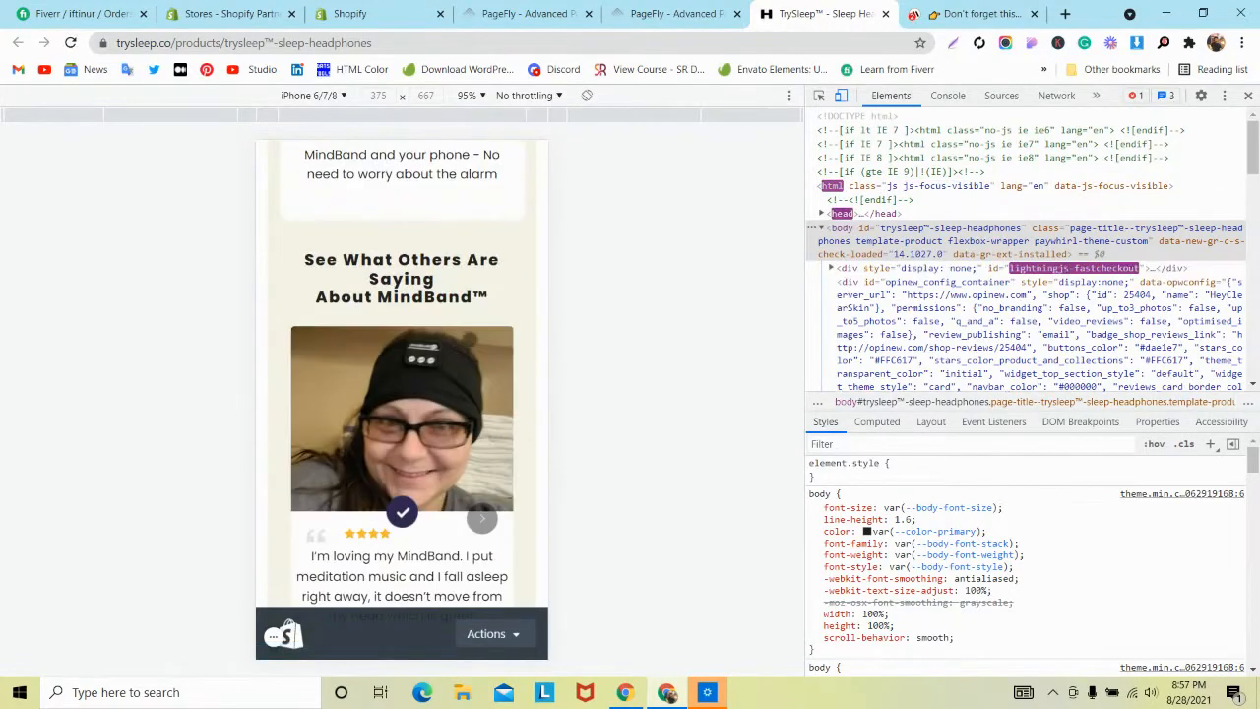
{"action": "left_click", "coordinate": [973, 12]}
{"action": "scroll", "coordinate": [472, 293], "scroll_direction": "down", "scroll_amount": 15}
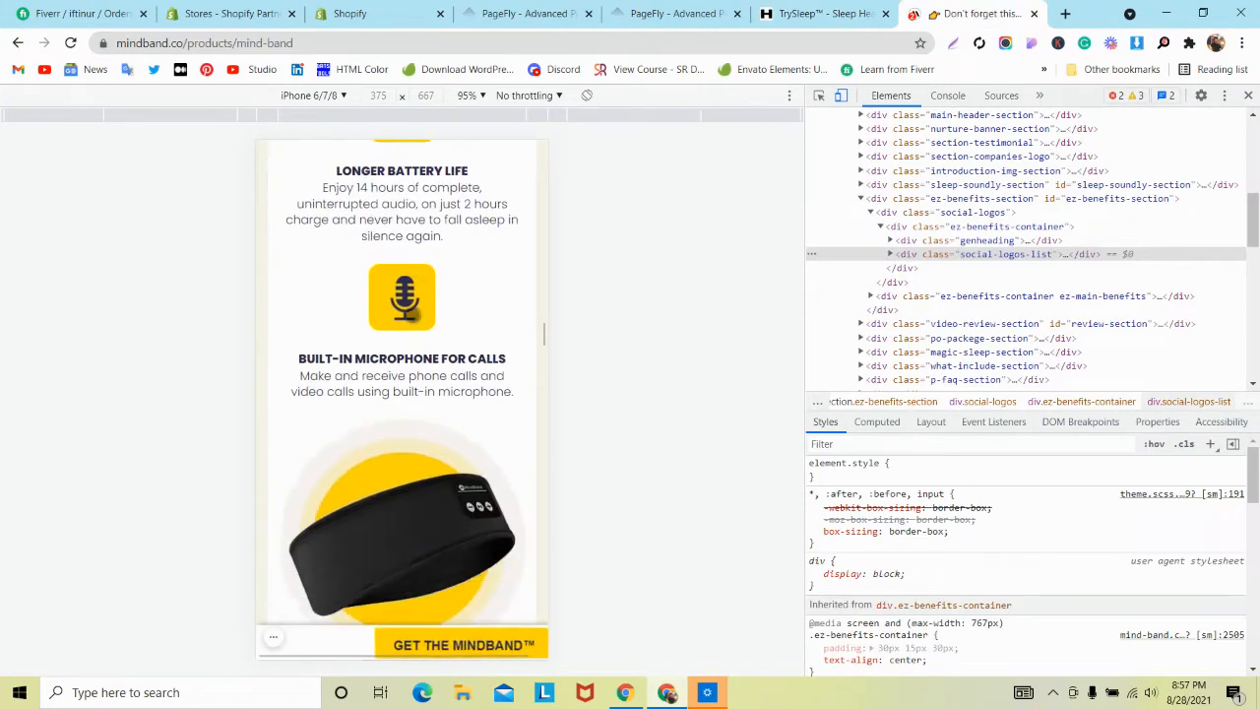
{"action": "scroll", "coordinate": [401, 384], "scroll_direction": "up", "scroll_amount": 2}
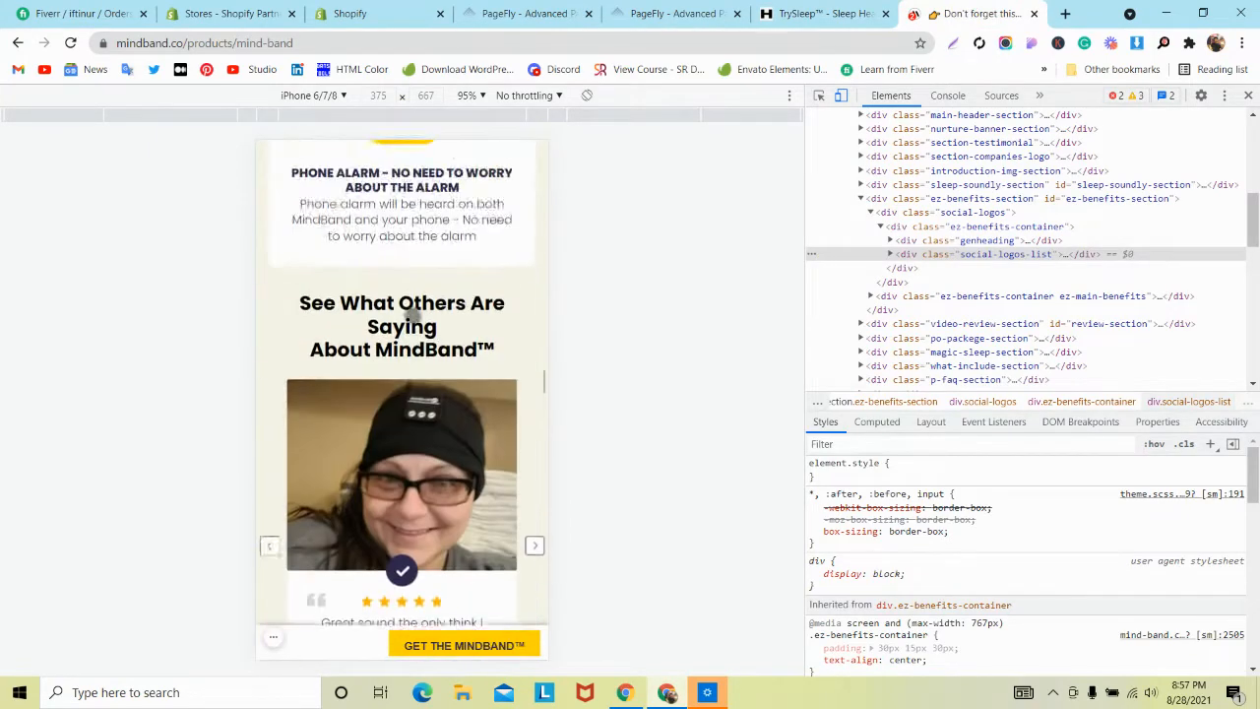
Step: Set the font family of the "See What Others Are Saying About MindBand™" heading to Poppins in PageFly, and save and publish the page
{"action": "left_click", "coordinate": [676, 13]}
{"action": "scroll", "coordinate": [559, 314], "scroll_direction": "down", "scroll_amount": 12}
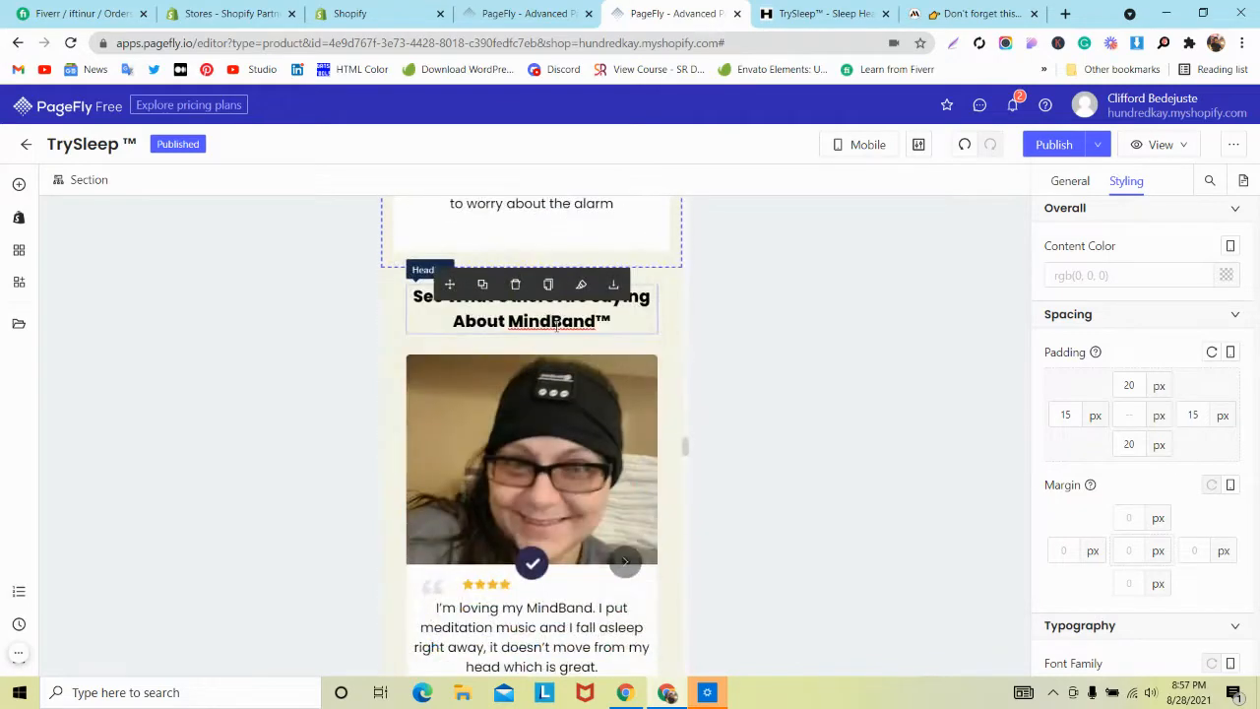
{"action": "left_click", "coordinate": [557, 325]}
{"action": "scroll", "coordinate": [1113, 461], "scroll_direction": "down", "scroll_amount": 3}
{"action": "left_click", "coordinate": [1094, 364]}
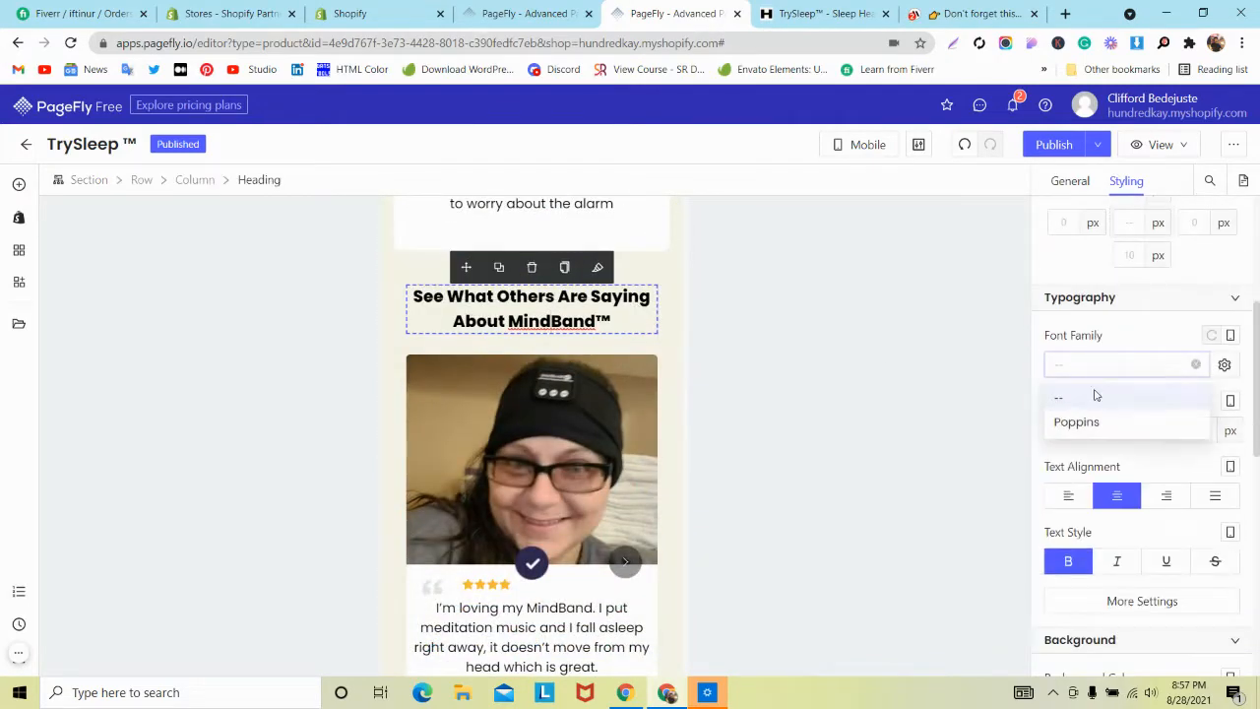
{"action": "left_click", "coordinate": [1083, 423]}
{"action": "left_click", "coordinate": [1100, 144]}
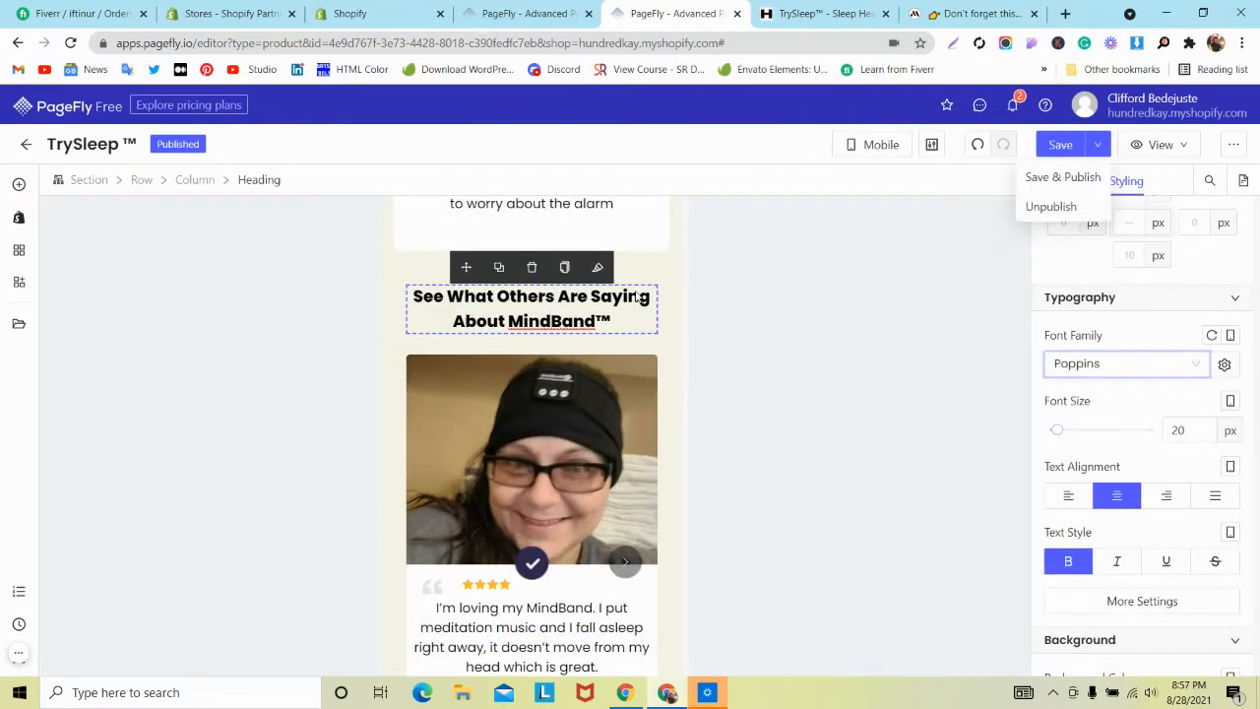
{"action": "left_click", "coordinate": [1061, 174]}
Step: Review the testimonial, invitation button and 1 SET package card on the live TrySleep mobile page
{"action": "left_click", "coordinate": [817, 13]}
{"action": "scroll", "coordinate": [324, 331], "scroll_direction": "down", "scroll_amount": 3}
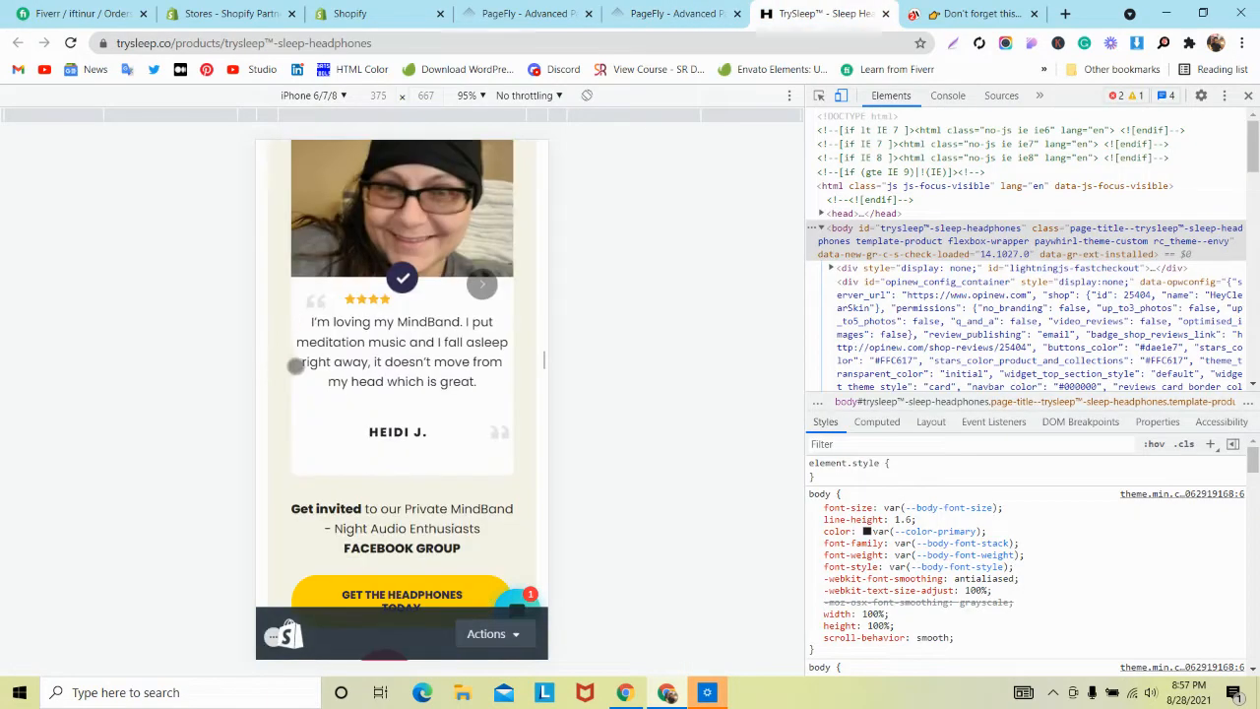
{"action": "scroll", "coordinate": [396, 310], "scroll_direction": "up", "scroll_amount": 1}
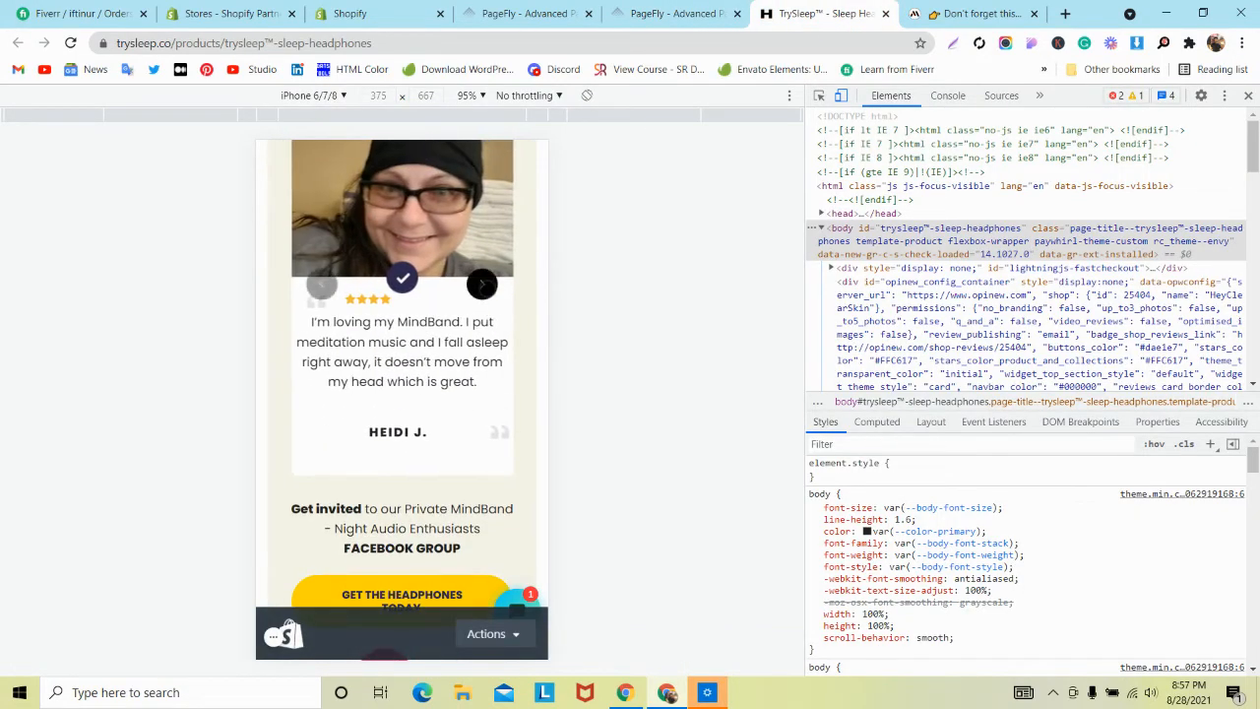
{"action": "scroll", "coordinate": [410, 343], "scroll_direction": "down", "scroll_amount": 5}
{"action": "scroll", "coordinate": [410, 343], "scroll_direction": "down", "scroll_amount": 3}
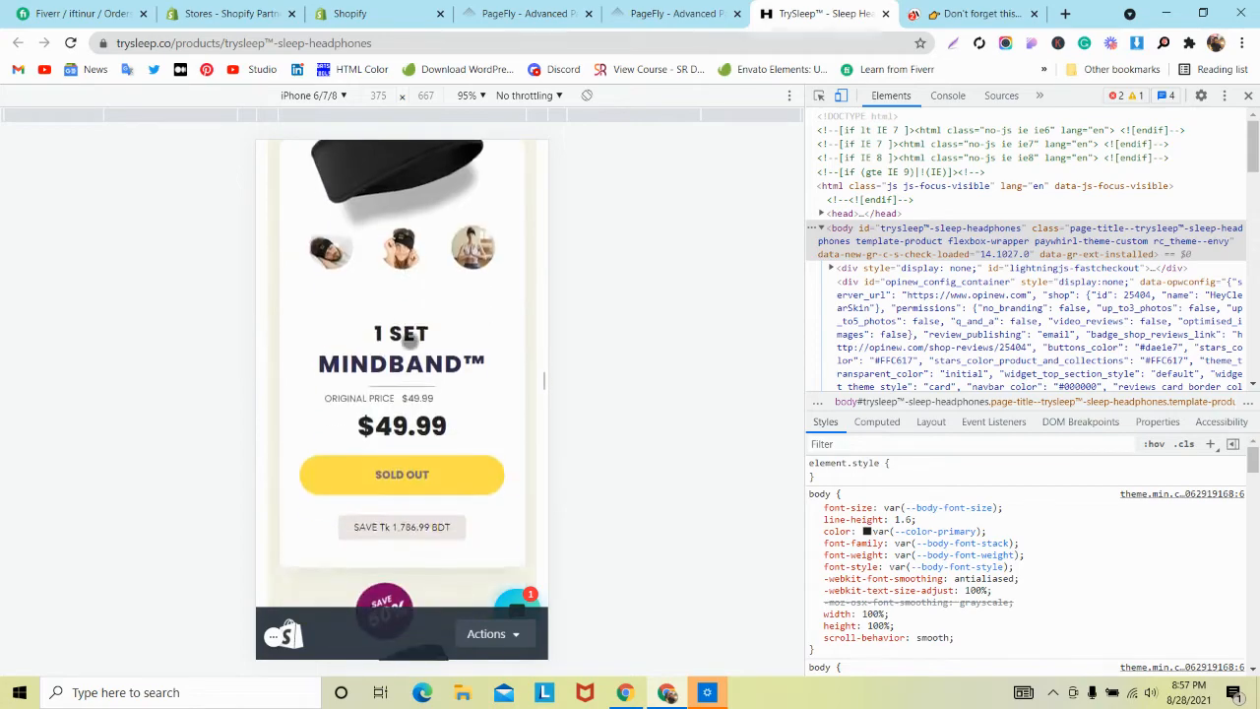
{"action": "scroll", "coordinate": [411, 344], "scroll_direction": "up", "scroll_amount": 3}
Step: Set the "GET THE HEADPHONES TODAY" button's font size to 12 px in the PageFly editor, and save and publish the page
{"action": "left_click", "coordinate": [675, 13]}
{"action": "scroll", "coordinate": [478, 363], "scroll_direction": "down", "scroll_amount": 10}
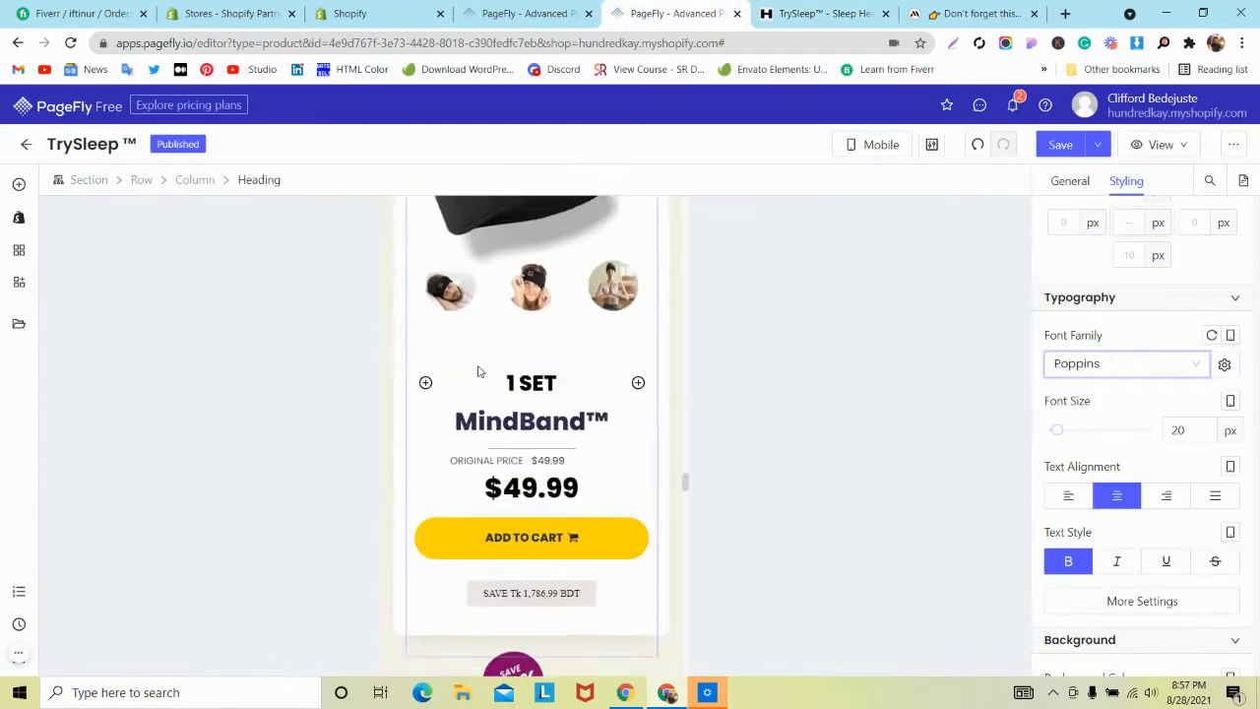
{"action": "scroll", "coordinate": [479, 368], "scroll_direction": "down", "scroll_amount": 3}
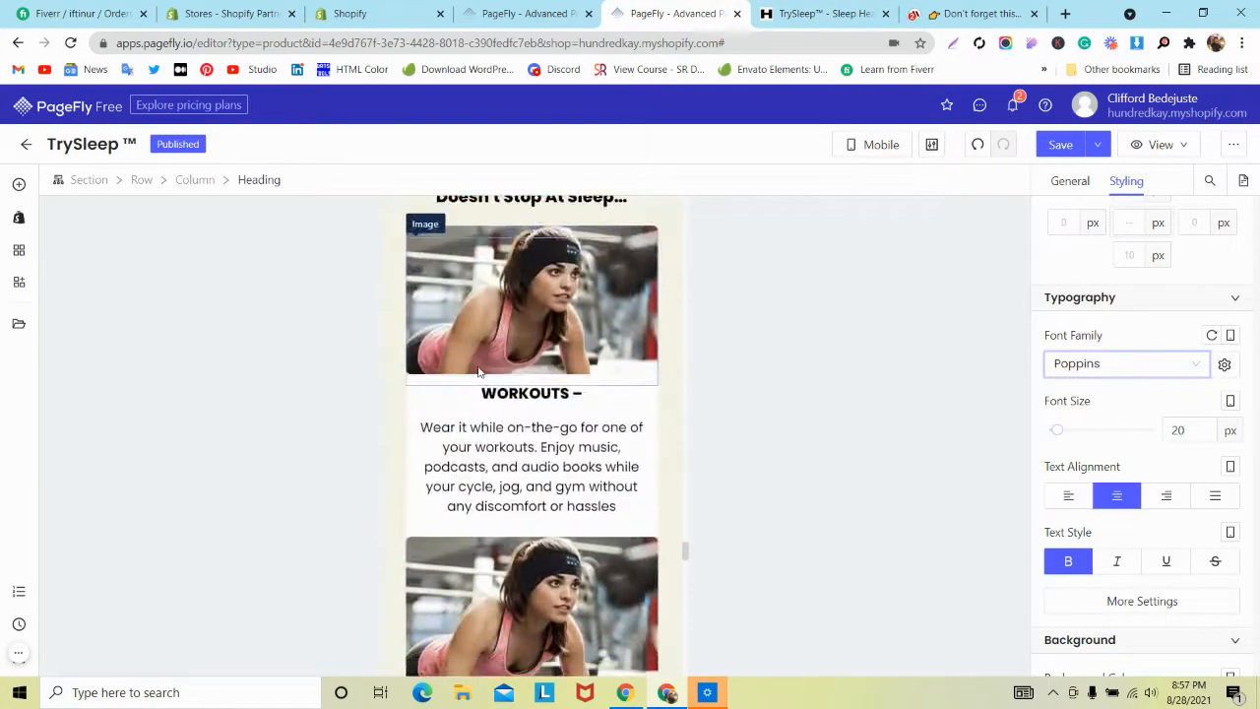
{"action": "scroll", "coordinate": [480, 368], "scroll_direction": "up", "scroll_amount": 8}
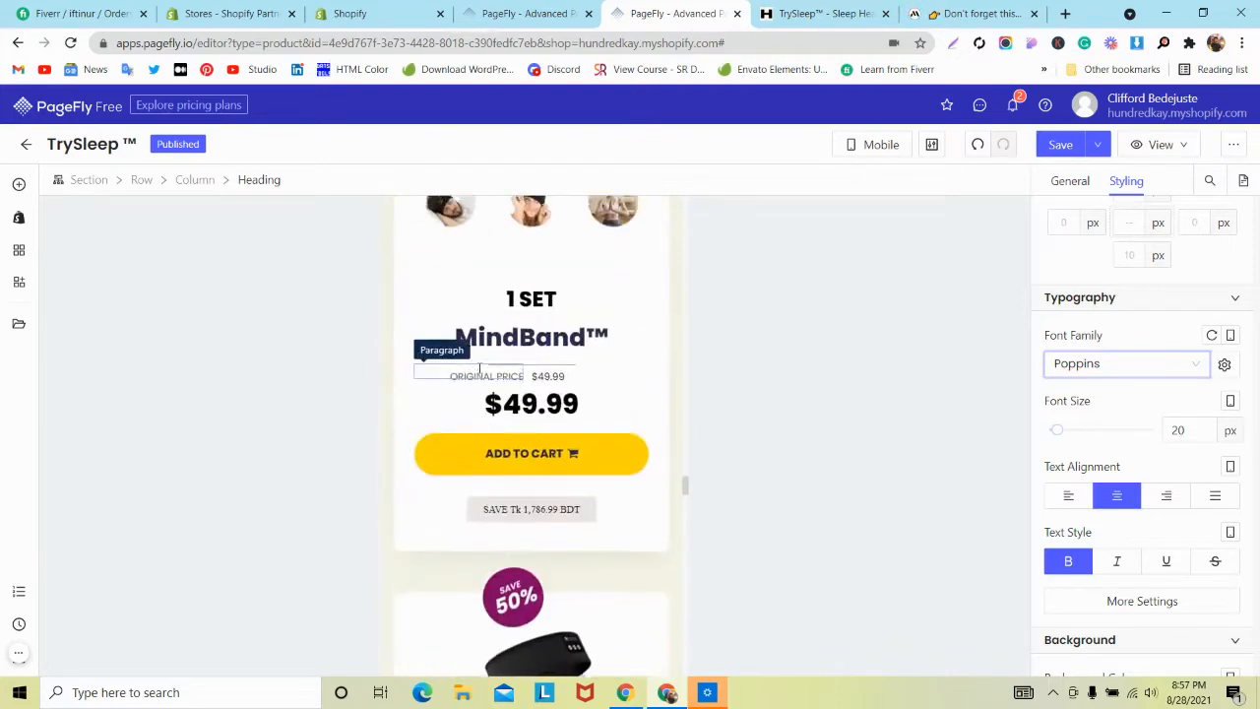
{"action": "scroll", "coordinate": [479, 367], "scroll_direction": "up", "scroll_amount": 5}
{"action": "scroll", "coordinate": [513, 322], "scroll_direction": "down", "scroll_amount": 2}
{"action": "left_click", "coordinate": [513, 323]}
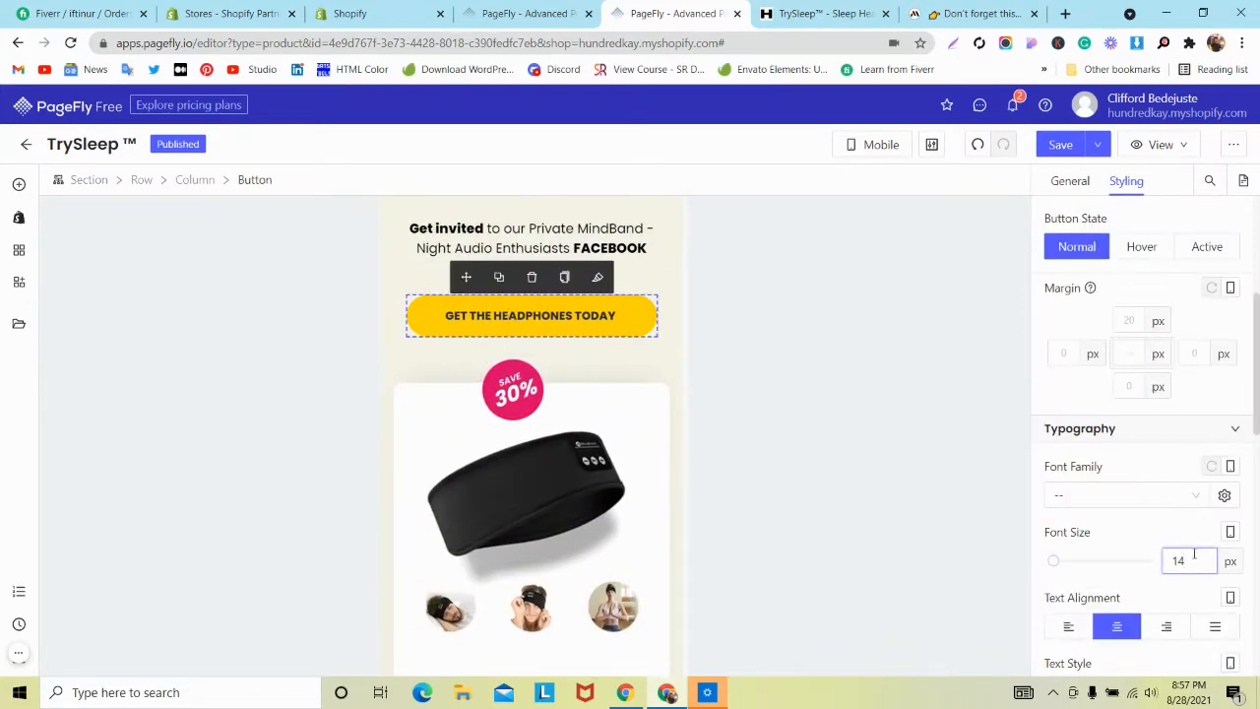
{"action": "key", "text": "Down"}
{"action": "key", "text": "Down"}
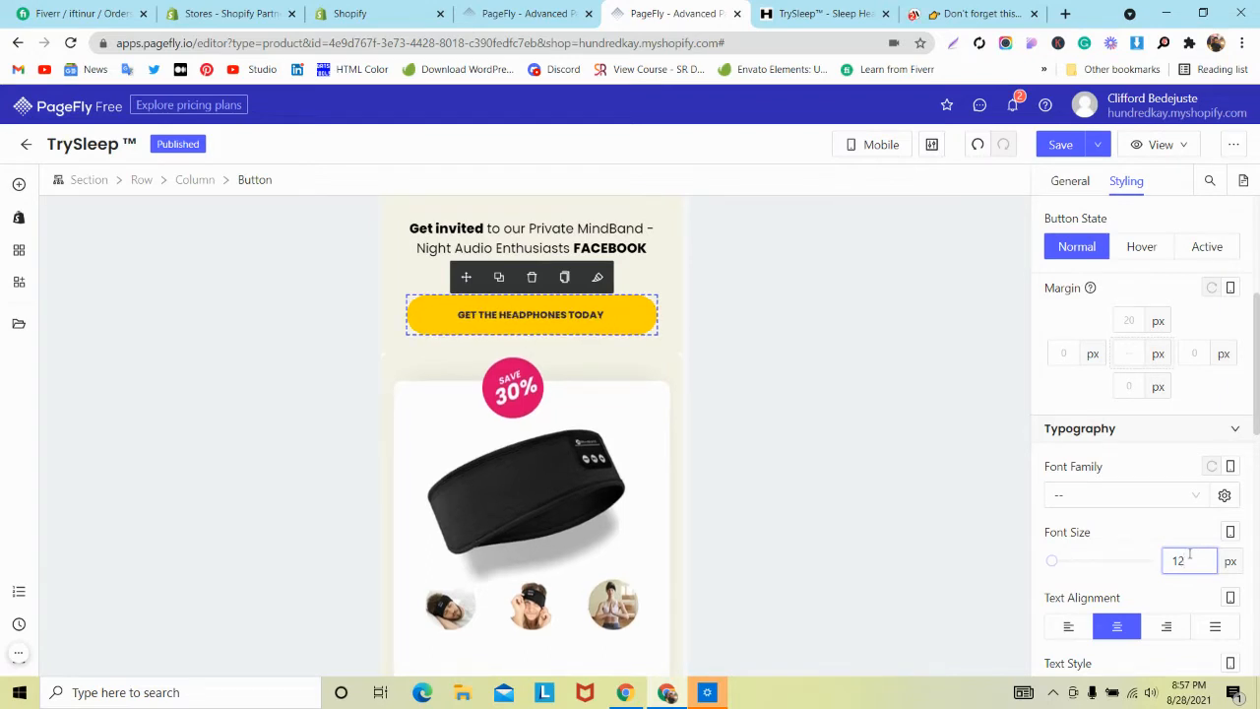
{"action": "scroll", "coordinate": [1124, 313], "scroll_direction": "down", "scroll_amount": 5}
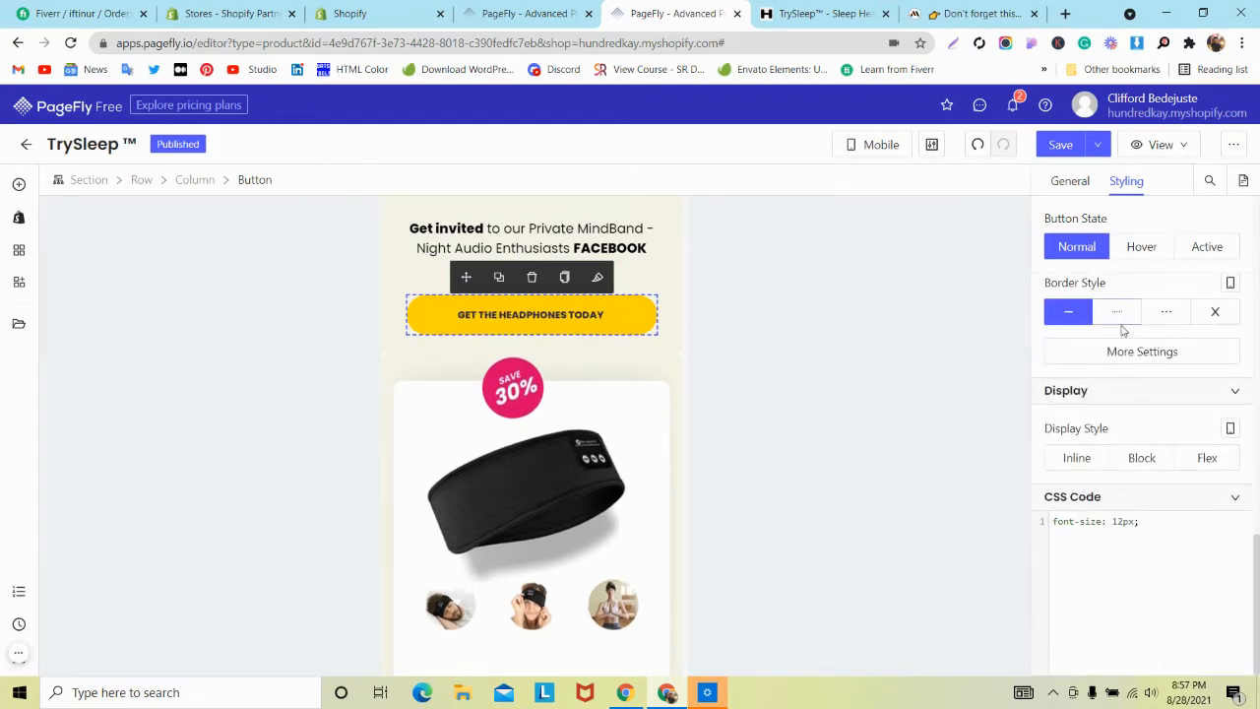
{"action": "left_click", "coordinate": [1095, 145]}
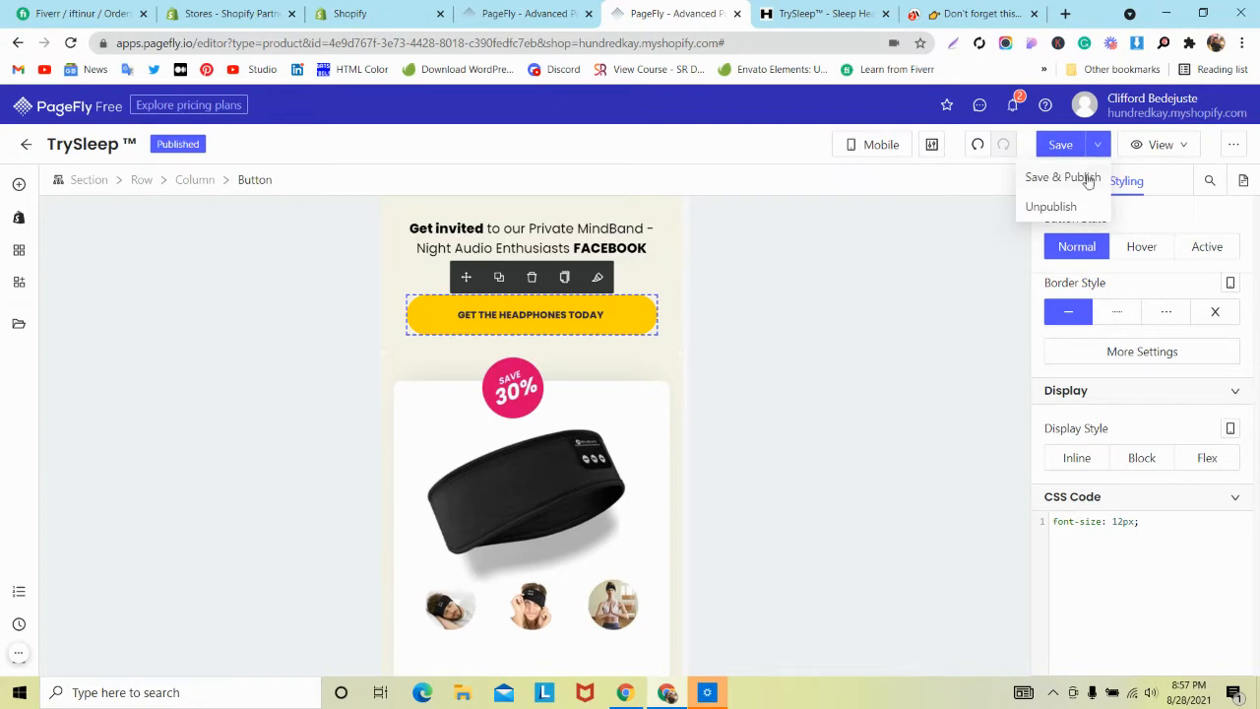
{"action": "left_click", "coordinate": [1063, 177]}
Step: Compare the package cards on the live TrySleep mobile page with those on the MindBand reference page
{"action": "left_click", "coordinate": [822, 14]}
{"action": "scroll", "coordinate": [300, 343], "scroll_direction": "down", "scroll_amount": 6}
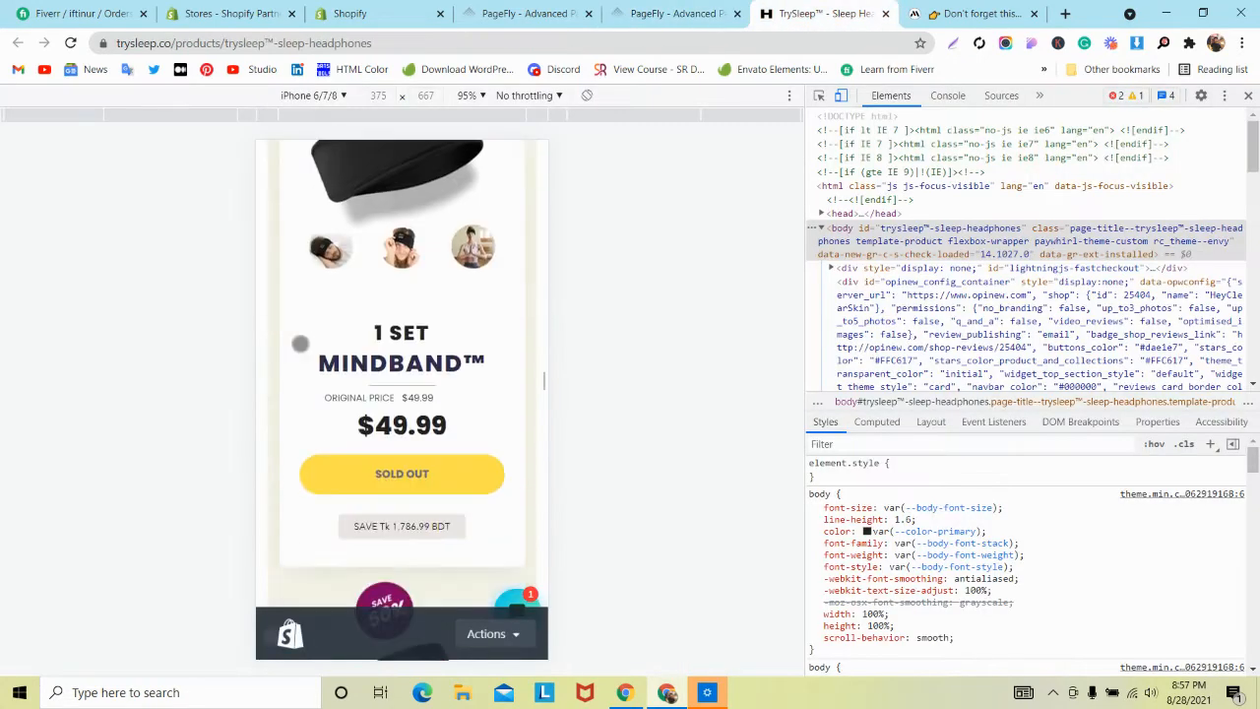
{"action": "scroll", "coordinate": [300, 344], "scroll_direction": "down", "scroll_amount": 3}
{"action": "scroll", "coordinate": [300, 344], "scroll_direction": "up", "scroll_amount": 4}
{"action": "scroll", "coordinate": [300, 348], "scroll_direction": "down", "scroll_amount": 12}
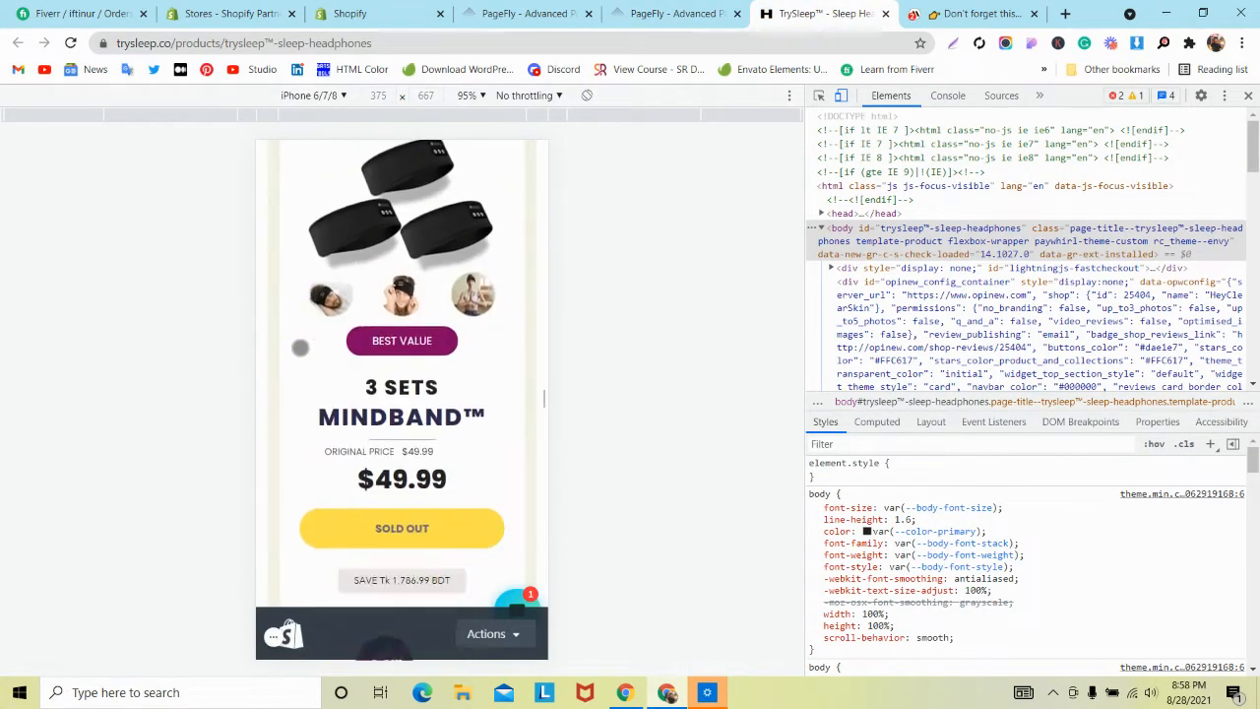
{"action": "left_click", "coordinate": [970, 13]}
{"action": "scroll", "coordinate": [385, 300], "scroll_direction": "down", "scroll_amount": 6}
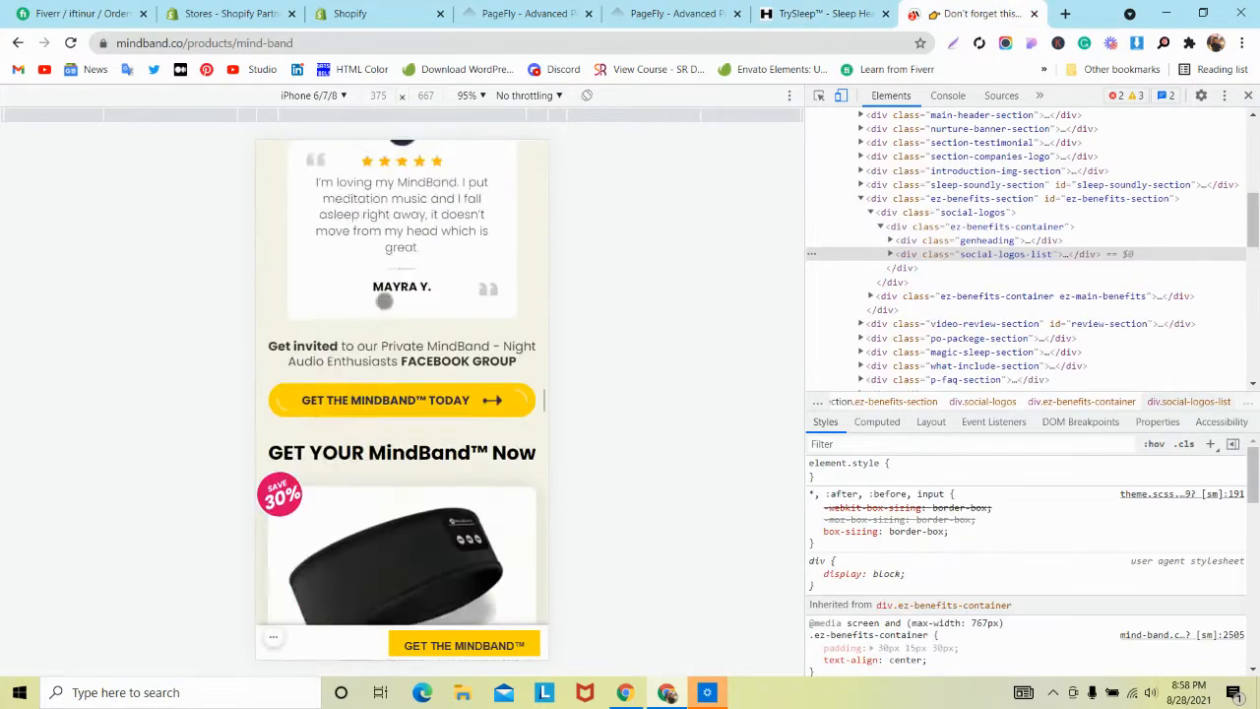
{"action": "scroll", "coordinate": [385, 300], "scroll_direction": "down", "scroll_amount": 10}
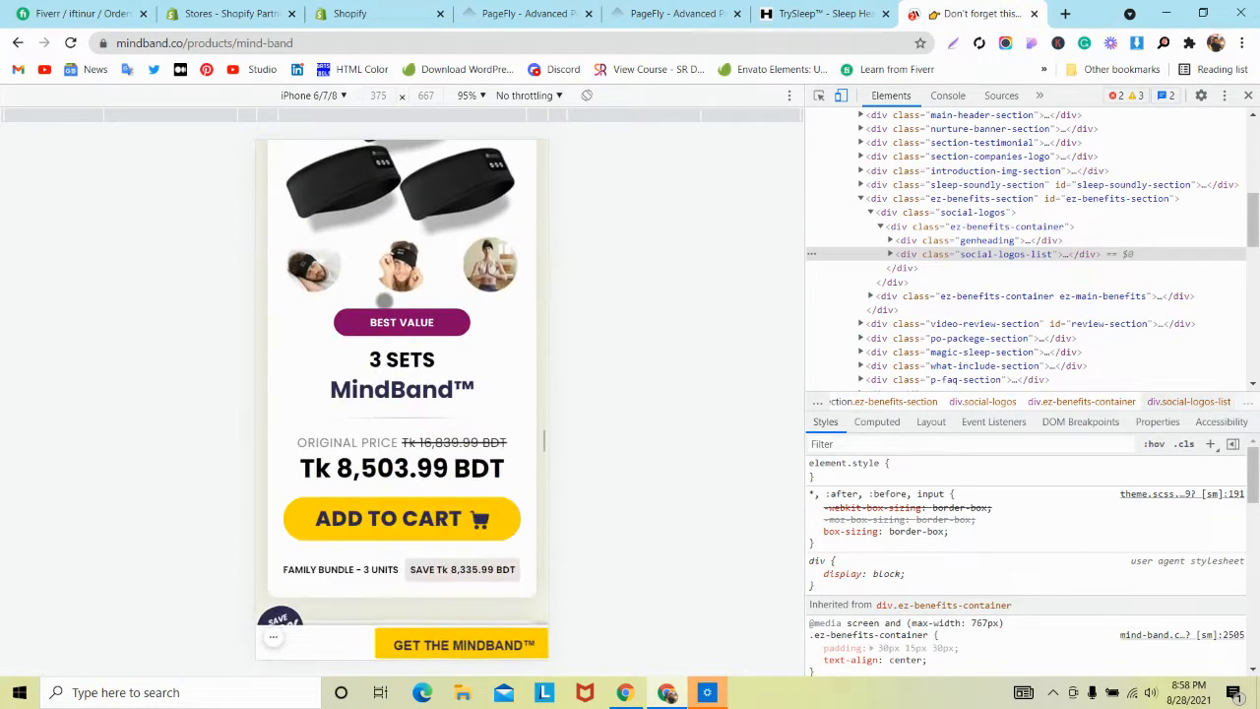
{"action": "scroll", "coordinate": [384, 302], "scroll_direction": "down", "scroll_amount": 2}
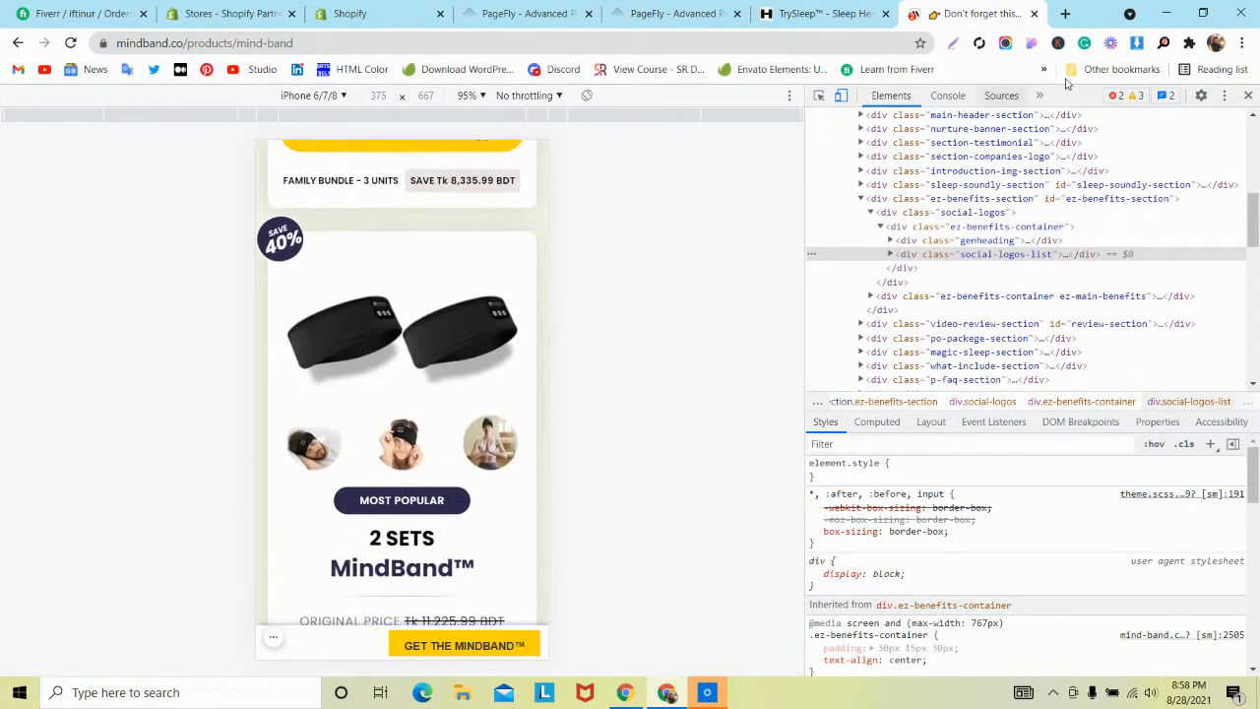
Step: View the MindBand reference's "GET YOUR MindBand™ Now" section in desktop layout and inspect the SAVE 40% badge
{"action": "left_click", "coordinate": [1249, 94]}
{"action": "scroll", "coordinate": [557, 338], "scroll_direction": "up", "scroll_amount": 10}
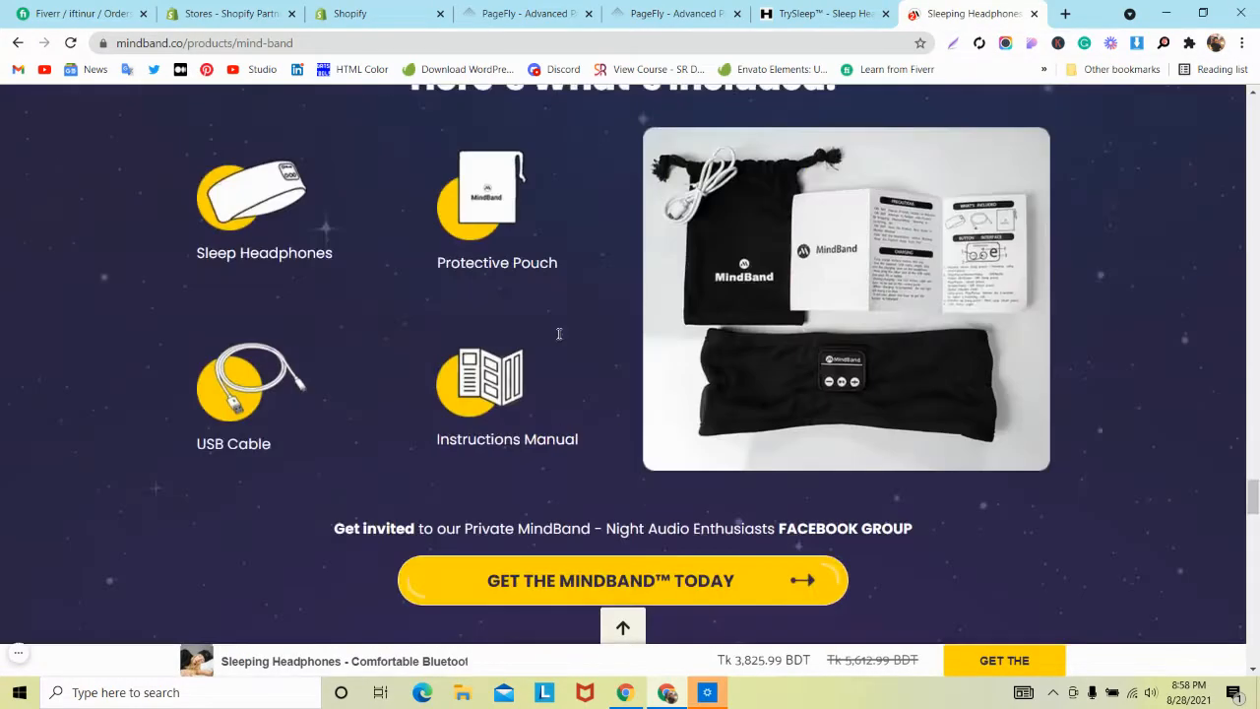
{"action": "scroll", "coordinate": [557, 339], "scroll_direction": "up", "scroll_amount": 15}
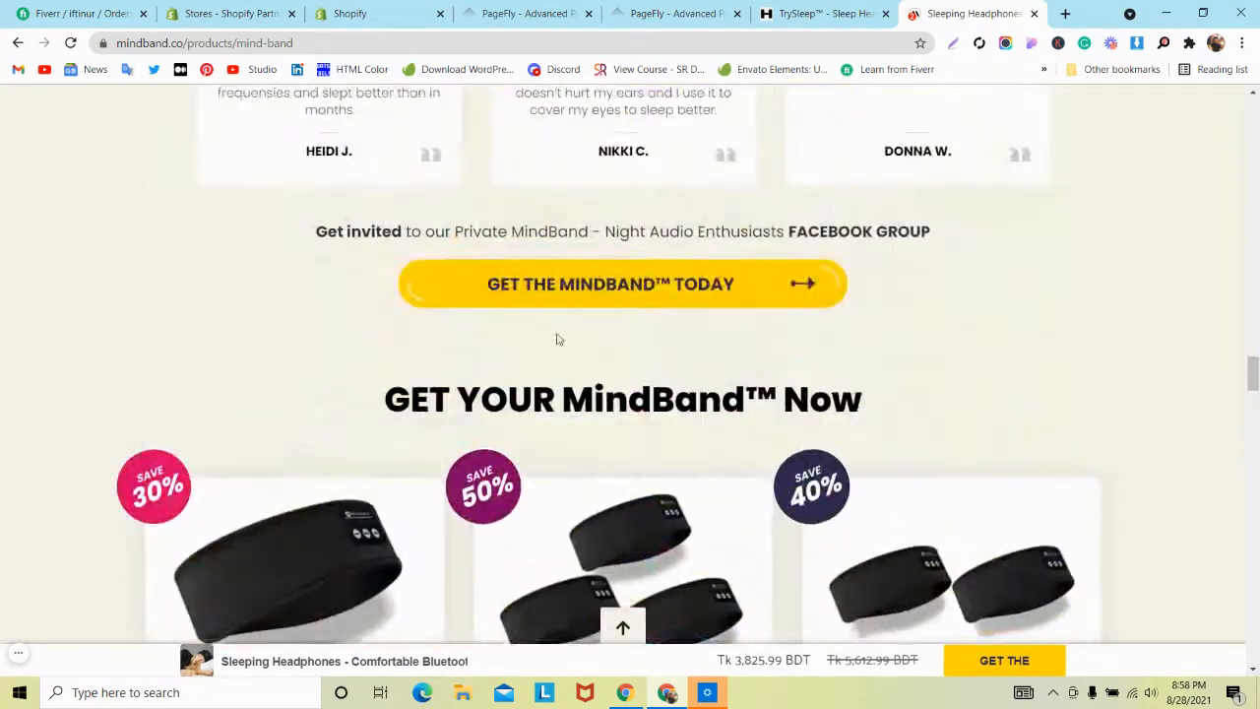
{"action": "scroll", "coordinate": [906, 273], "scroll_direction": "down", "scroll_amount": 3}
{"action": "right_click", "coordinate": [806, 238]}
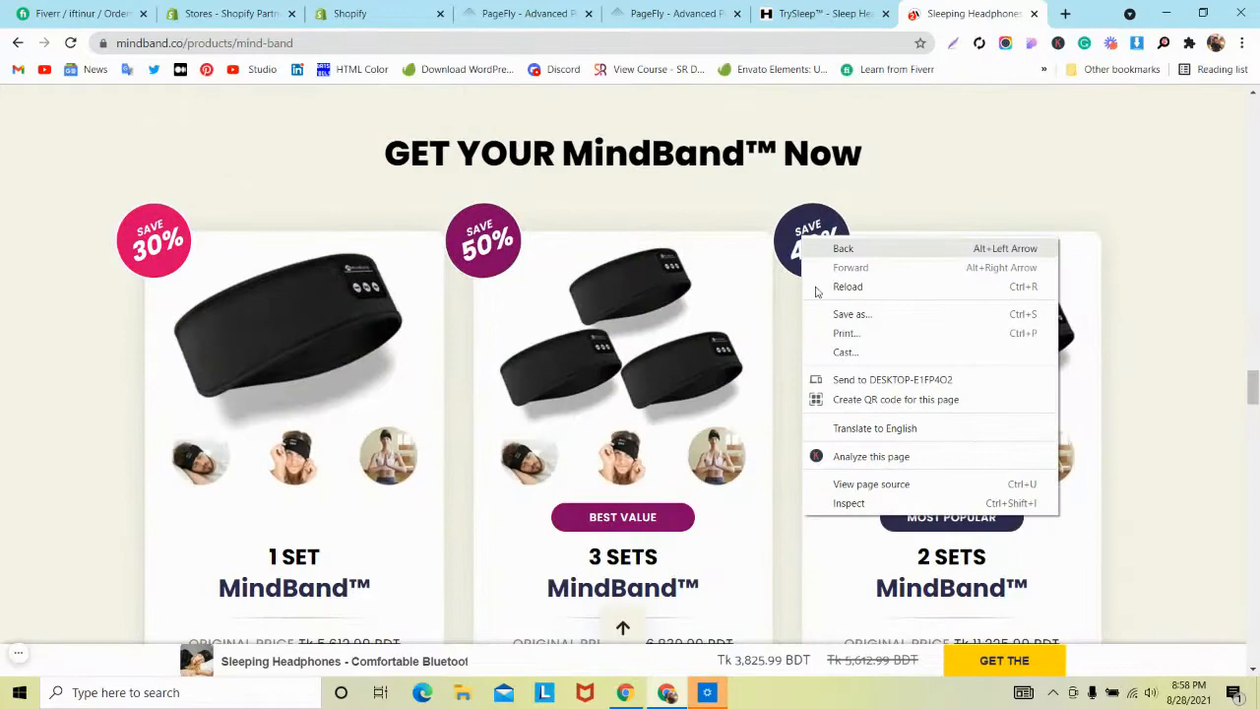
{"action": "left_click", "coordinate": [859, 502]}
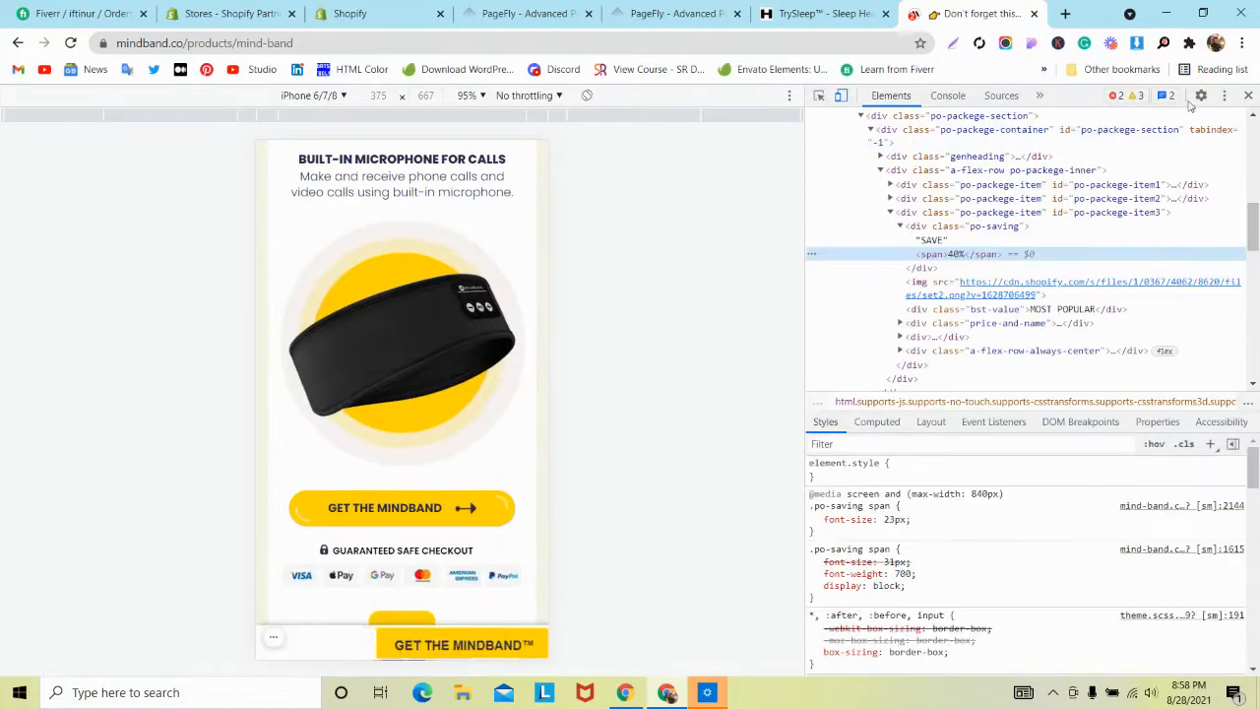
Step: Dock the developer tools below the page, turn off mobile emulation and inspect the SAVE 40% badge in desktop layout
{"action": "left_click", "coordinate": [1226, 98]}
{"action": "left_click", "coordinate": [1218, 123]}
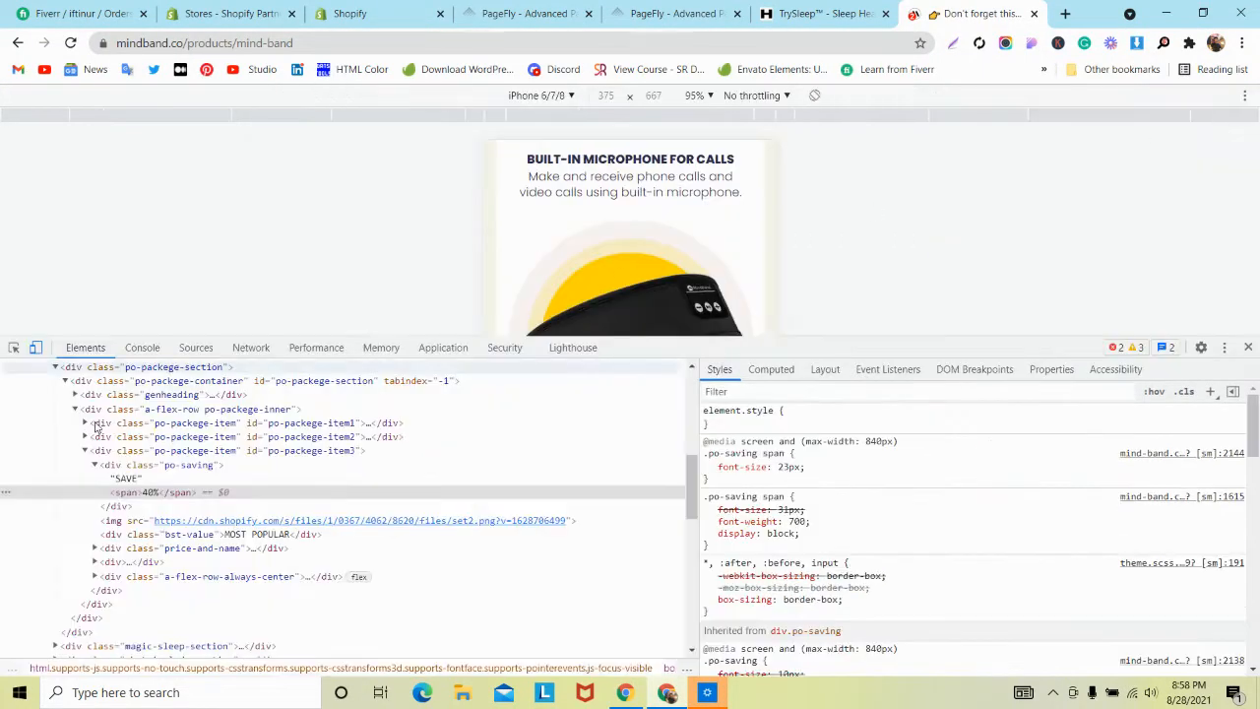
{"action": "left_click", "coordinate": [35, 347]}
{"action": "left_click", "coordinate": [14, 348]}
{"action": "scroll", "coordinate": [930, 160], "scroll_direction": "up", "scroll_amount": 2}
{"action": "left_click", "coordinate": [812, 261]}
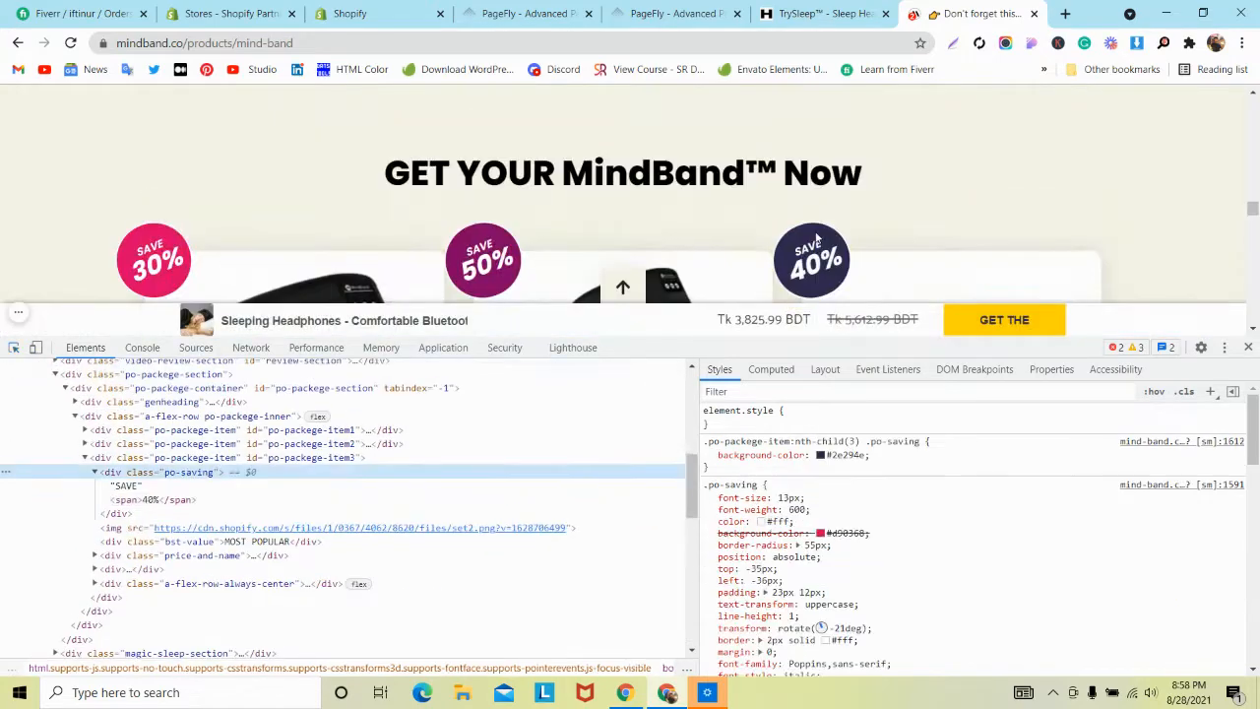
Step: Select the SAVE 40% badge's po-saving container and examine its CSS rules
{"action": "left_click", "coordinate": [126, 516]}
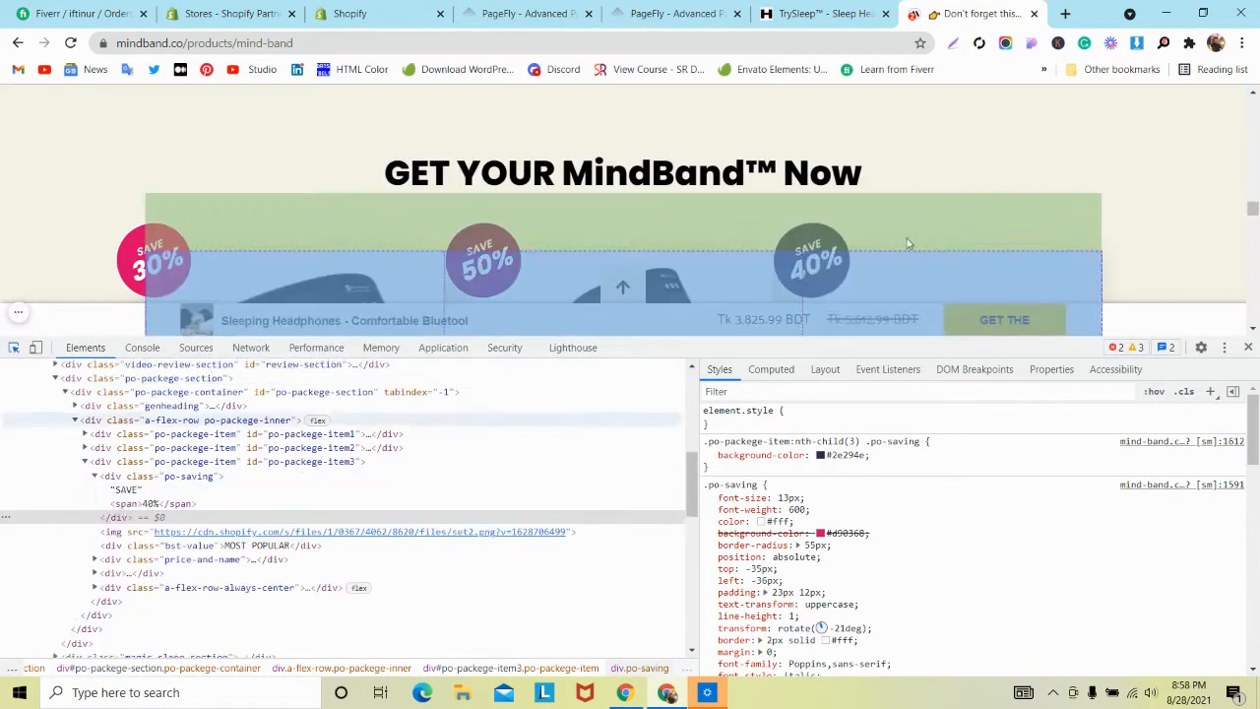
{"action": "left_click", "coordinate": [808, 234]}
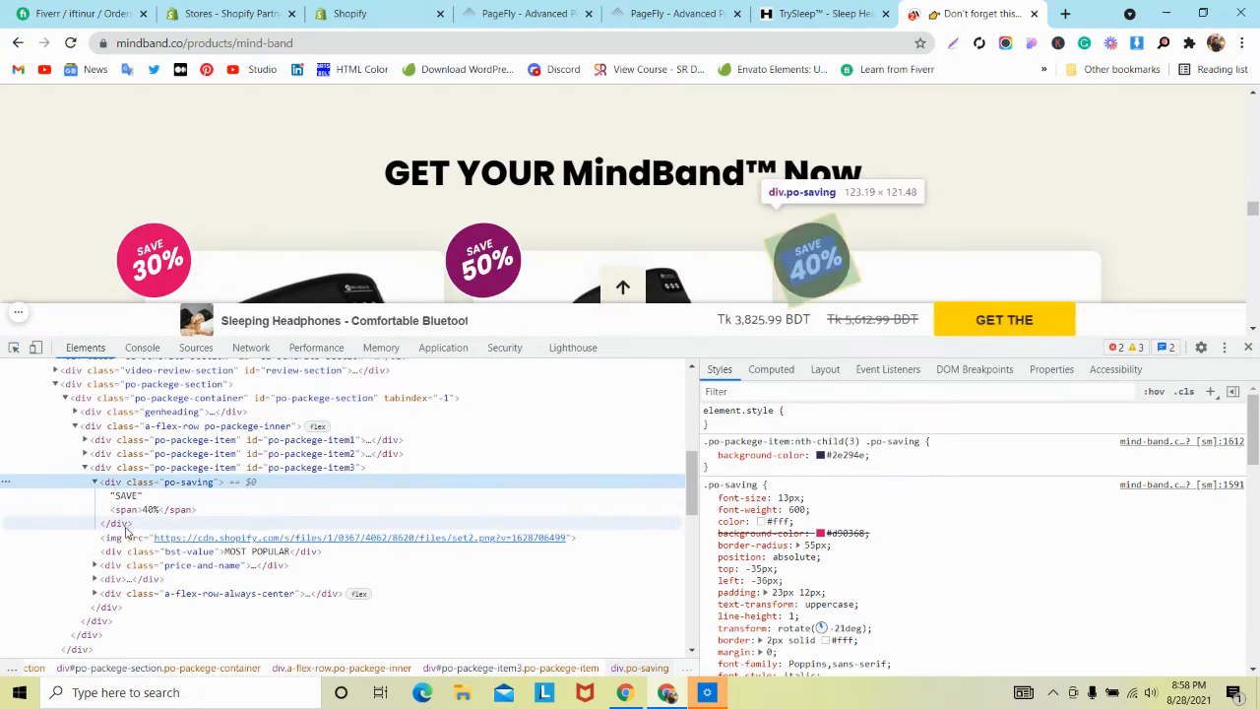
{"action": "scroll", "coordinate": [875, 486], "scroll_direction": "down", "scroll_amount": 3}
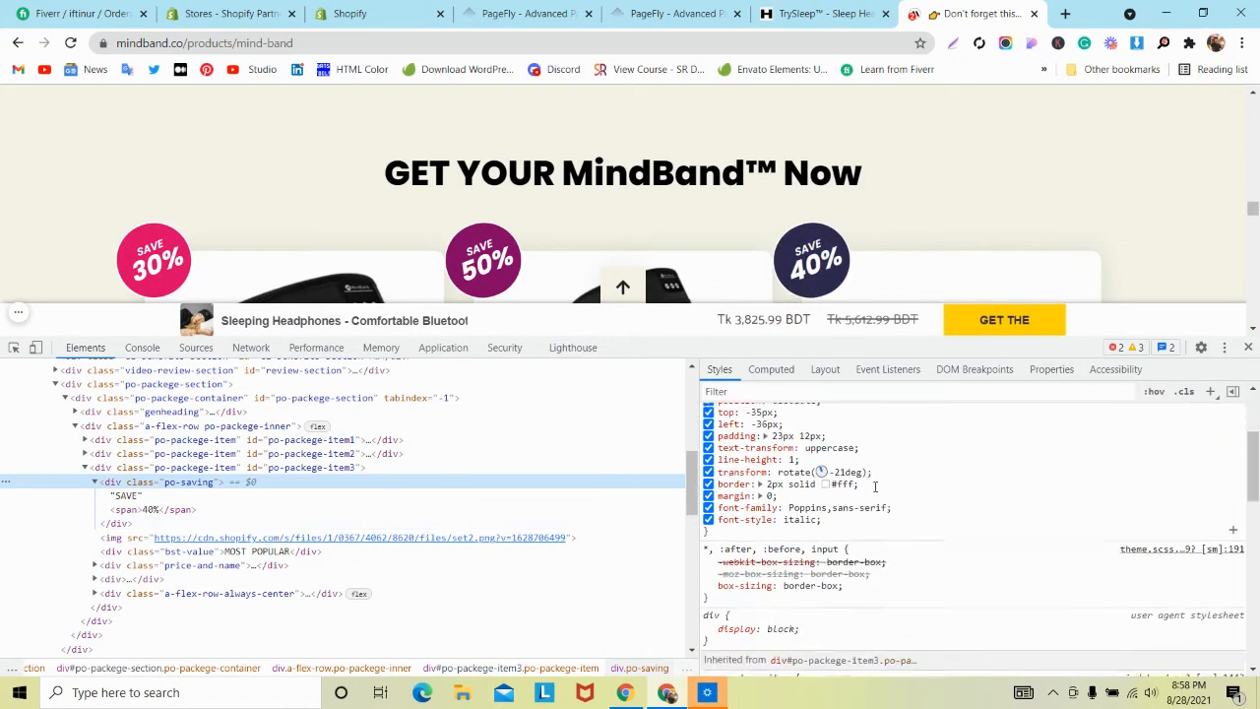
{"action": "scroll", "coordinate": [873, 488], "scroll_direction": "up", "scroll_amount": 3}
{"action": "scroll", "coordinate": [874, 492], "scroll_direction": "down", "scroll_amount": 3}
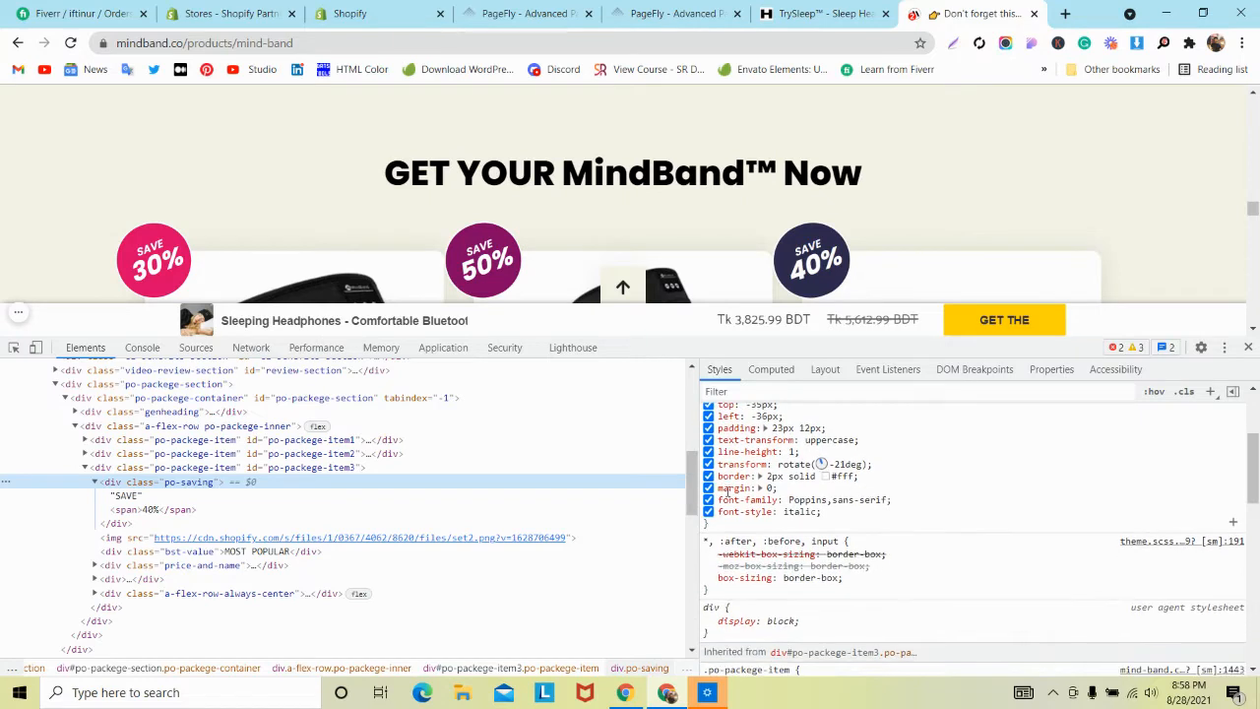
Step: Switch the badge's rotate(-21deg) transform and 2px solid border off and back on to check their effect on the SAVE badges
{"action": "left_click", "coordinate": [708, 464]}
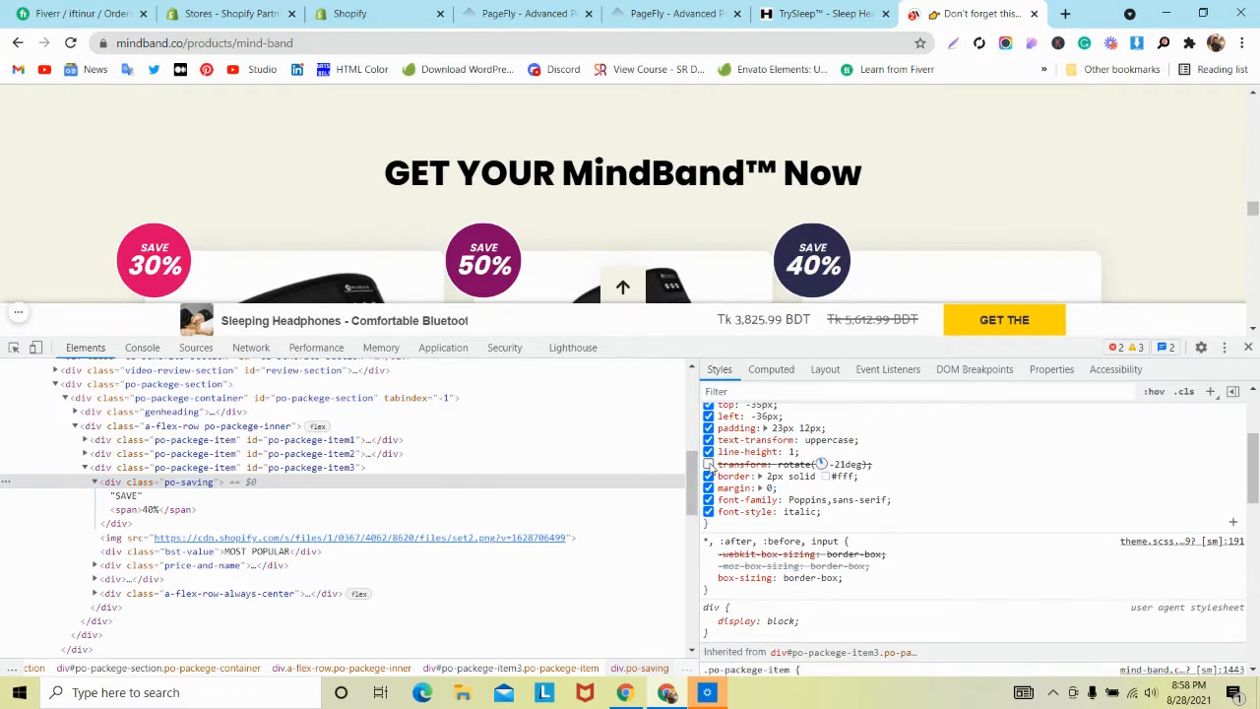
{"action": "left_click", "coordinate": [709, 464]}
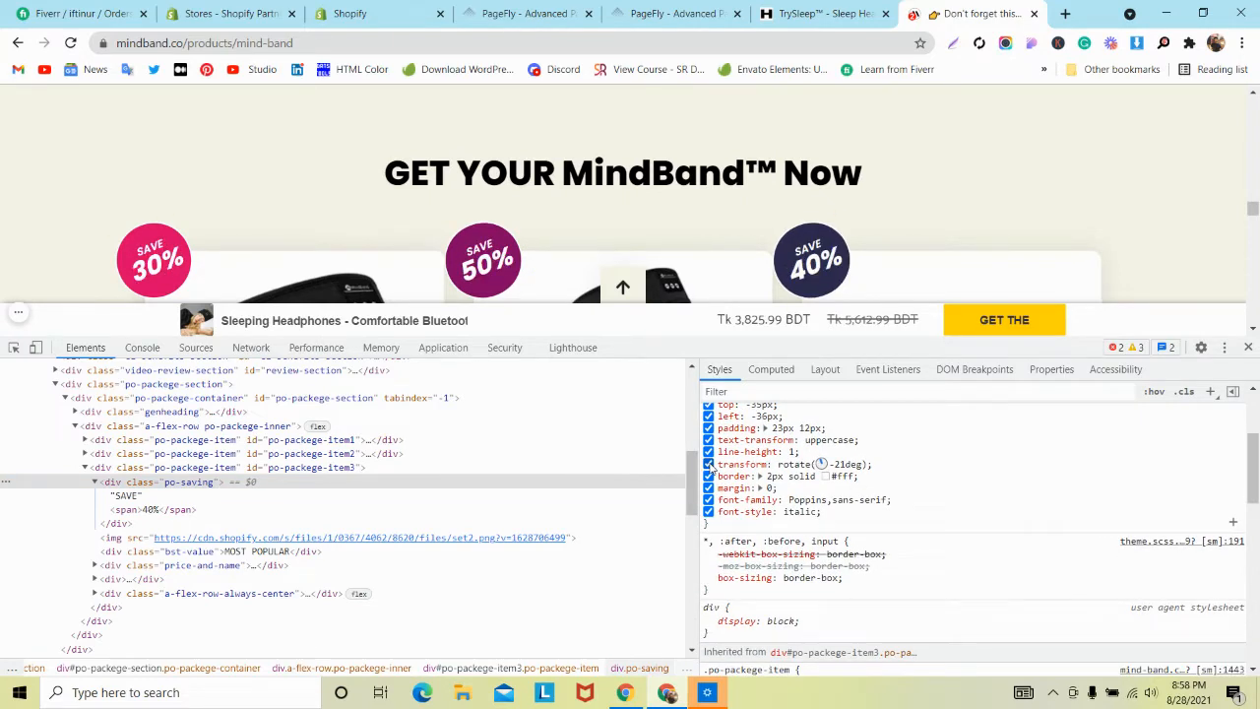
{"action": "left_click", "coordinate": [708, 464]}
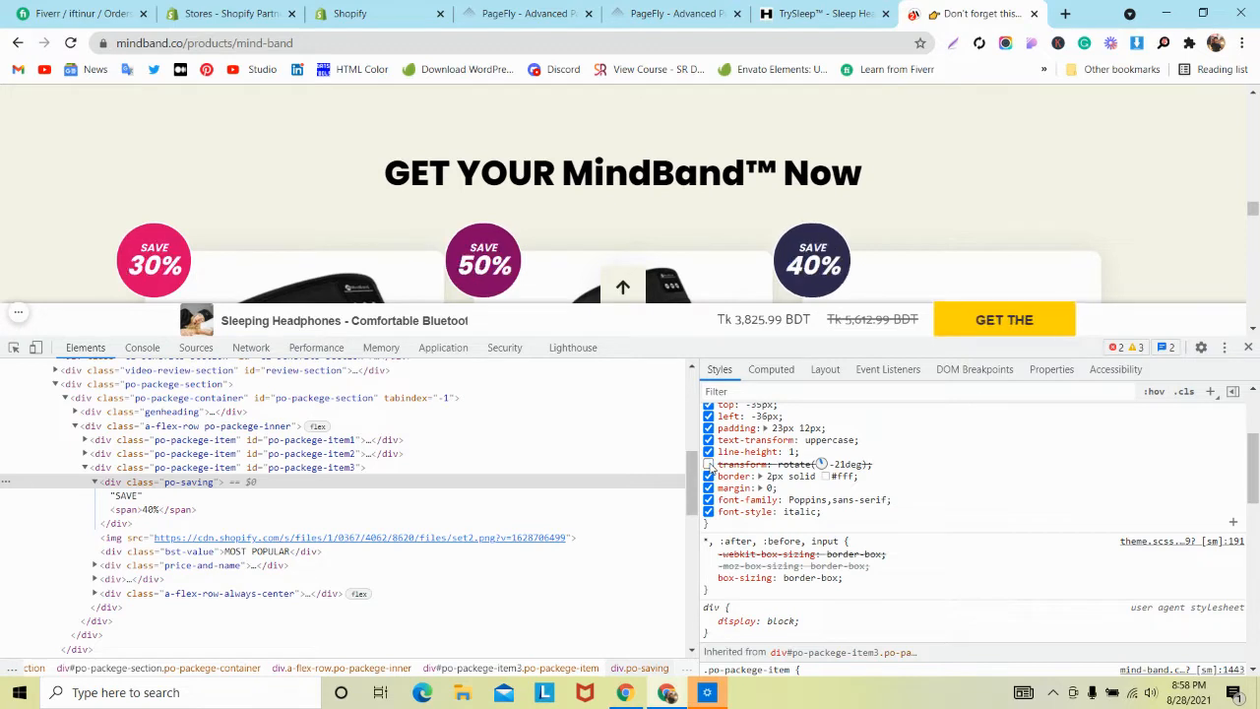
{"action": "left_click", "coordinate": [709, 475]}
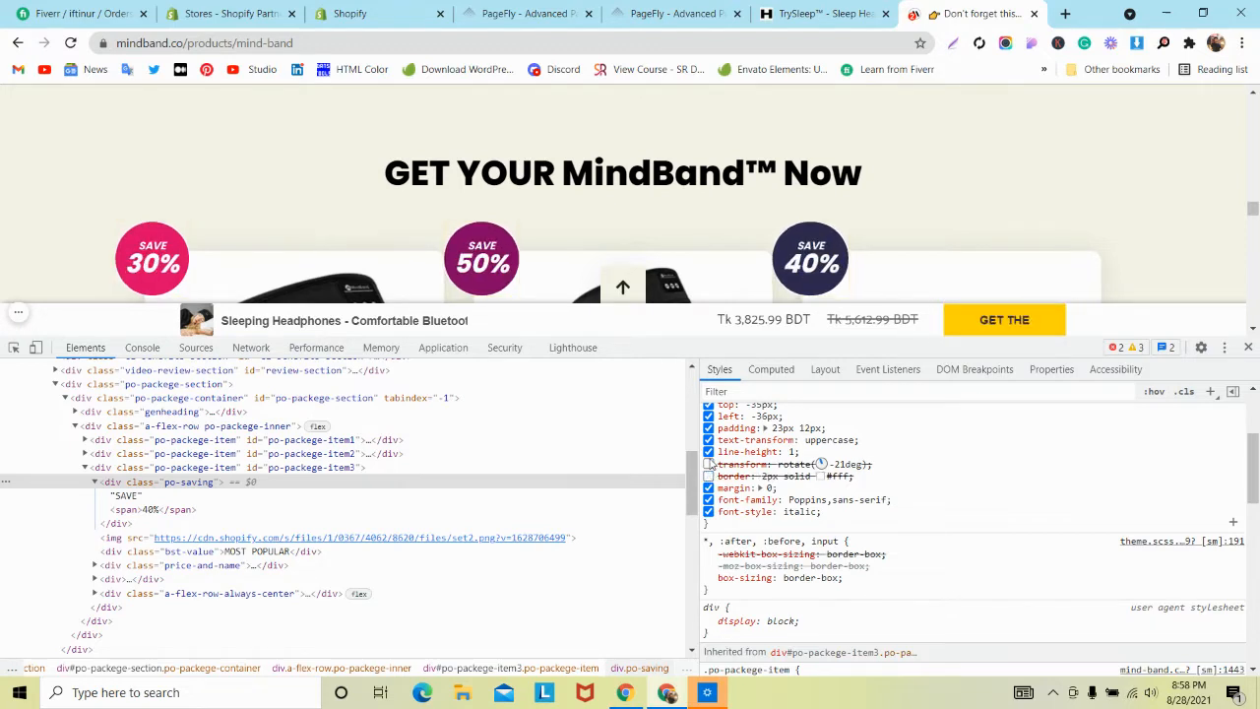
{"action": "left_click", "coordinate": [709, 464]}
{"action": "left_click", "coordinate": [707, 477]}
{"action": "key", "text": "Escape"}
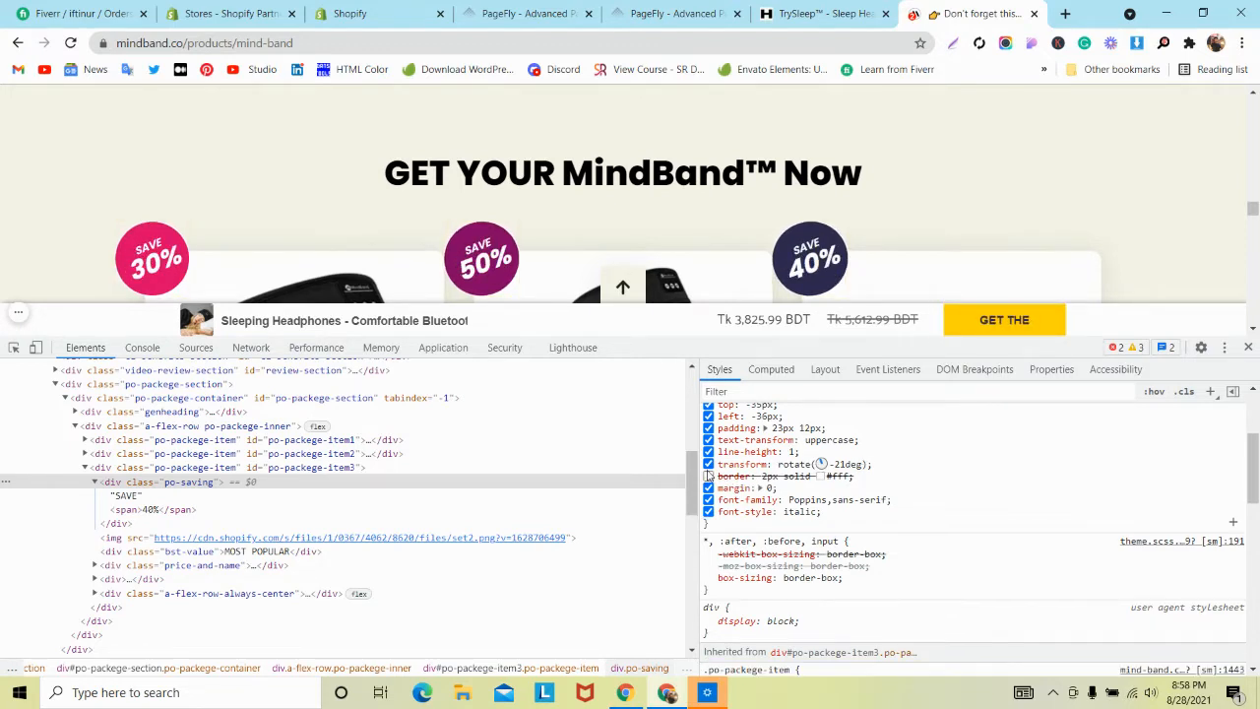
{"action": "left_click", "coordinate": [709, 476]}
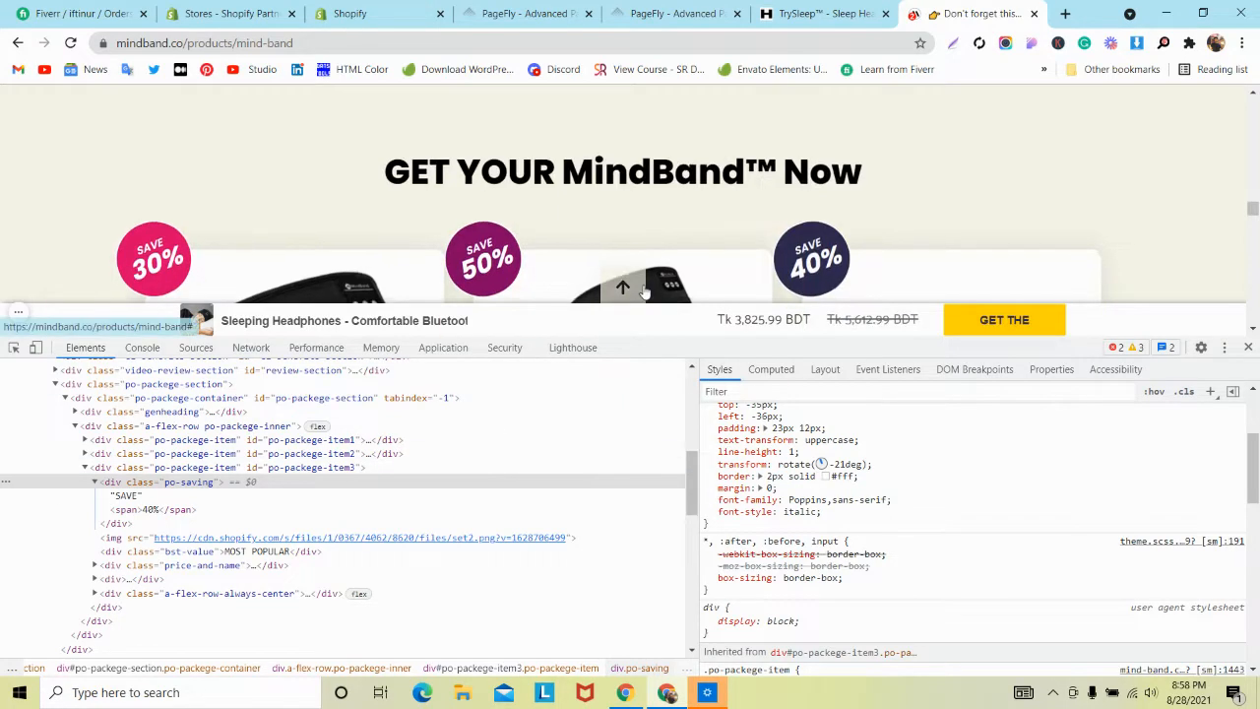
{"action": "scroll", "coordinate": [645, 292], "scroll_direction": "down", "scroll_amount": 2}
{"action": "scroll", "coordinate": [645, 292], "scroll_direction": "up", "scroll_amount": 1}
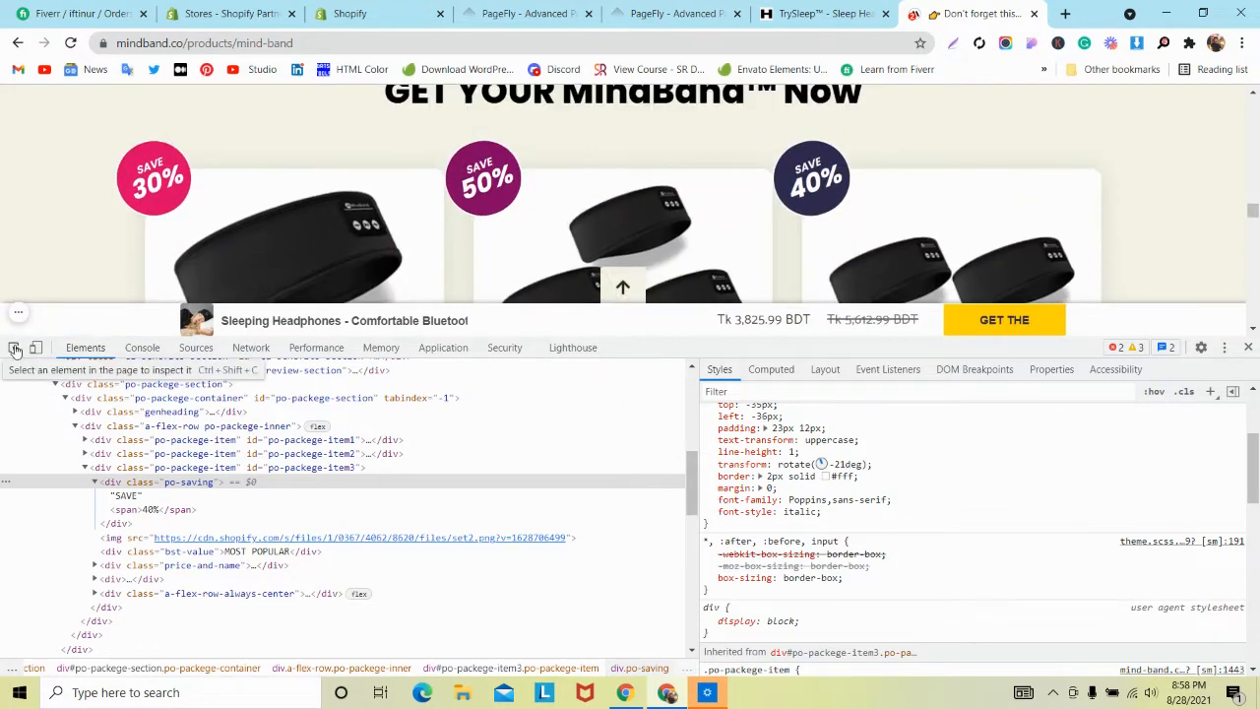
Step: Close the developer tools, capture the MindBand reference's SAVE 40% badge with Lightshot and save it as download.png in the Project folder
{"action": "left_click", "coordinate": [1248, 348]}
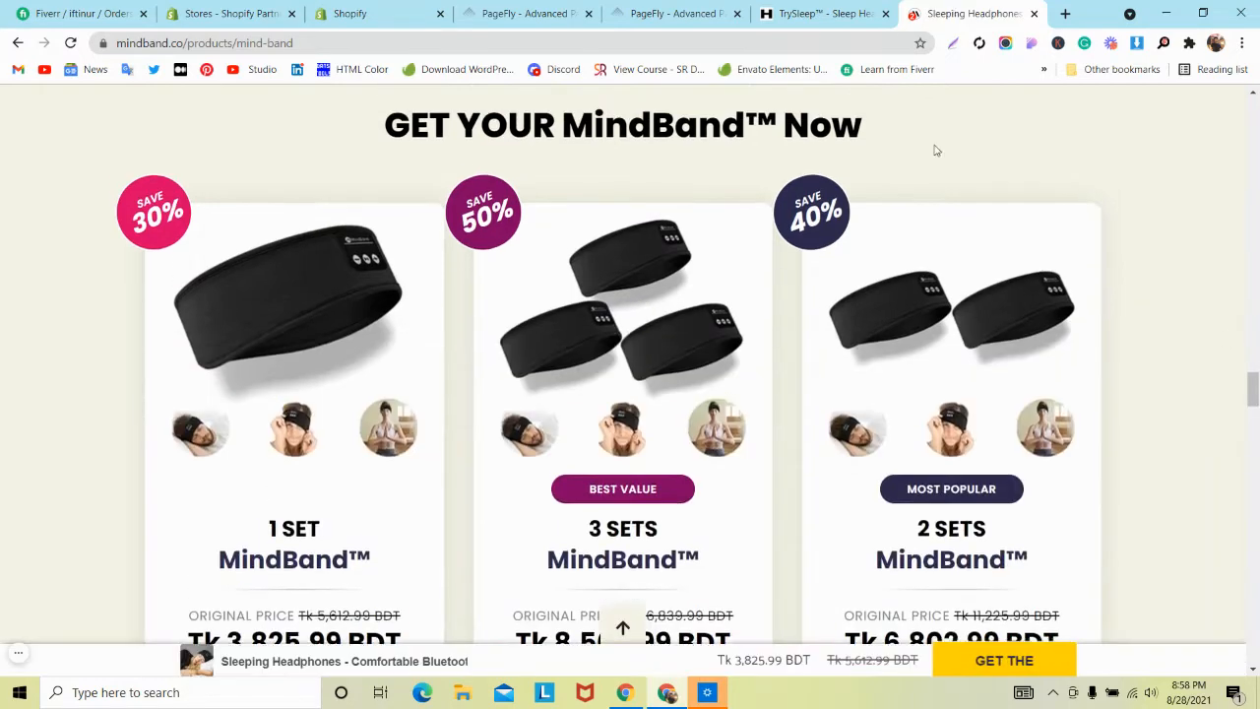
{"action": "scroll", "coordinate": [937, 149], "scroll_direction": "up", "scroll_amount": 1}
{"action": "left_click", "coordinate": [953, 42]}
{"action": "left_click_drag", "start_coordinate": [773, 297], "coordinate": [853, 383]}
{"action": "left_click_drag", "start_coordinate": [811, 298], "coordinate": [812, 303]}
{"action": "left_click", "coordinate": [812, 398]}
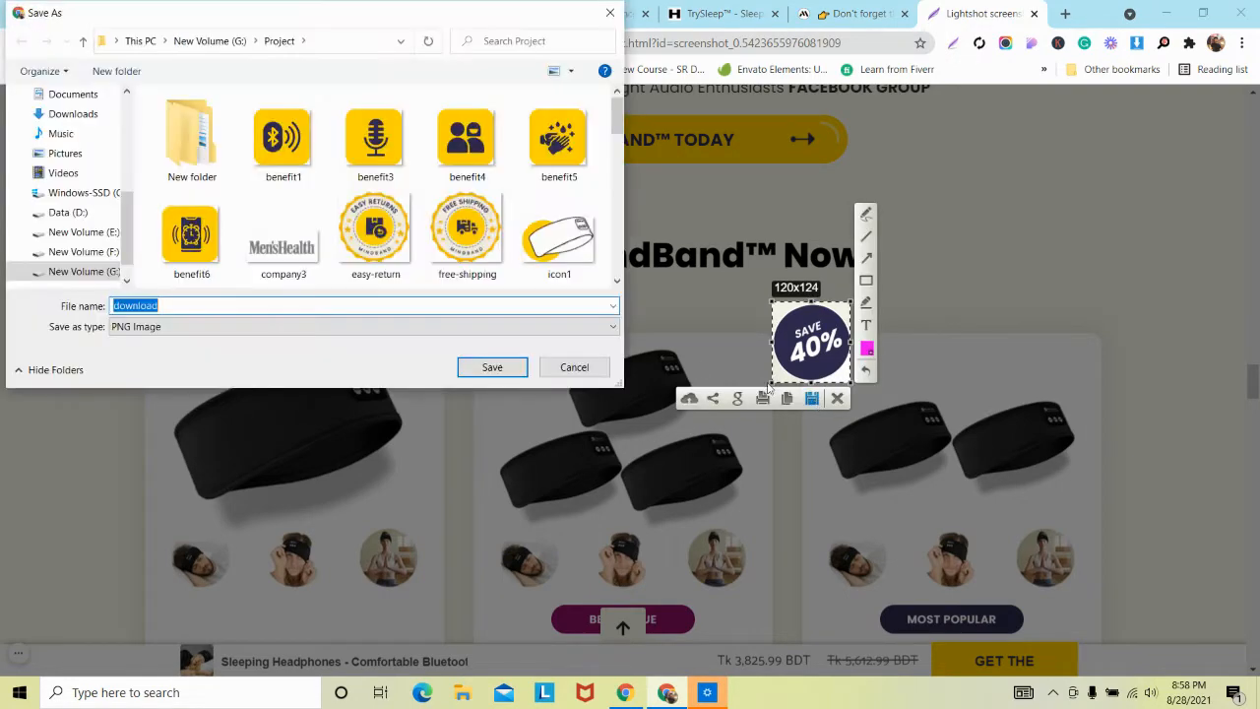
{"action": "left_click", "coordinate": [490, 367]}
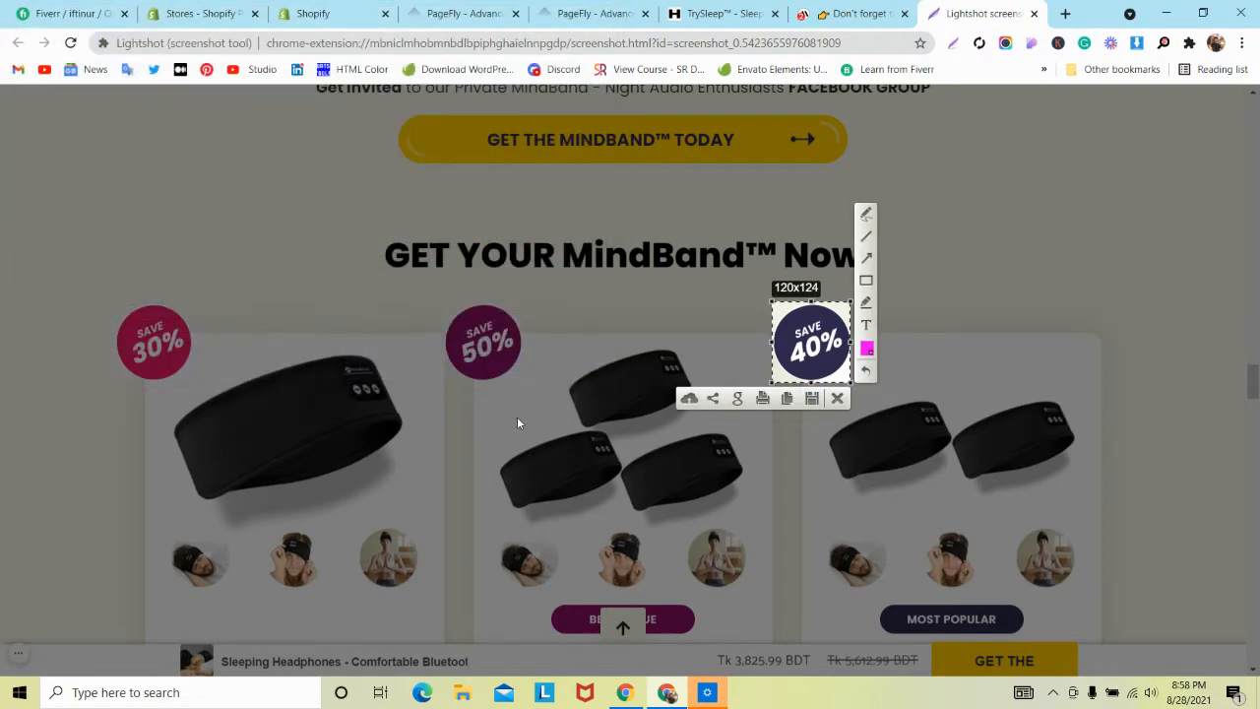
Step: Open remove.bg in a new browser tab and upload download.png from the Project folder
{"action": "left_click", "coordinate": [1066, 15]}
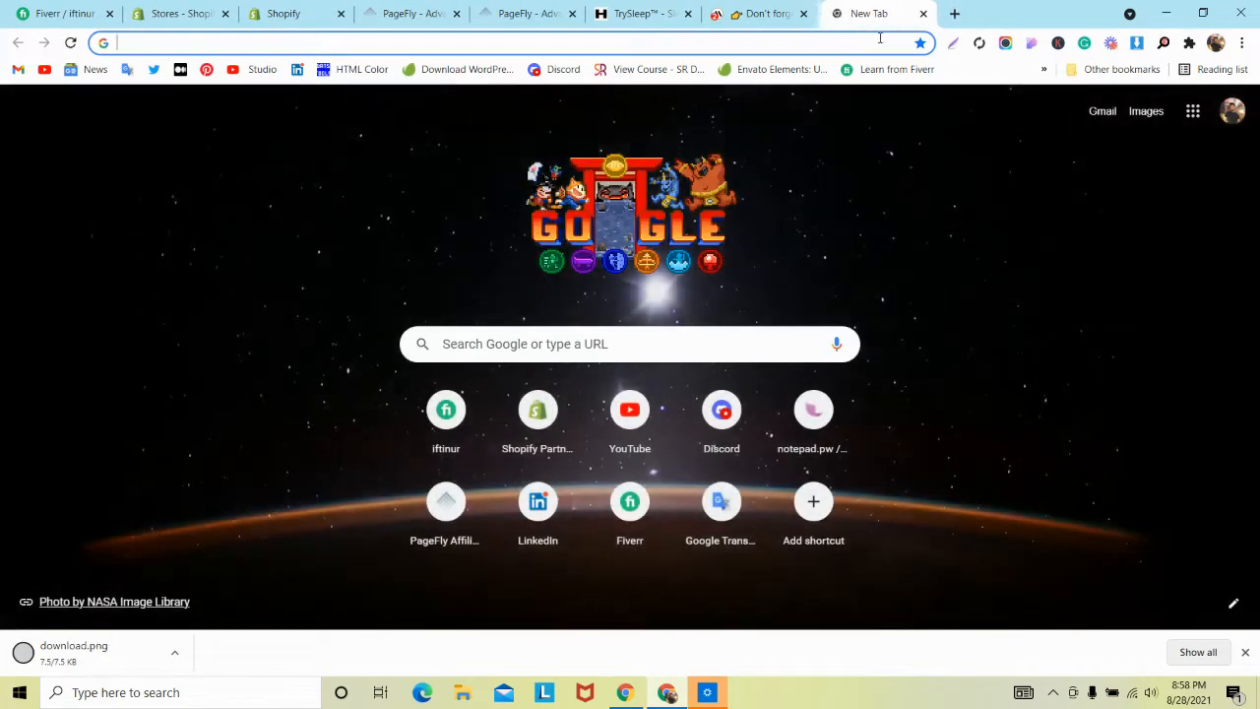
{"action": "left_click", "coordinate": [867, 47]}
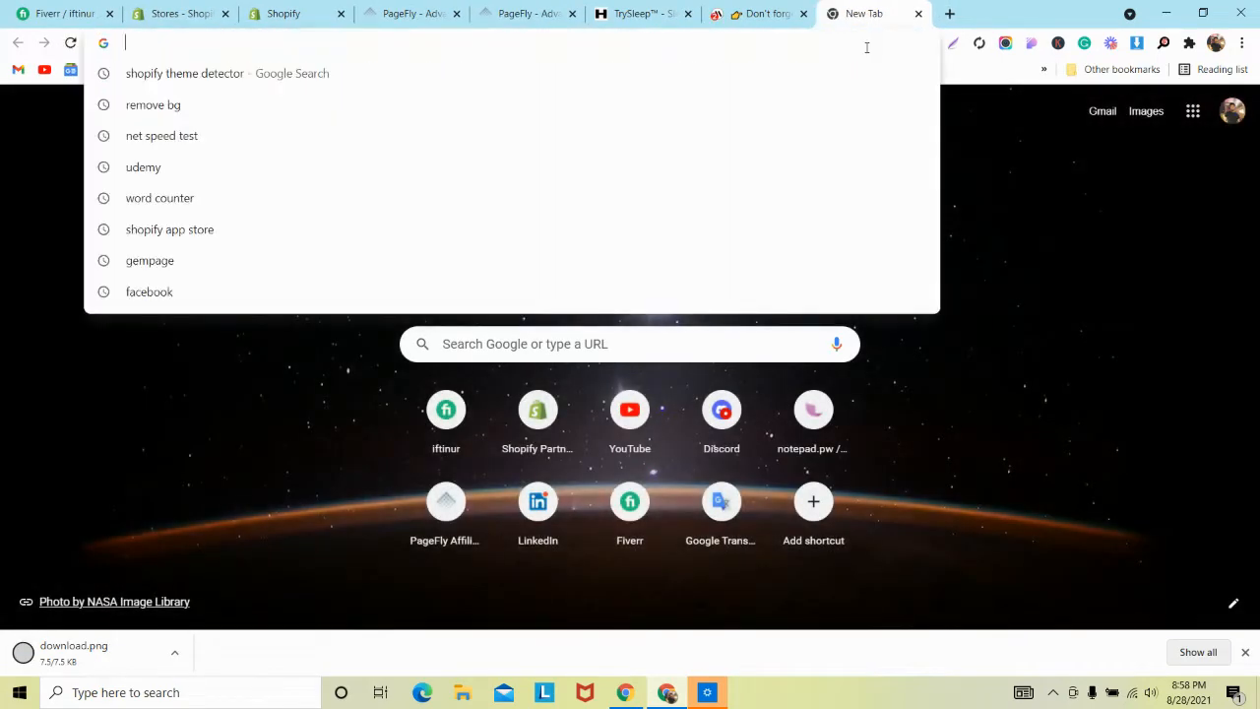
{"action": "type", "text": "remove.bg"}
{"action": "key", "text": "Return"}
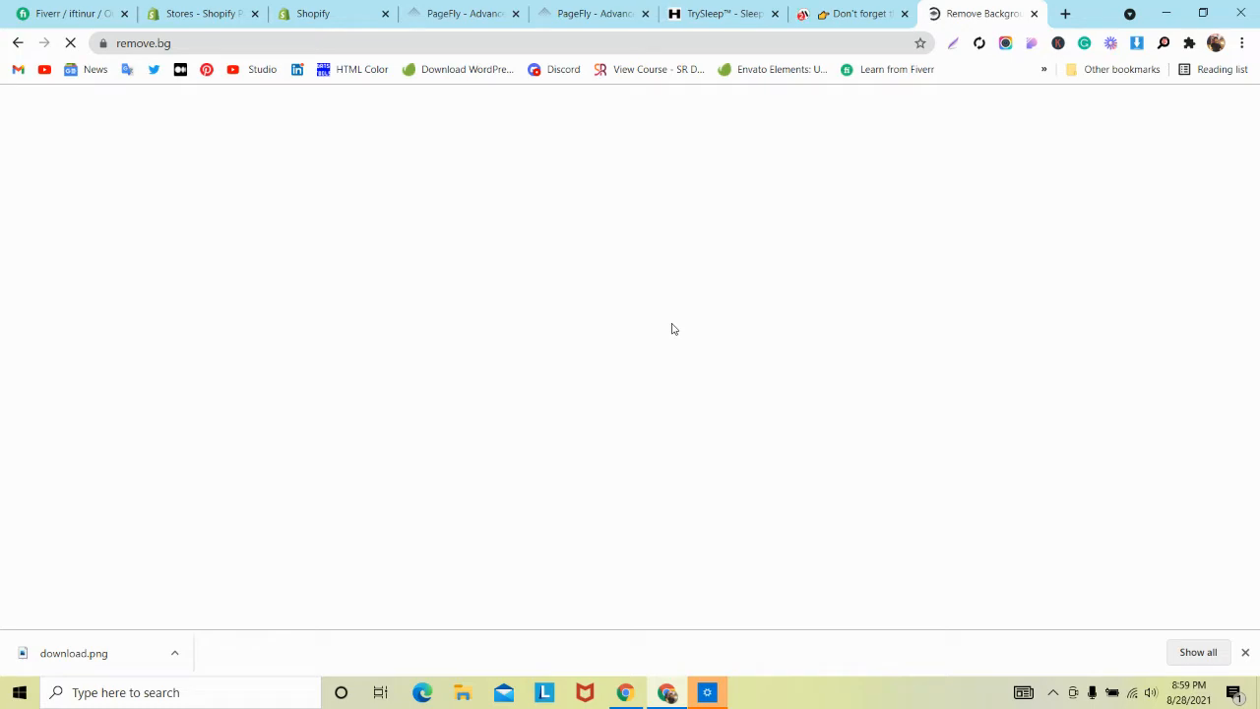
{"action": "left_click", "coordinate": [784, 429]}
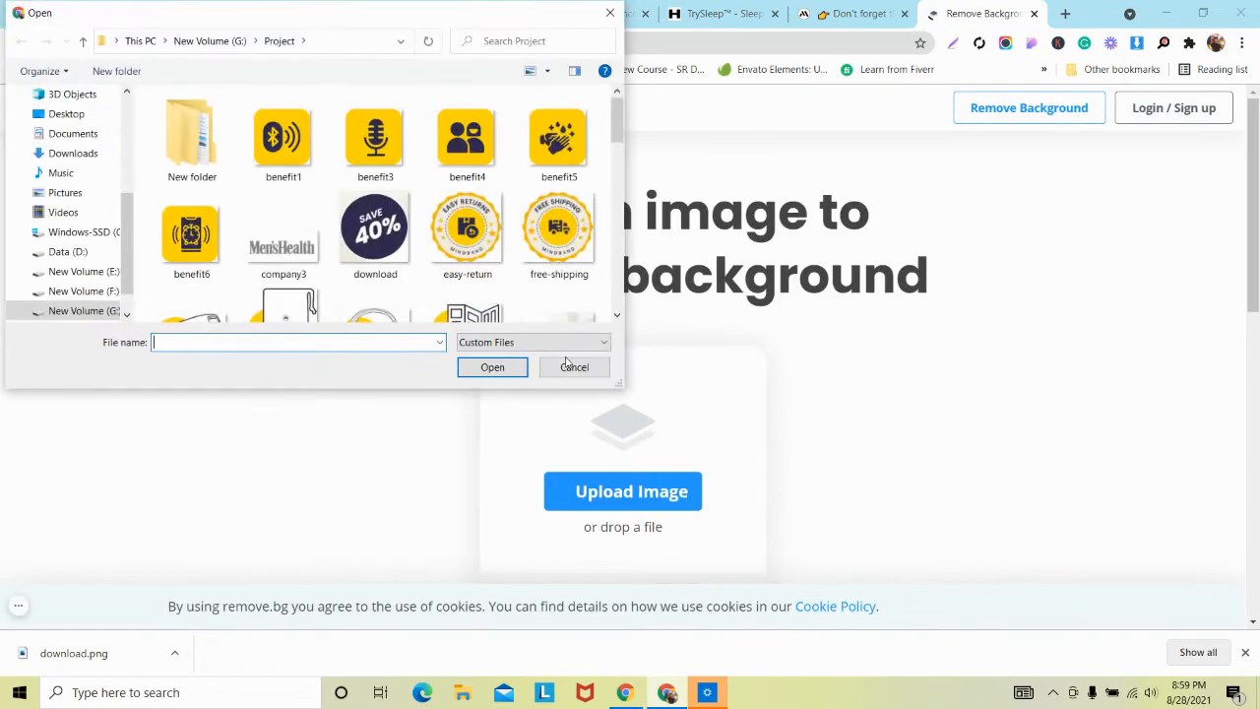
{"action": "scroll", "coordinate": [394, 256], "scroll_direction": "down", "scroll_amount": 1}
{"action": "scroll", "coordinate": [402, 282], "scroll_direction": "up", "scroll_amount": 1}
{"action": "left_click", "coordinate": [376, 236]}
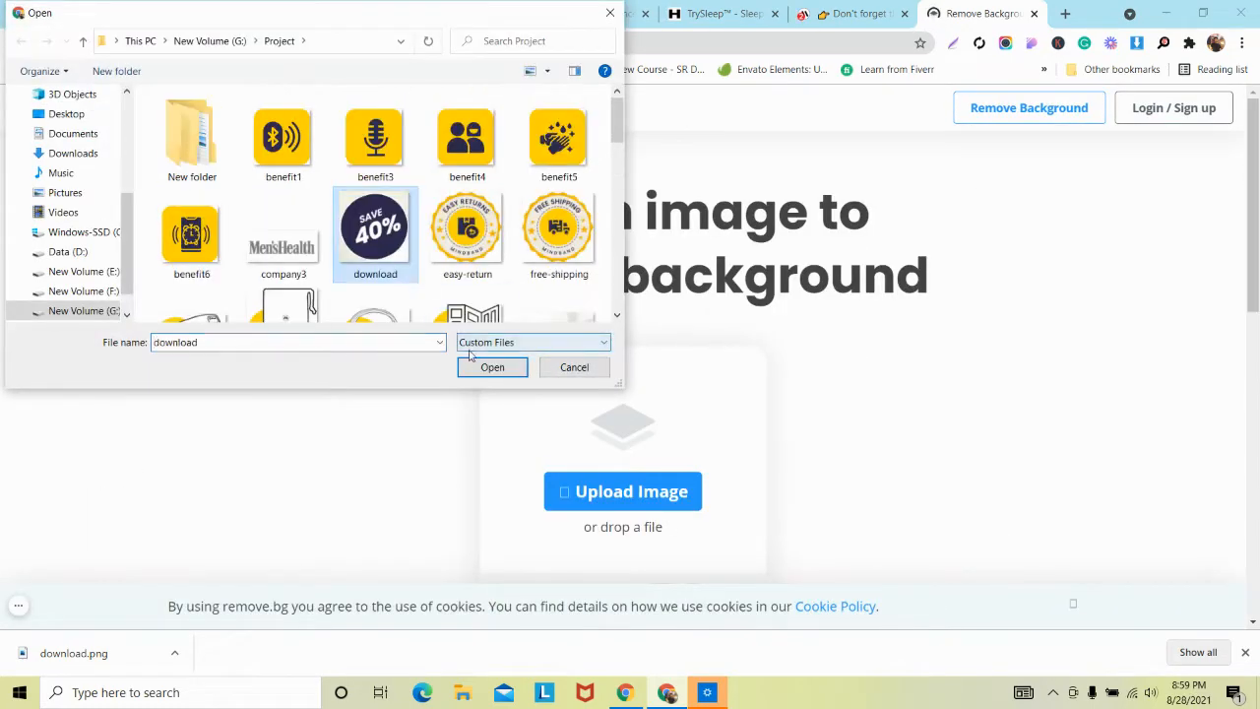
{"action": "left_click", "coordinate": [476, 365]}
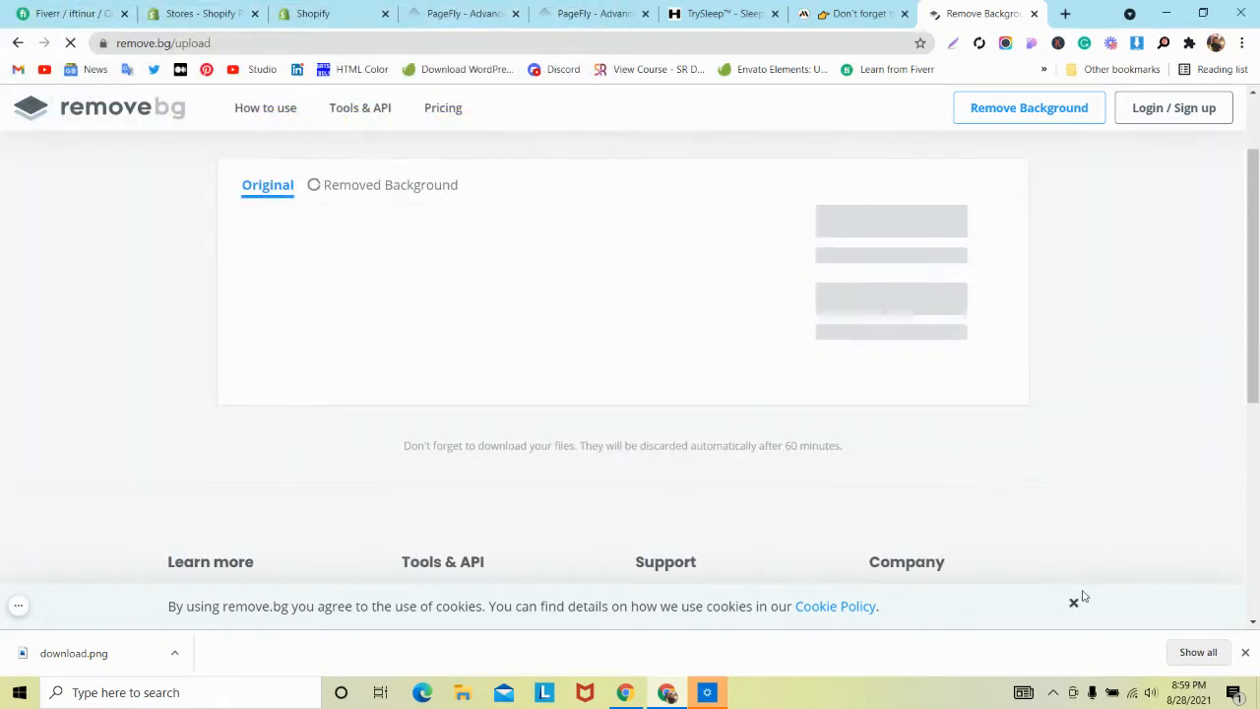
Step: Dismiss the cookie notice and download the background-free badge as "40% Icon" in the Project folder
{"action": "left_click", "coordinate": [1073, 601]}
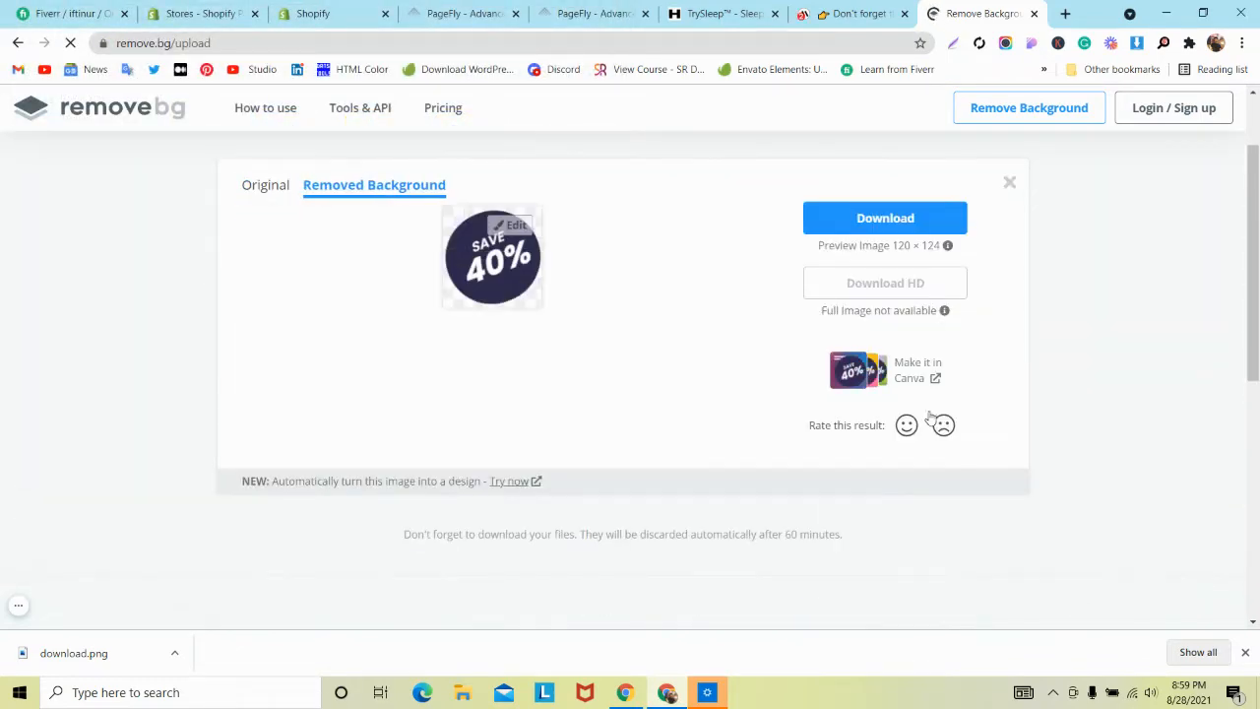
{"action": "left_click", "coordinate": [885, 217]}
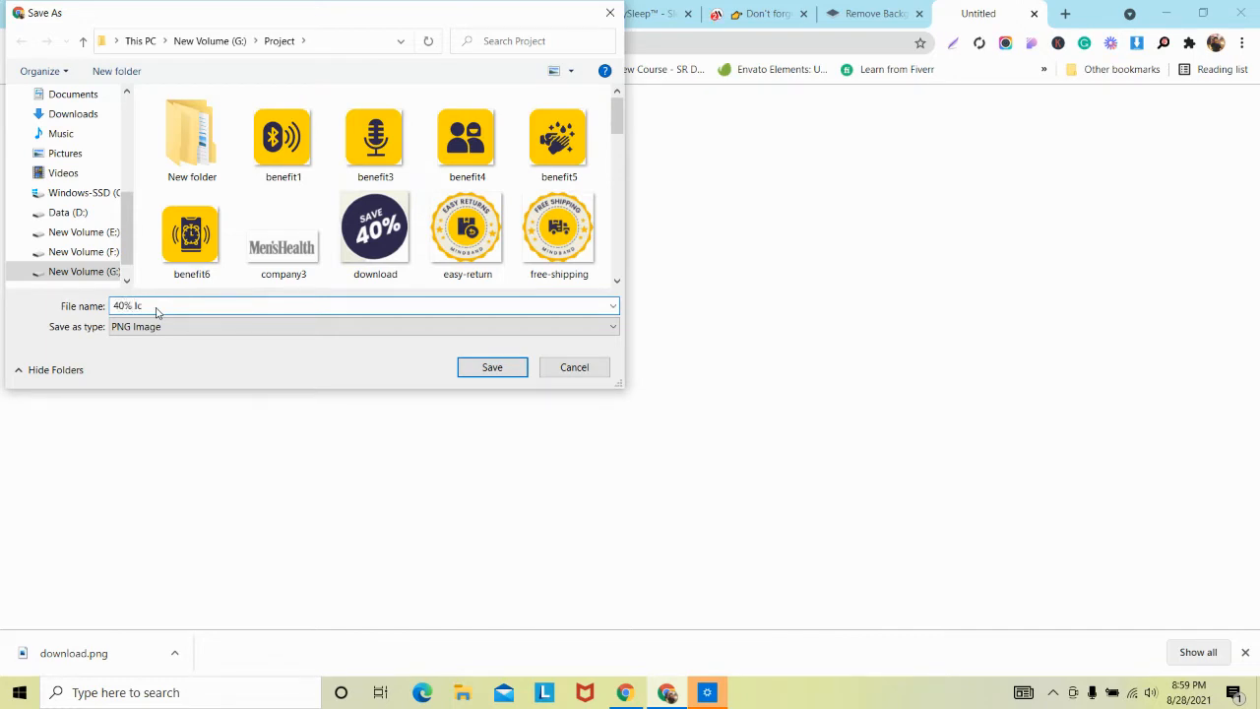
{"action": "left_click", "coordinate": [491, 368]}
Step: Switch to the PageFly editor, show the All Devices layout and open the general settings of the MOST POPULAR card's SAVE badge
{"action": "left_click", "coordinate": [591, 14]}
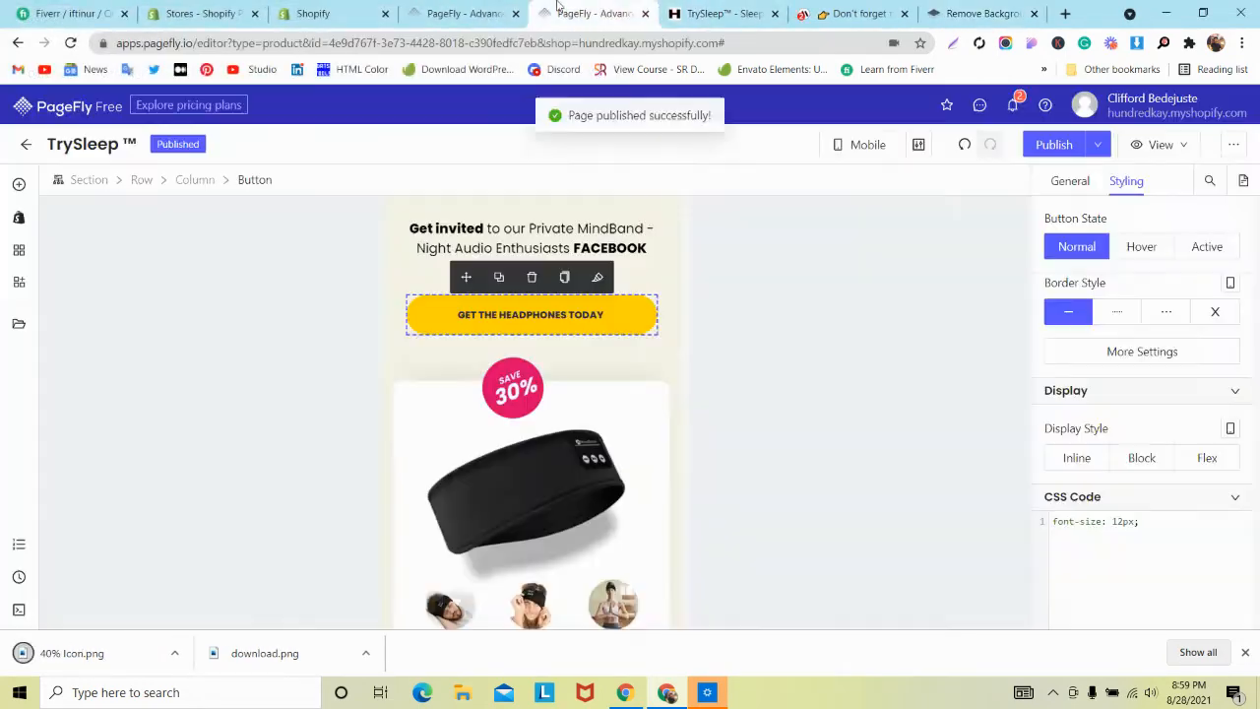
{"action": "left_click", "coordinate": [849, 144]}
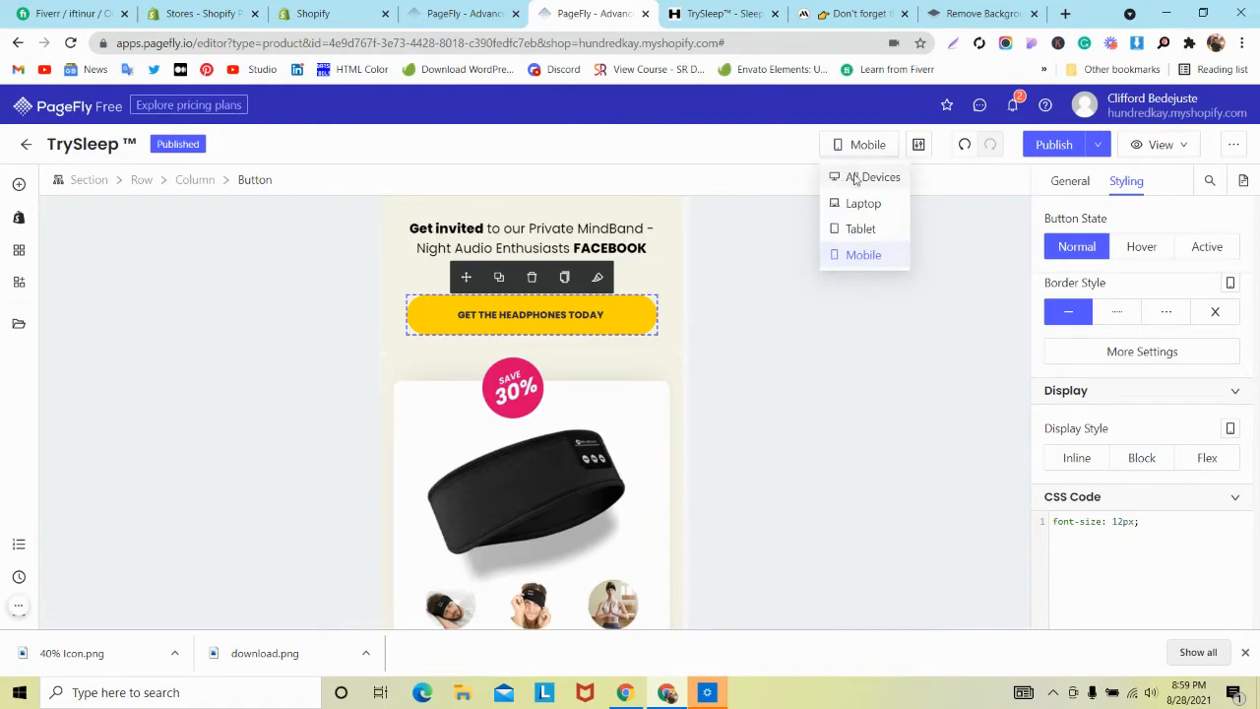
{"action": "left_click", "coordinate": [855, 179]}
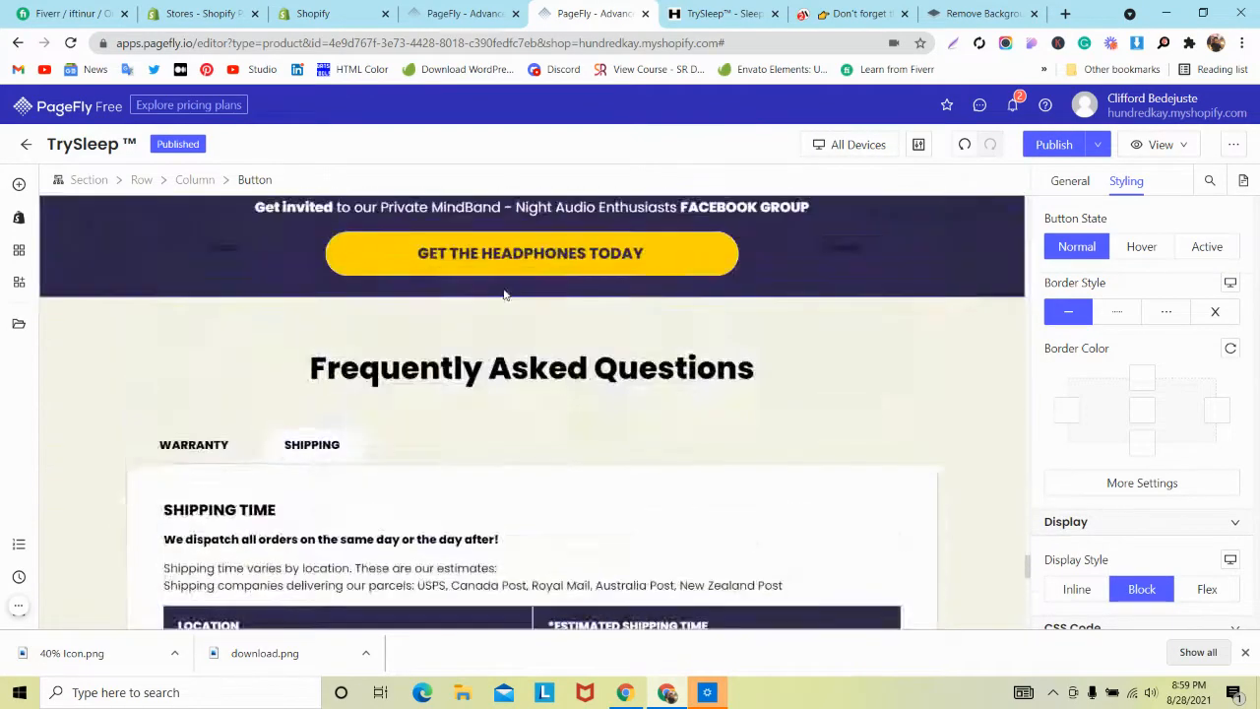
{"action": "scroll", "coordinate": [503, 293], "scroll_direction": "up", "scroll_amount": 15}
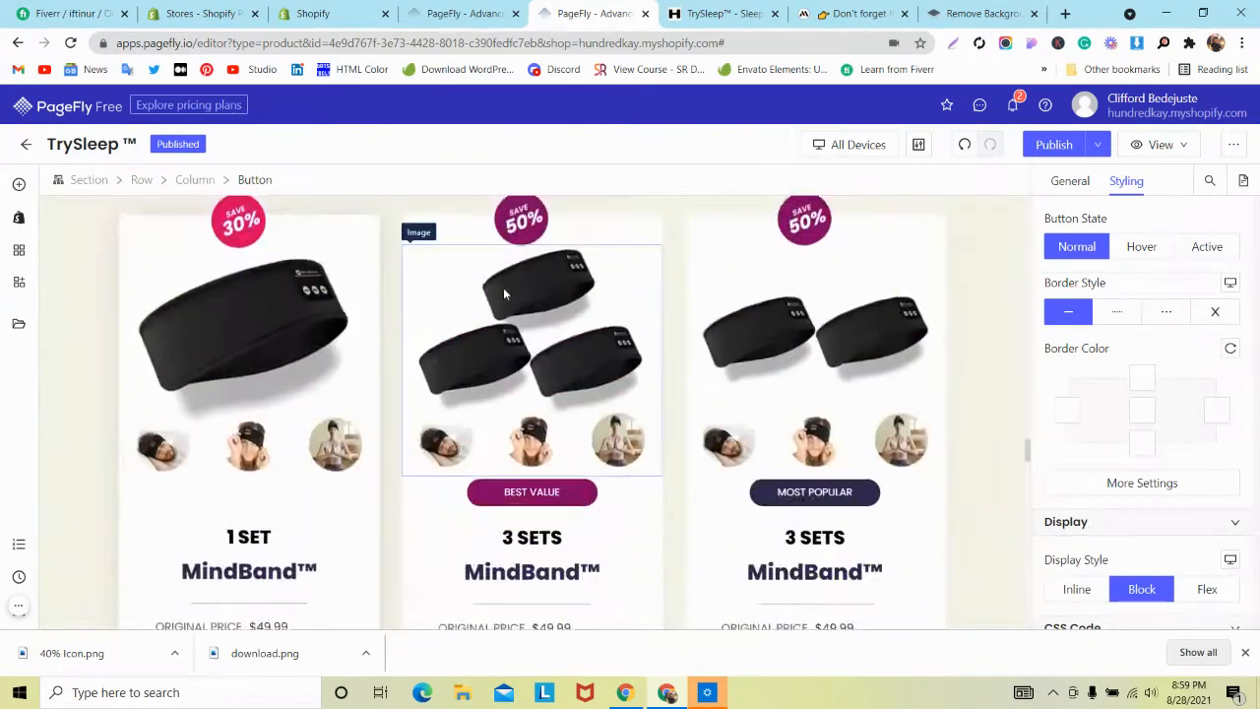
{"action": "scroll", "coordinate": [503, 287], "scroll_direction": "up", "scroll_amount": 2}
{"action": "left_click", "coordinate": [804, 361]}
{"action": "left_click", "coordinate": [1072, 181]}
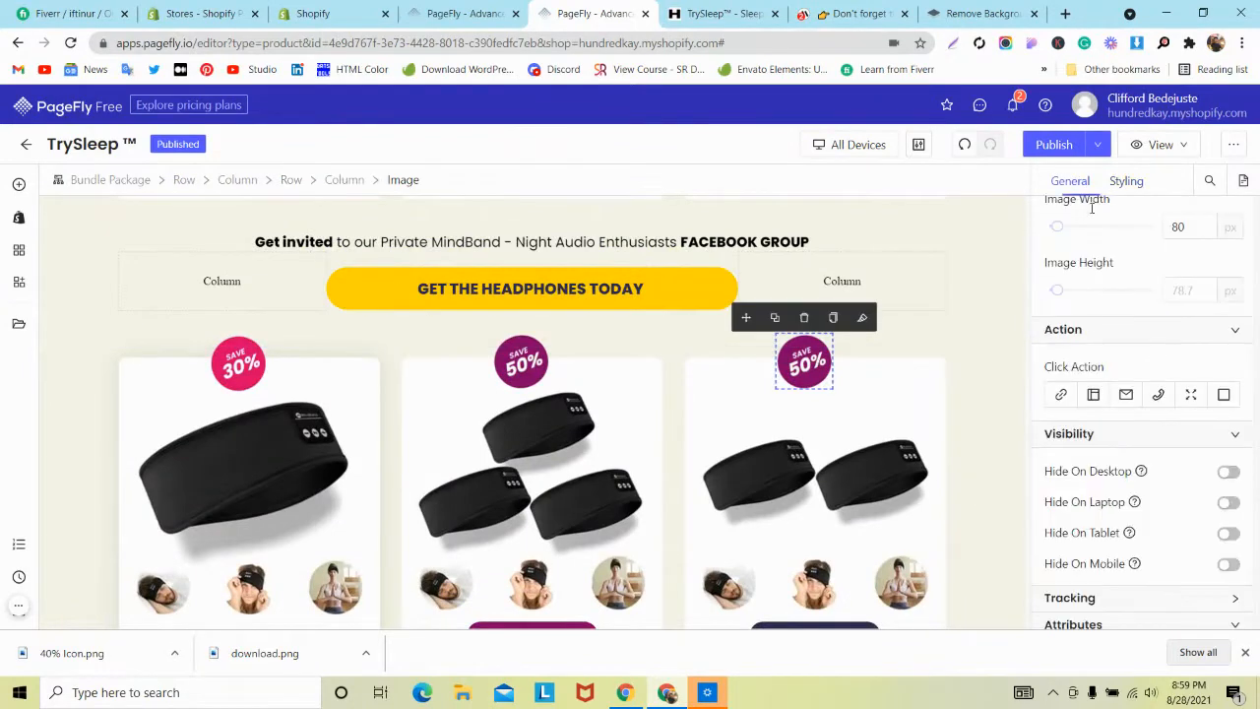
{"action": "scroll", "coordinate": [1132, 275], "scroll_direction": "up", "scroll_amount": 5}
Step: Upload the 40% Icon image from the Project folder and use it as the selected badge's image source
{"action": "left_click", "coordinate": [1133, 311]}
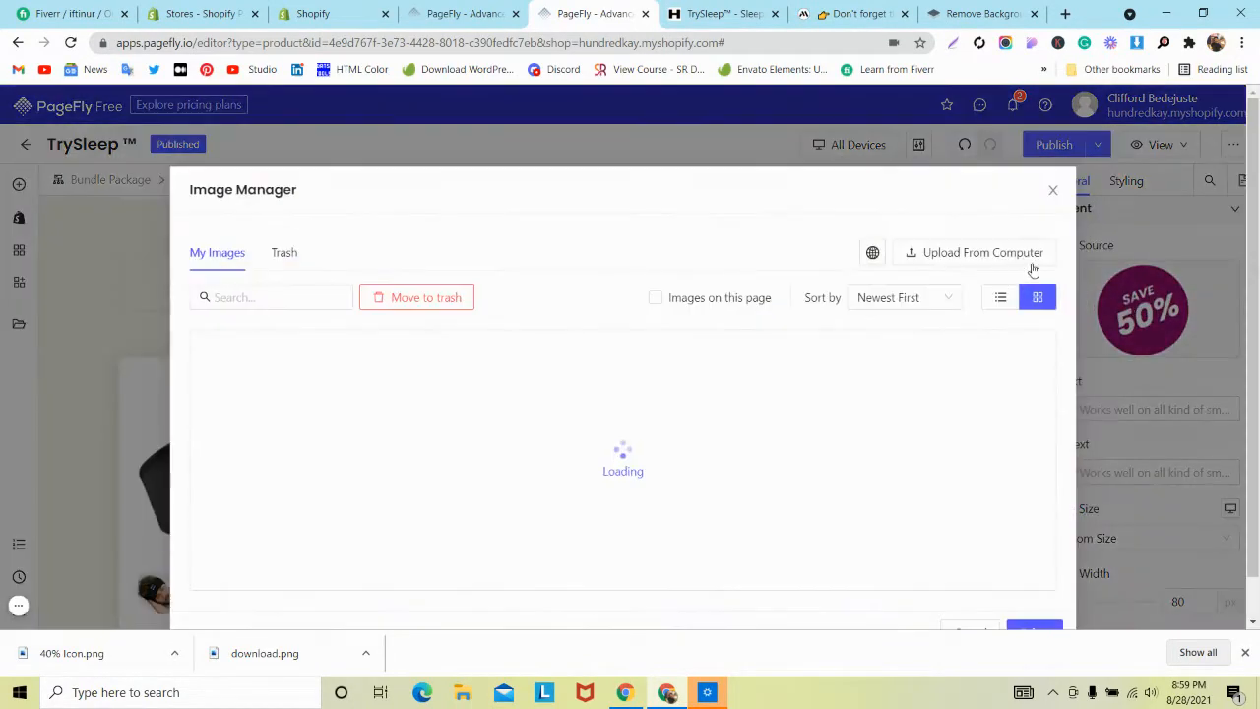
{"action": "left_click", "coordinate": [1001, 259]}
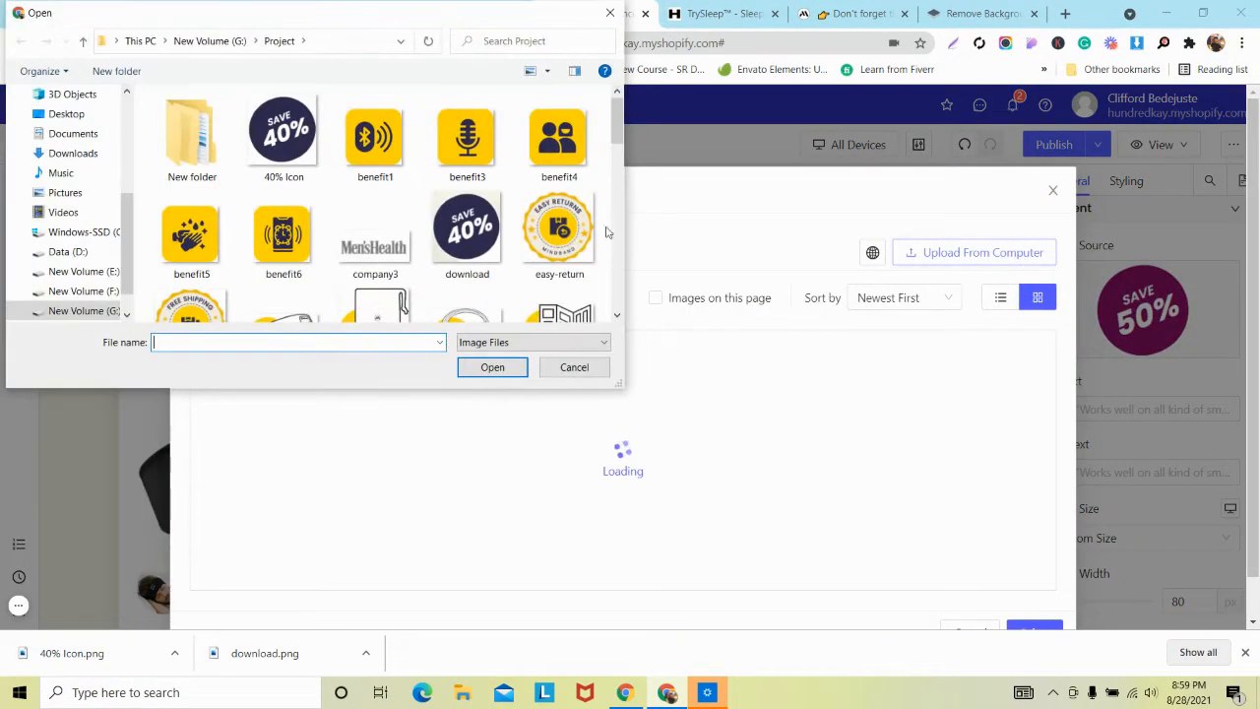
{"action": "left_click", "coordinate": [313, 138]}
{"action": "left_click", "coordinate": [493, 367]}
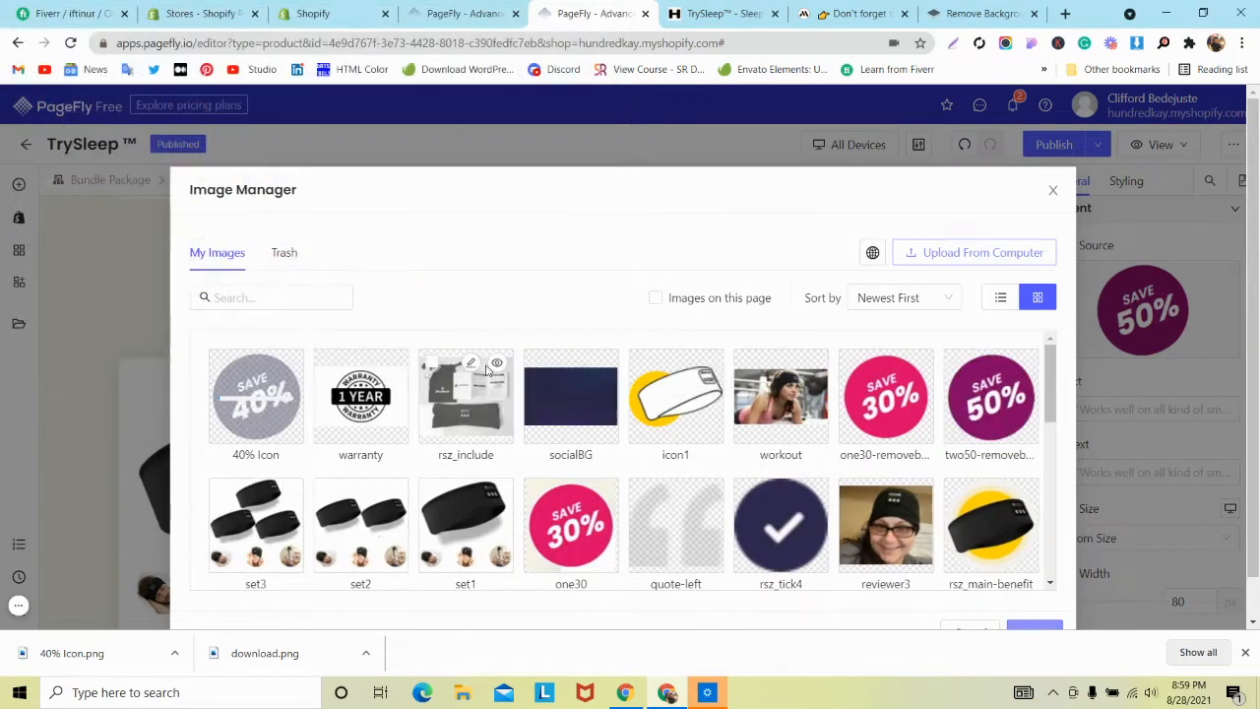
{"action": "scroll", "coordinate": [932, 442], "scroll_direction": "down", "scroll_amount": 2}
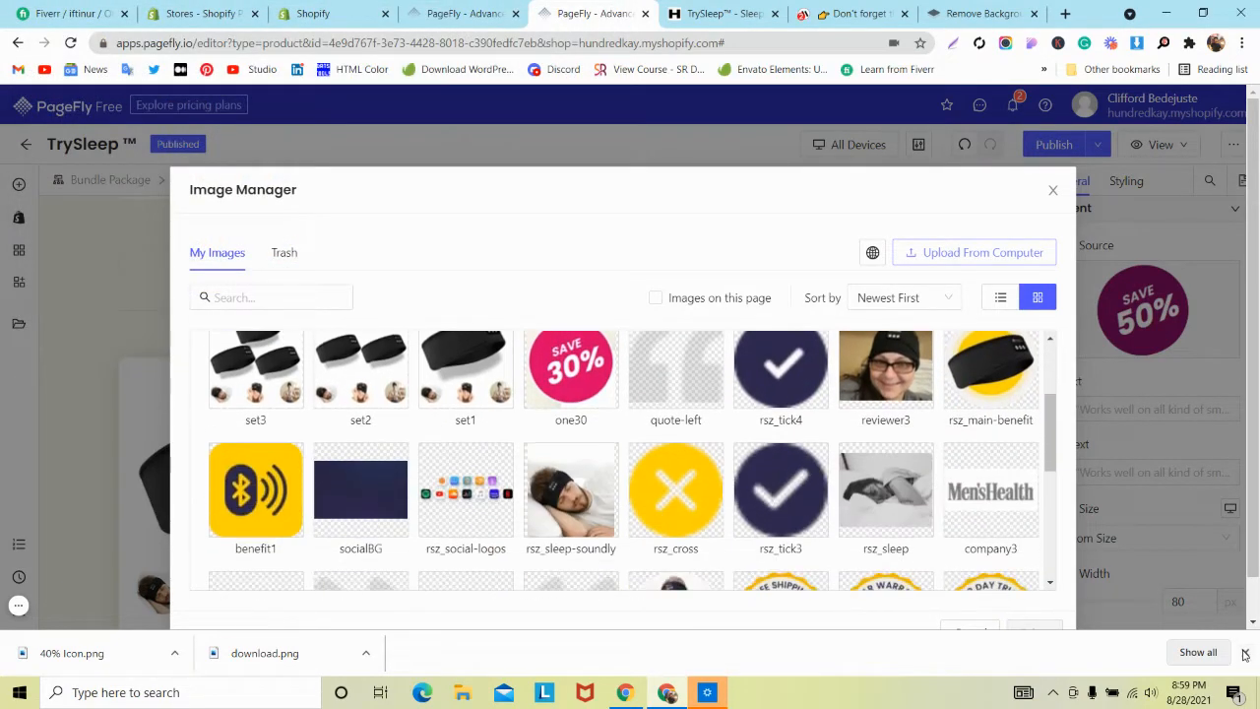
{"action": "left_click", "coordinate": [1246, 653]}
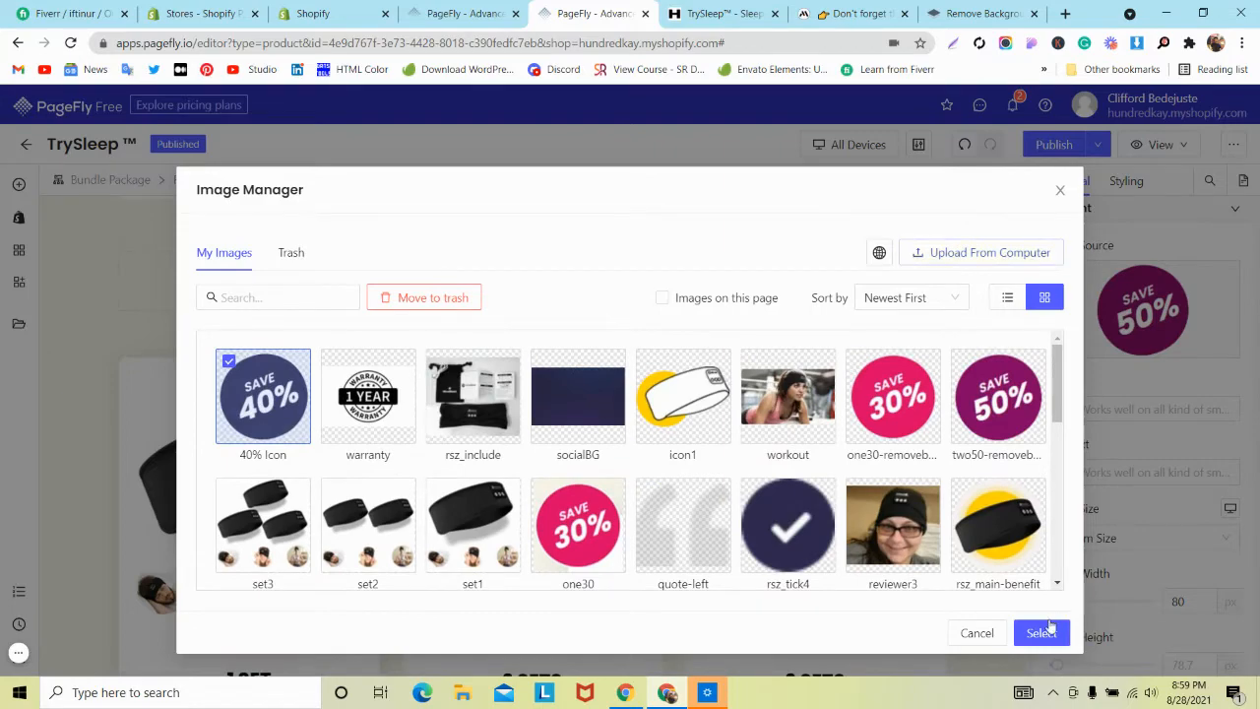
{"action": "left_click", "coordinate": [1042, 632]}
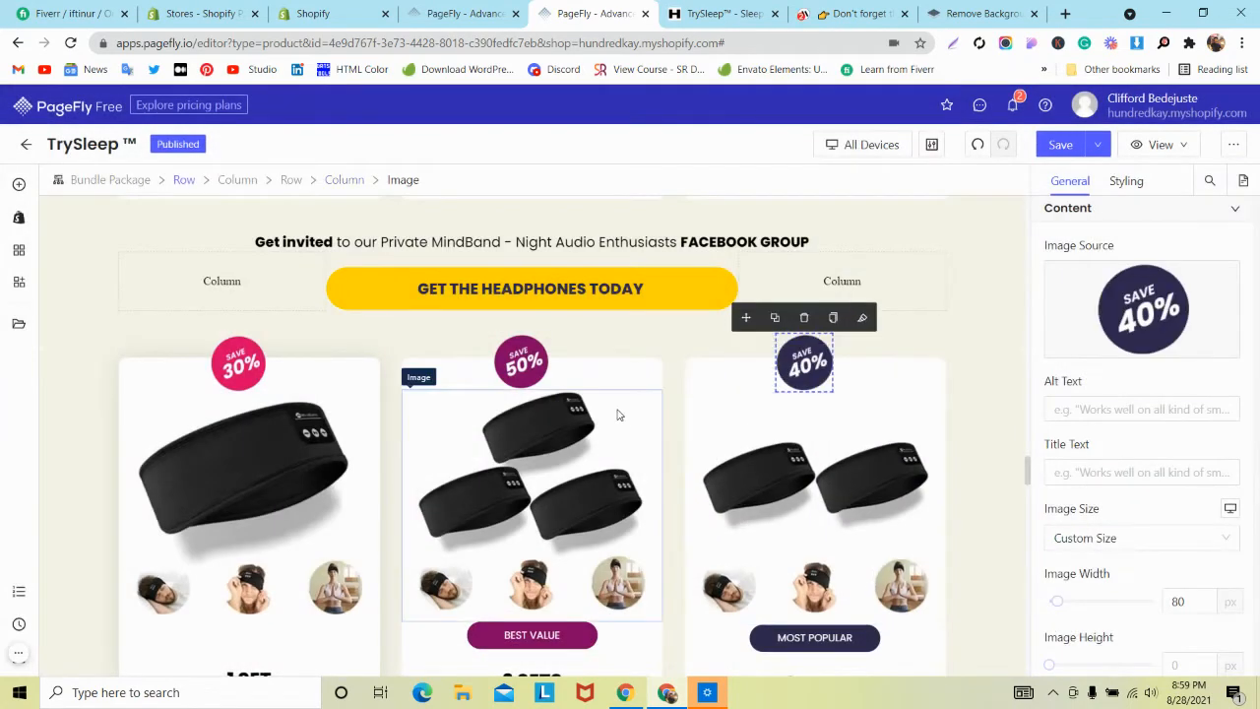
Step: Look over the three package cards, then save and publish the page
{"action": "scroll", "coordinate": [472, 422], "scroll_direction": "down", "scroll_amount": 2}
{"action": "scroll", "coordinate": [473, 422], "scroll_direction": "up", "scroll_amount": 2}
{"action": "scroll", "coordinate": [473, 422], "scroll_direction": "down", "scroll_amount": 4}
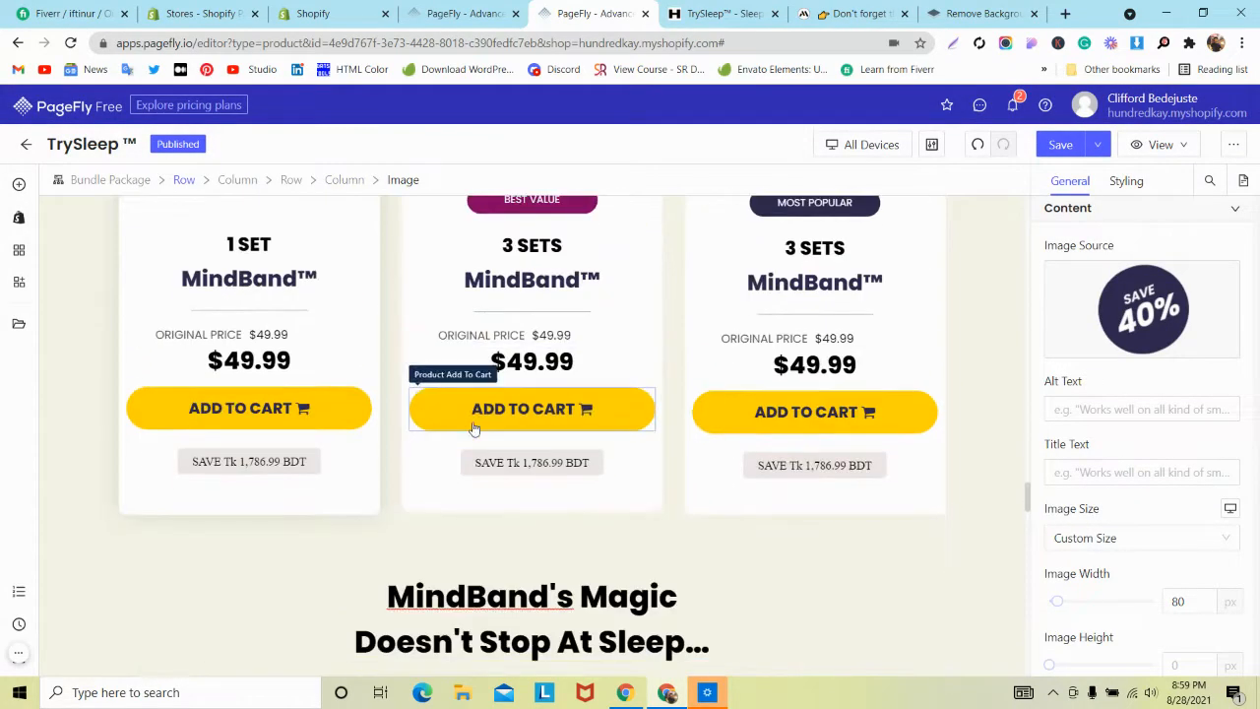
{"action": "left_click", "coordinate": [1097, 146]}
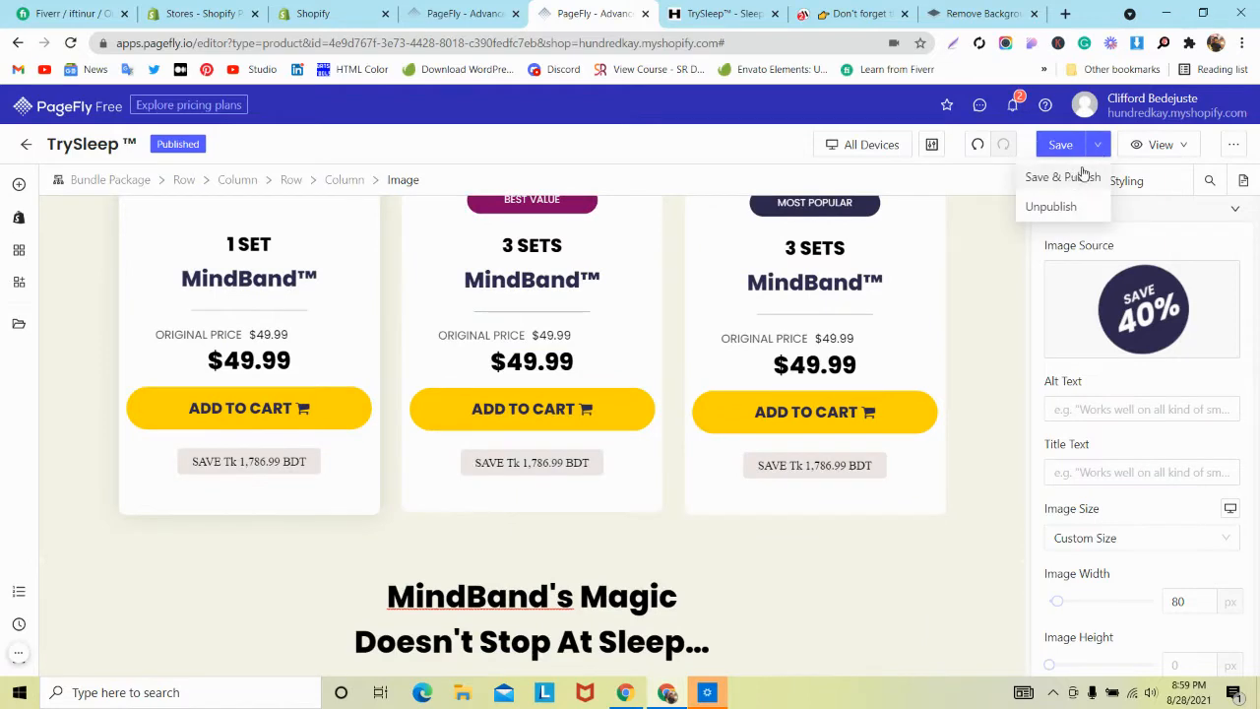
{"action": "left_click", "coordinate": [1063, 176]}
Step: Check the live TrySleep page, then inspect the MindBand reference with developer tools docked beside it and iPhone 6/7/8 emulation on
{"action": "left_click", "coordinate": [719, 13]}
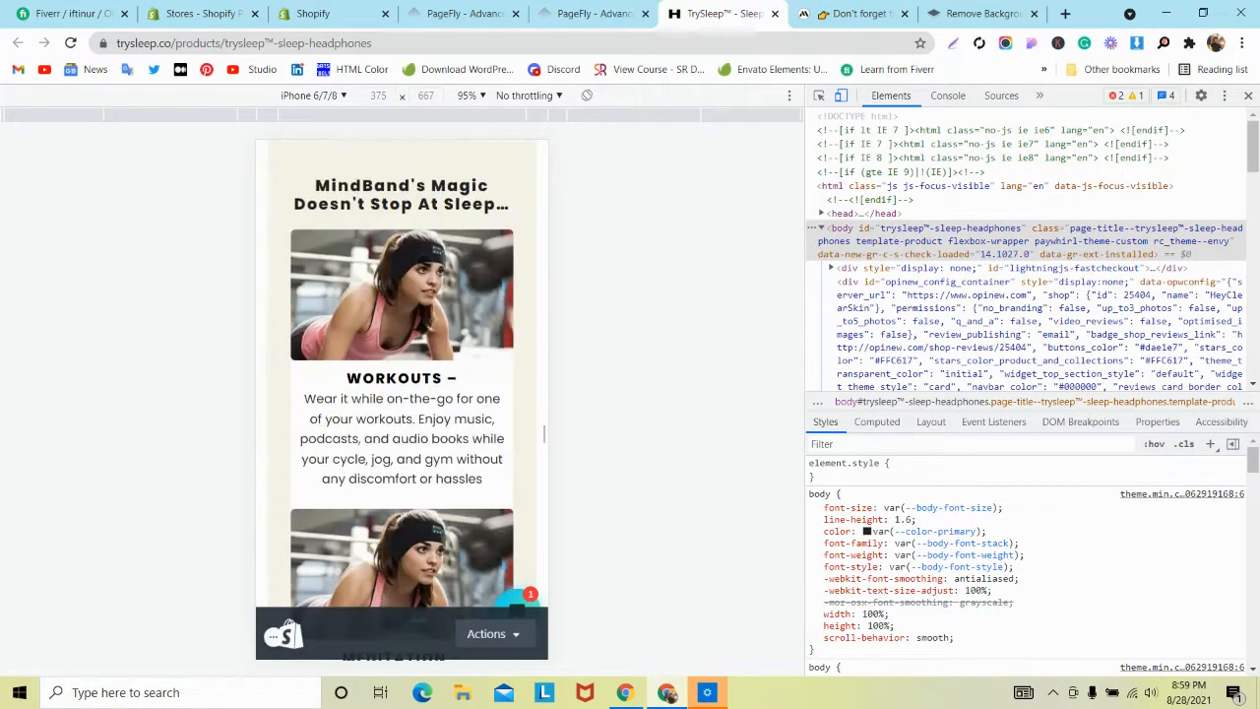
{"action": "scroll", "coordinate": [423, 266], "scroll_direction": "down", "scroll_amount": 5}
{"action": "left_click", "coordinate": [847, 14]}
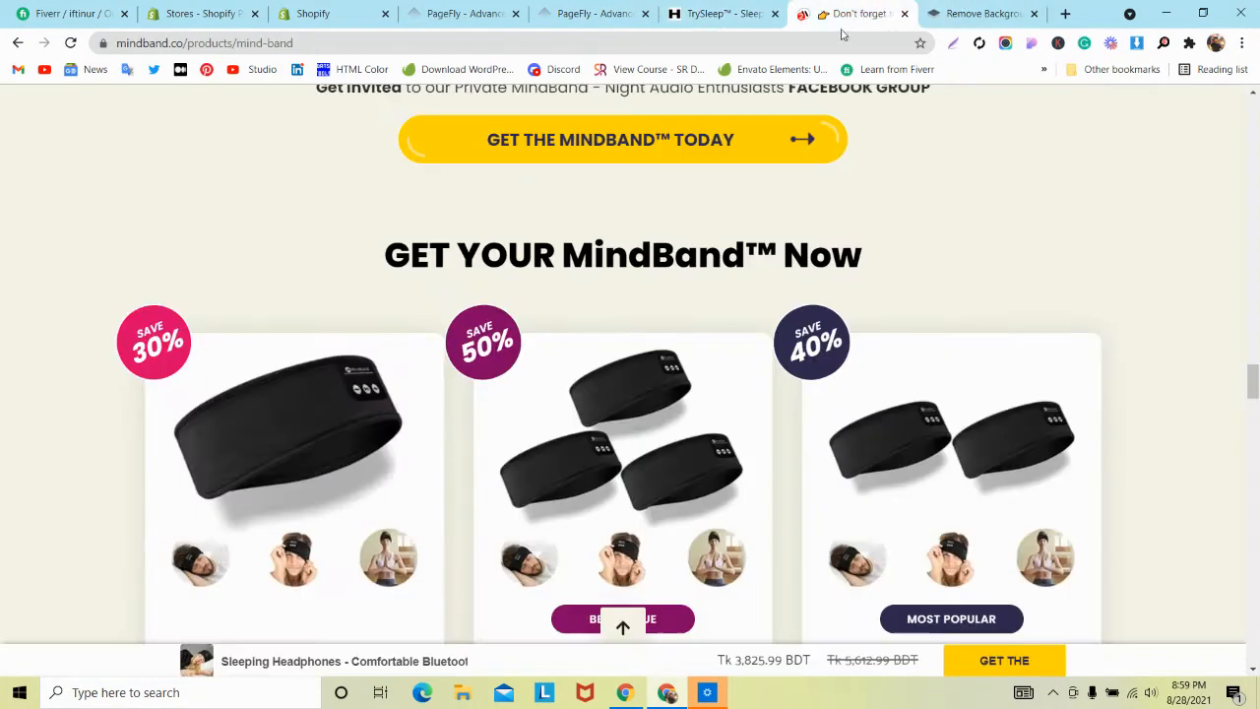
{"action": "scroll", "coordinate": [846, 167], "scroll_direction": "down", "scroll_amount": 2}
{"action": "right_click", "coordinate": [852, 164]}
{"action": "left_click", "coordinate": [905, 435]}
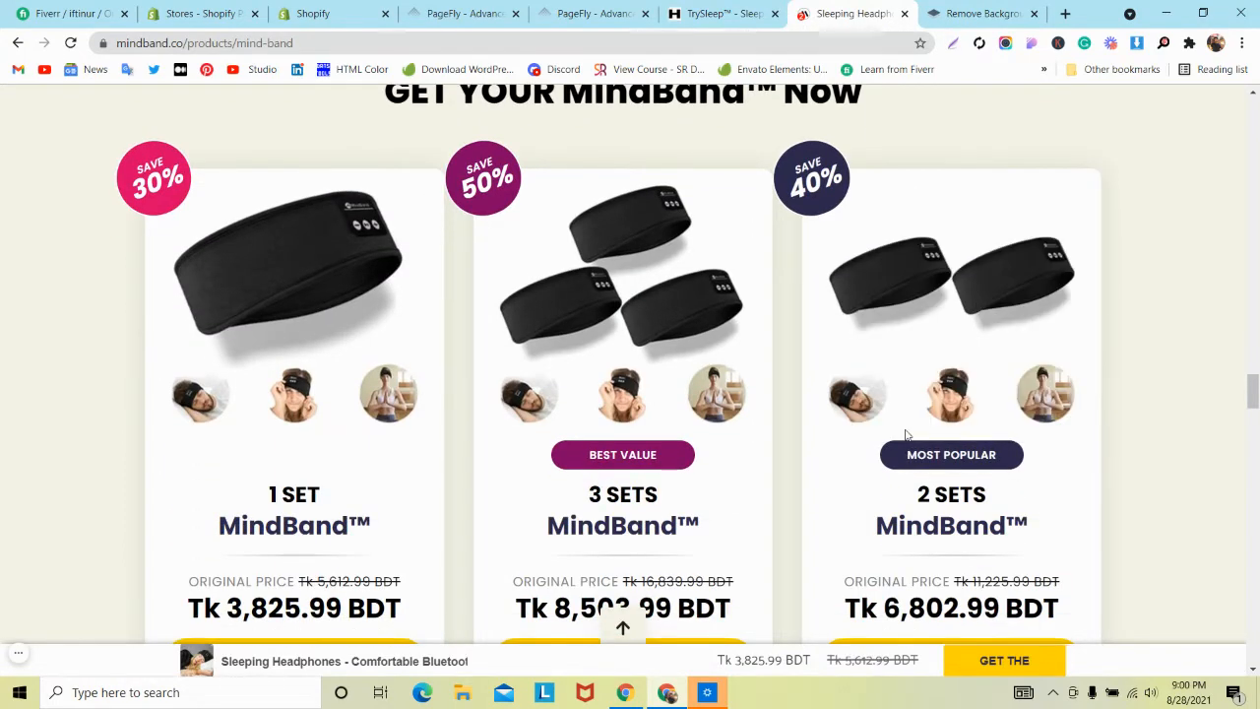
{"action": "left_click", "coordinate": [1224, 349]}
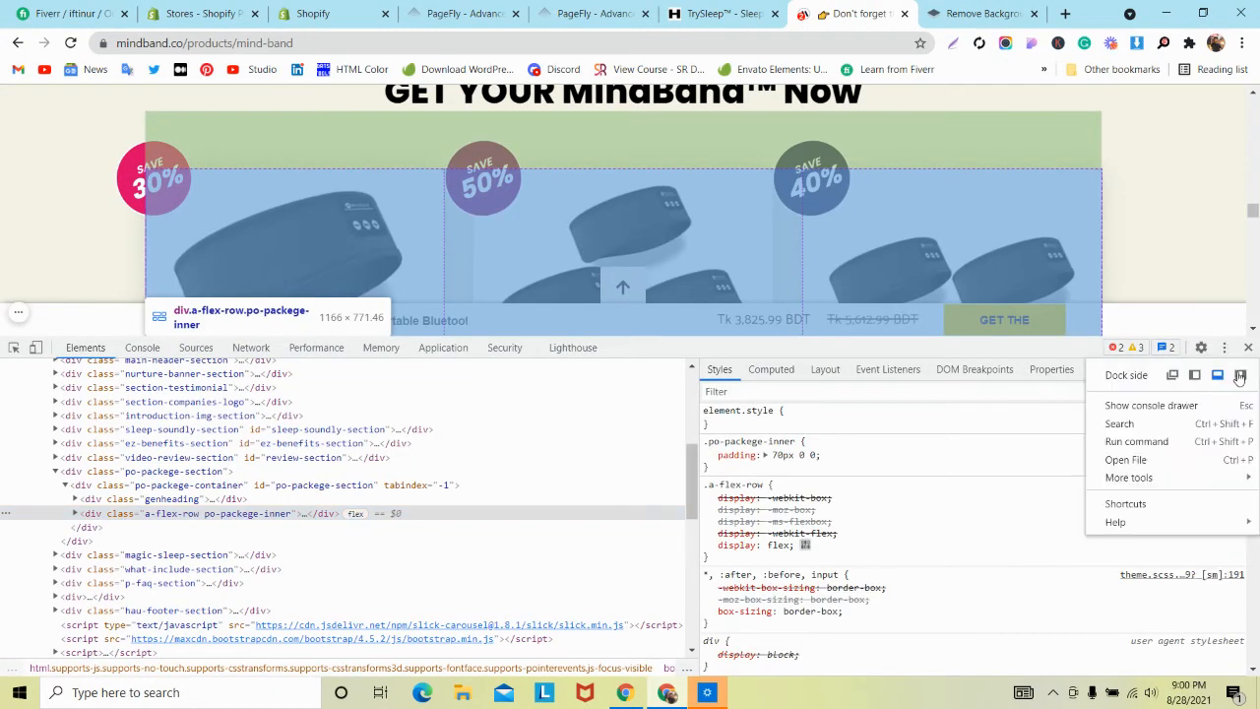
{"action": "left_click", "coordinate": [1240, 375]}
{"action": "left_click", "coordinate": [841, 96]}
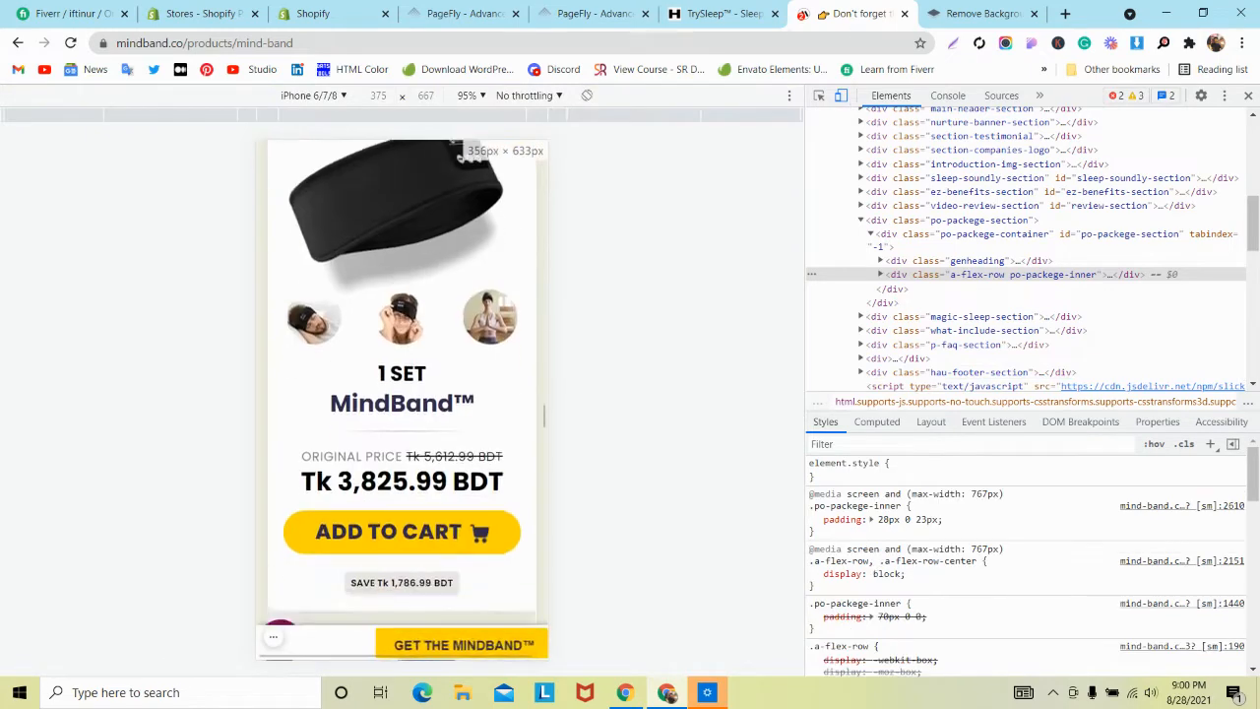
Step: Compare the mobile "Doesn't Stop At Sleep…" section on the MindBand reference and the TrySleep page, examining image order, widths and text
{"action": "scroll", "coordinate": [463, 156], "scroll_direction": "down", "scroll_amount": 15}
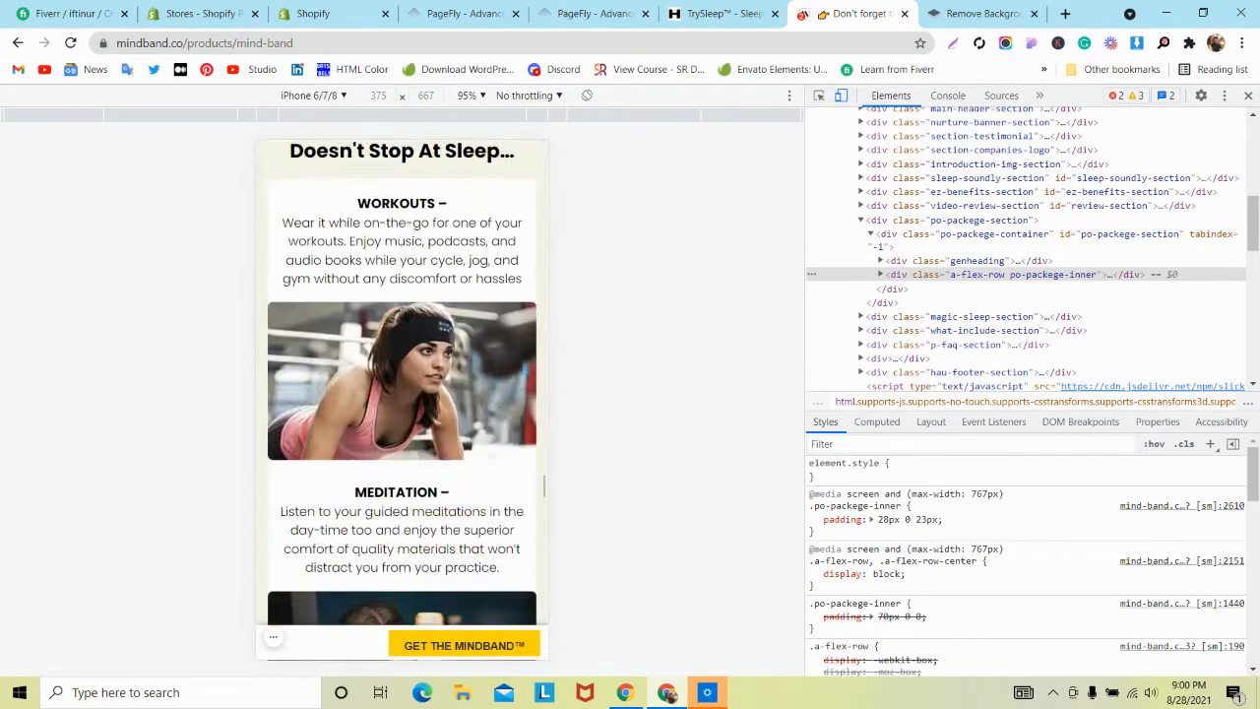
{"action": "scroll", "coordinate": [409, 319], "scroll_direction": "down", "scroll_amount": 10}
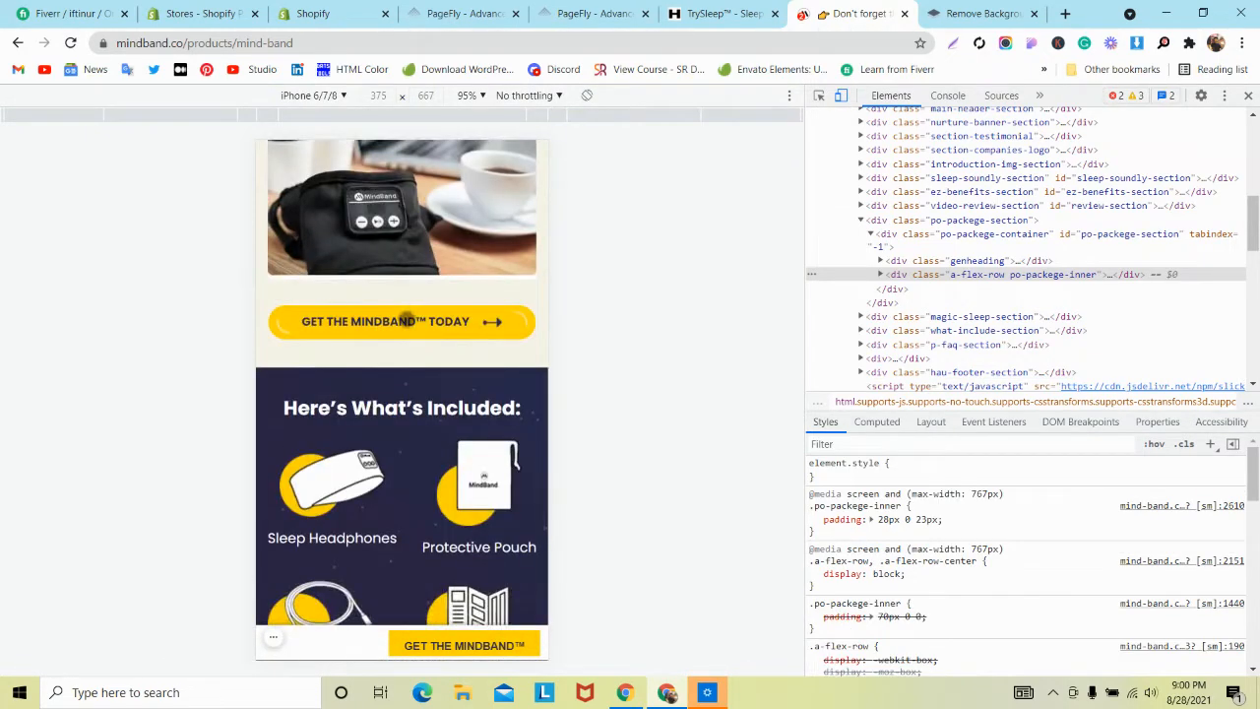
{"action": "scroll", "coordinate": [408, 320], "scroll_direction": "down", "scroll_amount": 3}
{"action": "scroll", "coordinate": [407, 320], "scroll_direction": "up", "scroll_amount": 3}
{"action": "left_click", "coordinate": [724, 14]}
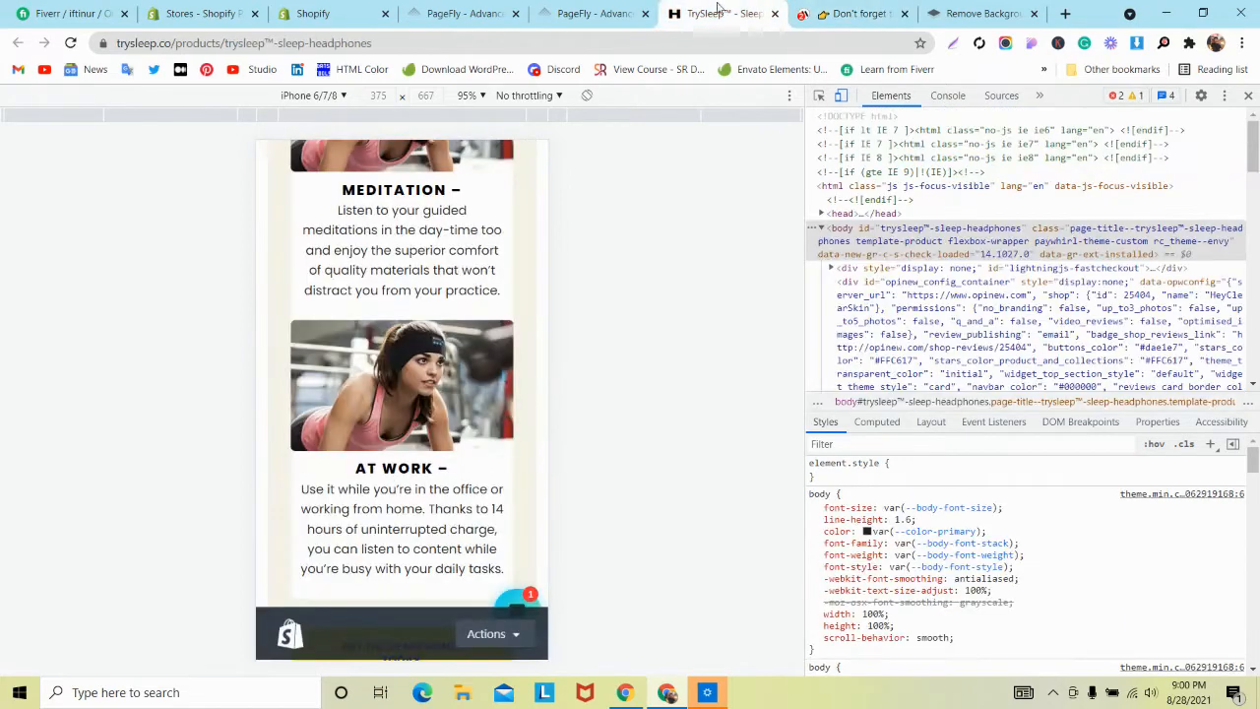
{"action": "scroll", "coordinate": [425, 343], "scroll_direction": "up", "scroll_amount": 5}
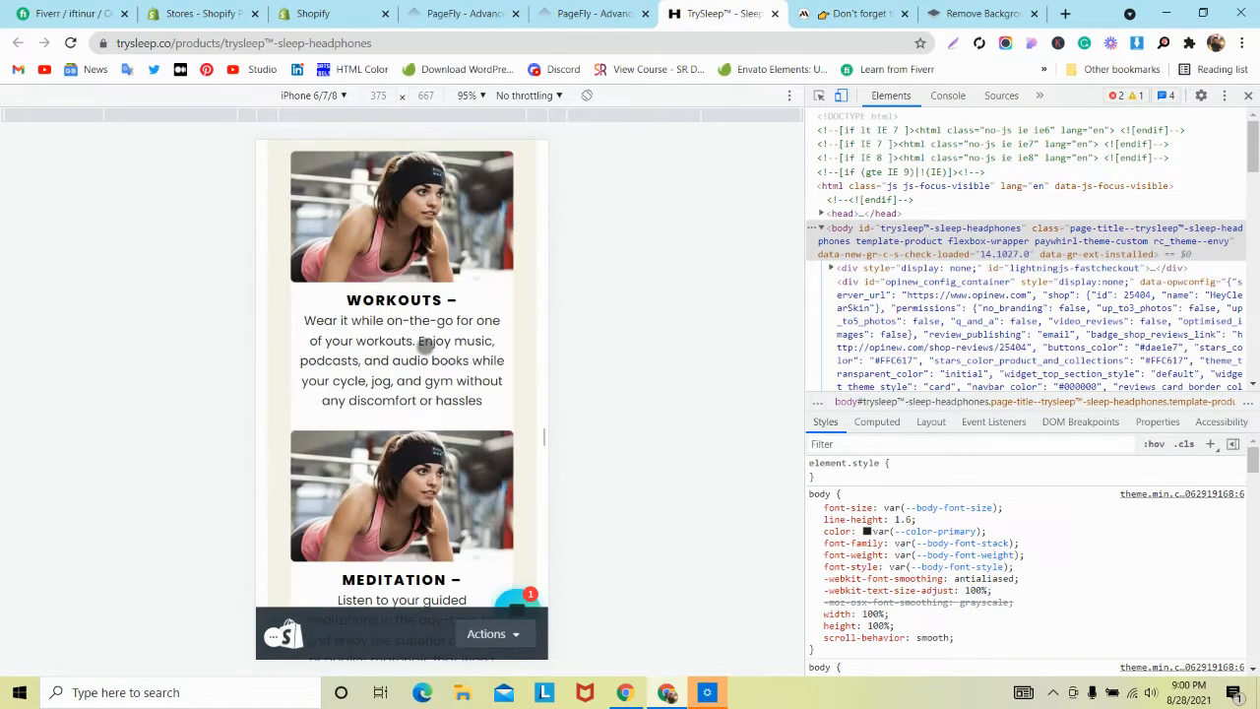
{"action": "scroll", "coordinate": [425, 343], "scroll_direction": "down", "scroll_amount": 3}
{"action": "scroll", "coordinate": [426, 348], "scroll_direction": "up", "scroll_amount": 6}
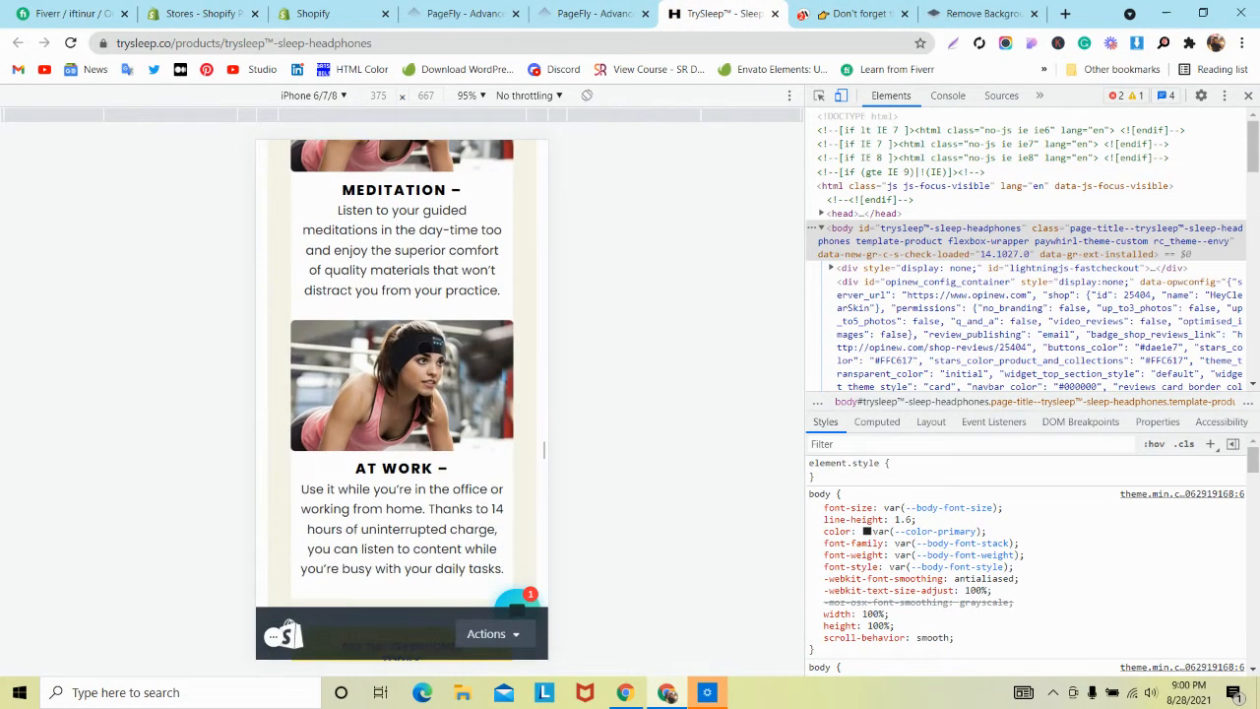
{"action": "scroll", "coordinate": [425, 347], "scroll_direction": "down", "scroll_amount": 2}
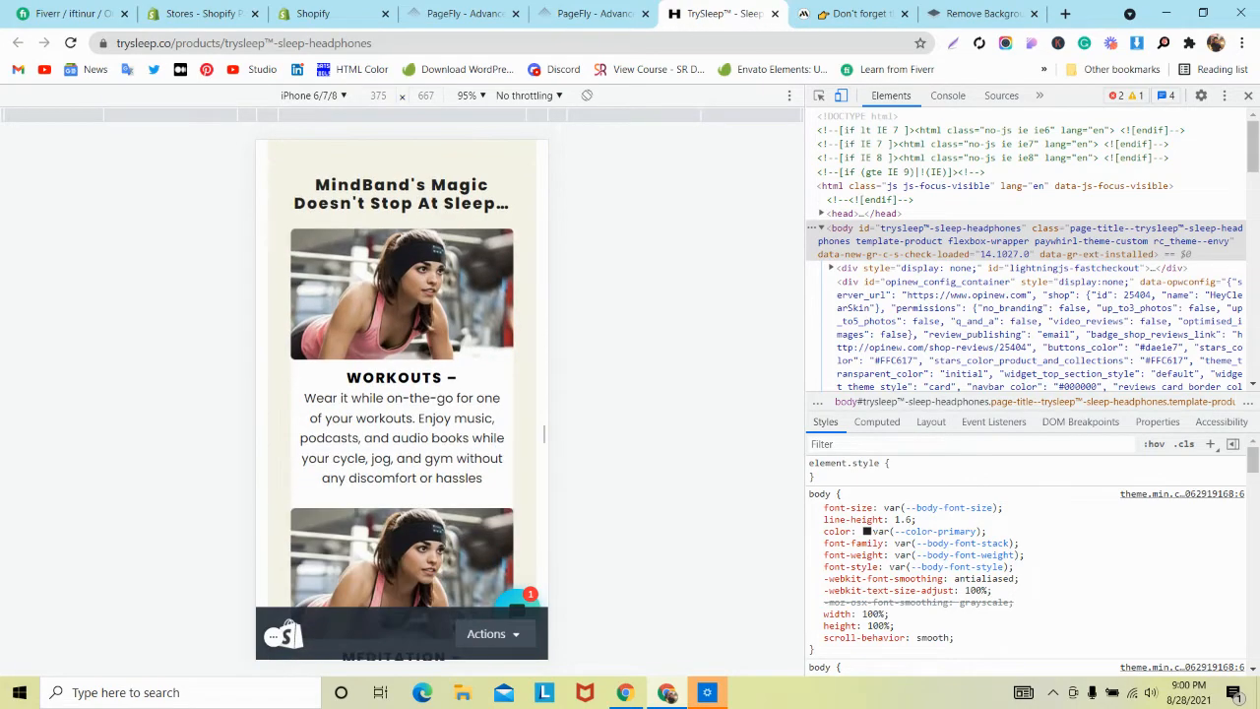
Step: Switch to the PageFly editor and change the TrySleep page from the All Devices view to the Mobile view
{"action": "left_click", "coordinate": [591, 14]}
{"action": "scroll", "coordinate": [645, 218], "scroll_direction": "down", "scroll_amount": 8}
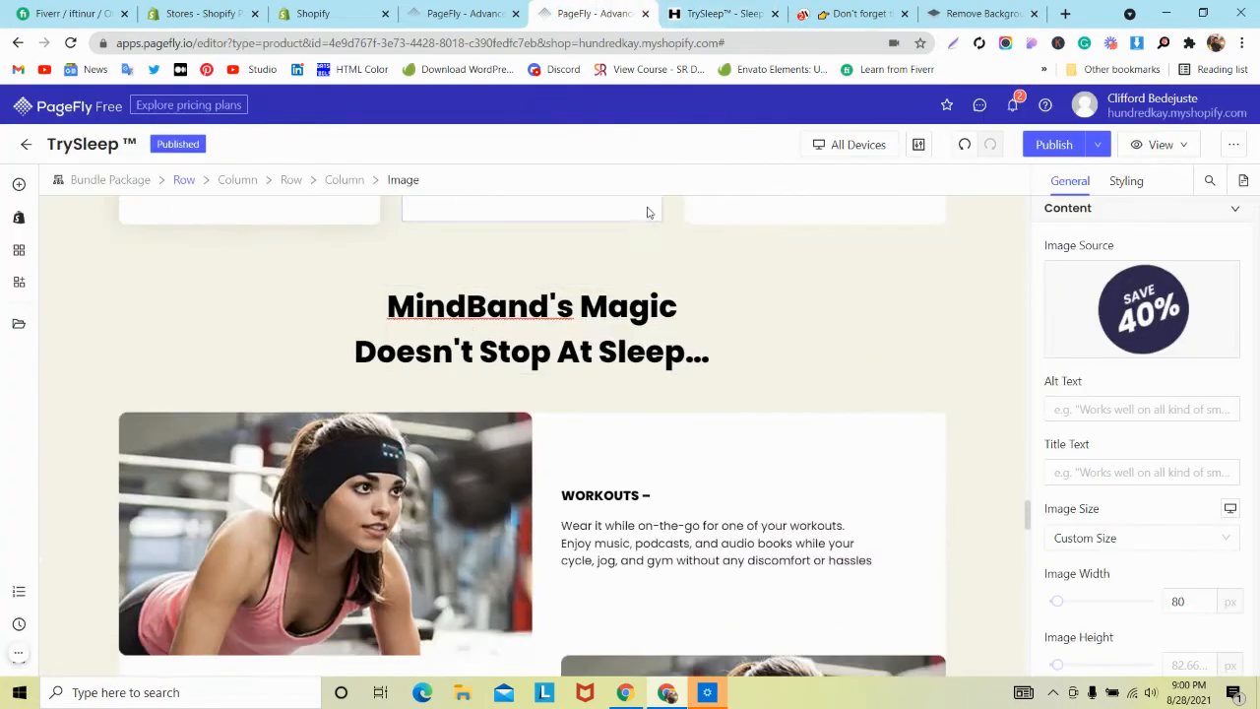
{"action": "scroll", "coordinate": [645, 219], "scroll_direction": "down", "scroll_amount": 3}
{"action": "left_click", "coordinate": [858, 145]}
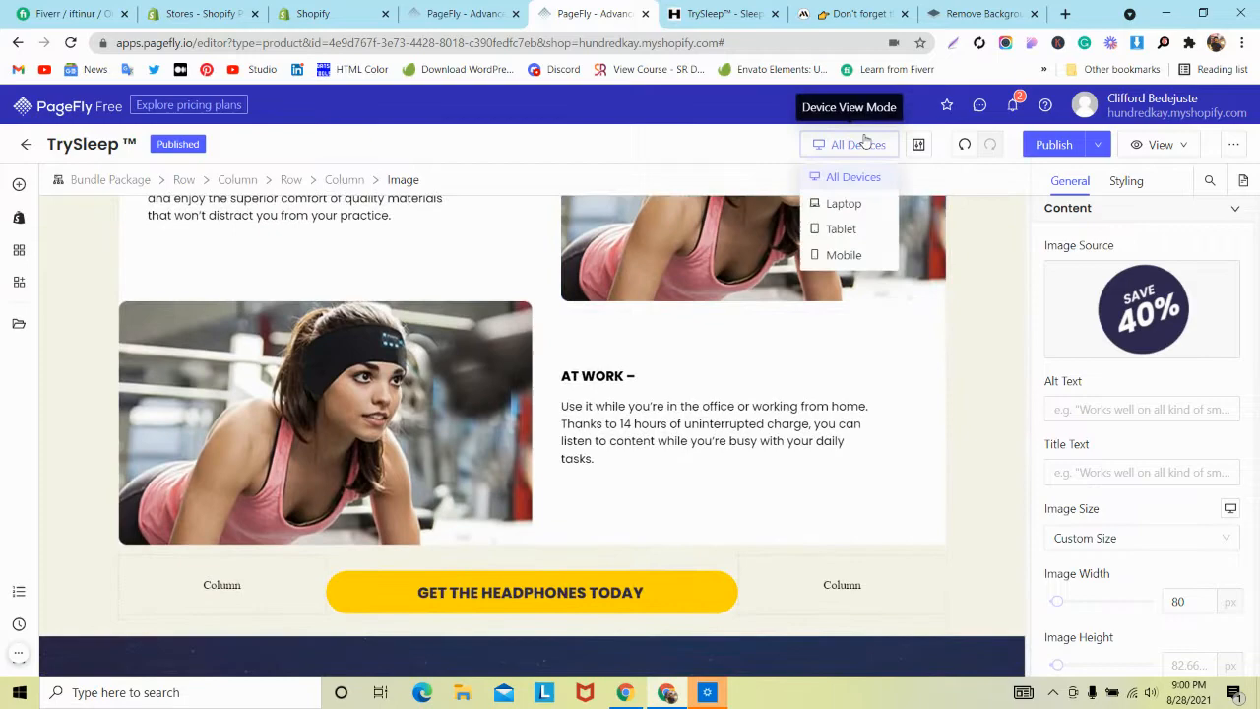
{"action": "left_click", "coordinate": [847, 254]}
{"action": "scroll", "coordinate": [520, 340], "scroll_direction": "down", "scroll_amount": 10}
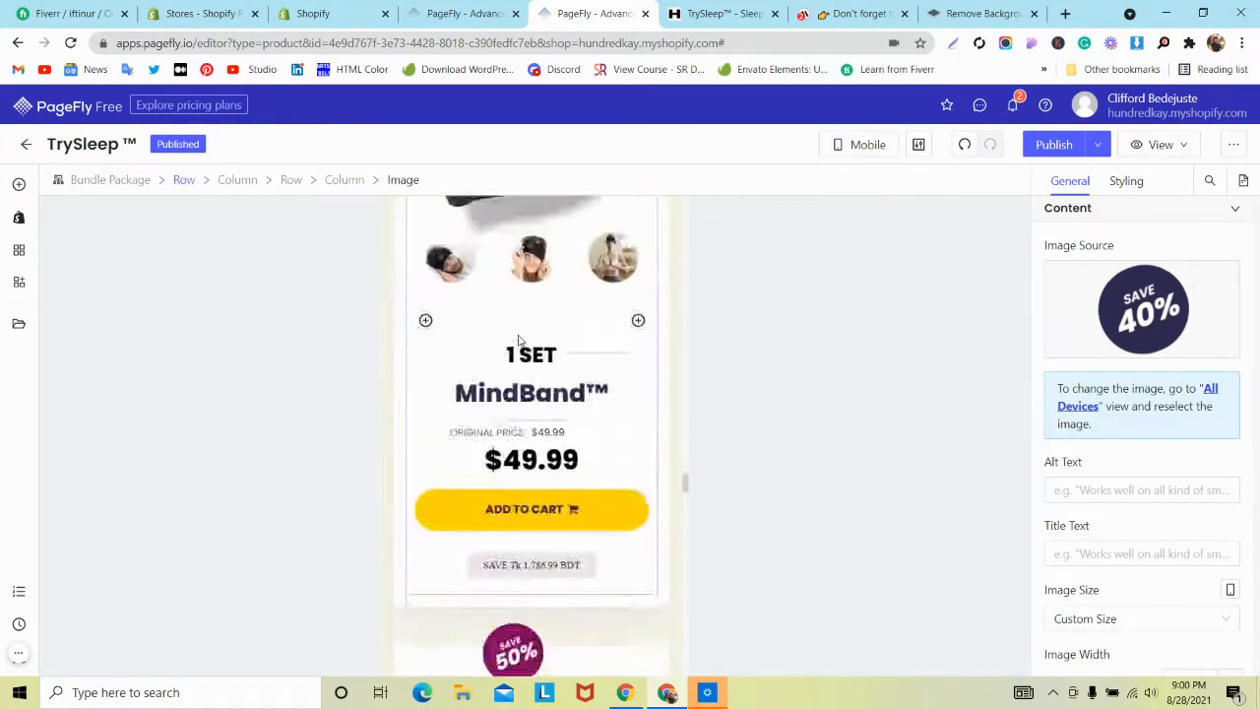
Step: Hide the image above the WORKOUTS text on mobile in the "Doesn't Stop At Sleep…" section
{"action": "scroll", "coordinate": [520, 342], "scroll_direction": "down", "scroll_amount": 5}
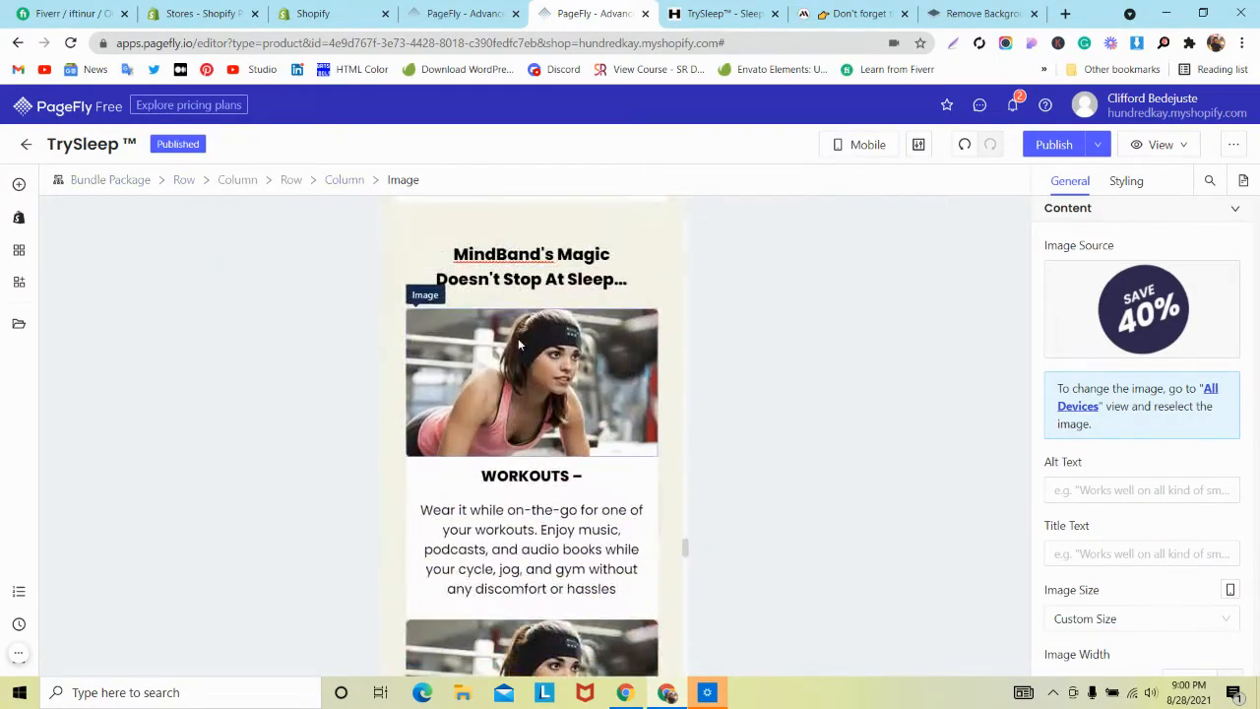
{"action": "scroll", "coordinate": [519, 344], "scroll_direction": "down", "scroll_amount": 8}
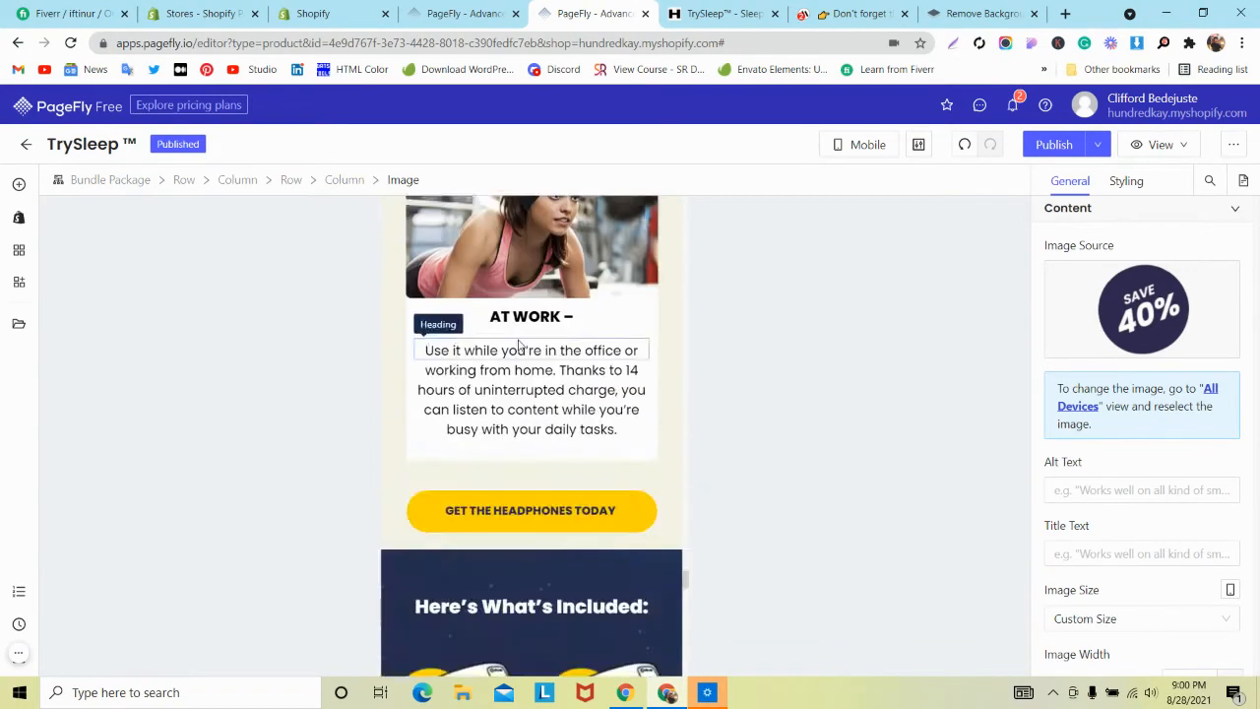
{"action": "scroll", "coordinate": [519, 344], "scroll_direction": "up", "scroll_amount": 4}
{"action": "scroll", "coordinate": [520, 344], "scroll_direction": "up", "scroll_amount": 3}
{"action": "left_click", "coordinate": [518, 348]}
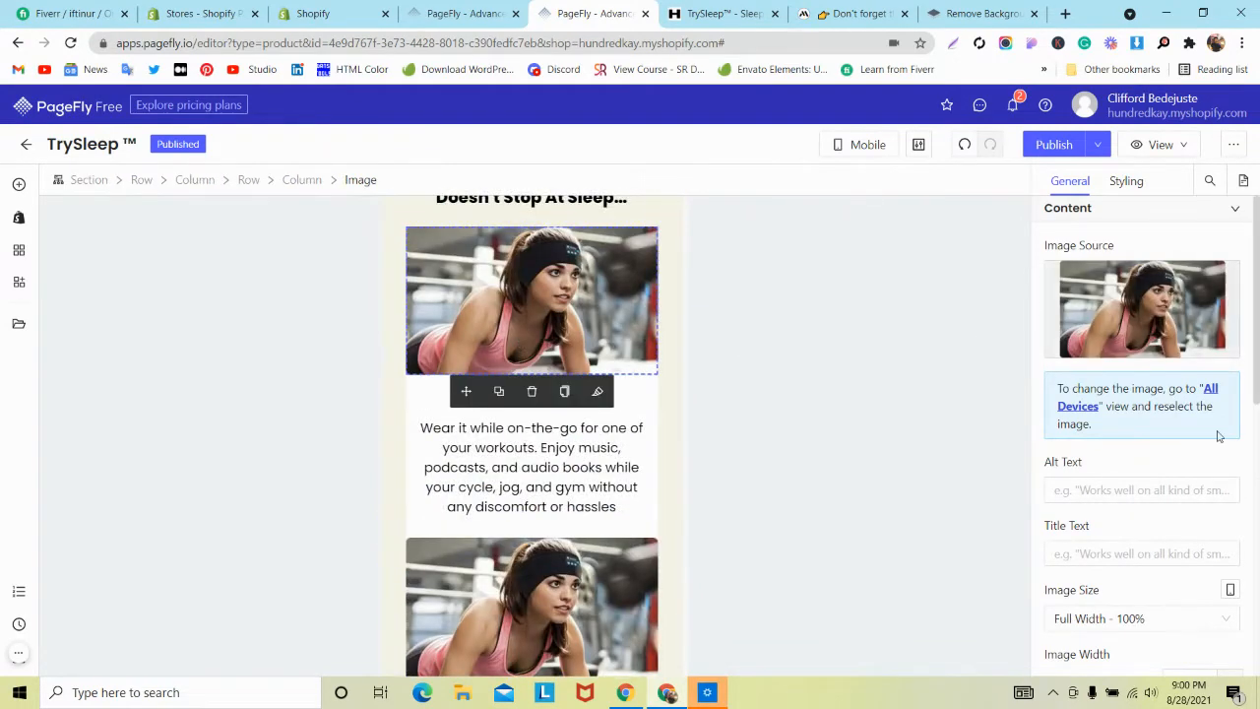
{"action": "scroll", "coordinate": [1218, 435], "scroll_direction": "down", "scroll_amount": 5}
{"action": "left_click", "coordinate": [1229, 529]}
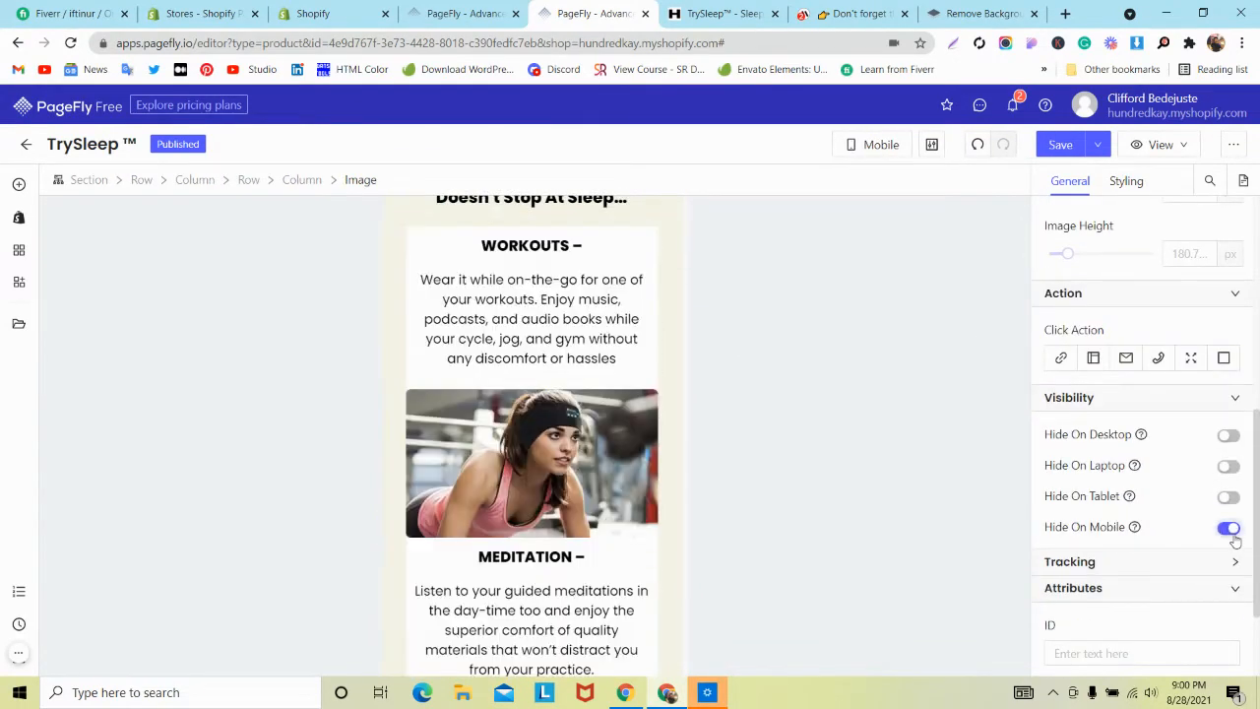
Step: Check the mobile WORKOUTS block on the MindBand reference, then save and publish the TrySleep page
{"action": "left_click", "coordinate": [859, 13]}
{"action": "scroll", "coordinate": [477, 321], "scroll_direction": "up", "scroll_amount": 10}
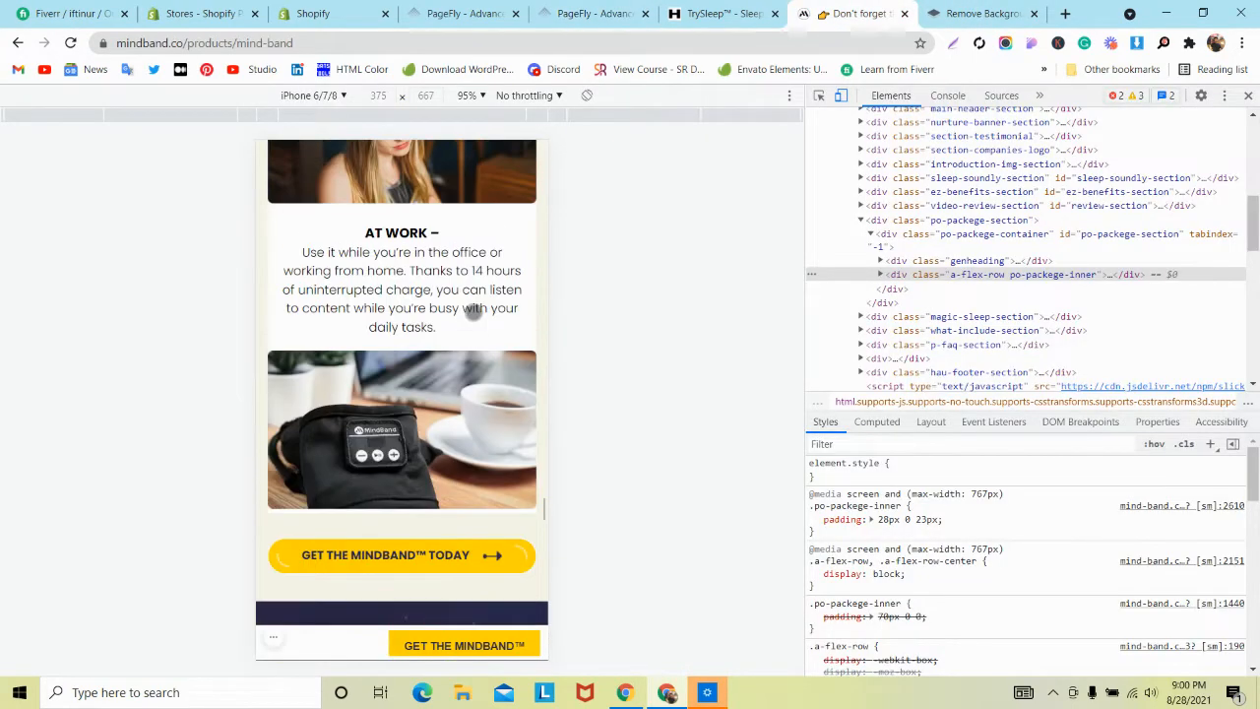
{"action": "scroll", "coordinate": [478, 321], "scroll_direction": "up", "scroll_amount": 3}
{"action": "scroll", "coordinate": [478, 321], "scroll_direction": "down", "scroll_amount": 4}
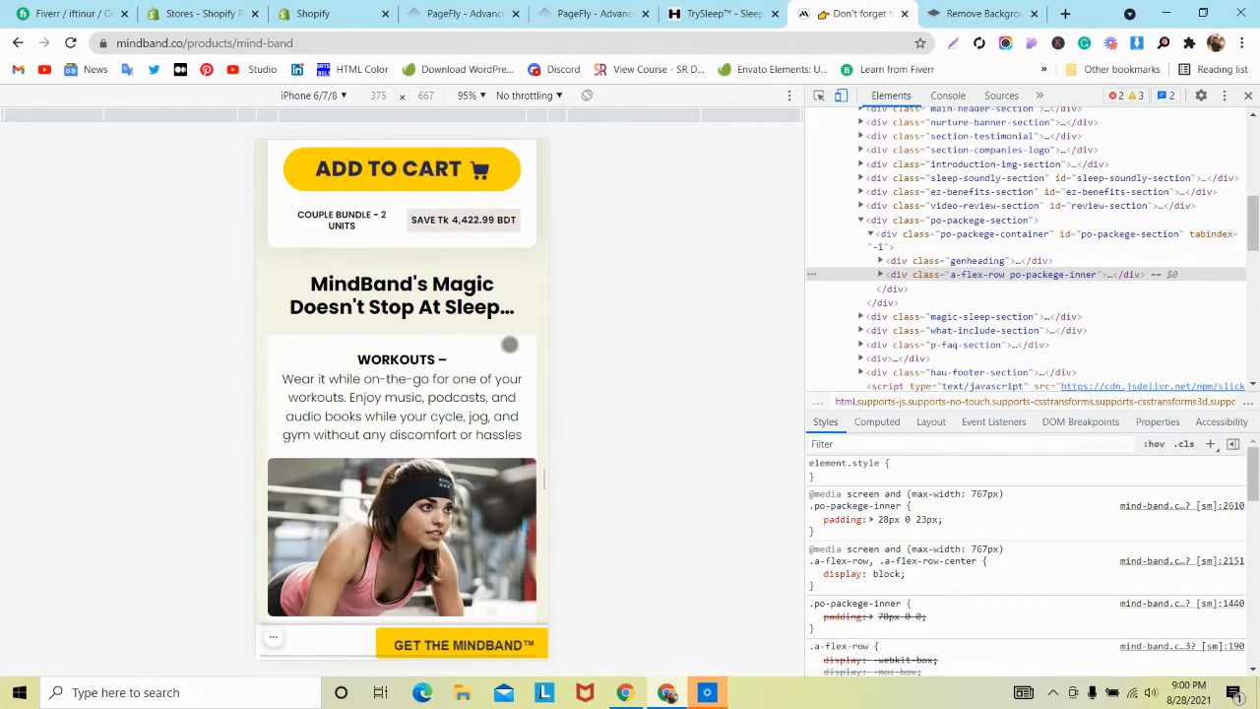
{"action": "left_click", "coordinate": [625, 9]}
{"action": "left_click", "coordinate": [1097, 146]}
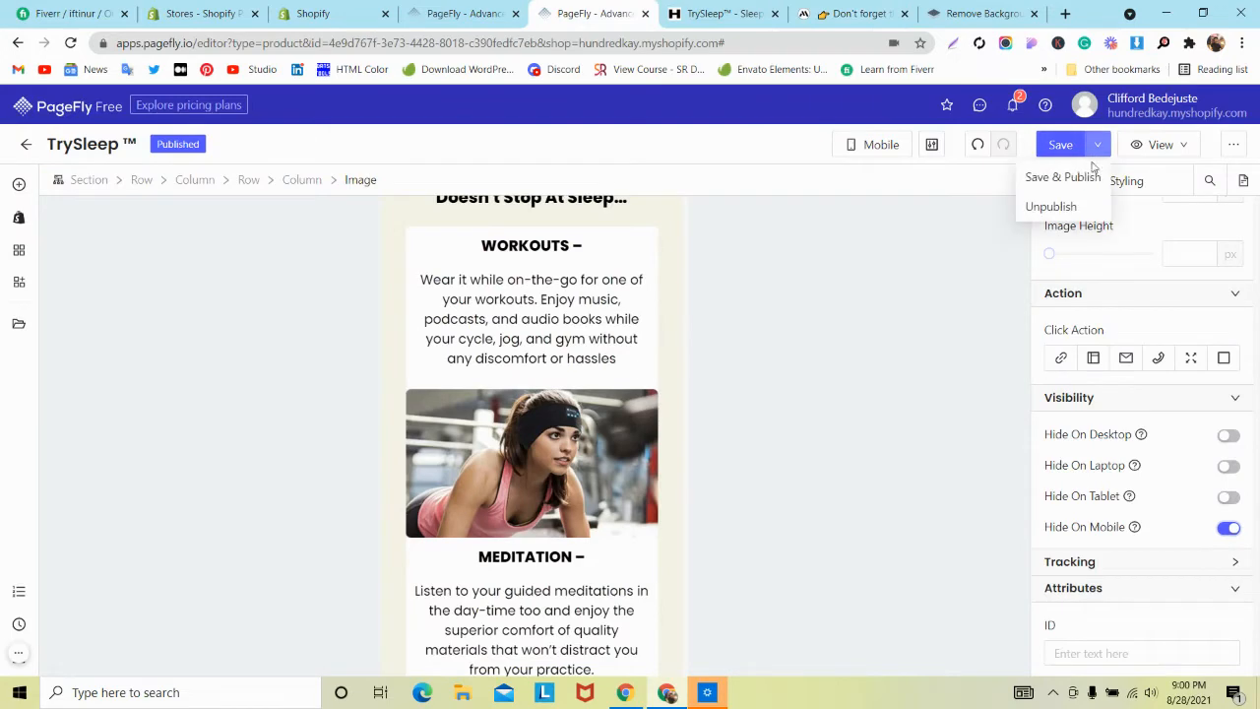
{"action": "left_click", "coordinate": [1064, 178]}
Step: Compare the live TrySleep page with the MindBand reference from the magic section down to "Here's What's Included:"
{"action": "left_click", "coordinate": [724, 12]}
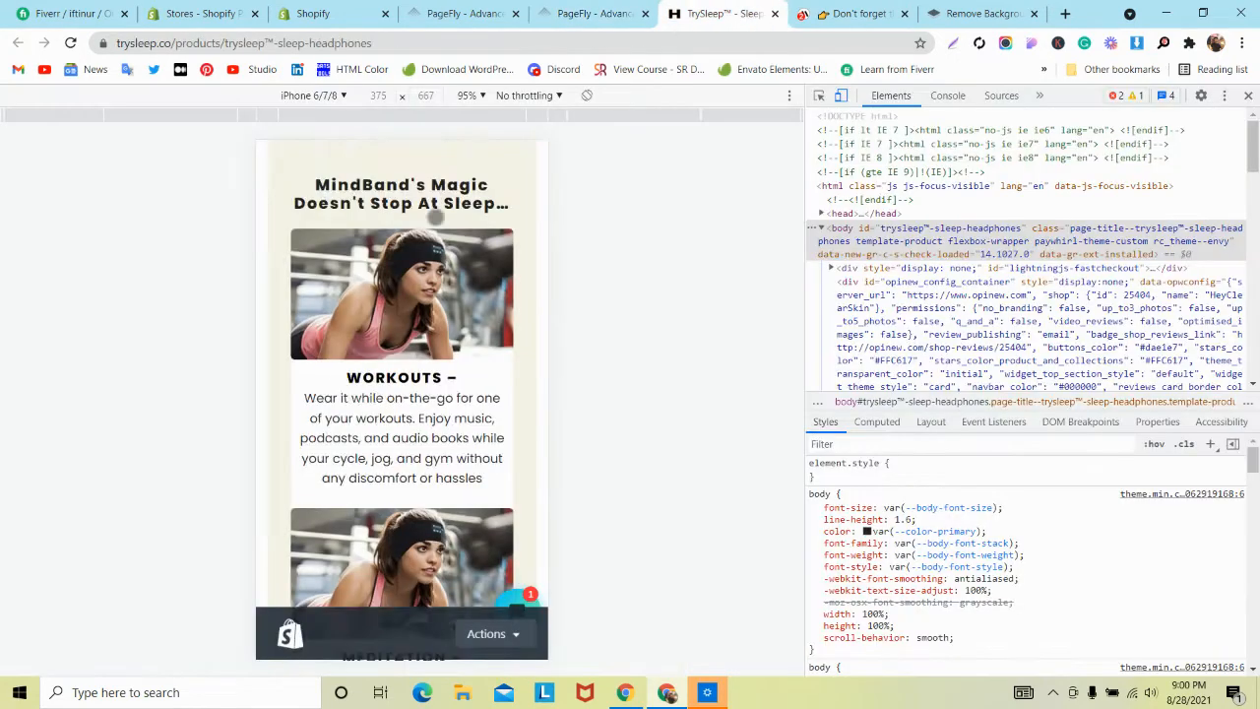
{"action": "scroll", "coordinate": [394, 295], "scroll_direction": "down", "scroll_amount": 6}
{"action": "scroll", "coordinate": [362, 258], "scroll_direction": "down", "scroll_amount": 2}
{"action": "key", "text": "ctrl+Tab"}
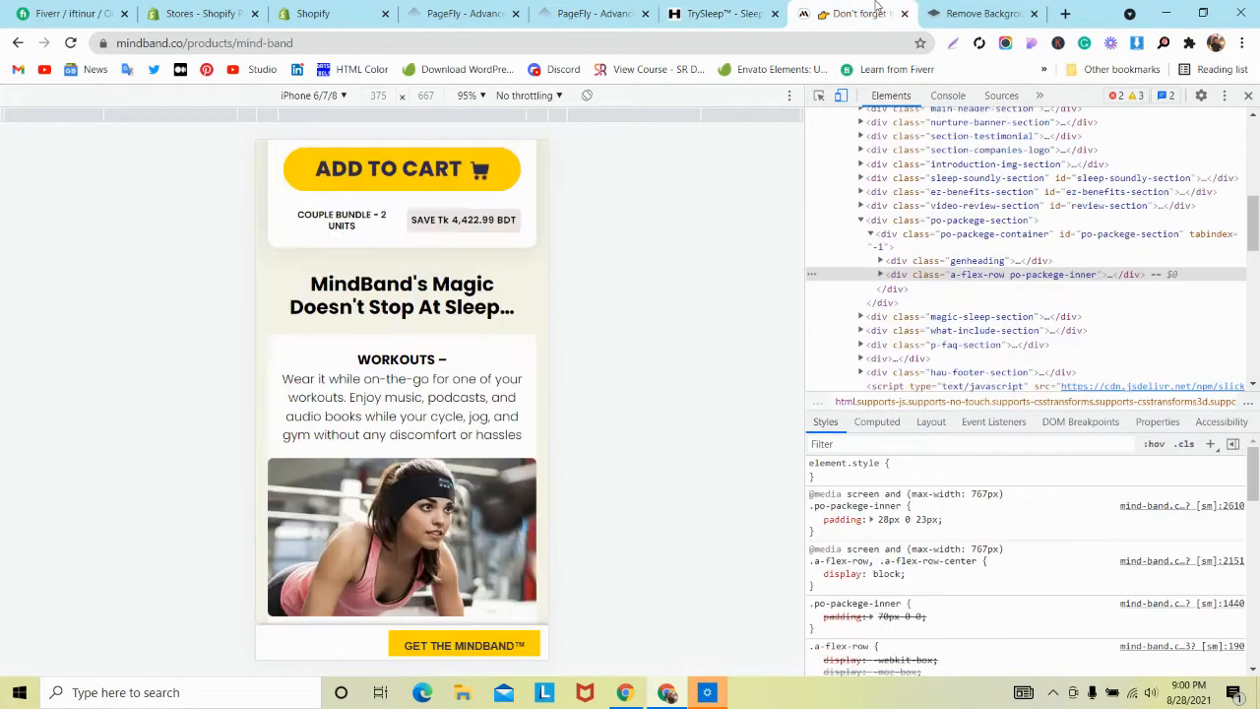
{"action": "scroll", "coordinate": [392, 246], "scroll_direction": "down", "scroll_amount": 5}
{"action": "scroll", "coordinate": [392, 246], "scroll_direction": "down", "scroll_amount": 7}
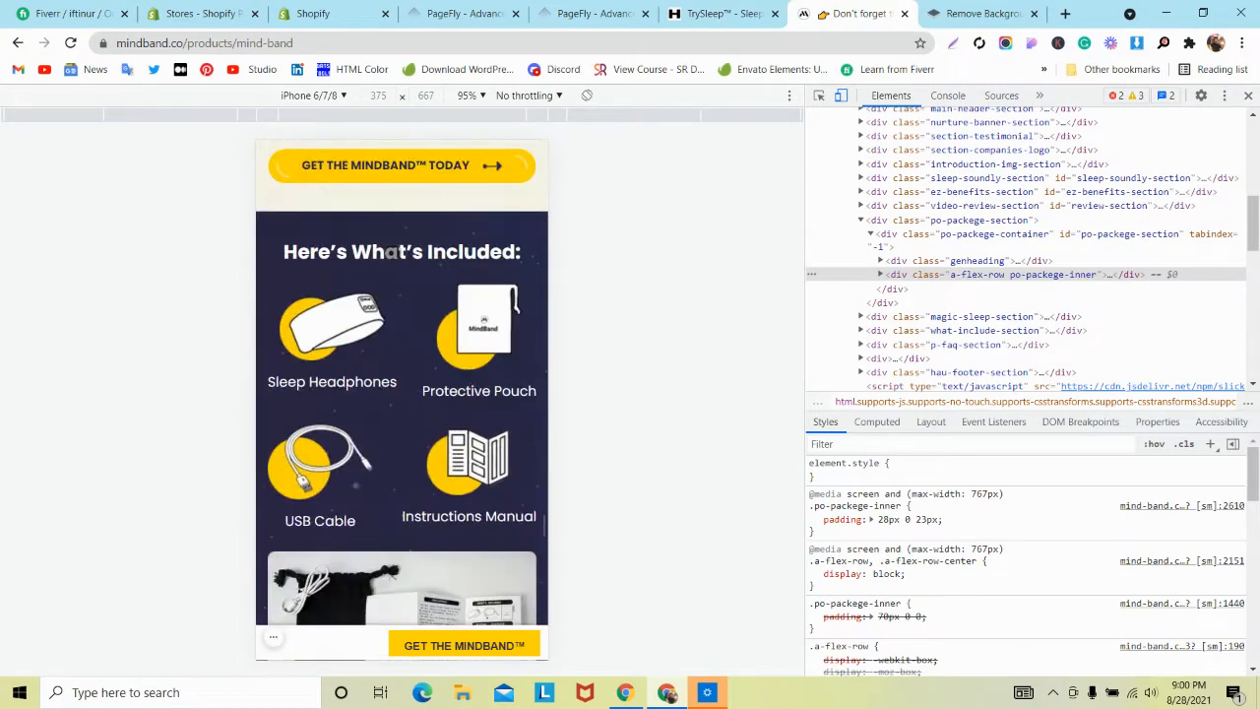
{"action": "scroll", "coordinate": [392, 246], "scroll_direction": "up", "scroll_amount": 2}
Step: Set the mobile font size of the "GET THE HEADPHONES TODAY" button above the "Here's What's Included:" section to 12 px
{"action": "left_click", "coordinate": [591, 13]}
{"action": "scroll", "coordinate": [457, 302], "scroll_direction": "down", "scroll_amount": 10}
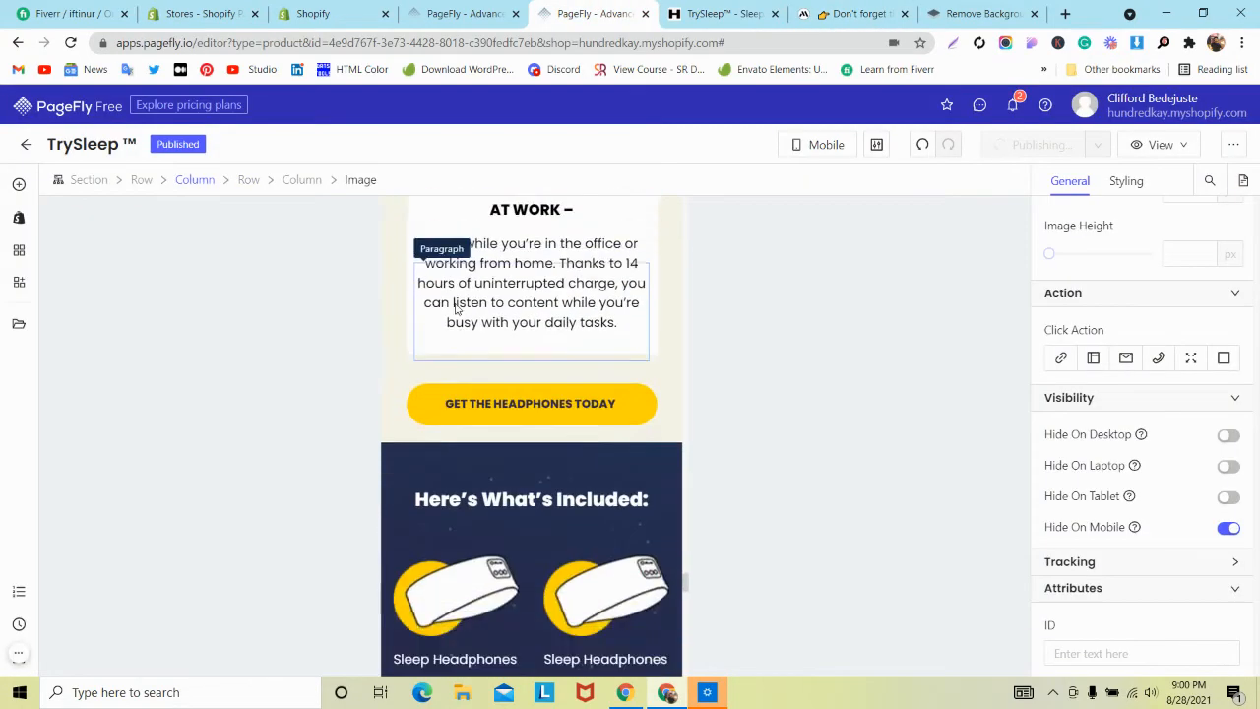
{"action": "left_click", "coordinate": [461, 254]}
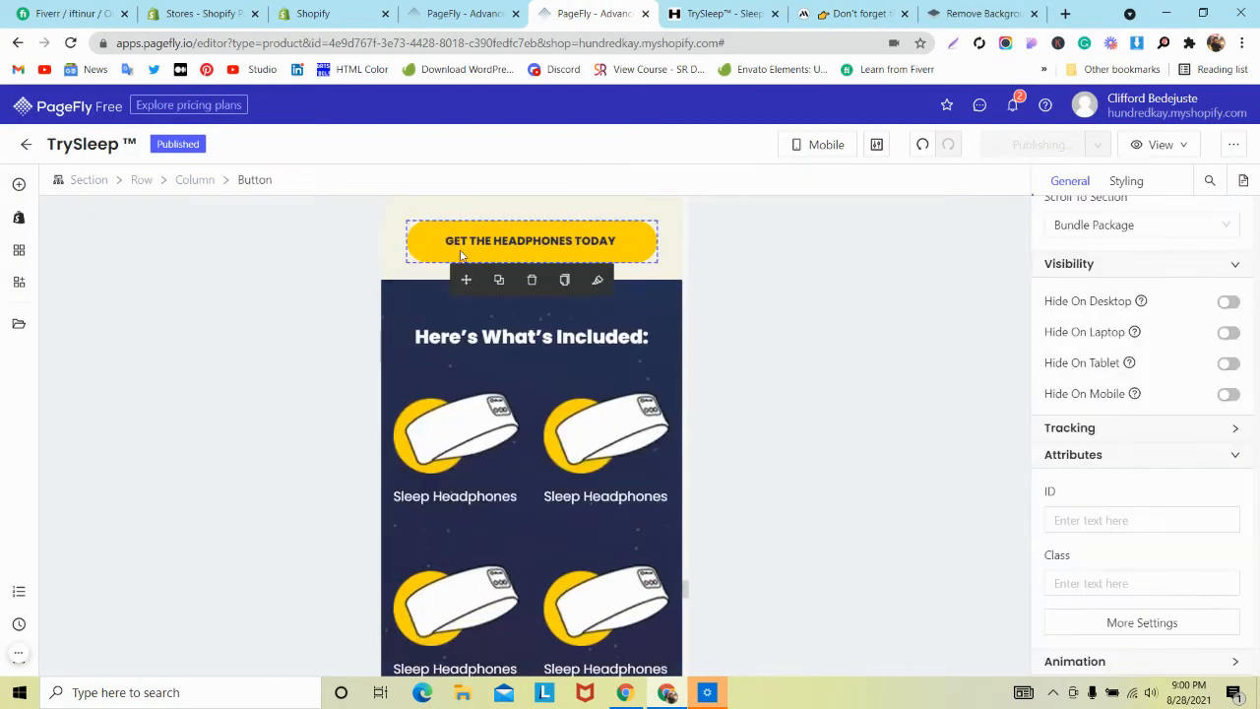
{"action": "left_click", "coordinate": [1137, 186]}
{"action": "scroll", "coordinate": [1162, 394], "scroll_direction": "down", "scroll_amount": 3}
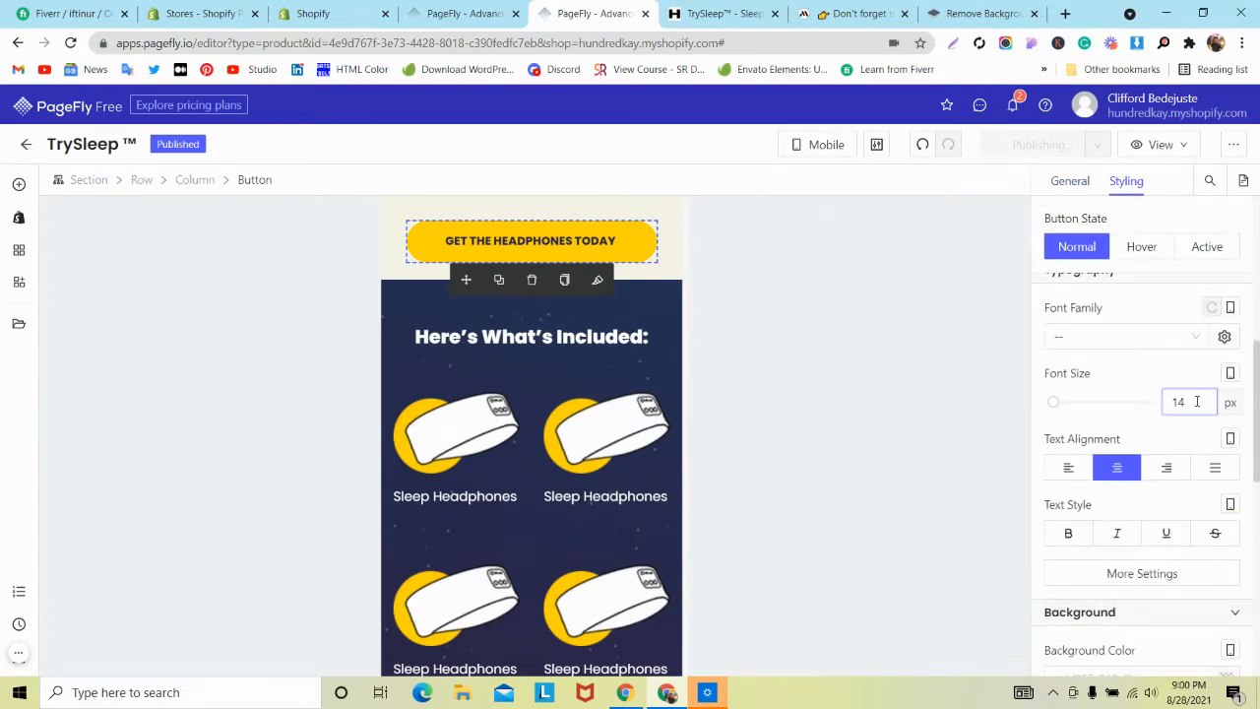
{"action": "key", "text": "Down"}
{"action": "key", "text": "Down"}
{"action": "scroll", "coordinate": [480, 347], "scroll_direction": "down", "scroll_amount": 5}
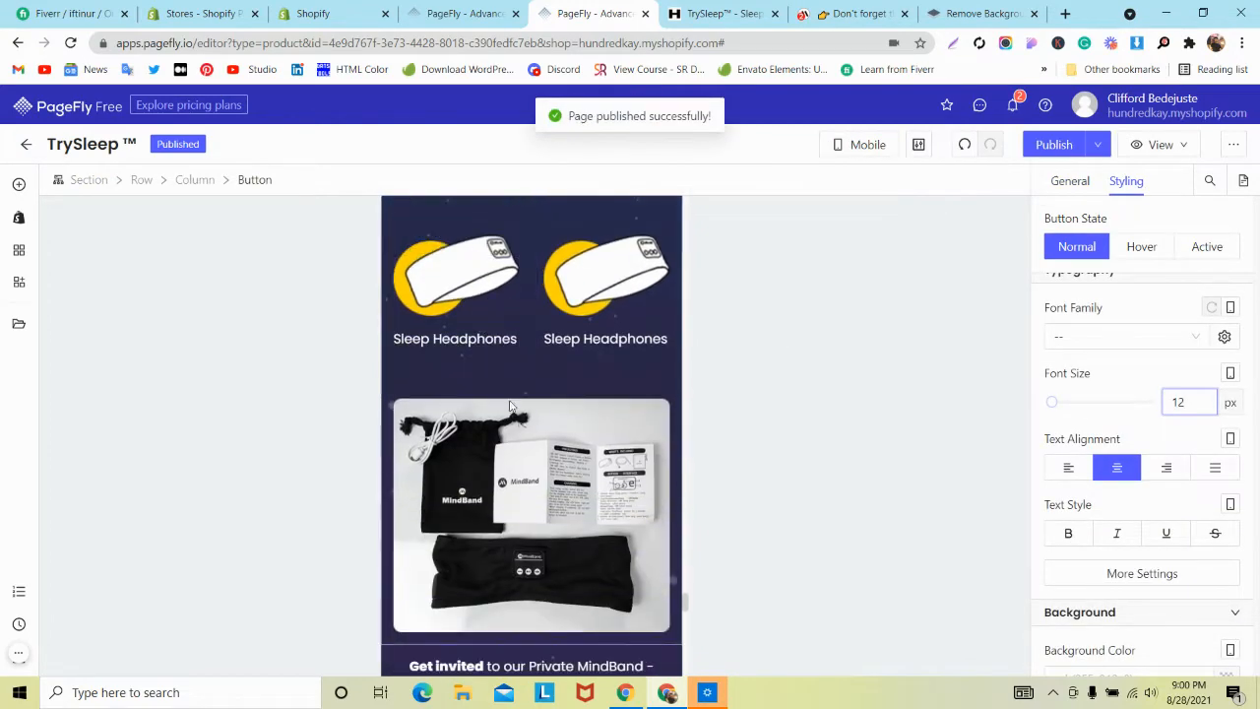
Step: Compare the "Here's What's Included:" and Frequently Asked Questions sections on the live TrySleep page and the MindBand reference
{"action": "key", "text": "ctrl+Tab"}
{"action": "scroll", "coordinate": [300, 346], "scroll_direction": "down", "scroll_amount": 8}
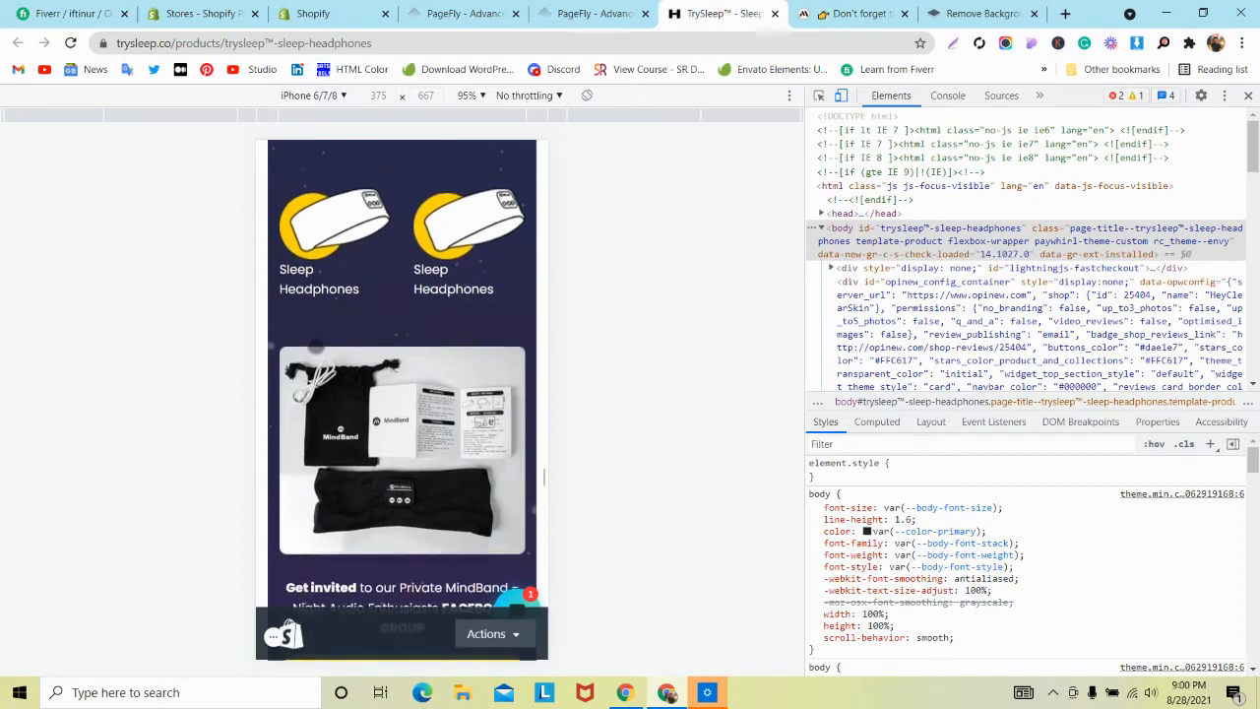
{"action": "left_click", "coordinate": [857, 13]}
{"action": "scroll", "coordinate": [402, 394], "scroll_direction": "down", "scroll_amount": 10}
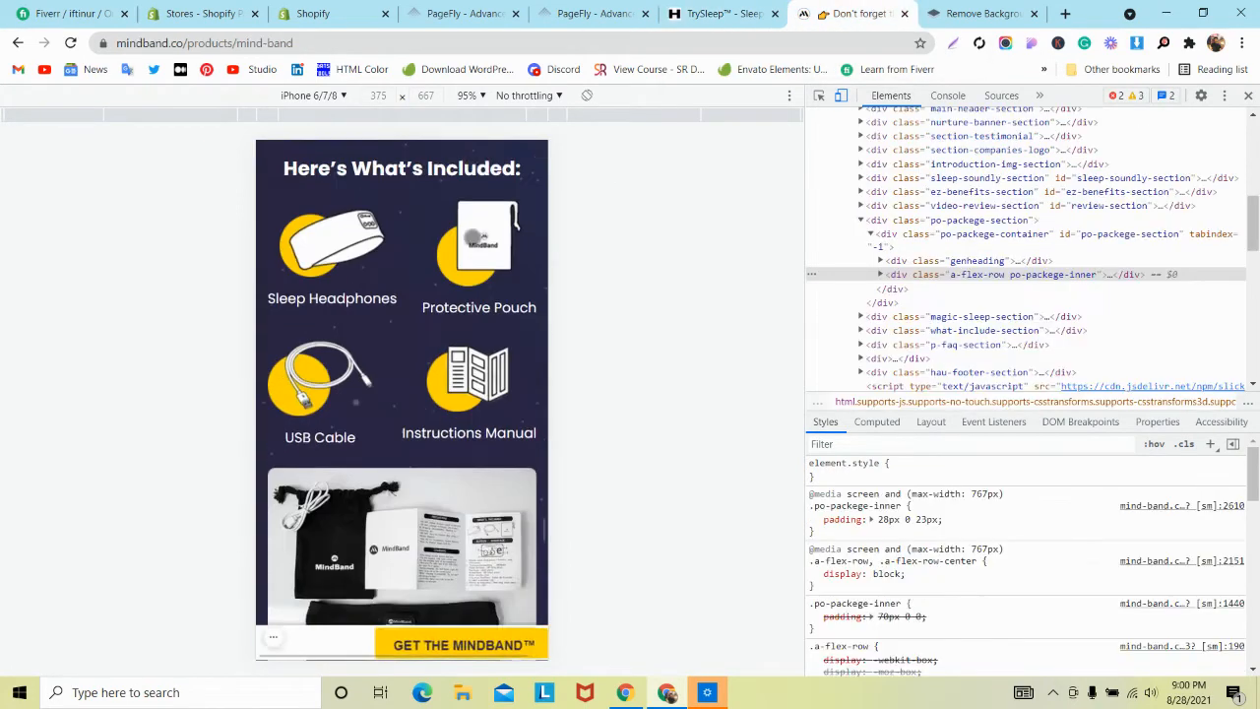
{"action": "left_click", "coordinate": [724, 13]}
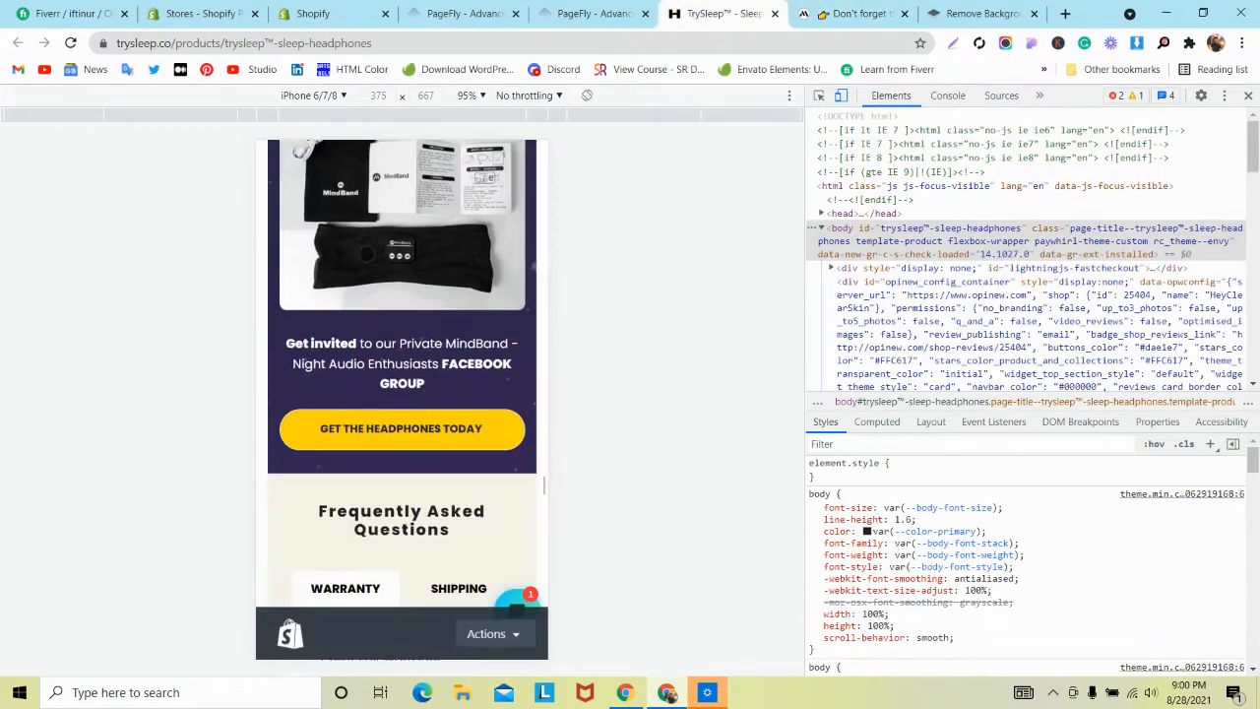
{"action": "scroll", "coordinate": [366, 254], "scroll_direction": "down", "scroll_amount": 5}
{"action": "scroll", "coordinate": [367, 258], "scroll_direction": "up", "scroll_amount": 2}
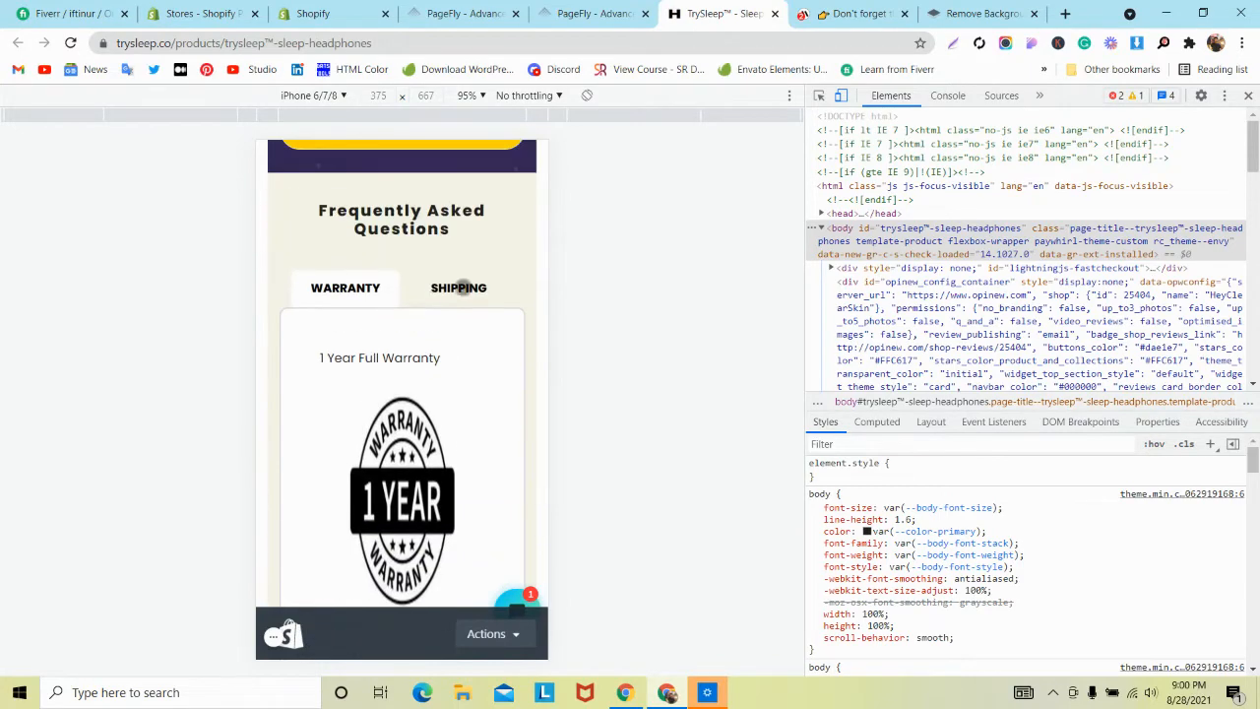
Step: Open the SHIPPING tab on the live TrySleep page and compare its text and shipping table with the MindBand reference
{"action": "left_click", "coordinate": [463, 286]}
{"action": "scroll", "coordinate": [483, 262], "scroll_direction": "down", "scroll_amount": 2}
{"action": "left_click", "coordinate": [857, 13]}
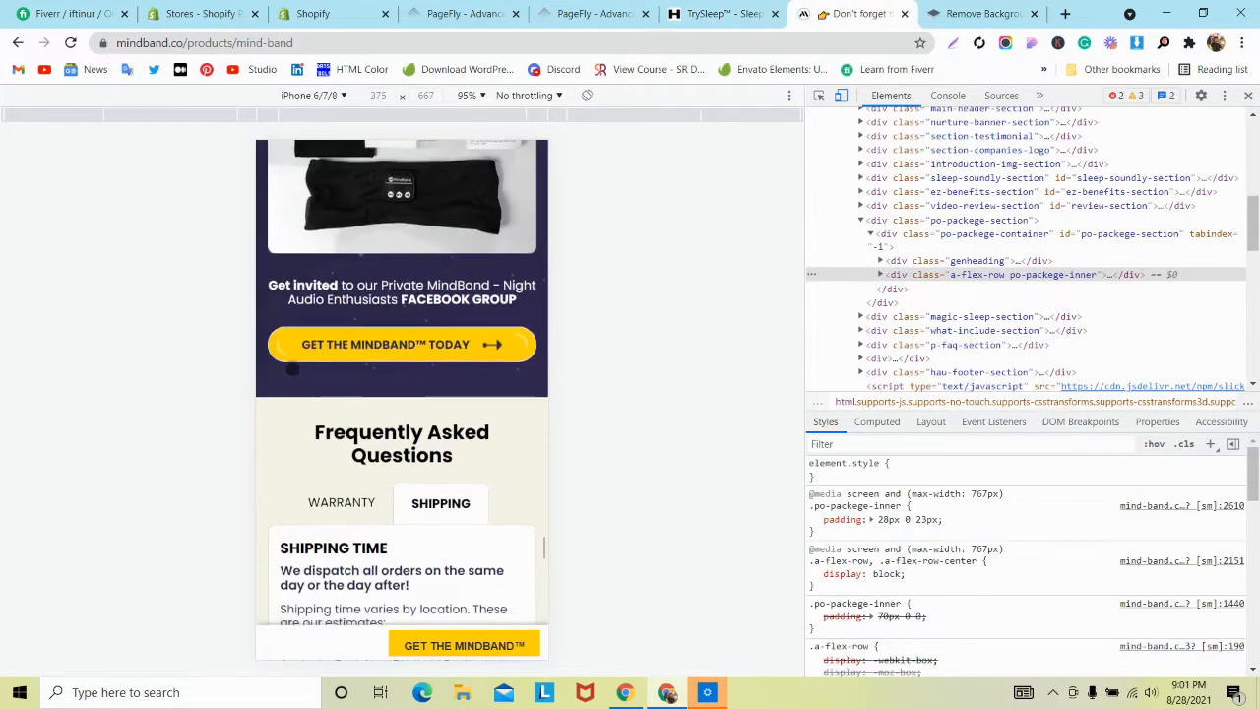
{"action": "scroll", "coordinate": [407, 331], "scroll_direction": "down", "scroll_amount": 5}
{"action": "key", "text": "ctrl+shift+Tab"}
{"action": "scroll", "coordinate": [340, 354], "scroll_direction": "down", "scroll_amount": 2}
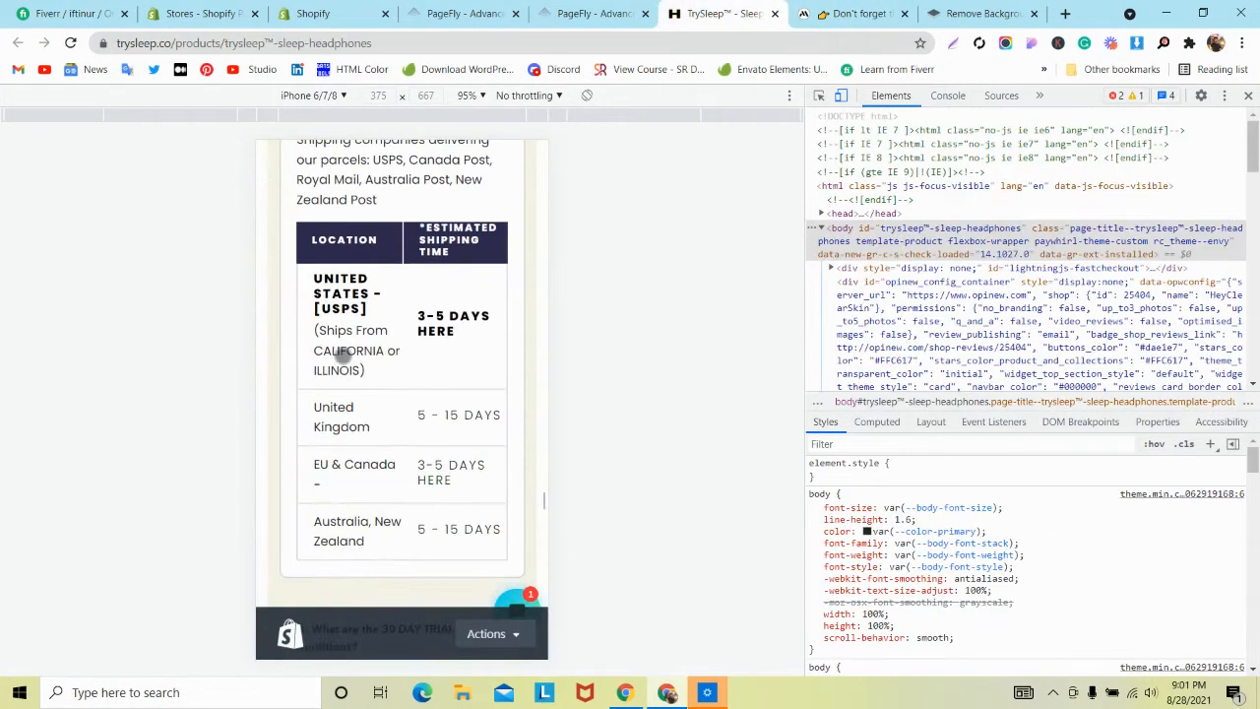
{"action": "scroll", "coordinate": [340, 354], "scroll_direction": "down", "scroll_amount": 1}
{"action": "scroll", "coordinate": [340, 353], "scroll_direction": "up", "scroll_amount": 3}
{"action": "scroll", "coordinate": [340, 353], "scroll_direction": "down", "scroll_amount": 2}
{"action": "scroll", "coordinate": [339, 354], "scroll_direction": "up", "scroll_amount": 2}
{"action": "scroll", "coordinate": [339, 356], "scroll_direction": "up", "scroll_amount": 2}
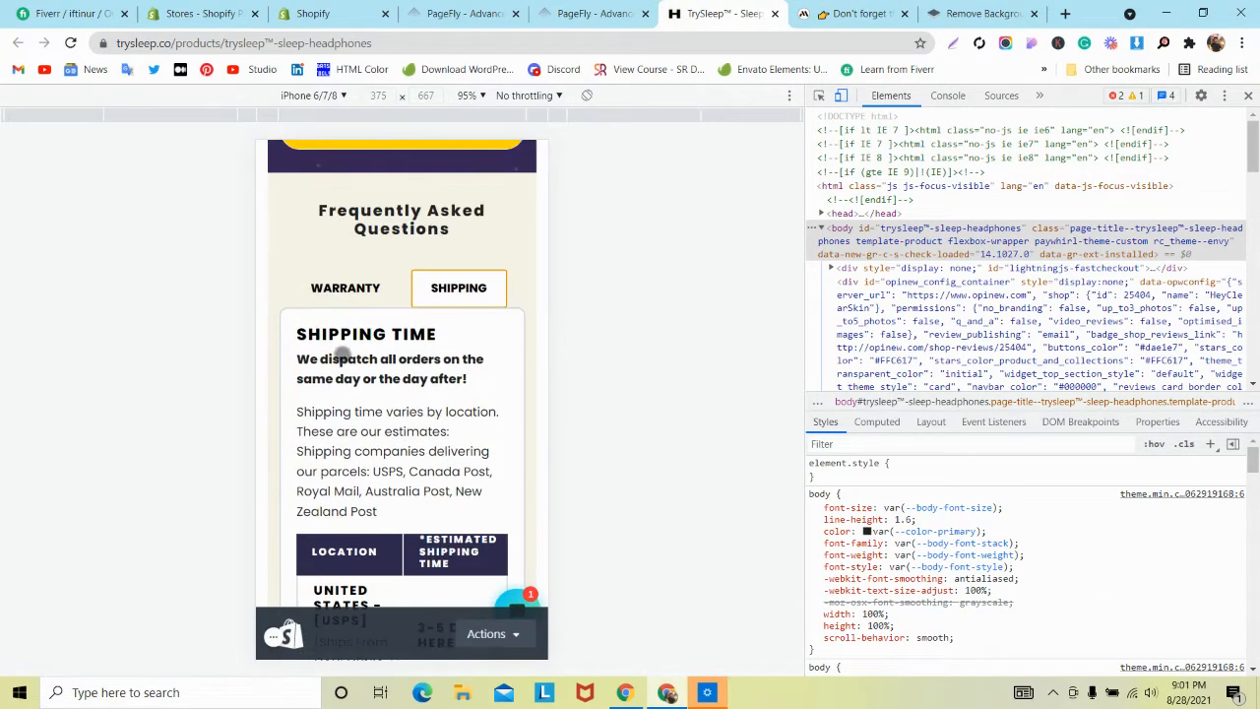
Step: Examine the shipping table's text size and spacing on both pages, then open the live TrySleep page's WARRANTY tab
{"action": "left_click", "coordinate": [836, 11]}
{"action": "scroll", "coordinate": [399, 276], "scroll_direction": "down", "scroll_amount": 1}
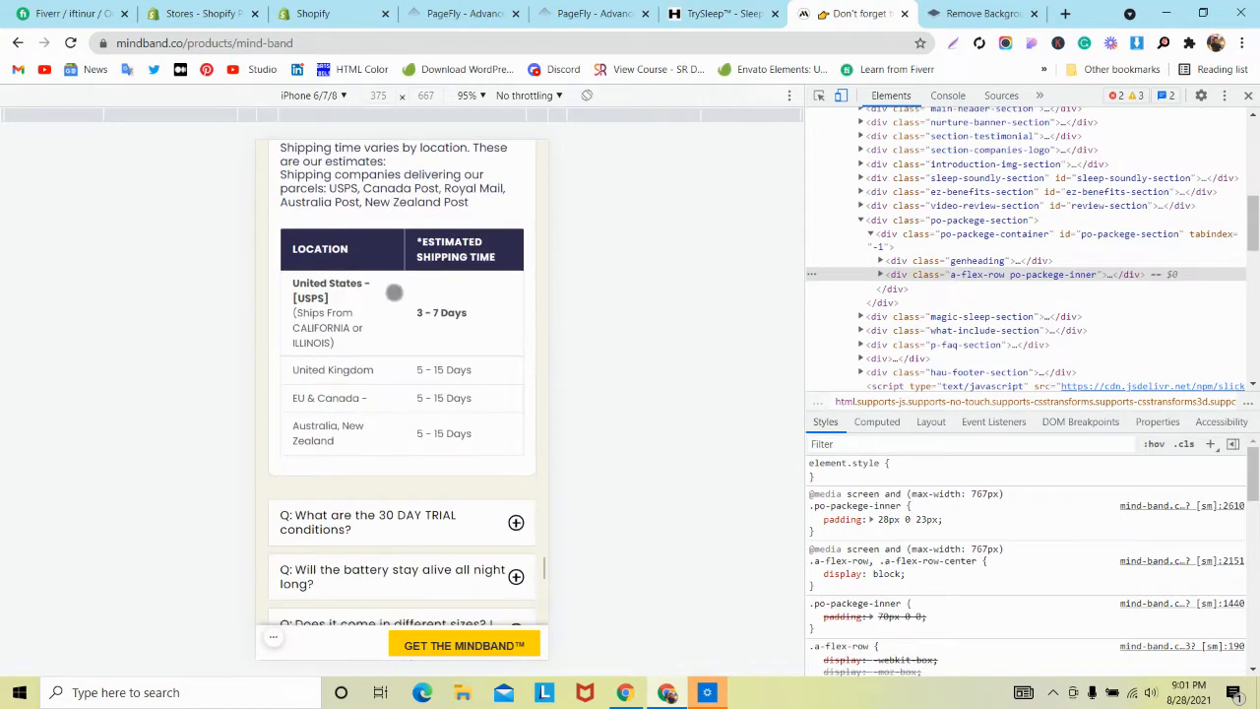
{"action": "left_click", "coordinate": [675, 8]}
{"action": "scroll", "coordinate": [394, 230], "scroll_direction": "down", "scroll_amount": 4}
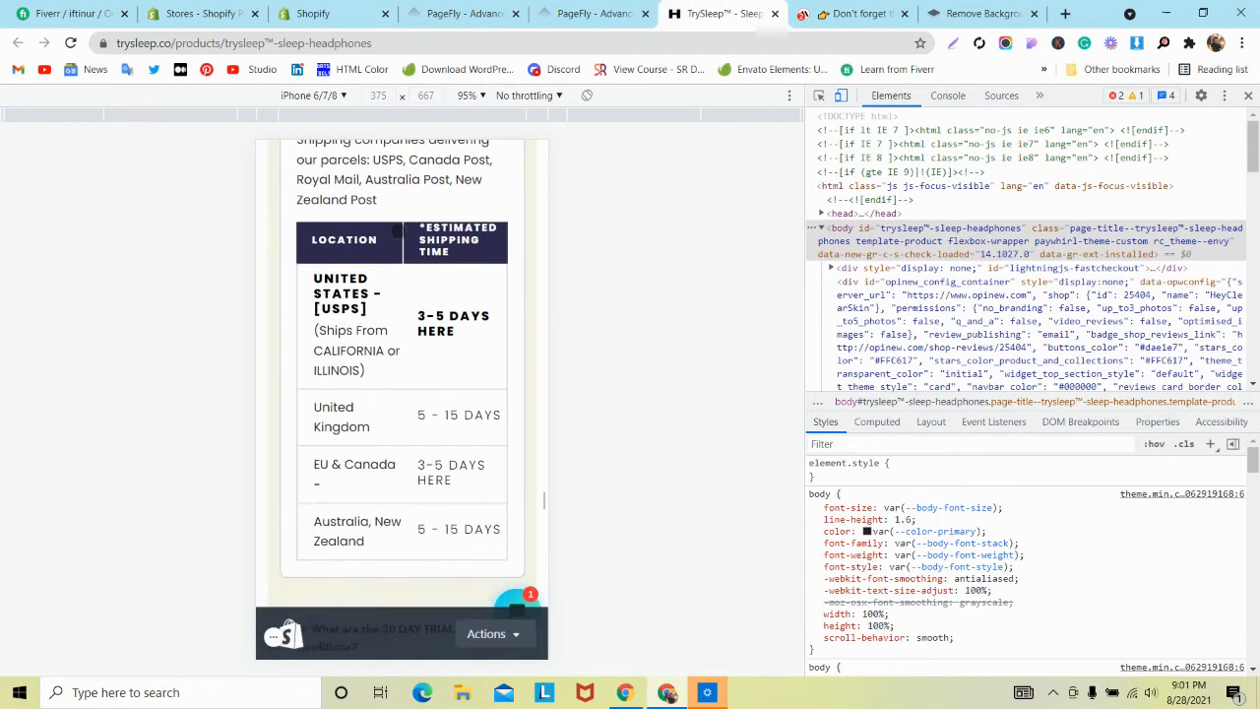
{"action": "scroll", "coordinate": [397, 230], "scroll_direction": "up", "scroll_amount": 1}
{"action": "scroll", "coordinate": [396, 230], "scroll_direction": "up", "scroll_amount": 2}
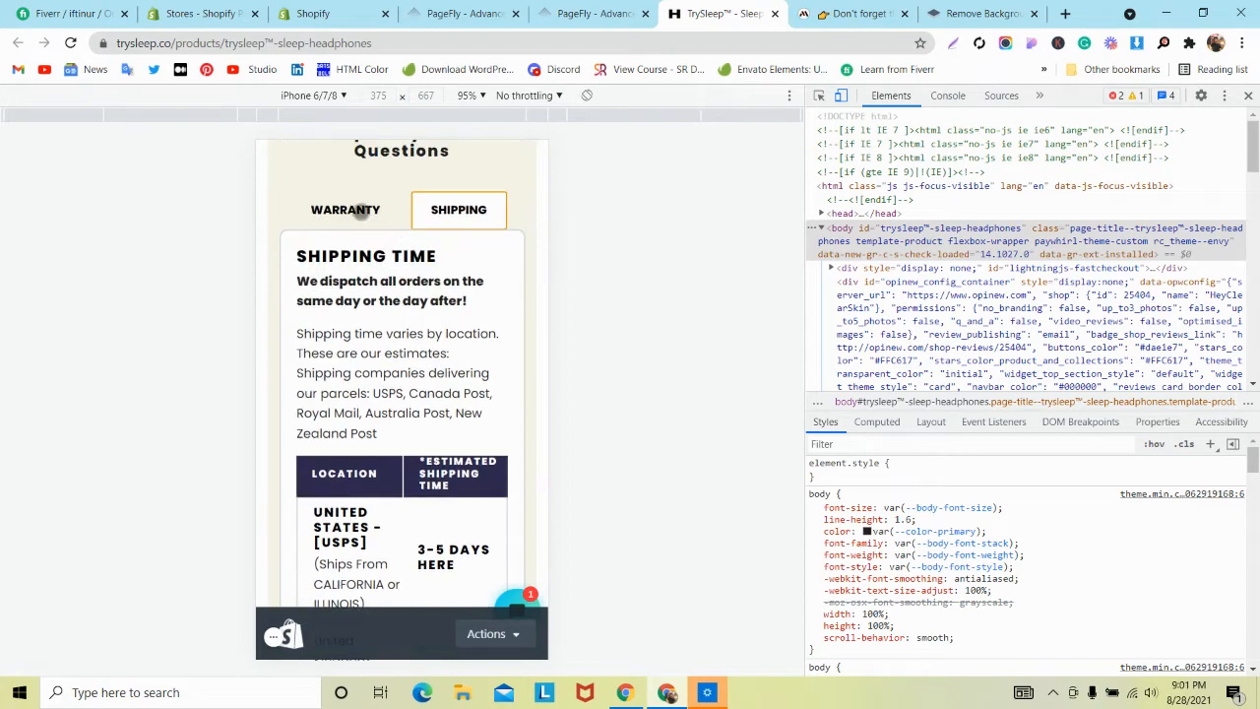
{"action": "left_click", "coordinate": [361, 214]}
Step: Give the 1 YEAR warranty image in the editor a Custom Size on mobile with a height of 232 px
{"action": "left_click", "coordinate": [588, 13]}
{"action": "scroll", "coordinate": [489, 347], "scroll_direction": "down", "scroll_amount": 7}
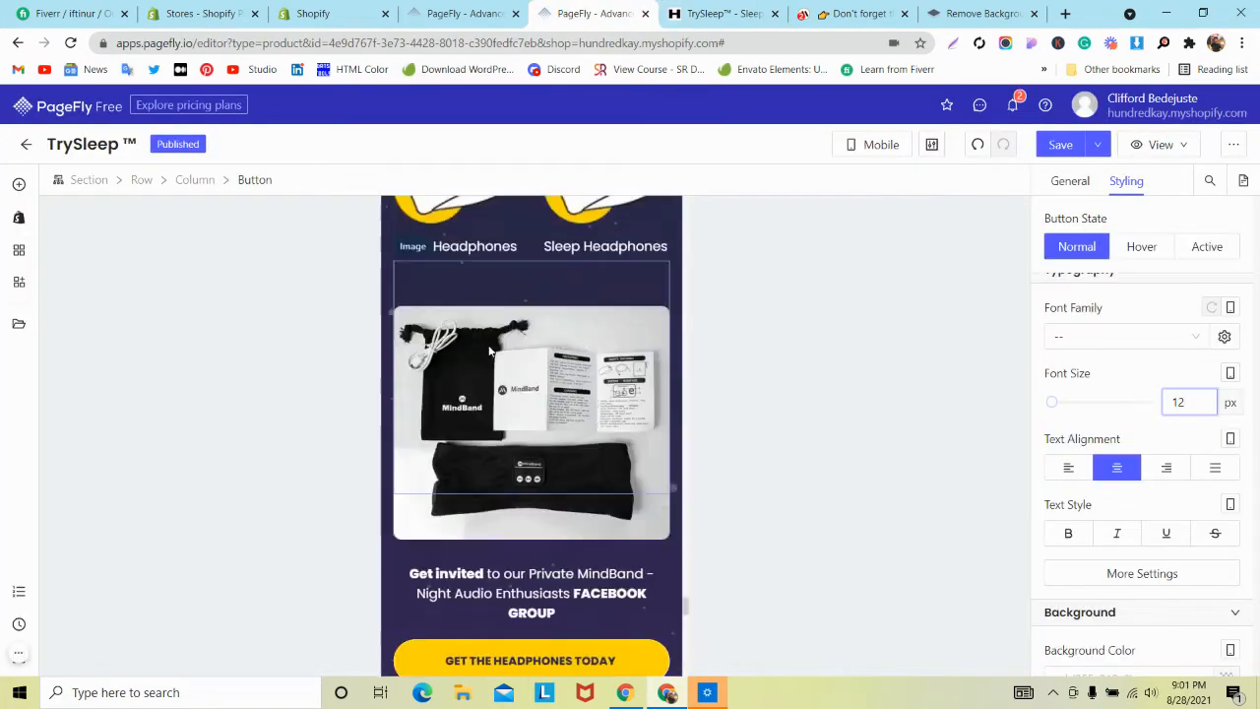
{"action": "scroll", "coordinate": [489, 346], "scroll_direction": "up", "scroll_amount": 2}
{"action": "left_click", "coordinate": [462, 332]}
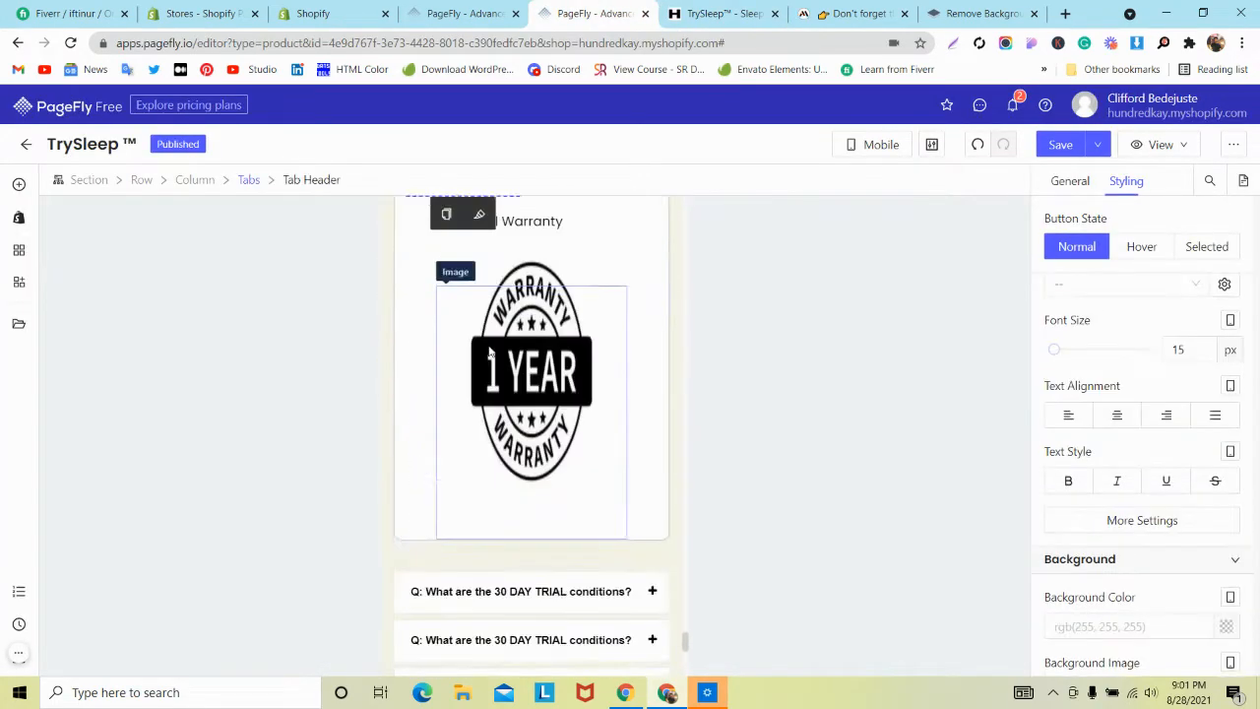
{"action": "scroll", "coordinate": [523, 376], "scroll_direction": "down", "scroll_amount": 1}
{"action": "left_click", "coordinate": [523, 375]}
{"action": "left_click", "coordinate": [1069, 182]}
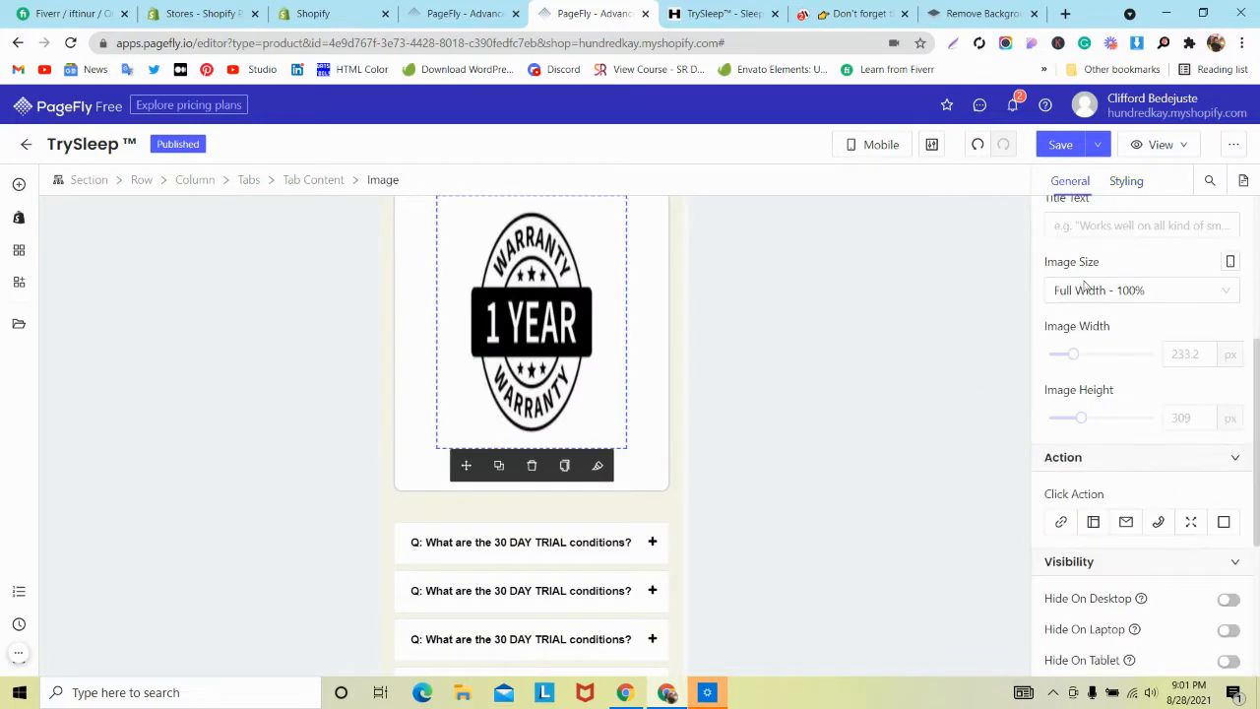
{"action": "left_click", "coordinate": [1081, 293]}
{"action": "left_click", "coordinate": [1082, 320]}
{"action": "type", "text": "232"}
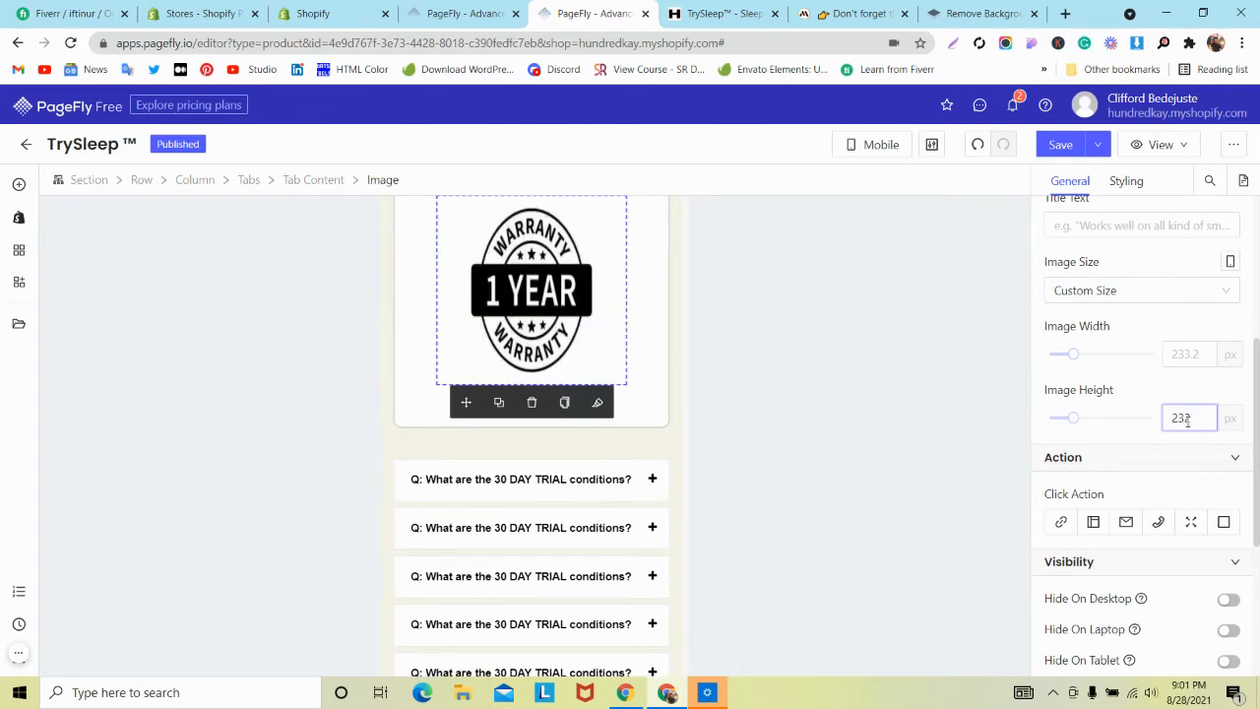
Step: Open the SHIPPING tab and set the mobile font size of the "(Ships From CALIFORNIA or ILLINOIS)" paragraph to 14 px
{"action": "scroll", "coordinate": [453, 296], "scroll_direction": "up", "scroll_amount": 5}
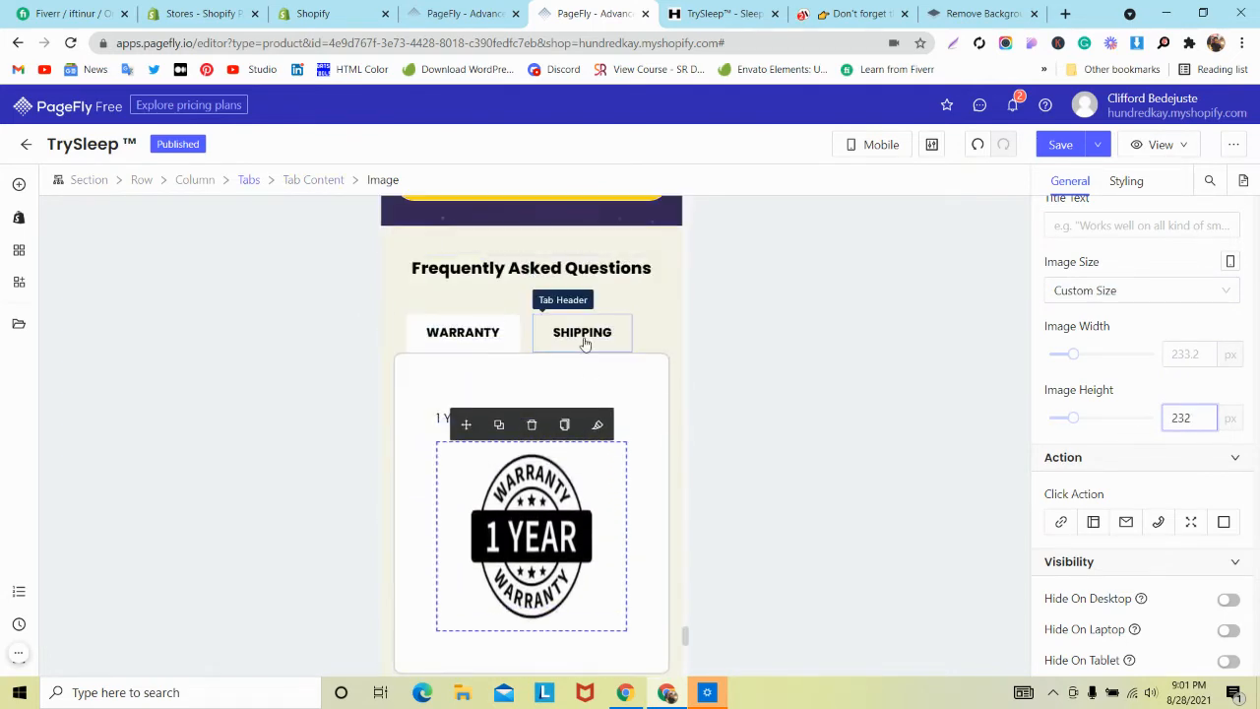
{"action": "left_click", "coordinate": [585, 335]}
{"action": "scroll", "coordinate": [532, 364], "scroll_direction": "down", "scroll_amount": 4}
{"action": "scroll", "coordinate": [519, 364], "scroll_direction": "up", "scroll_amount": 2}
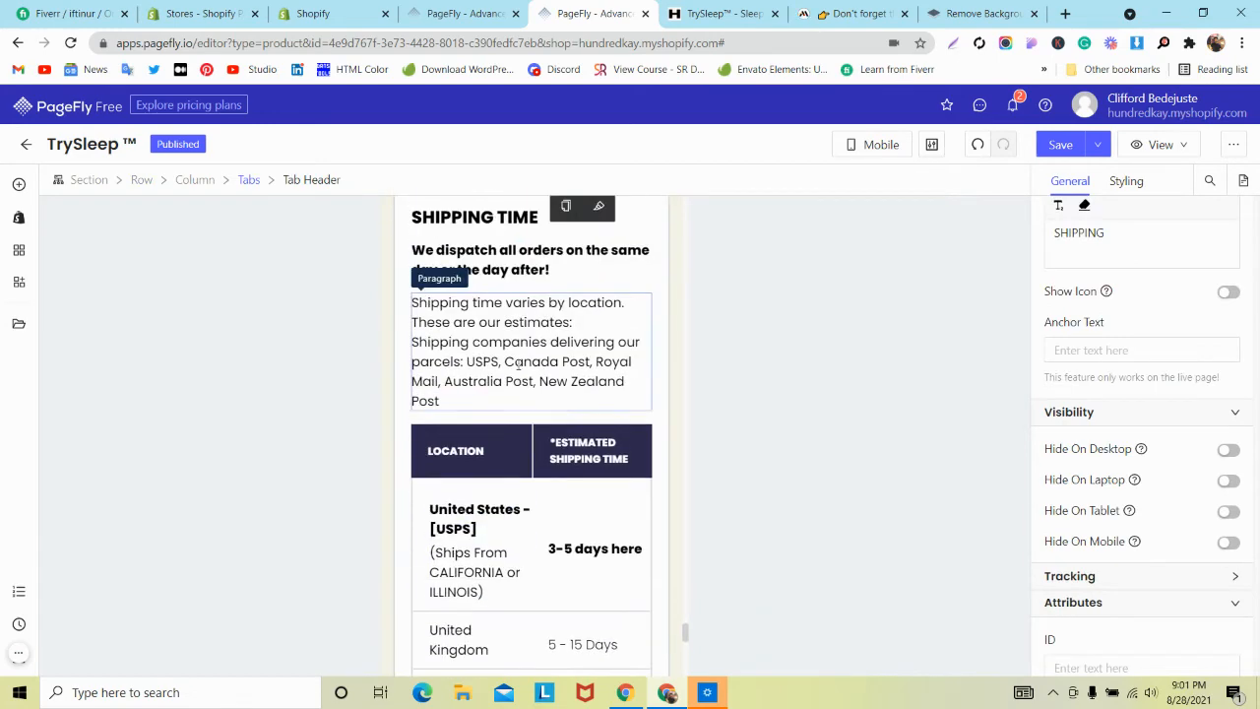
{"action": "scroll", "coordinate": [519, 364], "scroll_direction": "down", "scroll_amount": 1}
{"action": "left_click", "coordinate": [473, 489]}
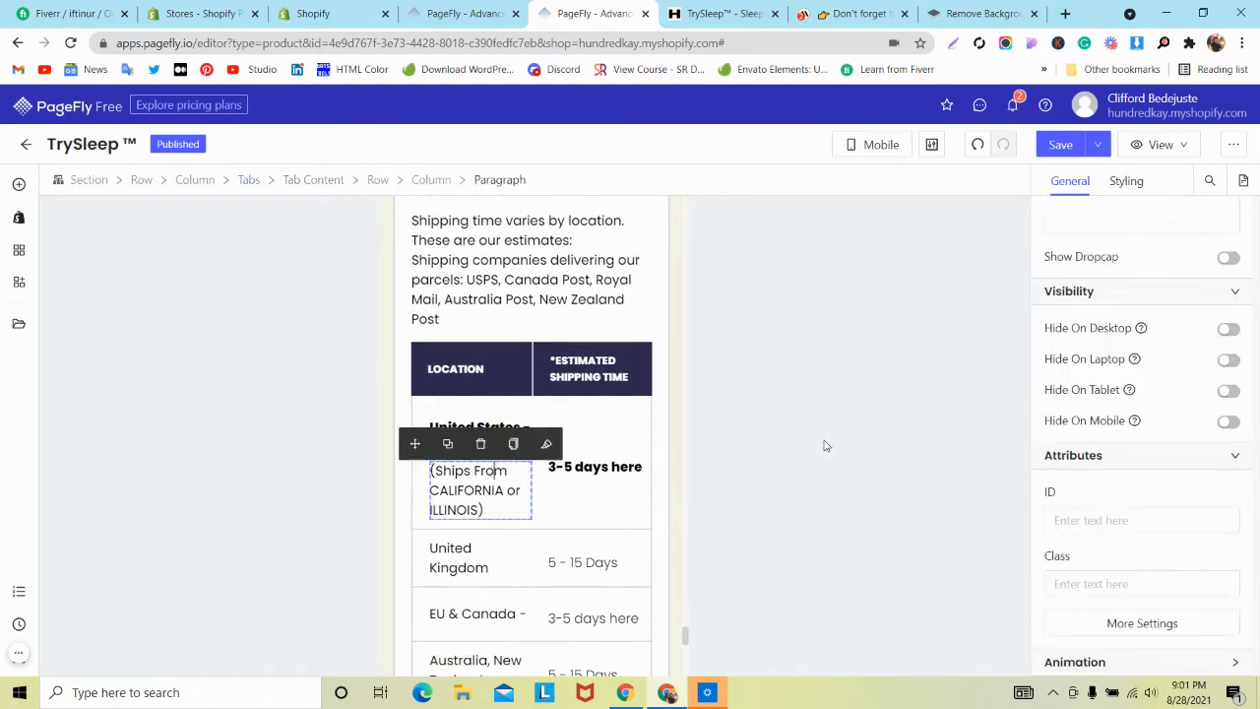
{"action": "left_click", "coordinate": [1127, 182]}
{"action": "scroll", "coordinate": [1188, 350], "scroll_direction": "down", "scroll_amount": 2}
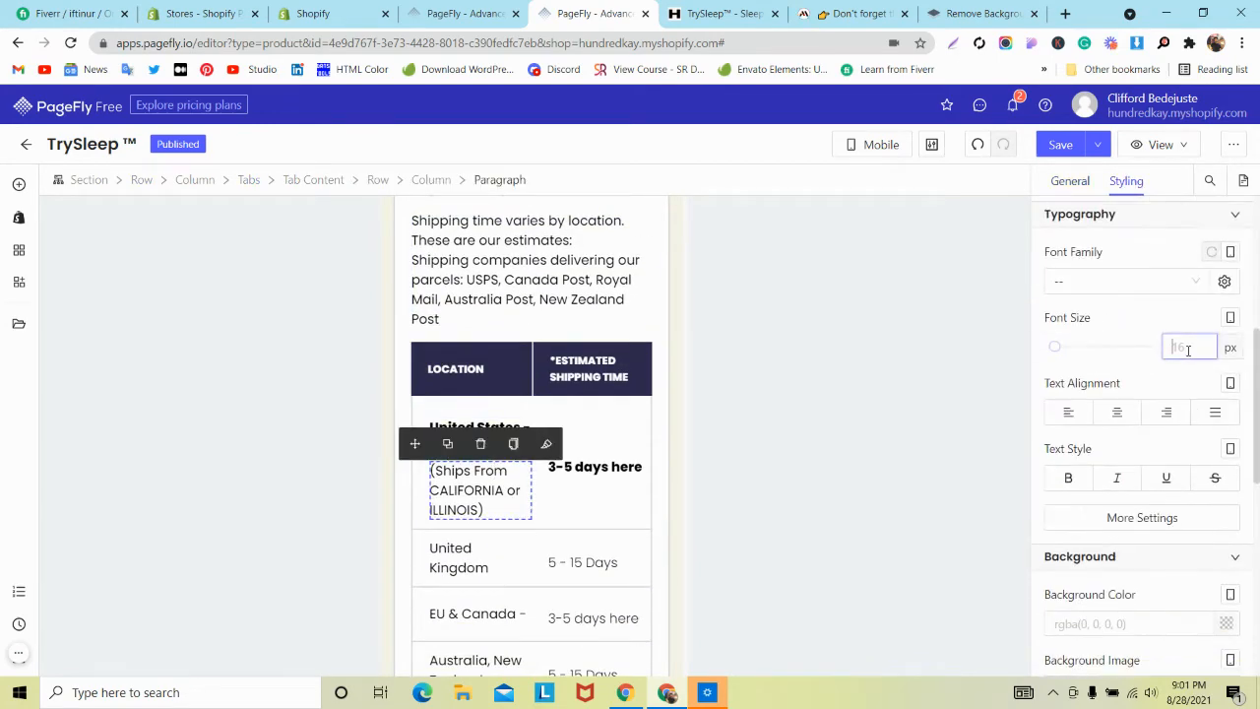
{"action": "type", "text": "14"}
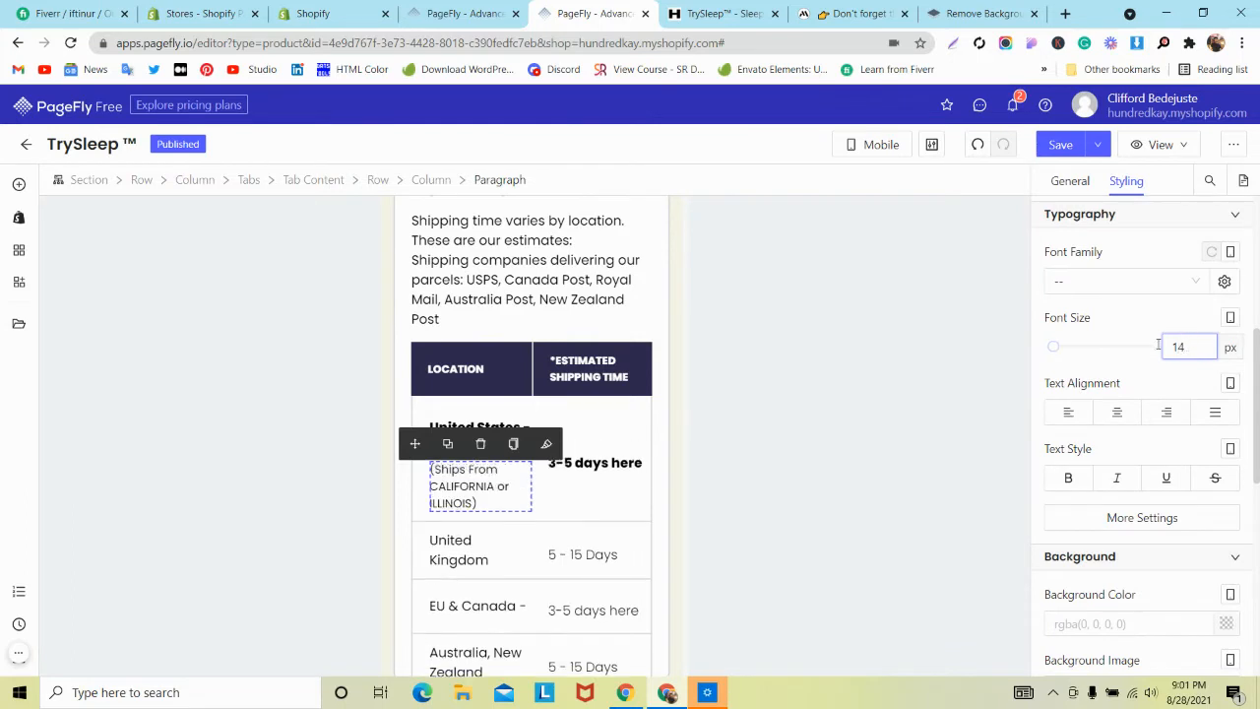
Step: Set the font size of the United States row's shipping time and its "United States - [USPS]" heading to 14 px
{"action": "left_click", "coordinate": [601, 470]}
{"action": "type", "text": "14"}
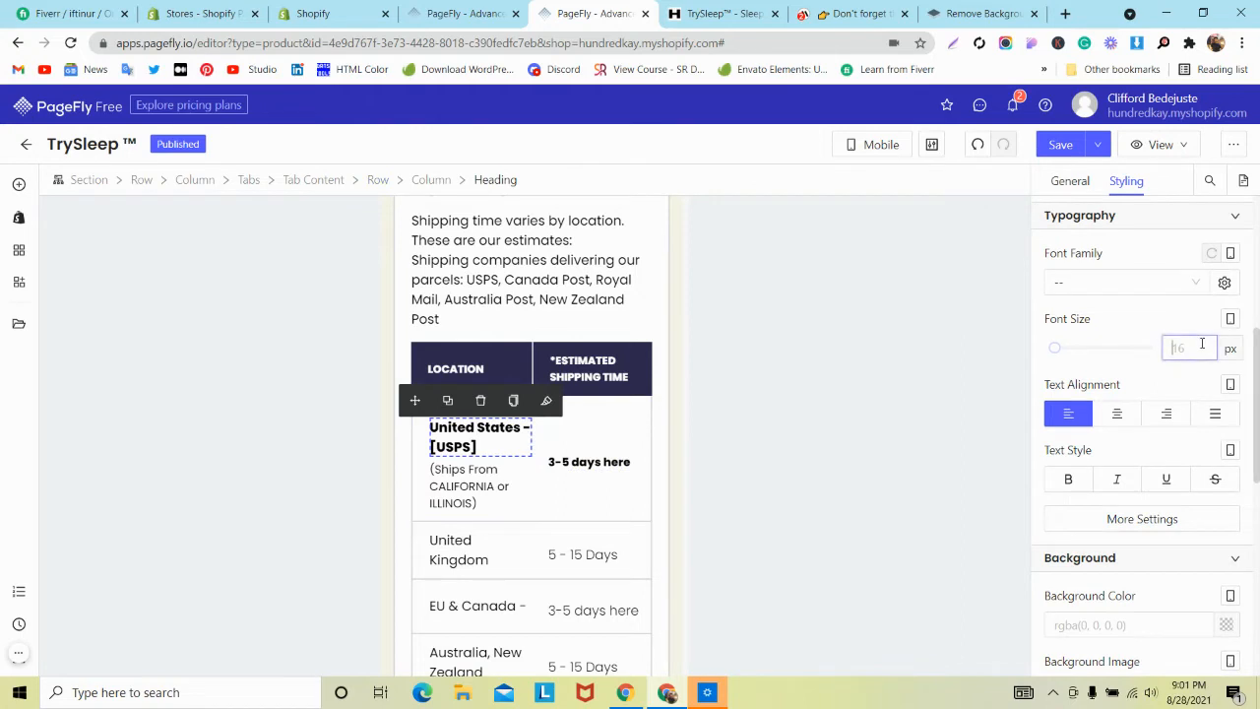
{"action": "type", "text": "14"}
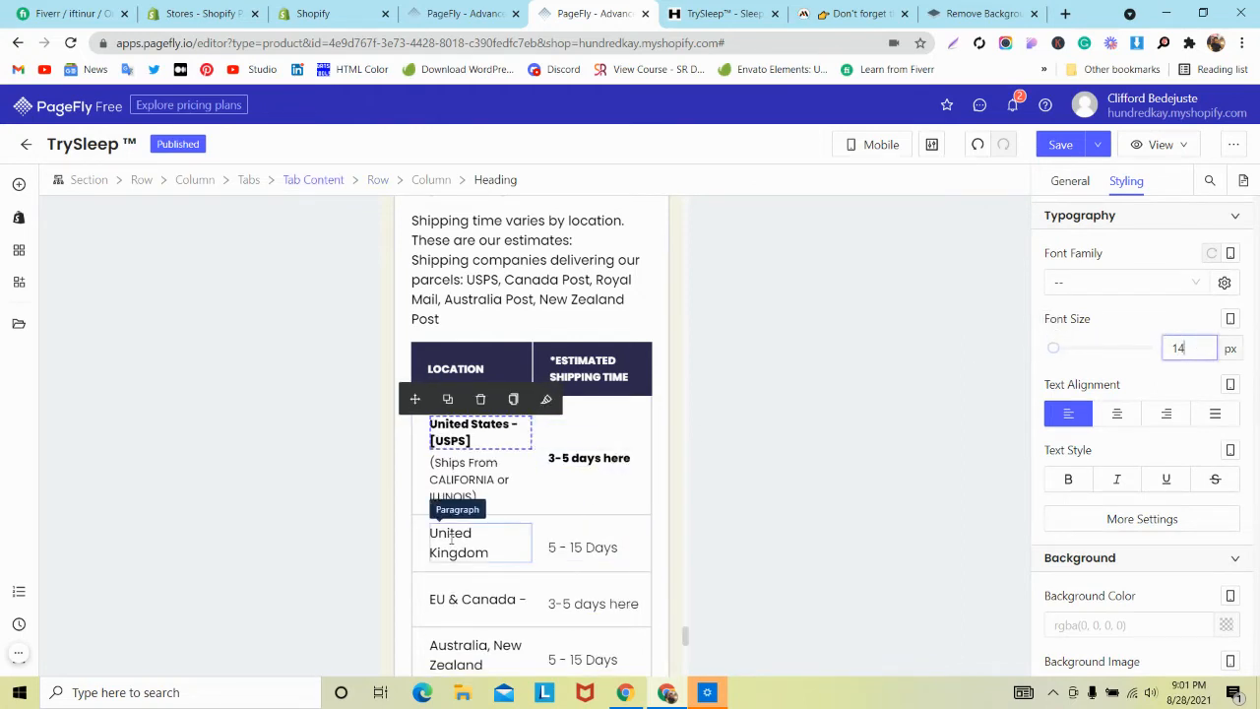
Step: Set the United Kingdom text to 14 px and copy its styles onto the EU & Canada and Australia, New Zealand texts
{"action": "left_click", "coordinate": [448, 533]}
{"action": "left_click", "coordinate": [1191, 347]}
{"action": "type", "text": "14"}
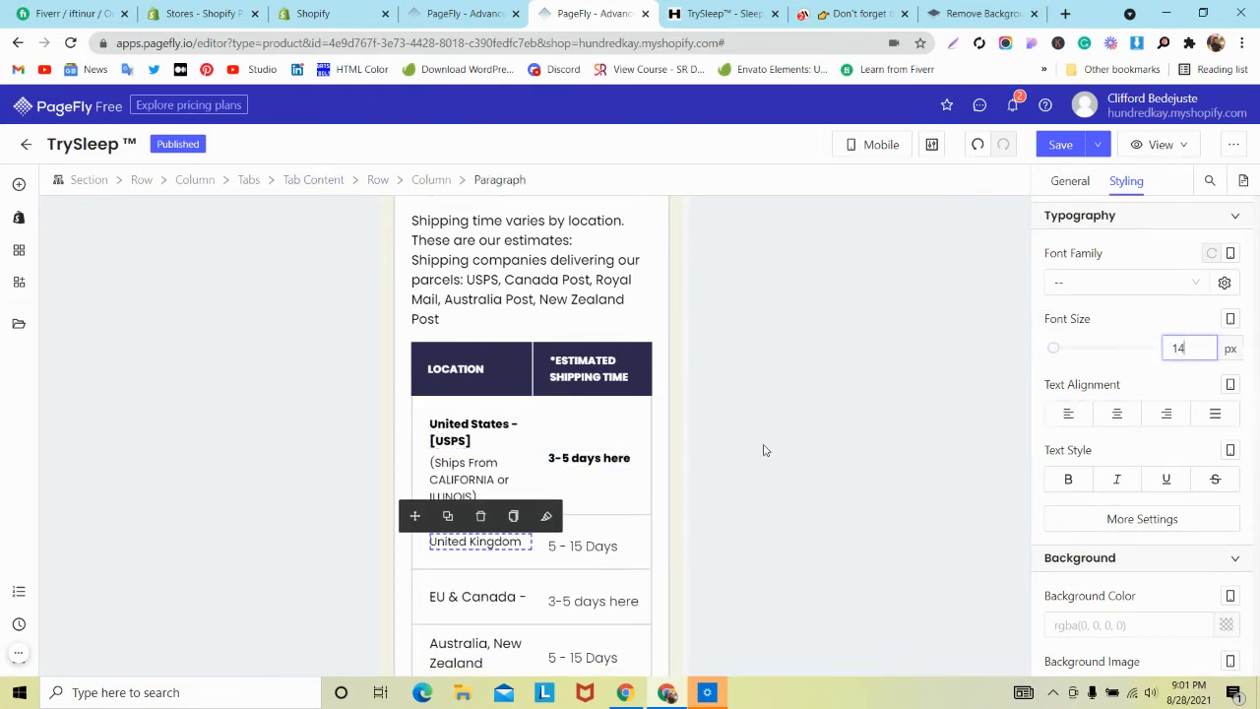
{"action": "scroll", "coordinate": [493, 443], "scroll_direction": "down", "scroll_amount": 3}
{"action": "scroll", "coordinate": [553, 315], "scroll_direction": "up", "scroll_amount": 2}
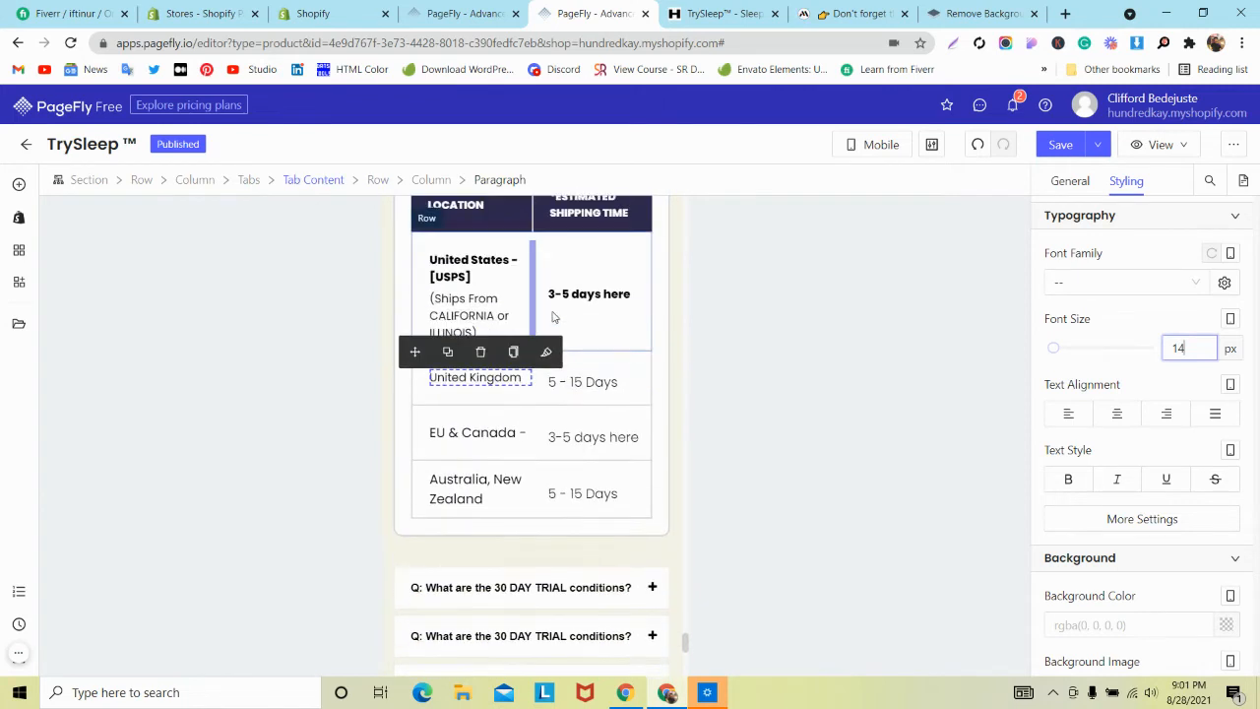
{"action": "left_click", "coordinate": [516, 354]}
{"action": "left_click", "coordinate": [503, 434]}
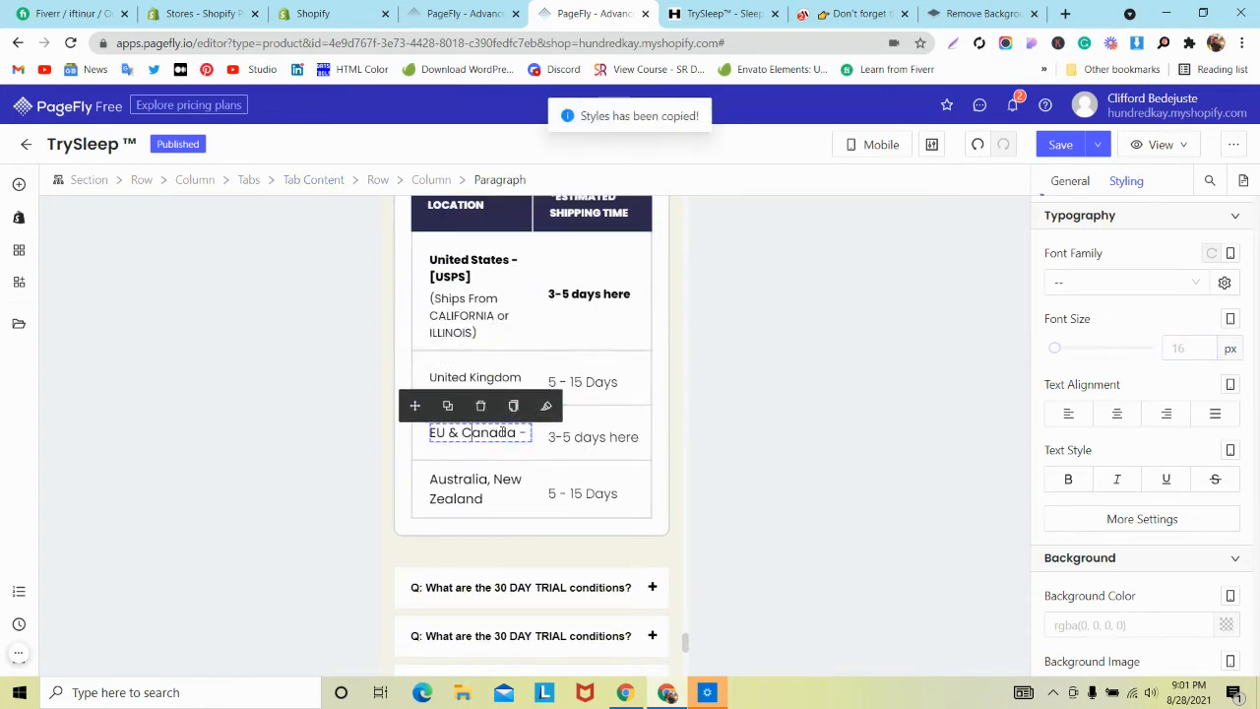
{"action": "left_click", "coordinate": [547, 407]}
{"action": "left_click", "coordinate": [463, 484]}
{"action": "left_click", "coordinate": [547, 454]}
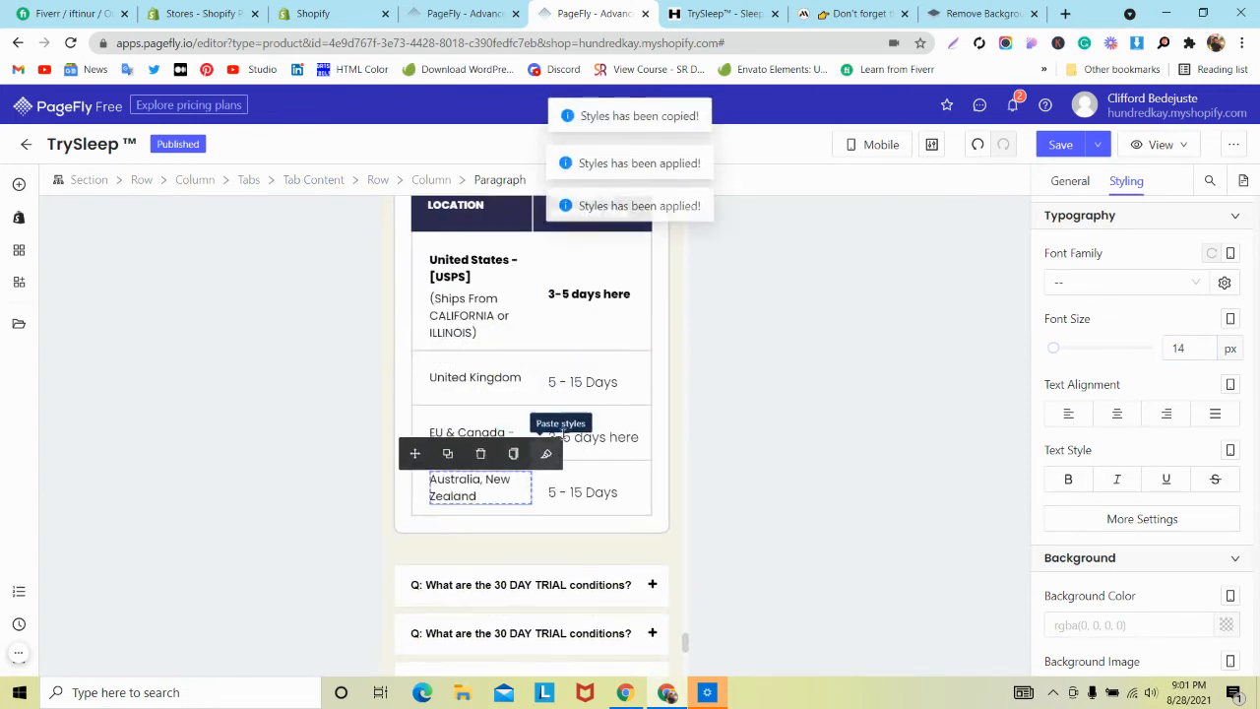
Step: Set the shipping times for United Kingdom, EU & Canada and Australia, New Zealand to a 14 px font size
{"action": "left_click", "coordinate": [673, 389]}
{"action": "type", "text": "14"}
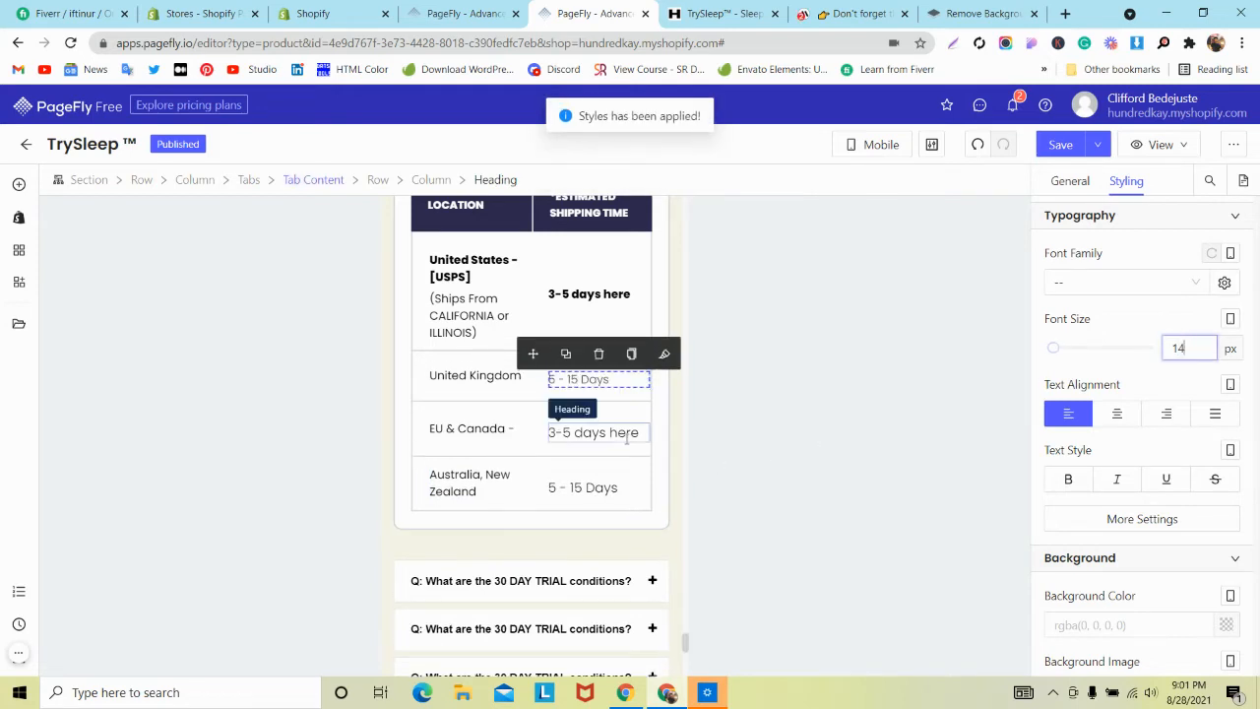
{"action": "left_click", "coordinate": [625, 435]}
{"action": "left_click", "coordinate": [1188, 350]}
{"action": "type", "text": "14"}
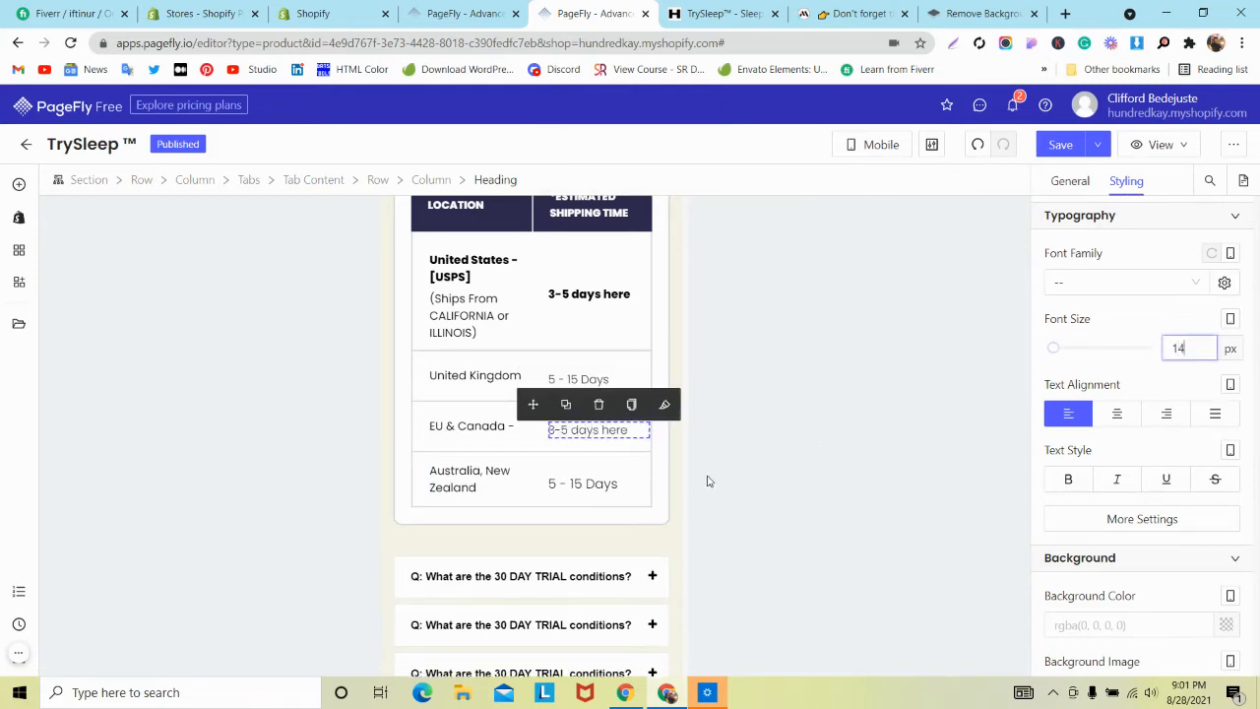
{"action": "left_click", "coordinate": [628, 484]}
{"action": "left_click", "coordinate": [1189, 347]}
{"action": "type", "text": "1"}
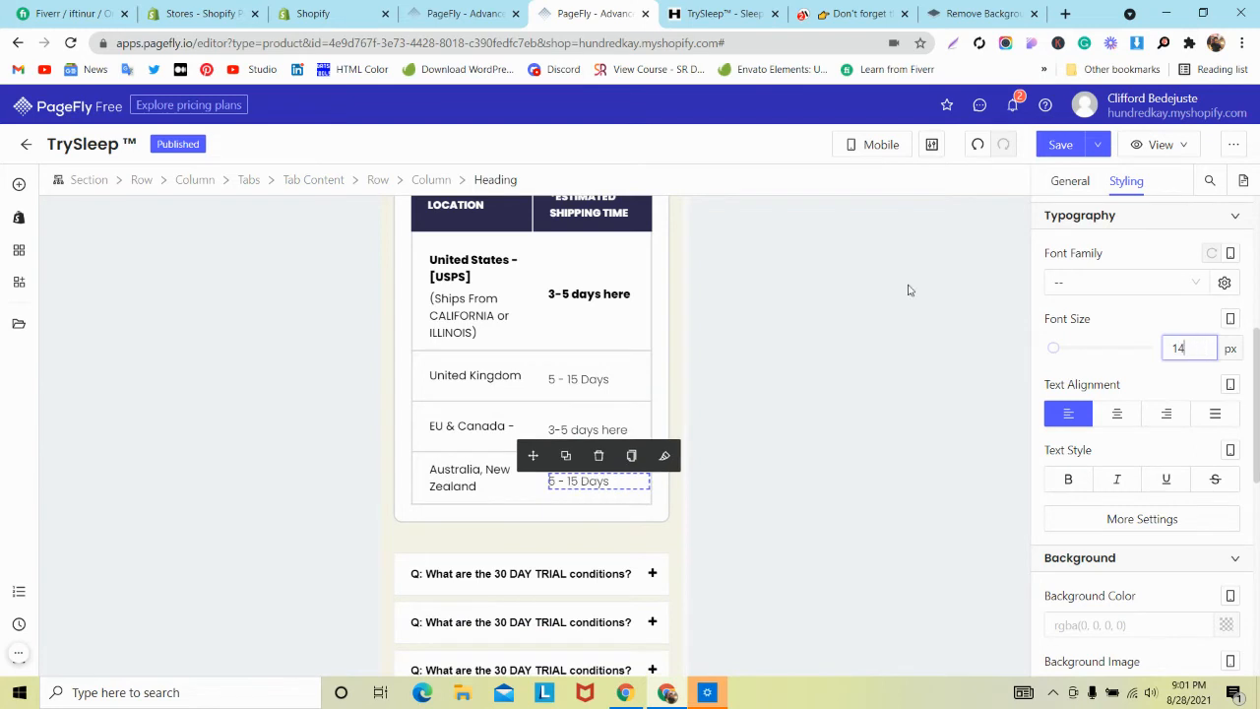
Step: Set the SHIPPING tab content's padding to 10 px on all sides and check the text and table
{"action": "left_click", "coordinate": [420, 241]}
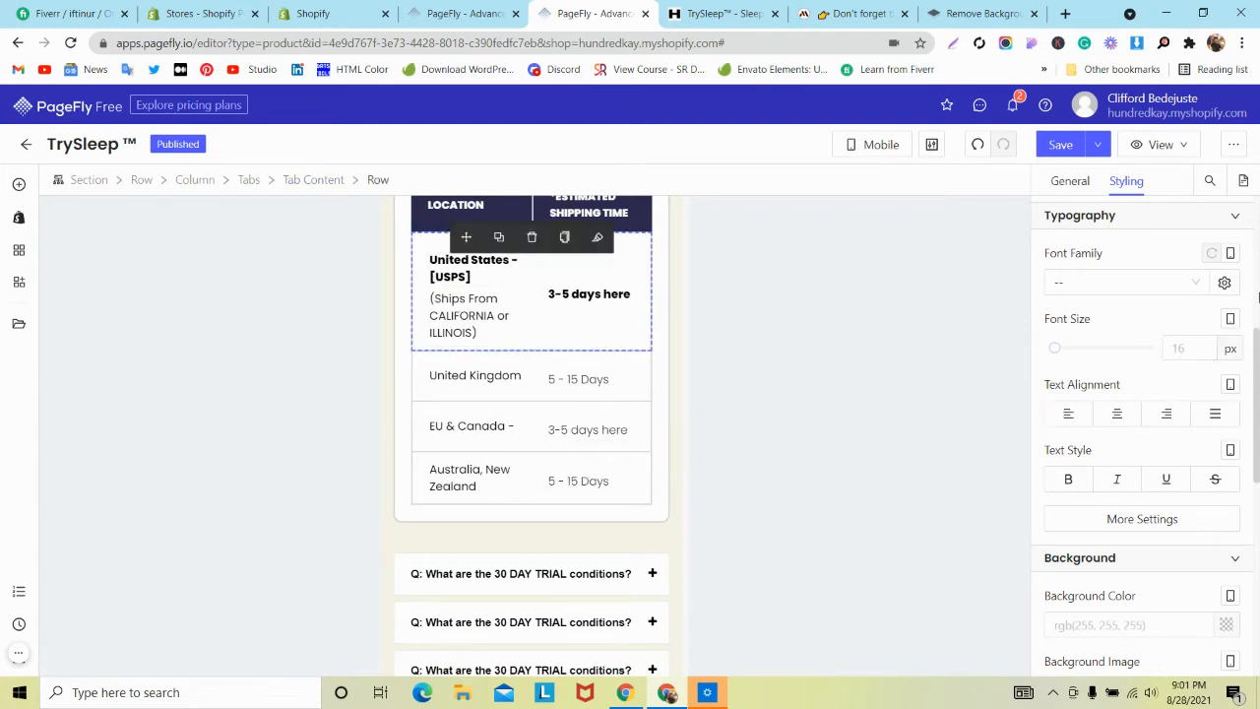
{"action": "left_click", "coordinate": [404, 284]}
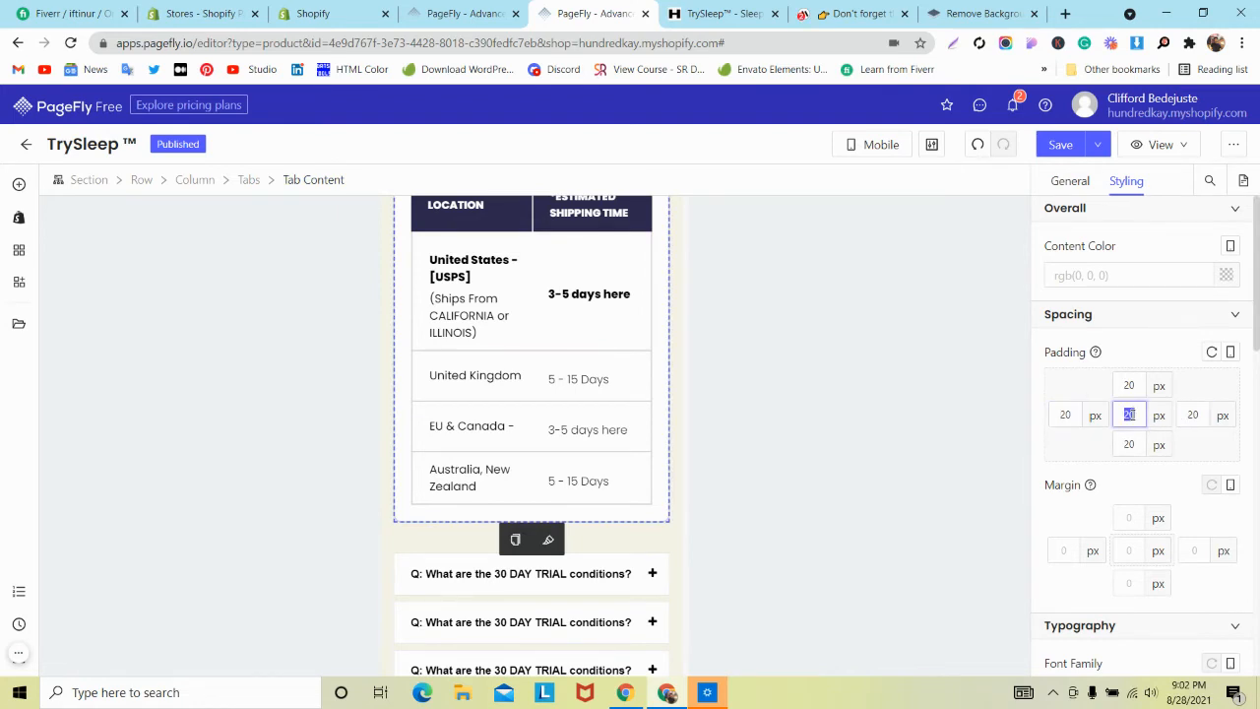
{"action": "type", "text": "10"}
{"action": "scroll", "coordinate": [468, 362], "scroll_direction": "up", "scroll_amount": 3}
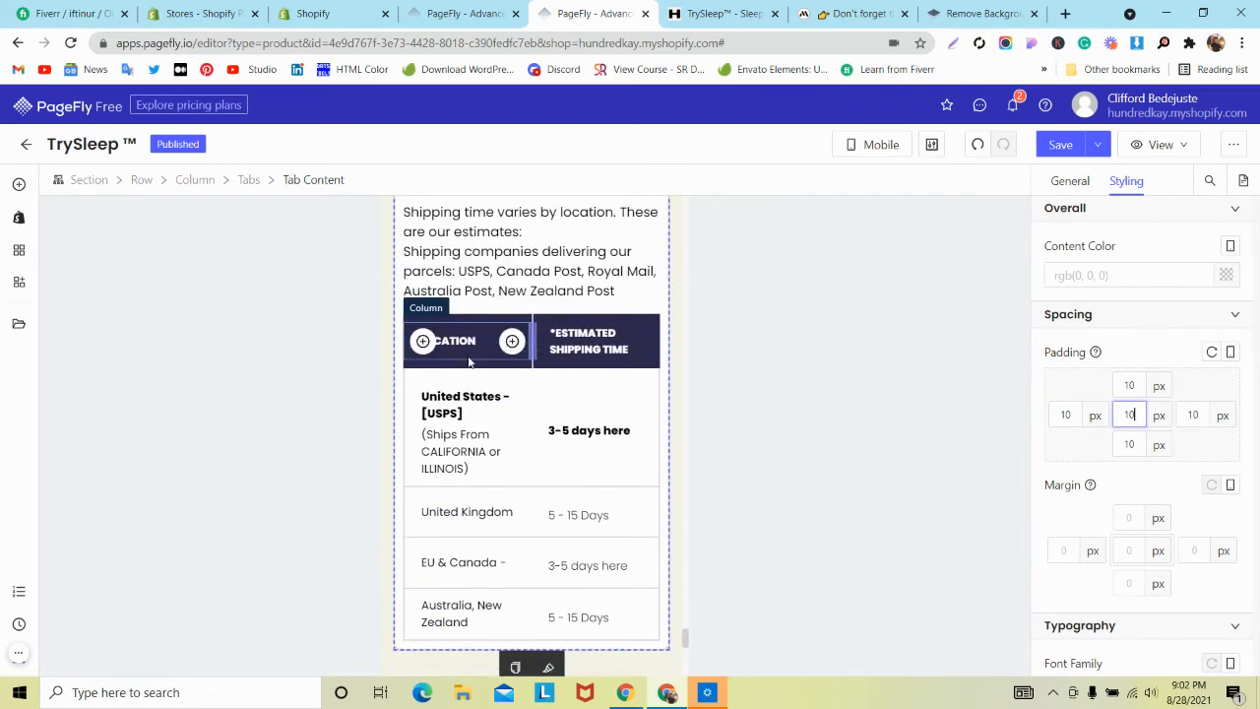
{"action": "scroll", "coordinate": [468, 363], "scroll_direction": "up", "scroll_amount": 2}
{"action": "scroll", "coordinate": [469, 362], "scroll_direction": "down", "scroll_amount": 3}
{"action": "scroll", "coordinate": [468, 362], "scroll_direction": "up", "scroll_amount": 2}
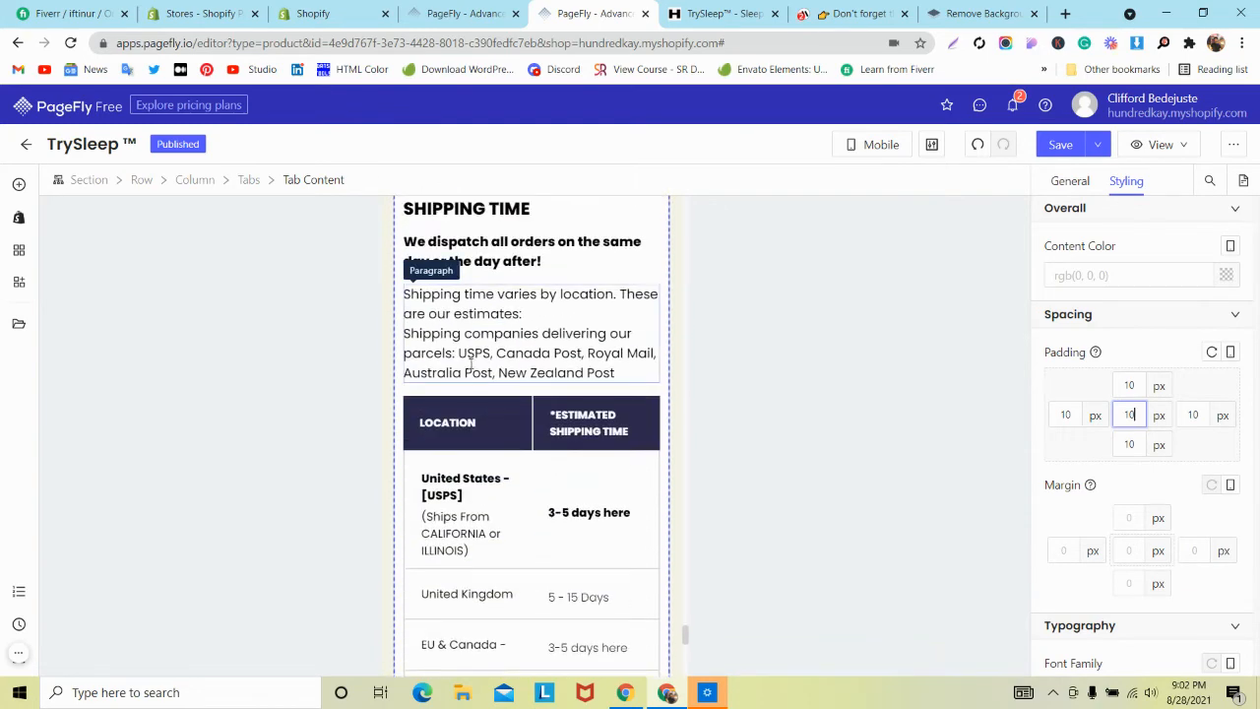
Step: Set the WARRANTY tab content's padding to 30 px on all sides, and save and publish the page
{"action": "scroll", "coordinate": [470, 365], "scroll_direction": "up", "scroll_amount": 2}
{"action": "left_click", "coordinate": [464, 259]}
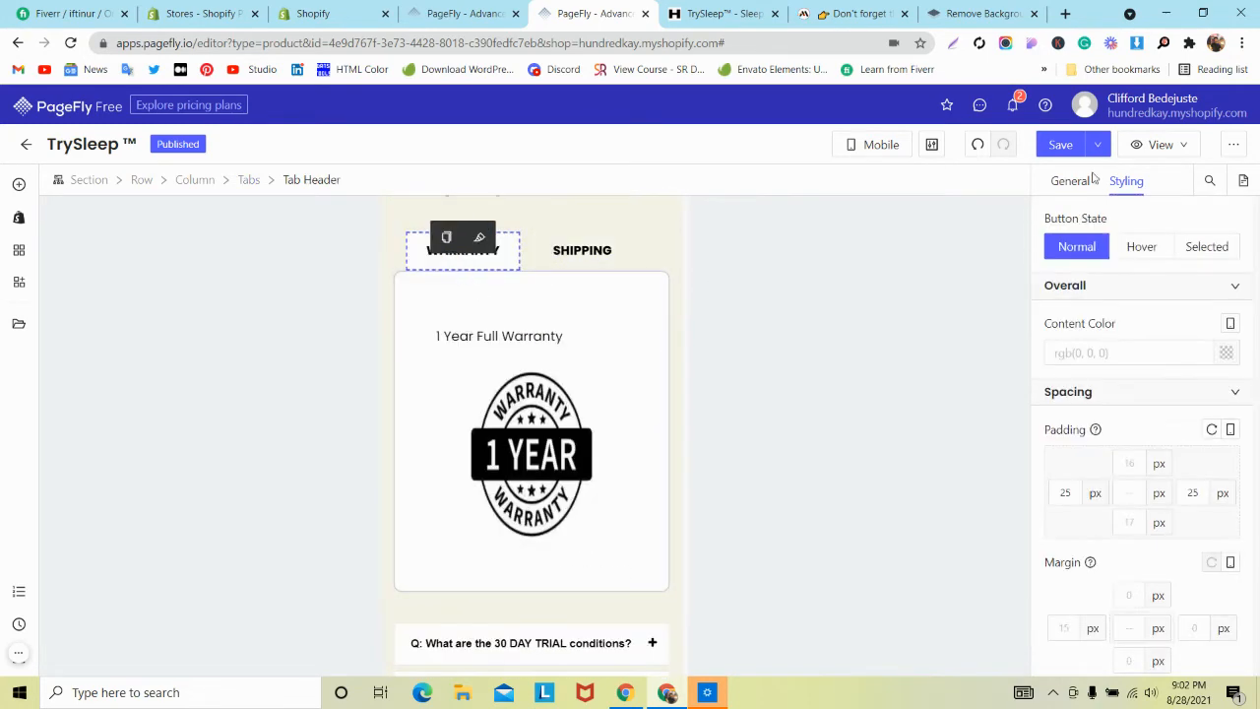
{"action": "left_click", "coordinate": [445, 306]}
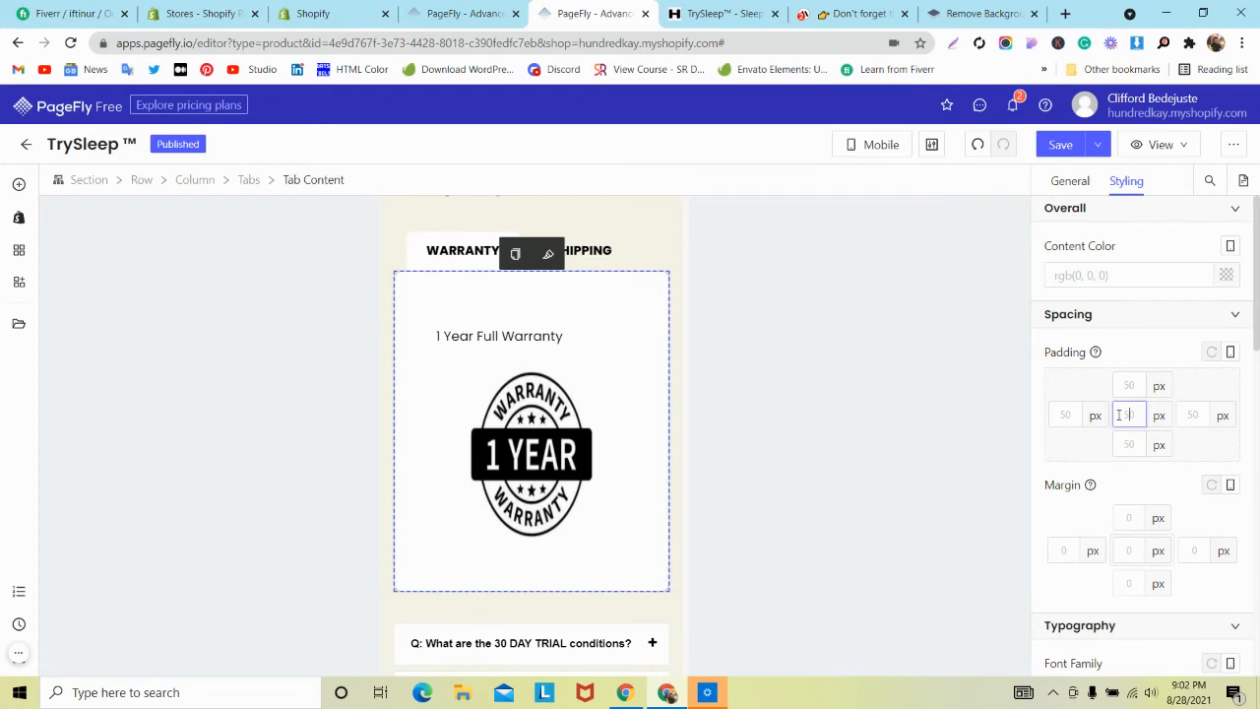
{"action": "type", "text": "30"}
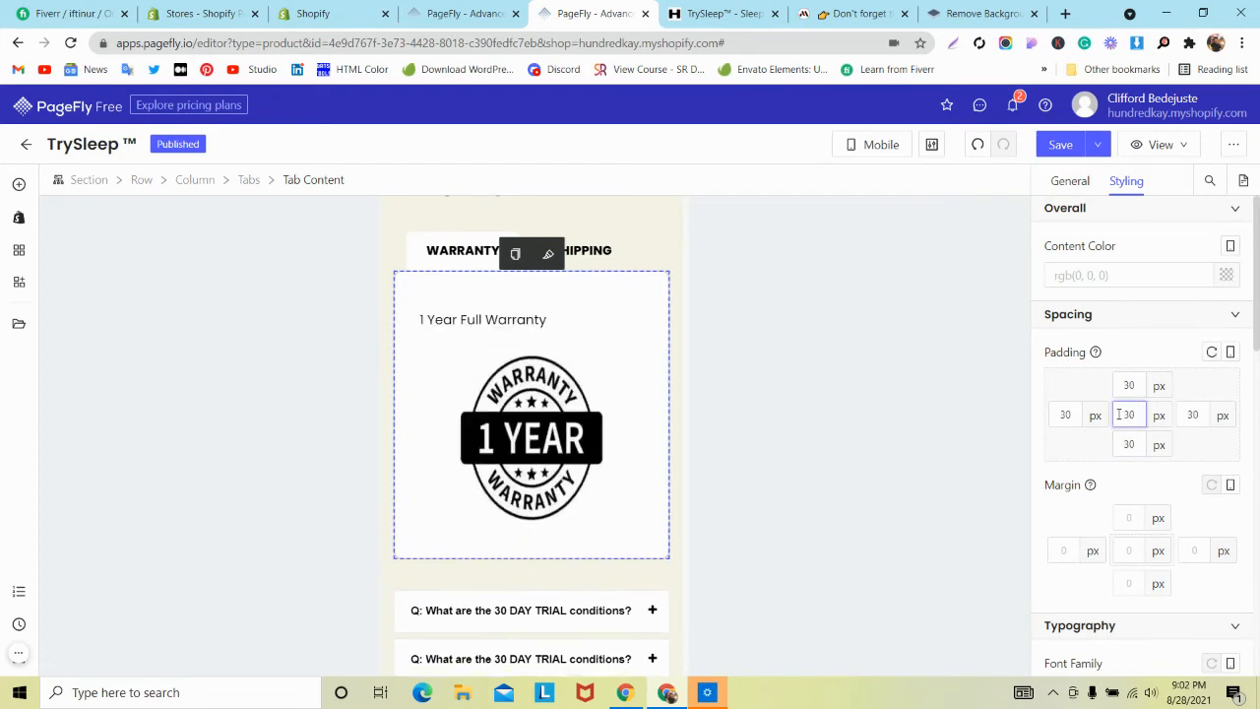
{"action": "left_click", "coordinate": [1099, 146]}
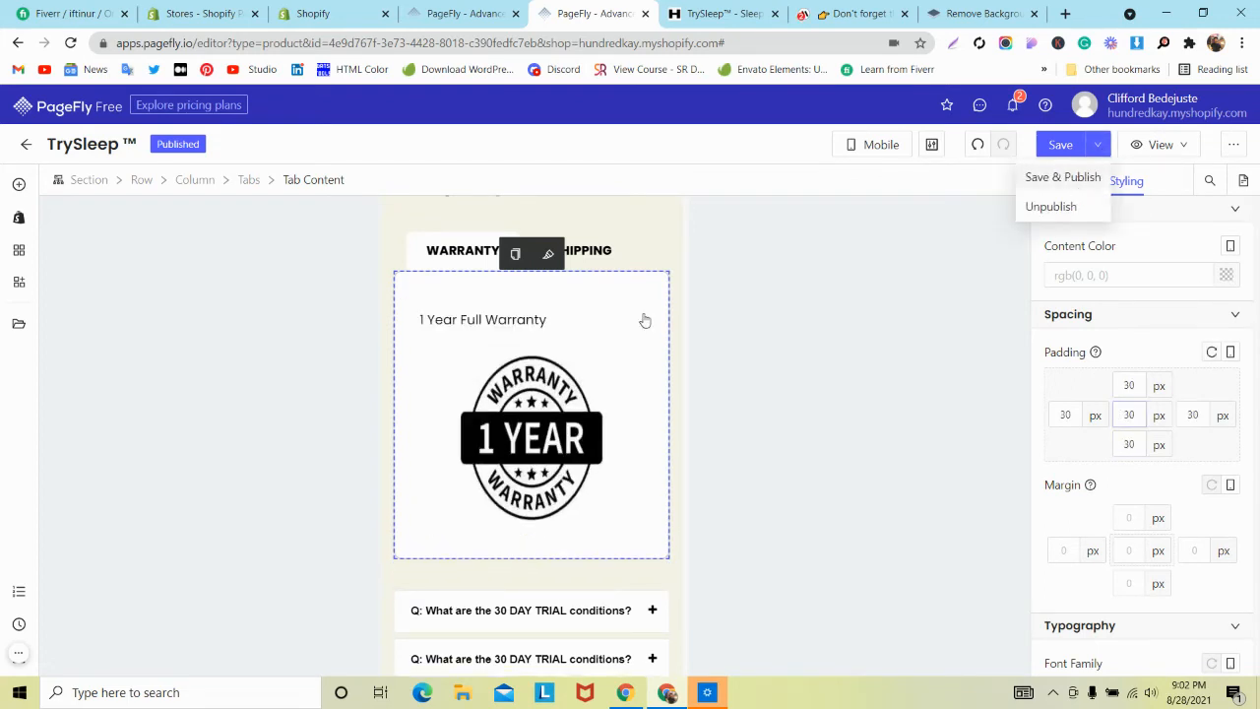
Step: Compare the FAQ questions and the reviews area below them on the live TrySleep page, the MindBand reference and the editor
{"action": "scroll", "coordinate": [443, 335], "scroll_direction": "down", "scroll_amount": 10}
{"action": "key", "text": "ctrl+Tab"}
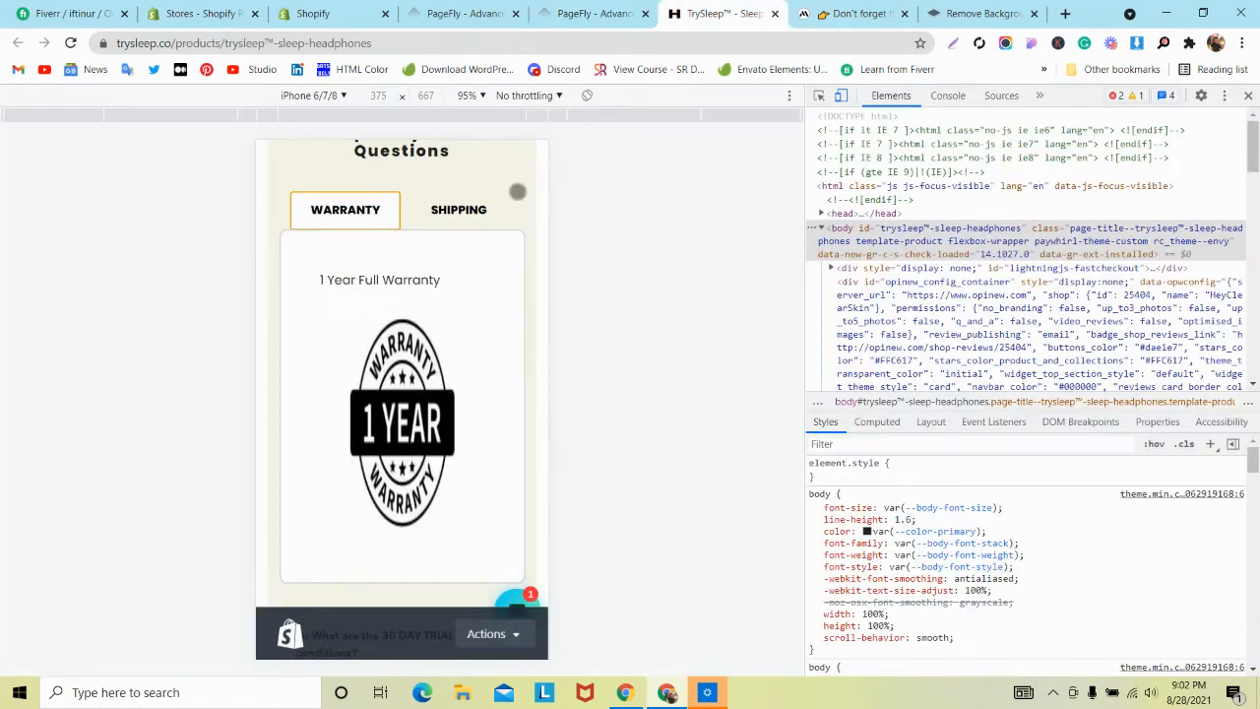
{"action": "scroll", "coordinate": [472, 239], "scroll_direction": "down", "scroll_amount": 10}
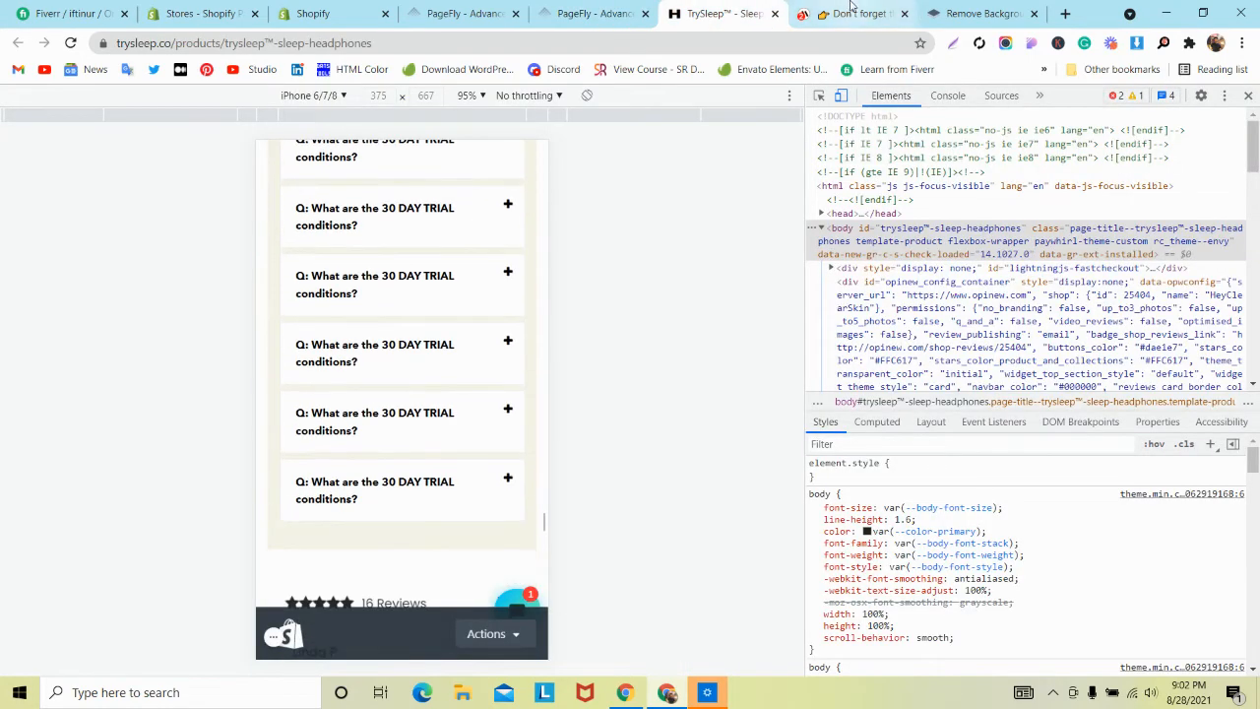
{"action": "left_click", "coordinate": [852, 12]}
{"action": "scroll", "coordinate": [455, 301], "scroll_direction": "down", "scroll_amount": 5}
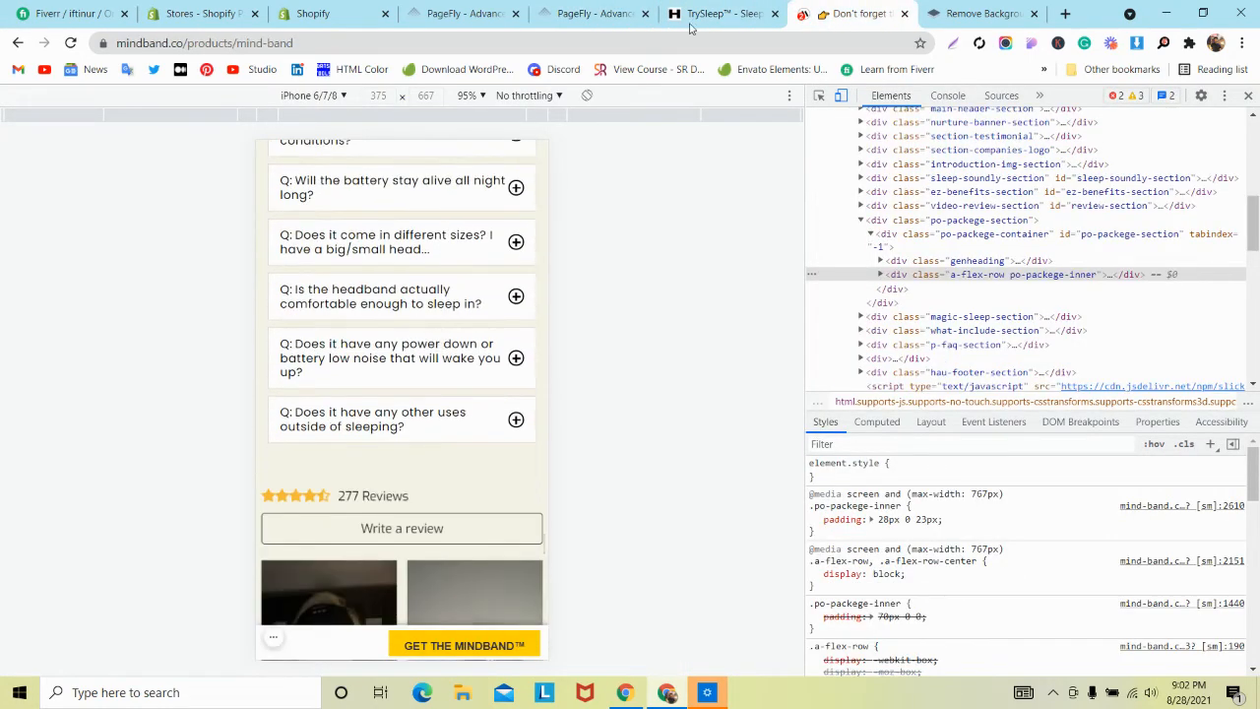
{"action": "left_click", "coordinate": [689, 26]}
{"action": "scroll", "coordinate": [458, 318], "scroll_direction": "up", "scroll_amount": 3}
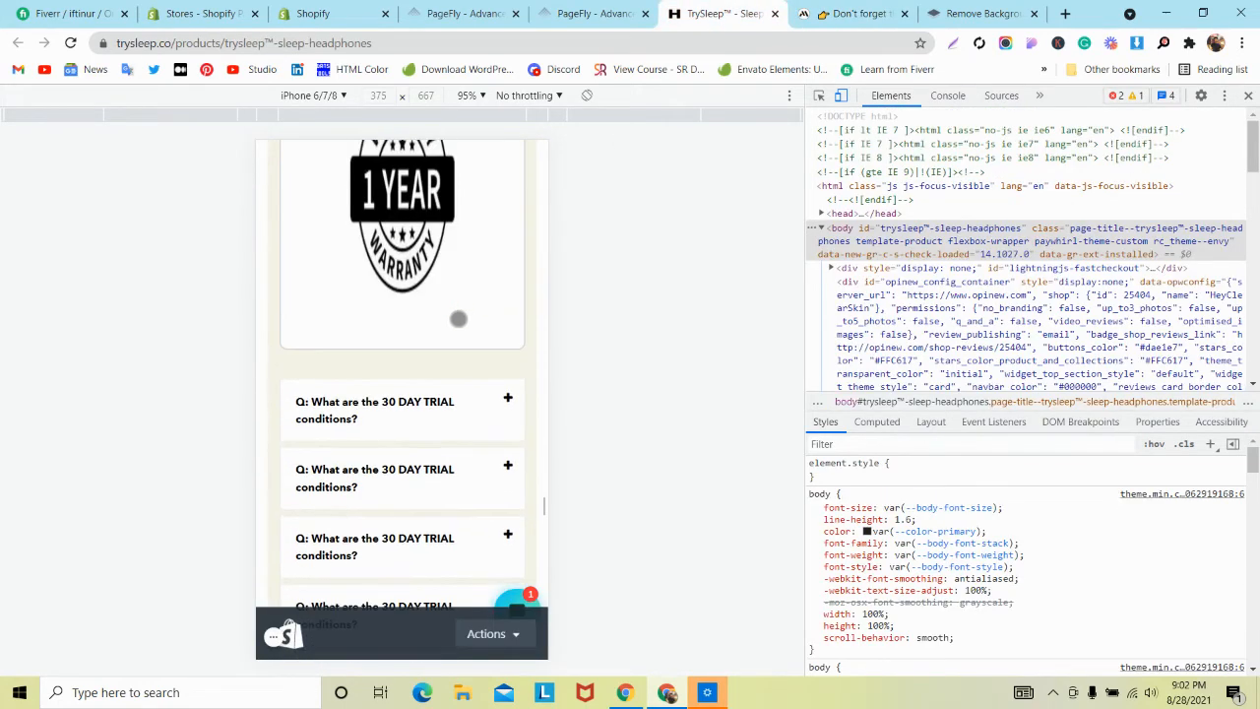
{"action": "scroll", "coordinate": [458, 318], "scroll_direction": "down", "scroll_amount": 3}
{"action": "left_click", "coordinate": [622, 12]}
{"action": "scroll", "coordinate": [569, 202], "scroll_direction": "down", "scroll_amount": 3}
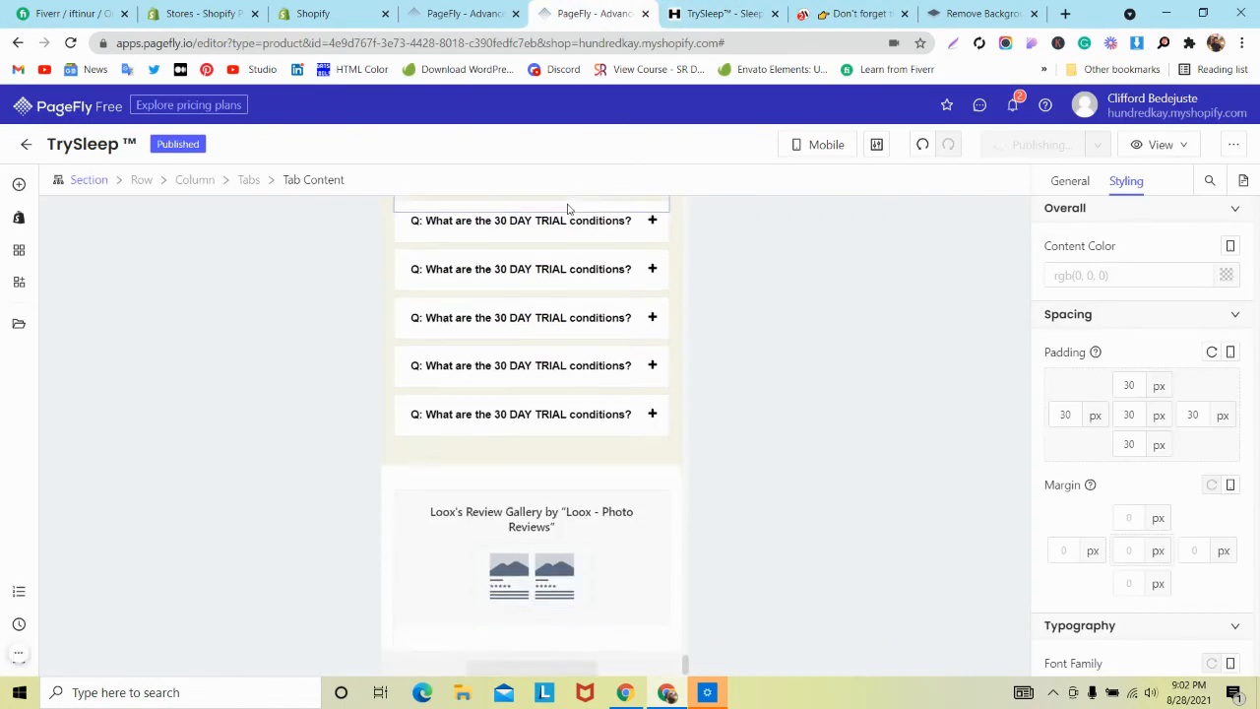
Step: Close the Remove Background browser tab and switch the editor to the All Devices view
{"action": "left_click", "coordinate": [1034, 14]}
{"action": "left_click", "coordinate": [827, 148]}
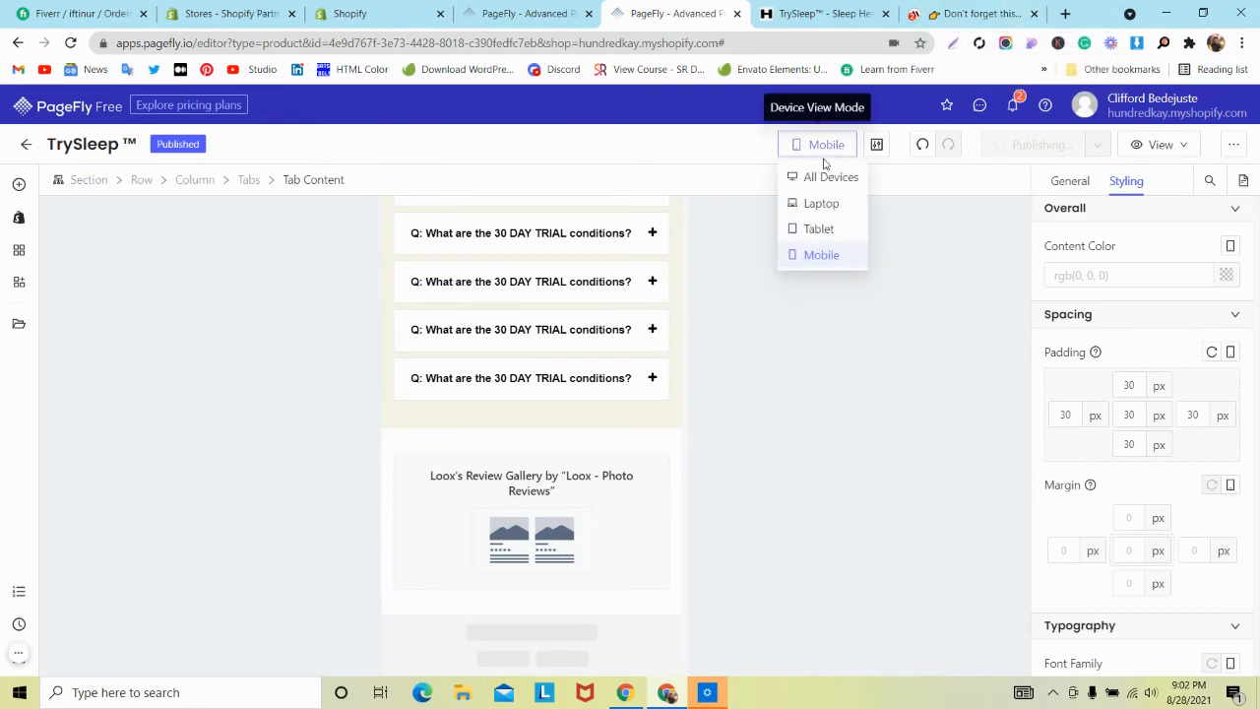
{"action": "left_click", "coordinate": [819, 176]}
Step: Review the desktop layout of the TrySleep page from the hero and feature sections to "Here's What's Included:"
{"action": "scroll", "coordinate": [641, 271], "scroll_direction": "up", "scroll_amount": 5}
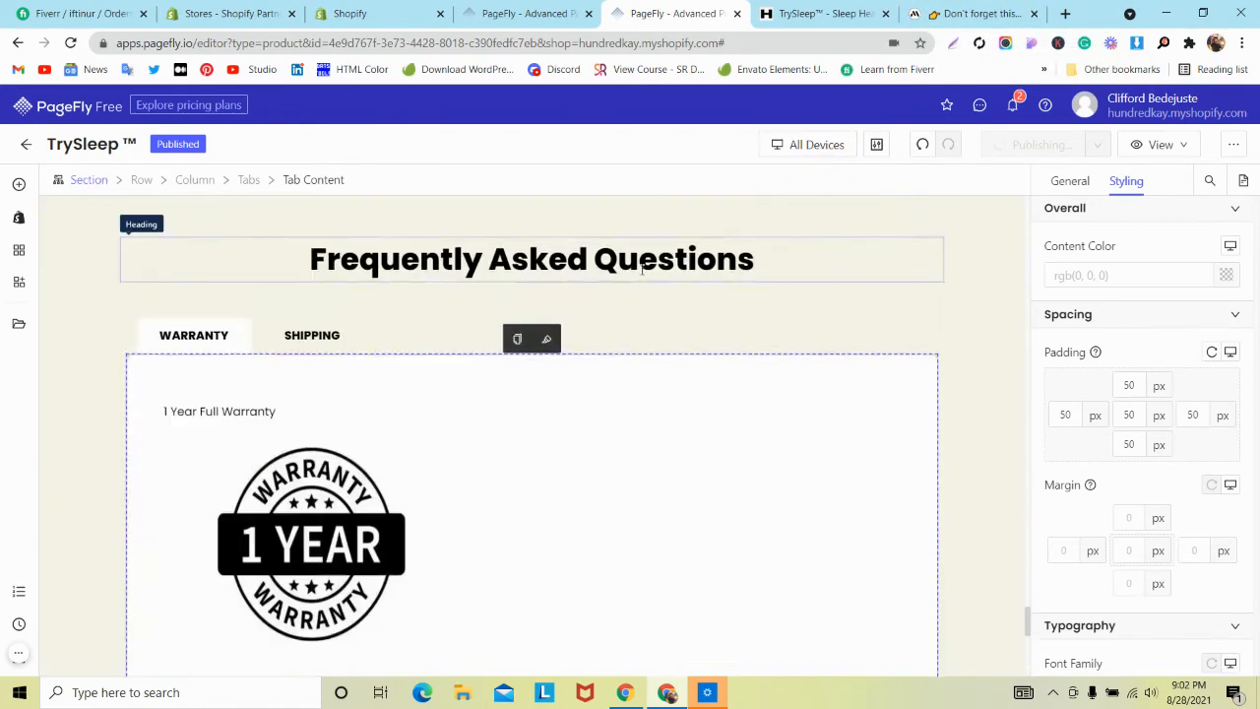
{"action": "scroll", "coordinate": [641, 270], "scroll_direction": "down", "scroll_amount": 15}
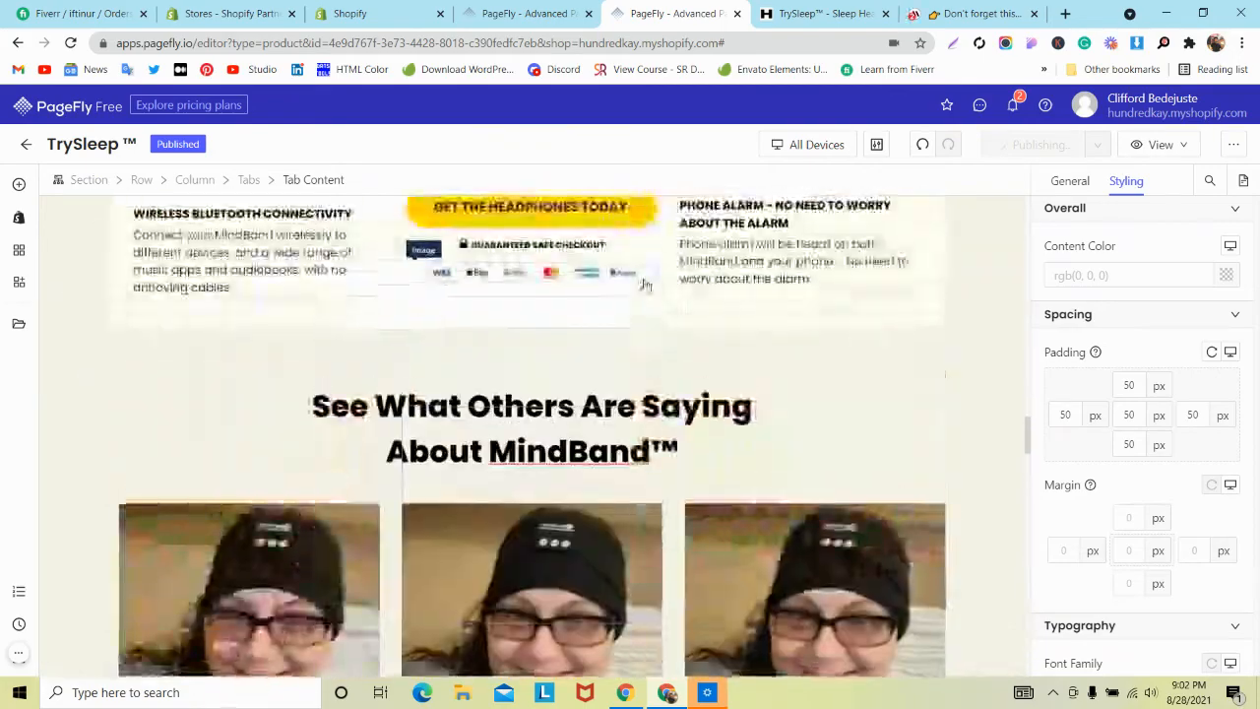
{"action": "scroll", "coordinate": [644, 285], "scroll_direction": "up", "scroll_amount": 15}
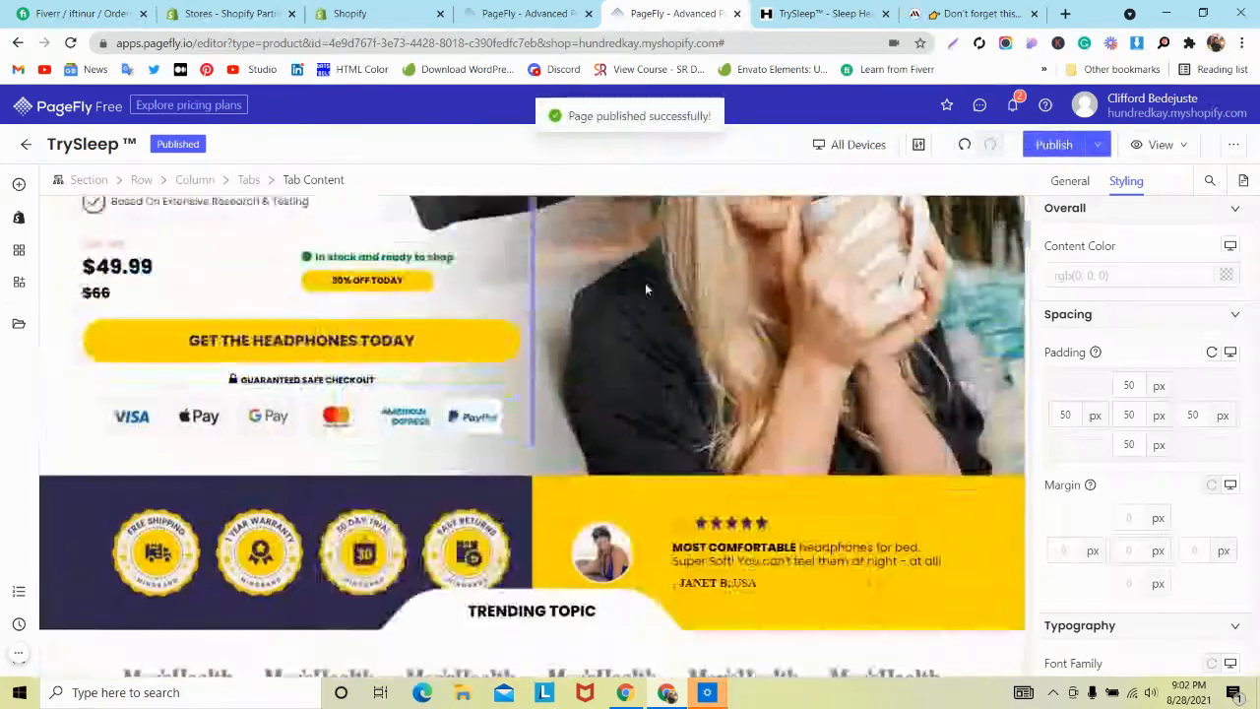
{"action": "scroll", "coordinate": [646, 288], "scroll_direction": "down", "scroll_amount": 15}
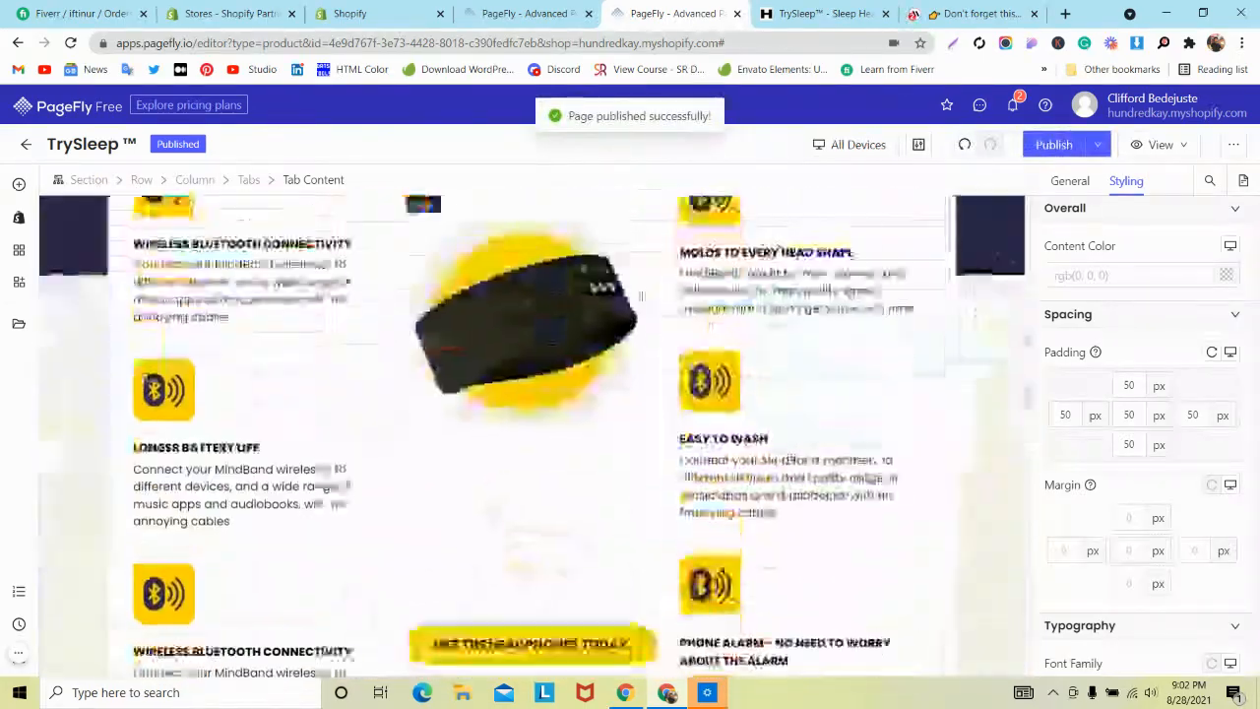
{"action": "scroll", "coordinate": [641, 296], "scroll_direction": "down", "scroll_amount": 15}
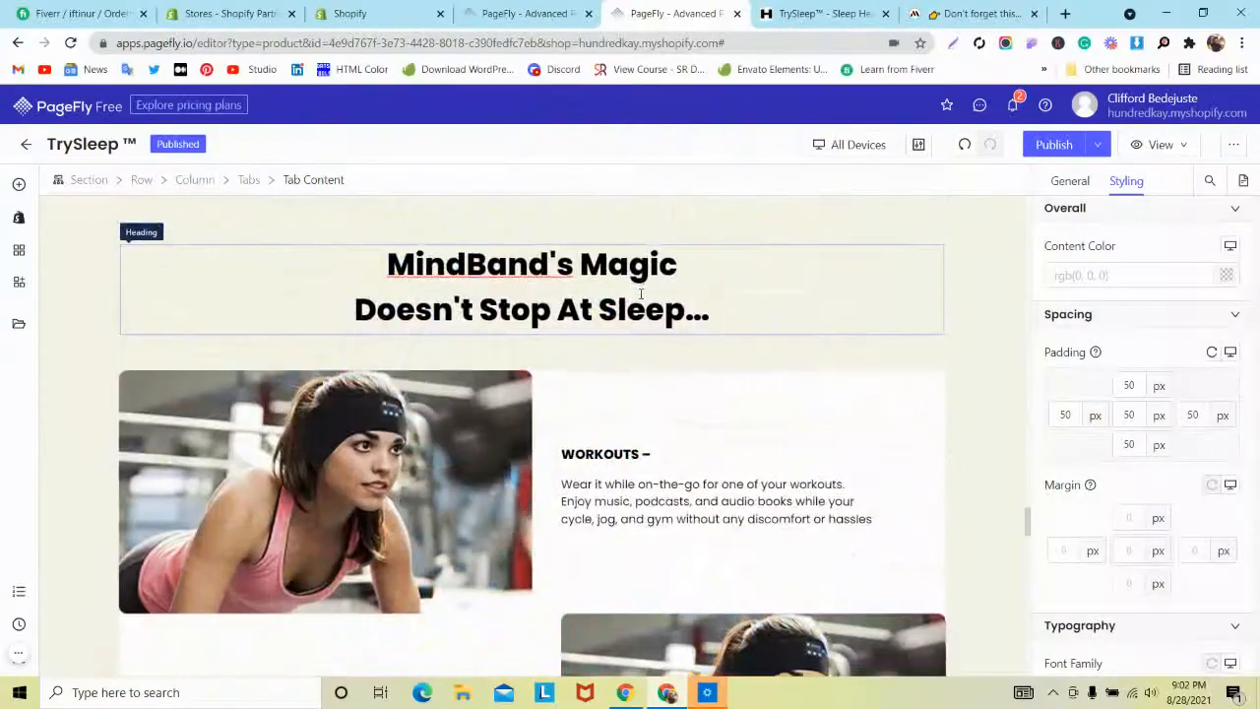
{"action": "scroll", "coordinate": [641, 293], "scroll_direction": "down", "scroll_amount": 8}
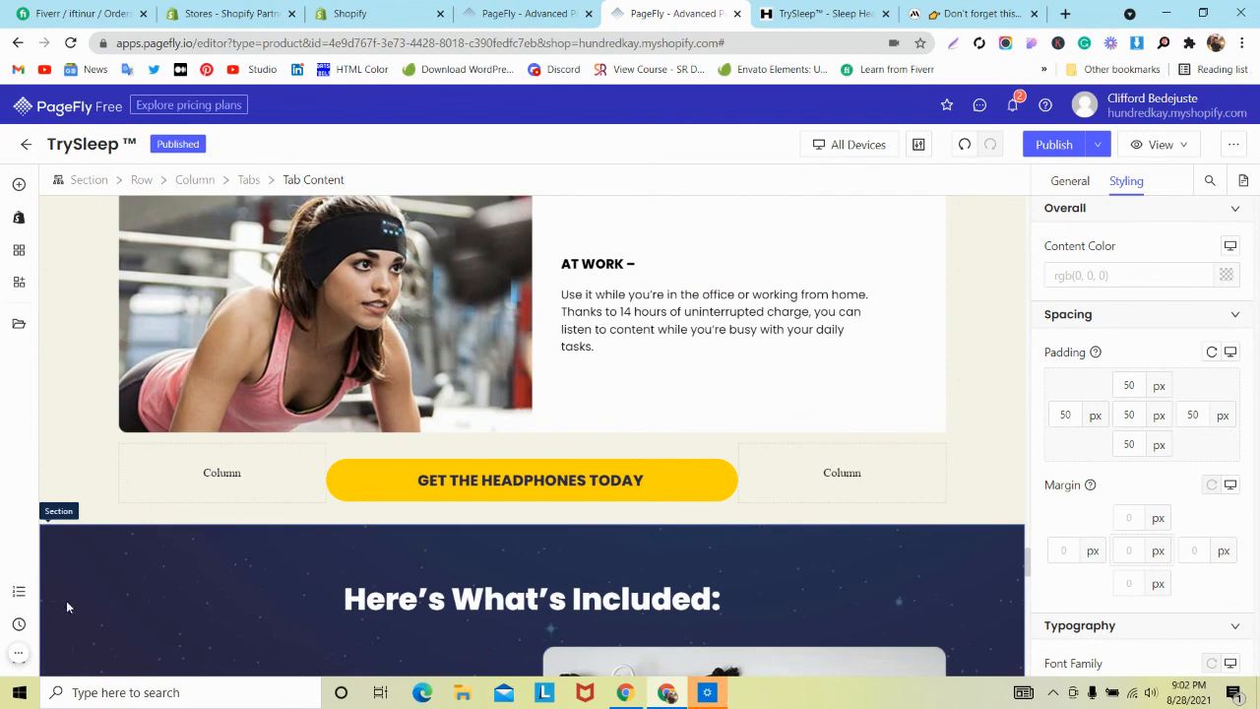
{"action": "mouse_move", "coordinate": [18, 652]}
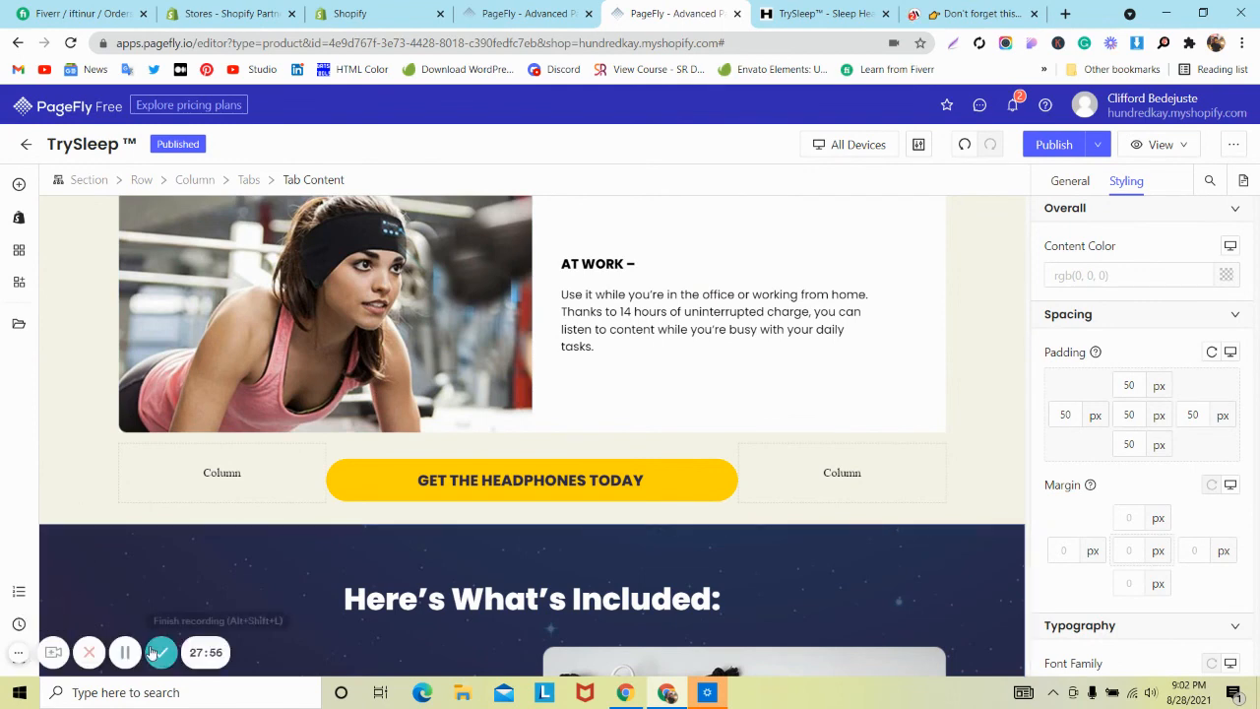